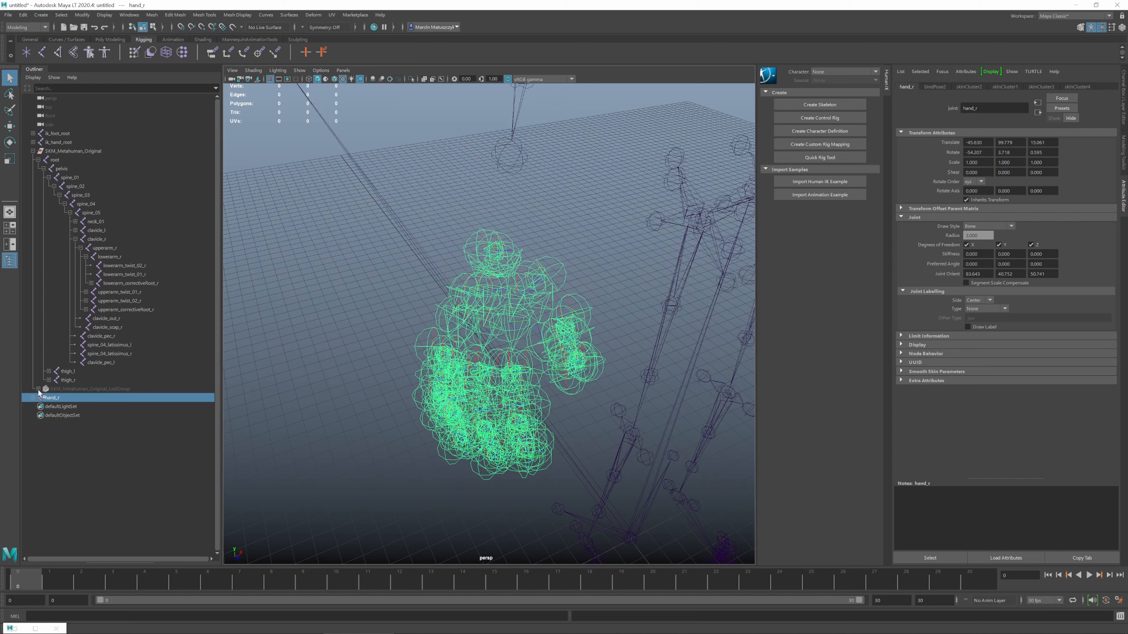
Hide the child joints of hand_r, from middle_metacarpal_r through wrist_outer_r.
{"action": "left_click", "coordinate": [33, 398]}
{"action": "left_click", "coordinate": [92, 407]}
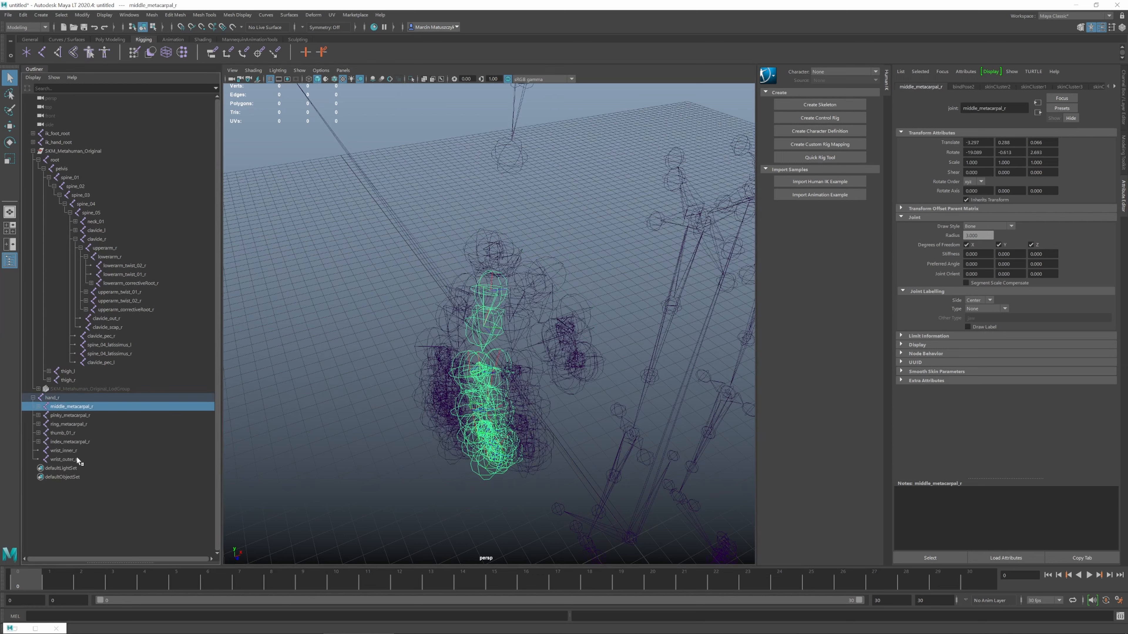
{"action": "left_click", "coordinate": [77, 460], "text": "shift"}
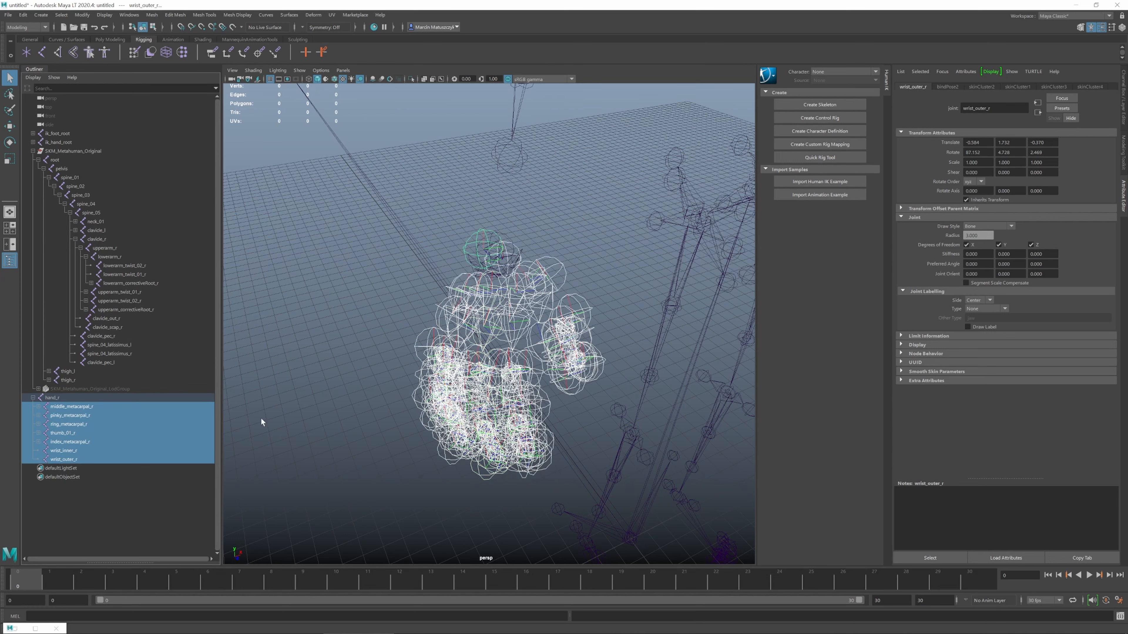
{"action": "key", "text": "h"}
{"action": "mouse_move", "coordinate": [487, 318]}
{"action": "middle_mouse_down", "text": "alt"}
{"action": "mouse_move", "coordinate": [478, 308]}
{"action": "mouse_move", "coordinate": [506, 326]}
{"action": "middle_mouse_up", "text": "alt"}
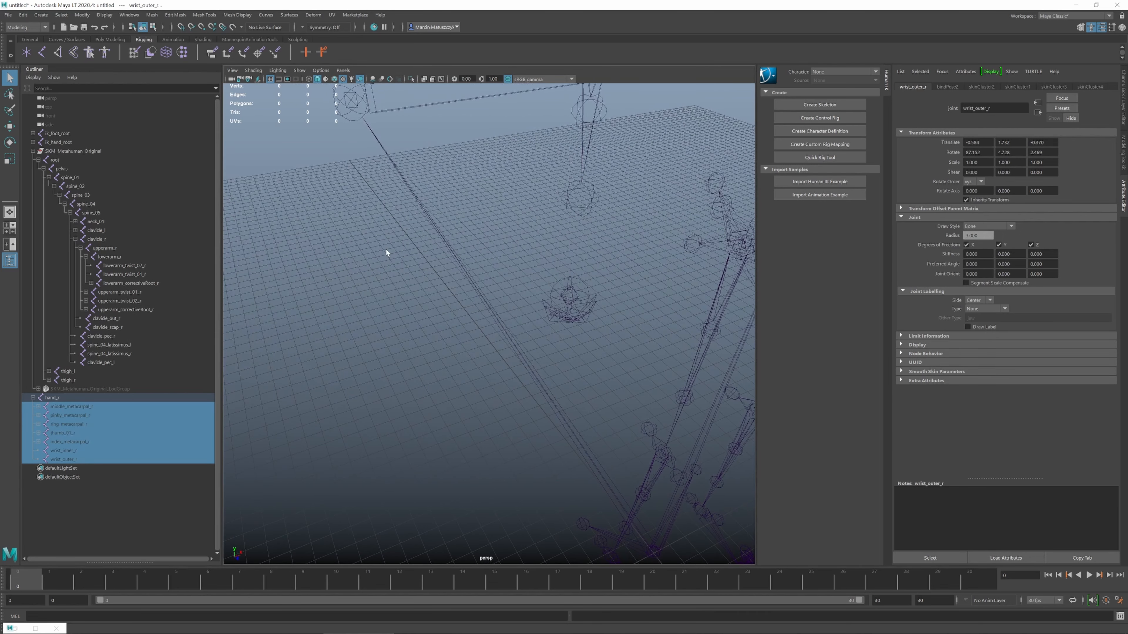
{"action": "middle_click_drag", "start_coordinate": [379, 241], "coordinate": [380, 261], "text": "alt"}
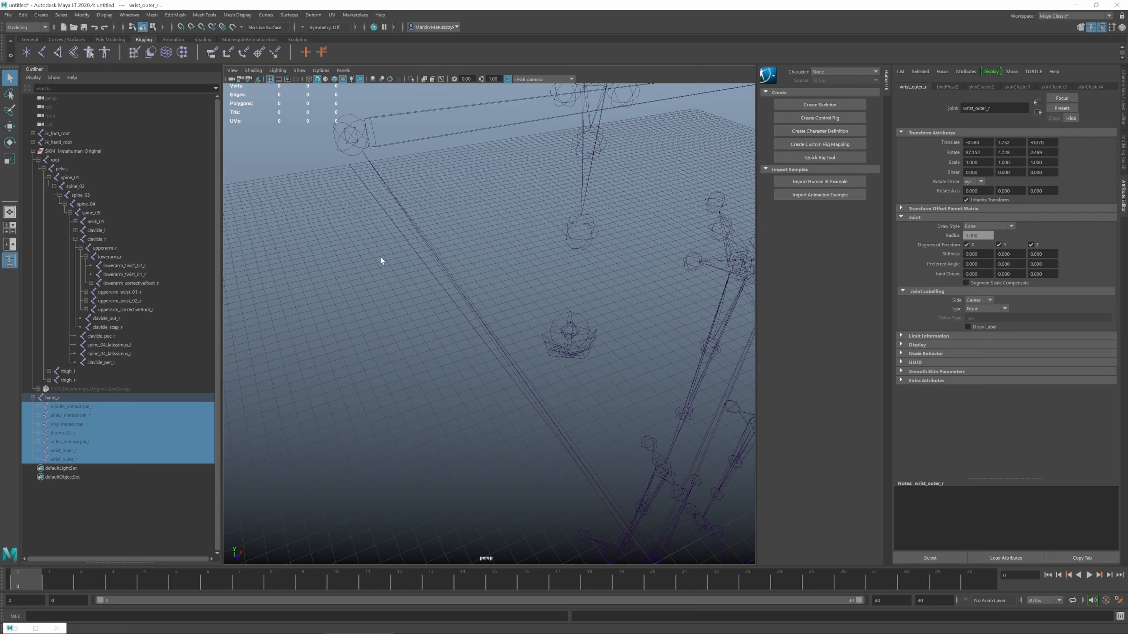
Expand the ik_hand_root hierarchy and activate the Move tool with snapping to points enabled.
{"action": "left_click", "coordinate": [570, 318]}
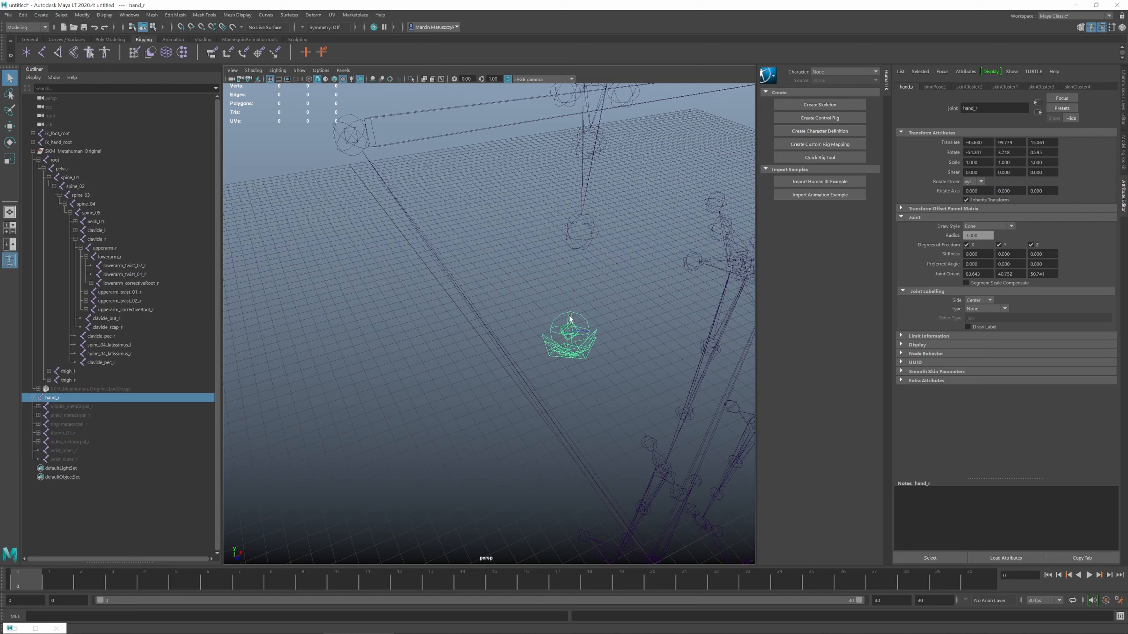
{"action": "left_click", "coordinate": [340, 139]}
{"action": "left_click", "coordinate": [33, 142]}
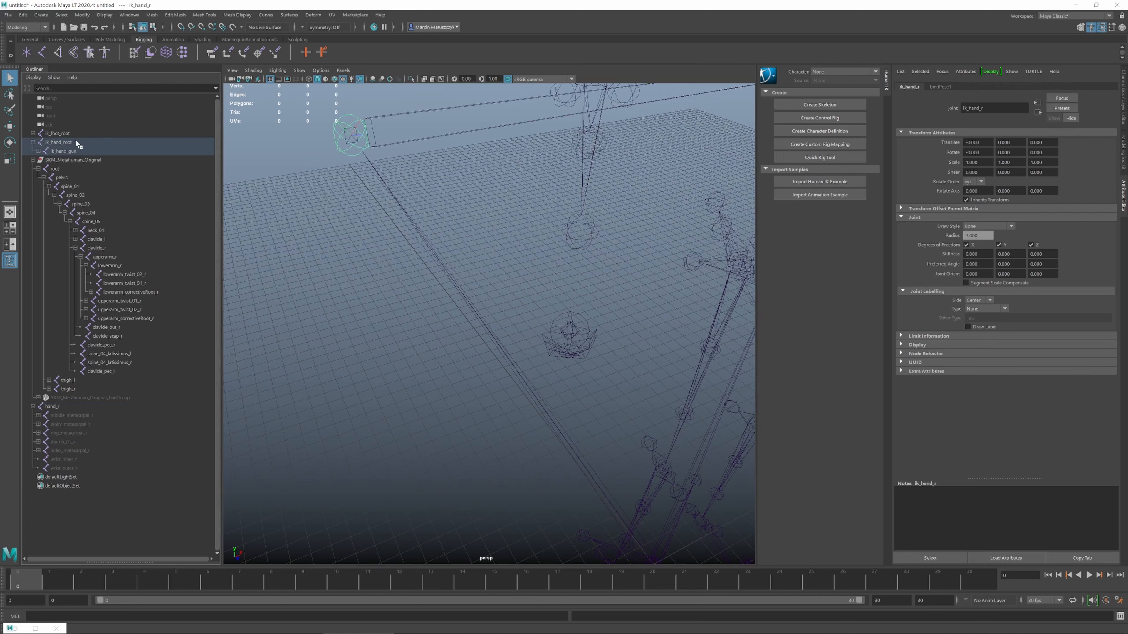
{"action": "left_click", "coordinate": [76, 141]}
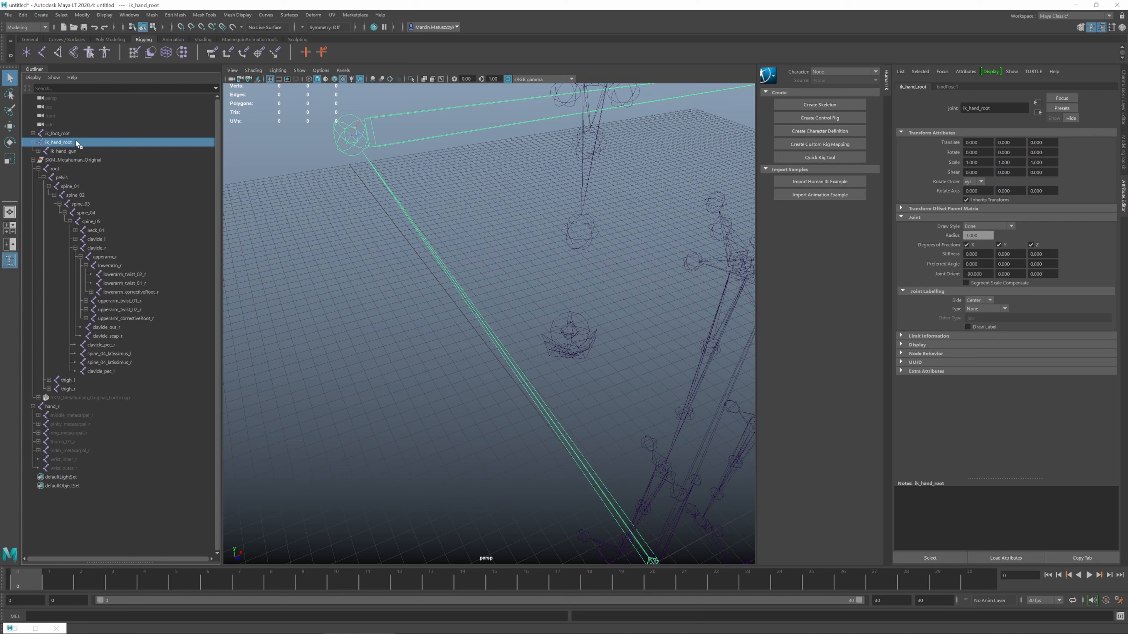
{"action": "left_click", "coordinate": [202, 28]}
{"action": "left_click_drag", "start_coordinate": [393, 185], "coordinate": [387, 179], "text": "alt"}
{"action": "key", "text": "w"}
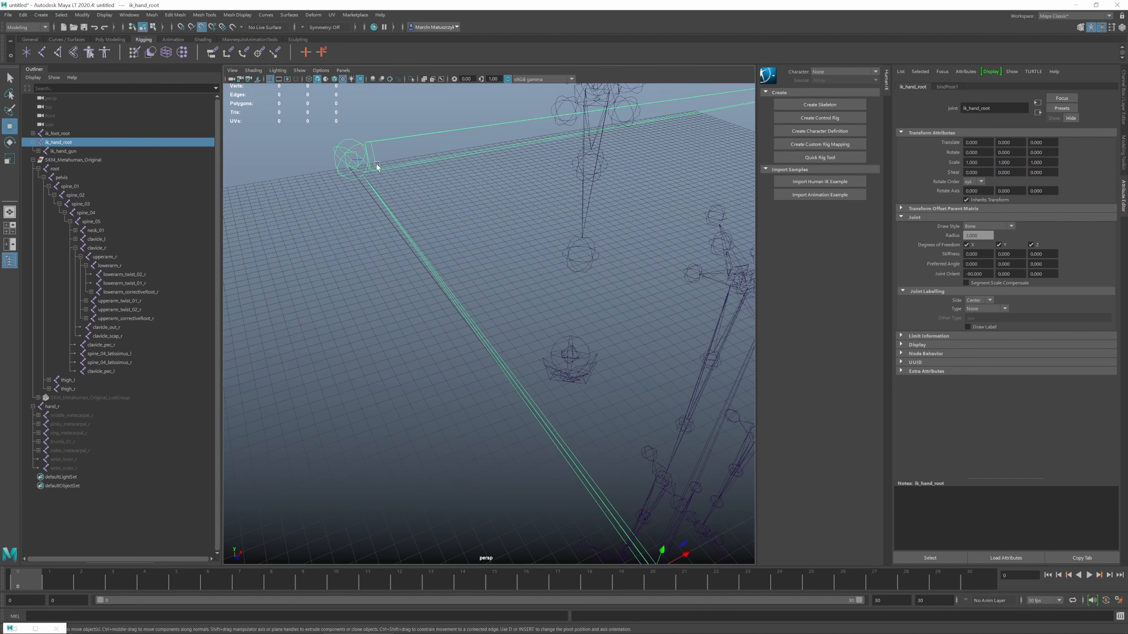
Snap the ik_hand_gun joint onto the position of the hand_r joint.
{"action": "left_click", "coordinate": [99, 151]}
{"action": "left_click_drag", "start_coordinate": [356, 255], "coordinate": [466, 372], "text": "alt"}
{"action": "left_click", "coordinate": [96, 142]}
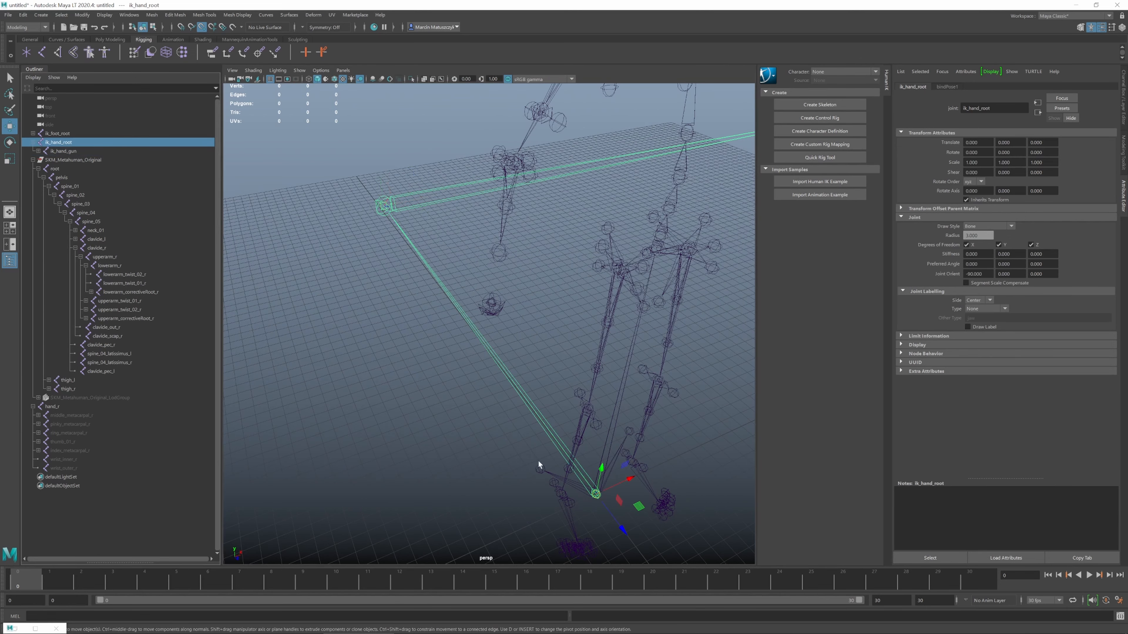
{"action": "left_click", "coordinate": [111, 151]}
{"action": "middle_click_drag", "start_coordinate": [428, 307], "coordinate": [448, 328], "text": "alt"}
{"action": "scroll", "coordinate": [464, 327], "scroll_direction": "up", "scroll_amount": 5}
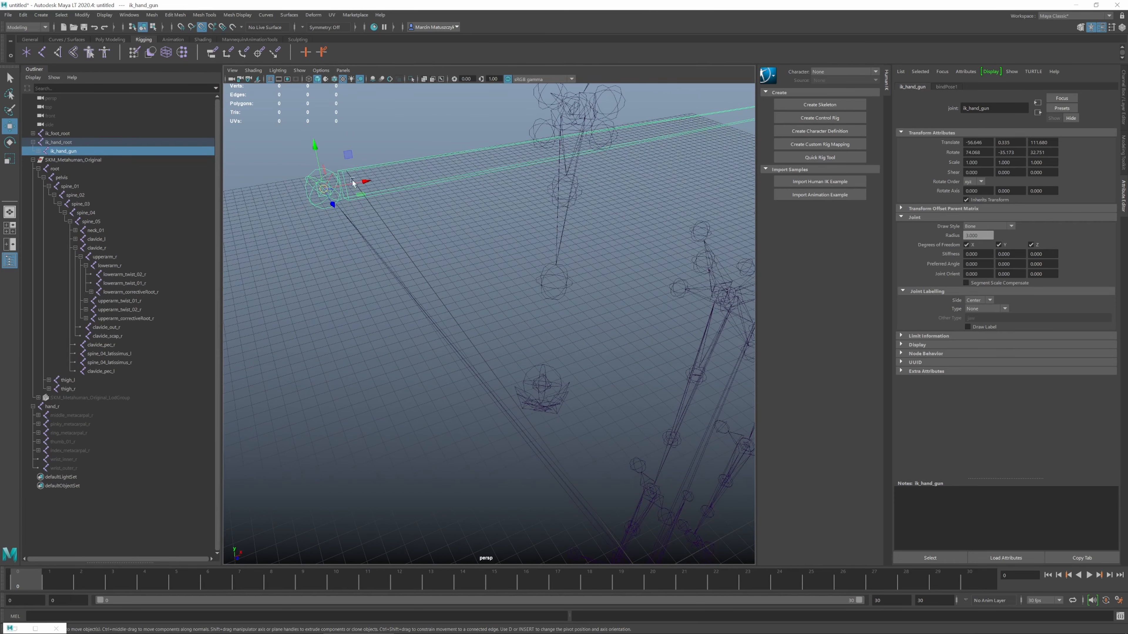
{"action": "left_click_drag", "start_coordinate": [353, 183], "coordinate": [504, 350]}
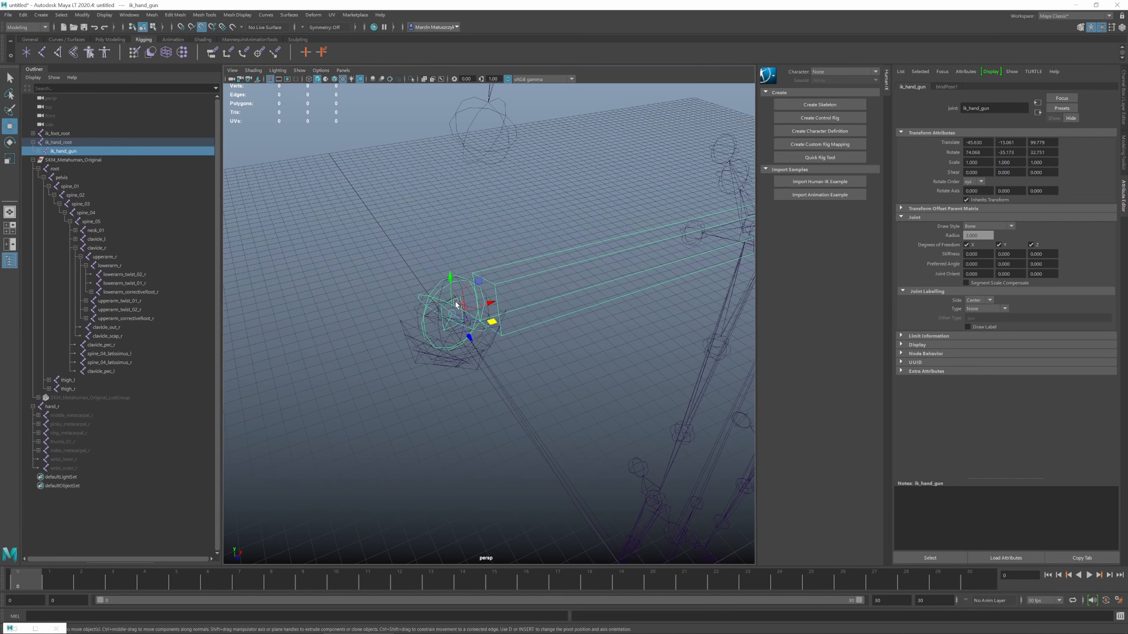
Show the channel values and copy hand_r's Rotate X value, -54.207, onto ik_hand_gun.
{"action": "left_click", "coordinate": [152, 407]}
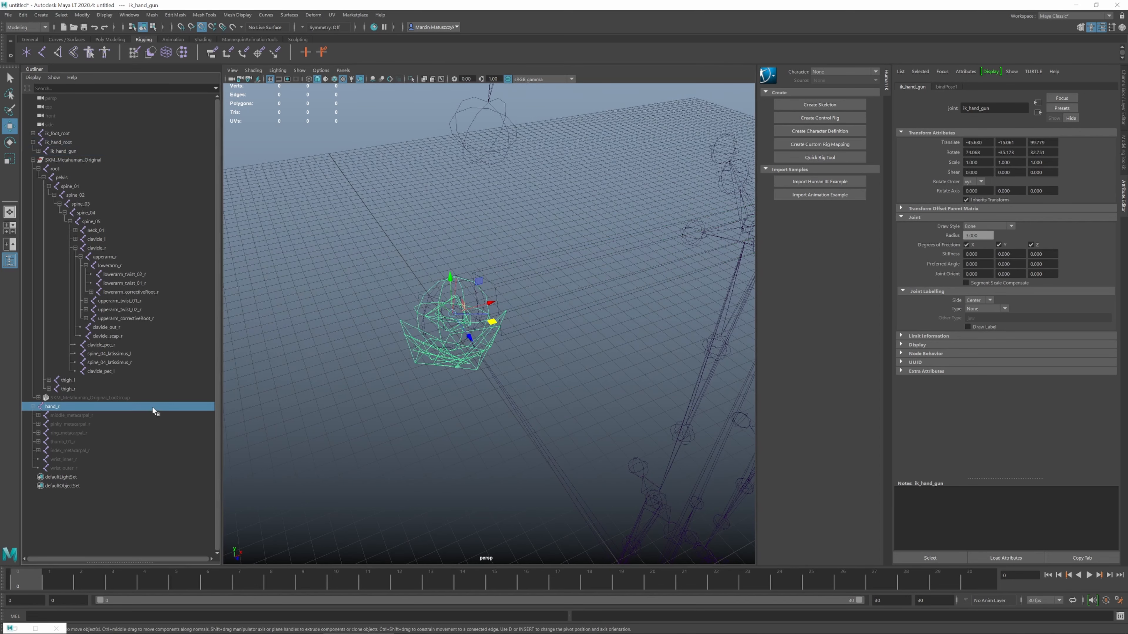
{"action": "key", "text": "ctrl+a"}
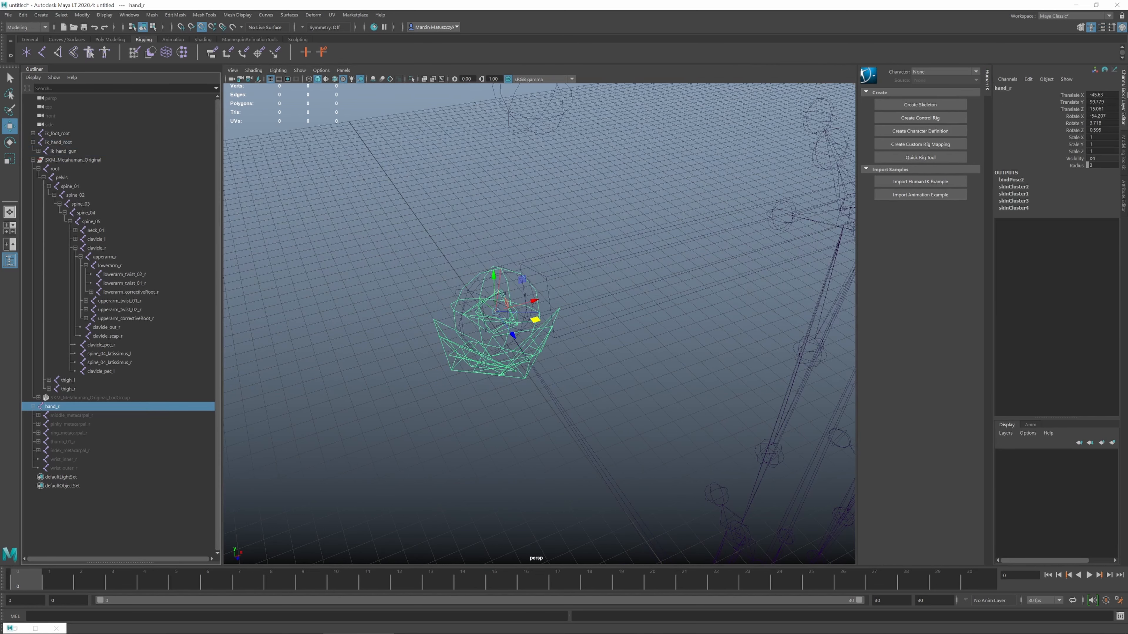
{"action": "left_click", "coordinate": [1108, 117]}
{"action": "key", "text": "ctrl+c"}
{"action": "left_click", "coordinate": [112, 150]}
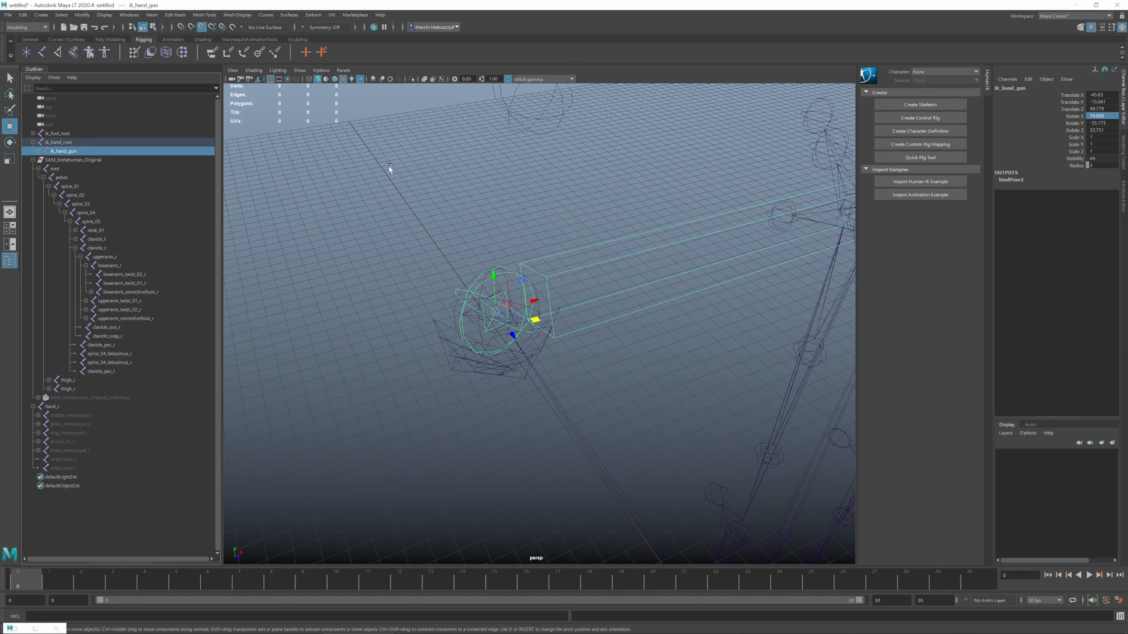
{"action": "left_click", "coordinate": [1102, 116]}
{"action": "key", "text": "ctrl+v"}
{"action": "key", "text": "Return"}
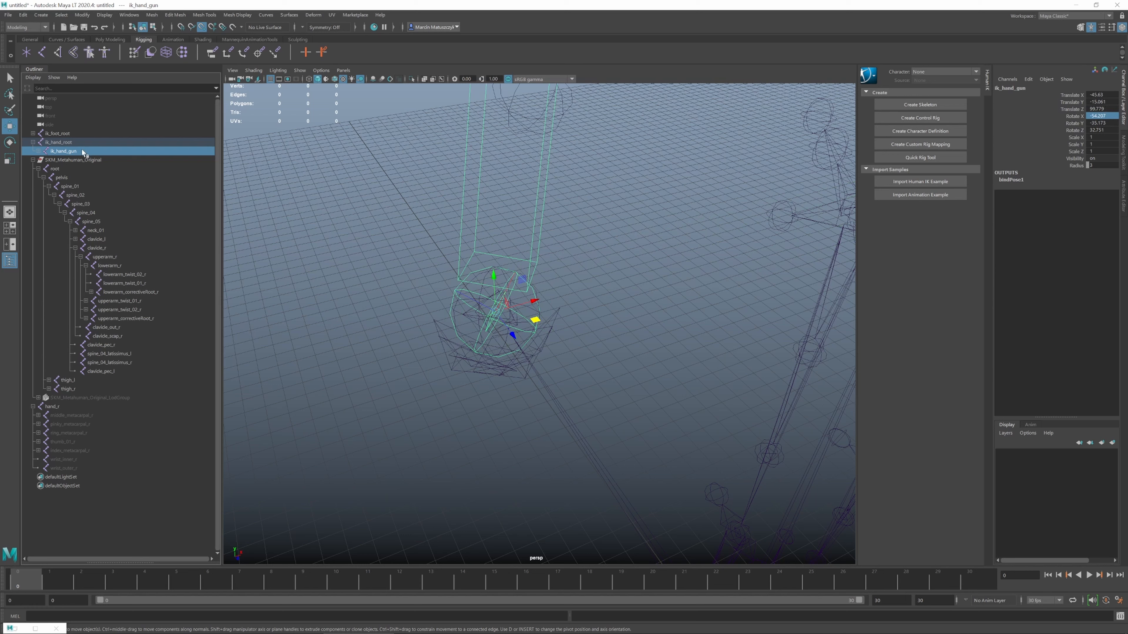
Match the remaining ik_hand_gun rotations to hand_r, setting Rotate Y to 3.718 and Rotate Z to 0.595.
{"action": "left_click", "coordinate": [90, 408]}
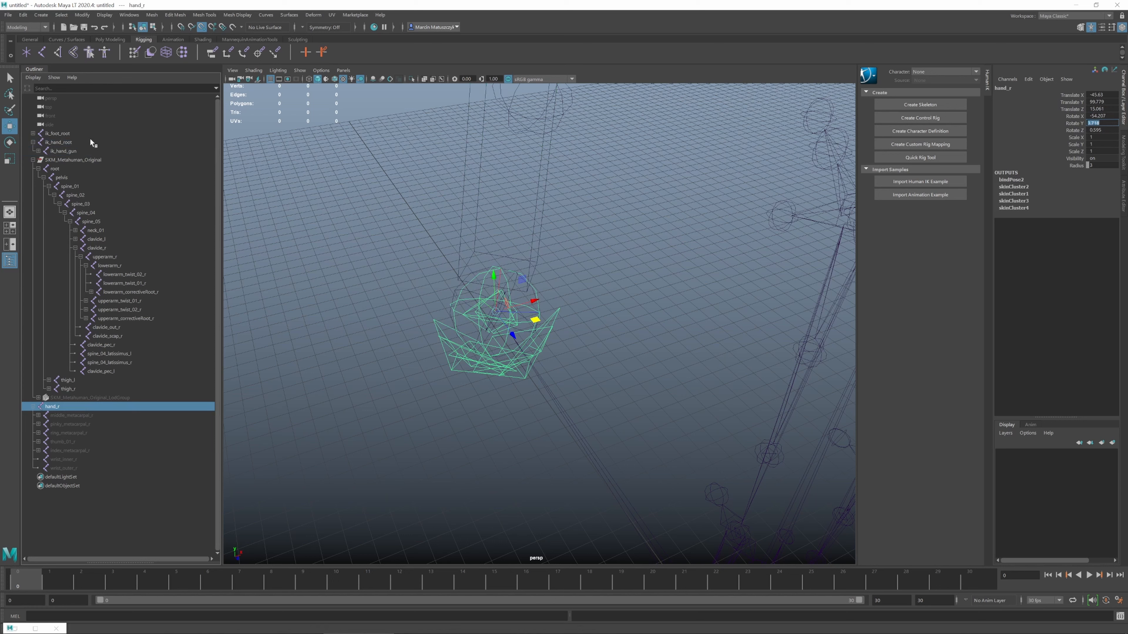
{"action": "left_click", "coordinate": [97, 151]}
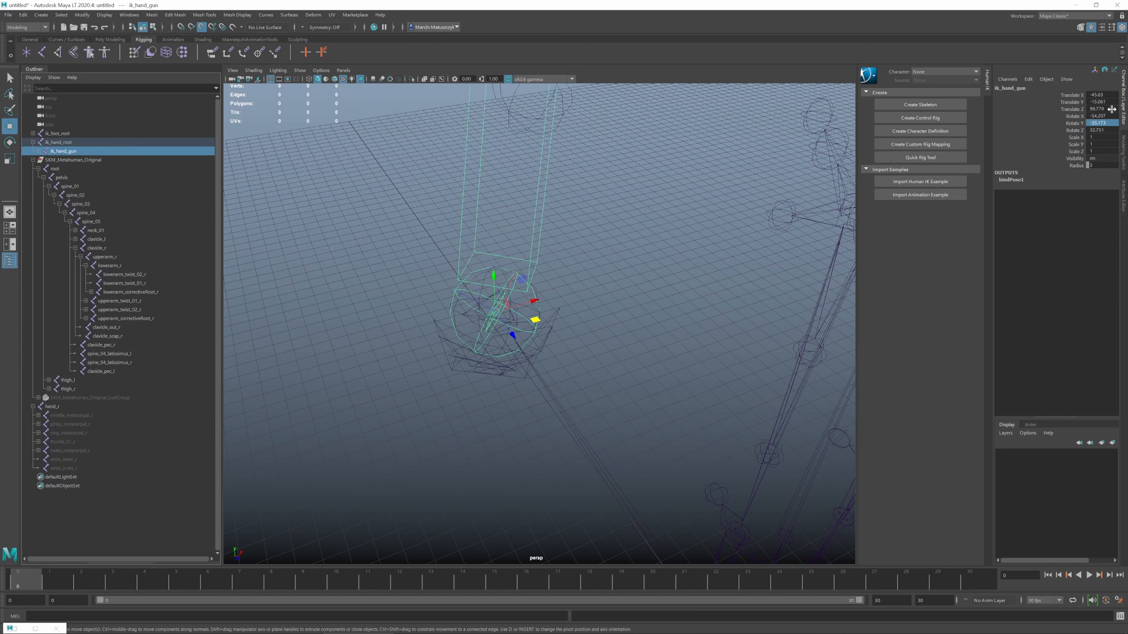
{"action": "left_click", "coordinate": [1104, 123]}
{"action": "type", "text": "3.718"}
{"action": "key", "text": "Return"}
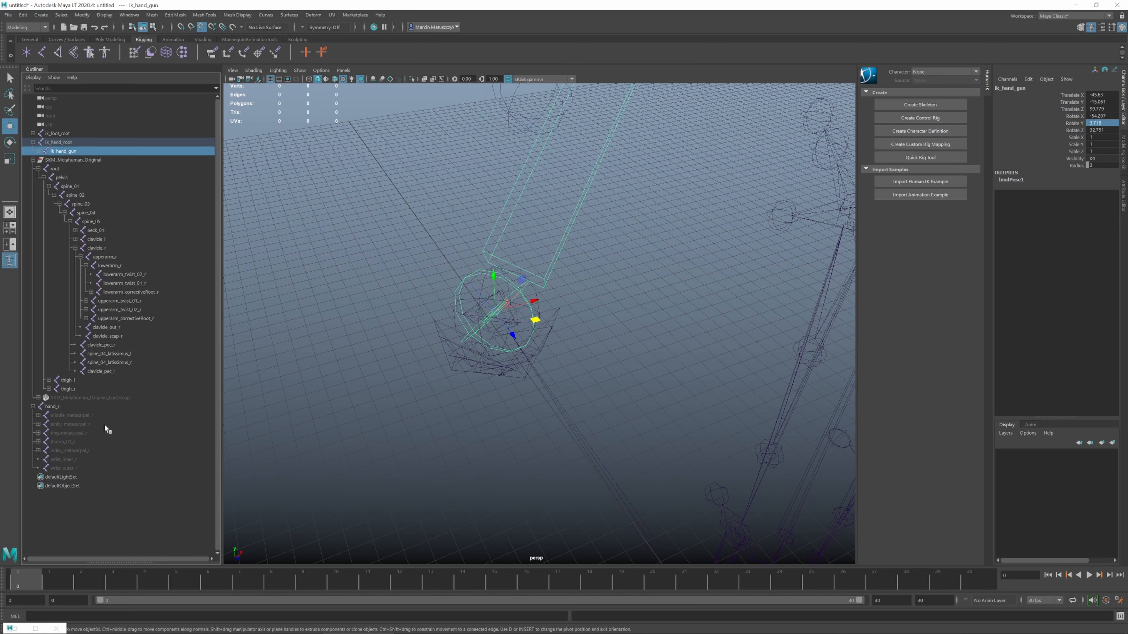
{"action": "left_click", "coordinate": [108, 407]}
{"action": "left_click", "coordinate": [1102, 130]}
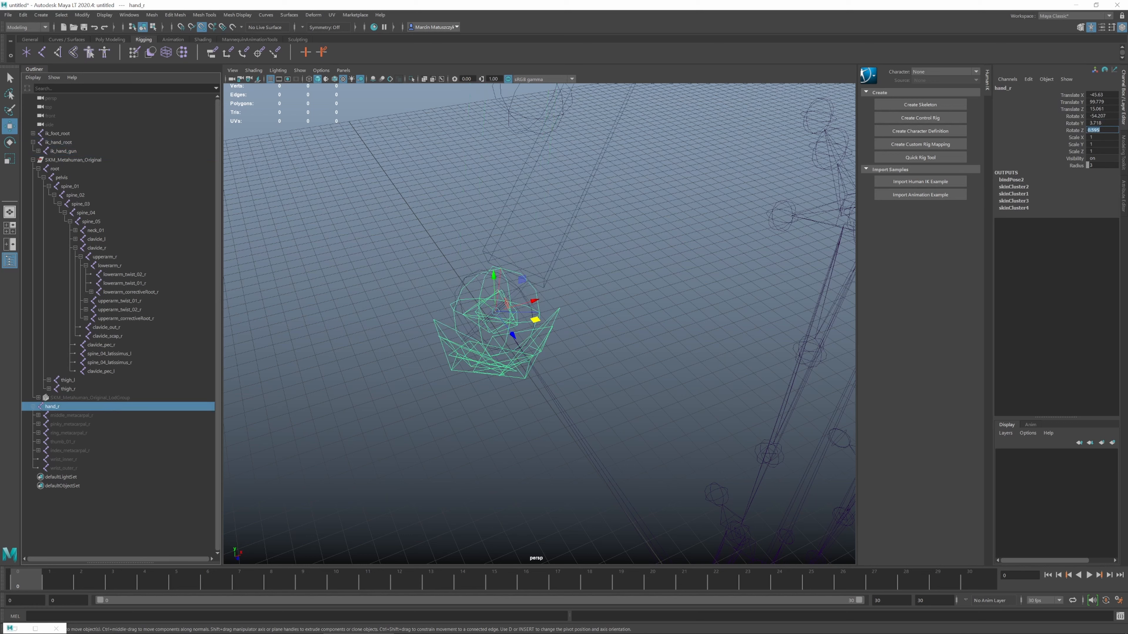
{"action": "left_click", "coordinate": [113, 151]}
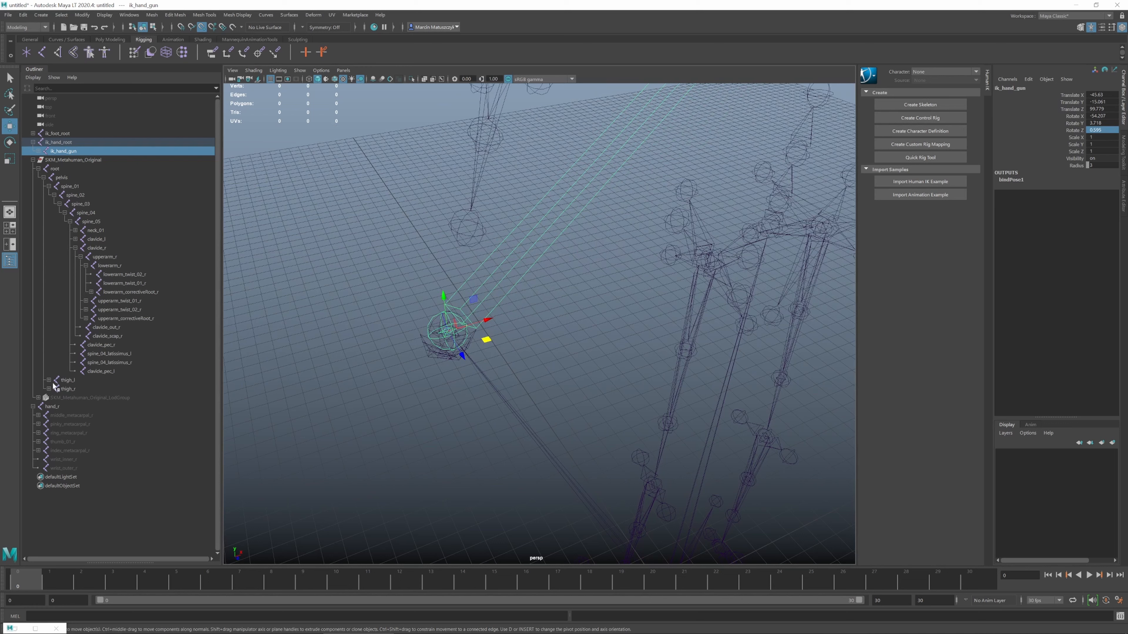
Unhide the child joints of hand_r, from middle_metacarpal_r through wrist_outer_r.
{"action": "left_click", "coordinate": [60, 405]}
{"action": "left_click", "coordinate": [86, 416]}
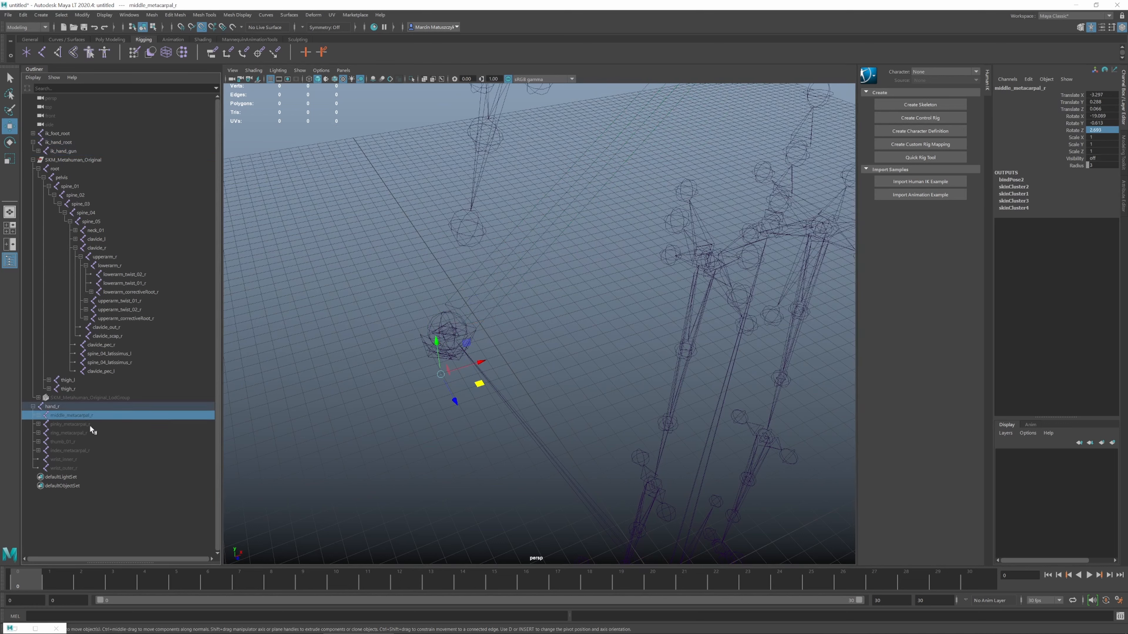
{"action": "left_click", "coordinate": [88, 467], "text": "shift"}
{"action": "key", "text": "shift+h"}
Parent hand_r back under lowerarm_r in the skeleton hierarchy.
{"action": "left_click", "coordinate": [52, 406]}
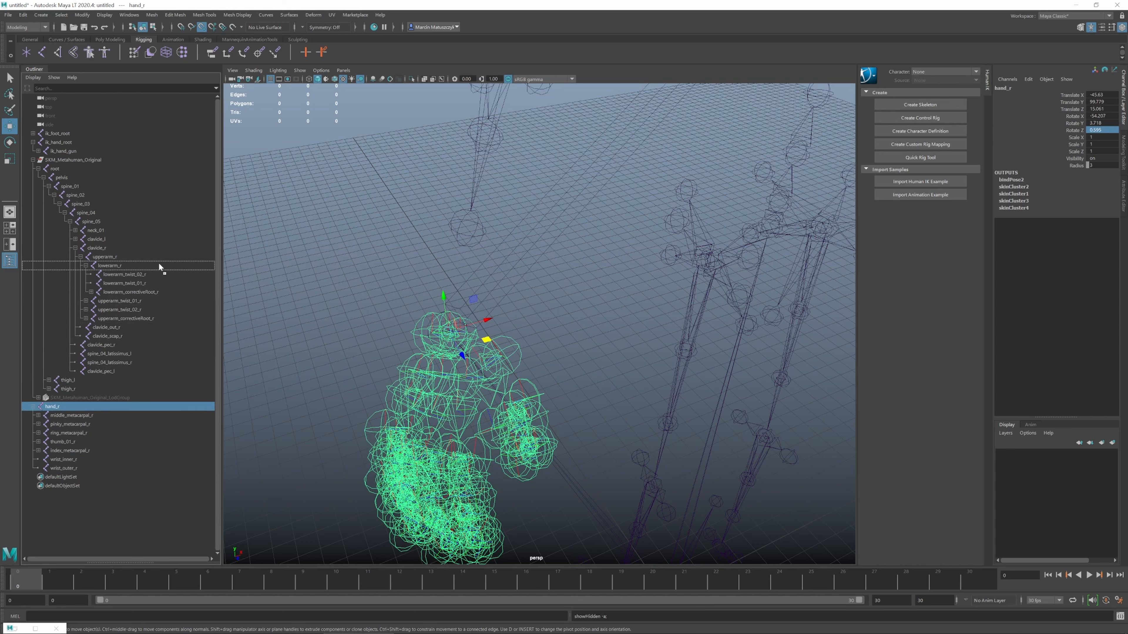
{"action": "left_click_drag", "start_coordinate": [160, 266], "coordinate": [160, 268]}
{"action": "left_click_drag", "start_coordinate": [113, 300], "coordinate": [119, 267]}
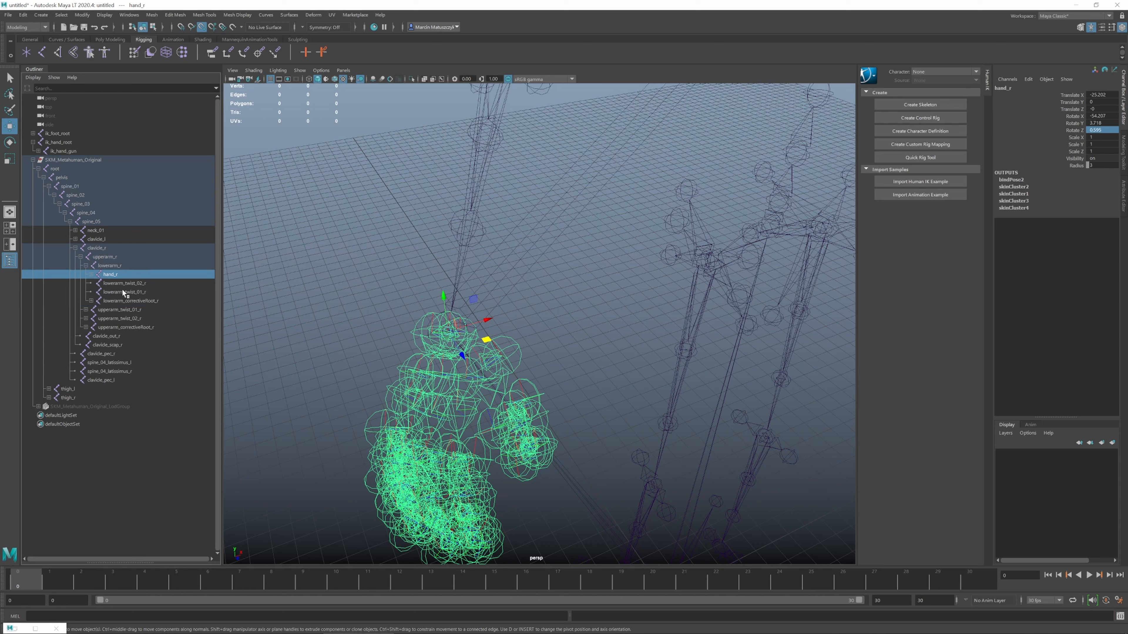
{"action": "left_click", "coordinate": [117, 275]}
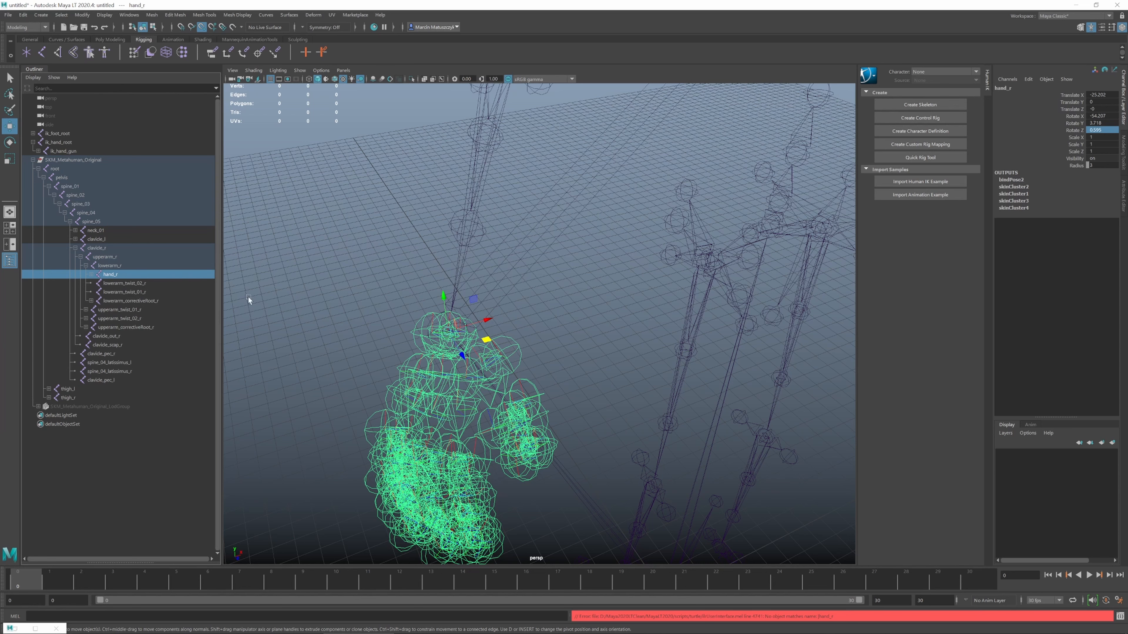
Expand the clavicle_l chain down to hand_l and unparent hand_l from lowerarm_l.
{"action": "middle_click_drag", "start_coordinate": [534, 337], "coordinate": [562, 356], "text": "alt"}
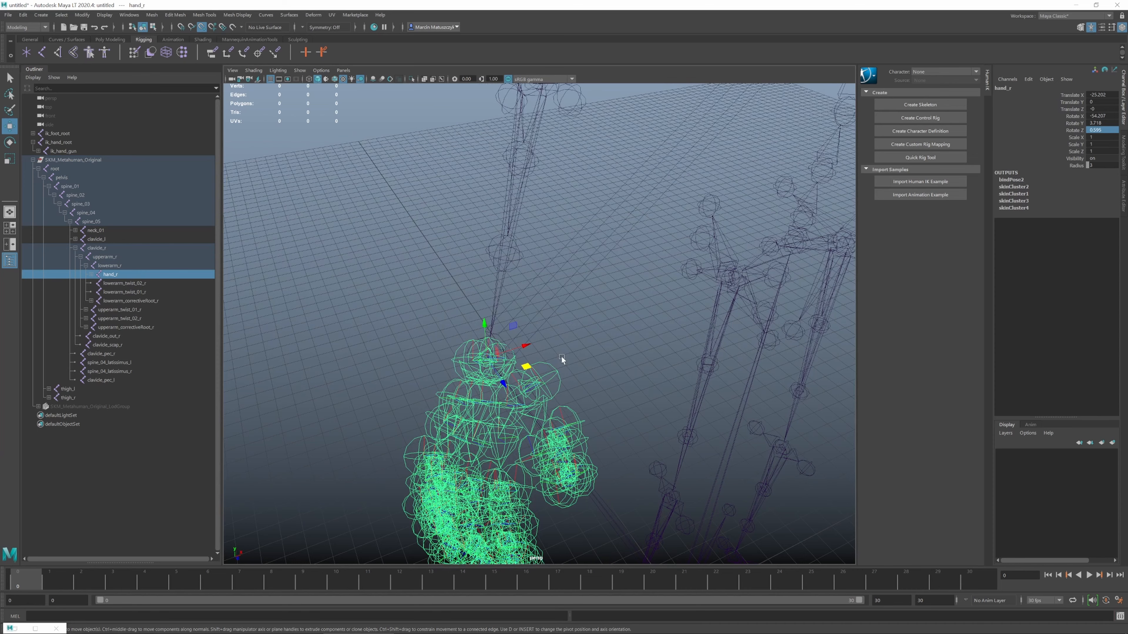
{"action": "left_click_drag", "start_coordinate": [562, 356], "coordinate": [646, 370], "text": "alt"}
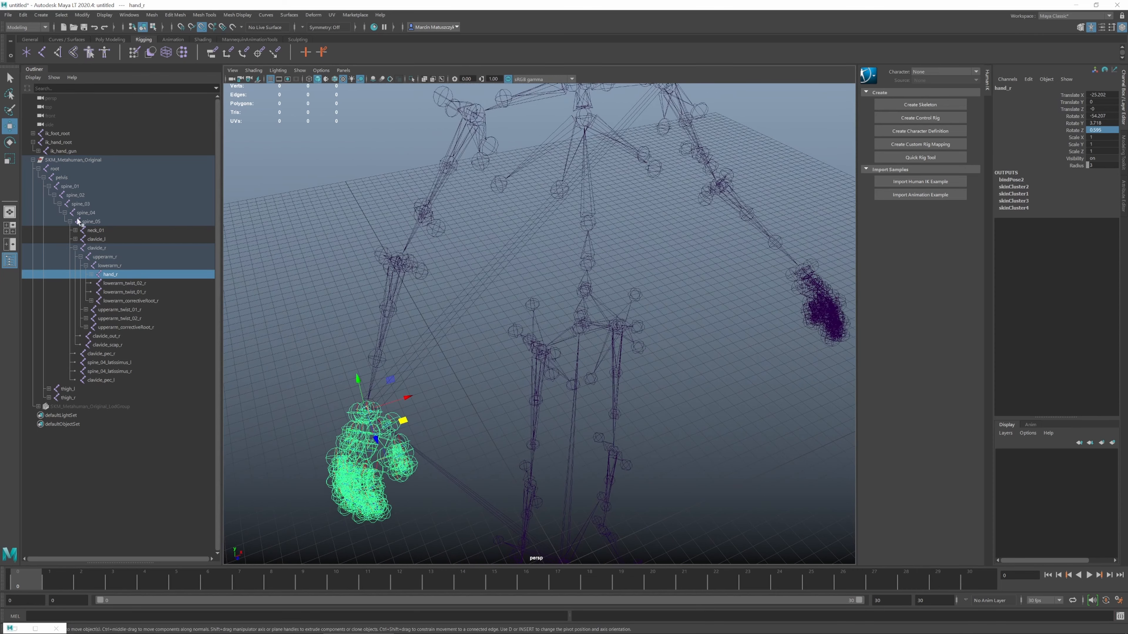
{"action": "left_click", "coordinate": [74, 247]}
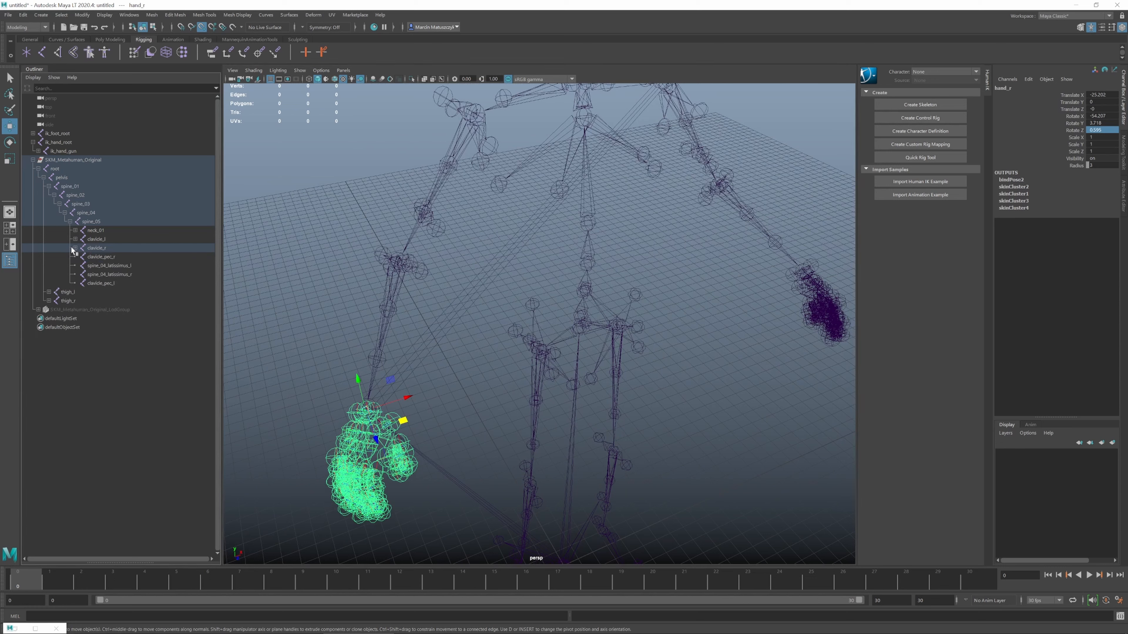
{"action": "left_click", "coordinate": [75, 239]}
{"action": "left_click", "coordinate": [81, 248]}
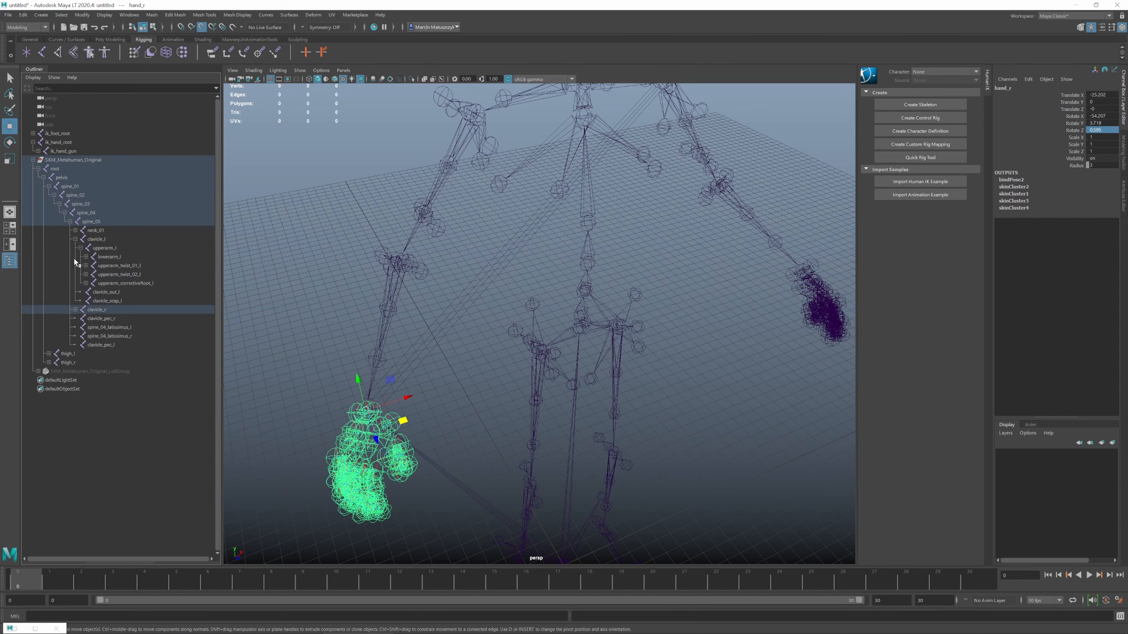
{"action": "left_click", "coordinate": [86, 257]}
{"action": "left_click", "coordinate": [86, 263]}
{"action": "mouse_move", "coordinate": [528, 351]}
{"action": "left_mouse_down", "text": "alt"}
{"action": "mouse_move", "coordinate": [554, 354]}
{"action": "mouse_move", "coordinate": [455, 348]}
{"action": "mouse_move", "coordinate": [511, 348]}
{"action": "left_mouse_up", "text": "alt"}
{"action": "key", "text": "f"}
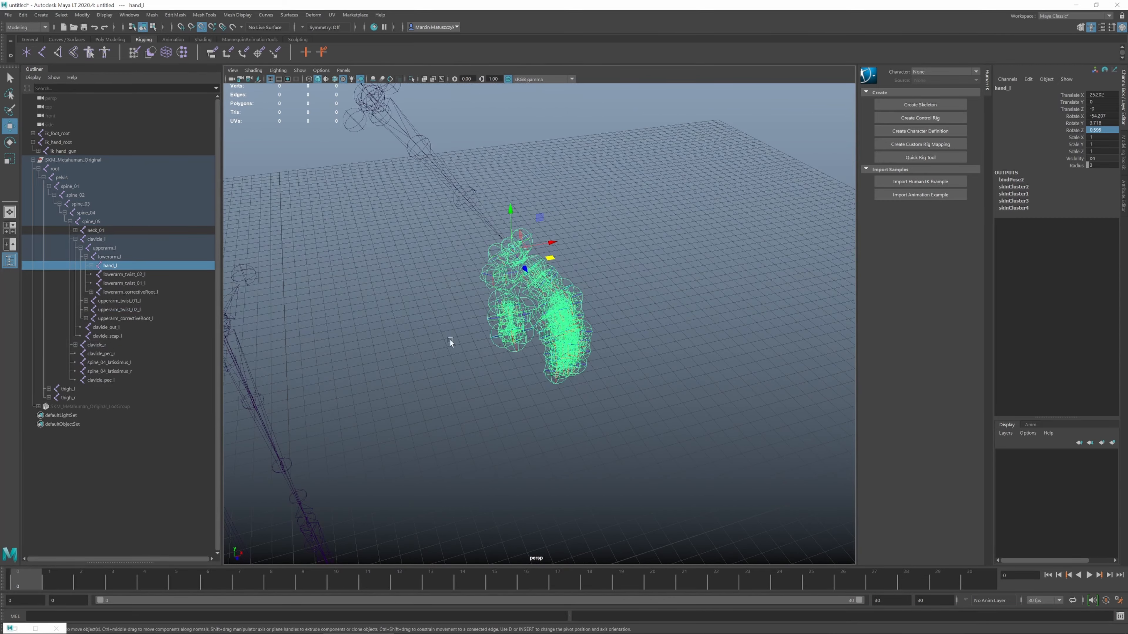
{"action": "left_click", "coordinate": [140, 268]}
{"action": "key", "text": "shift+p"}
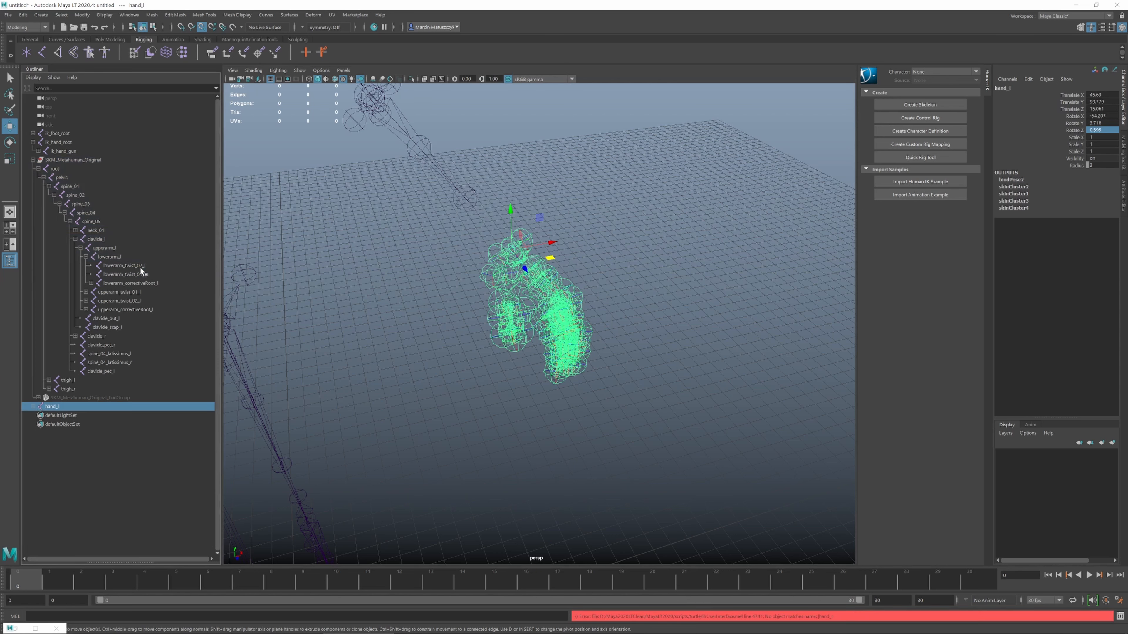
Expand ik_hand_gun and hide hand_l's child joints, from middle_metacarpal_l through wrist_outer_l.
{"action": "left_click", "coordinate": [40, 151]}
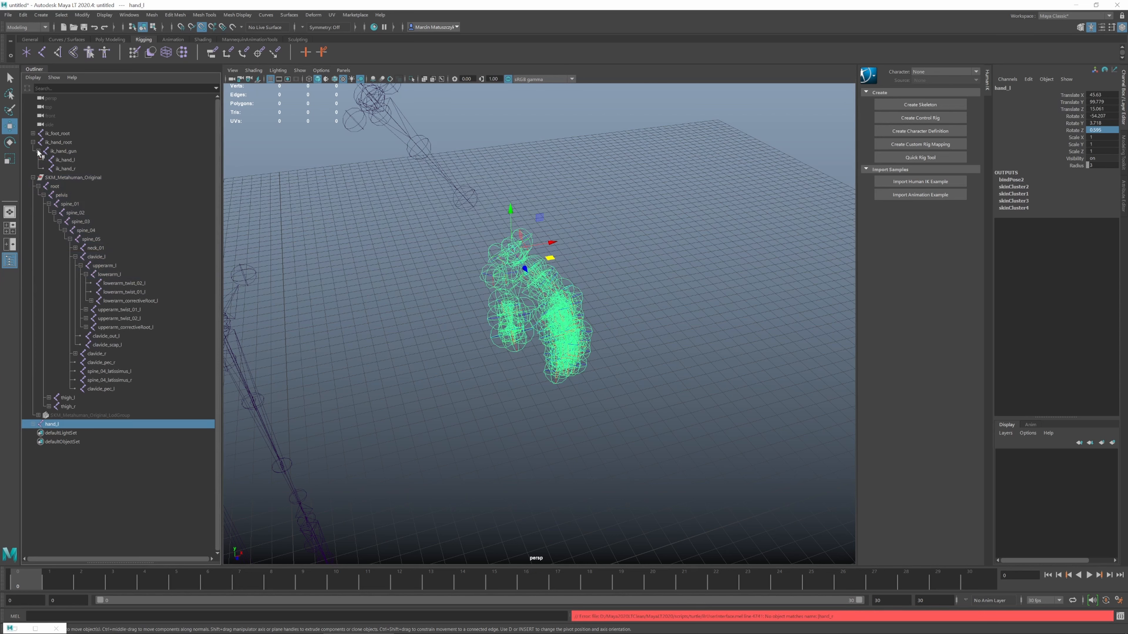
{"action": "left_click", "coordinate": [85, 159]}
{"action": "left_click_drag", "start_coordinate": [511, 262], "coordinate": [470, 294], "text": "alt"}
{"action": "left_click", "coordinate": [34, 423]}
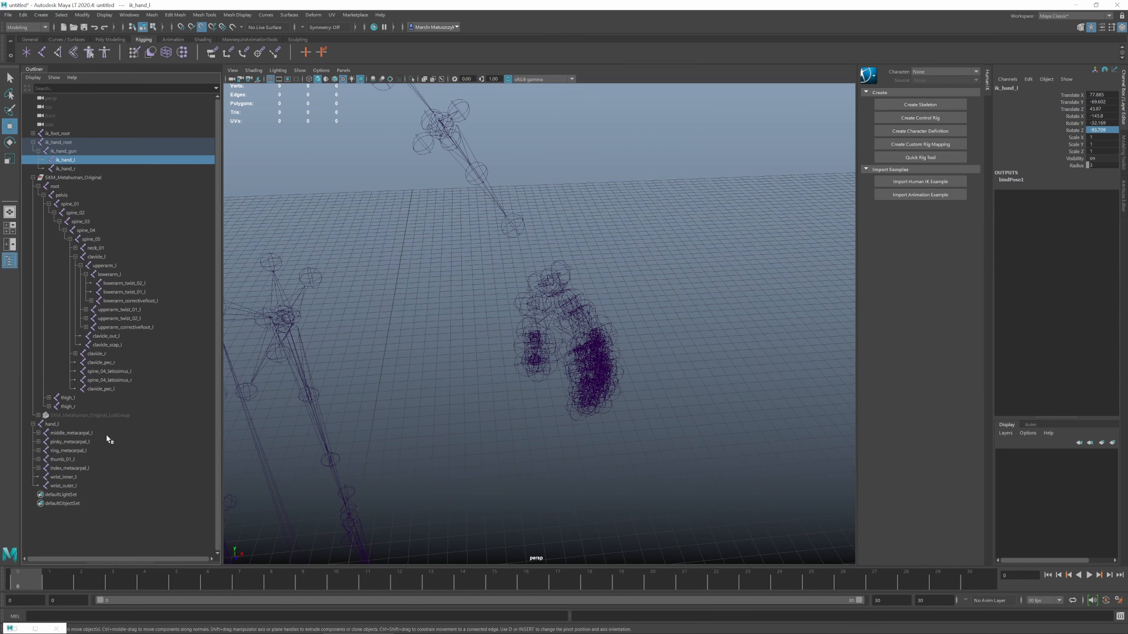
{"action": "left_click", "coordinate": [107, 434]}
{"action": "left_click", "coordinate": [91, 486], "text": "shift"}
{"action": "key", "text": "ctrl+h"}
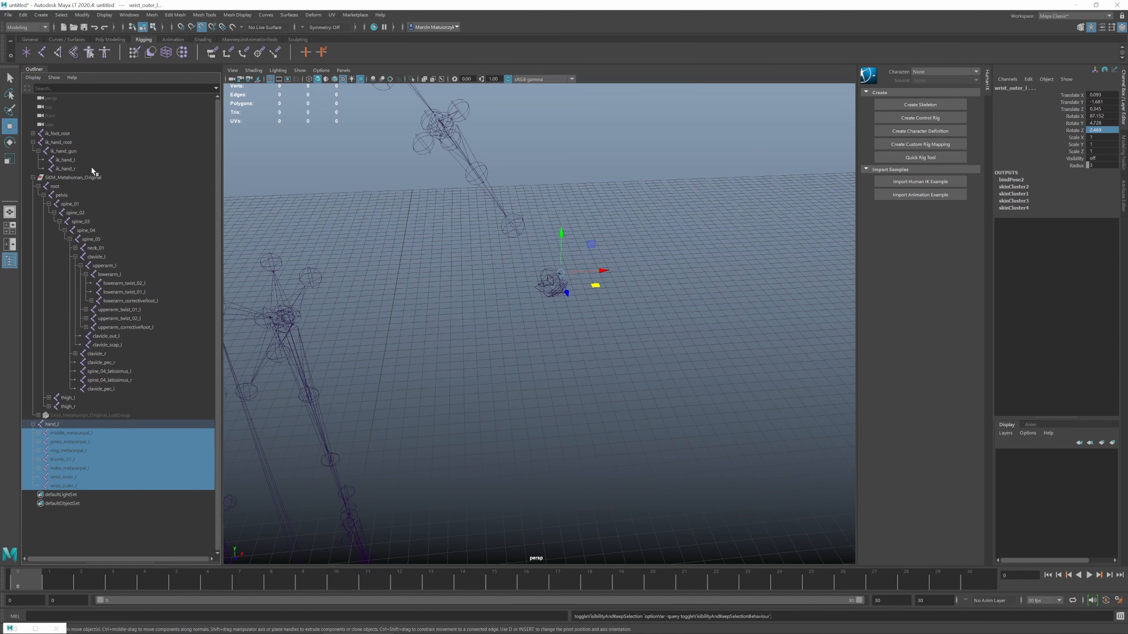
Snap the ik_hand_l joint onto the position of the hand_l joint.
{"action": "left_click", "coordinate": [99, 160]}
{"action": "middle_click_drag", "start_coordinate": [485, 267], "coordinate": [544, 331], "text": "alt"}
{"action": "scroll", "coordinate": [515, 310], "scroll_direction": "down", "scroll_amount": 3}
{"action": "left_click_drag", "start_coordinate": [544, 332], "coordinate": [598, 402], "text": "alt"}
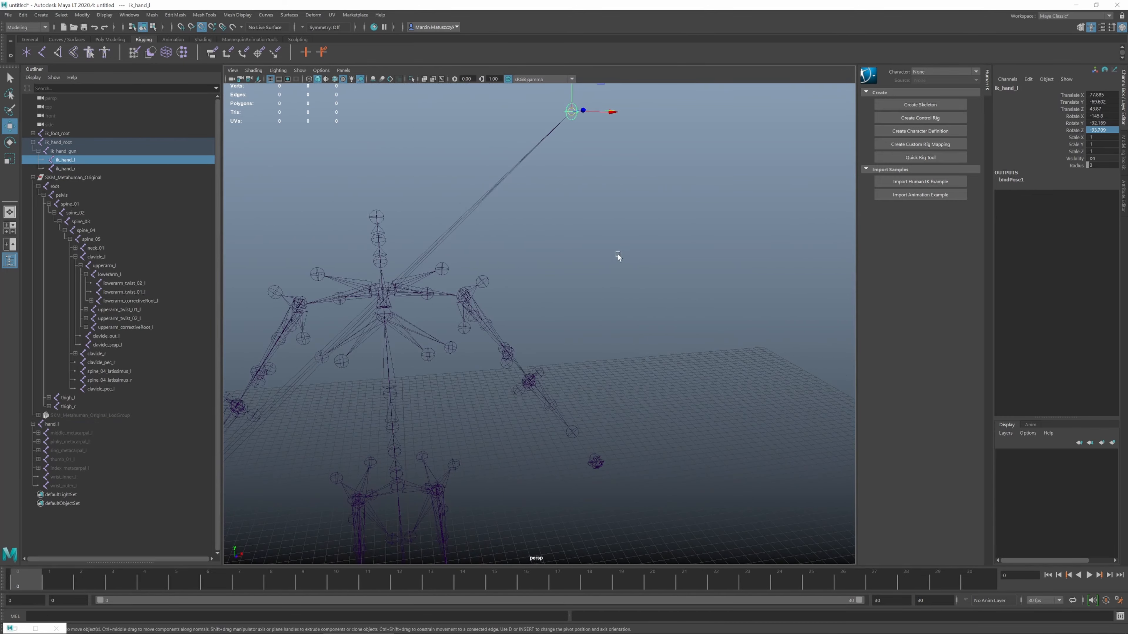
{"action": "left_click_drag", "start_coordinate": [617, 257], "coordinate": [604, 269], "text": "alt"}
{"action": "left_click_drag", "start_coordinate": [584, 155], "coordinate": [600, 456]}
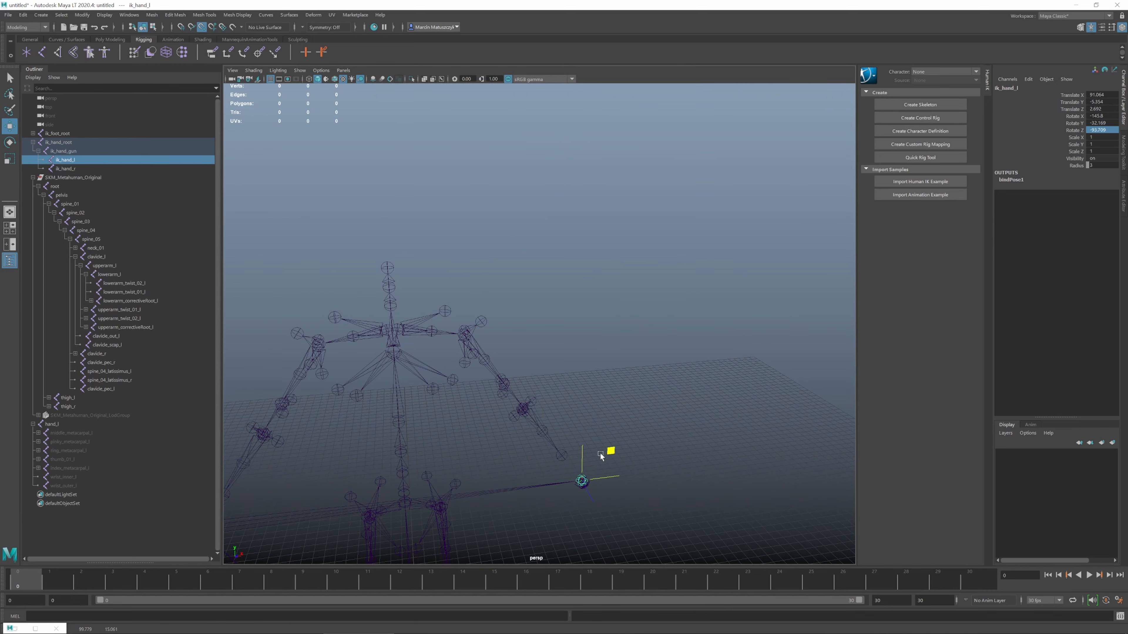
Copy hand_l's Rotate X value, -54.207, to the Rotate X channel of ik_hand_l.
{"action": "key", "text": "f"}
{"action": "mouse_move", "coordinate": [603, 402]}
{"action": "left_mouse_down", "text": "alt"}
{"action": "mouse_move", "coordinate": [578, 408]}
{"action": "mouse_move", "coordinate": [590, 396]}
{"action": "left_mouse_up", "text": "alt"}
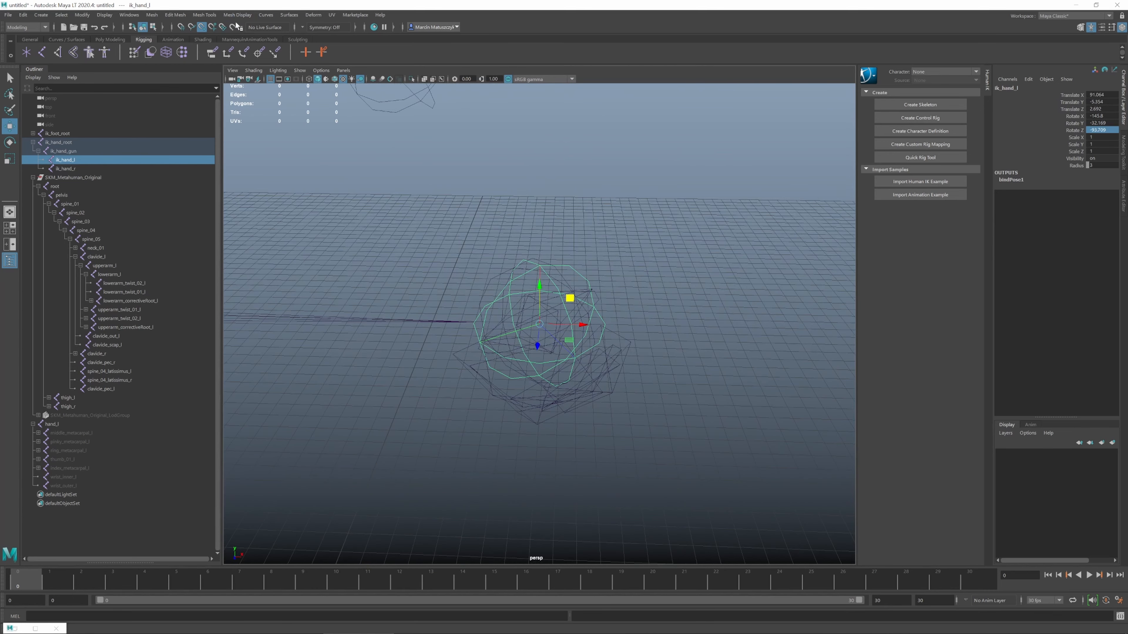
{"action": "mouse_move", "coordinate": [612, 273]}
{"action": "left_mouse_down", "text": "alt"}
{"action": "mouse_move", "coordinate": [644, 266]}
{"action": "mouse_move", "coordinate": [593, 275]}
{"action": "mouse_move", "coordinate": [616, 270]}
{"action": "mouse_move", "coordinate": [604, 262]}
{"action": "mouse_move", "coordinate": [623, 275]}
{"action": "left_mouse_up", "text": "alt"}
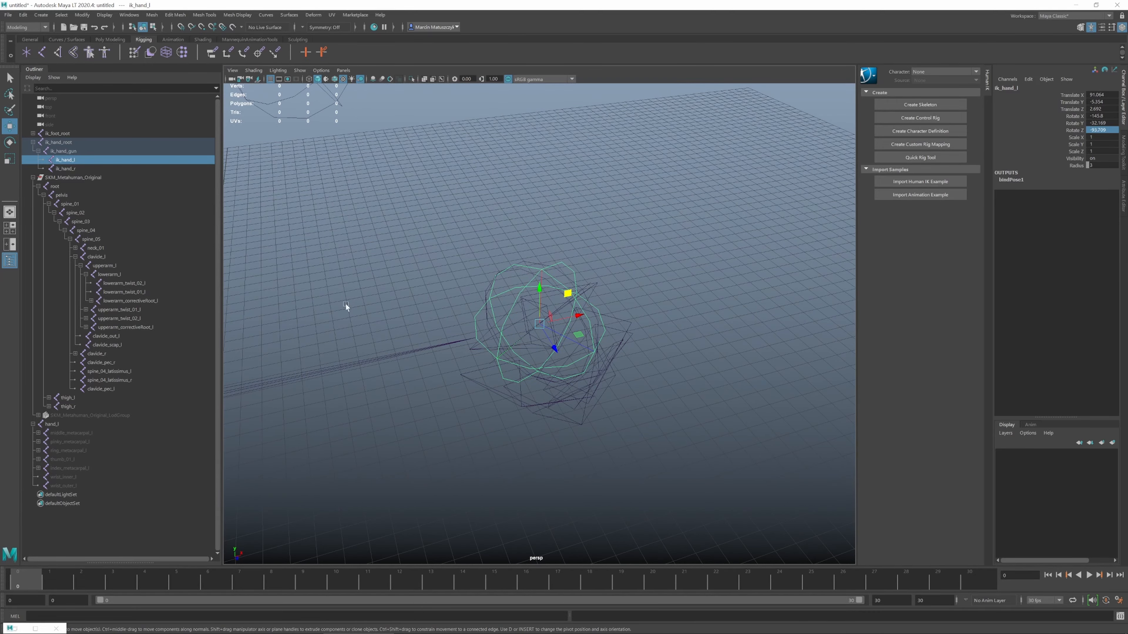
{"action": "left_click", "coordinate": [100, 169]}
{"action": "left_click", "coordinate": [102, 158]}
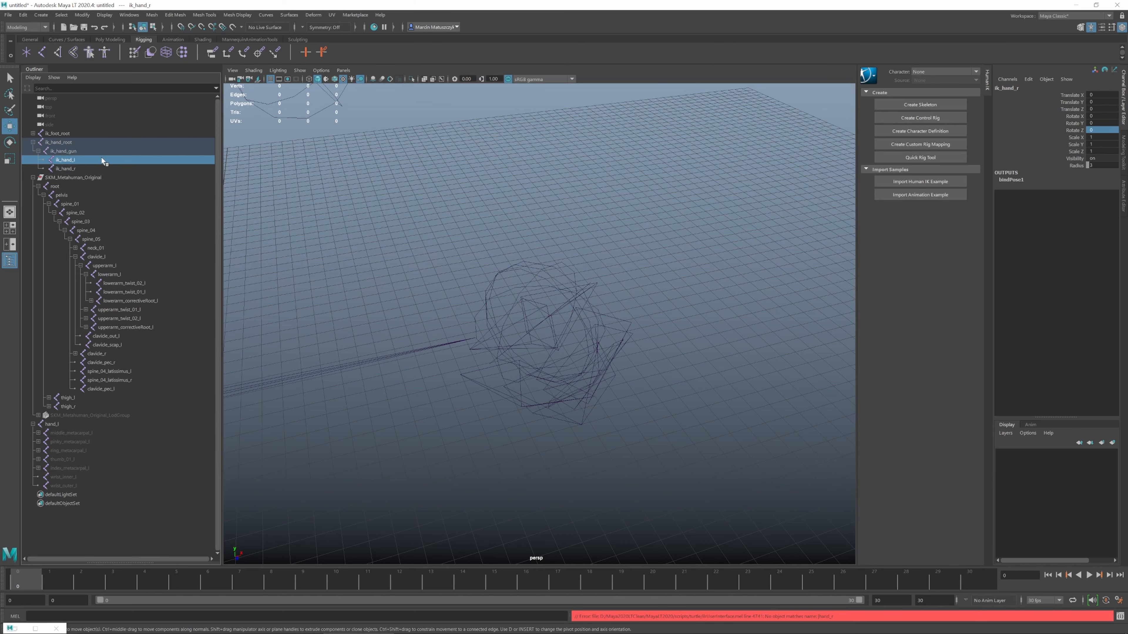
{"action": "left_click", "coordinate": [88, 425]}
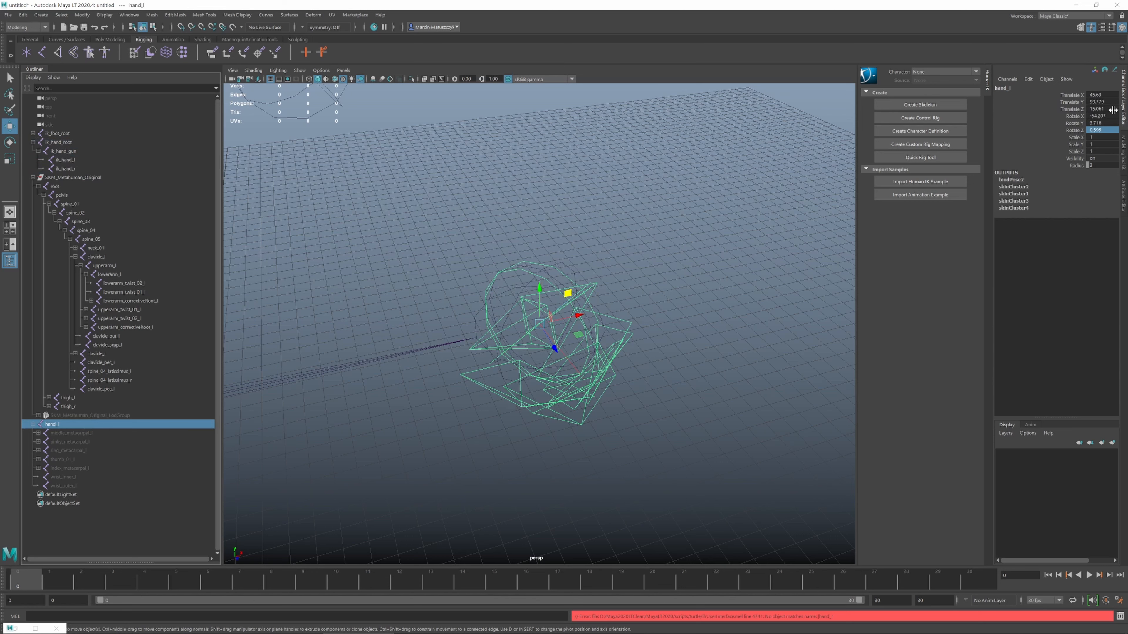
{"action": "left_click", "coordinate": [1101, 116]}
{"action": "left_click", "coordinate": [100, 159]}
{"action": "left_click", "coordinate": [1104, 116]}
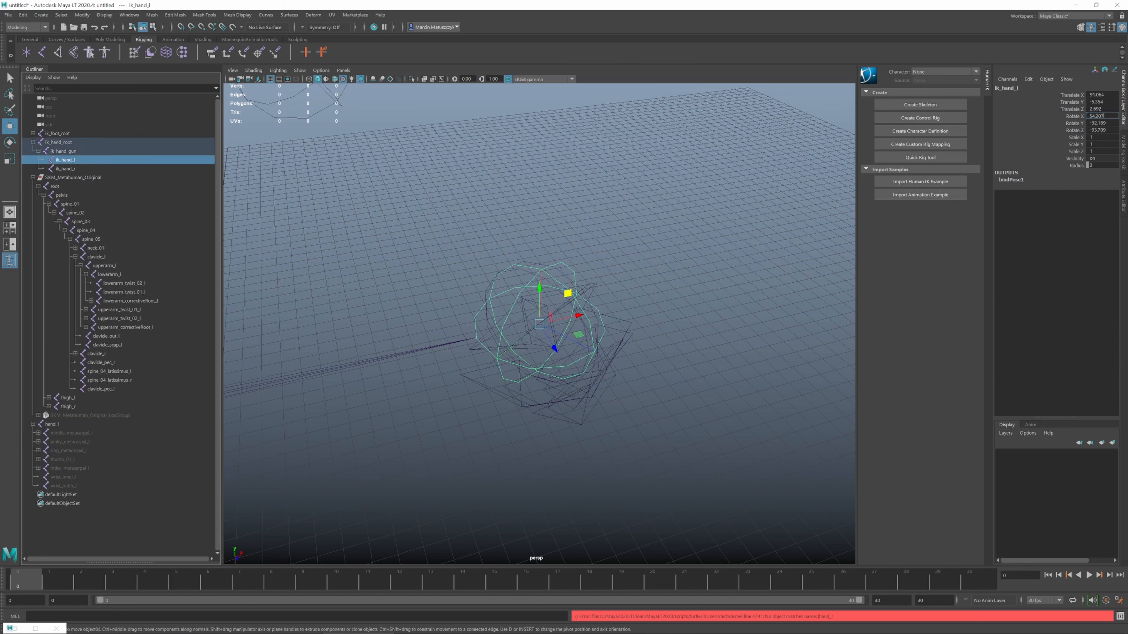
{"action": "key", "text": "Return"}
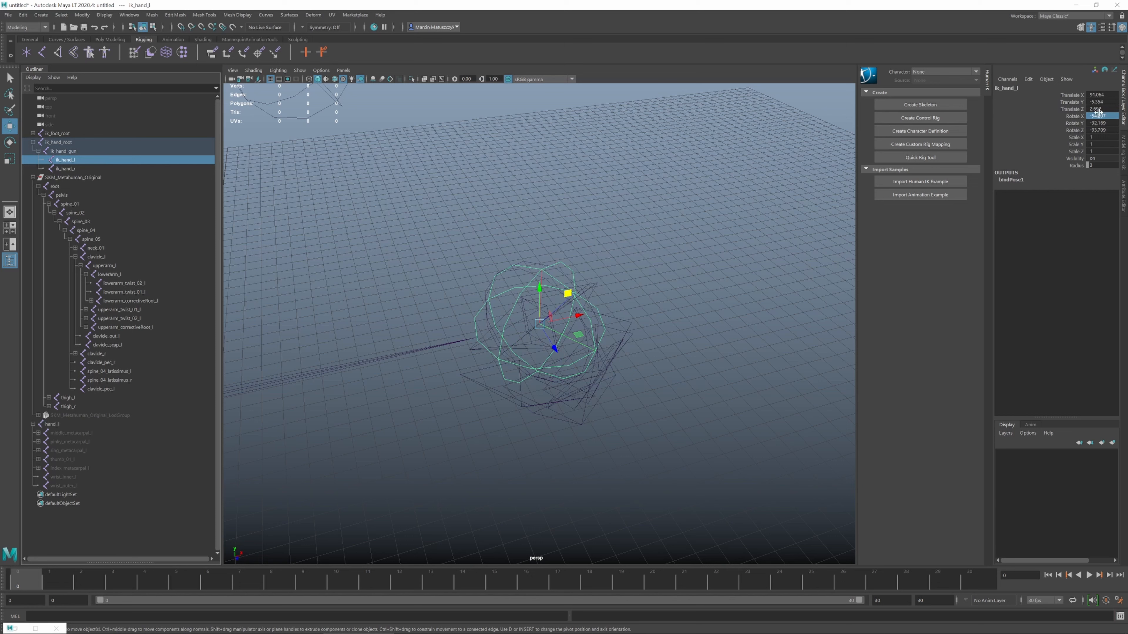
Copy hand_l's Rotate Y value, 3.718, to the Rotate Y channel of ik_hand_l.
{"action": "left_click", "coordinate": [119, 424]}
{"action": "left_click", "coordinate": [1105, 123]}
{"action": "key", "text": "ctrl+c"}
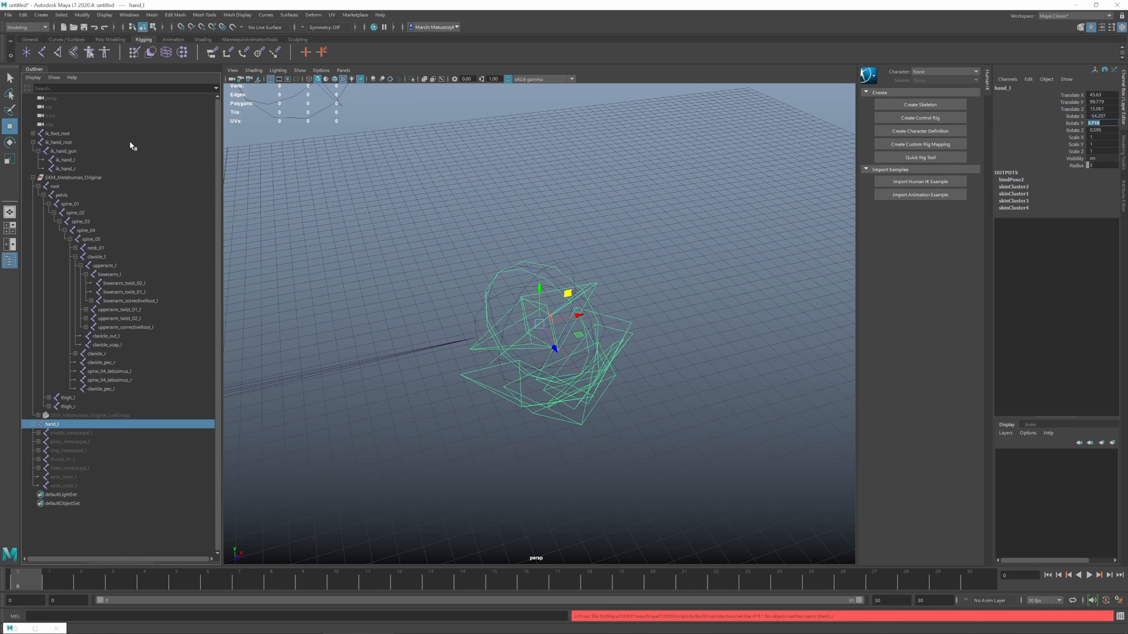
{"action": "left_click", "coordinate": [130, 161]}
{"action": "key", "text": "ctrl+v"}
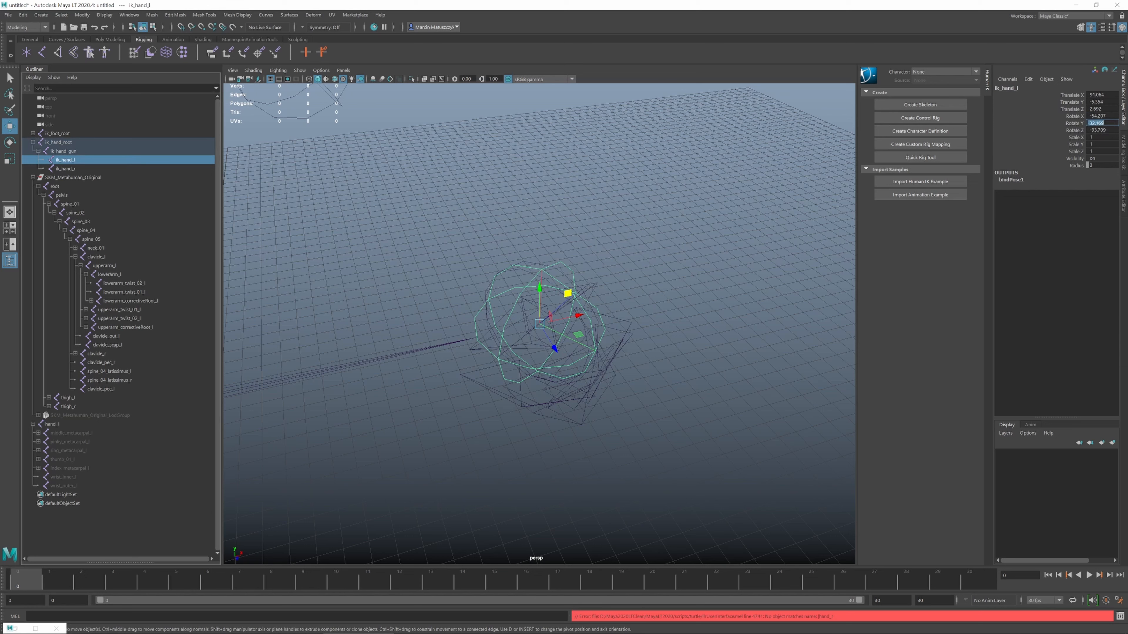
{"action": "key", "text": "Return"}
Copy hand_l's Rotate Z value to the Rotate Z channel of ik_hand_l.
{"action": "left_click", "coordinate": [140, 425]}
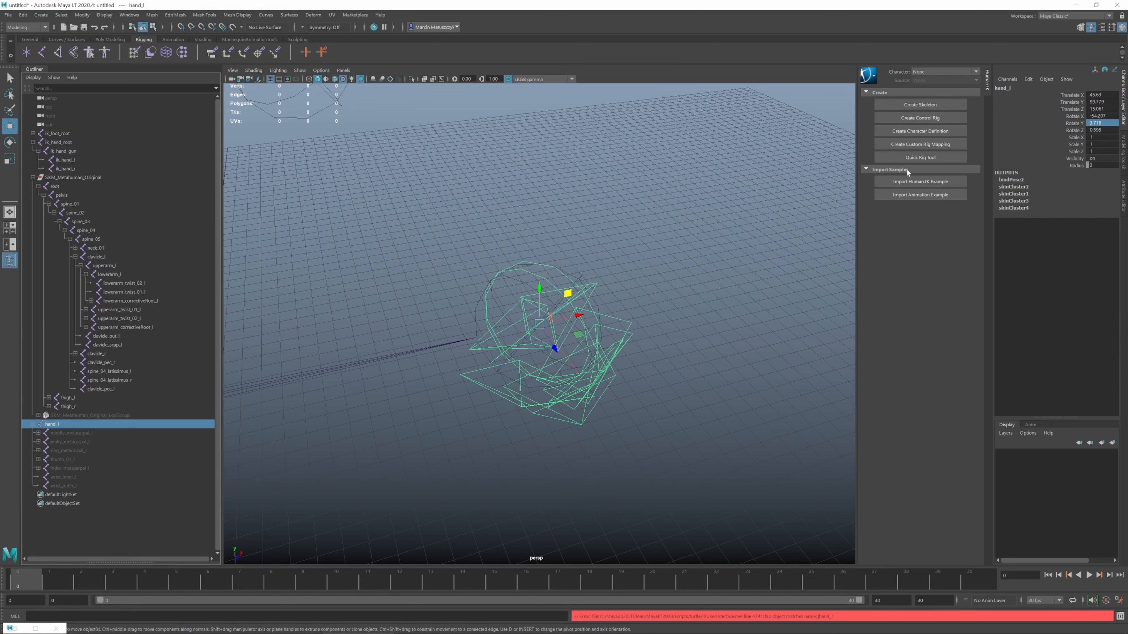
{"action": "double_click", "coordinate": [1101, 129]}
{"action": "key", "text": "ctrl+c"}
{"action": "left_click", "coordinate": [116, 161]}
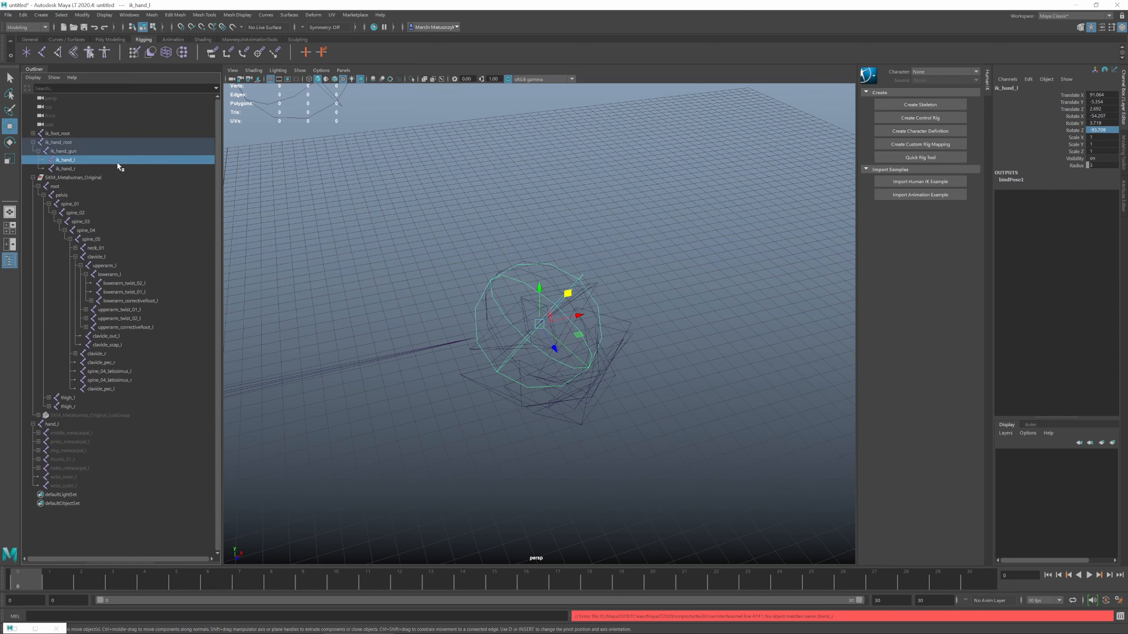
{"action": "double_click", "coordinate": [1102, 130]}
{"action": "key", "text": "ctrl+v"}
{"action": "key", "text": "Return"}
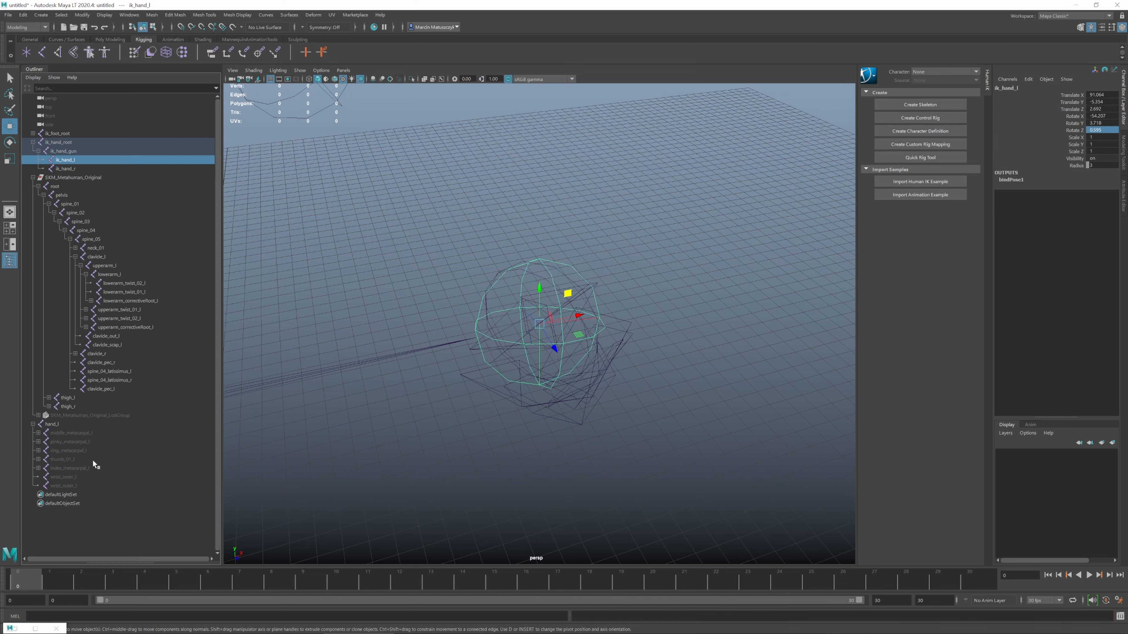
Unhide hand_l's child joints, from middle_metacarpal_l through wrist_outer_l.
{"action": "left_click", "coordinate": [82, 424]}
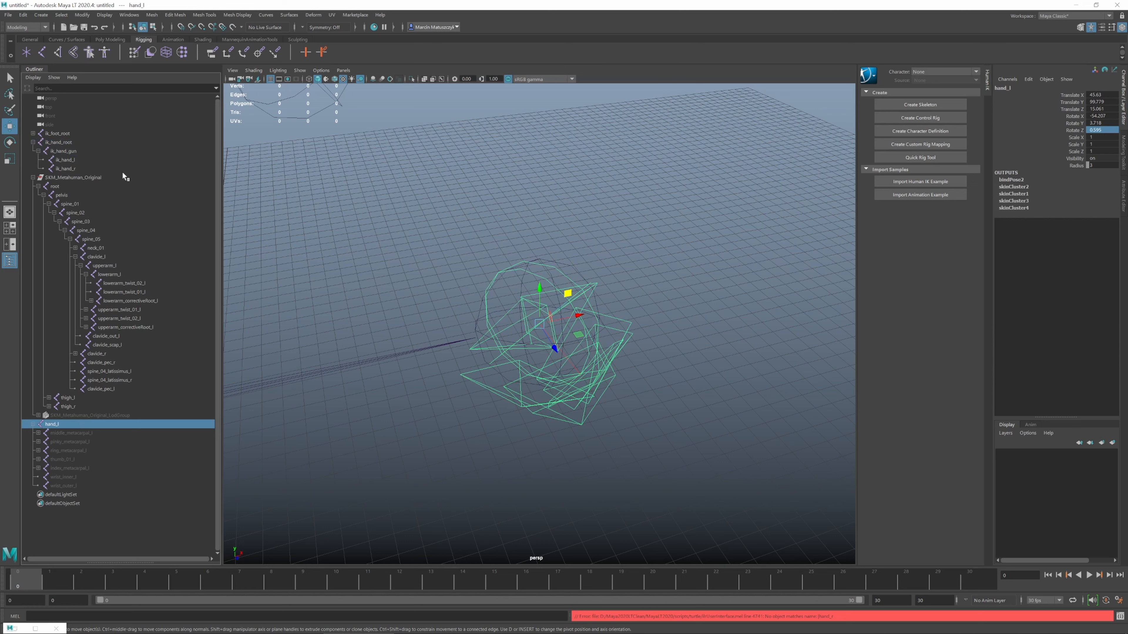
{"action": "left_click", "coordinate": [66, 432]}
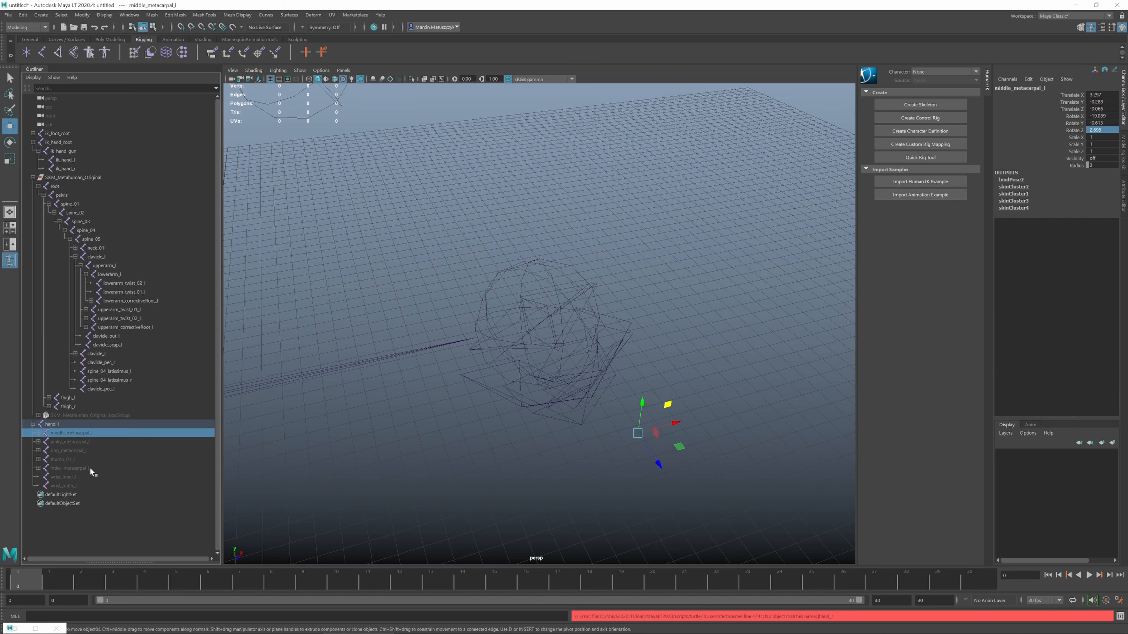
{"action": "left_click", "coordinate": [85, 486], "text": "shift"}
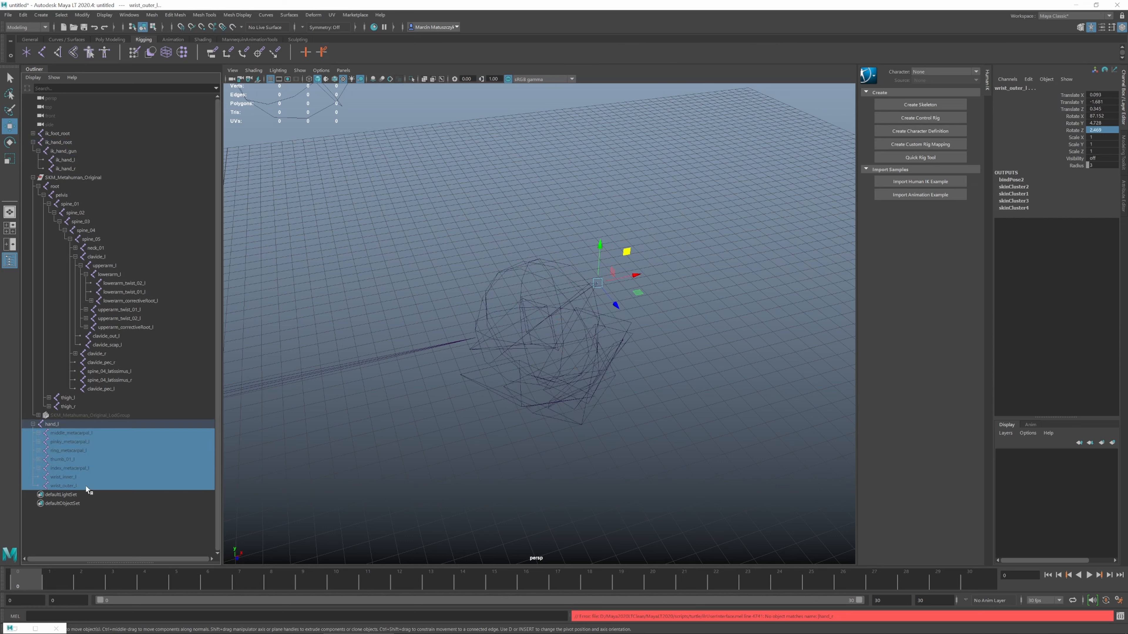
Parent hand_l back under lowerarm_l and reorder it above lowerarm_twist_02_l.
{"action": "left_click", "coordinate": [71, 422]}
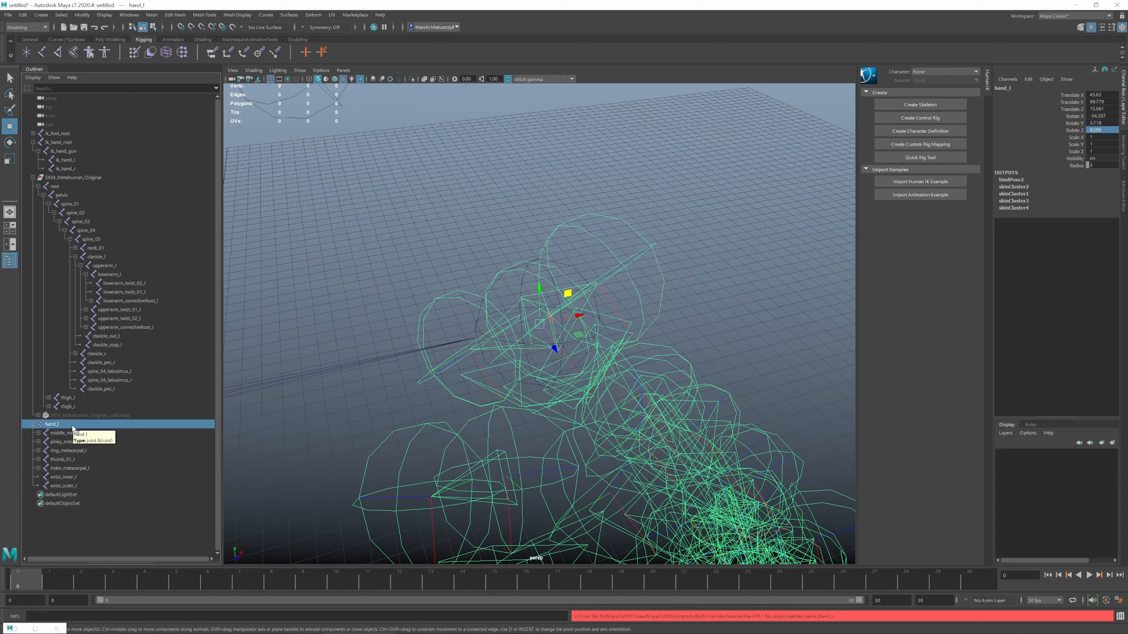
{"action": "middle_click_drag", "start_coordinate": [73, 428], "coordinate": [152, 272]}
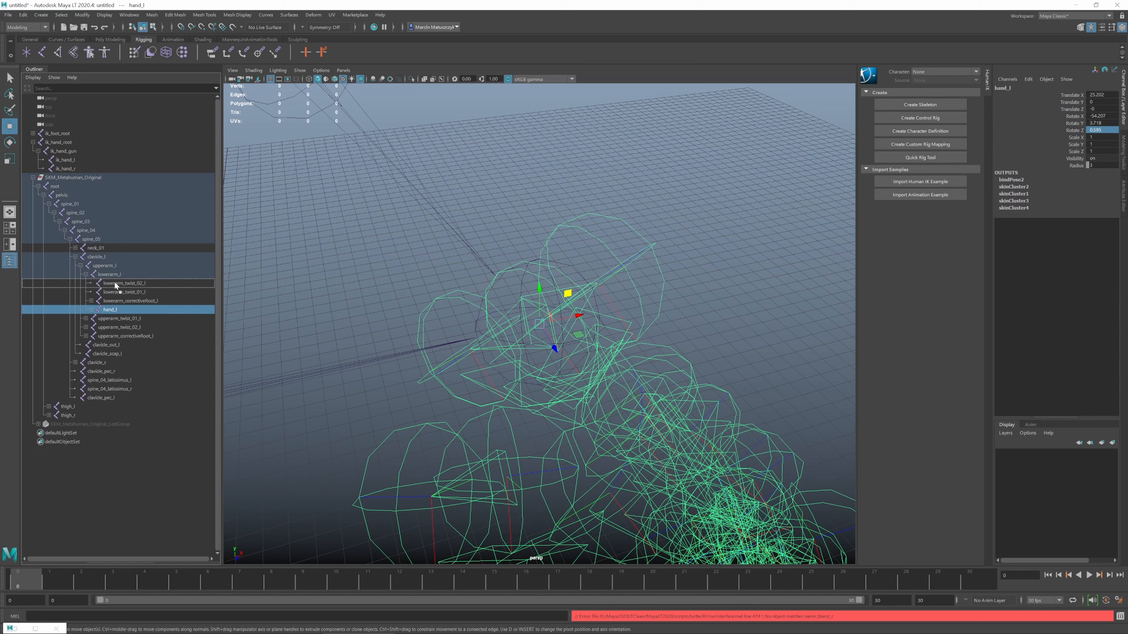
{"action": "middle_click_drag", "start_coordinate": [119, 282], "coordinate": [122, 278]}
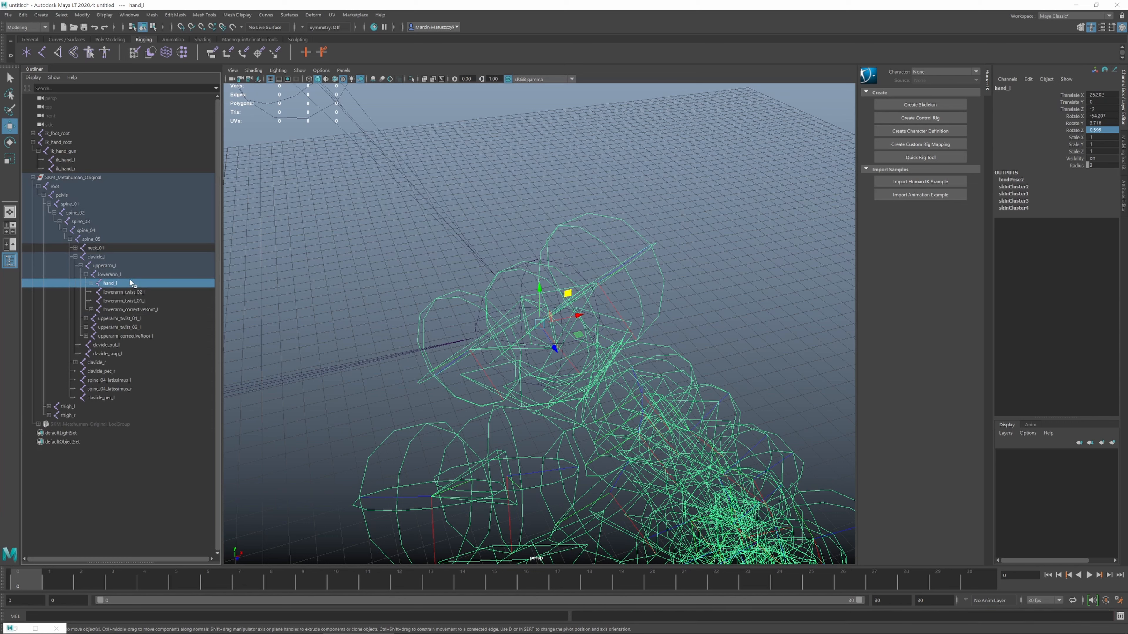
Examine where the ik_foot_r joint sits relative to the foot_r joint.
{"action": "scroll", "coordinate": [395, 312], "scroll_direction": "down", "scroll_amount": 10}
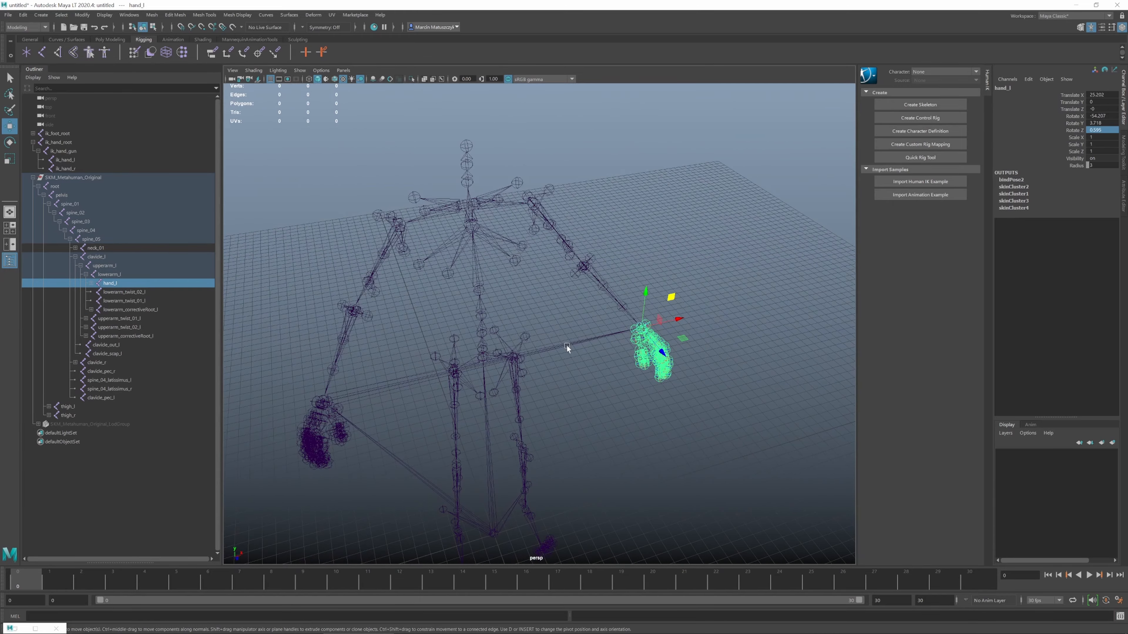
{"action": "left_click_drag", "start_coordinate": [597, 256], "coordinate": [626, 292], "text": "alt"}
{"action": "left_click", "coordinate": [409, 343]}
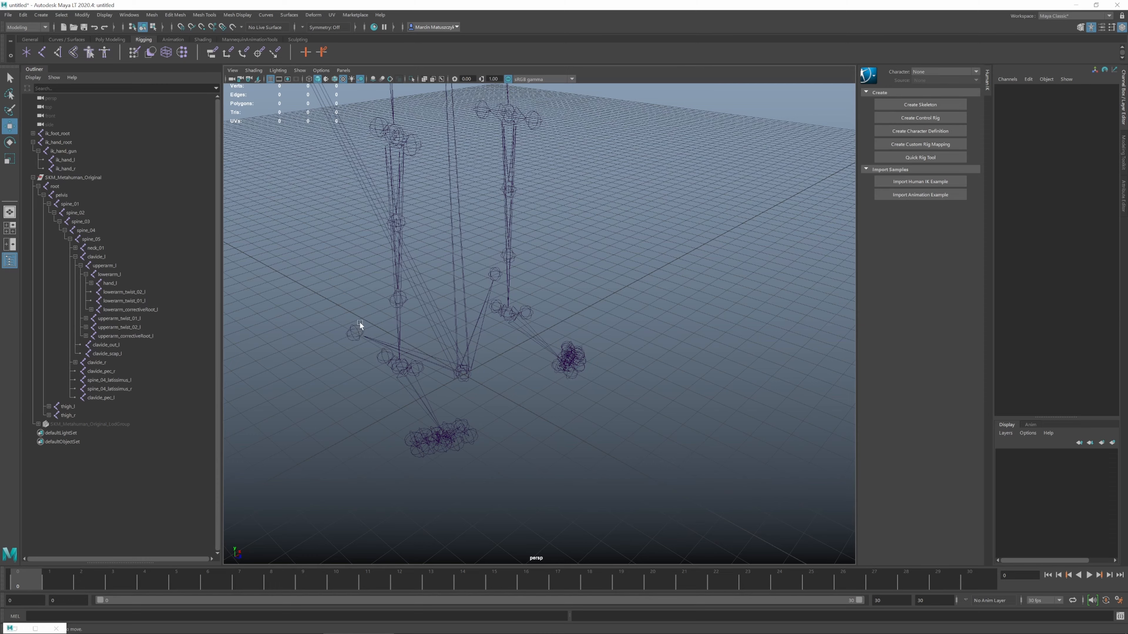
{"action": "left_click", "coordinate": [355, 330]}
{"action": "key", "text": "f"}
{"action": "scroll", "coordinate": [466, 367], "scroll_direction": "down", "scroll_amount": 3}
{"action": "middle_click_drag", "start_coordinate": [595, 391], "coordinate": [360, 247], "text": "alt"}
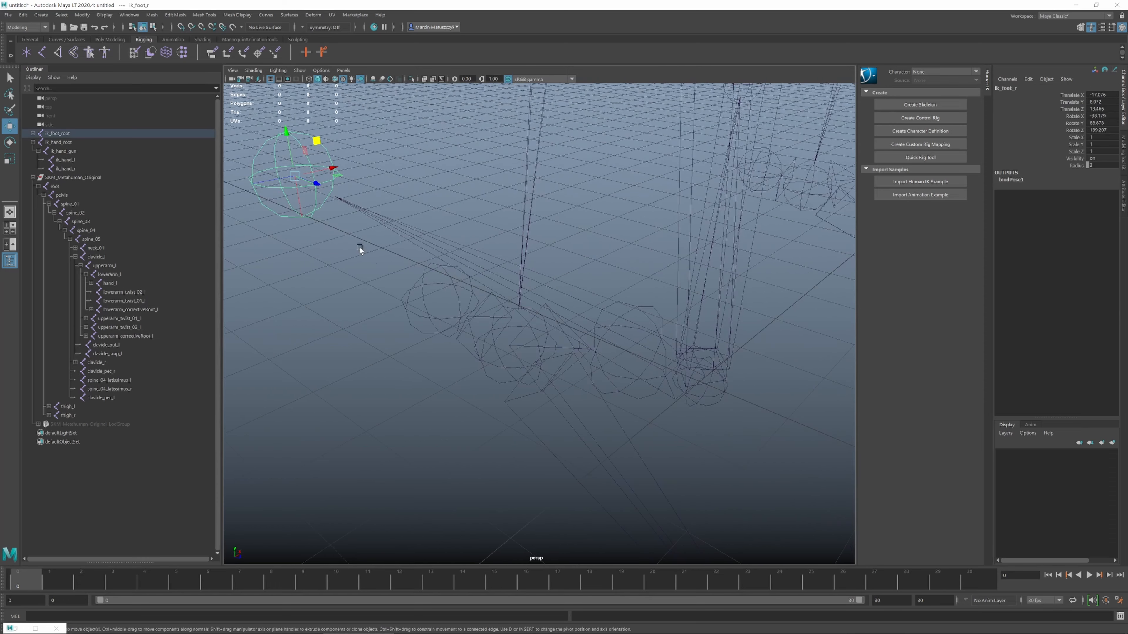
{"action": "left_click_drag", "start_coordinate": [360, 247], "coordinate": [525, 356], "text": "alt"}
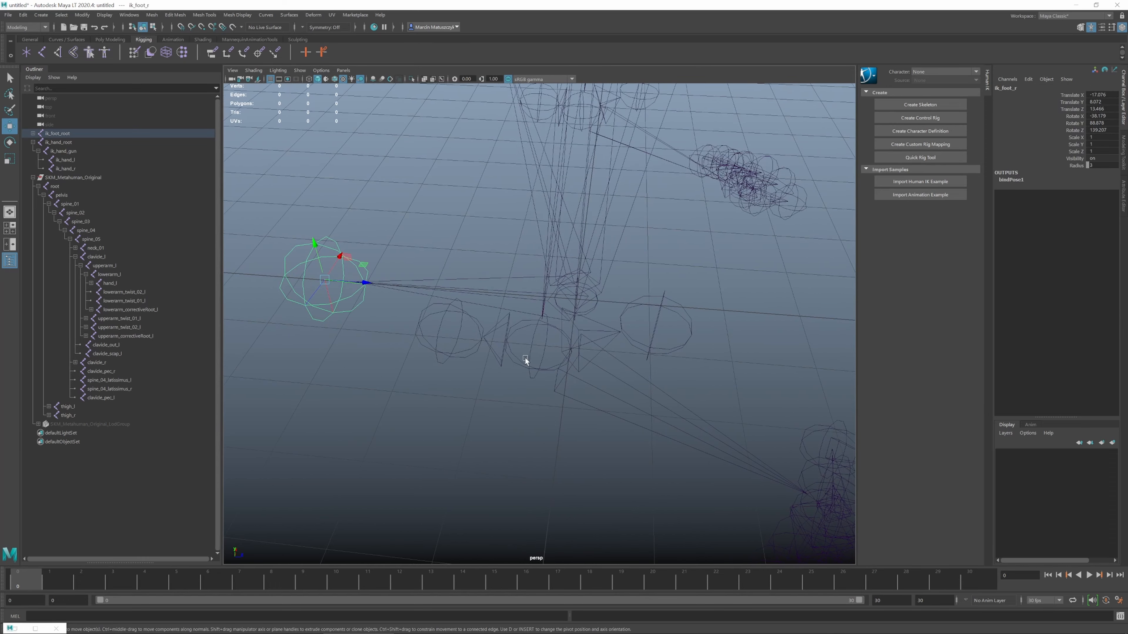
{"action": "left_click", "coordinate": [524, 356]}
{"action": "key", "text": "f"}
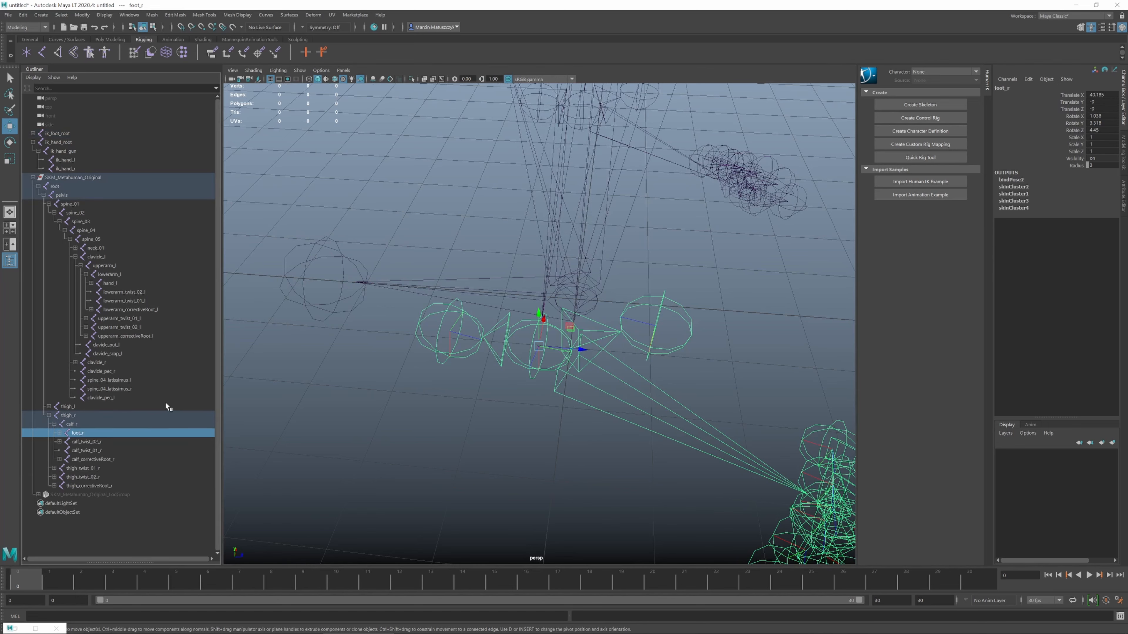
{"action": "left_click_drag", "start_coordinate": [464, 351], "coordinate": [418, 402], "text": "alt"}
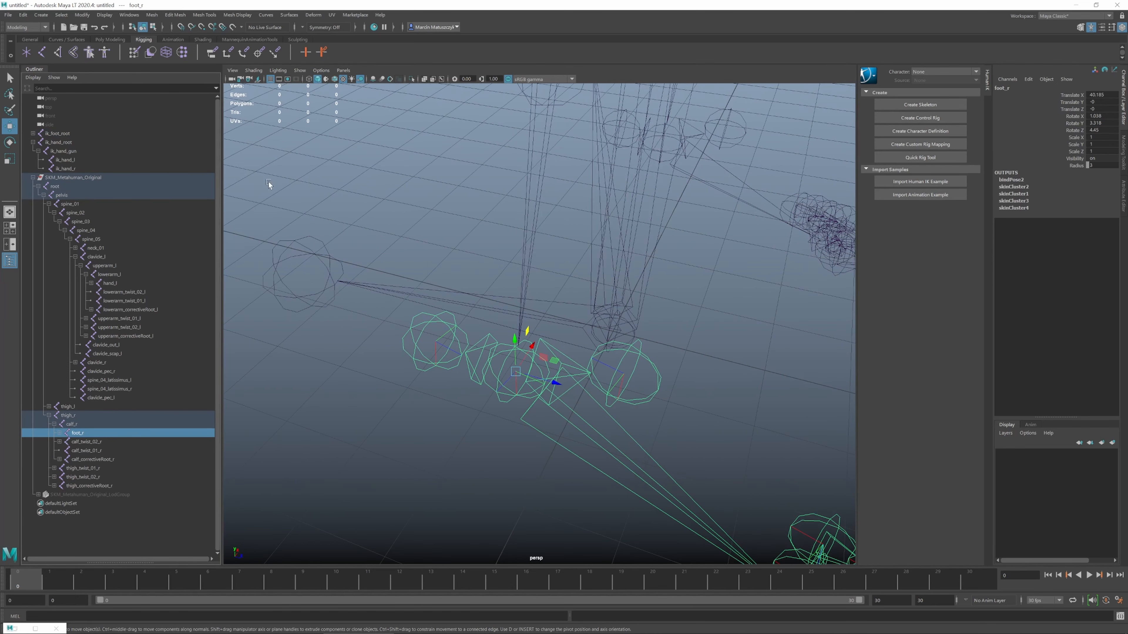
Expand ik_foot_root and snap the ik_foot_r joint onto the position of the foot_r joint.
{"action": "left_click", "coordinate": [285, 301]}
{"action": "left_click", "coordinate": [34, 133]}
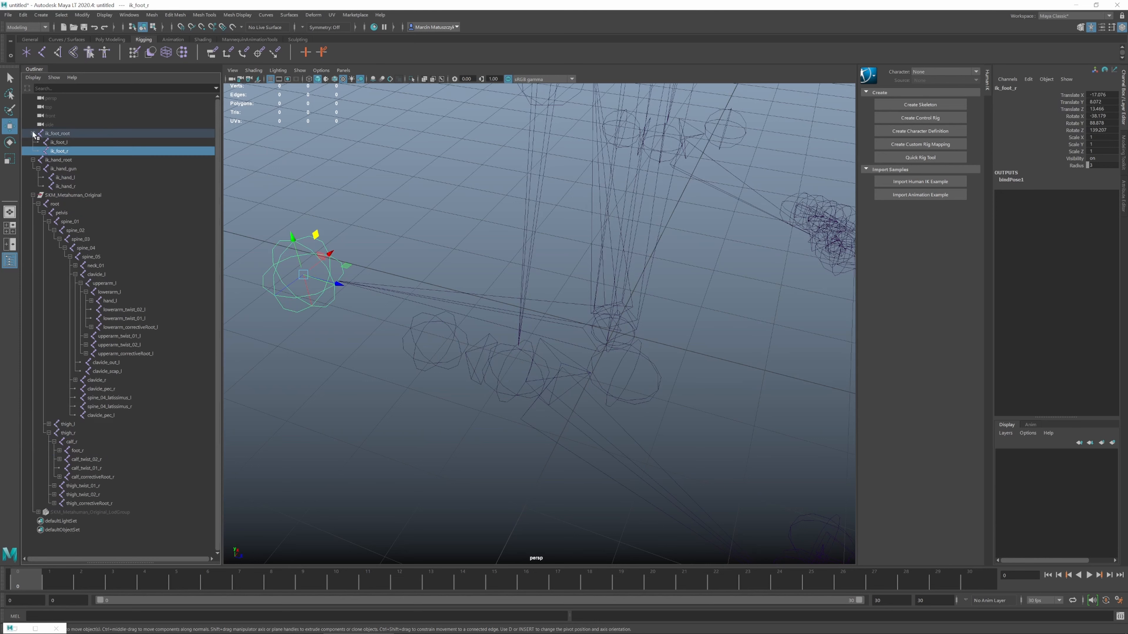
{"action": "left_click", "coordinate": [202, 27]}
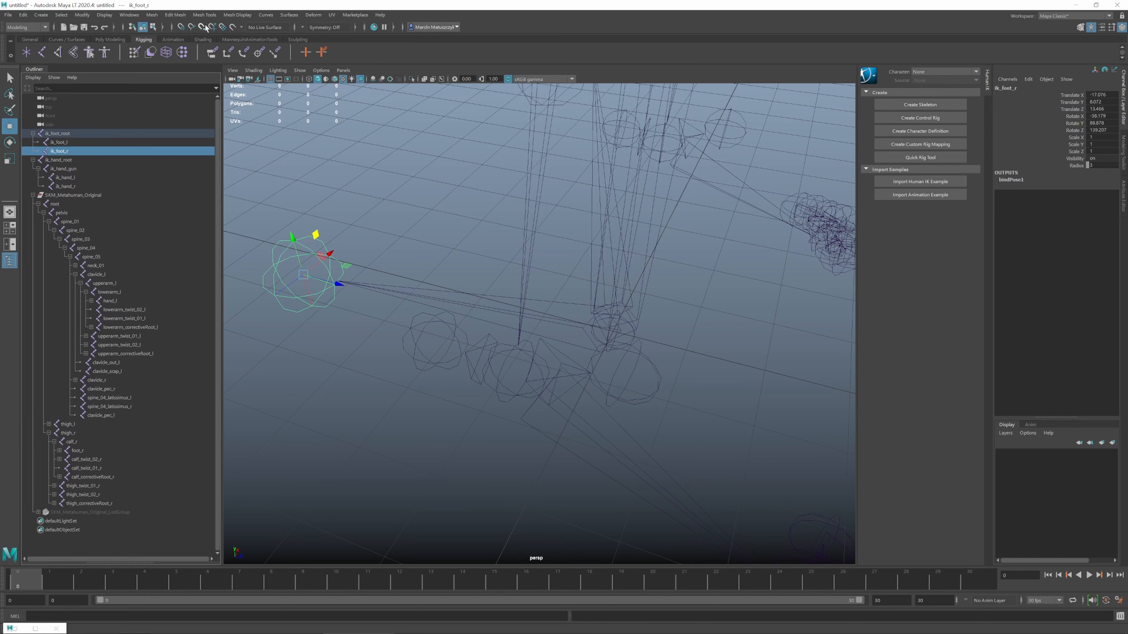
{"action": "key", "text": "d"}
{"action": "left_click_drag", "start_coordinate": [320, 255], "coordinate": [513, 344]}
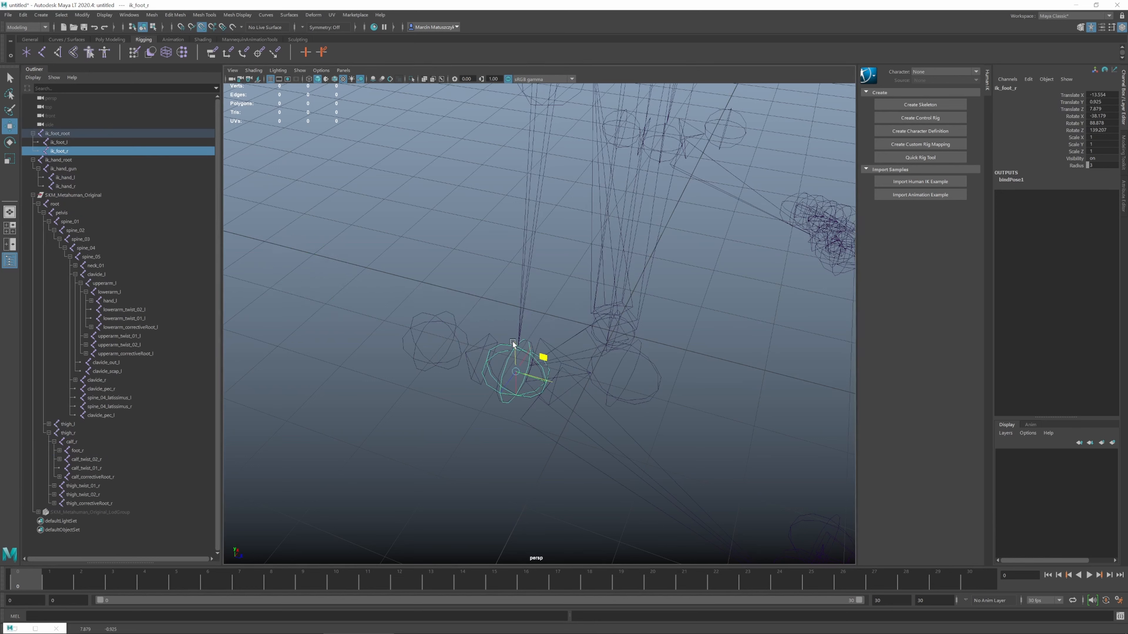
Snap the ik_foot_l joint onto the position of the left foot joint and clear the selection.
{"action": "left_click_drag", "start_coordinate": [659, 249], "coordinate": [709, 307], "text": "alt"}
{"action": "left_click", "coordinate": [599, 254]}
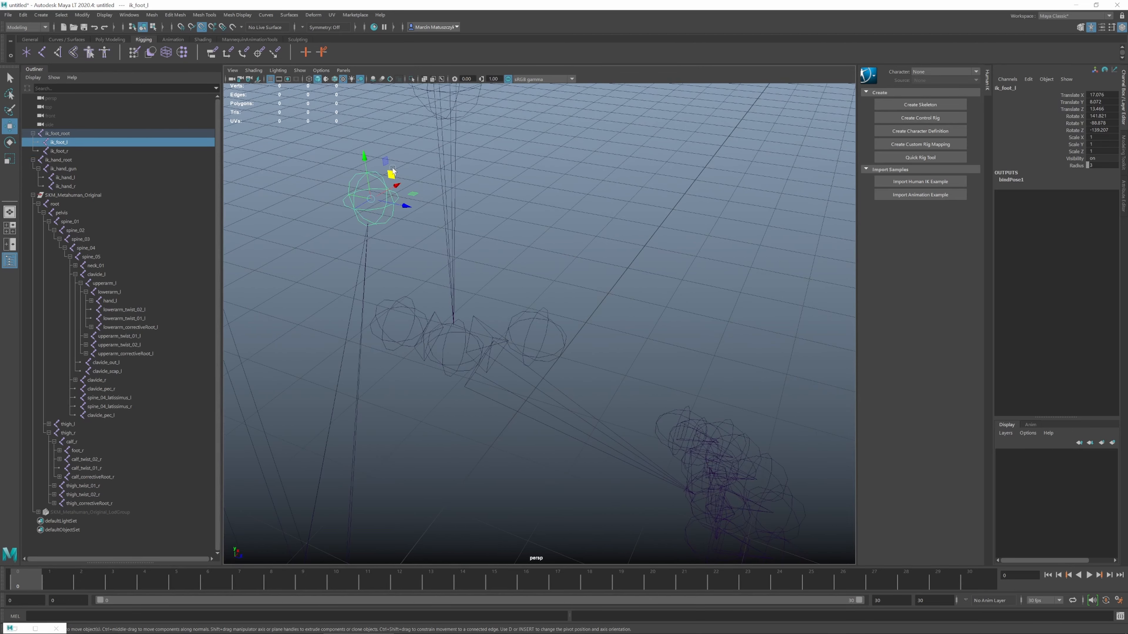
{"action": "left_click_drag", "start_coordinate": [391, 174], "coordinate": [509, 347]}
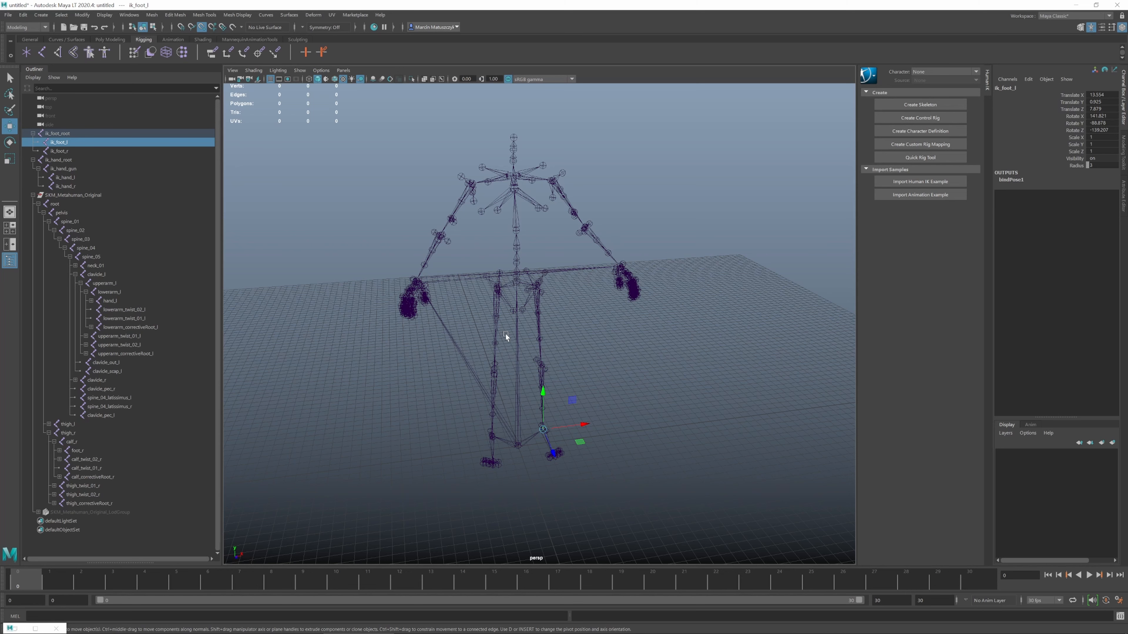
{"action": "left_click", "coordinate": [580, 309]}
{"action": "scroll", "coordinate": [562, 286], "scroll_direction": "up", "scroll_amount": 3}
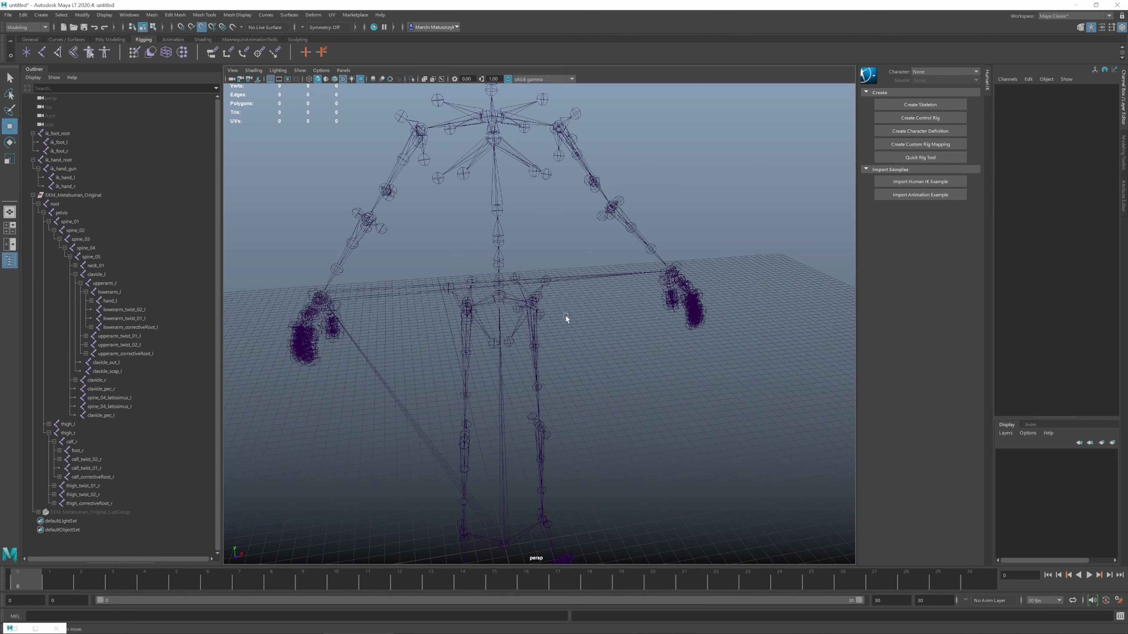
{"action": "scroll", "coordinate": [572, 324], "scroll_direction": "down", "scroll_amount": 5}
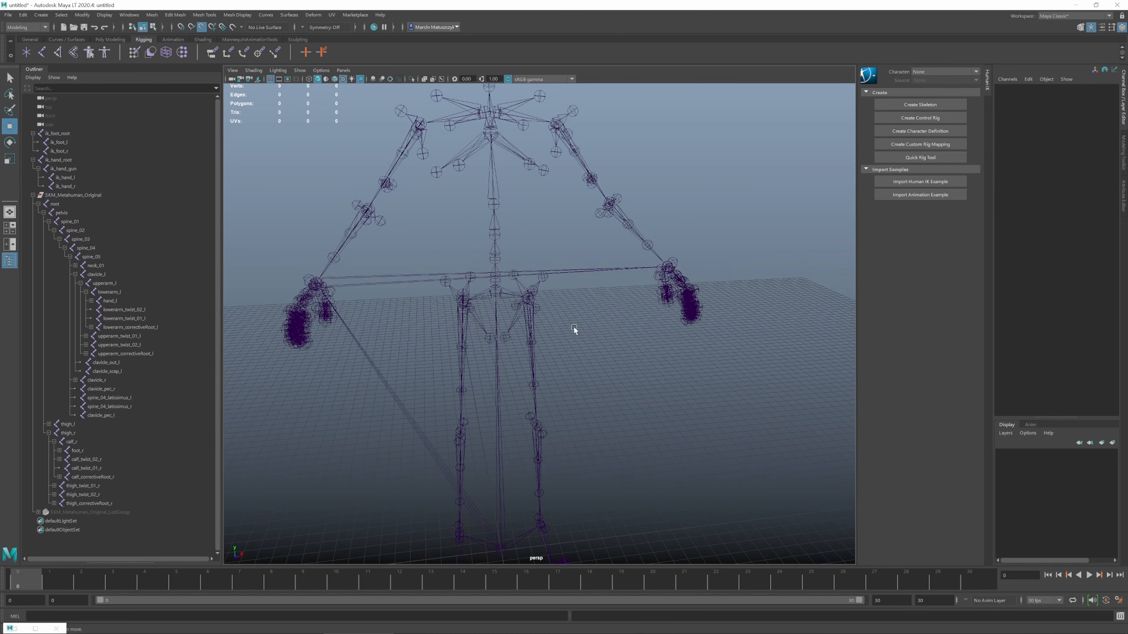
Collapse the spine_01, ik_foot_root and ik_hand_root branches of the hierarchy.
{"action": "left_click", "coordinate": [38, 204]}
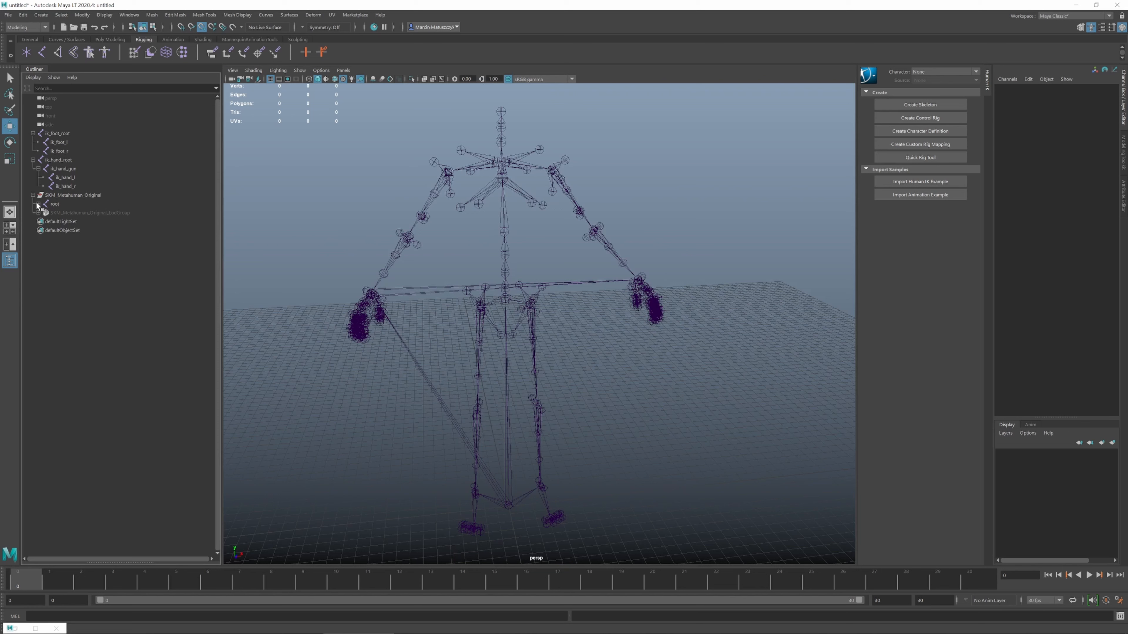
{"action": "left_click", "coordinate": [38, 204]}
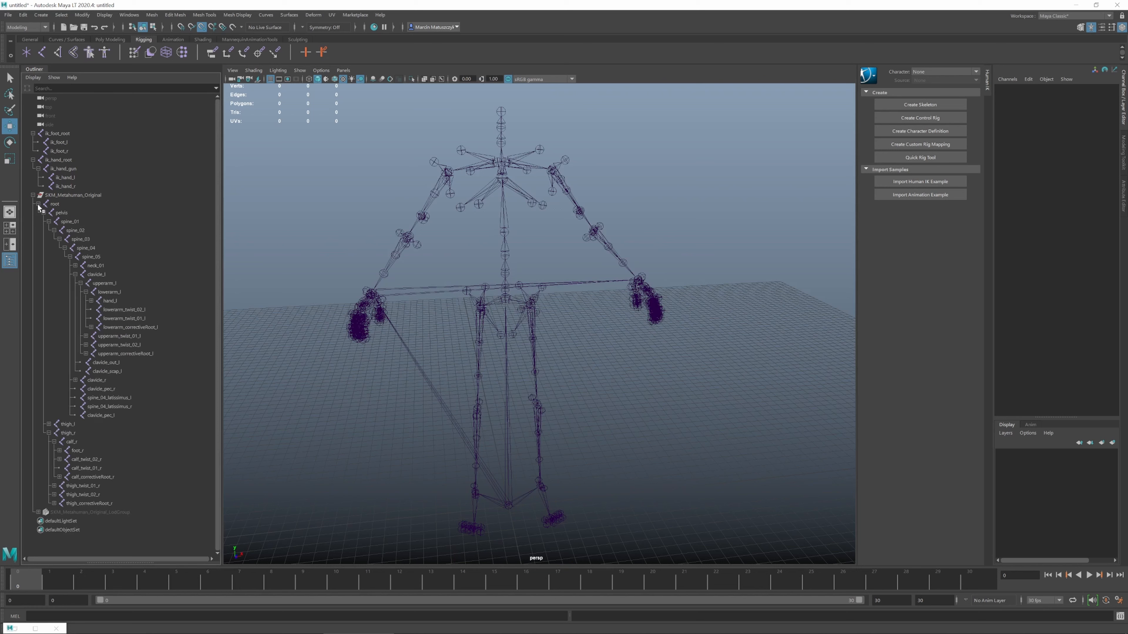
{"action": "left_click", "coordinate": [49, 222]}
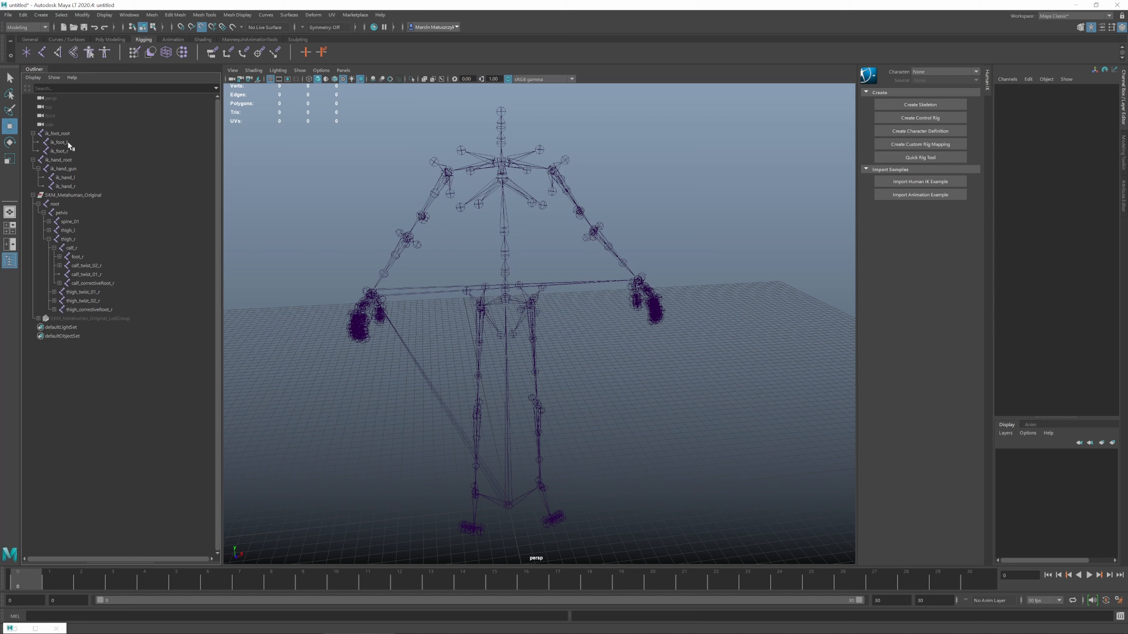
{"action": "left_click", "coordinate": [33, 133]}
{"action": "left_click", "coordinate": [33, 142]}
Parent ik_foot_root and ik_hand_root under the root joint, collapse the pelvis branch and clear the selection.
{"action": "left_click", "coordinate": [82, 135]}
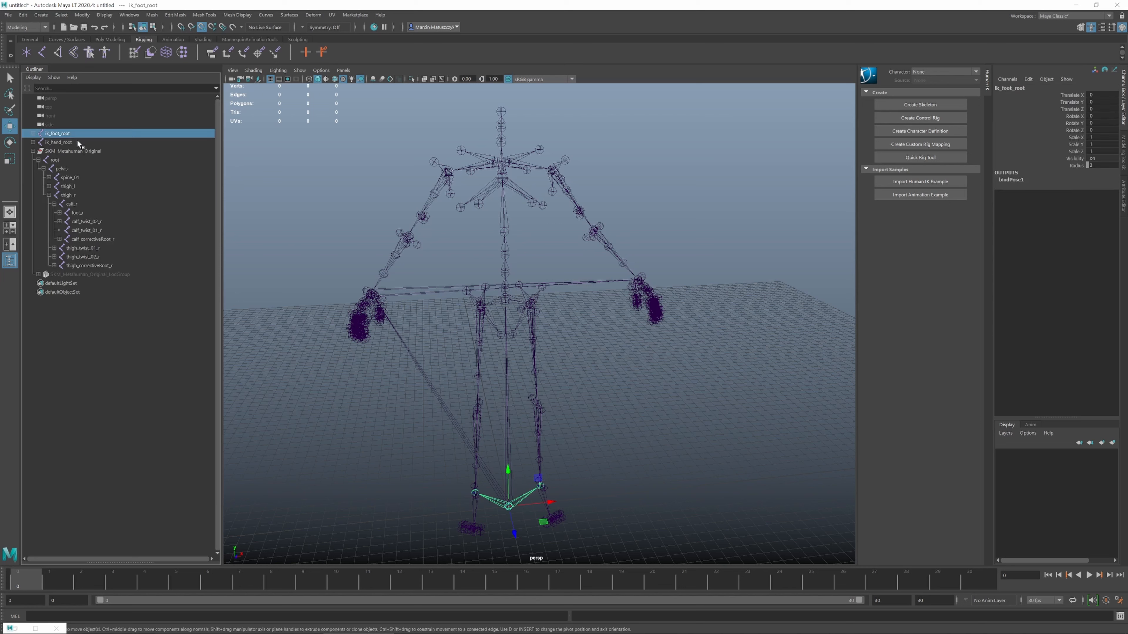
{"action": "left_click", "coordinate": [79, 142], "text": "shift"}
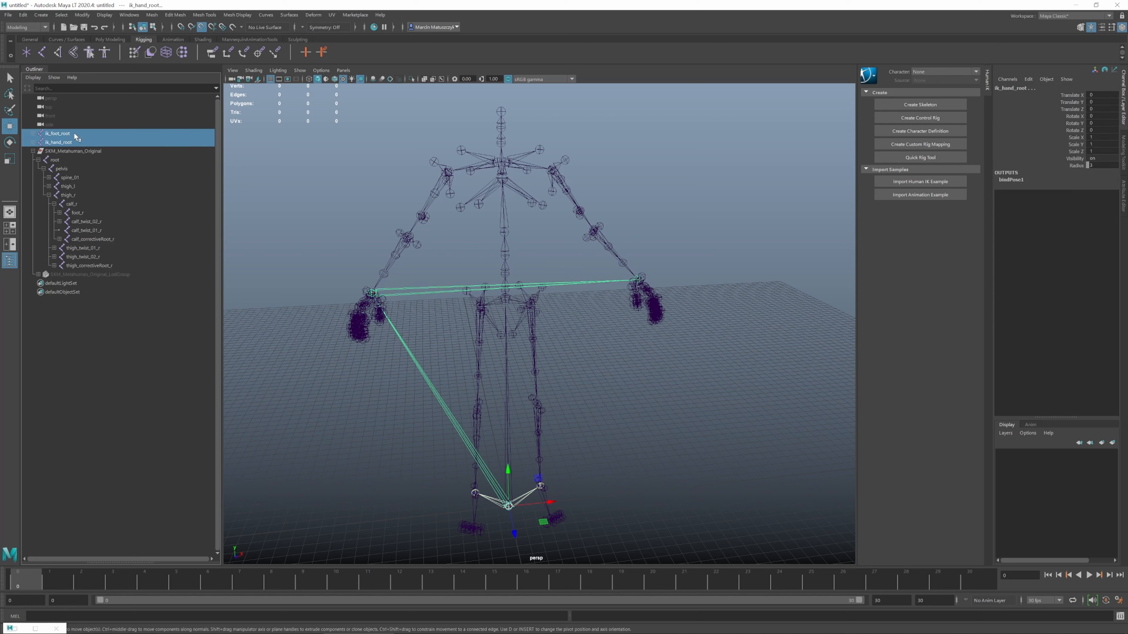
{"action": "left_click_drag", "start_coordinate": [74, 134], "coordinate": [74, 161]}
{"action": "left_click", "coordinate": [43, 151]}
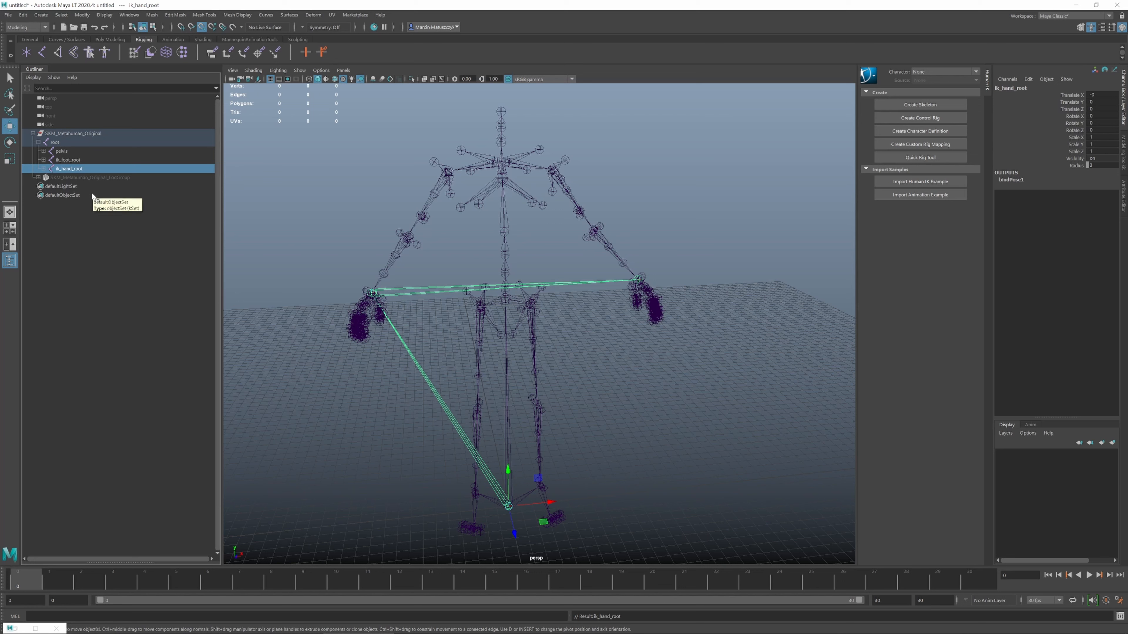
{"action": "left_click", "coordinate": [123, 268]}
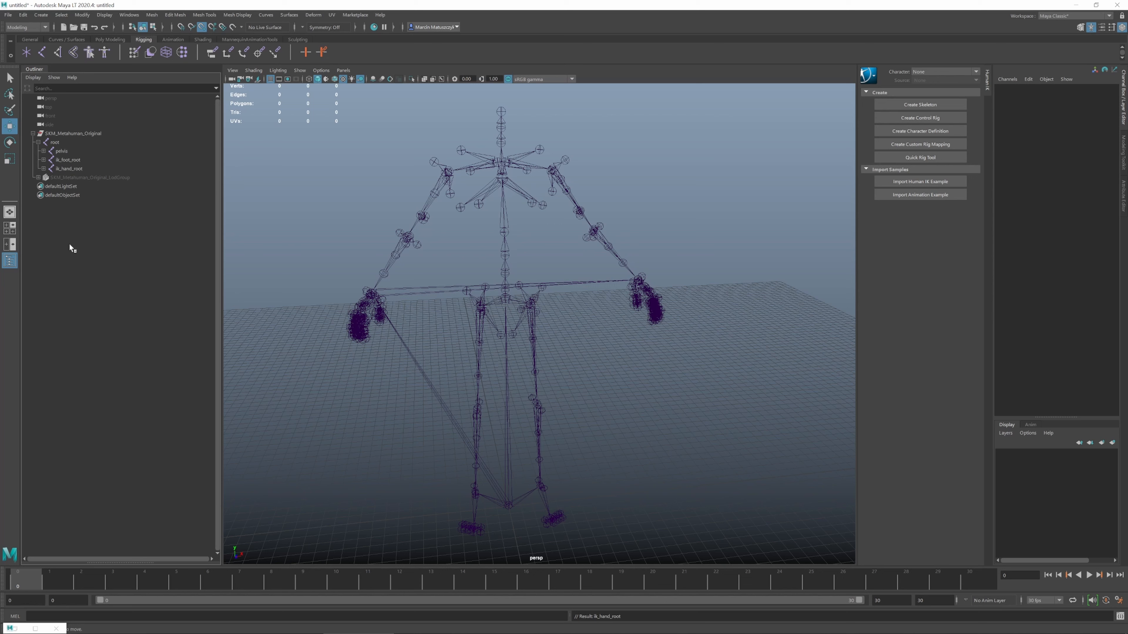
Unhide SKM_Metahuman_Original_LodGroup and unparent both it and the root joint from SKM_Metahuman_Original.
{"action": "left_click", "coordinate": [142, 178]}
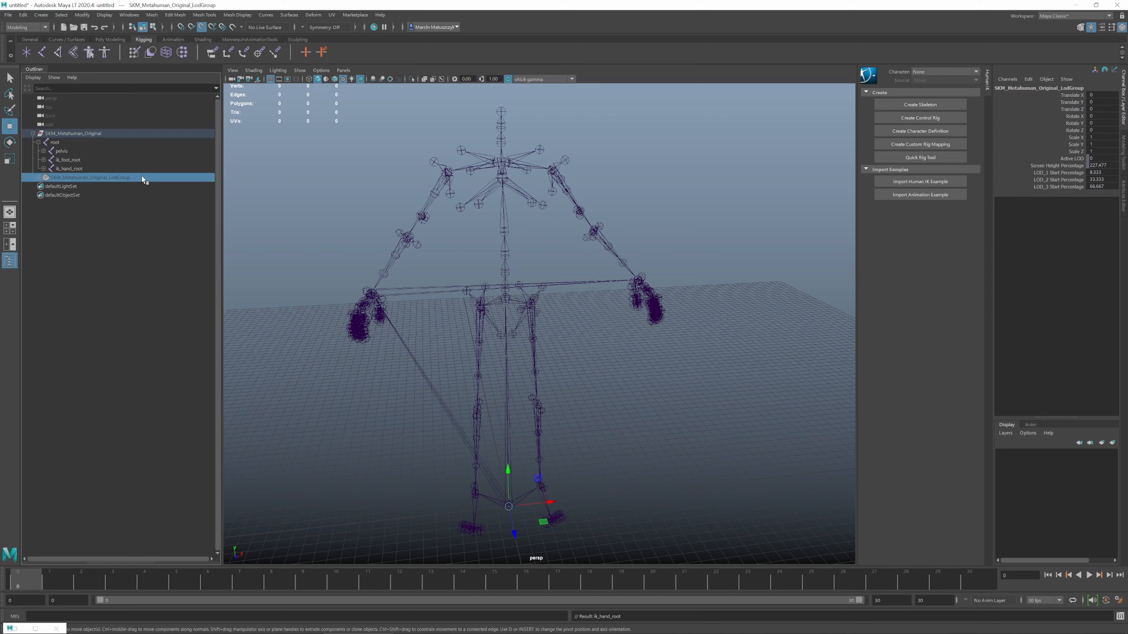
{"action": "key", "text": "shift+h"}
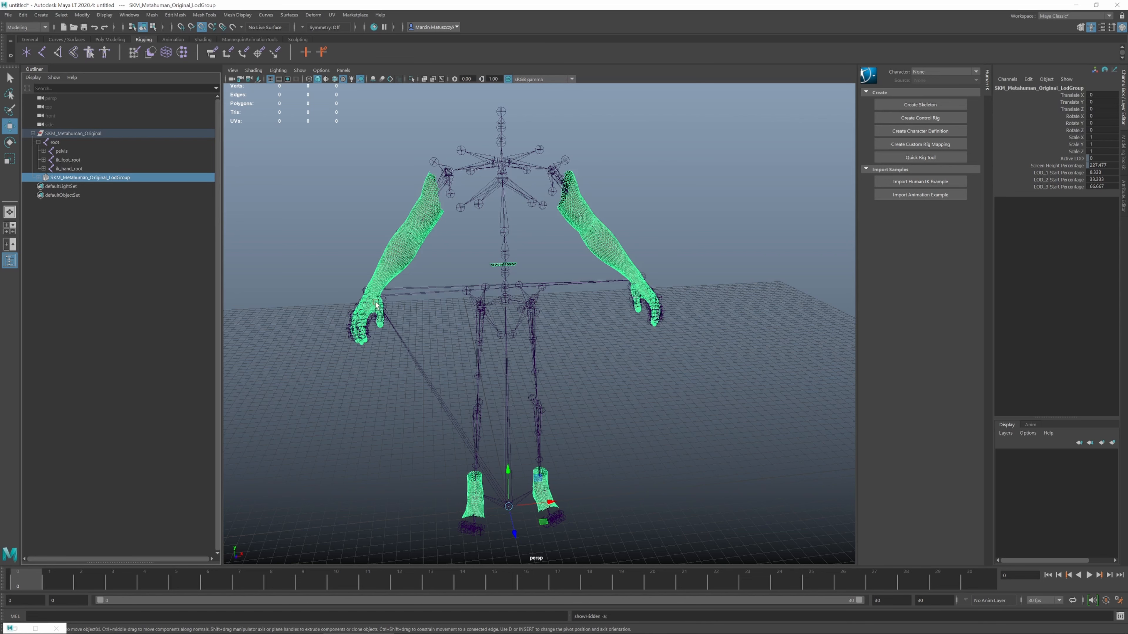
{"action": "left_click", "coordinate": [38, 142]}
{"action": "left_click", "coordinate": [55, 142]}
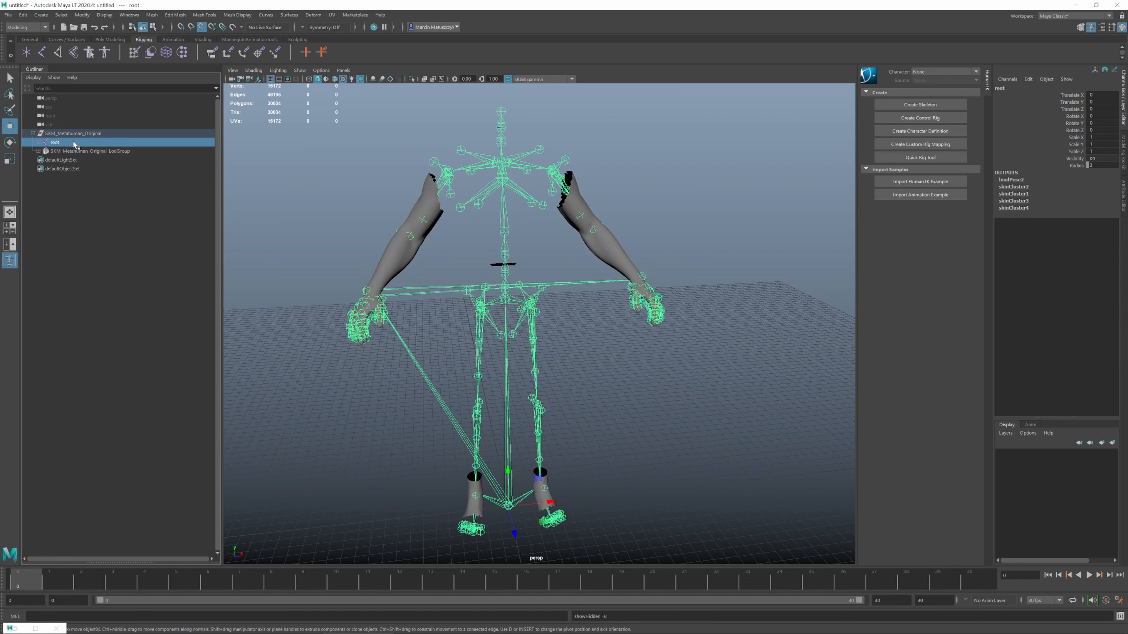
{"action": "left_click", "coordinate": [111, 152], "text": "ctrl"}
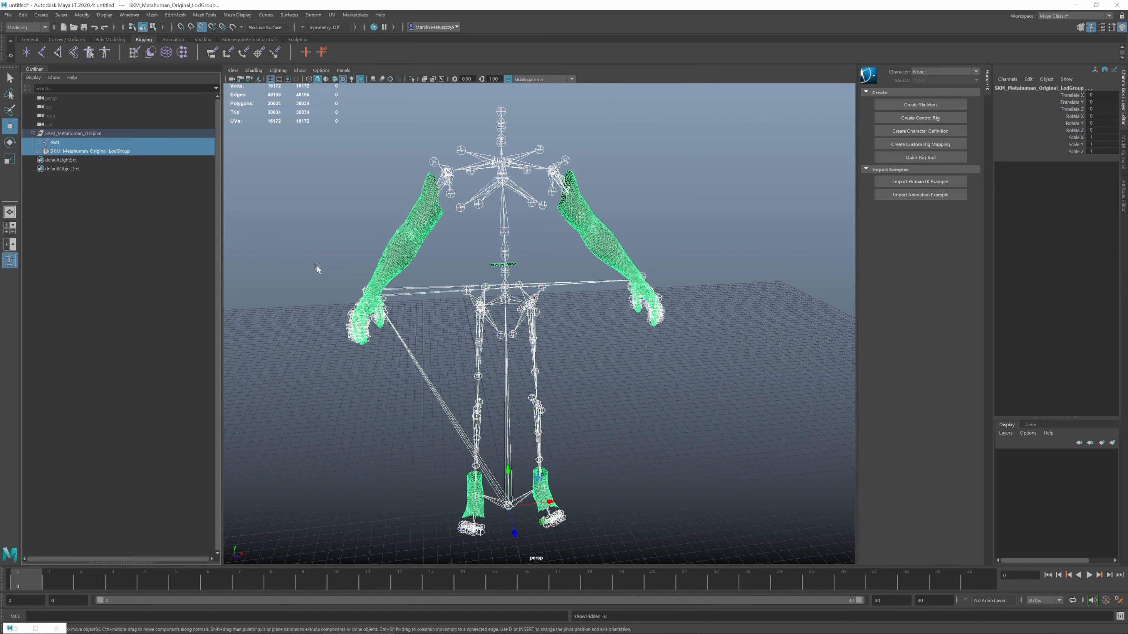
{"action": "left_click_drag", "start_coordinate": [316, 267], "coordinate": [329, 268], "text": "alt"}
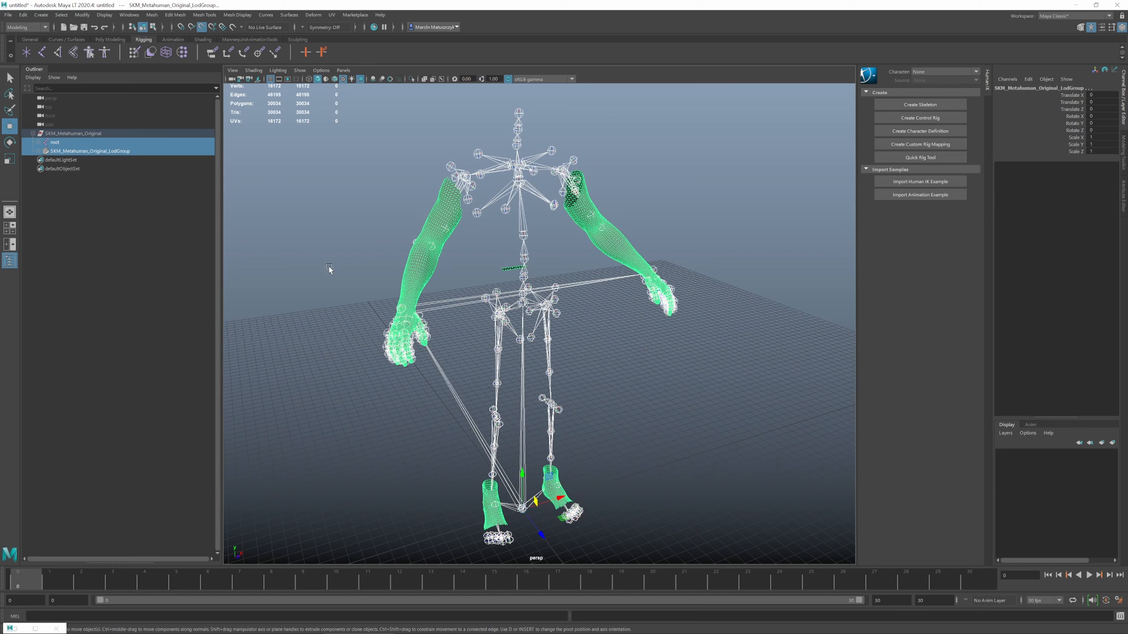
{"action": "key", "text": "shift+p"}
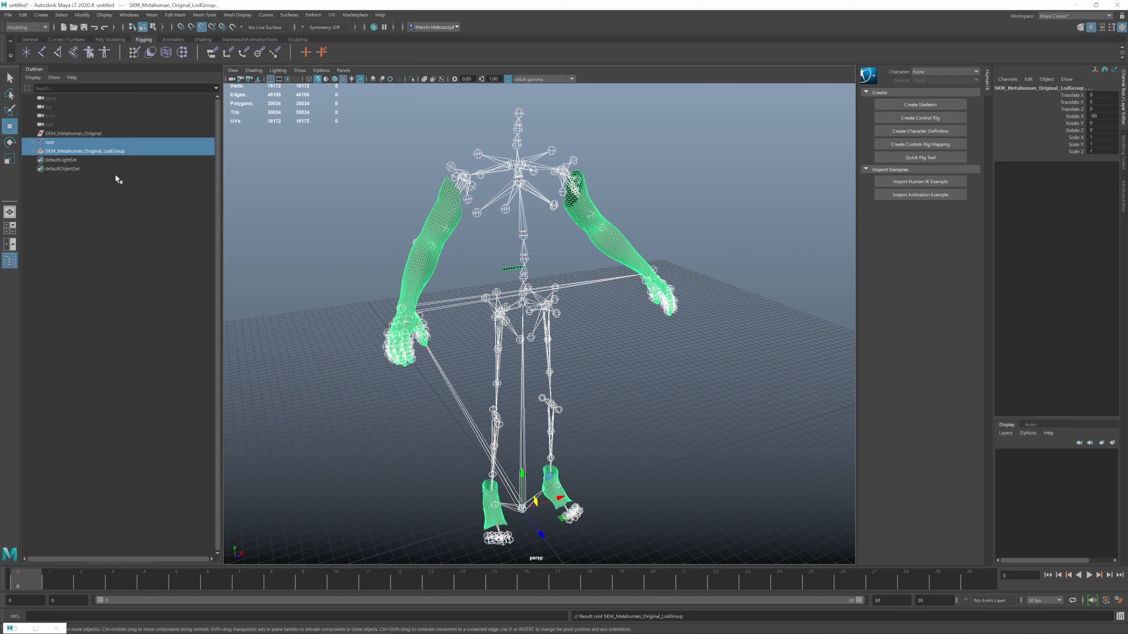
Select the root joint together with SKM_Metahuman_Original_LodGroup and start an export of the selection only.
{"action": "left_click", "coordinate": [115, 135]}
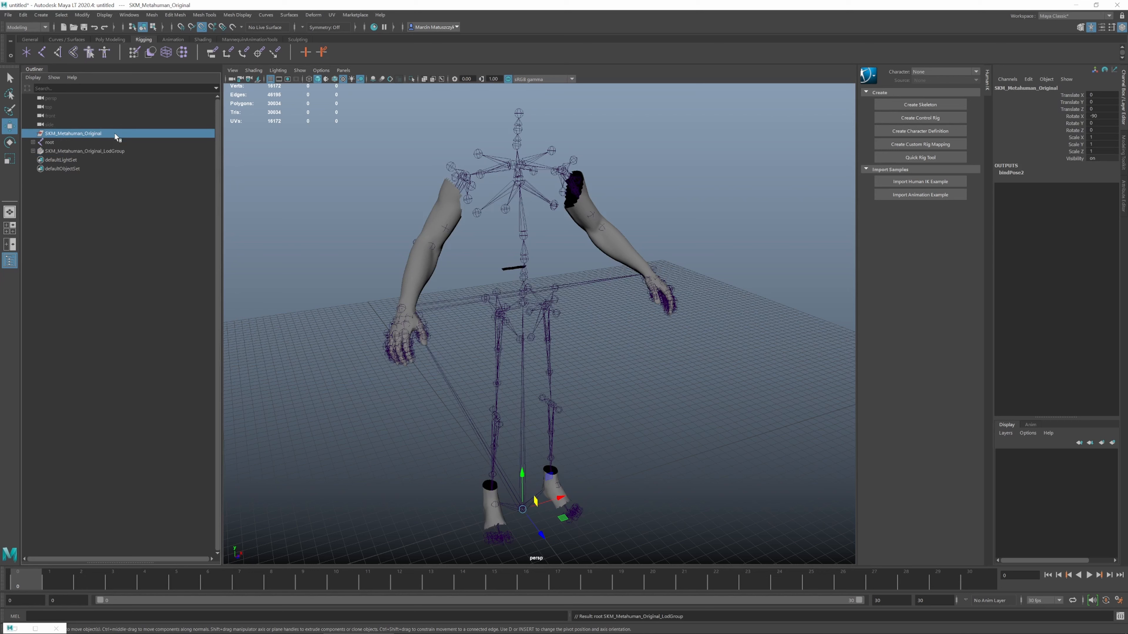
{"action": "left_click", "coordinate": [104, 142]}
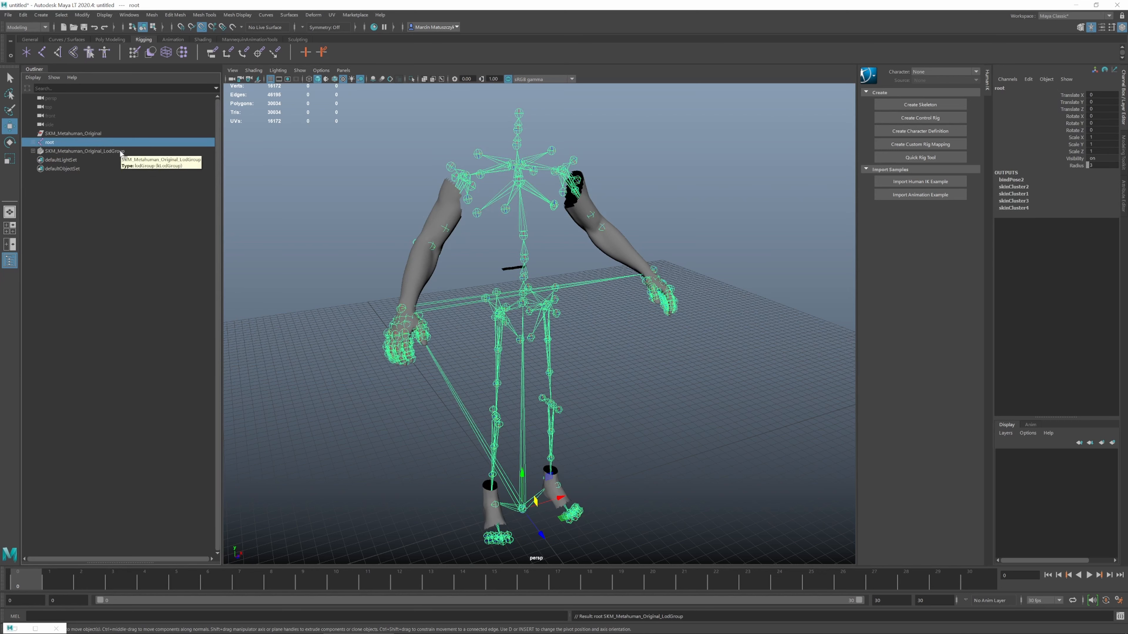
{"action": "left_click", "coordinate": [119, 151], "text": "ctrl"}
{"action": "middle_click_drag", "start_coordinate": [369, 333], "coordinate": [413, 325], "text": "alt"}
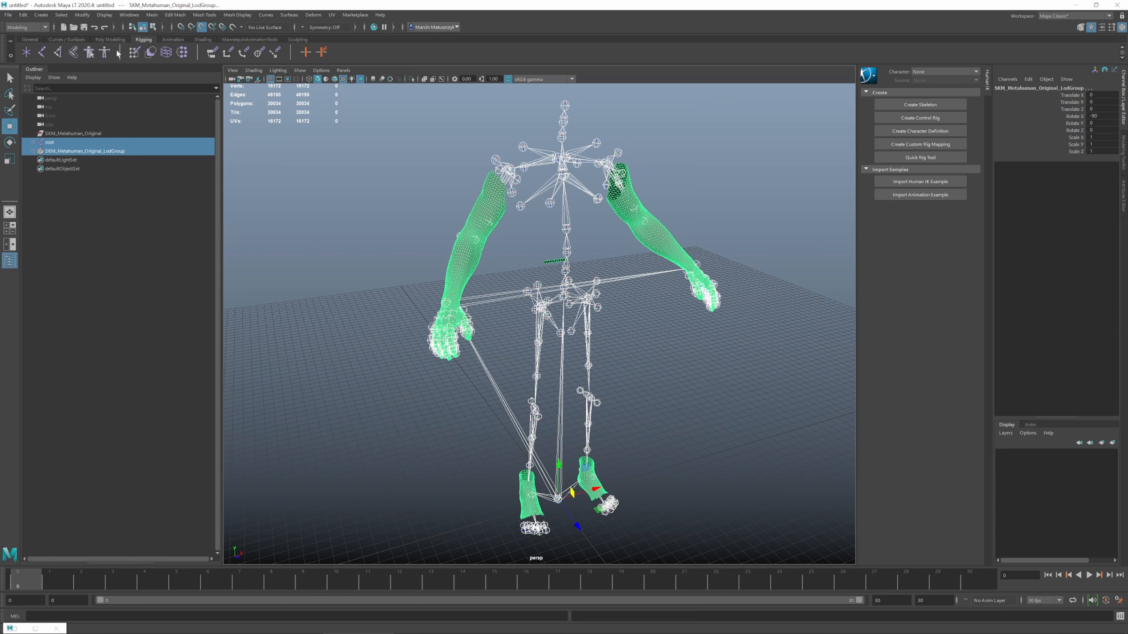
{"action": "left_click", "coordinate": [9, 16]}
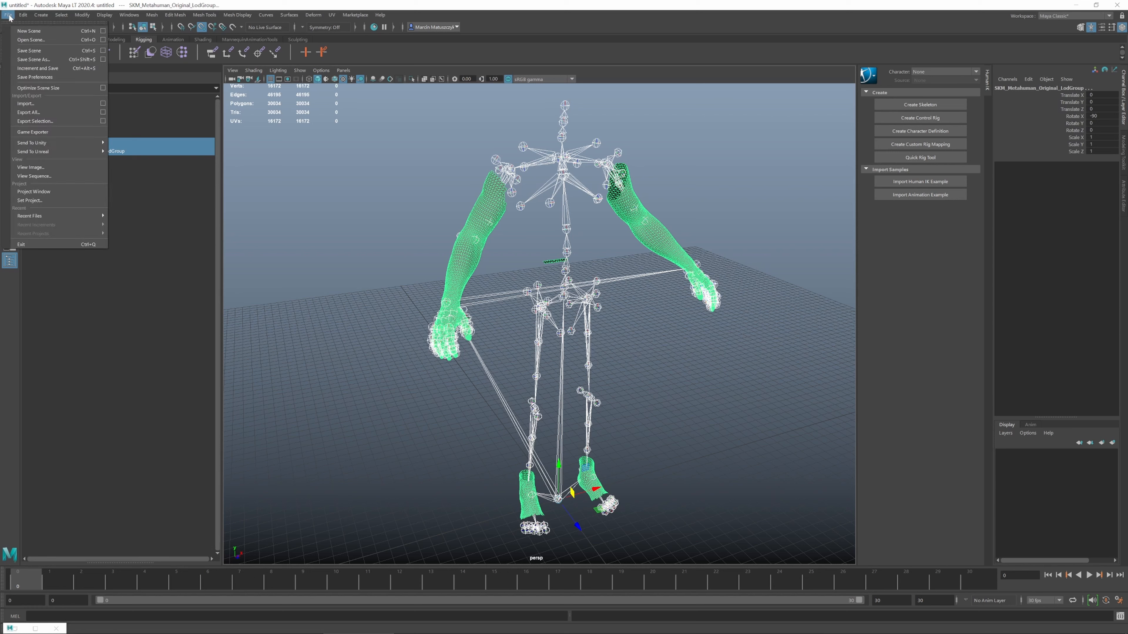
{"action": "left_click", "coordinate": [68, 119]}
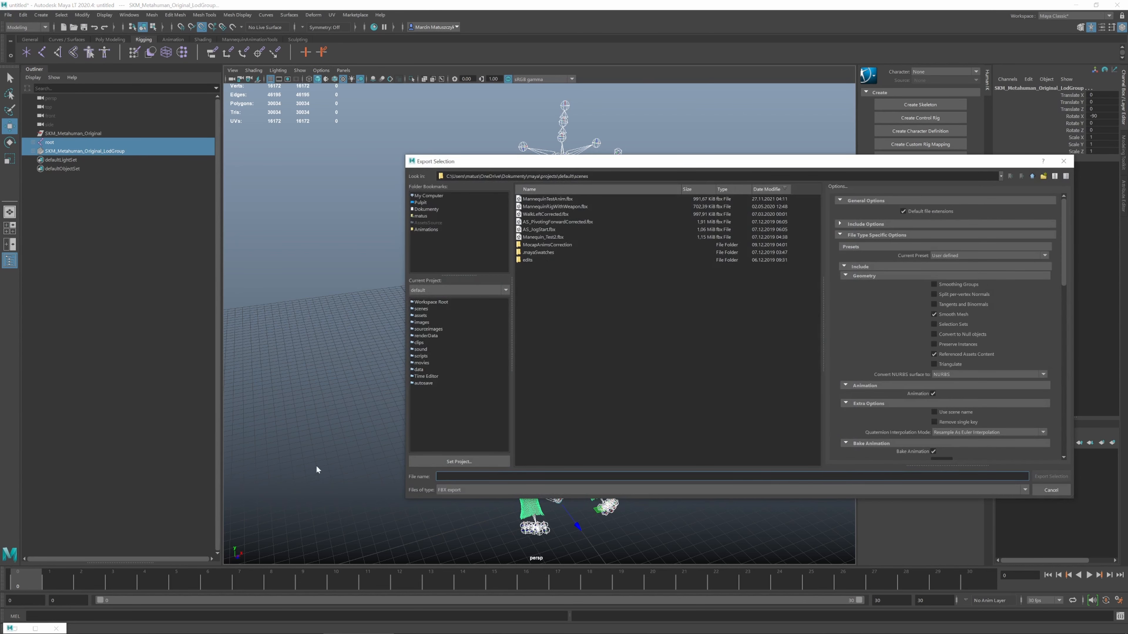
Set the export location to the Unreal project folder TUTORIALS TPS KIT UE5 METAHUMAN 3.
{"action": "key", "text": "alt+Tab"}
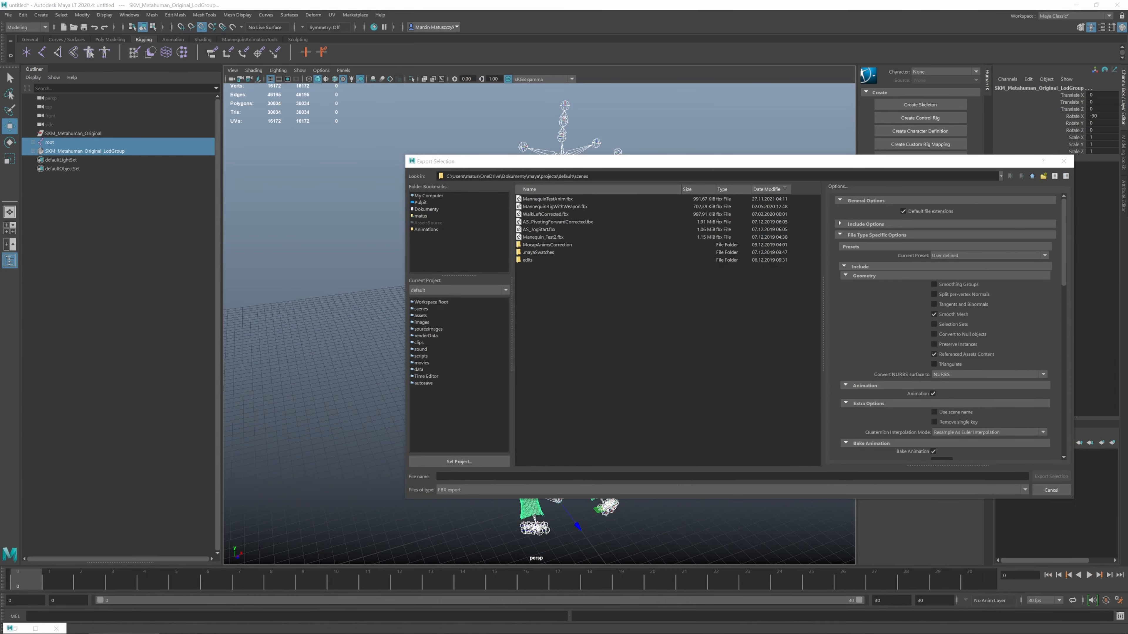
{"action": "left_click_drag", "start_coordinate": [622, 176], "coordinate": [451, 81]}
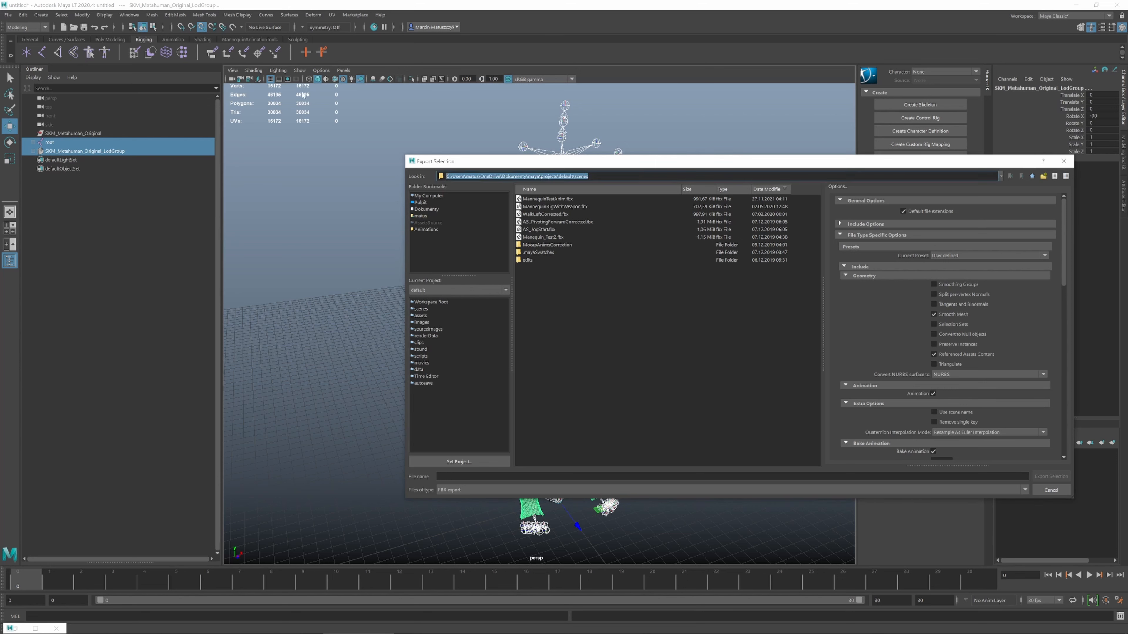
{"action": "type", "text": "C:\\Users\\matus\\OneDrive\\Dokumenty\\Unreal Projects\\TUTORIALS TPS KIT UE5 METAHUMAN 3"}
{"action": "key", "text": "Return"}
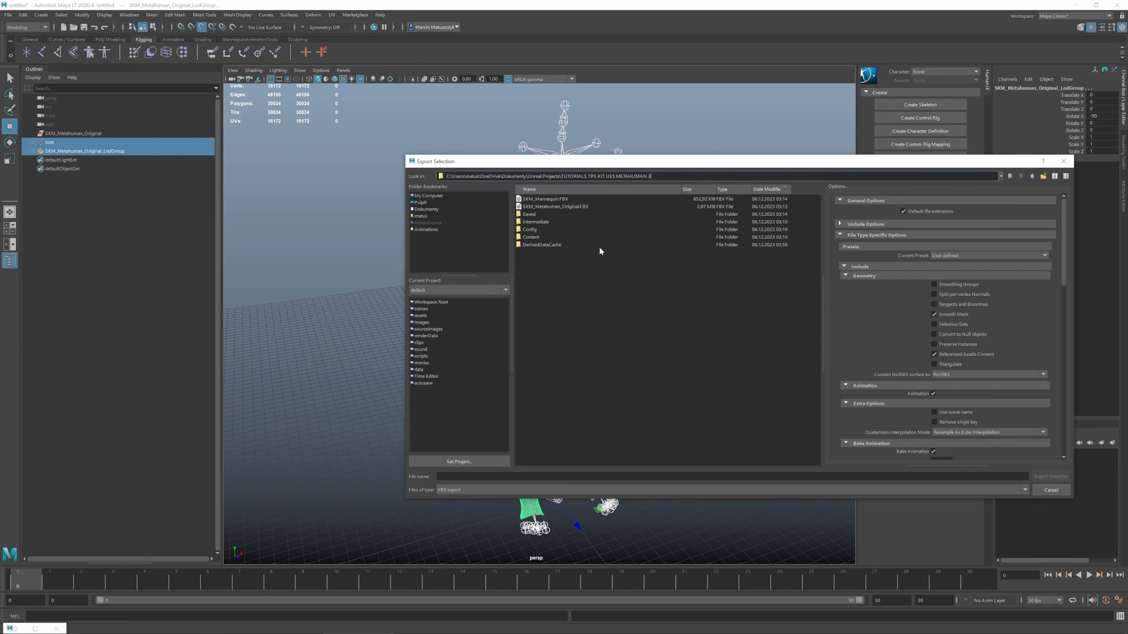
Name the file SKM_Metahuman_MayaExported.FBX, based on the original FBX file's name, and export the selection.
{"action": "left_click", "coordinate": [573, 207]}
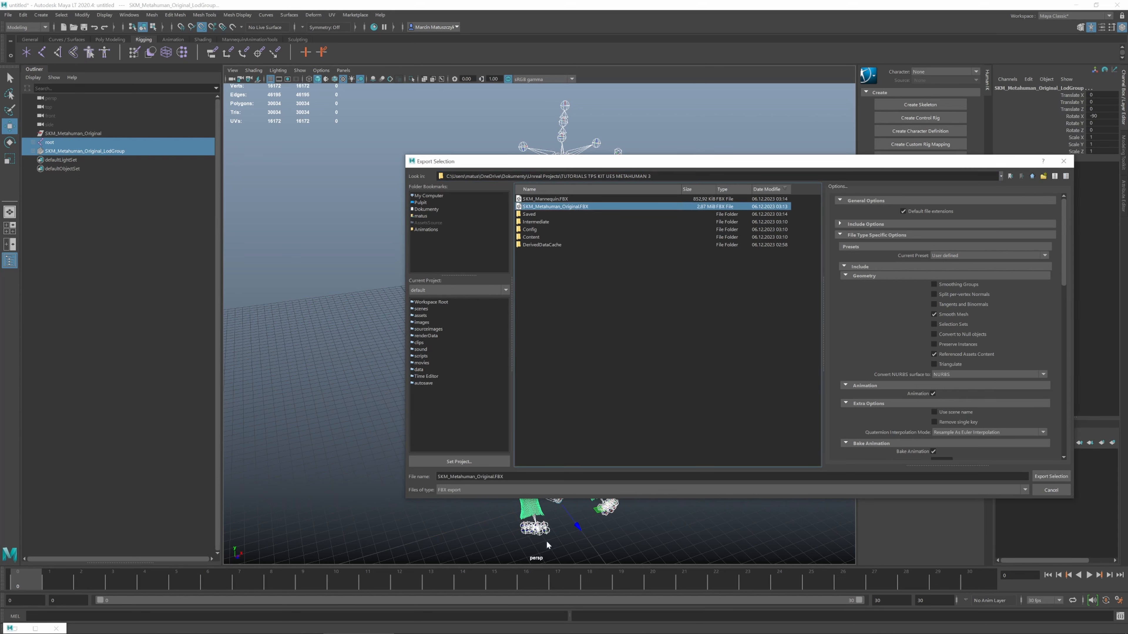
{"action": "left_click", "coordinate": [493, 478]}
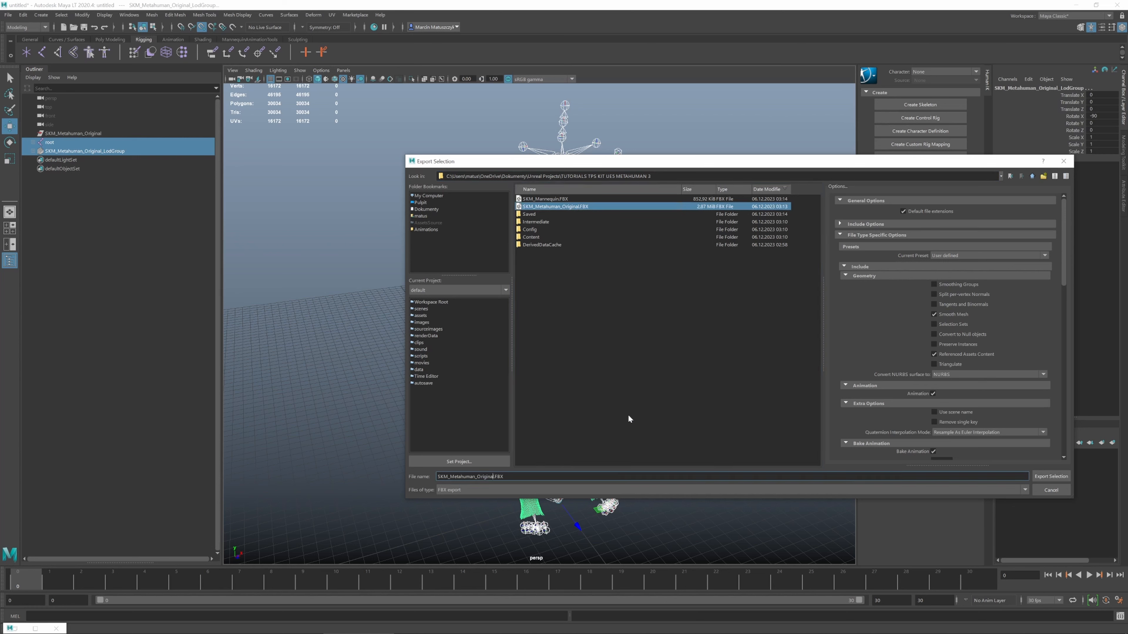
{"action": "key", "text": "BackSpace"}
{"action": "key", "text": "BackSpace"}
{"action": "key", "text": "BackSpace"}
{"action": "key", "text": "BackSpace"}
{"action": "key", "text": "BackSpace"}
{"action": "key", "text": "BackSpace"}
{"action": "key", "text": "BackSpace"}
{"action": "key", "text": "BackSpace"}
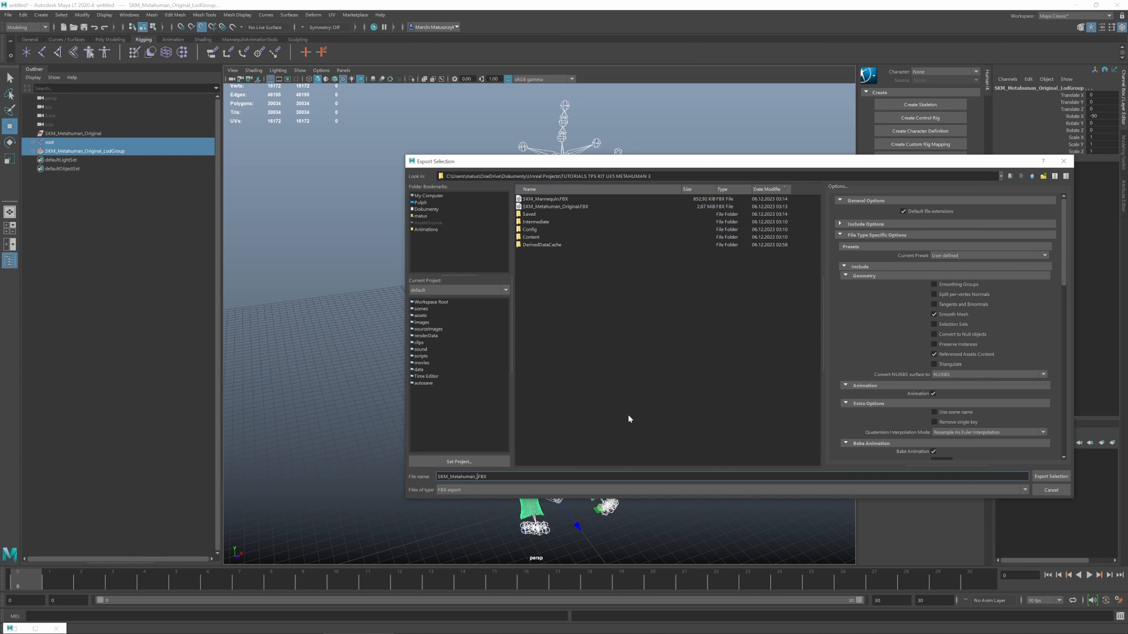
{"action": "type", "text": "MayaExported"}
{"action": "left_click", "coordinate": [1051, 477]}
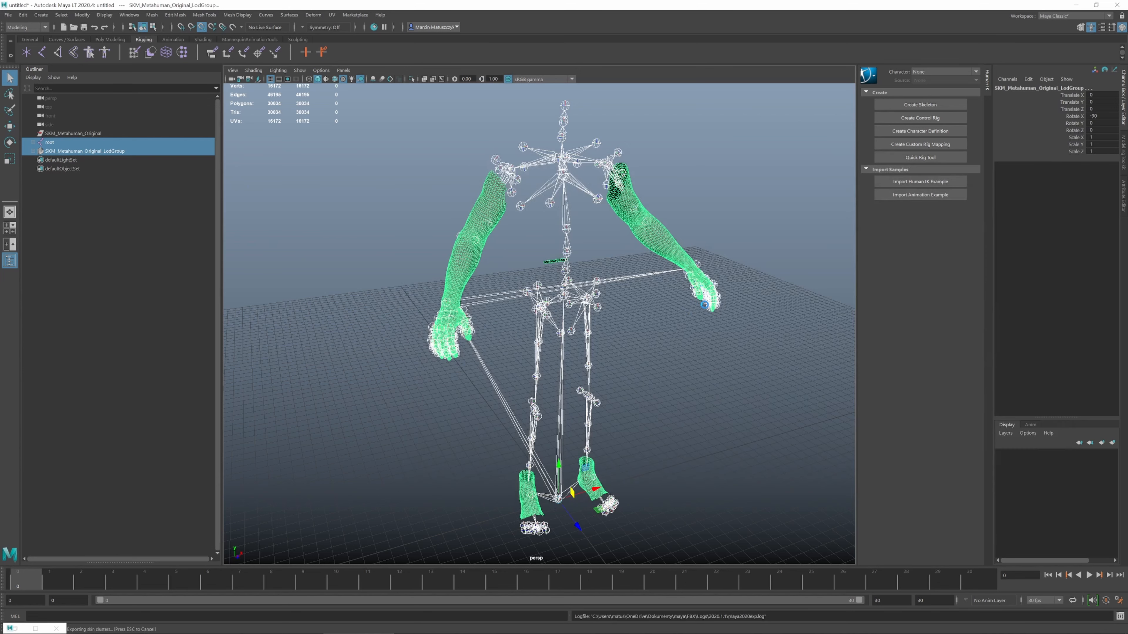
Switch to Unreal Editor and browse to the MetaHumans/Aoi/Male/Medium/NormalWeight/Body folder containing SKM_Metahuman_Original.
{"action": "key", "text": "alt+Tab"}
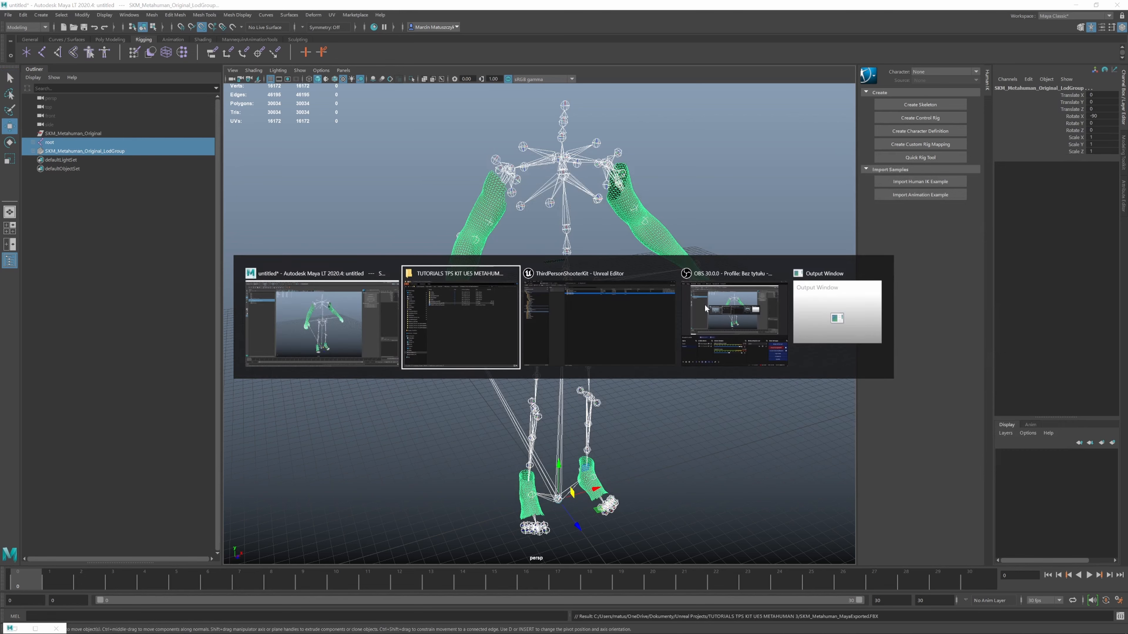
{"action": "key", "text": "alt+Tab"}
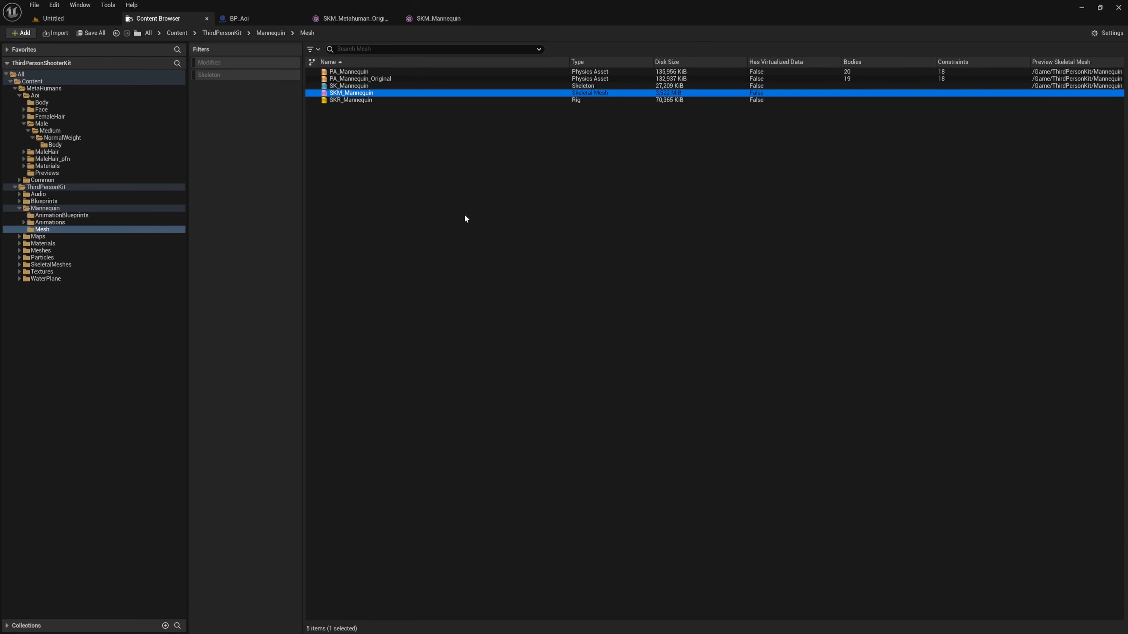
{"action": "left_click", "coordinate": [449, 20]}
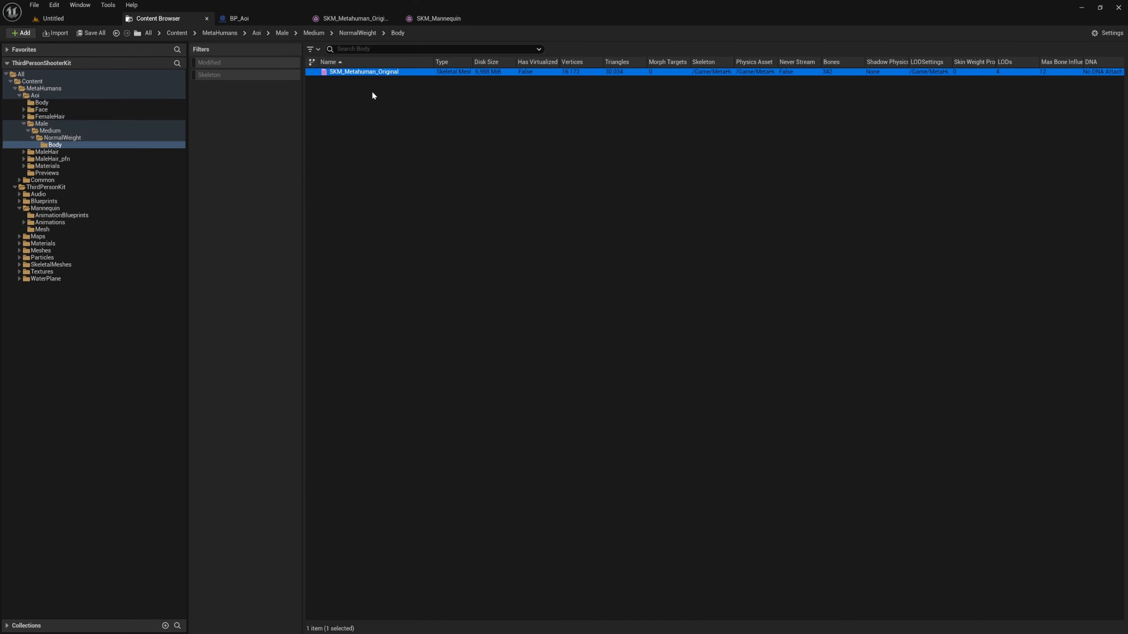
Create a folder named MetahumanWithIKJoints inside the Body folder.
{"action": "left_click", "coordinate": [394, 137]}
{"action": "right_click", "coordinate": [369, 128]}
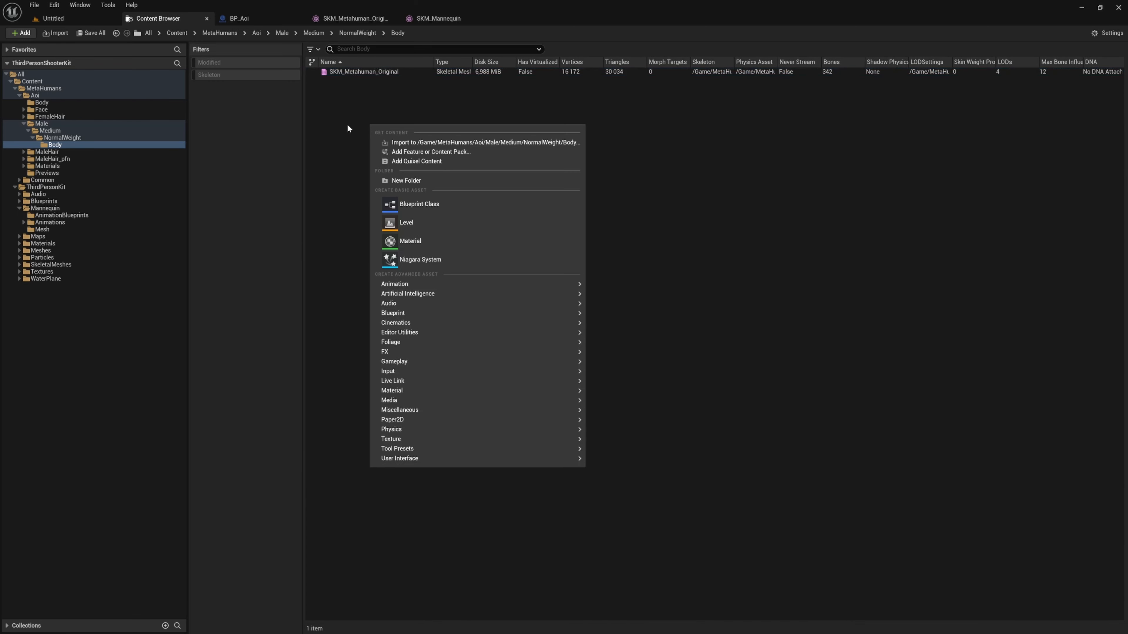
{"action": "left_click", "coordinate": [412, 180]}
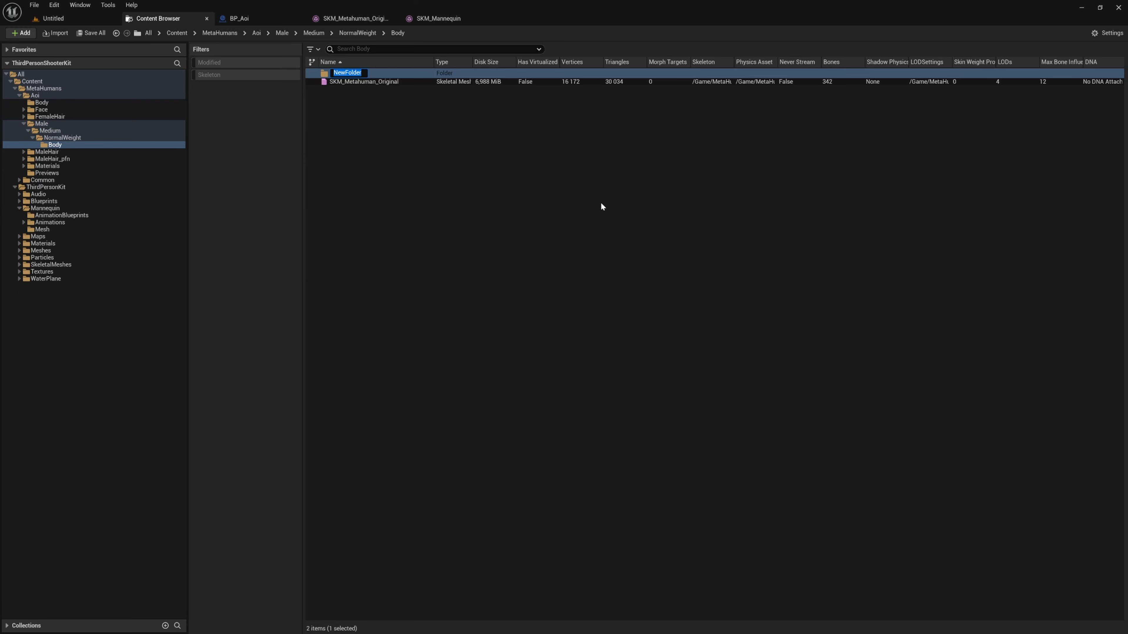
{"action": "type", "text": "MetahumanWithIKJoints"}
{"action": "key", "text": "Return"}
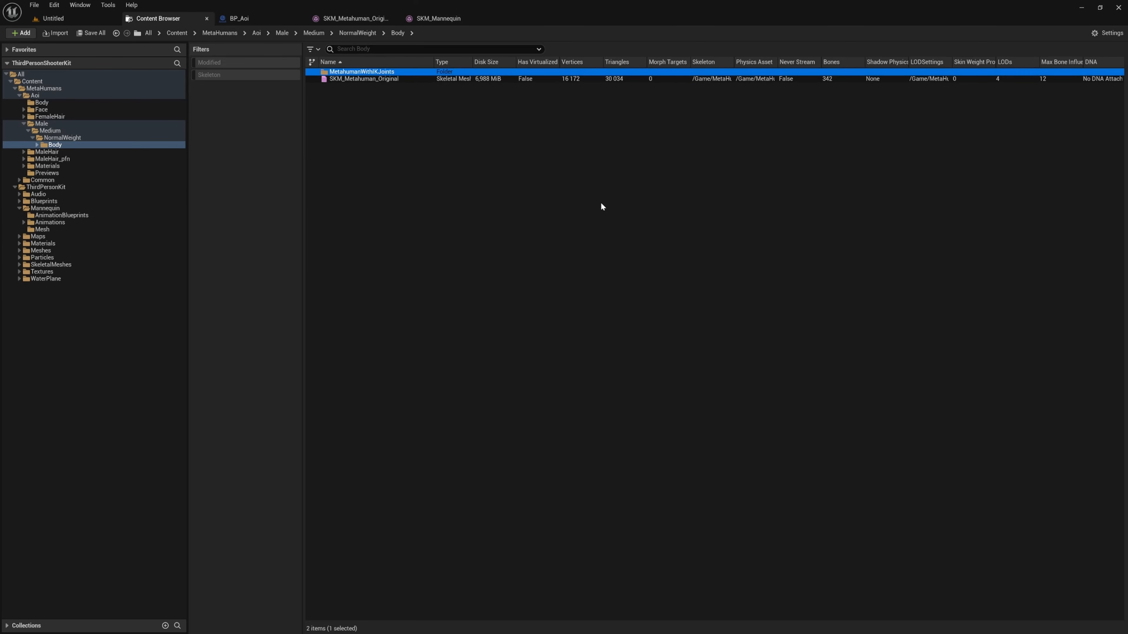
Start importing SKM_Metahuman_MayaExported.FBX from the TUTORIALS TPS KIT UE5 METAHUMAN 3 project folder into the MetahumanWithIKJoints folder.
{"action": "key", "text": "Return"}
{"action": "right_click", "coordinate": [484, 200]}
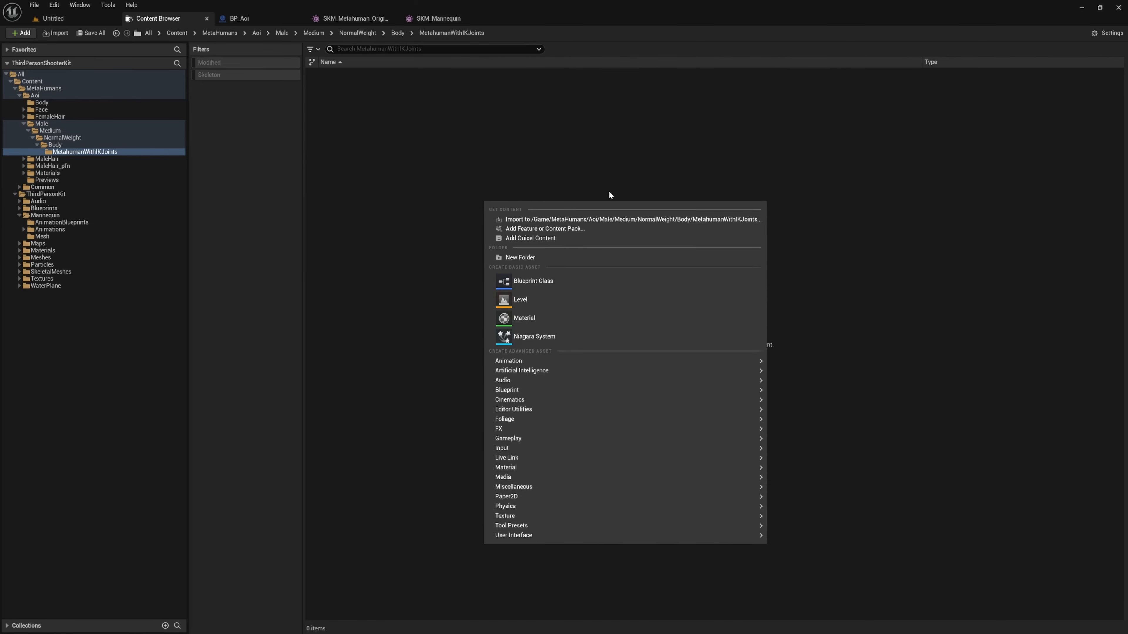
{"action": "left_click", "coordinate": [647, 218]}
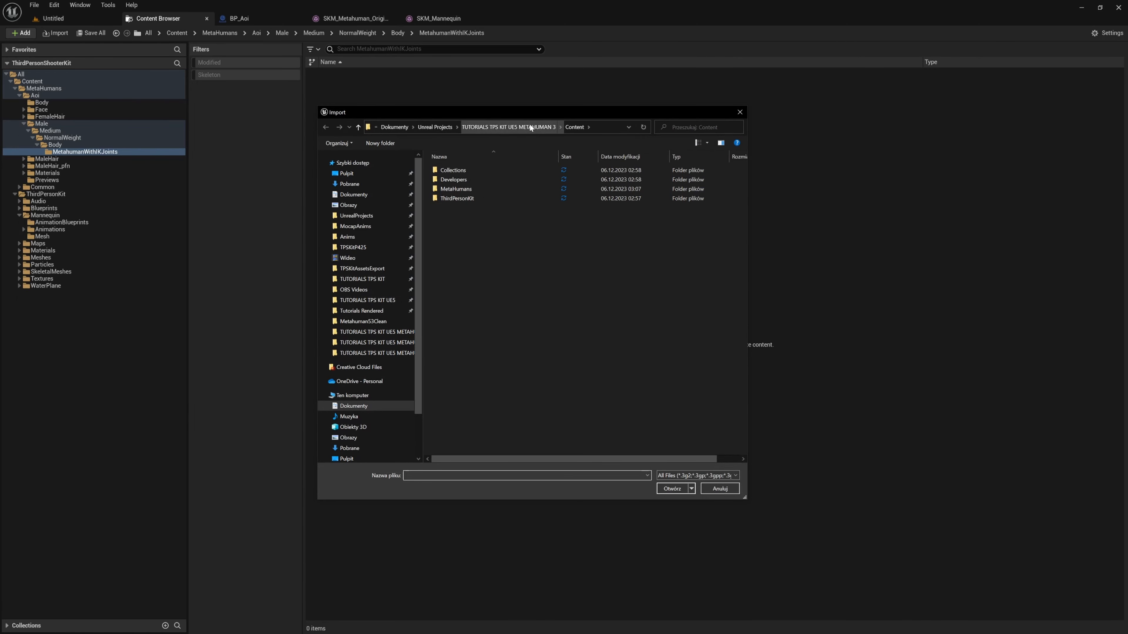
{"action": "left_click", "coordinate": [531, 128]}
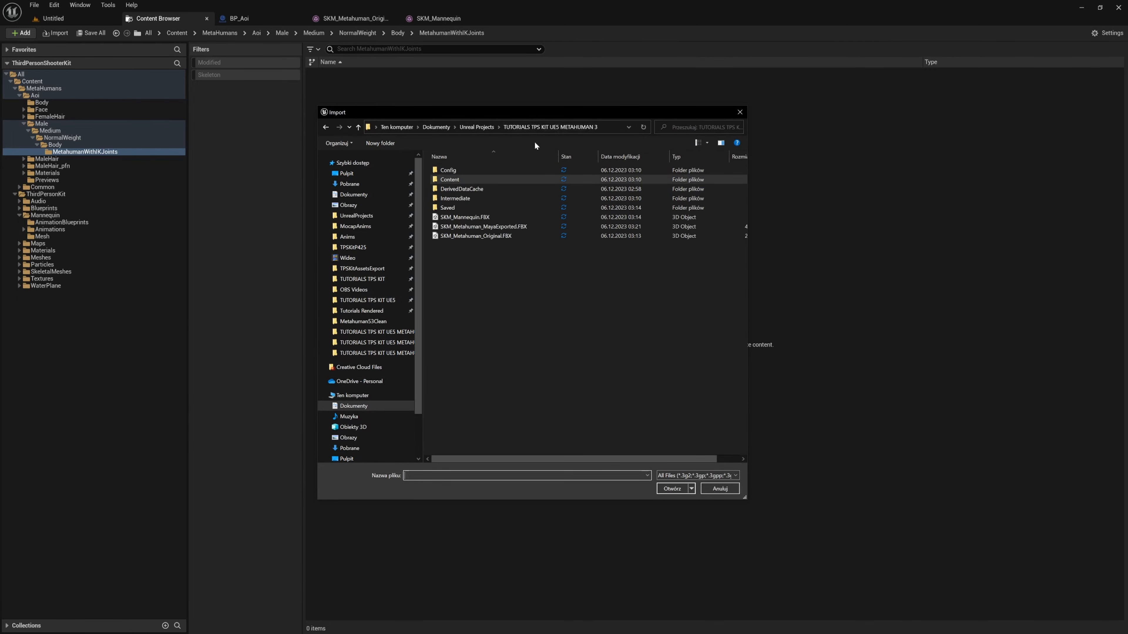
{"action": "left_click", "coordinate": [530, 227]}
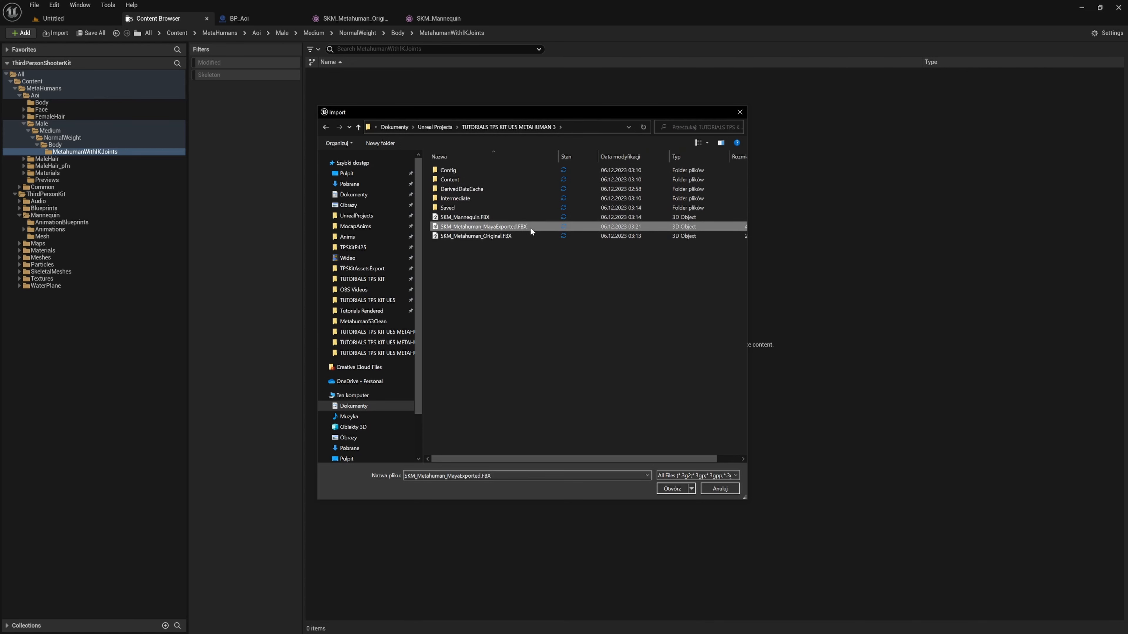
{"action": "double_click", "coordinate": [530, 227]}
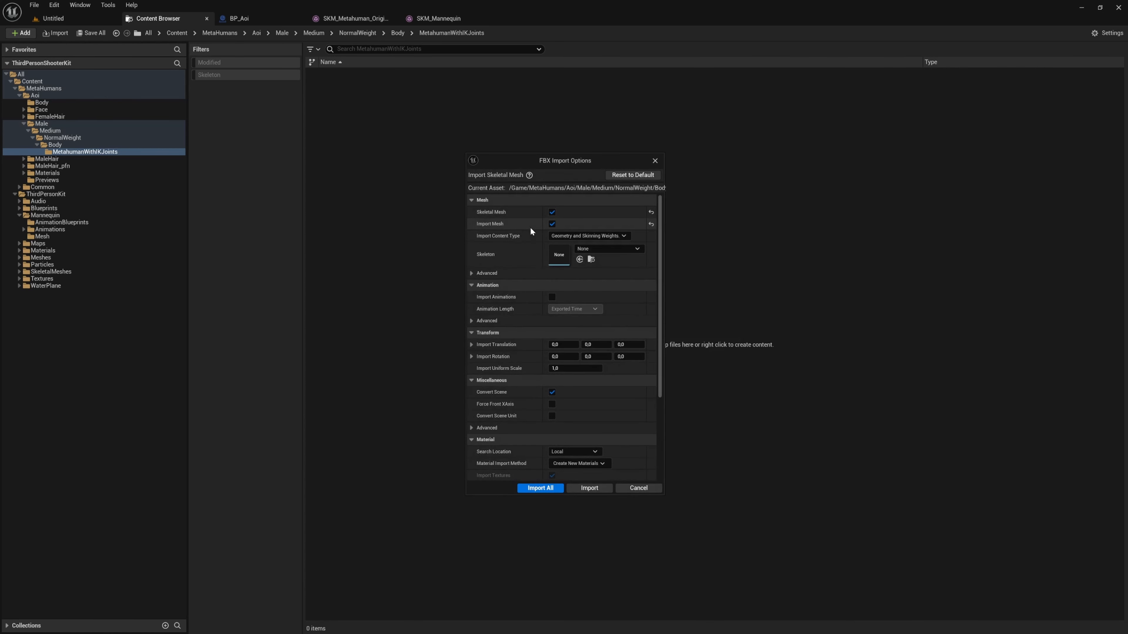
Change the material import method so that no new materials are created, and import the skeletal mesh.
{"action": "scroll", "coordinate": [518, 298], "scroll_direction": "down", "scroll_amount": 2}
{"action": "scroll", "coordinate": [519, 298], "scroll_direction": "up", "scroll_amount": 2}
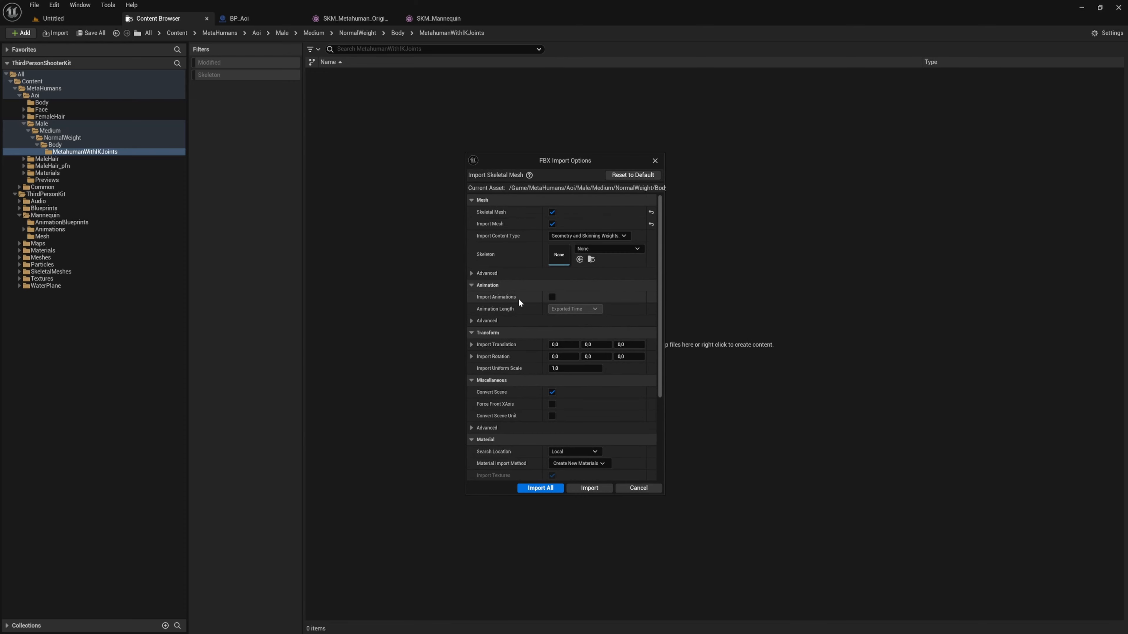
{"action": "scroll", "coordinate": [518, 298], "scroll_direction": "down", "scroll_amount": 2}
{"action": "scroll", "coordinate": [518, 298], "scroll_direction": "down", "scroll_amount": 2}
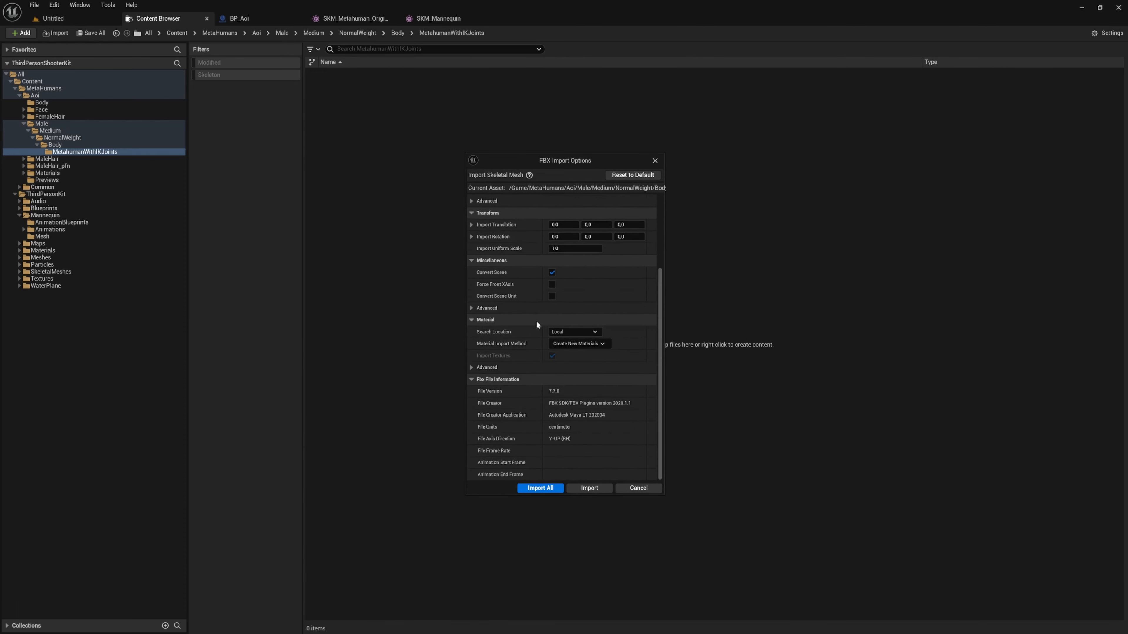
{"action": "left_click", "coordinate": [600, 345]}
{"action": "left_click", "coordinate": [597, 377]}
{"action": "left_click", "coordinate": [586, 489]}
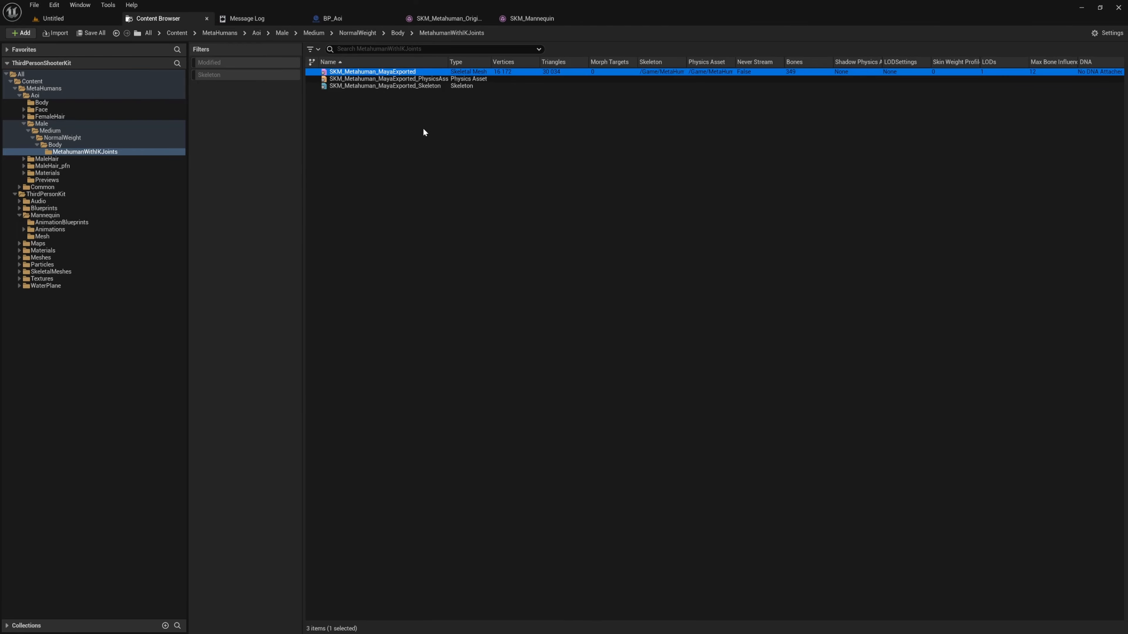
Save the imported skeletal mesh, physics asset and skeleton together.
{"action": "left_click", "coordinate": [409, 72]}
{"action": "left_click", "coordinate": [418, 86], "text": "shift"}
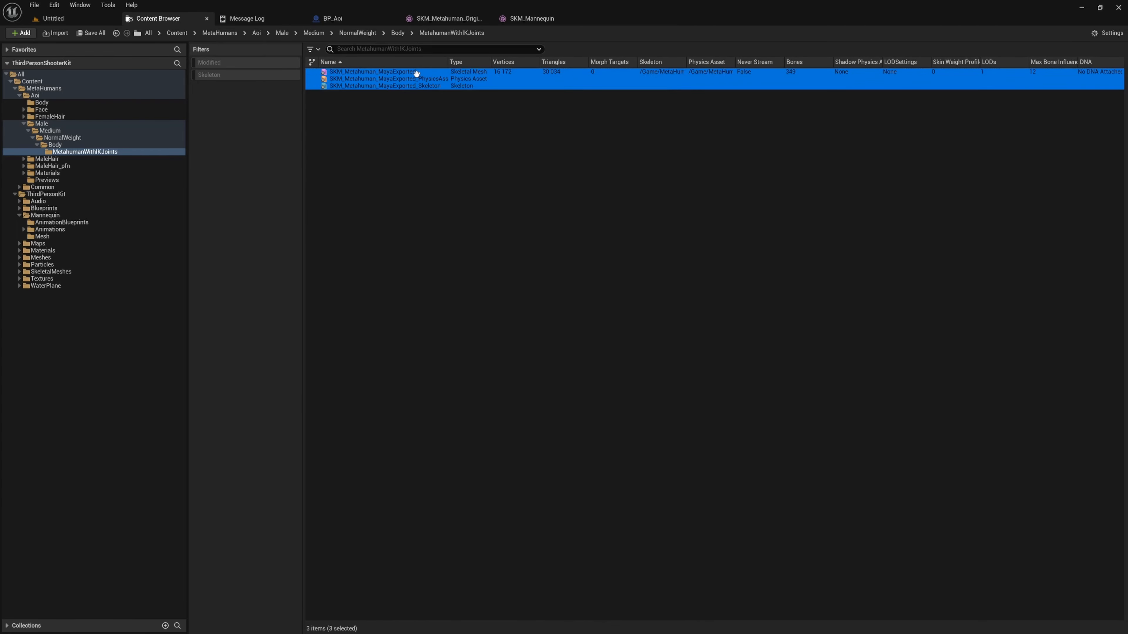
{"action": "key", "text": "ctrl+s"}
Open the SKM_Metahuman_MayaExported skeletal mesh, inspect its bones with the IK joints and save it.
{"action": "double_click", "coordinate": [426, 73]}
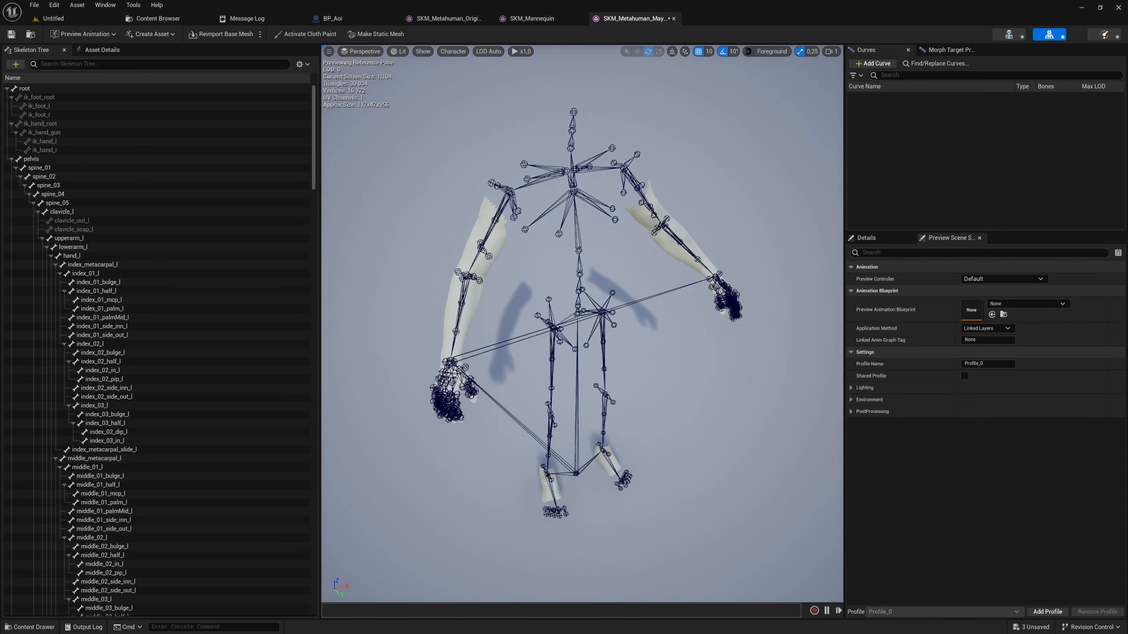
{"action": "left_click_drag", "start_coordinate": [559, 311], "coordinate": [584, 320], "text": "alt"}
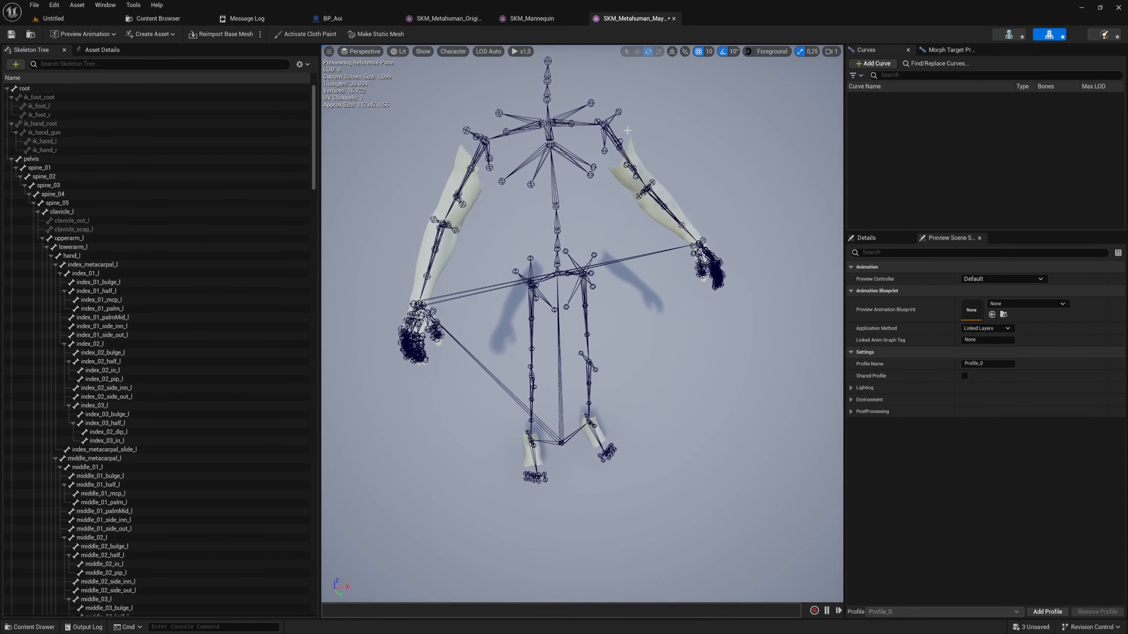
{"action": "key", "text": "ctrl+s"}
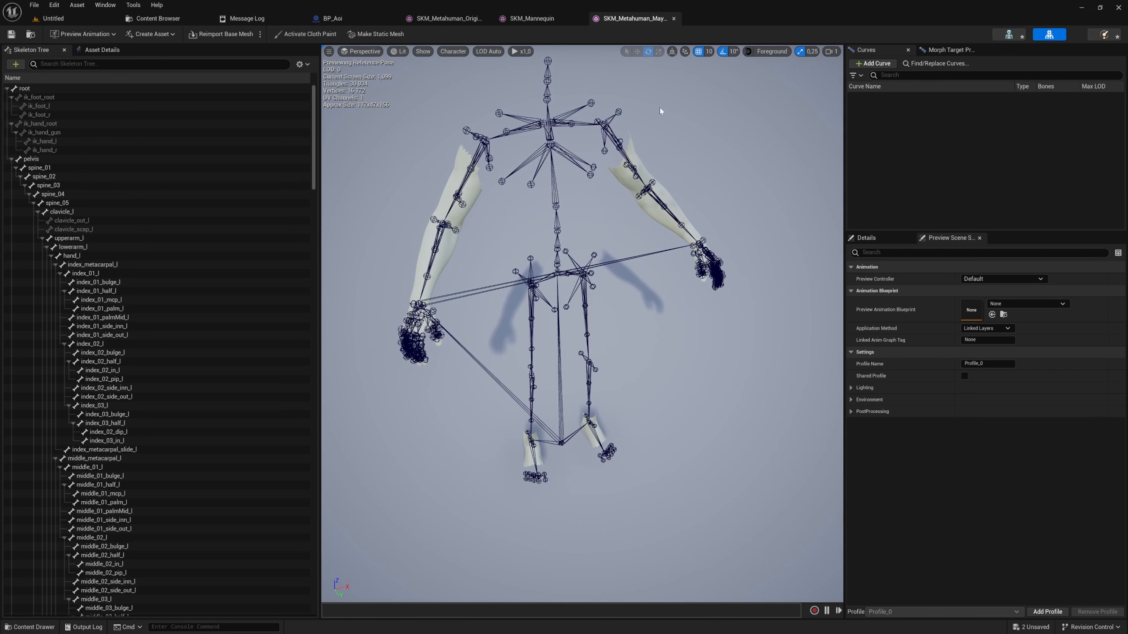
Close the editors of the MayaExported, Mannequin and Original meshes and view the character in BP_Aoi.
{"action": "middle_click", "coordinate": [616, 21]}
{"action": "middle_click", "coordinate": [501, 19]}
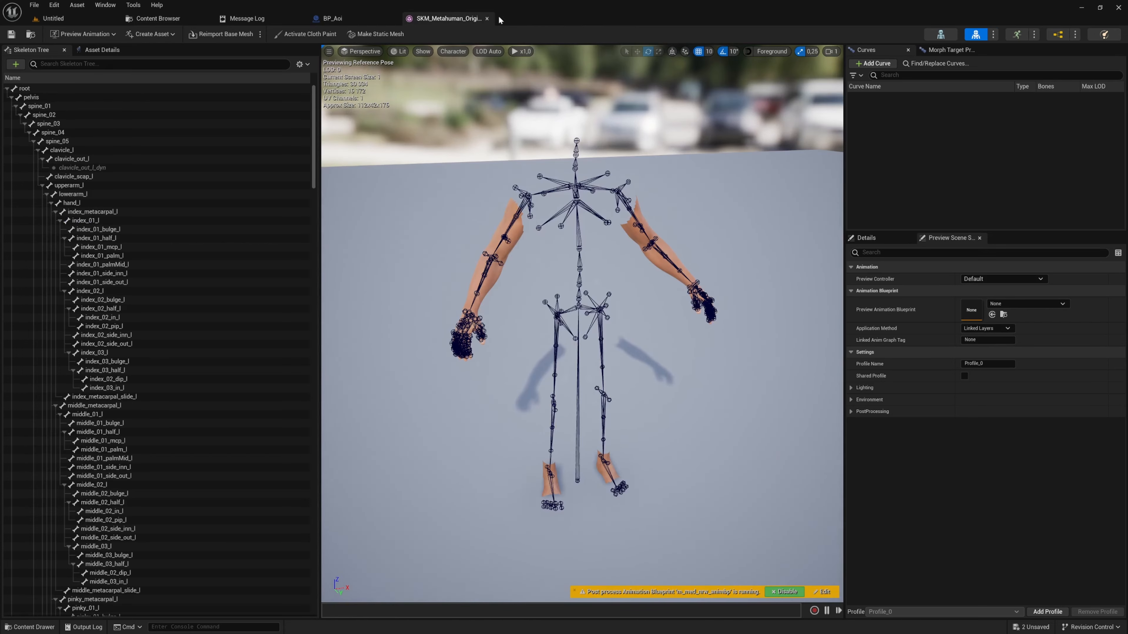
{"action": "middle_click", "coordinate": [455, 19]}
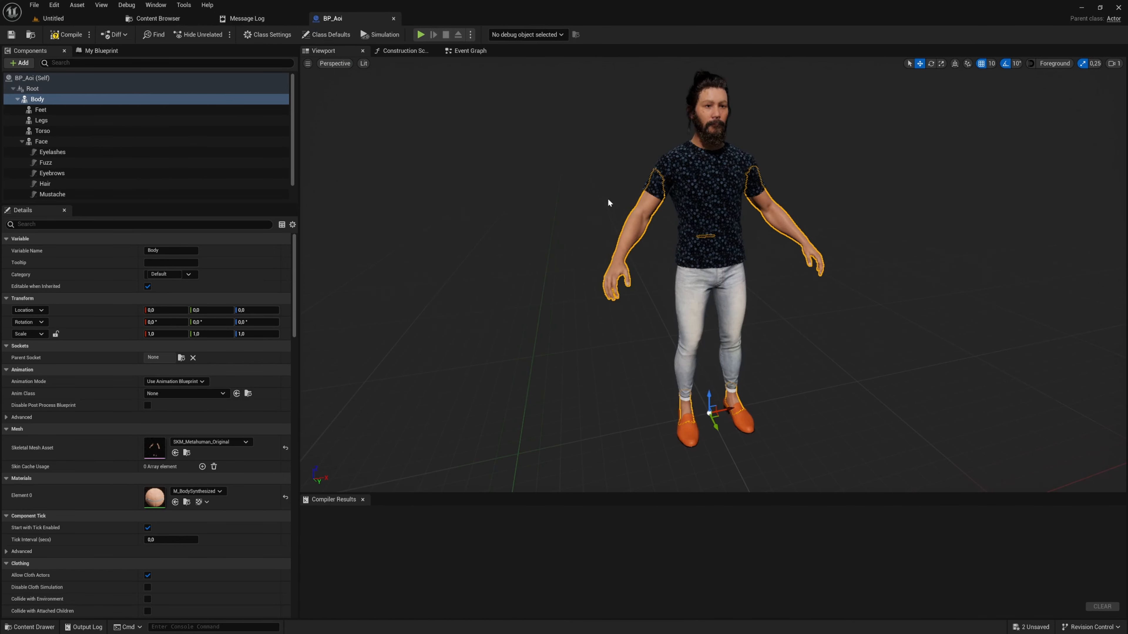
{"action": "left_click_drag", "start_coordinate": [601, 191], "coordinate": [644, 220], "text": "alt"}
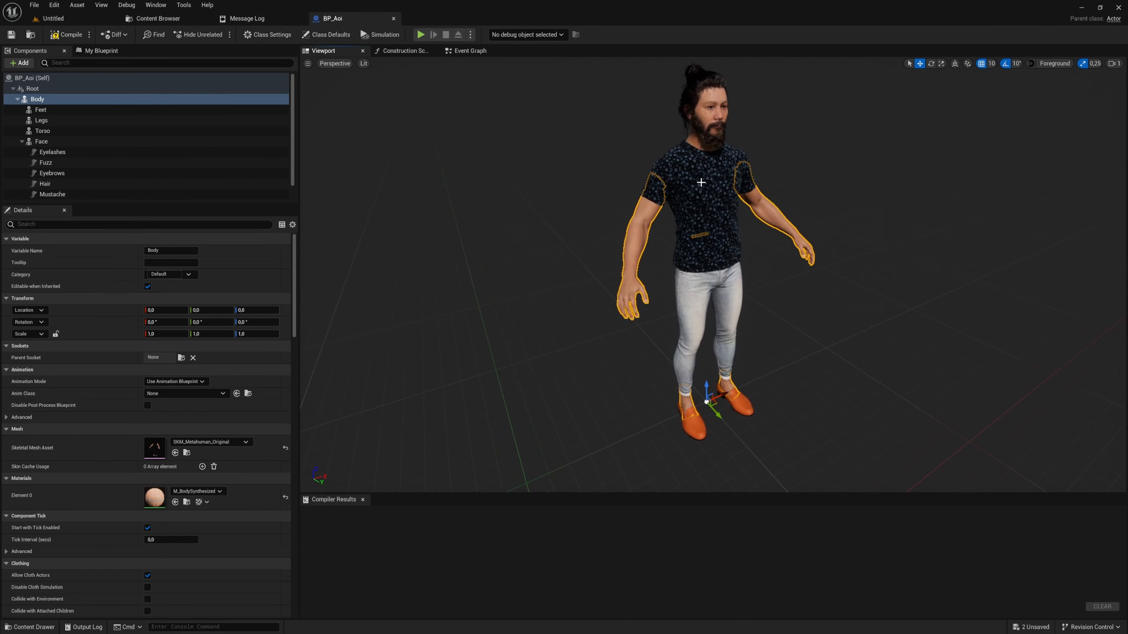
Return to the Content Browser and open the skeleton assignment for SKM_Metahuman_MayaExported.
{"action": "left_click", "coordinate": [171, 21]}
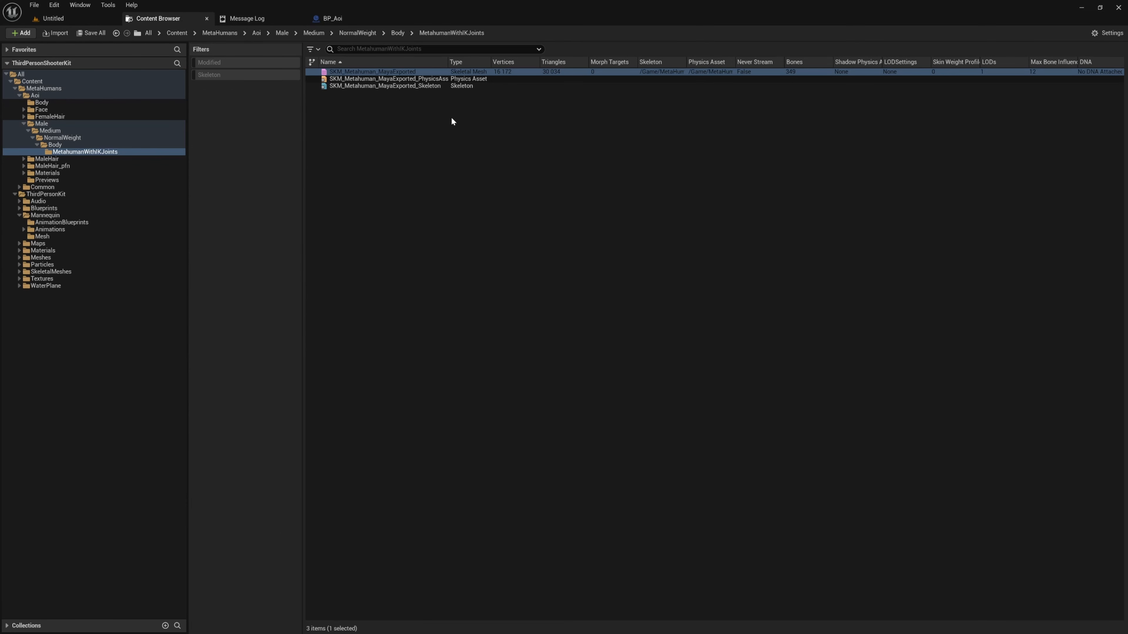
{"action": "left_click", "coordinate": [369, 84]}
{"action": "left_click", "coordinate": [378, 77], "text": "ctrl"}
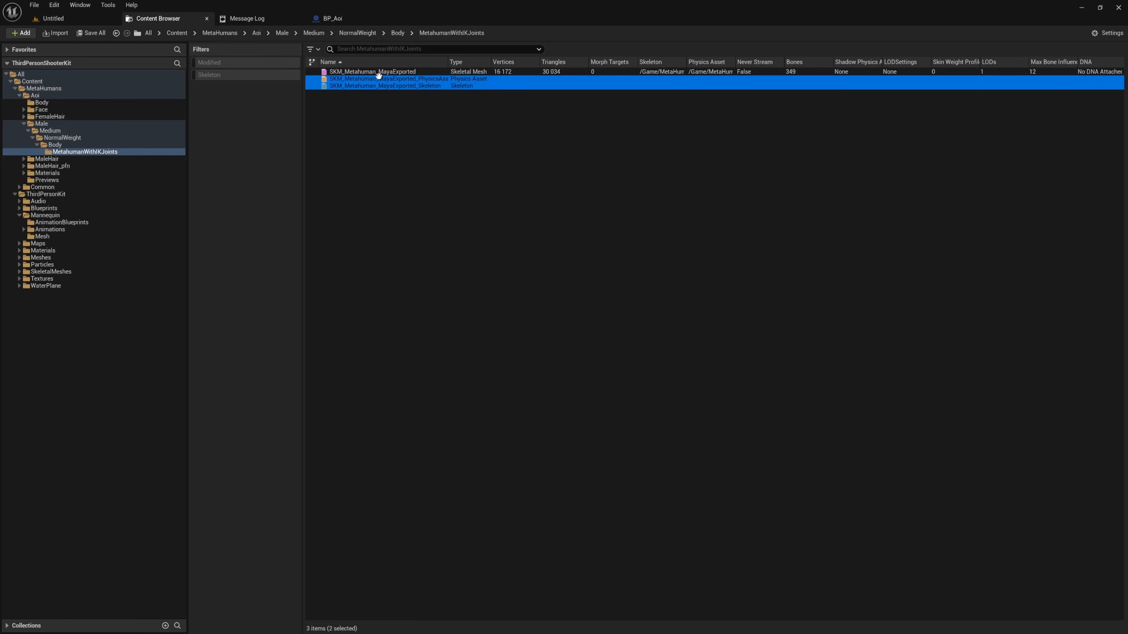
{"action": "left_click", "coordinate": [387, 71]}
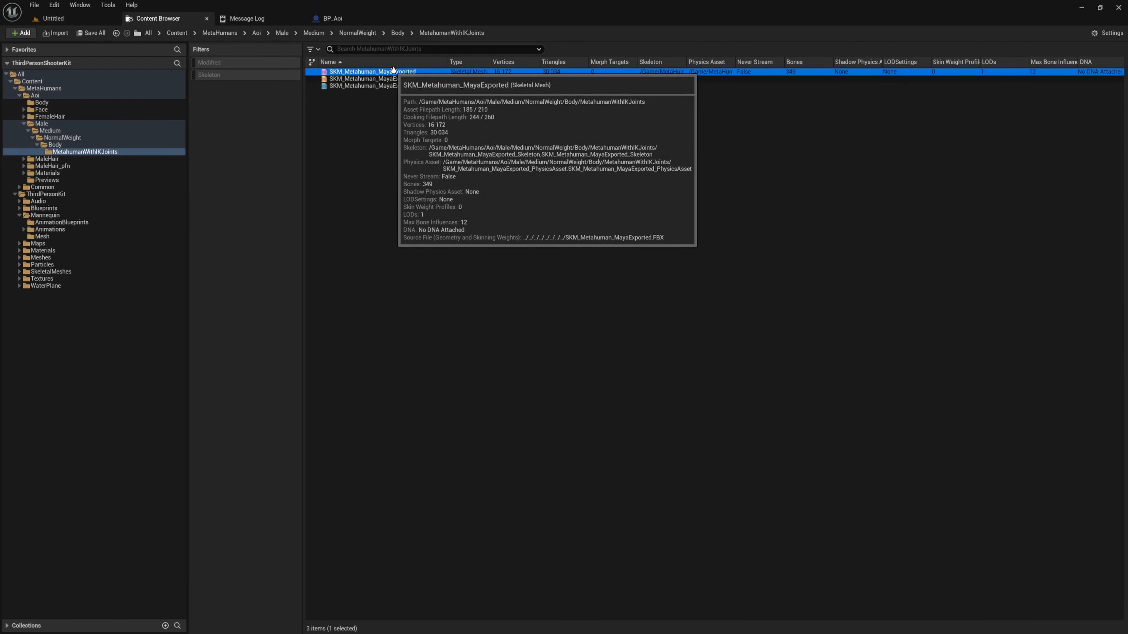
{"action": "right_click", "coordinate": [393, 71]}
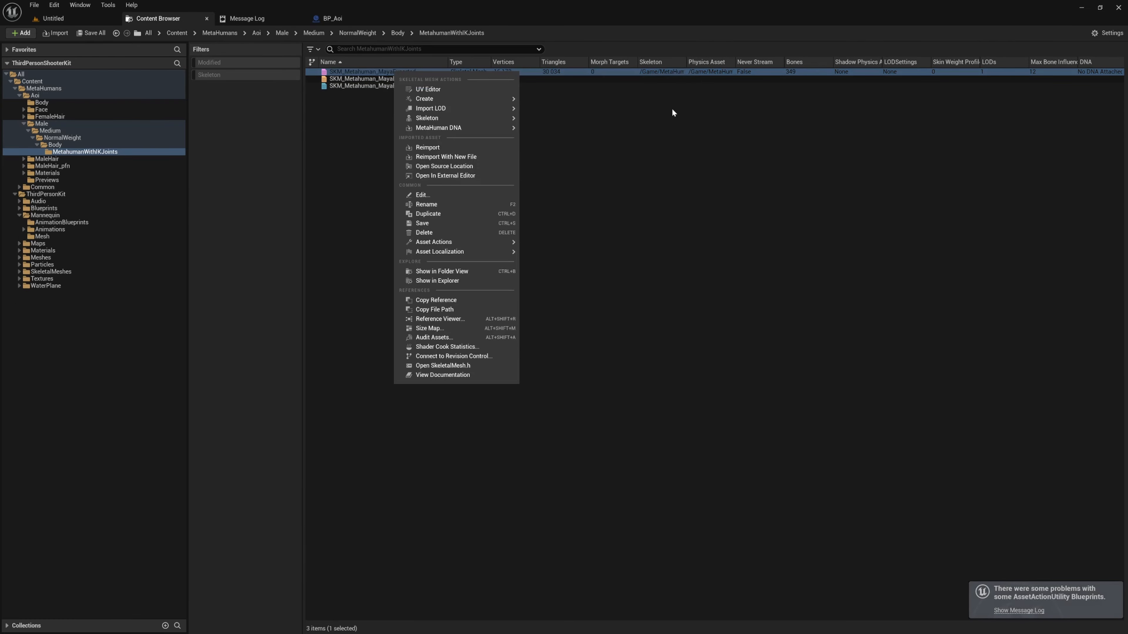
{"action": "mouse_move", "coordinate": [479, 120]}
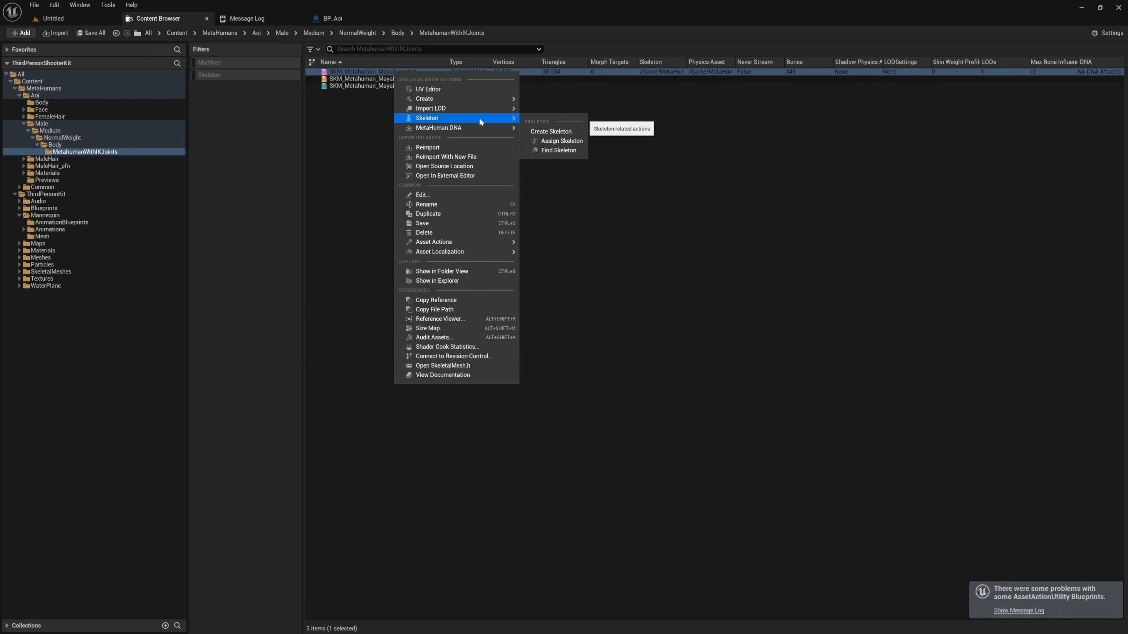
{"action": "left_click", "coordinate": [574, 141]}
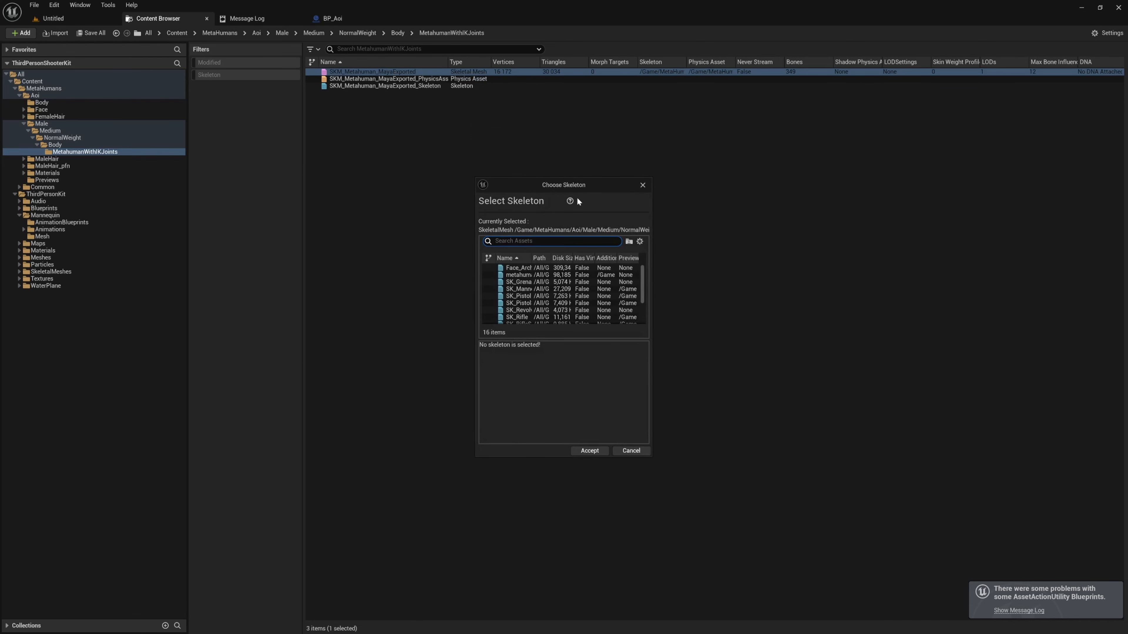
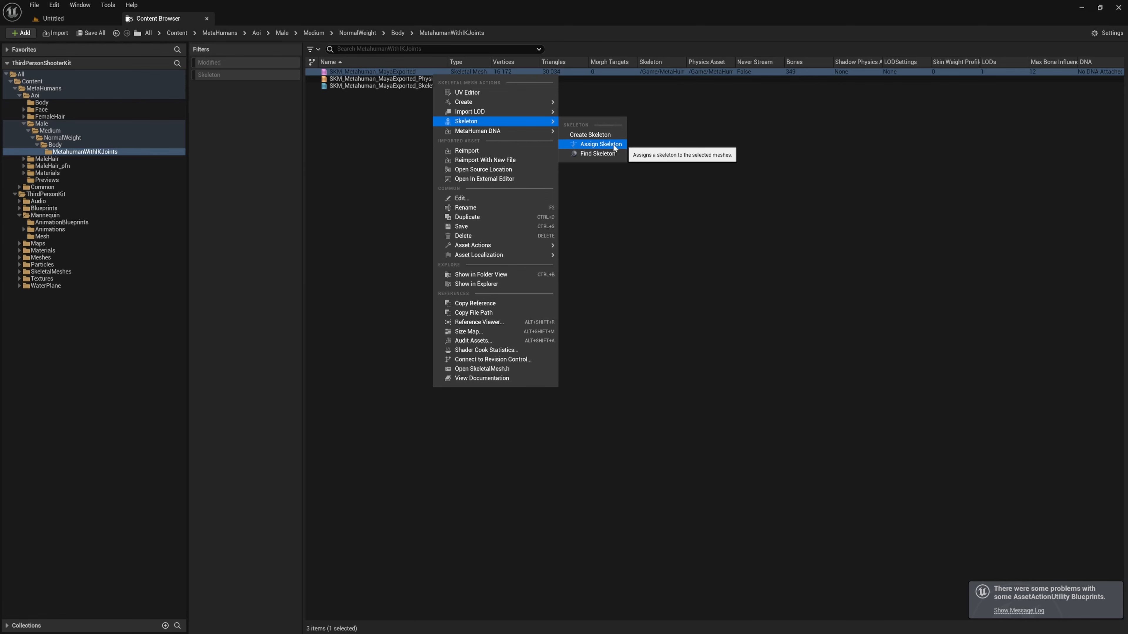
Assign the SK_Mannequin skeleton to SKM_Metahuman_MayaExported, finding it with the search "mann" and reviewing the bone mapping.
{"action": "left_click", "coordinate": [614, 146]}
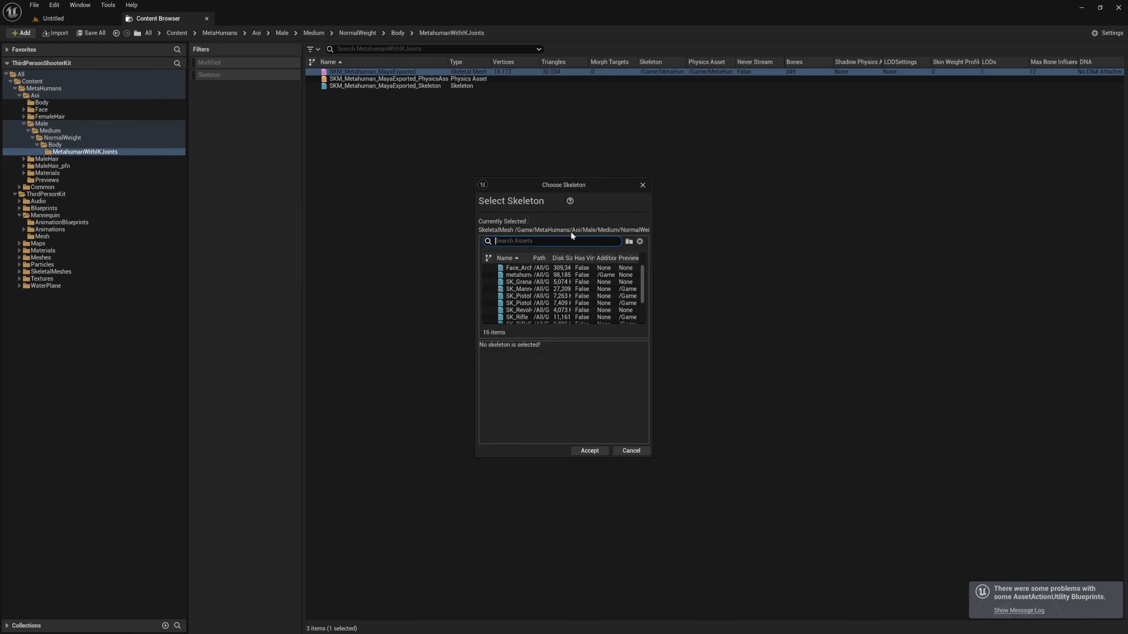
{"action": "type", "text": "mann"}
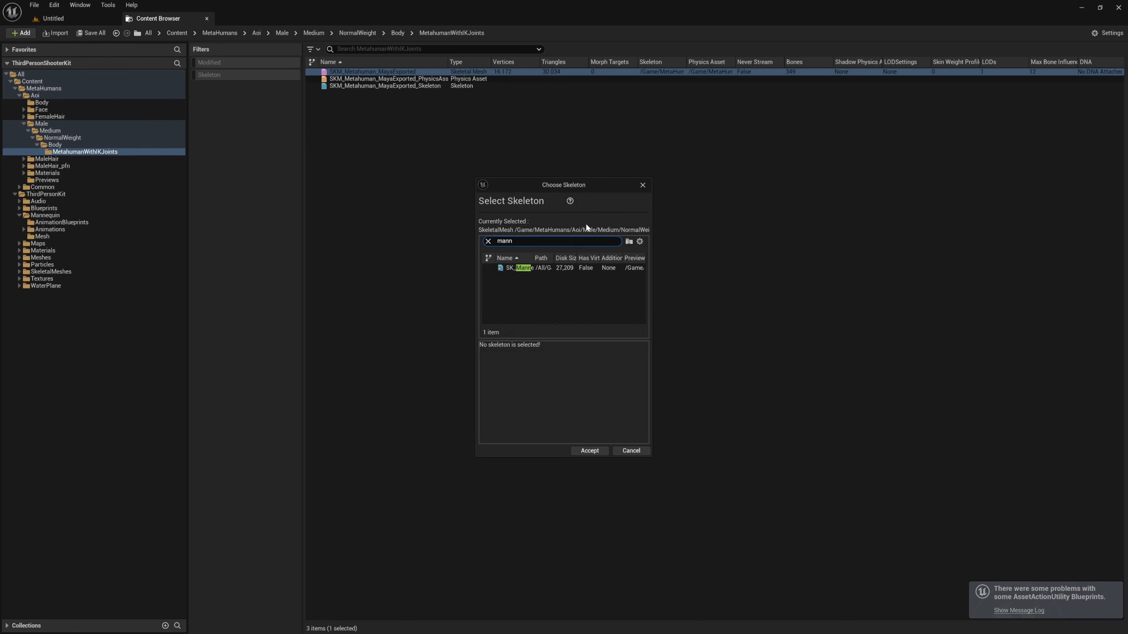
{"action": "left_click", "coordinate": [565, 266]}
{"action": "scroll", "coordinate": [608, 409], "scroll_direction": "down", "scroll_amount": 10}
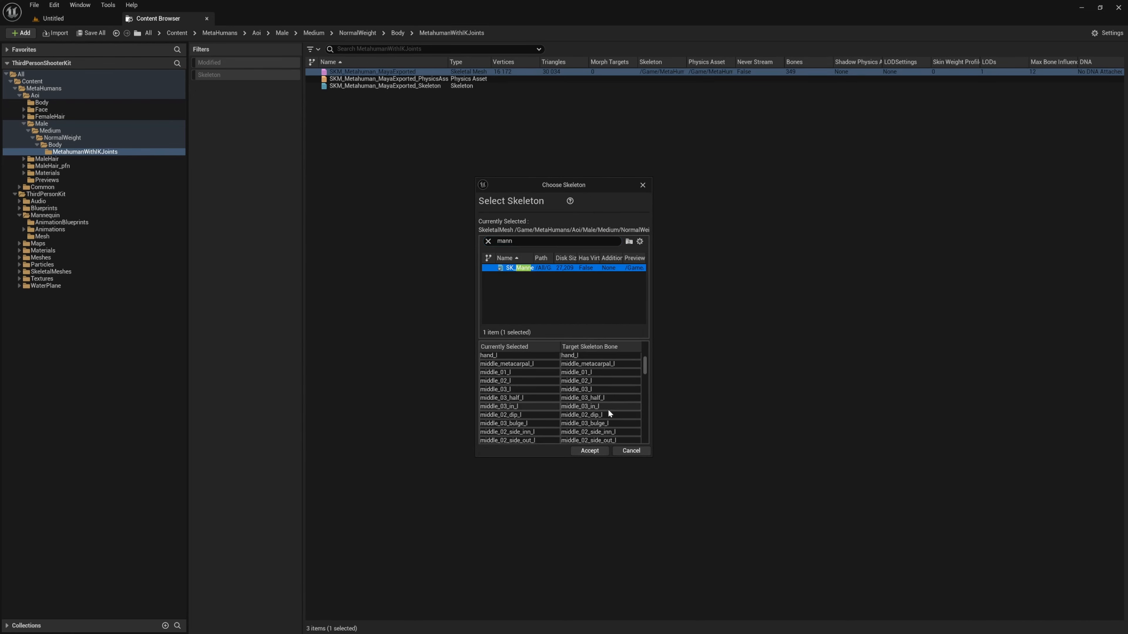
{"action": "scroll", "coordinate": [610, 404], "scroll_direction": "down", "scroll_amount": 5}
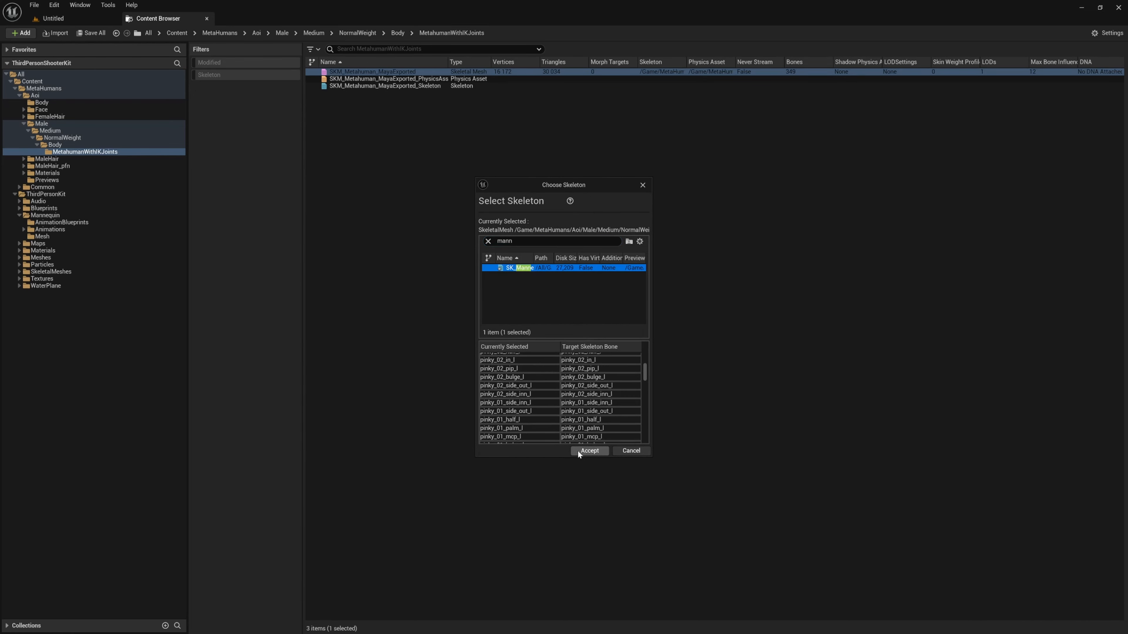
{"action": "left_click", "coordinate": [585, 452]}
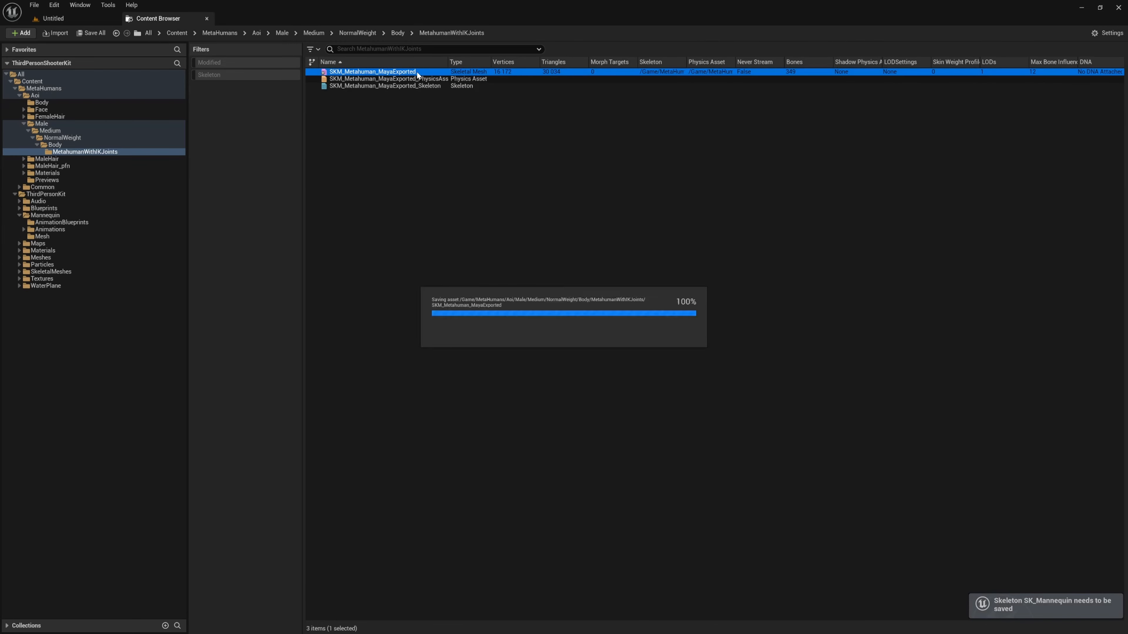
Open SKM_Metahuman_MayaExported, inspect its bones and sockets, and open its SK_Mannequin skeleton.
{"action": "double_click", "coordinate": [418, 71]}
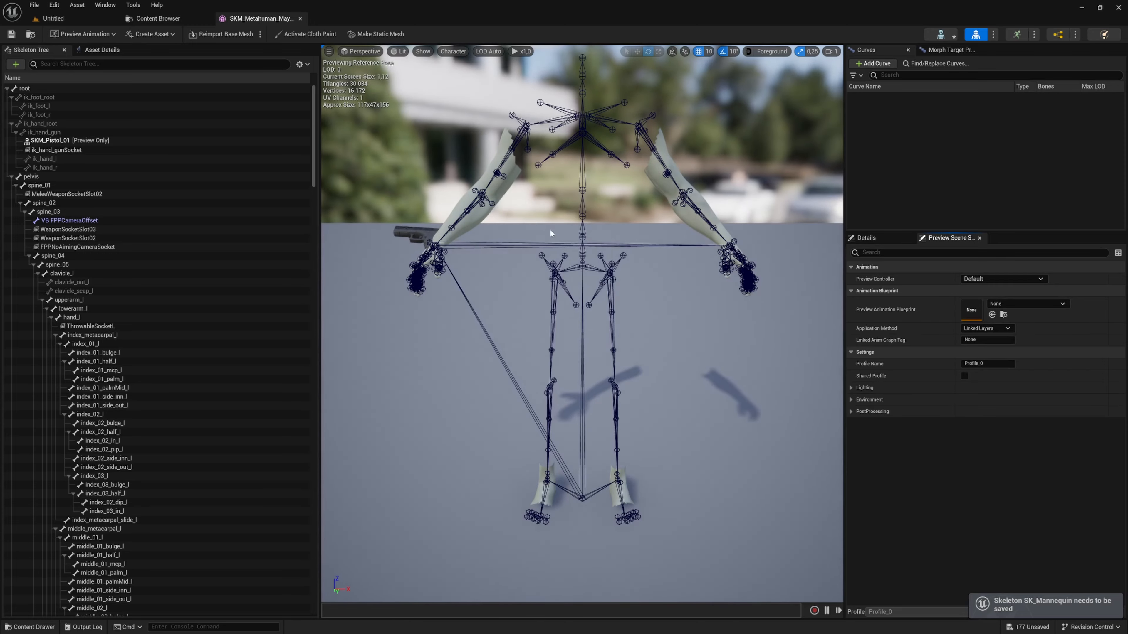
{"action": "left_click_drag", "start_coordinate": [550, 229], "coordinate": [577, 232]}
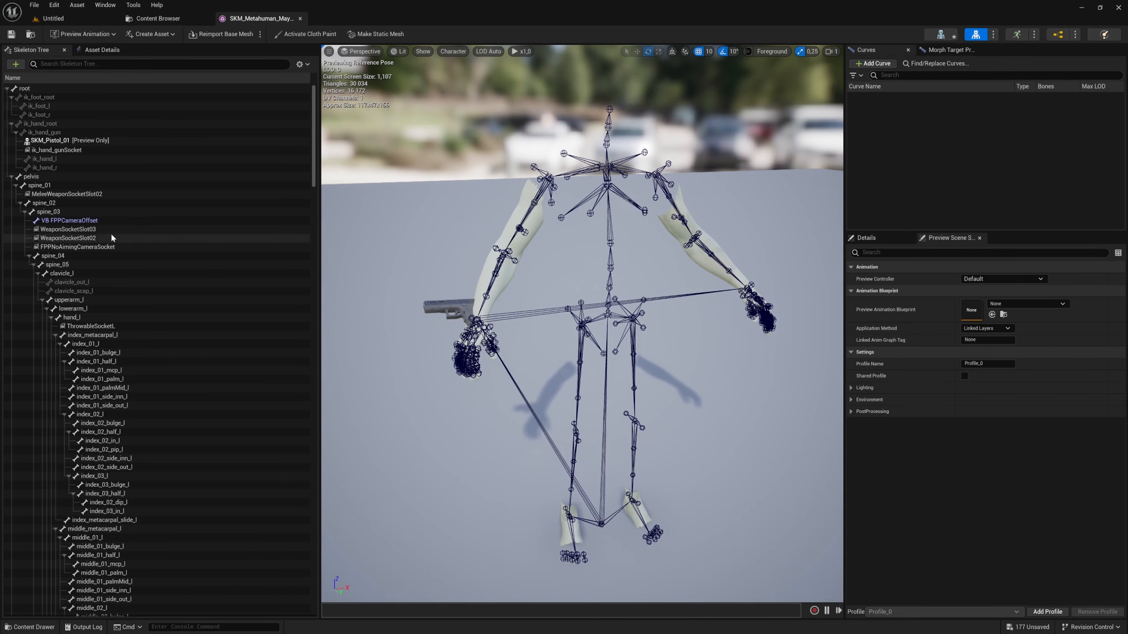
{"action": "left_click_drag", "start_coordinate": [53, 122], "coordinate": [539, 22]}
Set the preview mesh of the SK_Mannequin skeleton to SKM_Metahuman_MayaExported.
{"action": "left_click_drag", "start_coordinate": [609, 251], "coordinate": [619, 249]}
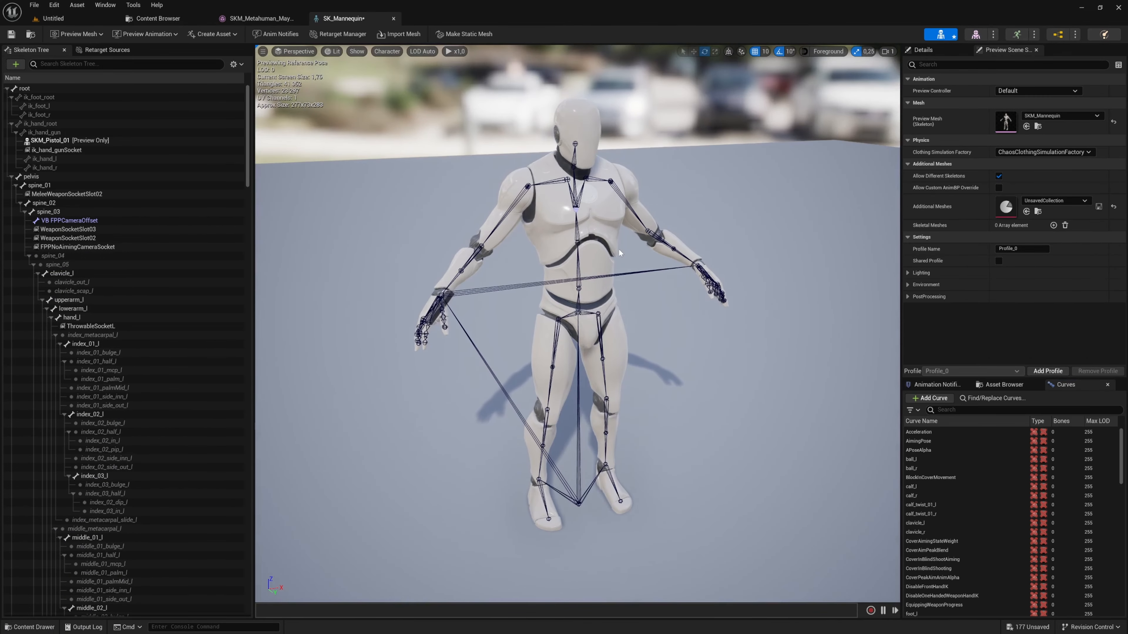
{"action": "left_click", "coordinate": [1087, 115]}
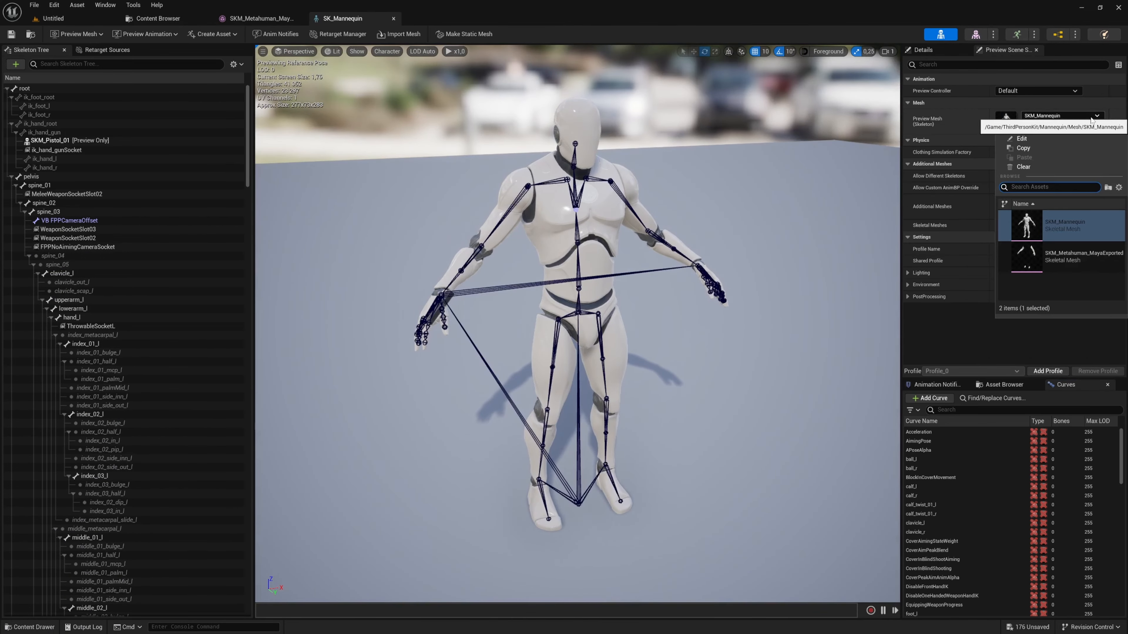
{"action": "left_click", "coordinate": [1080, 259]}
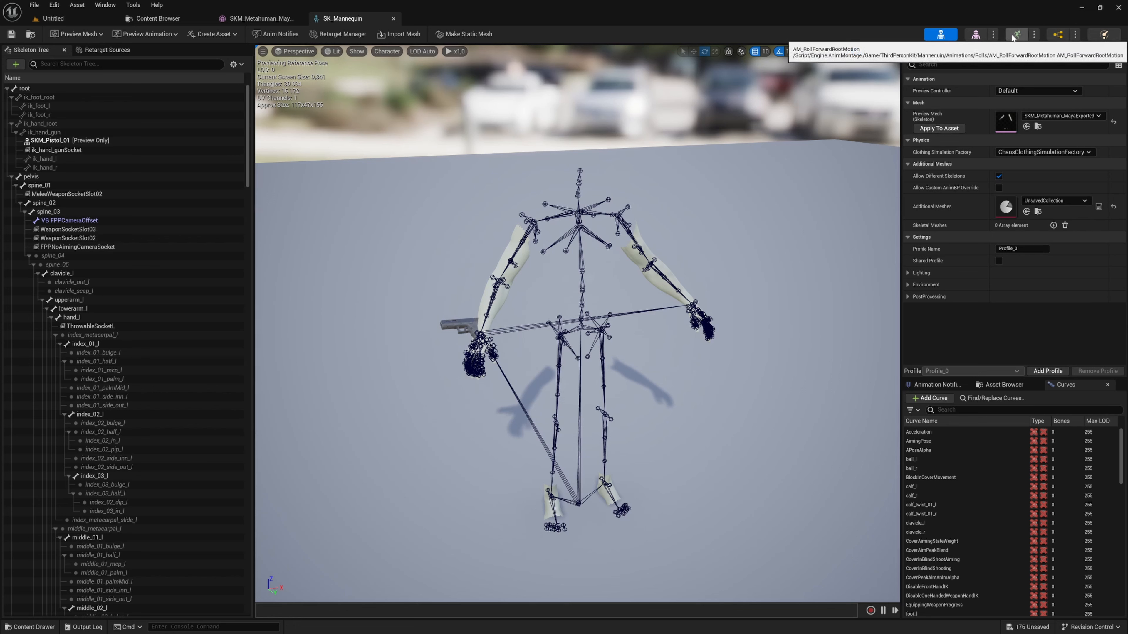
Open the AM_RollForwardRootMotion montage, view its playback on the mannequin, and return to the Content Browser.
{"action": "left_click", "coordinate": [1013, 36]}
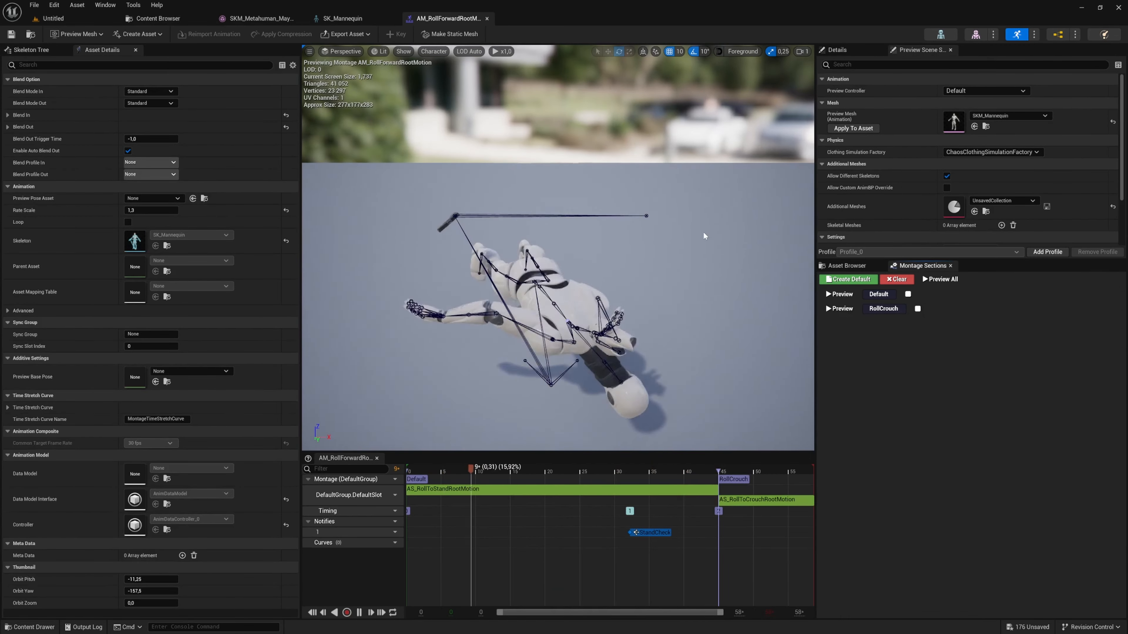
{"action": "mouse_move", "coordinate": [730, 256]}
{"action": "left_mouse_down", "text": "alt"}
{"action": "mouse_move", "coordinate": [711, 249]}
{"action": "mouse_move", "coordinate": [720, 245]}
{"action": "left_mouse_up", "text": "alt"}
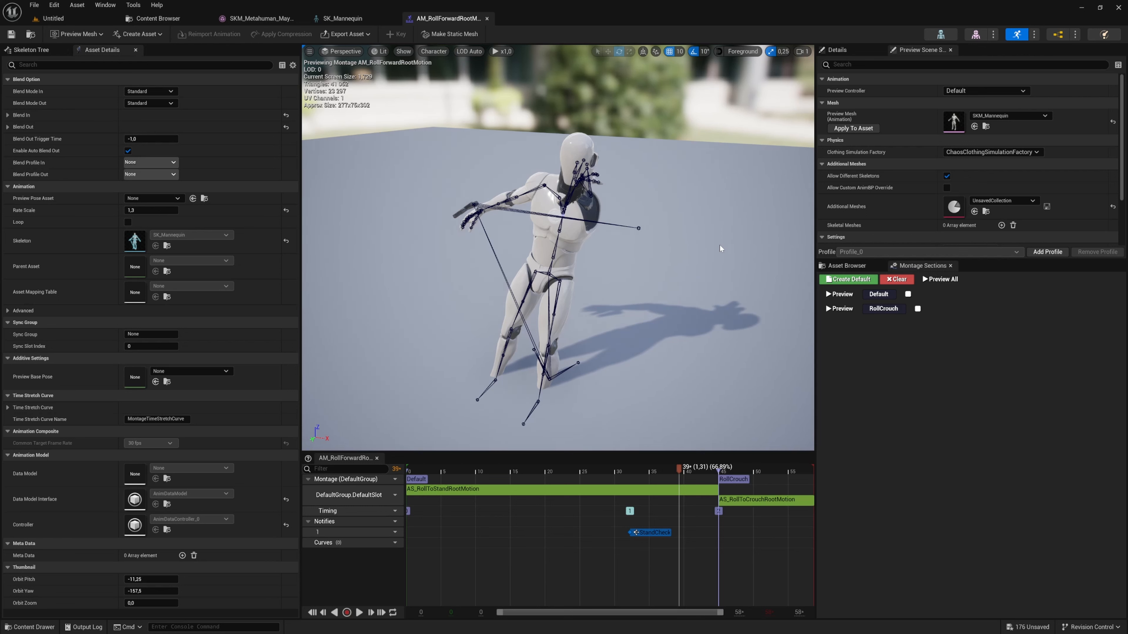
{"action": "left_click", "coordinate": [1125, 3]}
{"action": "left_click", "coordinate": [678, 422]}
{"action": "left_click", "coordinate": [157, 19]}
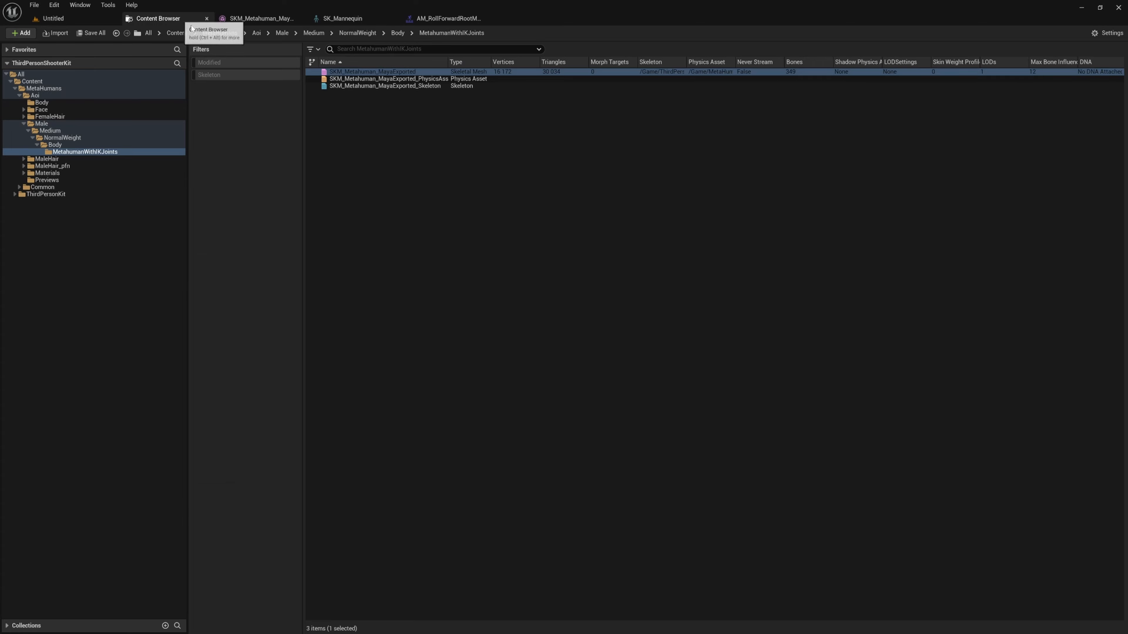
Filter the Content folder to modified assets, save them all, clear the filter, and close the editor.
{"action": "left_click", "coordinate": [80, 82]}
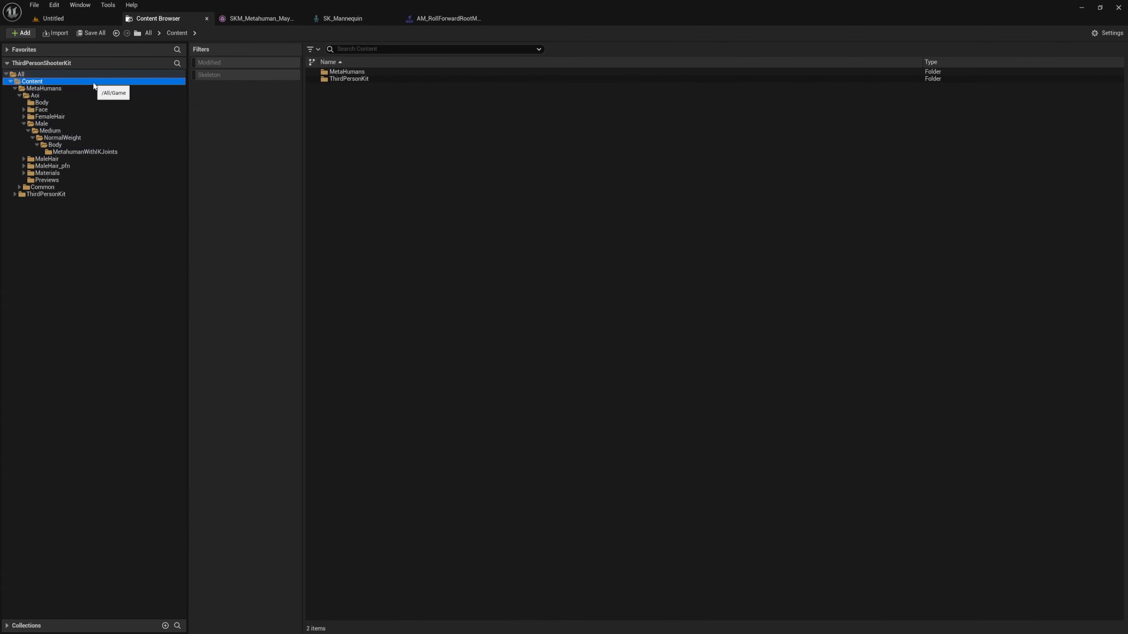
{"action": "left_click", "coordinate": [255, 63]}
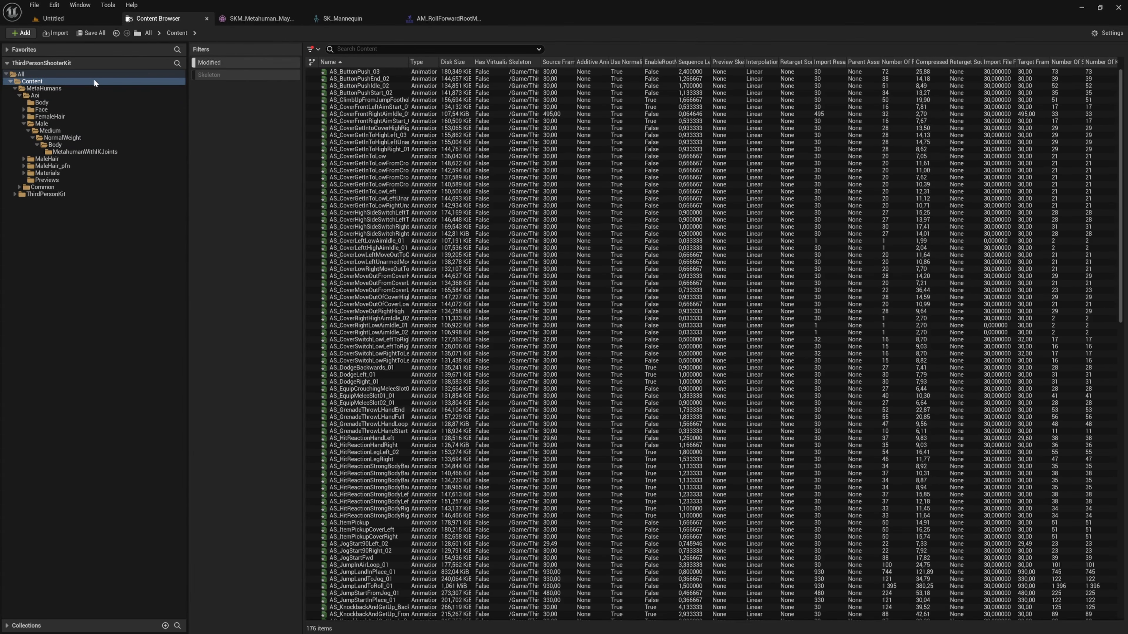
{"action": "left_click", "coordinate": [505, 198]}
{"action": "key", "text": "ctrl+a"}
{"action": "key", "text": "ctrl+s"}
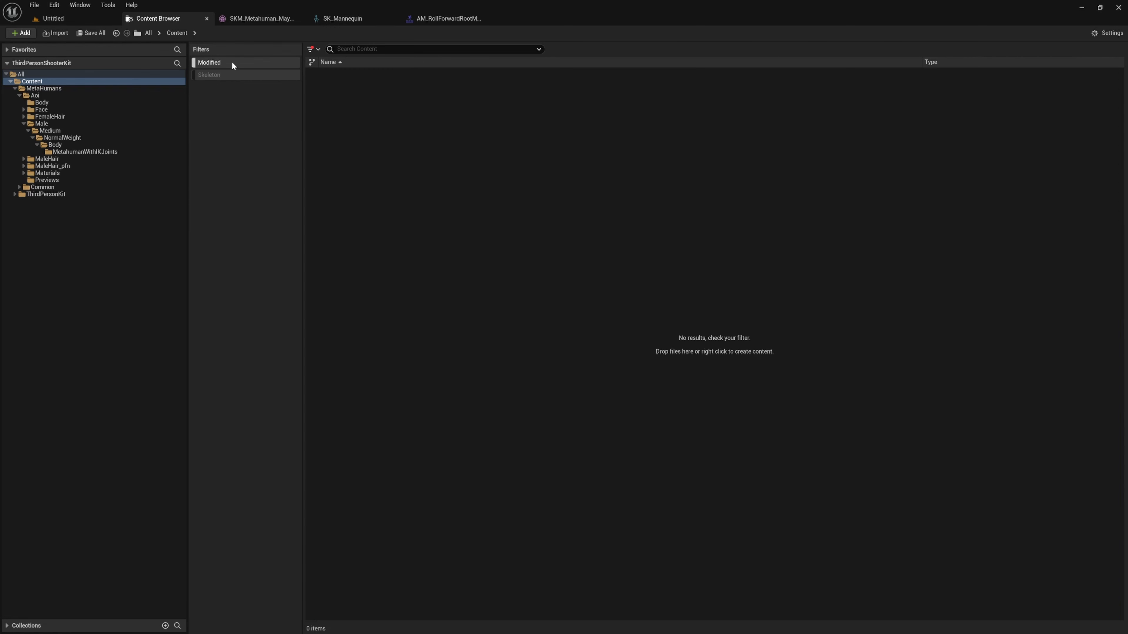
{"action": "left_click", "coordinate": [232, 64]}
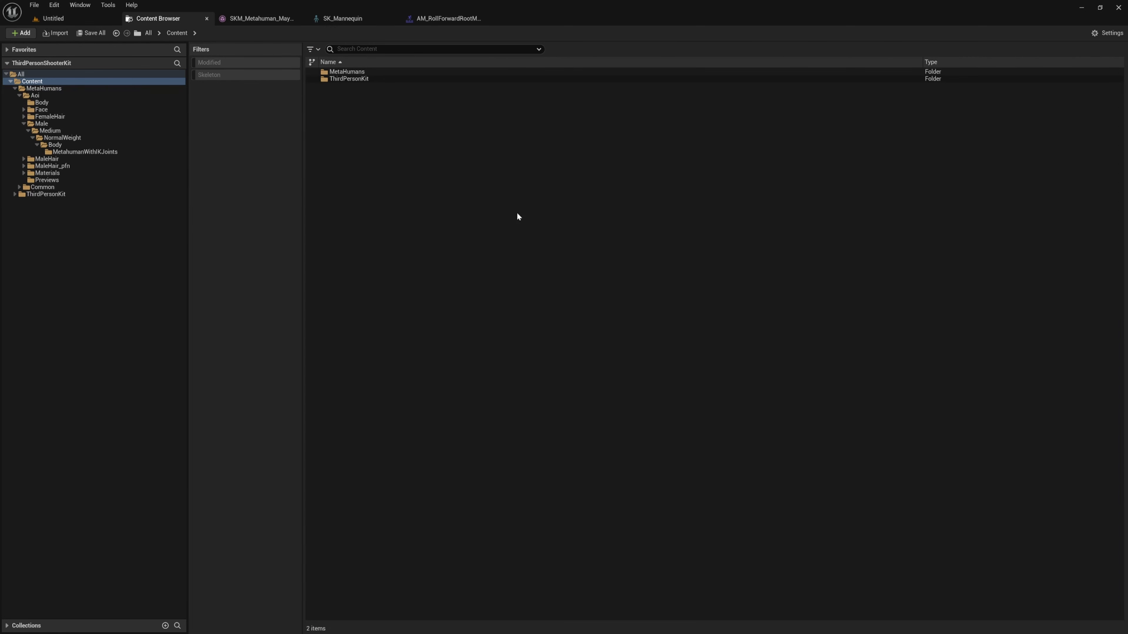
{"action": "left_click", "coordinate": [1118, 7]}
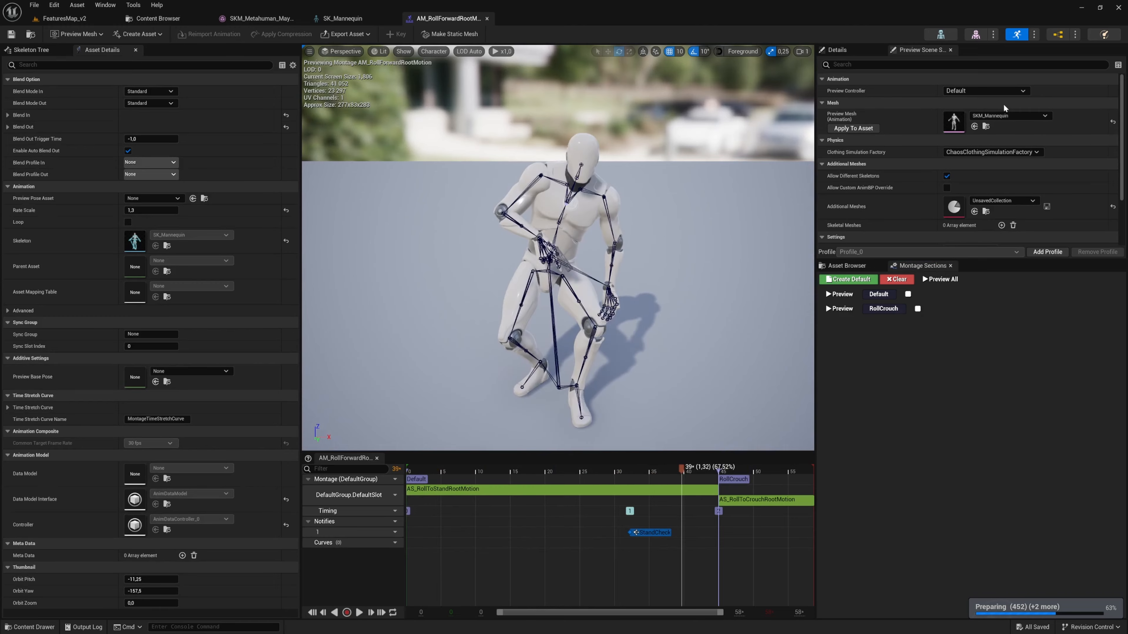
Preview the AM_RollForwardRootMotion montage on SKM_Metahuman_MayaExported, and close the montage, skeleton and mesh editors.
{"action": "left_click", "coordinate": [1008, 116]}
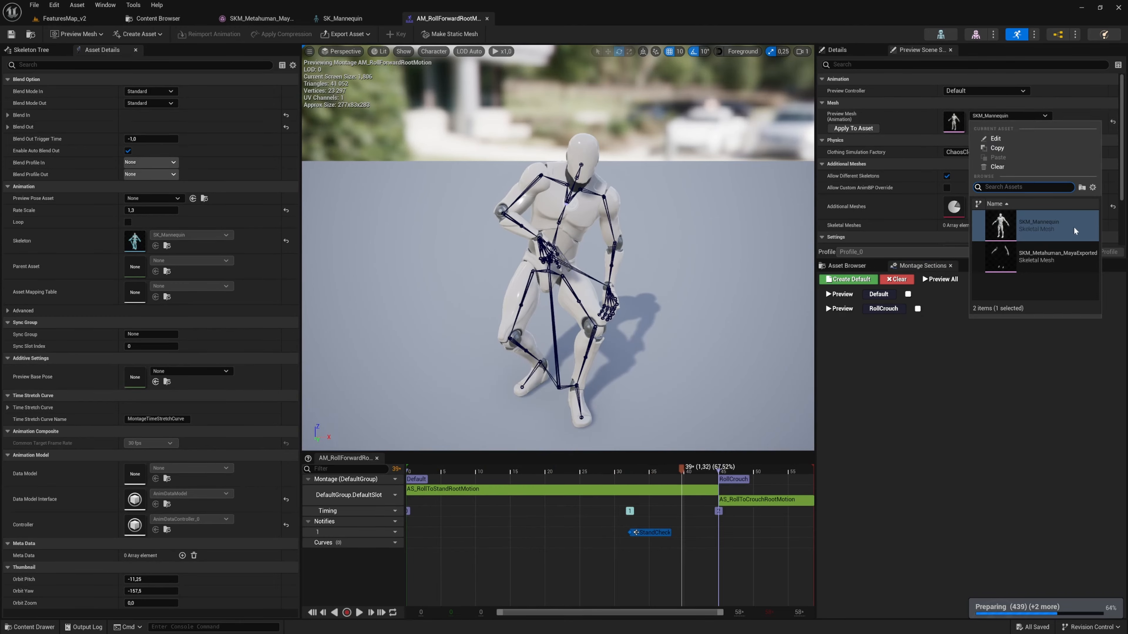
{"action": "left_click", "coordinate": [1059, 266]}
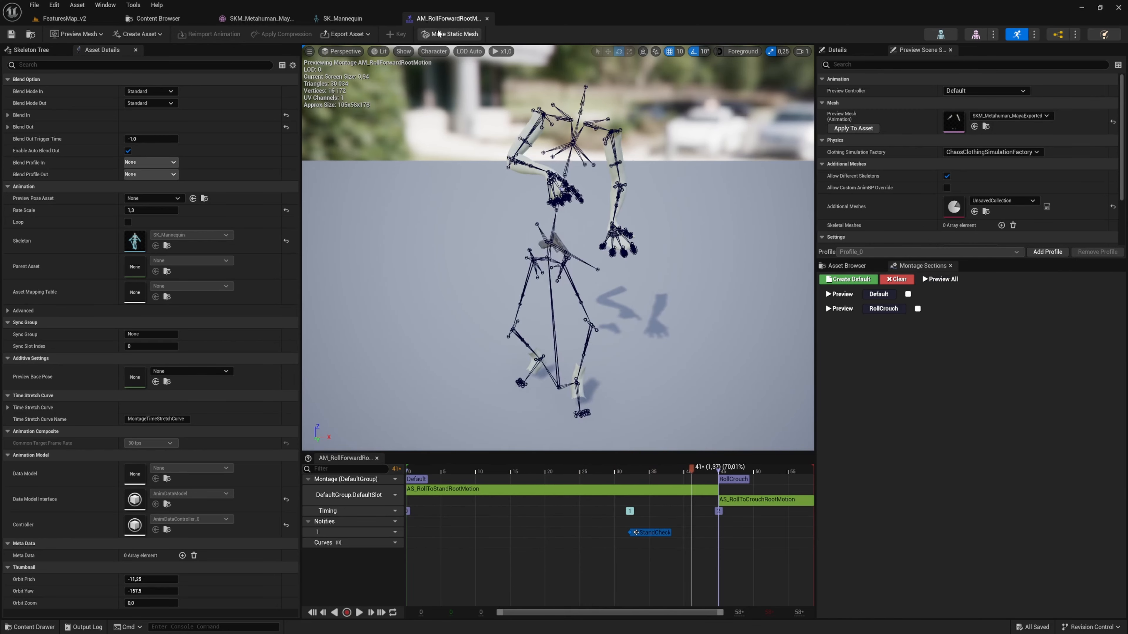
{"action": "middle_click", "coordinate": [438, 21]}
{"action": "middle_click", "coordinate": [362, 21]}
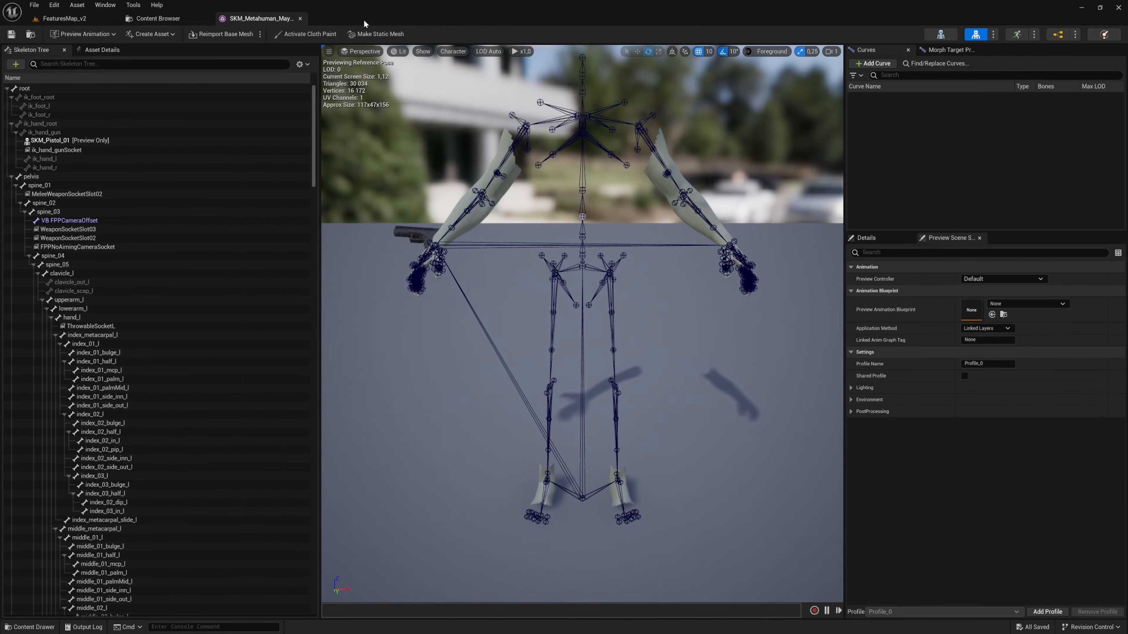
{"action": "middle_click", "coordinate": [252, 22]}
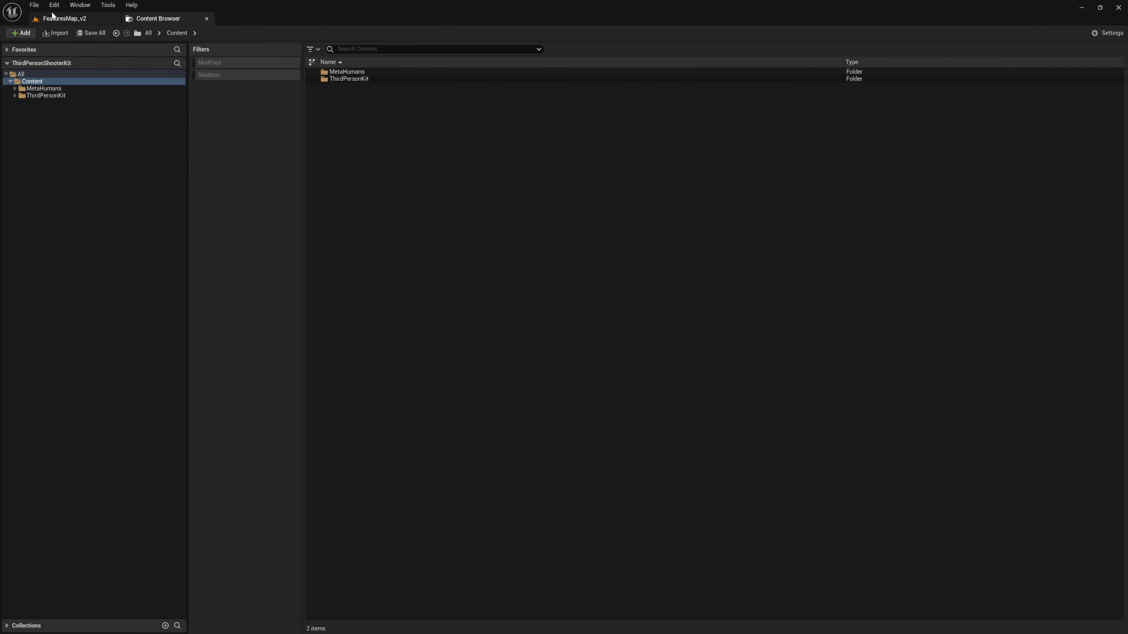
Create a new level from the Basic template.
{"action": "left_click", "coordinate": [64, 18]}
{"action": "left_click", "coordinate": [34, 5]}
{"action": "left_click", "coordinate": [61, 29]}
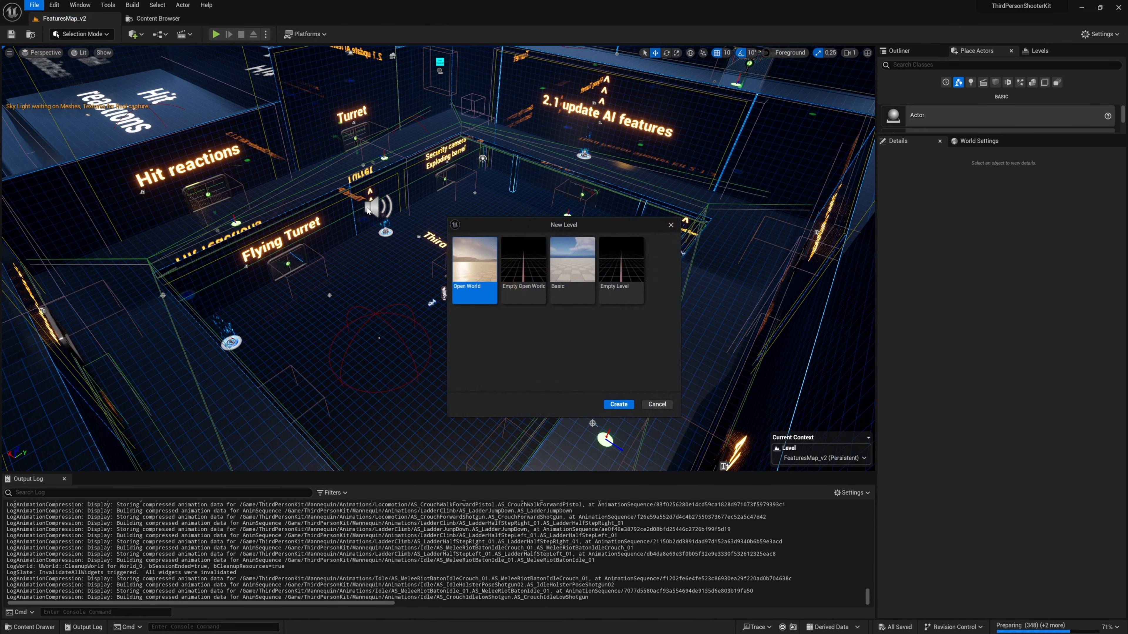
{"action": "double_click", "coordinate": [572, 275]}
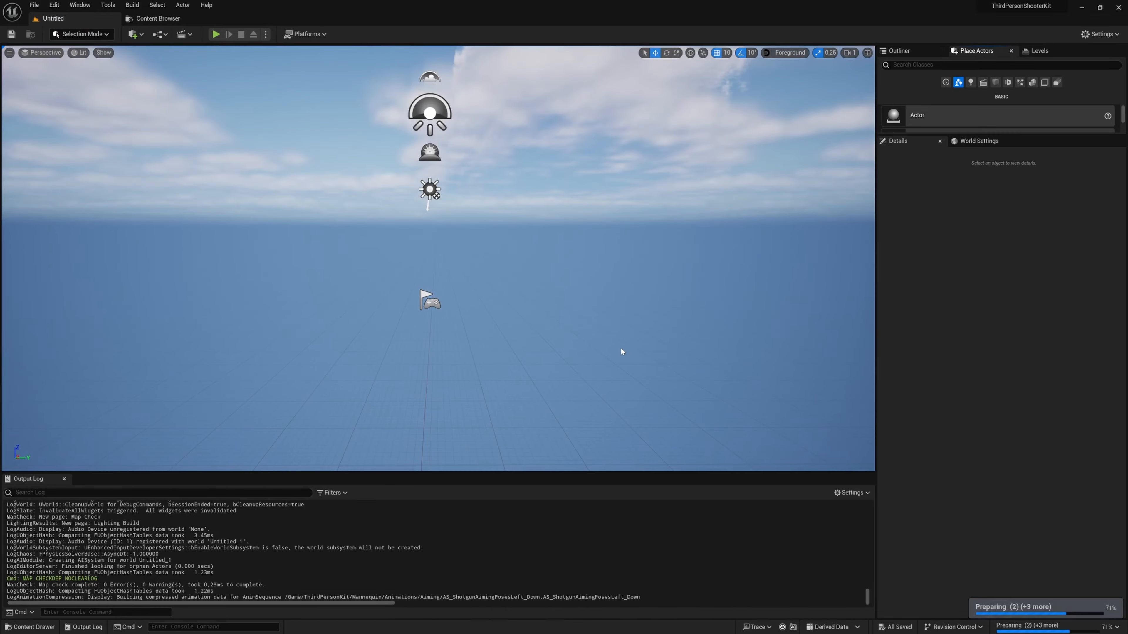
{"action": "right_click_drag", "start_coordinate": [438, 259], "coordinate": [380, 311]}
{"action": "key", "text": "e"}
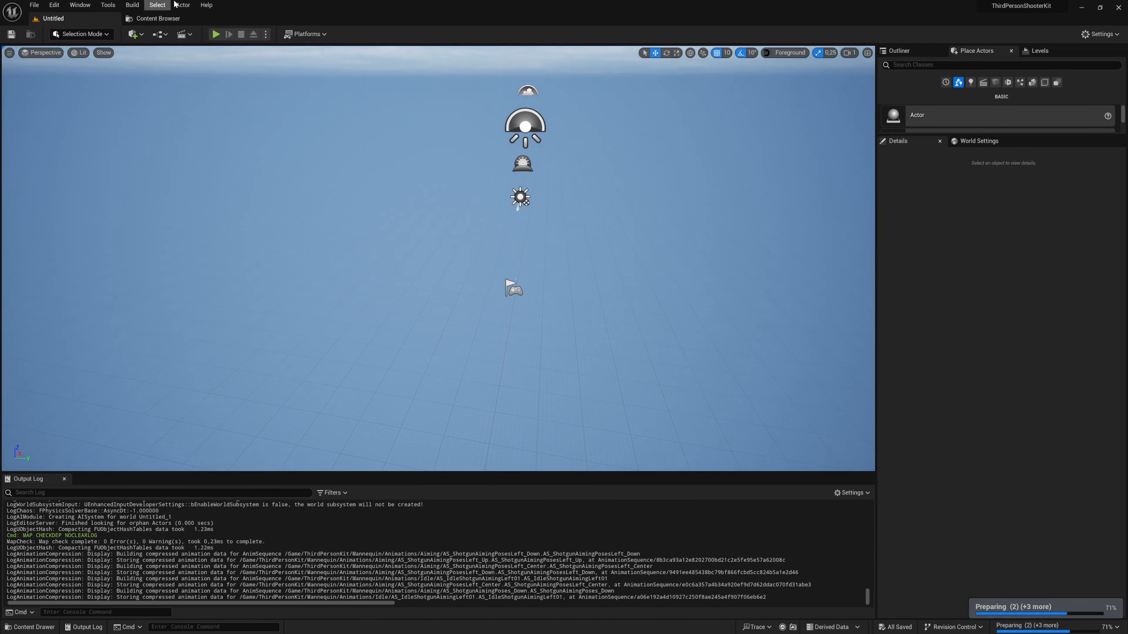
Search the project content for "base play" and show BP_PlayerCharacterBase in its Blueprints folder.
{"action": "left_click", "coordinate": [155, 18]}
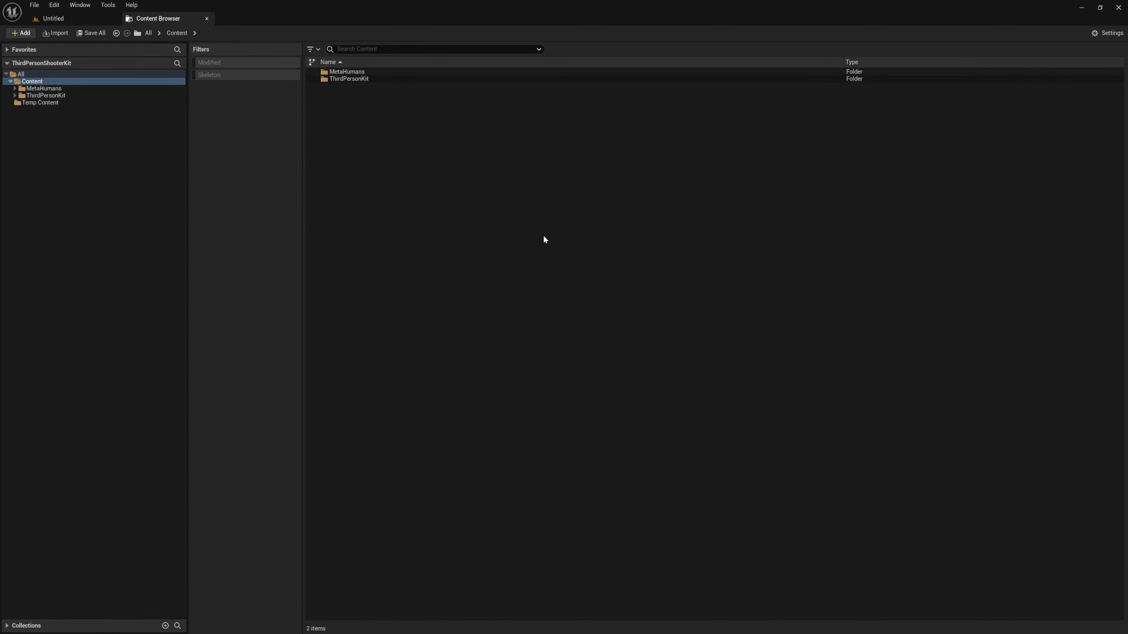
{"action": "type", "text": "b"}
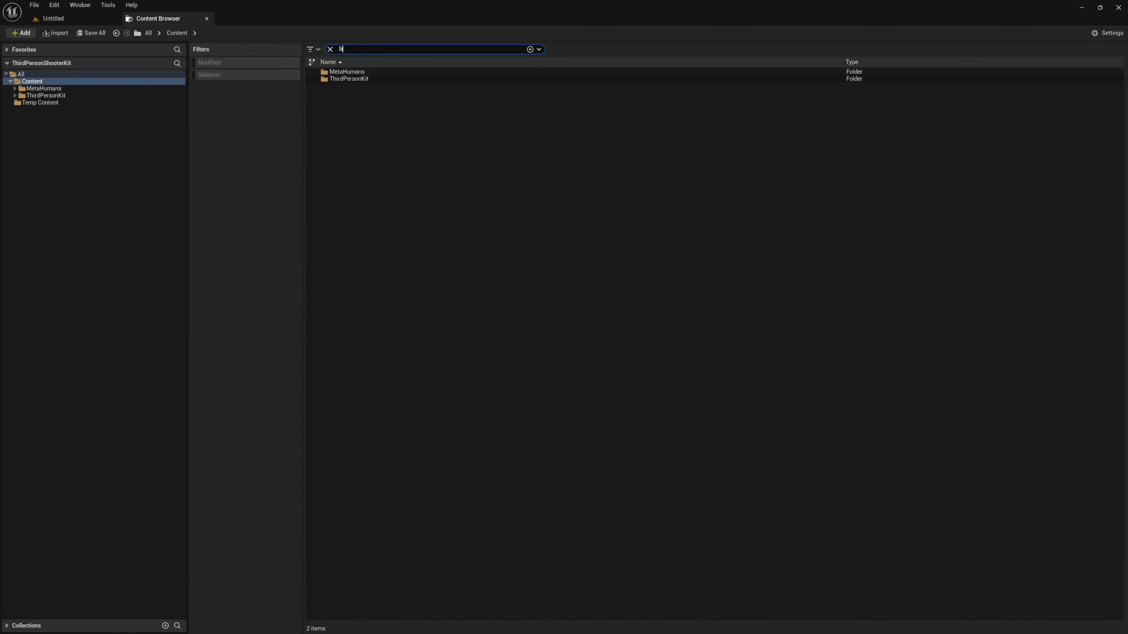
{"action": "type", "text": "ase play"}
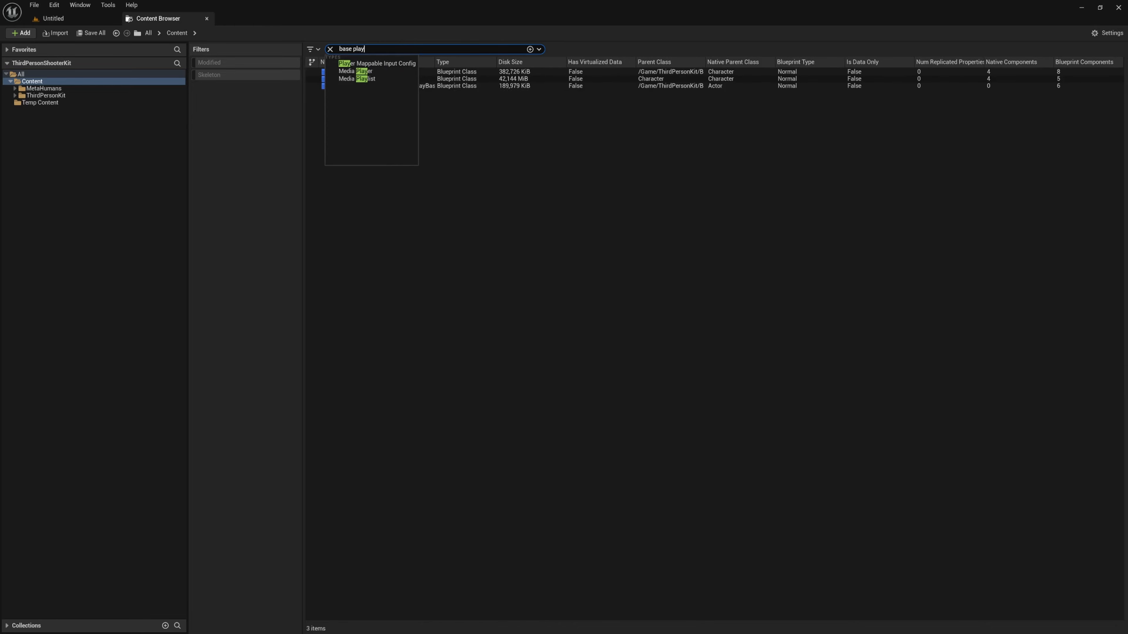
{"action": "left_click", "coordinate": [506, 224]}
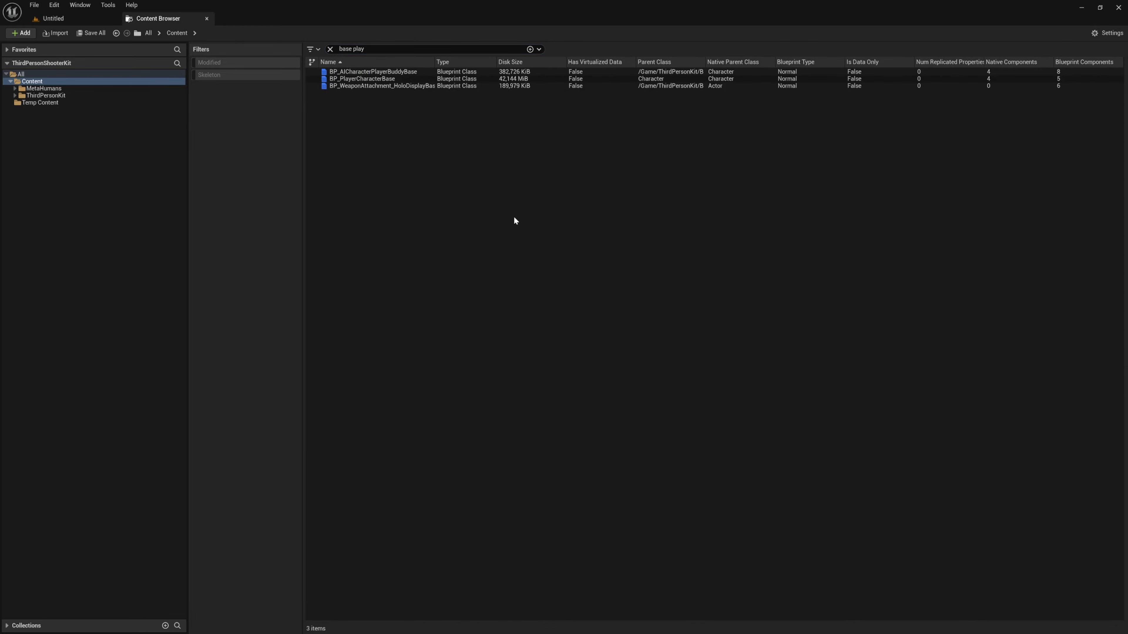
{"action": "left_click", "coordinate": [444, 78]}
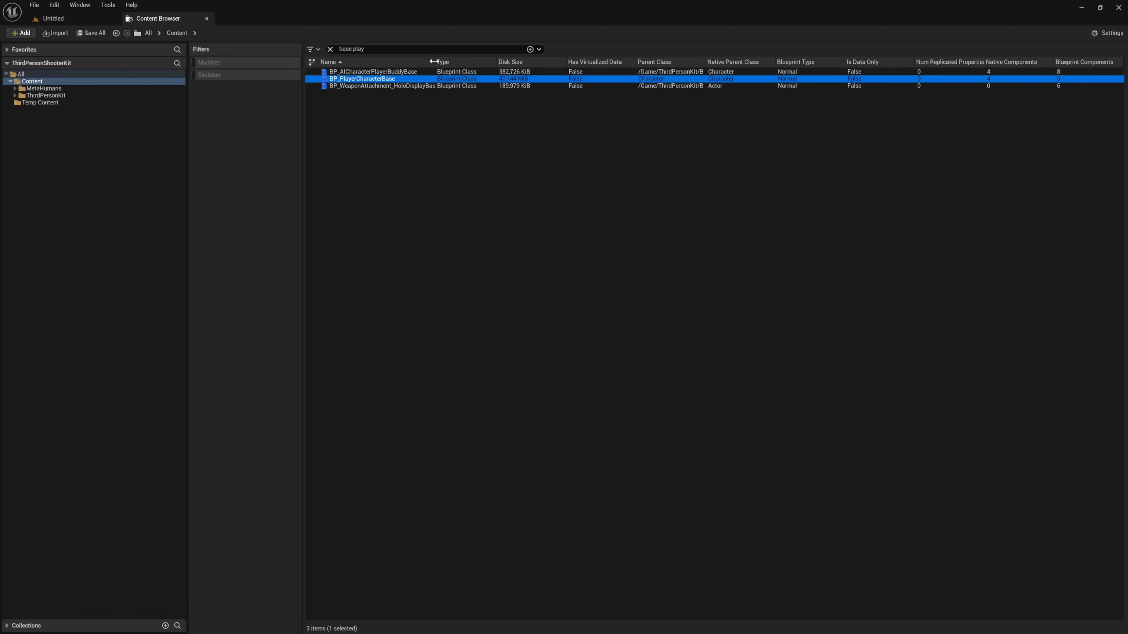
{"action": "left_click_drag", "start_coordinate": [434, 63], "coordinate": [458, 63]}
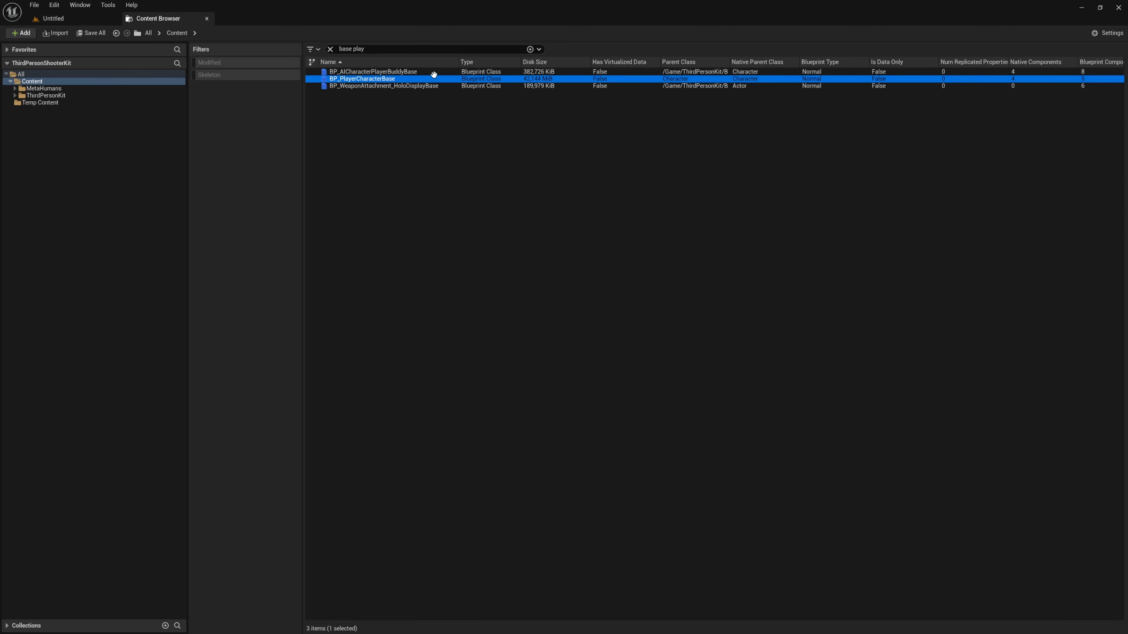
{"action": "left_click", "coordinate": [413, 92]}
{"action": "left_click", "coordinate": [405, 77]}
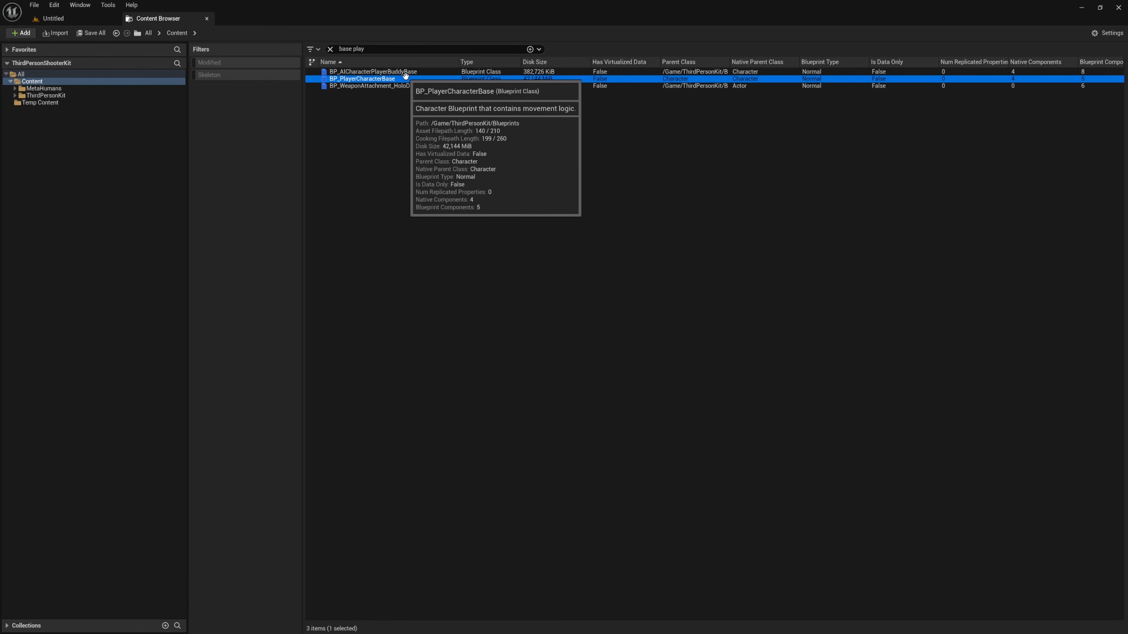
{"action": "key", "text": "ctrl+b"}
{"action": "scroll", "coordinate": [461, 395], "scroll_direction": "down", "scroll_amount": 3}
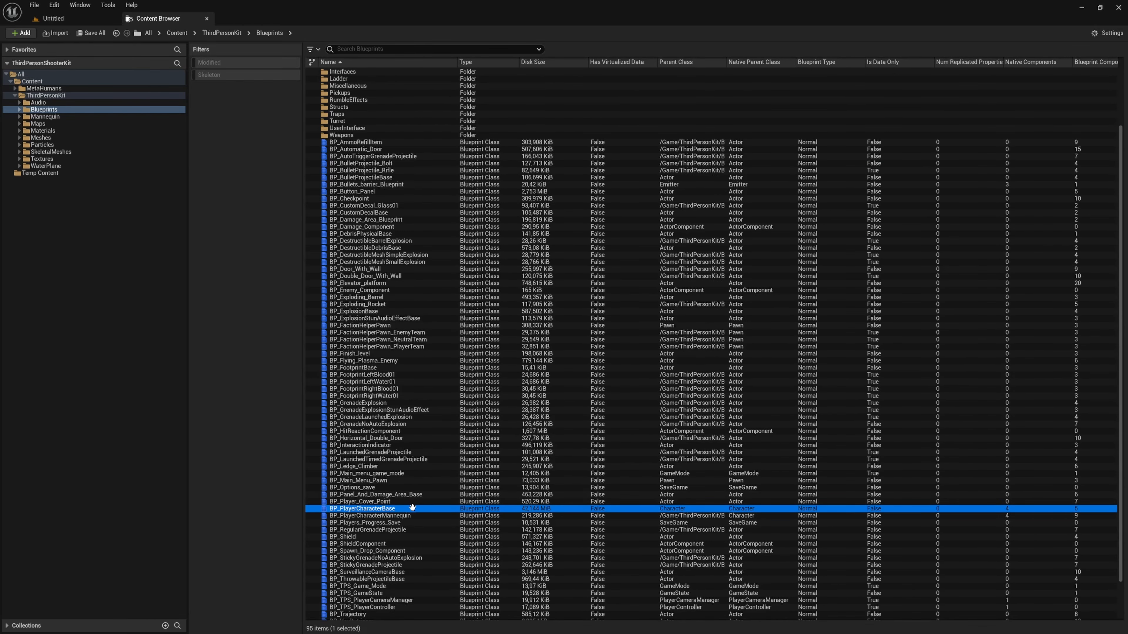
Create a child Blueprint class of BP_PlayerCharacterBase named BP_PlayerCharacter_Metahuman and open it docked in the main window.
{"action": "right_click", "coordinate": [412, 508]}
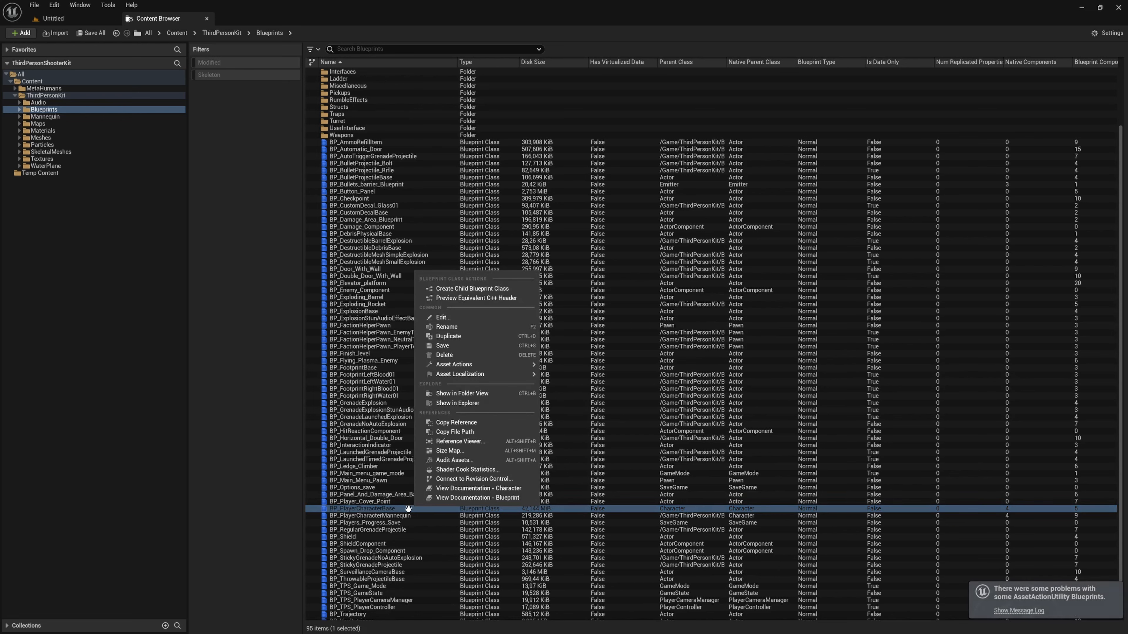
{"action": "left_click", "coordinate": [520, 288]}
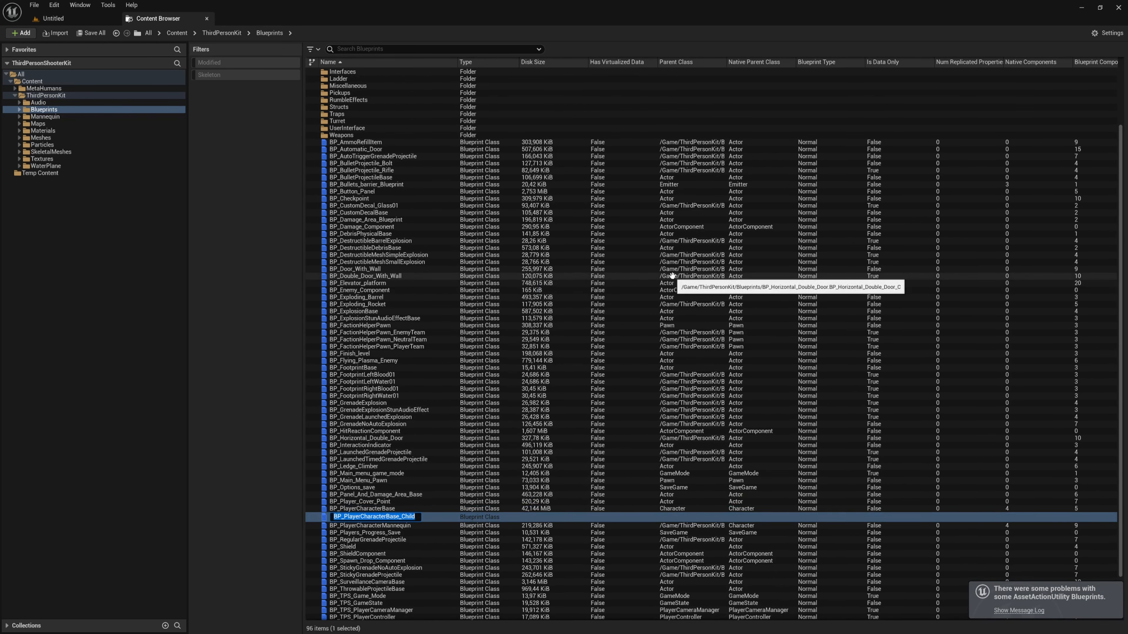
{"action": "key", "text": "End"}
{"action": "key", "text": "BackSpace"}
{"action": "key", "text": "BackSpace"}
{"action": "key", "text": "BackSpace"}
{"action": "key", "text": "BackSpace"}
{"action": "key", "text": "BackSpace"}
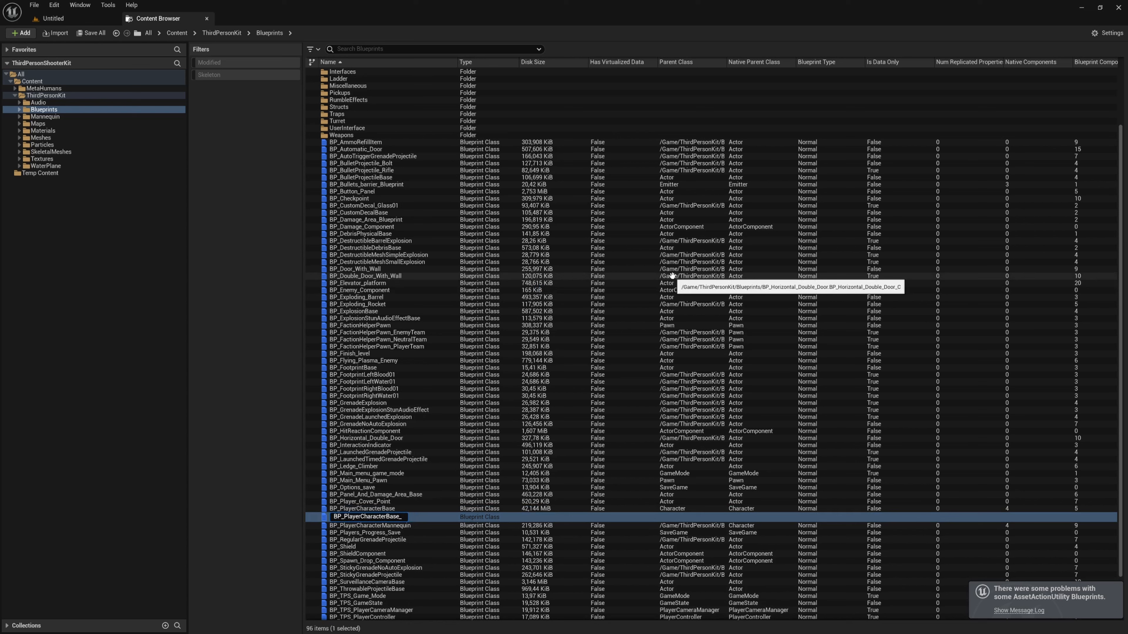
{"action": "key", "text": "BackSpace"}
{"action": "key", "text": "BackSpace"}
{"action": "key", "text": "BackSpace"}
{"action": "key", "text": "BackSpace"}
{"action": "type", "text": "_Metahuman"}
{"action": "key", "text": "Return"}
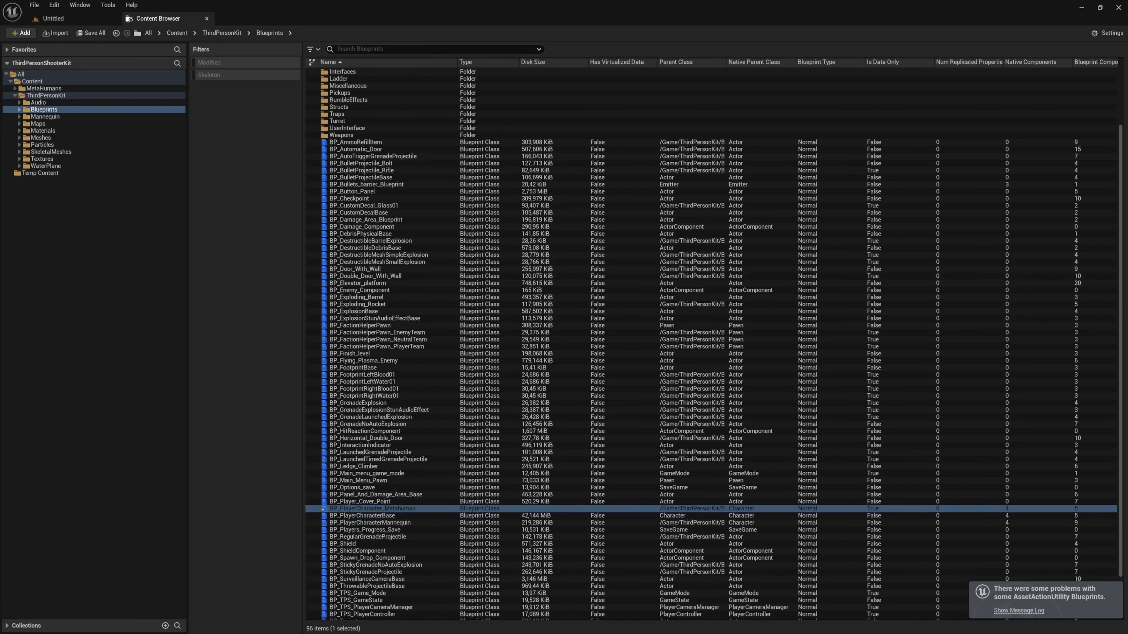
{"action": "left_click_drag", "start_coordinate": [574, 155], "coordinate": [587, 23]}
{"action": "left_click_drag", "start_coordinate": [627, 252], "coordinate": [600, 266], "text": "alt"}
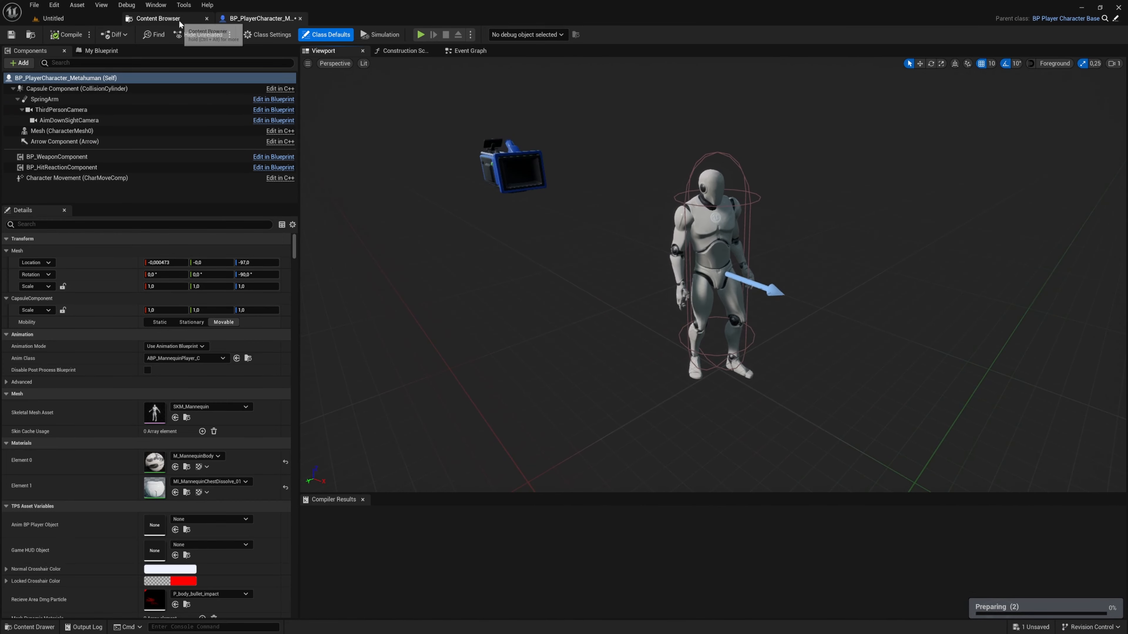
Open the BP_Aoi Blueprint from the Aoi folder under MetaHumans.
{"action": "left_click", "coordinate": [169, 19]}
{"action": "left_click", "coordinate": [72, 87]}
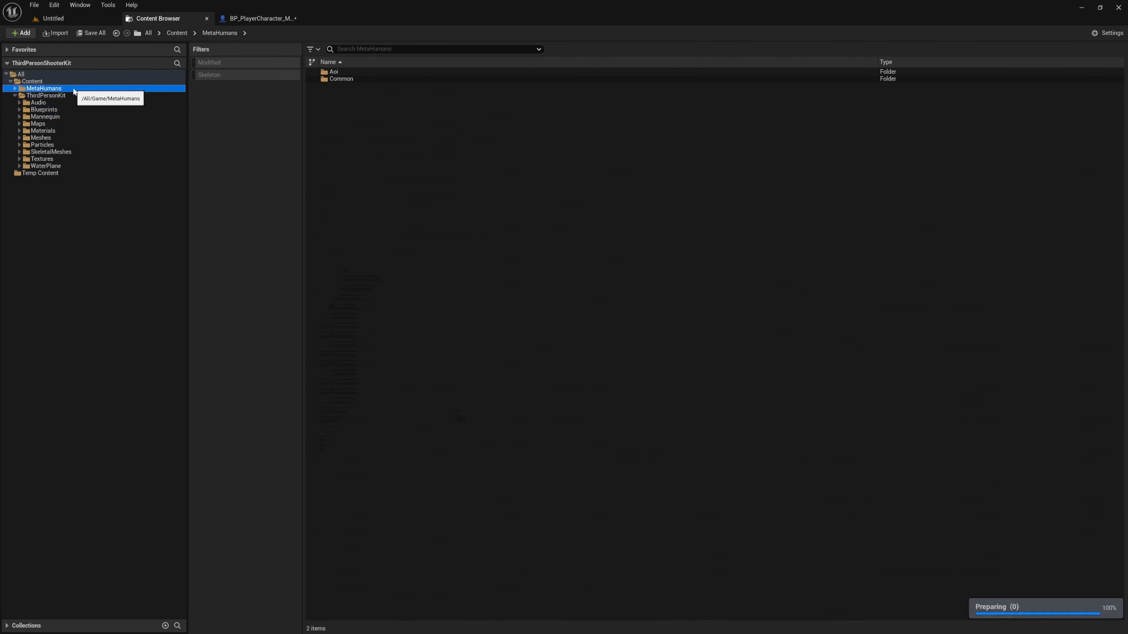
{"action": "double_click", "coordinate": [109, 88]}
{"action": "left_click", "coordinate": [108, 95]}
{"action": "left_click", "coordinate": [371, 128]}
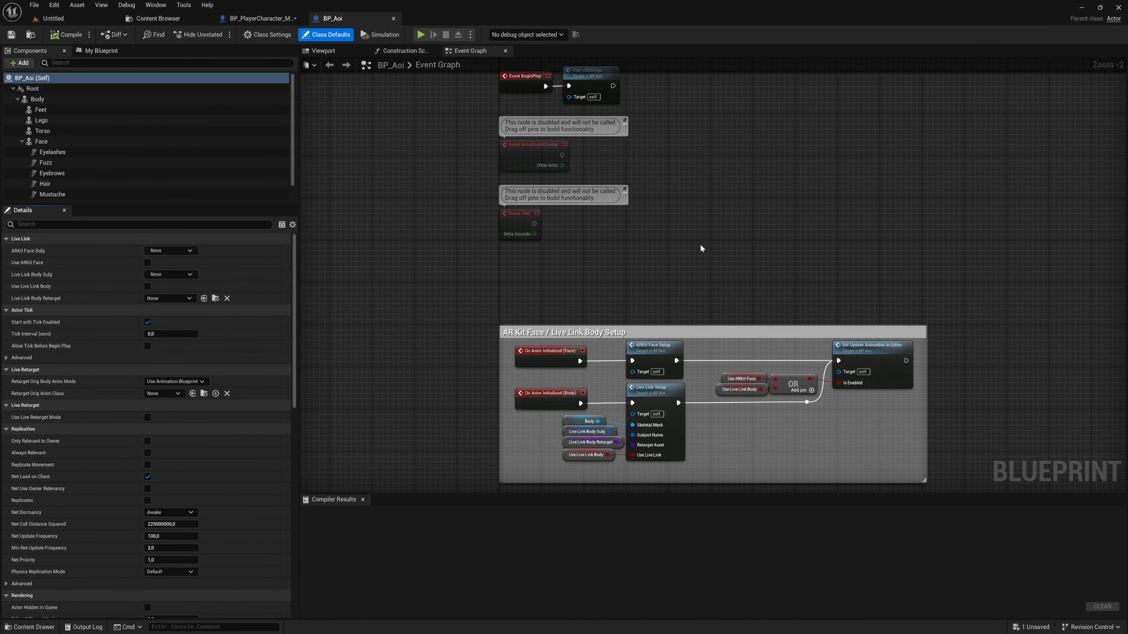
Examine the assembled BP_Aoi character in its viewport, from the face and hair down to the clothing.
{"action": "left_click", "coordinate": [335, 50]}
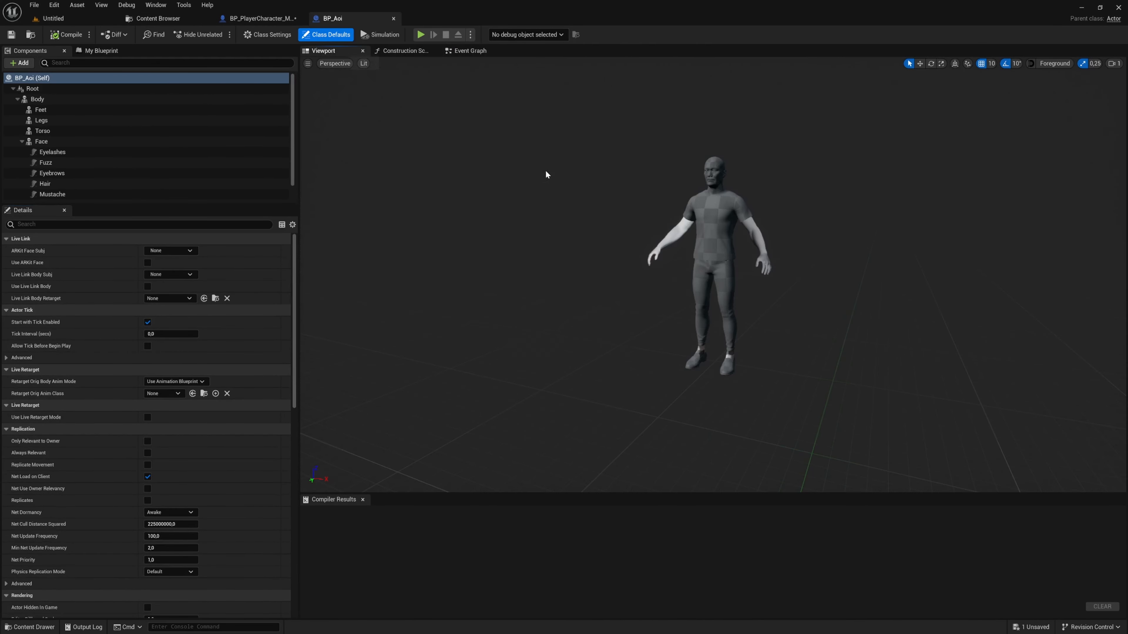
{"action": "left_click_drag", "start_coordinate": [633, 228], "coordinate": [715, 230], "text": "alt"}
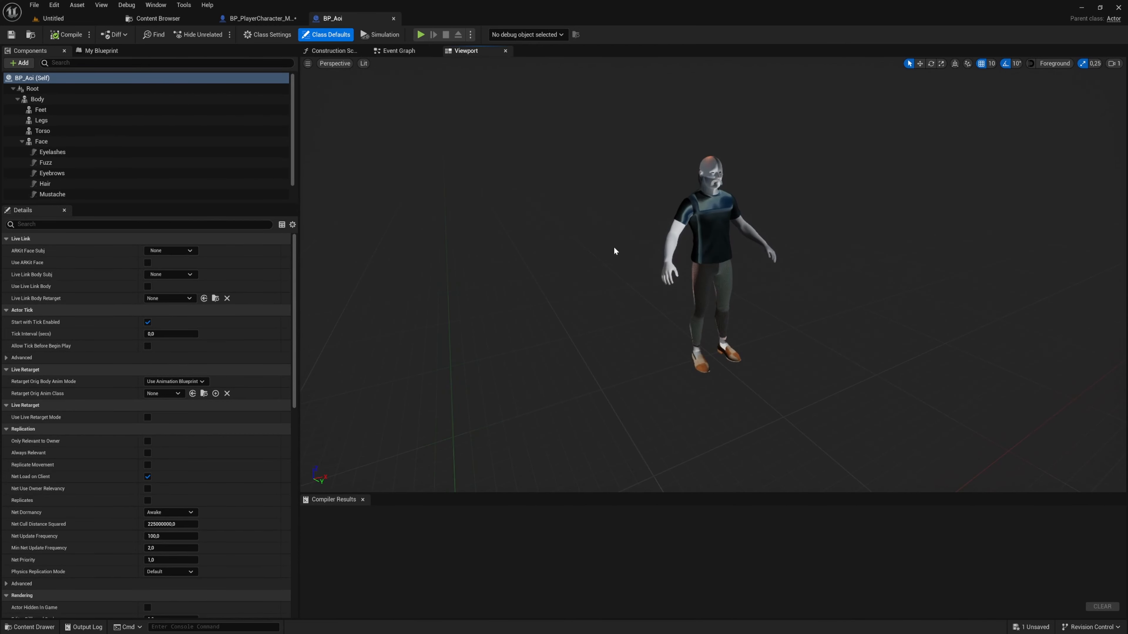
{"action": "mouse_move", "coordinate": [614, 248]}
{"action": "left_mouse_down", "text": "alt"}
{"action": "mouse_move", "coordinate": [577, 254]}
{"action": "mouse_move", "coordinate": [607, 247]}
{"action": "left_mouse_up", "text": "alt"}
{"action": "right_click_drag", "start_coordinate": [607, 247], "coordinate": [698, 247], "text": "alt"}
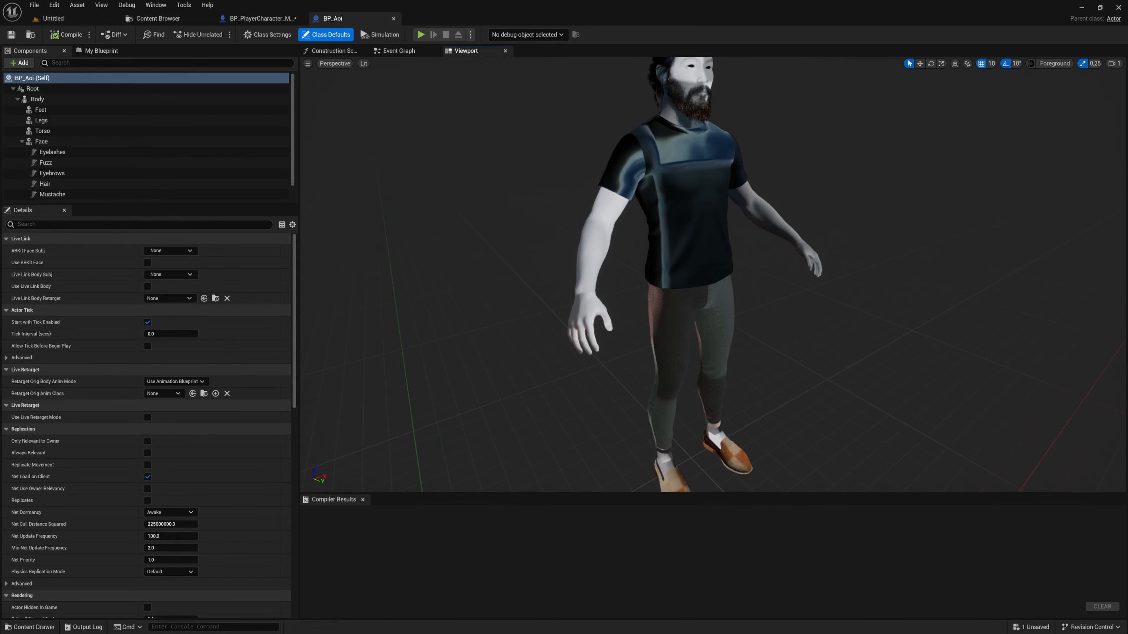
{"action": "left_click_drag", "start_coordinate": [610, 242], "coordinate": [609, 235], "text": "alt"}
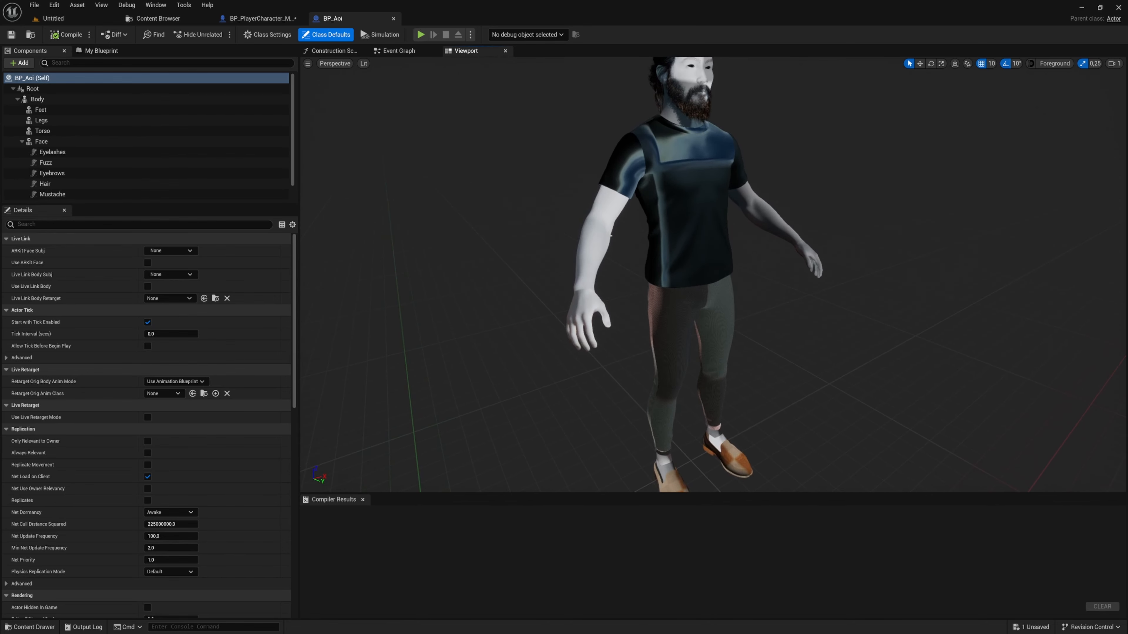
{"action": "left_click", "coordinate": [77, 20]}
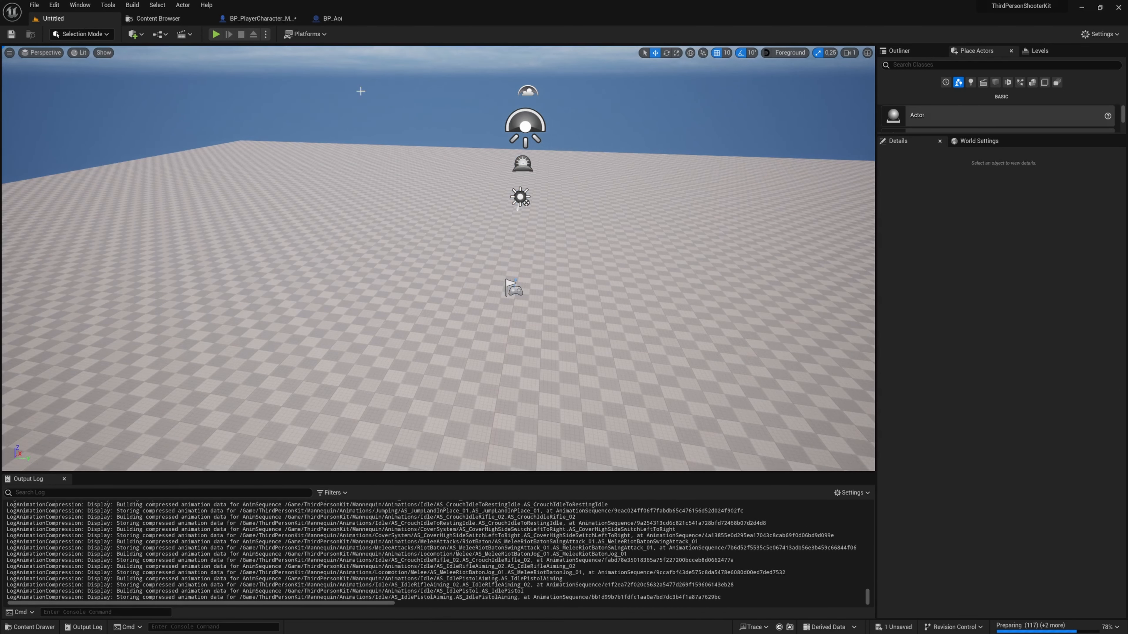
{"action": "left_click", "coordinate": [349, 19]}
{"action": "mouse_move", "coordinate": [634, 232]}
{"action": "left_mouse_down", "text": "alt"}
{"action": "mouse_move", "coordinate": [586, 232]}
{"action": "mouse_move", "coordinate": [632, 234]}
{"action": "mouse_move", "coordinate": [630, 254]}
{"action": "left_mouse_up", "text": "alt"}
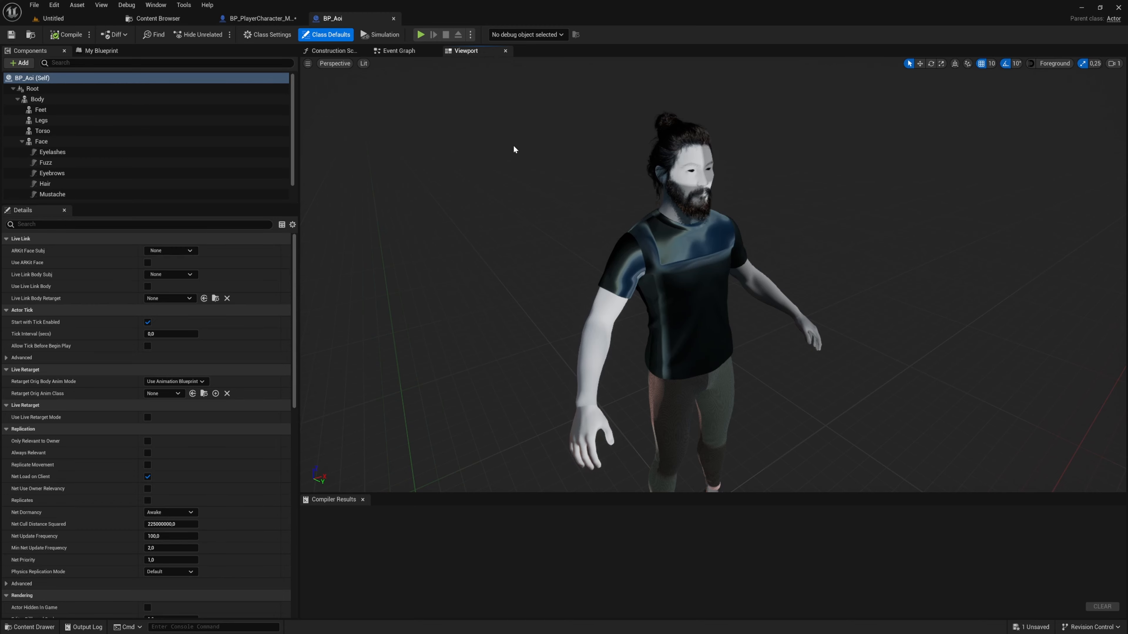
Return to the BP_PlayerCharacter_Metahuman Blueprint and save it.
{"action": "left_click", "coordinate": [260, 18]}
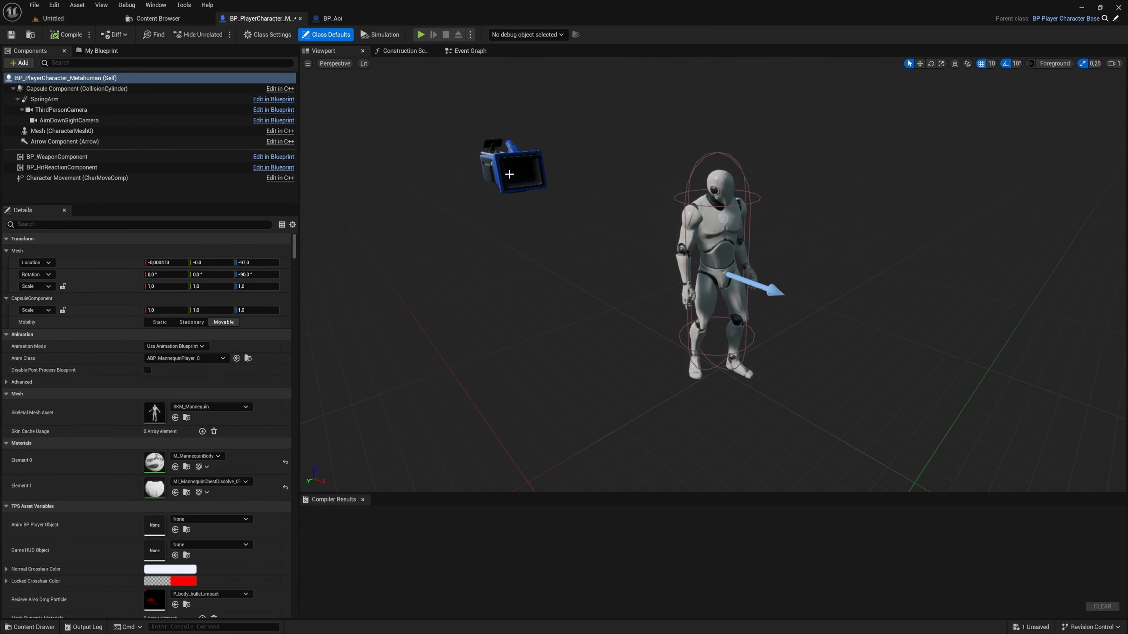
{"action": "key", "text": "ctrl+s"}
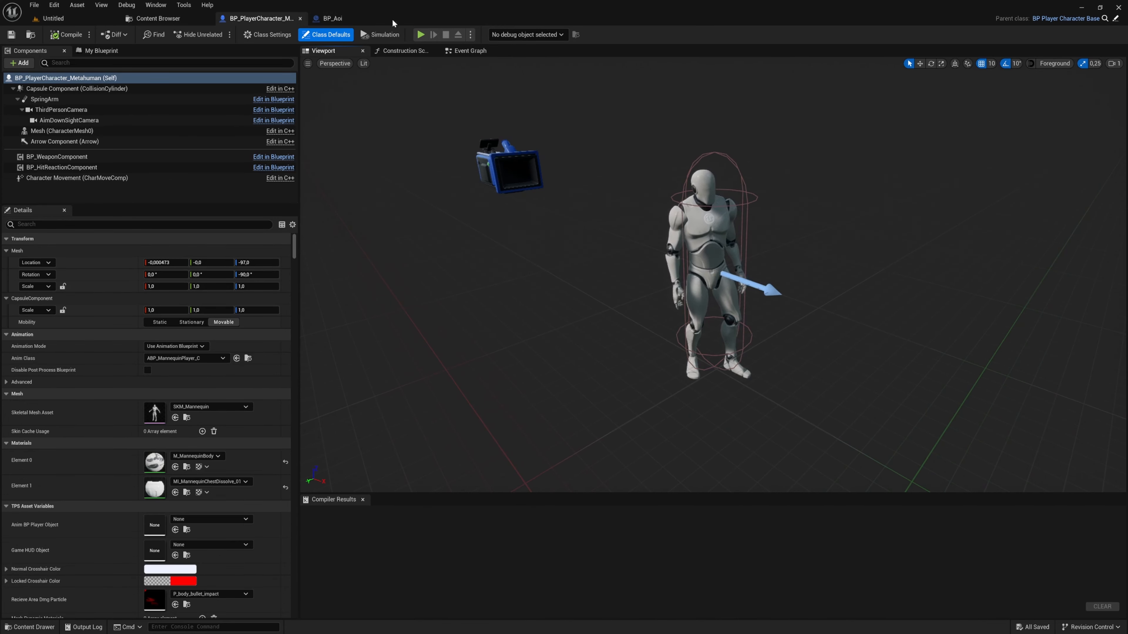
Set the character Mesh component's skeletal mesh in BP_PlayerCharacter_Metahuman to SKM_Metahuman_MayaExported.
{"action": "left_click", "coordinate": [338, 18]}
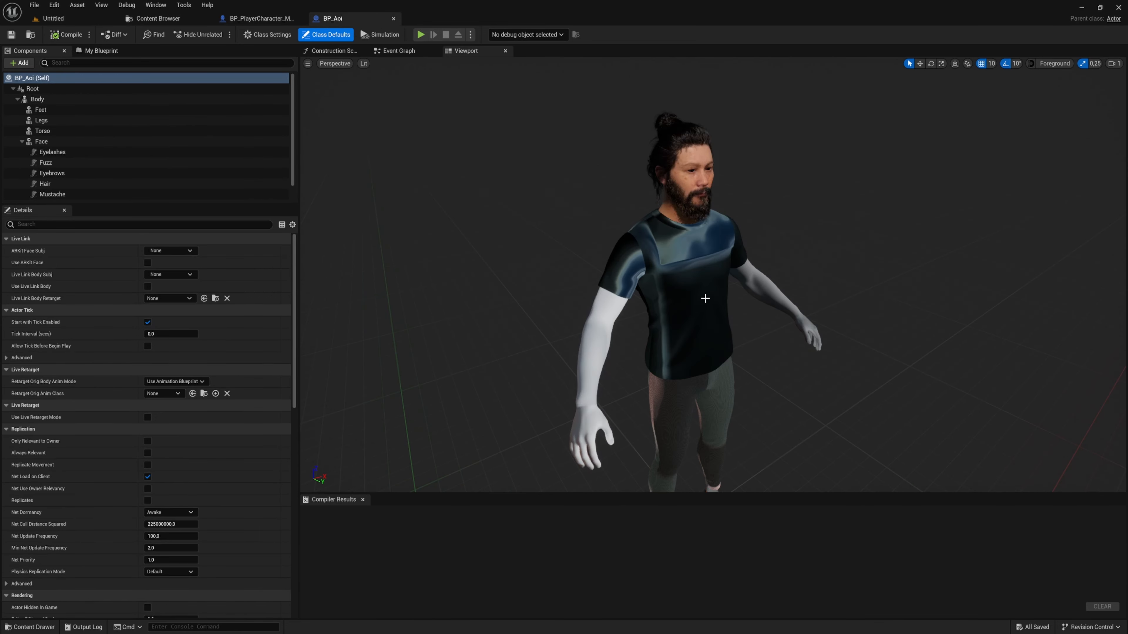
{"action": "left_click", "coordinate": [261, 18]}
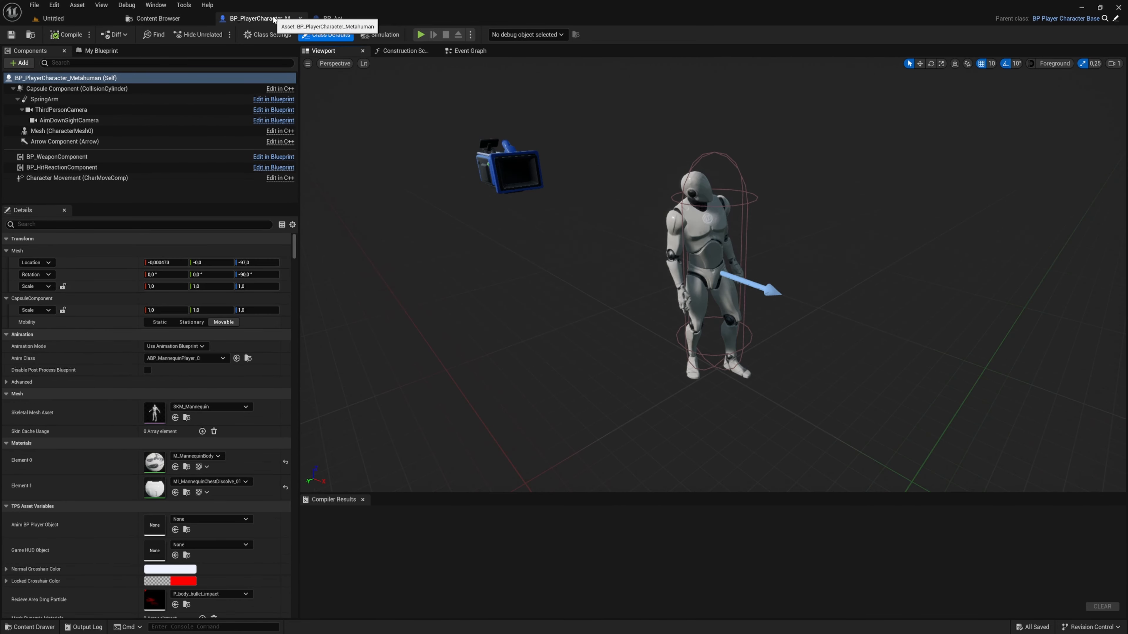
{"action": "left_click", "coordinate": [113, 110]}
{"action": "left_click", "coordinate": [706, 266]}
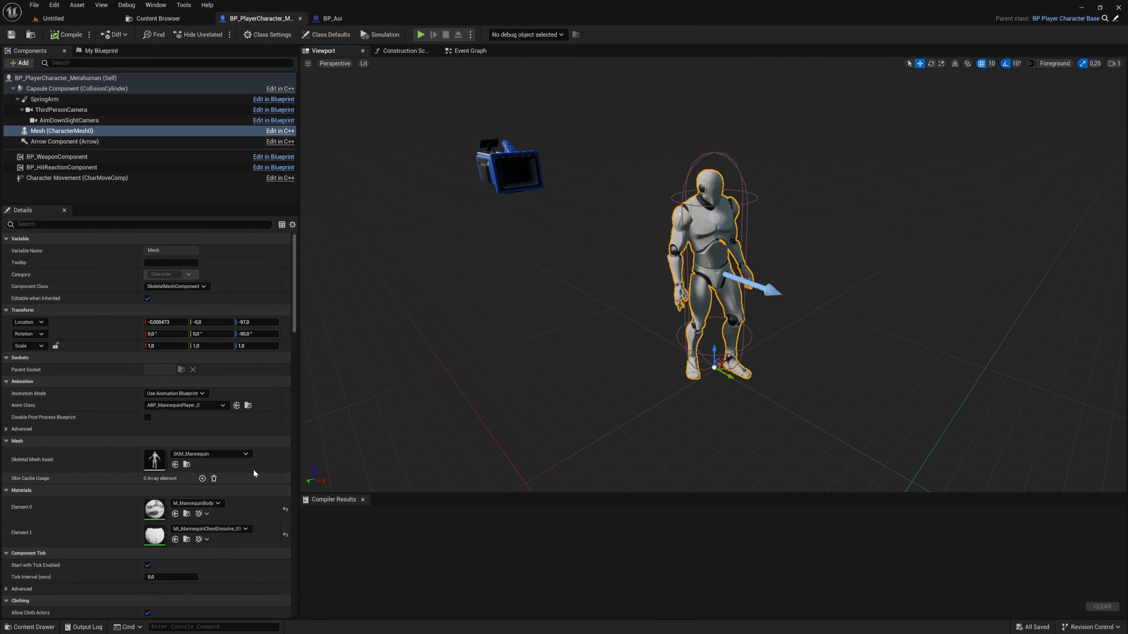
{"action": "left_click", "coordinate": [247, 454]}
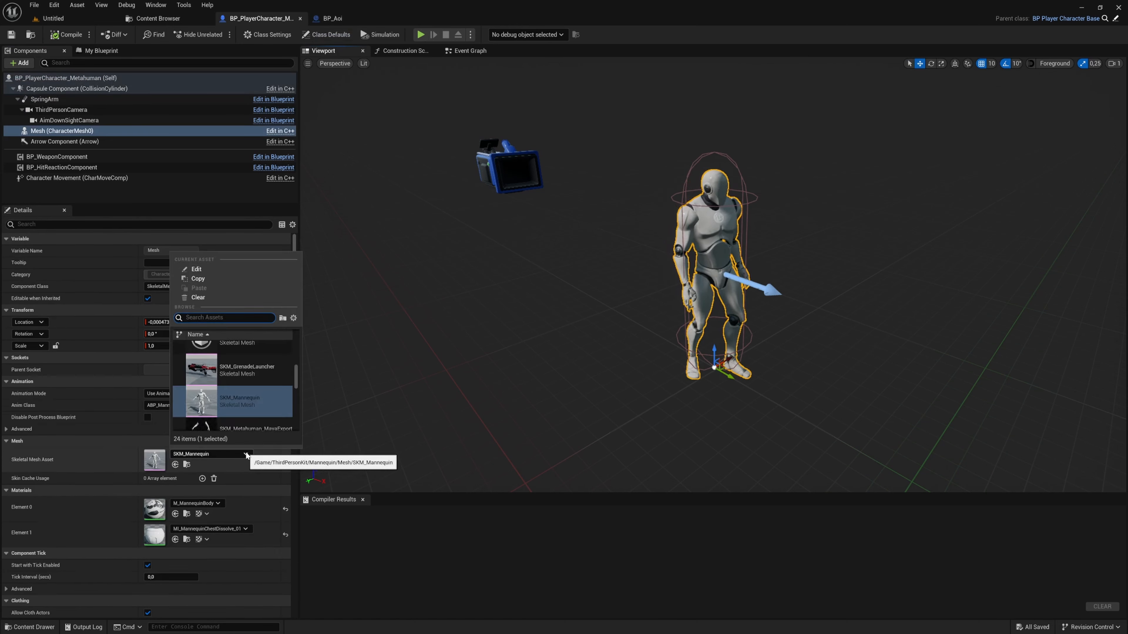
{"action": "type", "text": "maya"}
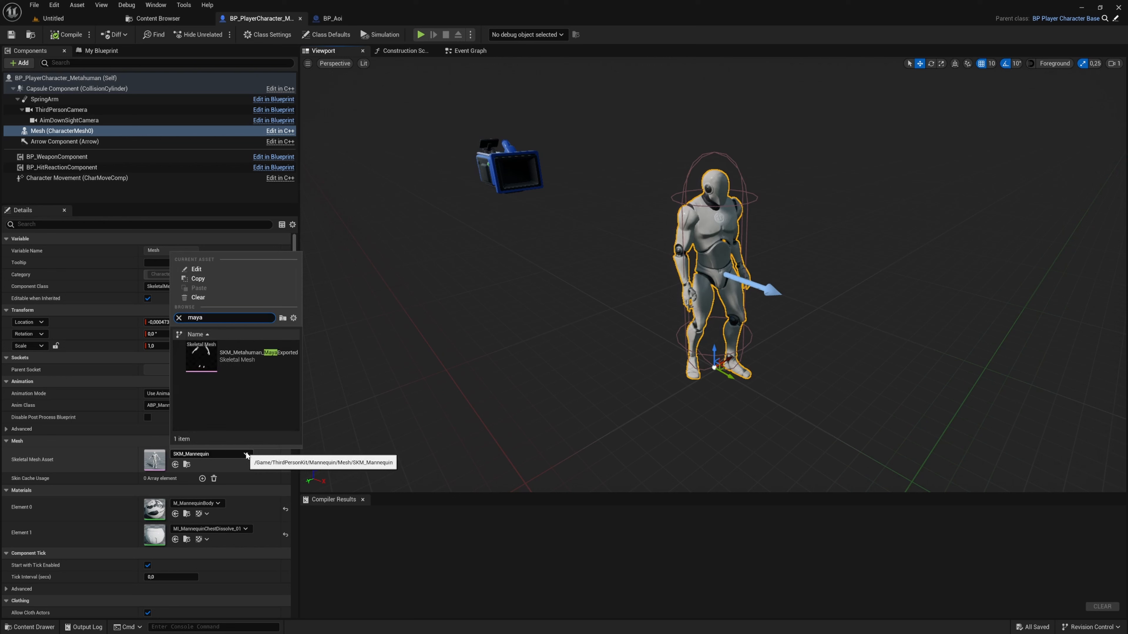
{"action": "left_click", "coordinate": [252, 358]}
{"action": "mouse_move", "coordinate": [581, 279]}
{"action": "left_mouse_down", "text": "alt"}
{"action": "mouse_move", "coordinate": [480, 273]}
{"action": "mouse_move", "coordinate": [582, 279]}
{"action": "left_mouse_up", "text": "alt"}
{"action": "mouse_move", "coordinate": [582, 279]}
{"action": "right_mouse_down"}
{"action": "mouse_move", "coordinate": [597, 295]}
{"action": "mouse_move", "coordinate": [587, 284]}
{"action": "right_mouse_up"}
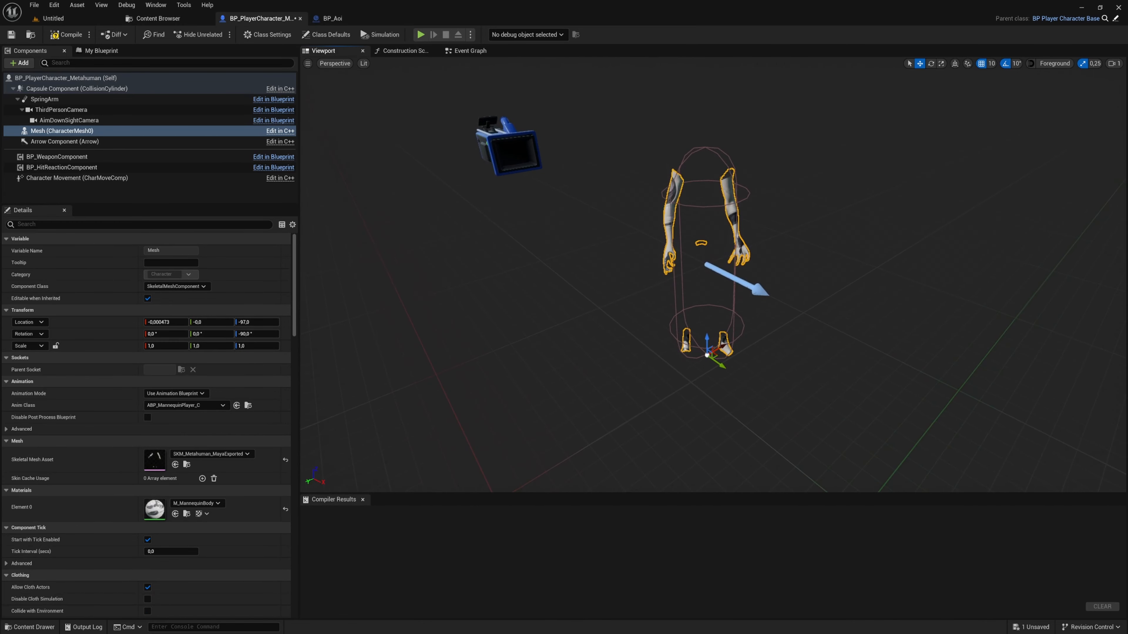
{"action": "scroll", "coordinate": [581, 275], "scroll_direction": "up", "scroll_amount": 3}
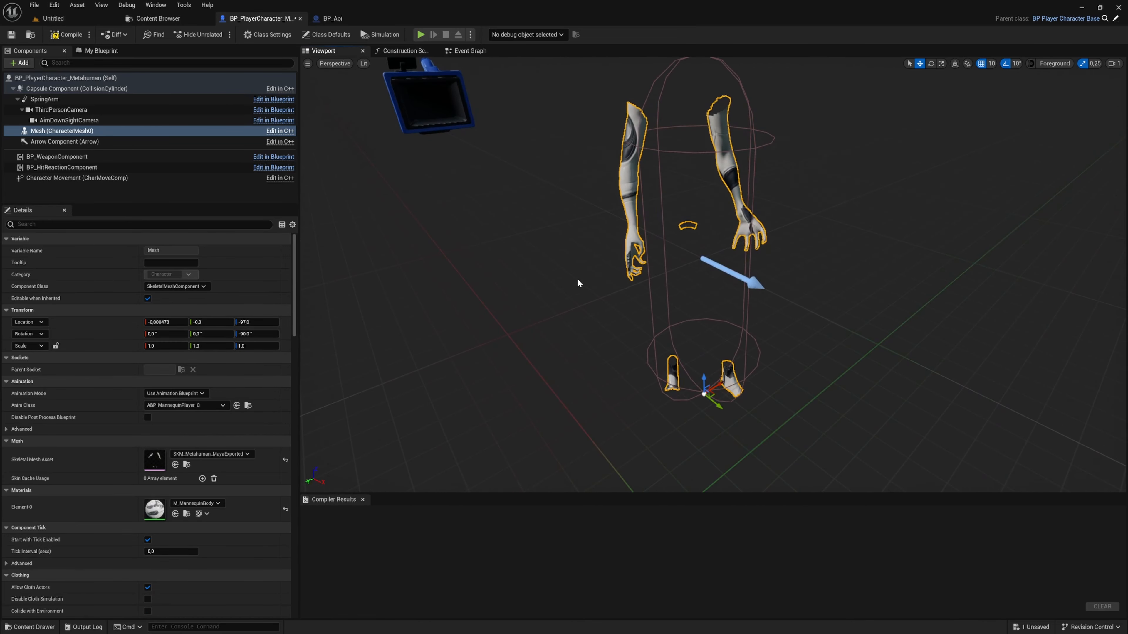
Reset the Mesh's Element 0 material and replace it with the M_BodySynthesized skin material copied from BP_Aoi's Body component.
{"action": "left_click", "coordinate": [285, 510]}
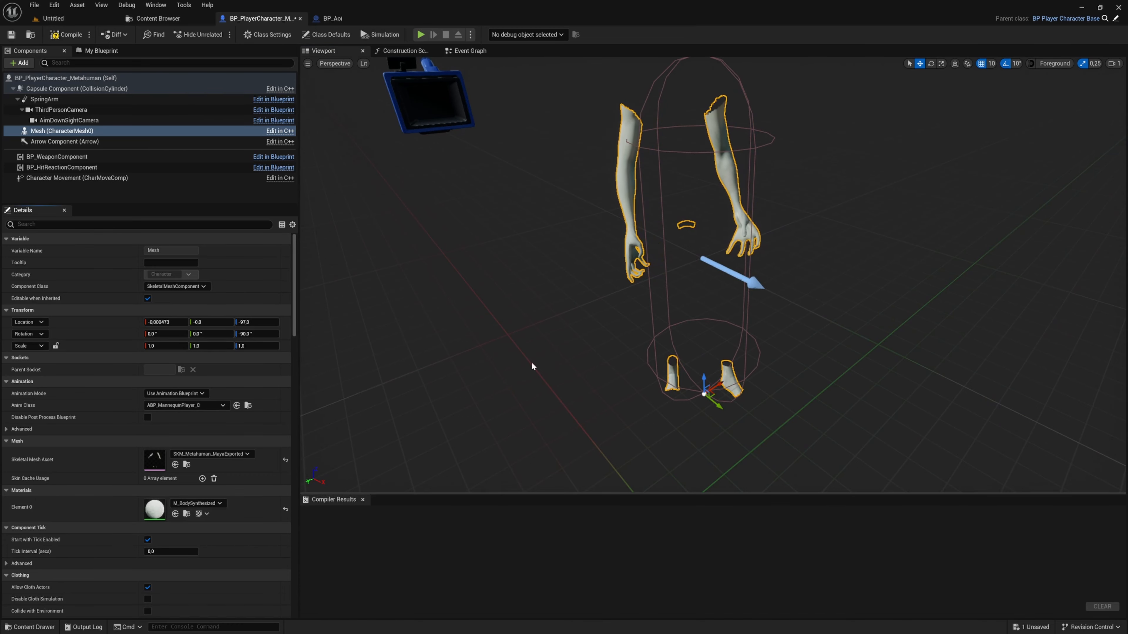
{"action": "left_click_drag", "start_coordinate": [532, 361], "coordinate": [551, 361], "text": "alt"}
{"action": "left_click", "coordinate": [346, 18]}
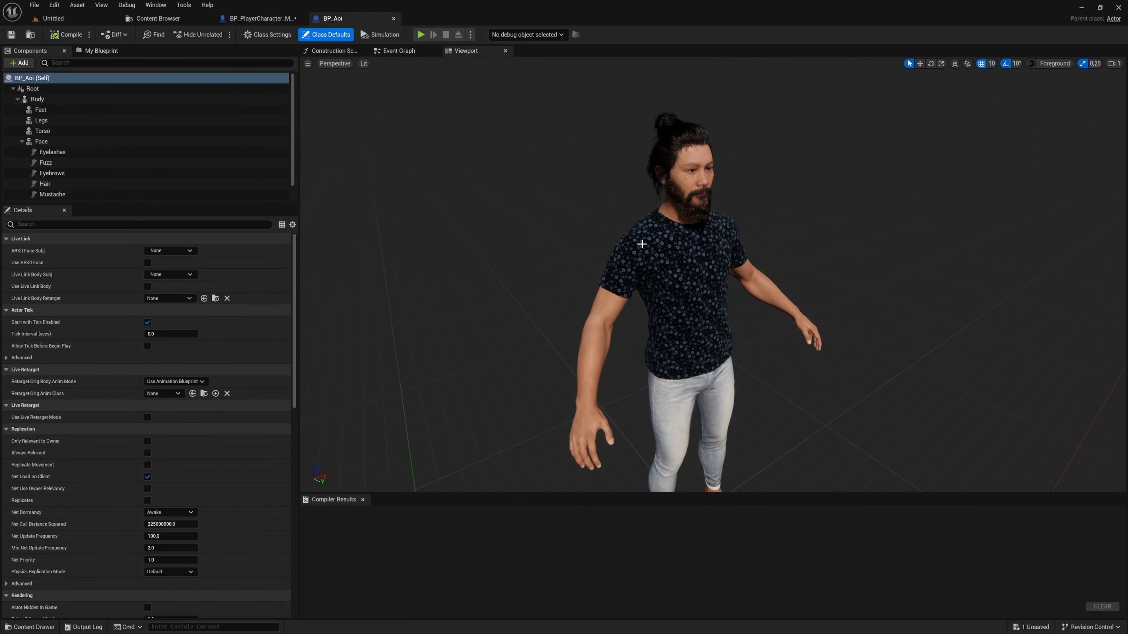
{"action": "left_click", "coordinate": [119, 99]}
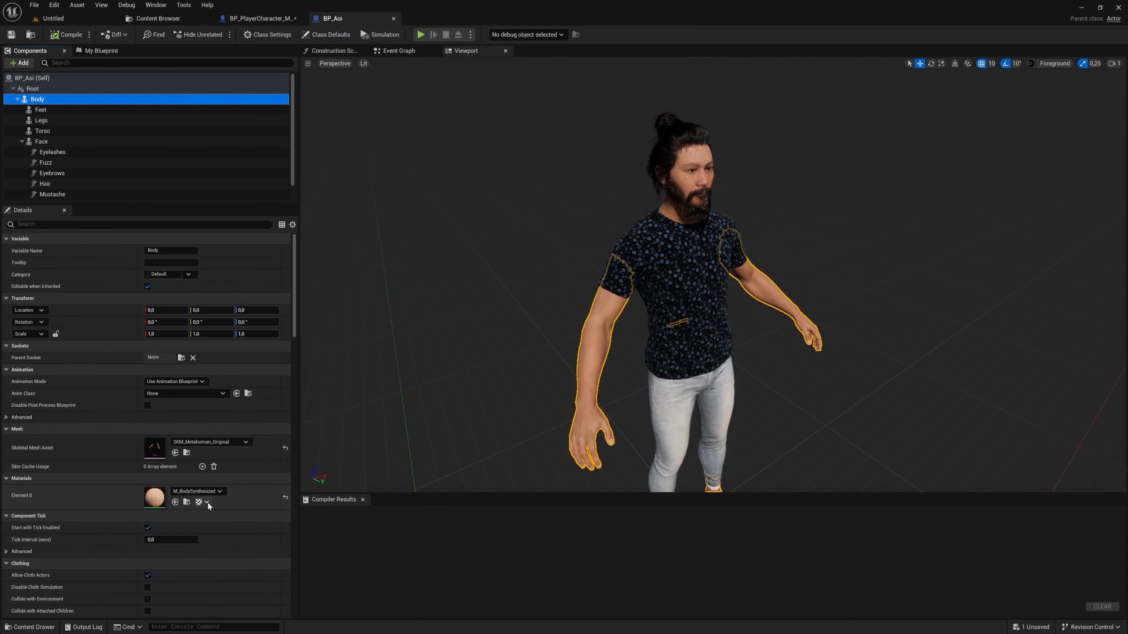
{"action": "right_click", "coordinate": [157, 496]}
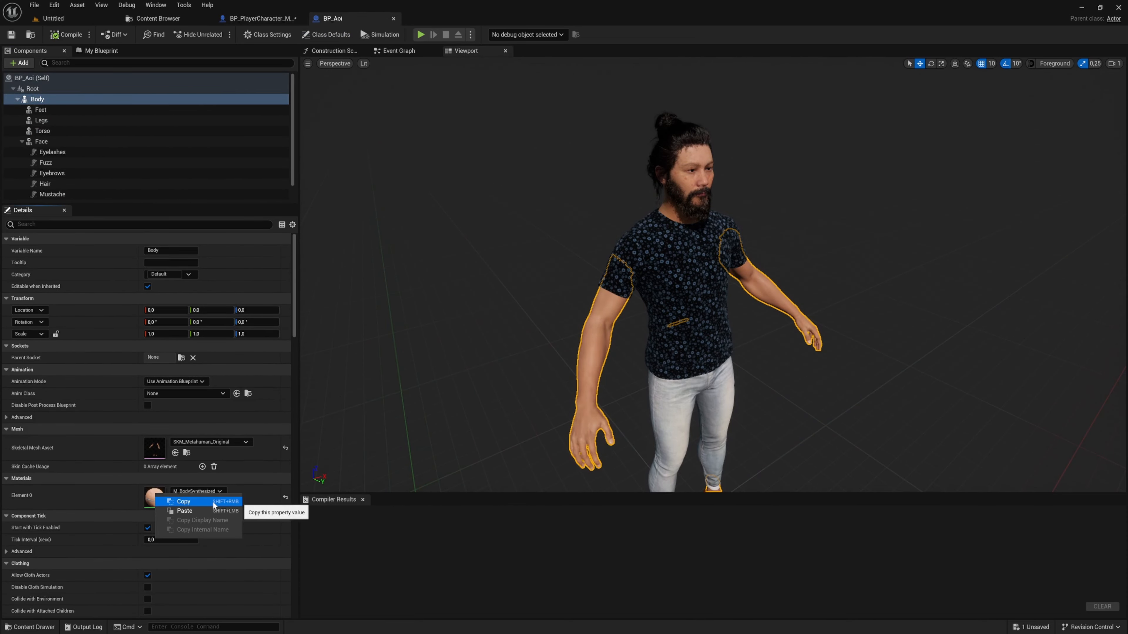
{"action": "left_click", "coordinate": [183, 501]}
{"action": "left_click", "coordinate": [259, 18]}
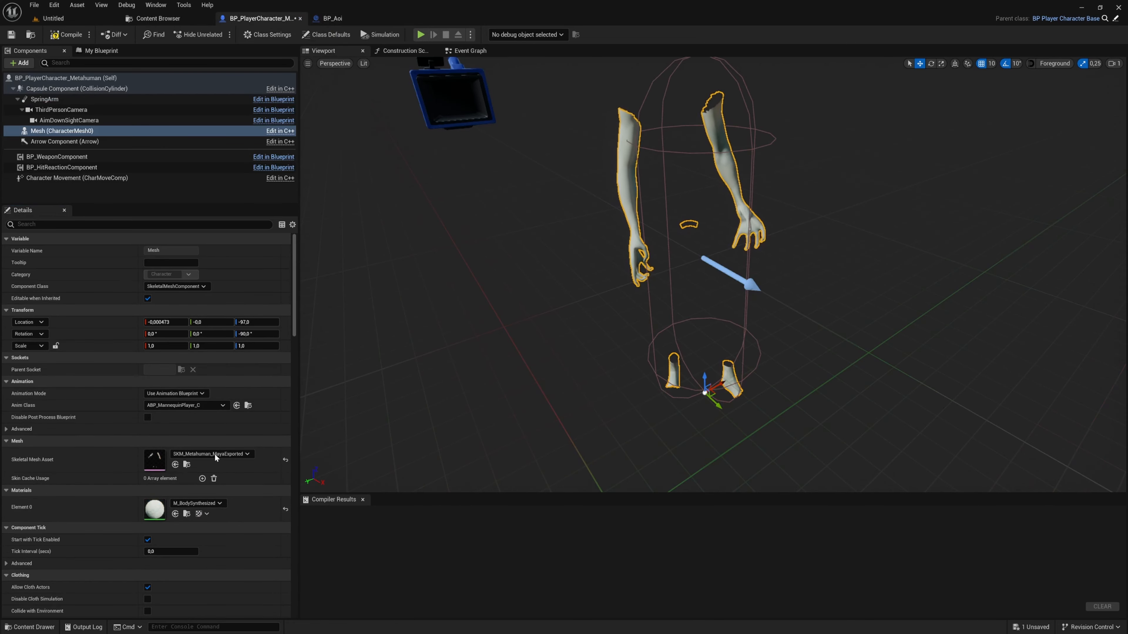
{"action": "right_click", "coordinate": [149, 514]}
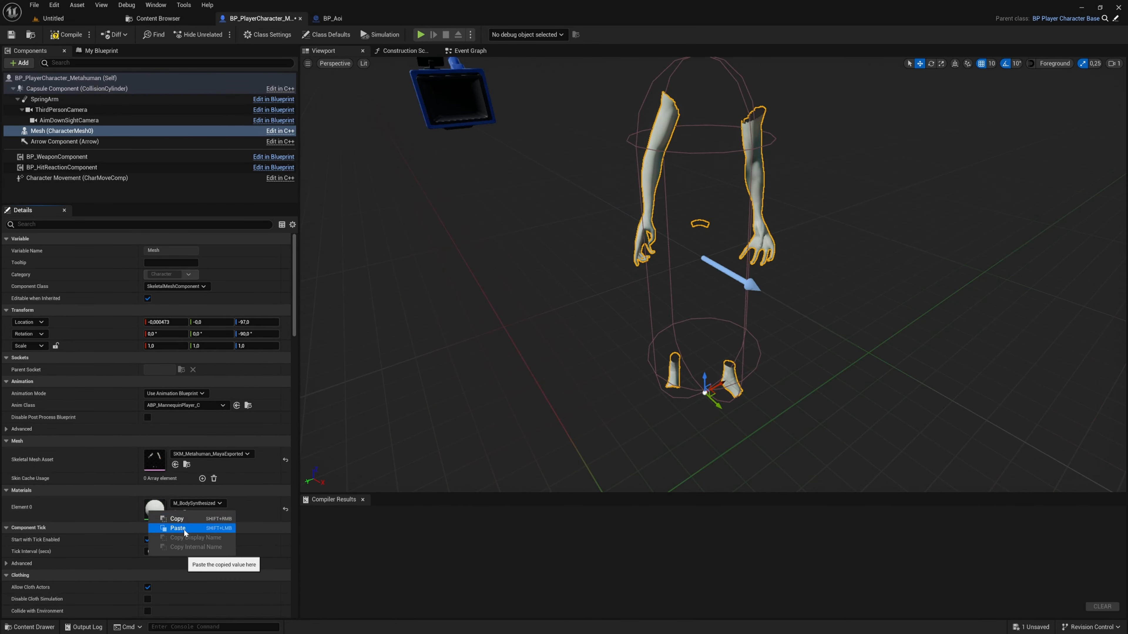
{"action": "left_click", "coordinate": [185, 528]}
{"action": "left_click_drag", "start_coordinate": [588, 331], "coordinate": [613, 331]}
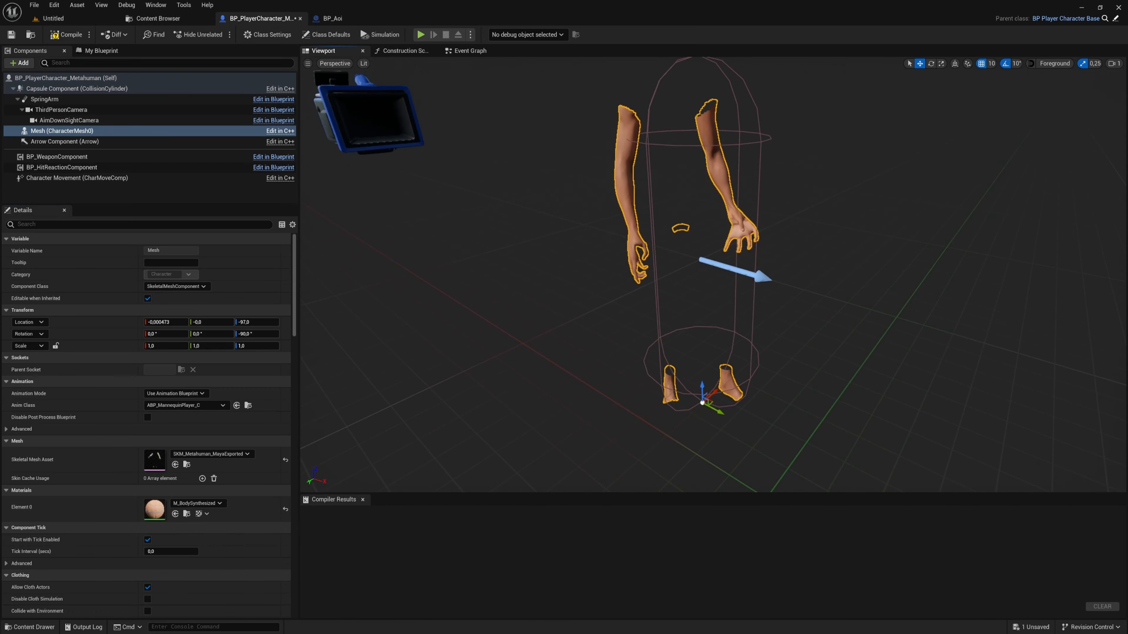
Compile and save the BP_PlayerCharacter_Metahuman Blueprint, and check the animated arms and feet in the viewport.
{"action": "left_click", "coordinate": [66, 36]}
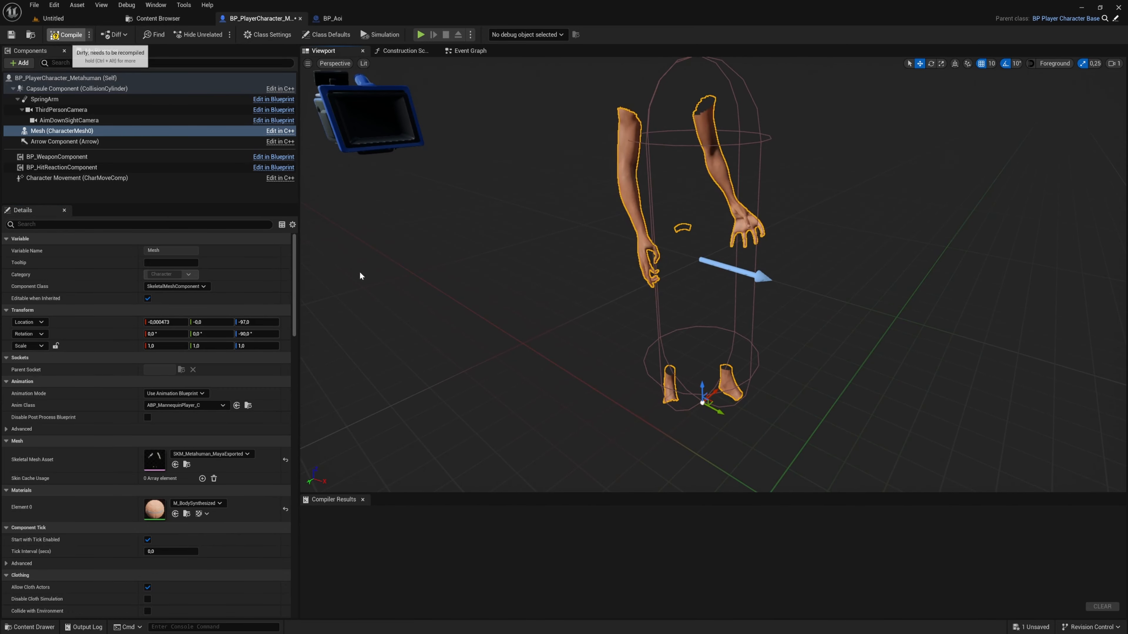
{"action": "key", "text": "ctrl+s"}
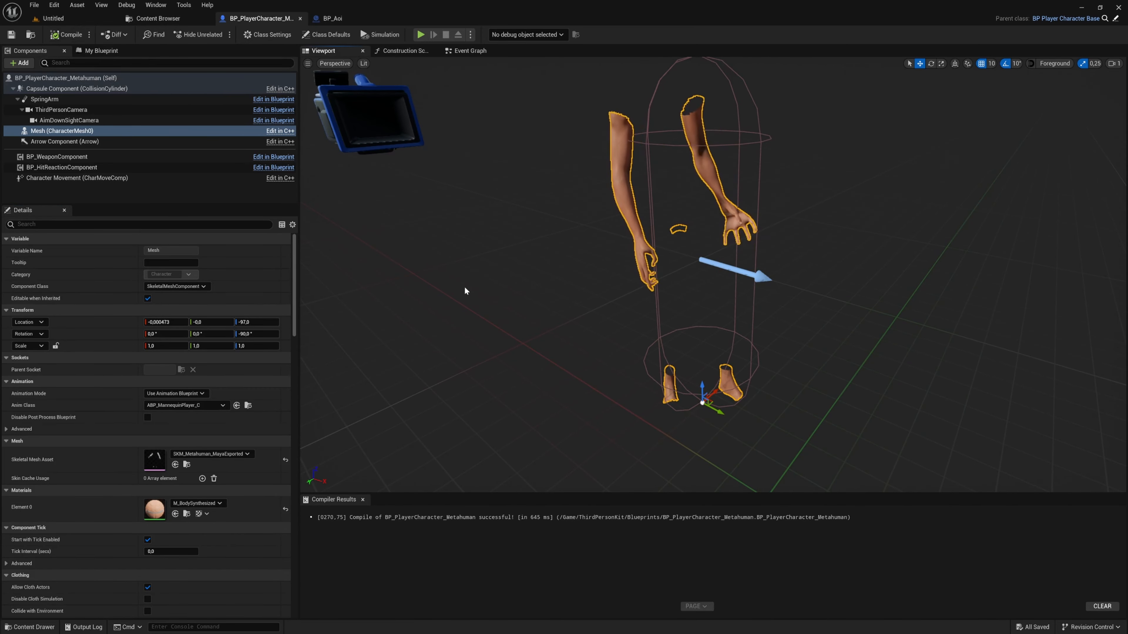
{"action": "left_click_drag", "start_coordinate": [466, 290], "coordinate": [487, 288]}
{"action": "mouse_move", "coordinate": [703, 293]}
{"action": "middle_mouse_down"}
{"action": "mouse_move", "coordinate": [686, 332]}
{"action": "mouse_move", "coordinate": [703, 294]}
{"action": "middle_mouse_up"}
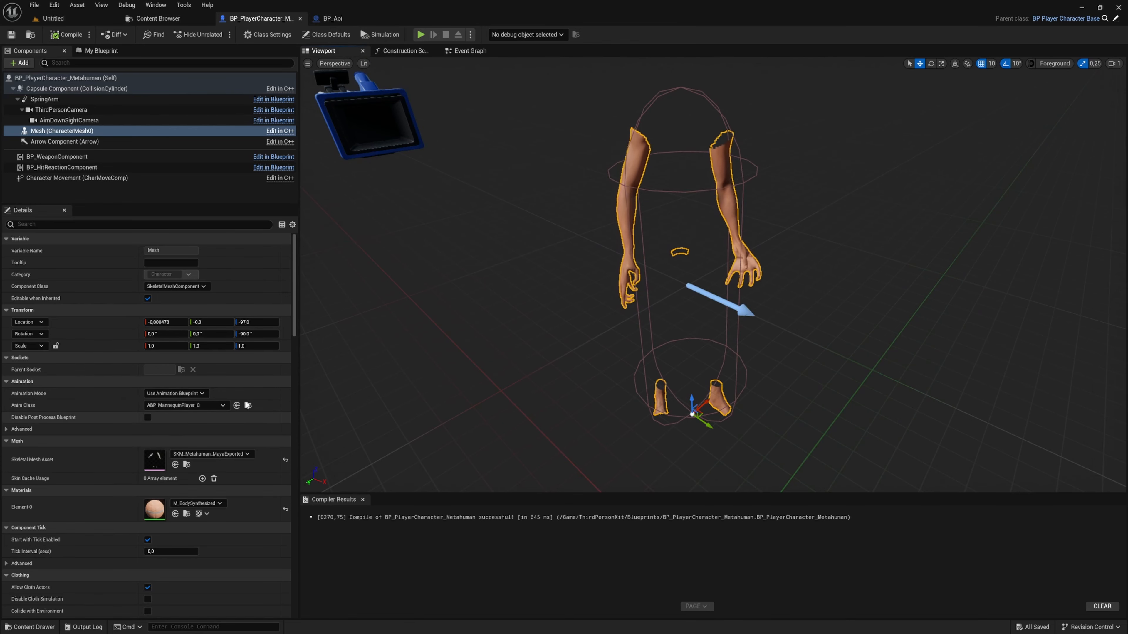
Open the SKM_Metahuman_MayaExported skeletal mesh and show the retargeting options in its skeleton tree.
{"action": "double_click", "coordinate": [154, 460]}
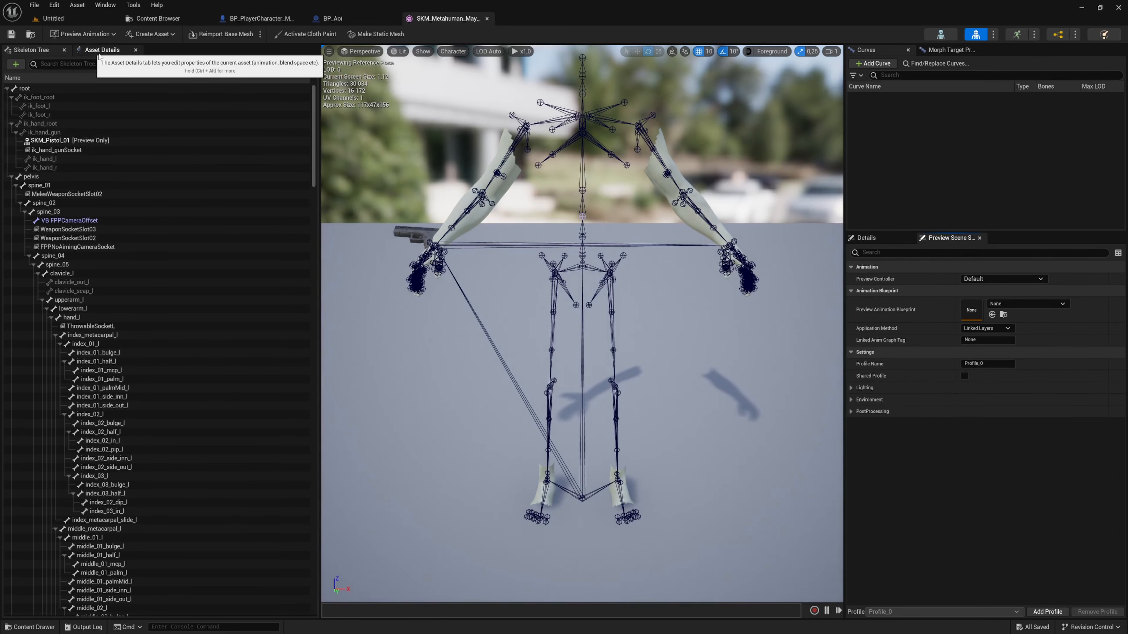
{"action": "left_click", "coordinate": [299, 64]}
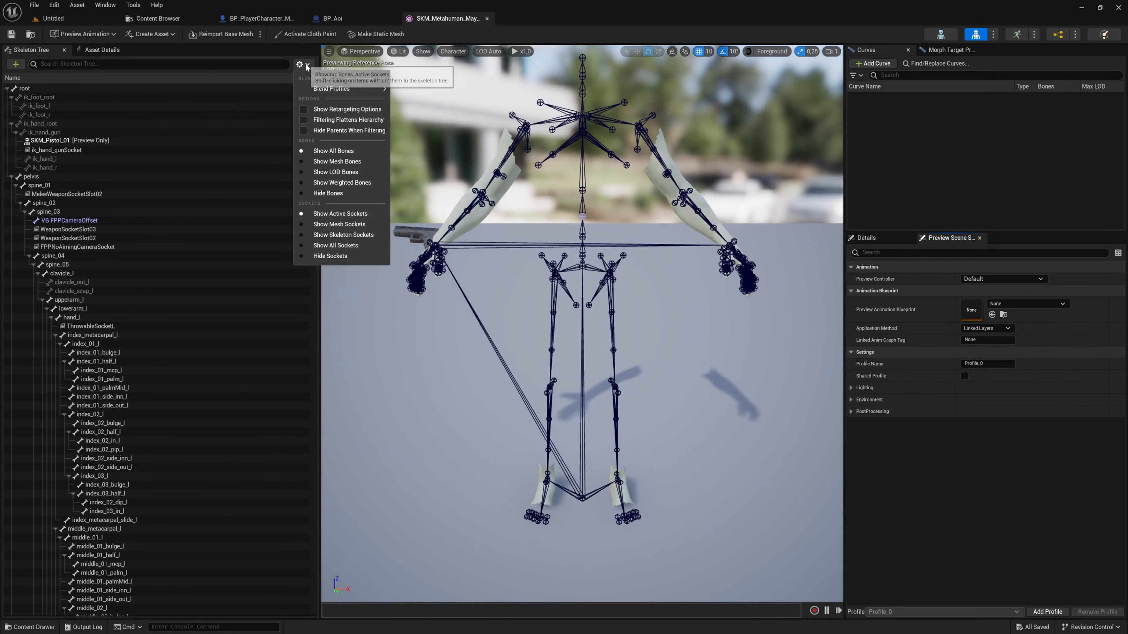
{"action": "left_click", "coordinate": [365, 111]}
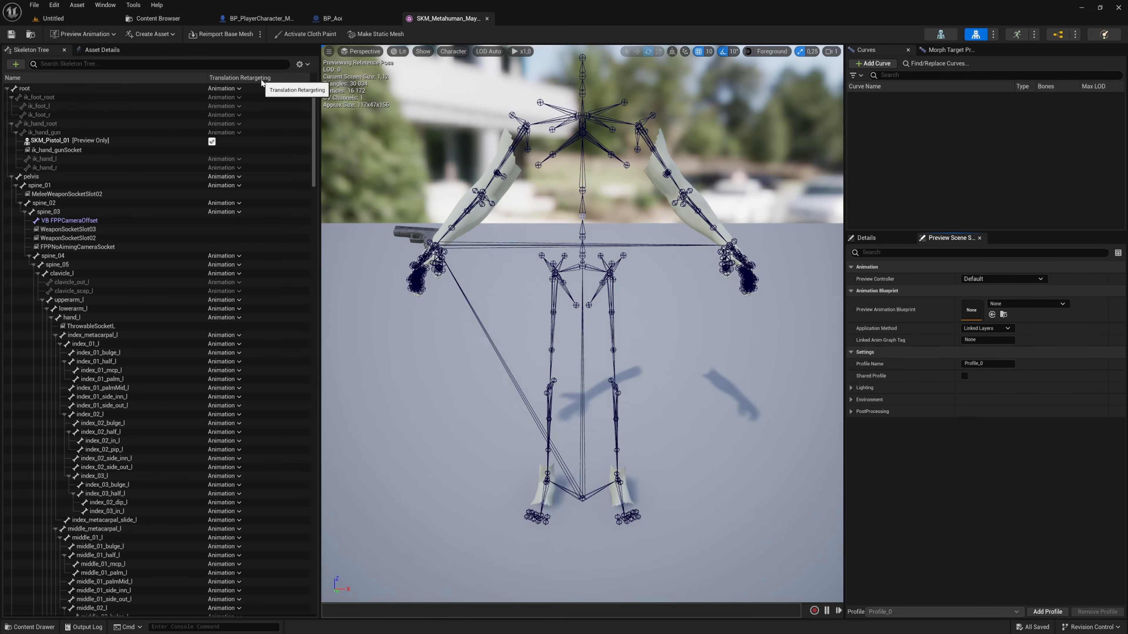
Collapse the spine_01, thigh_l and thigh_r branches and recursively set translation retargeting to Skeleton from the pelvis down.
{"action": "left_click", "coordinate": [145, 187]}
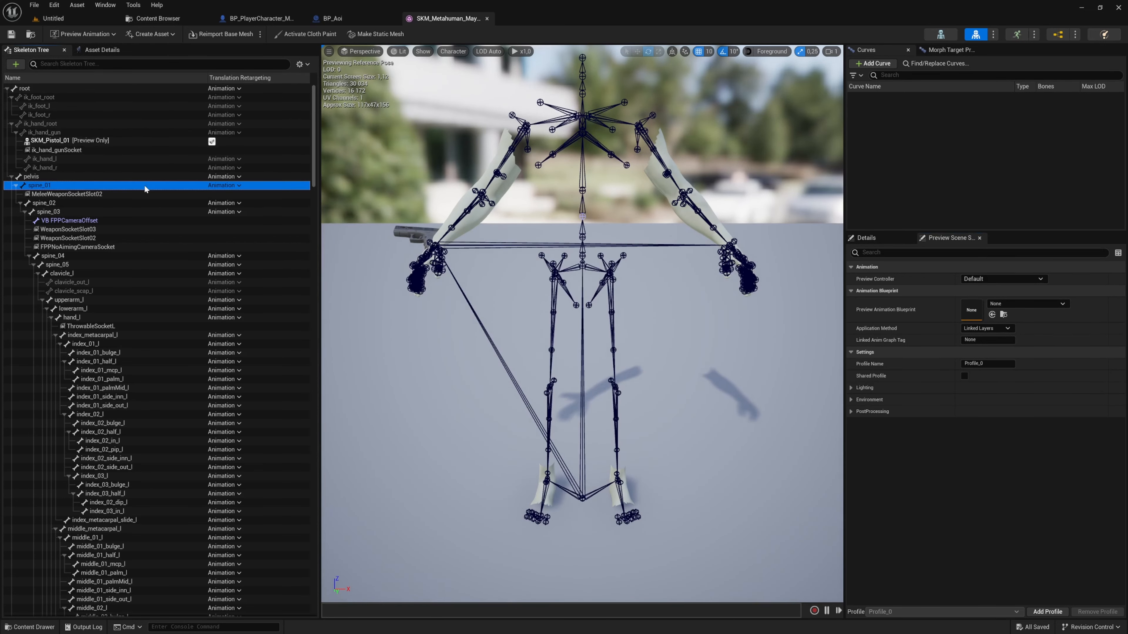
{"action": "left_click", "coordinate": [15, 185]}
{"action": "left_click", "coordinate": [16, 195]}
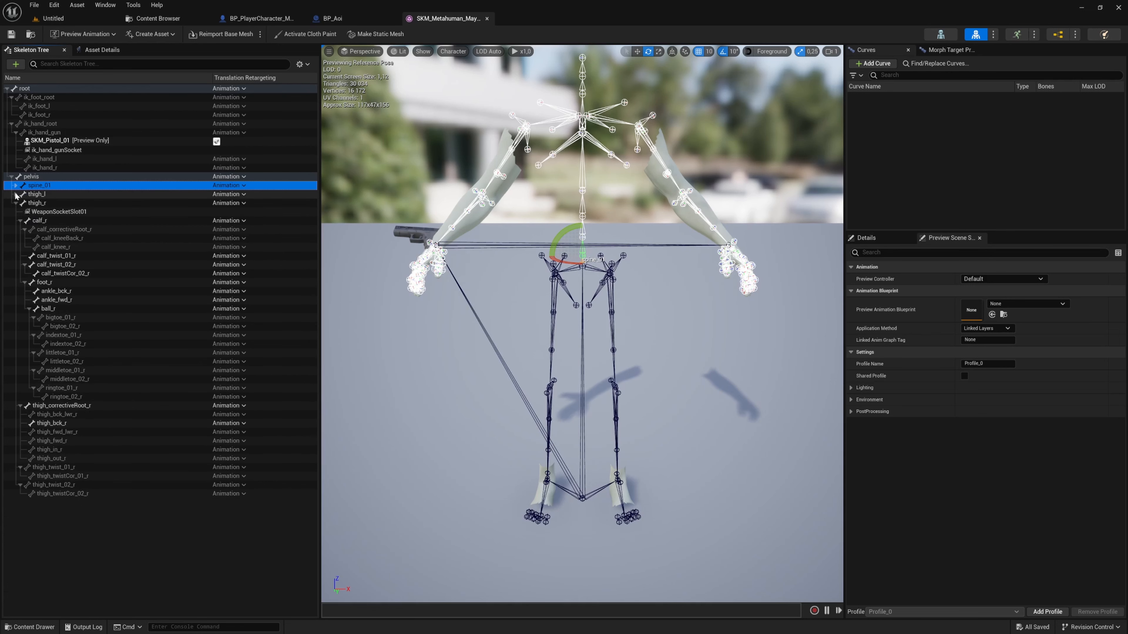
{"action": "left_click", "coordinate": [17, 203]}
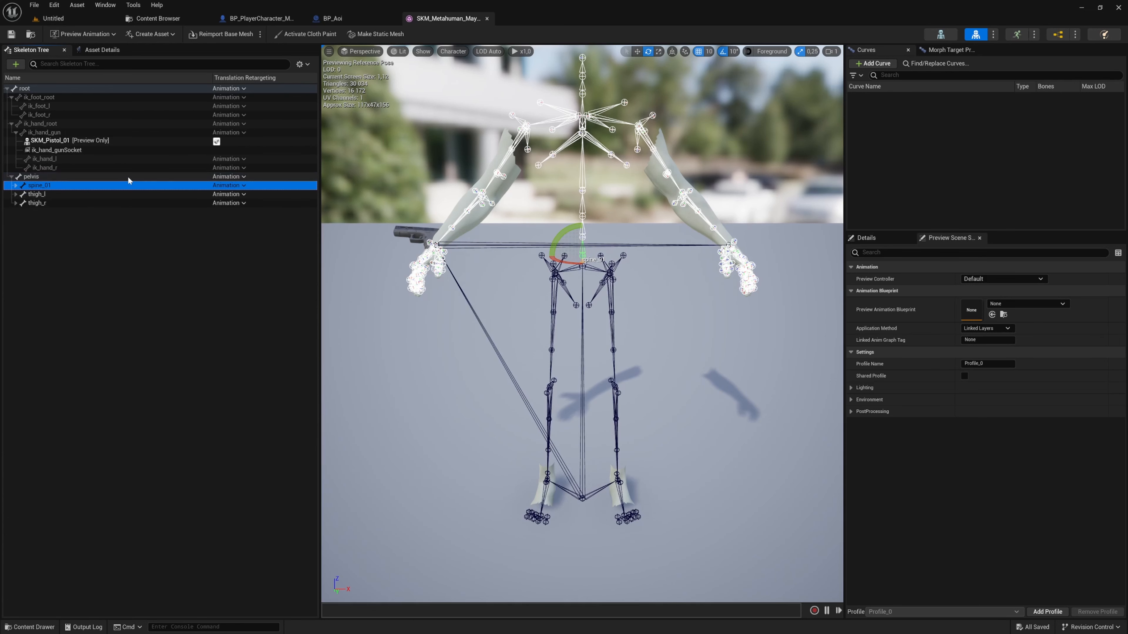
{"action": "left_click", "coordinate": [187, 177]}
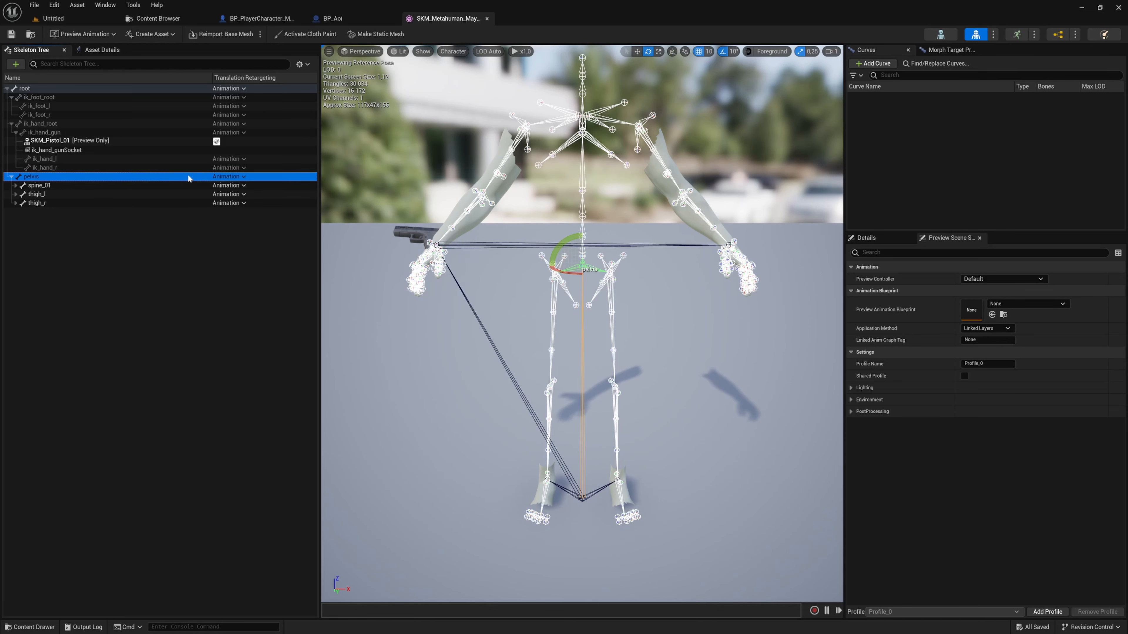
{"action": "right_click", "coordinate": [188, 176]}
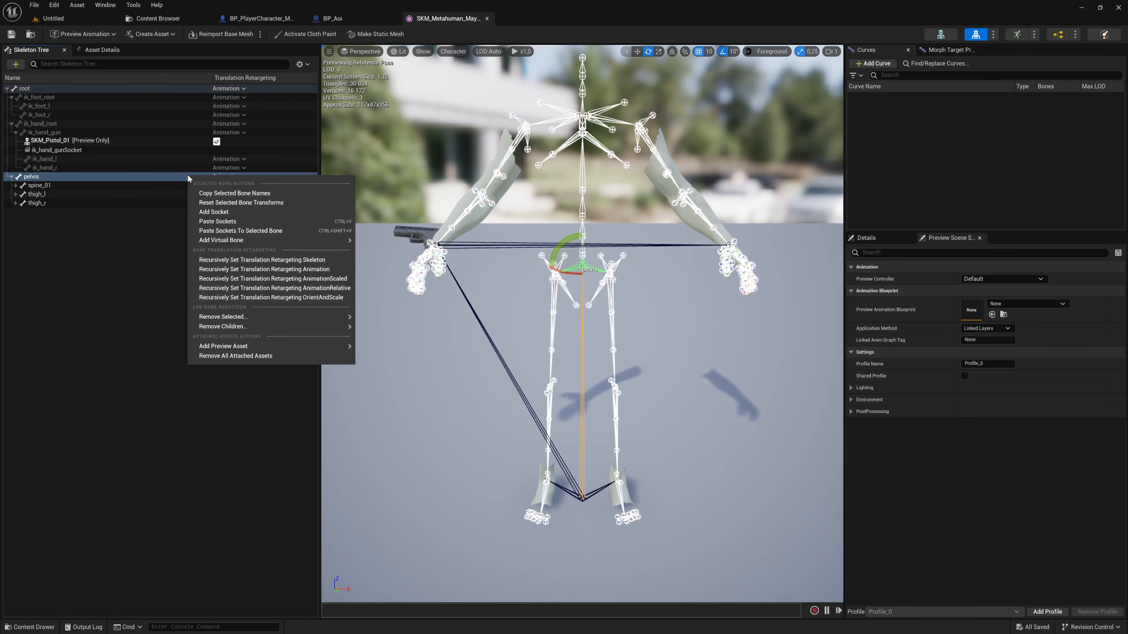
{"action": "left_click", "coordinate": [334, 262]}
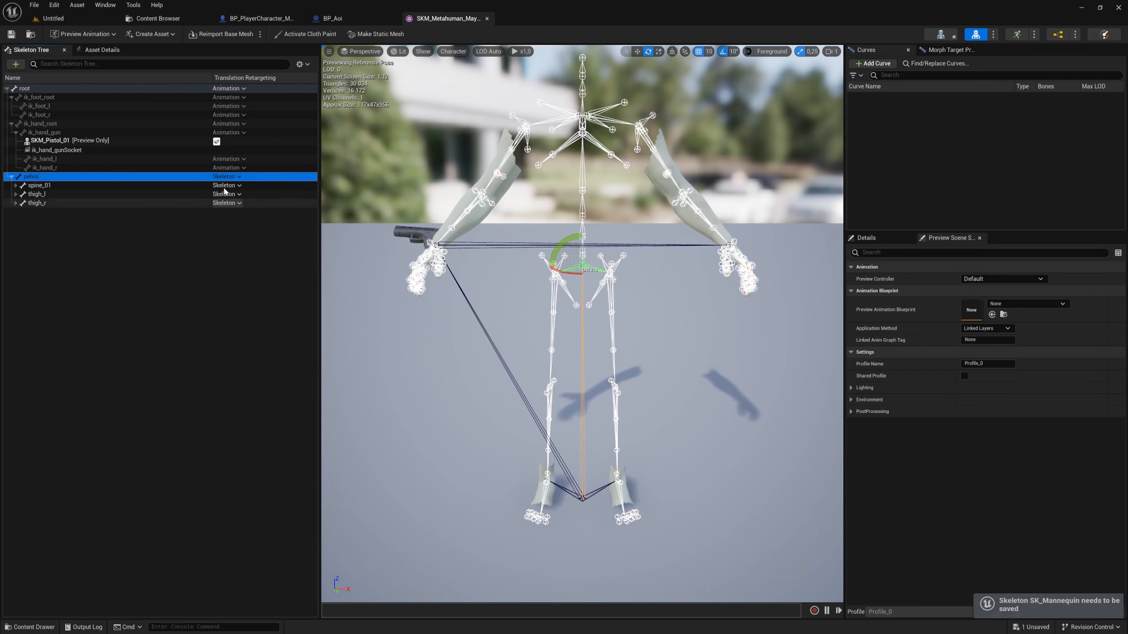
Set the translation retargeting of the pelvis bone alone to Animation.
{"action": "left_click", "coordinate": [173, 185]}
{"action": "left_click", "coordinate": [191, 177]}
{"action": "left_click", "coordinate": [239, 176]}
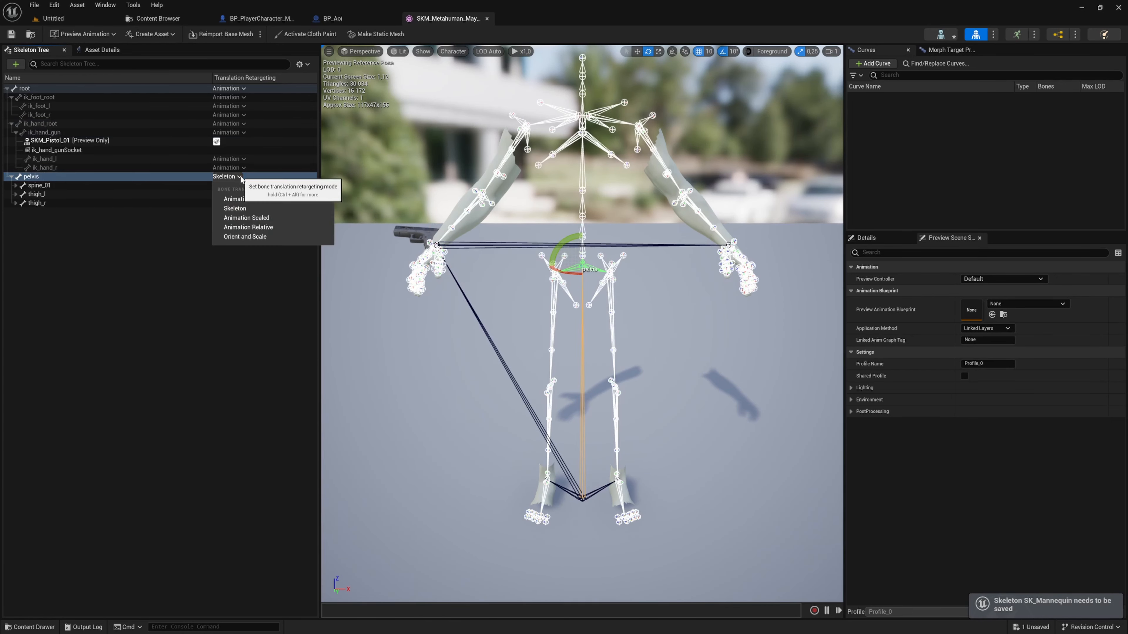
{"action": "left_click", "coordinate": [263, 199]}
{"action": "left_click", "coordinate": [215, 264]}
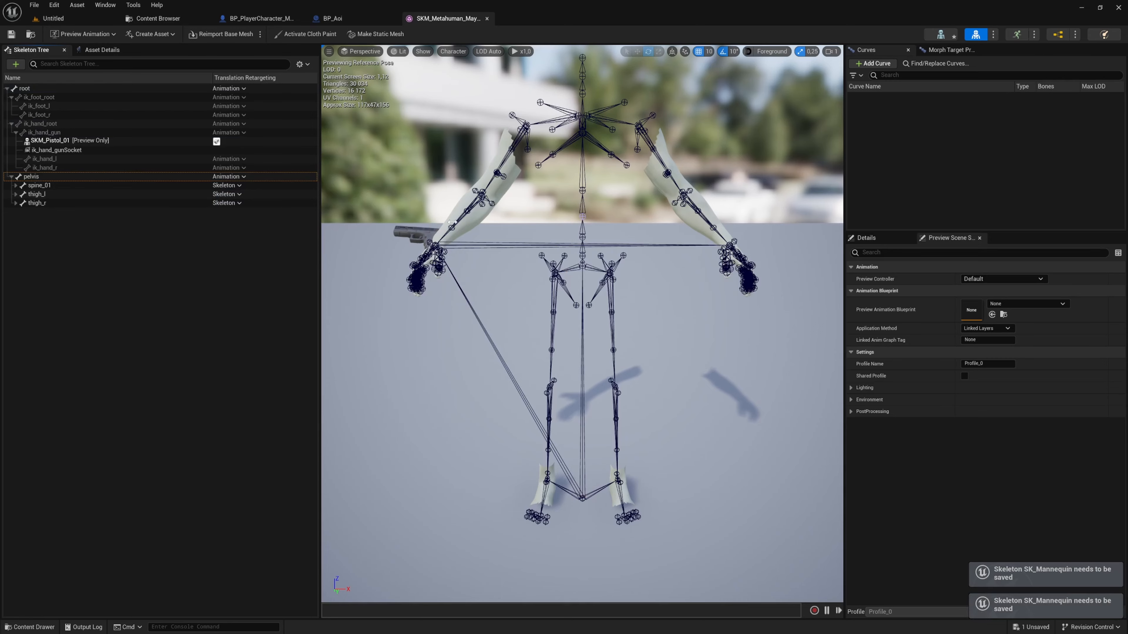
Open the SK_Mannequin skeleton, save it, and return to BP_PlayerCharacter_Metahuman to check the mesh's pose.
{"action": "left_click", "coordinate": [940, 34]}
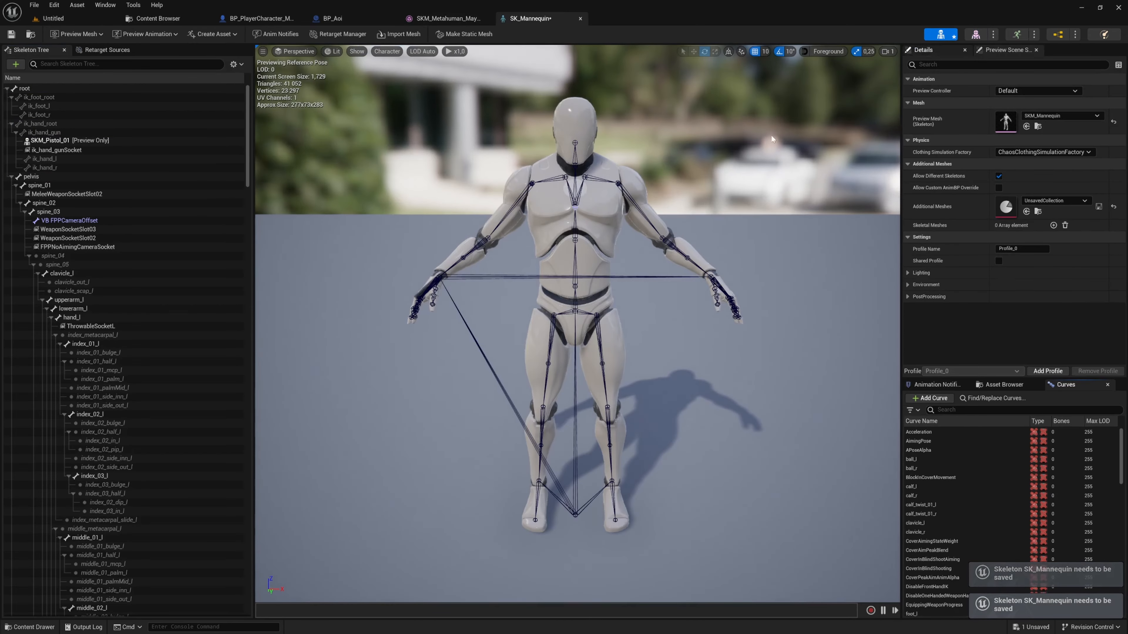
{"action": "left_click", "coordinate": [446, 18]}
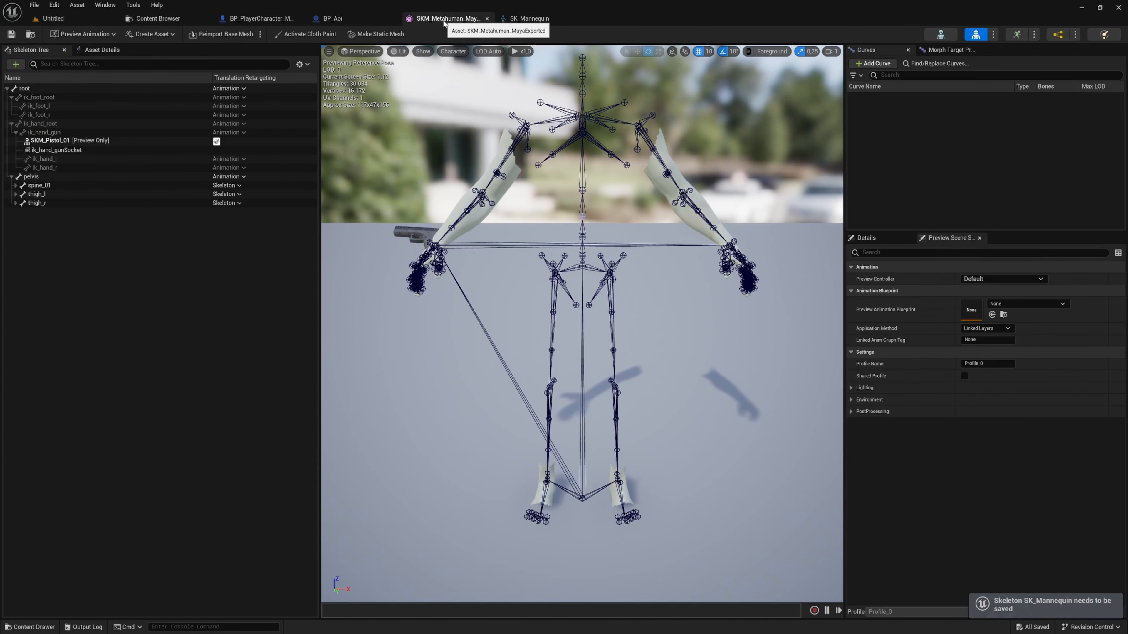
{"action": "left_click", "coordinate": [260, 19]}
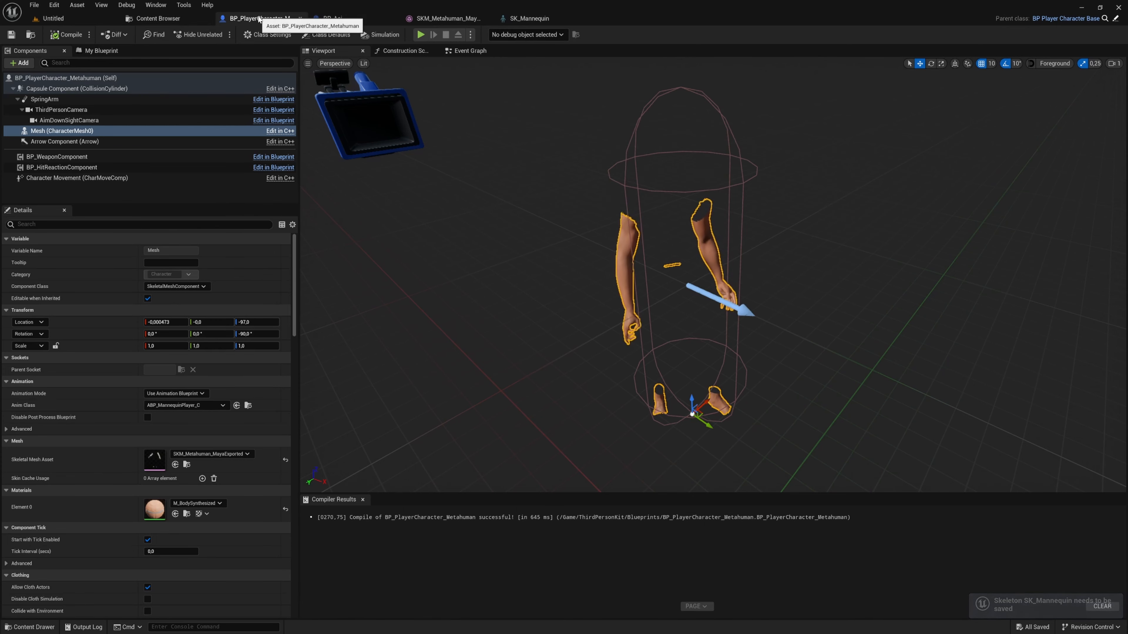
{"action": "left_click_drag", "start_coordinate": [623, 254], "coordinate": [624, 267], "text": "alt"}
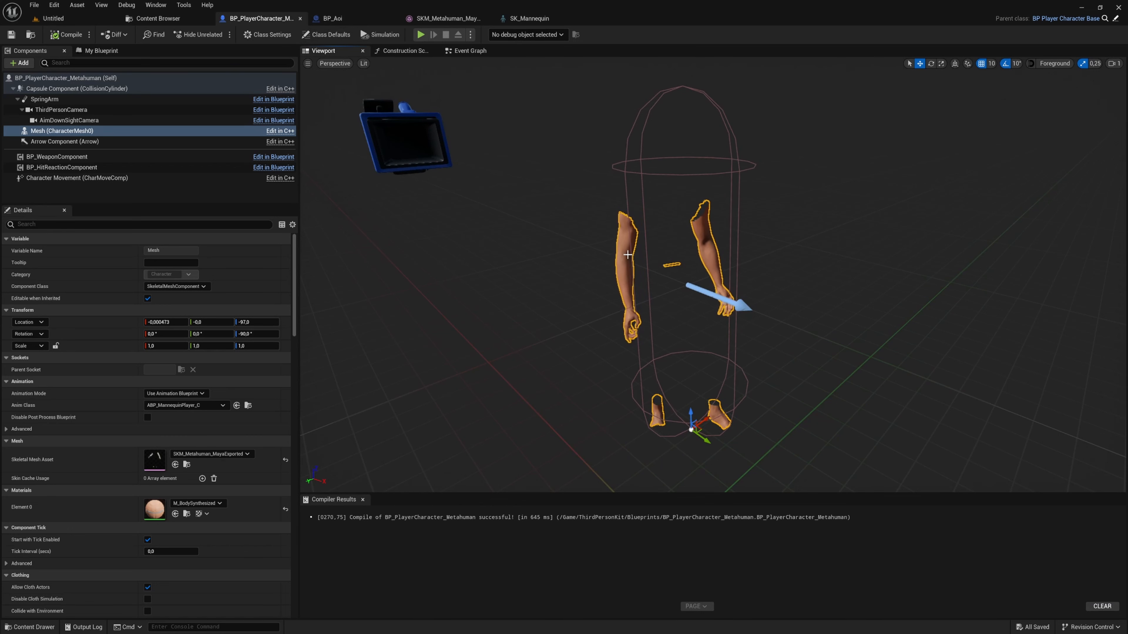
Copy the Feet, Legs and Torso components from BP_Aoi and paste them into BP_PlayerCharacter_Metahuman with its Mesh component selected.
{"action": "left_click", "coordinate": [358, 15]}
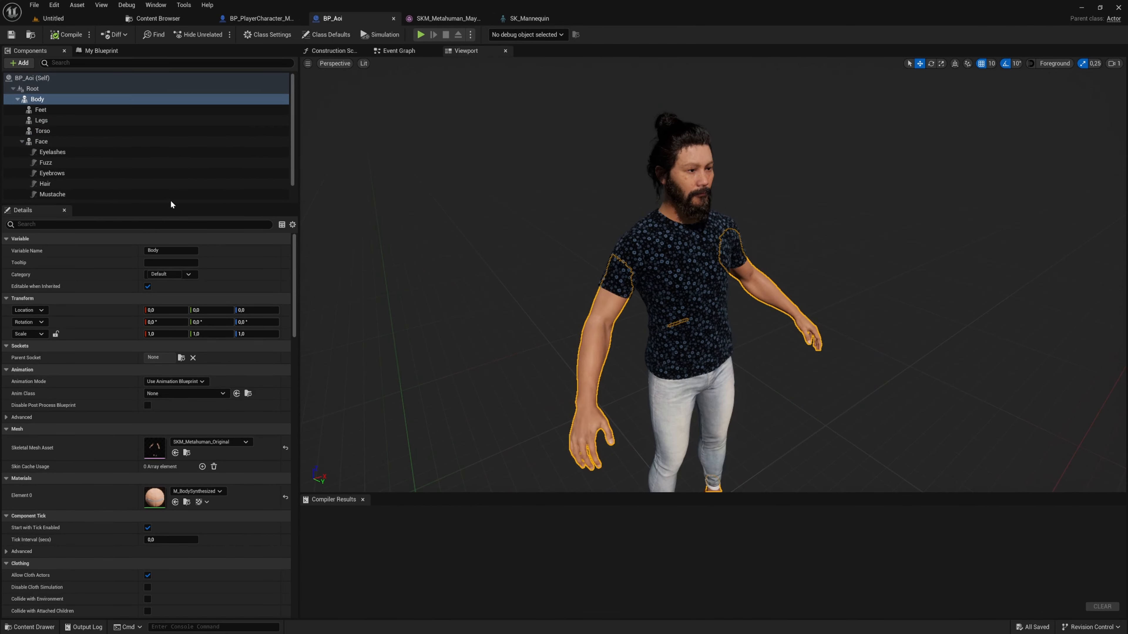
{"action": "left_click_drag", "start_coordinate": [176, 204], "coordinate": [172, 261]}
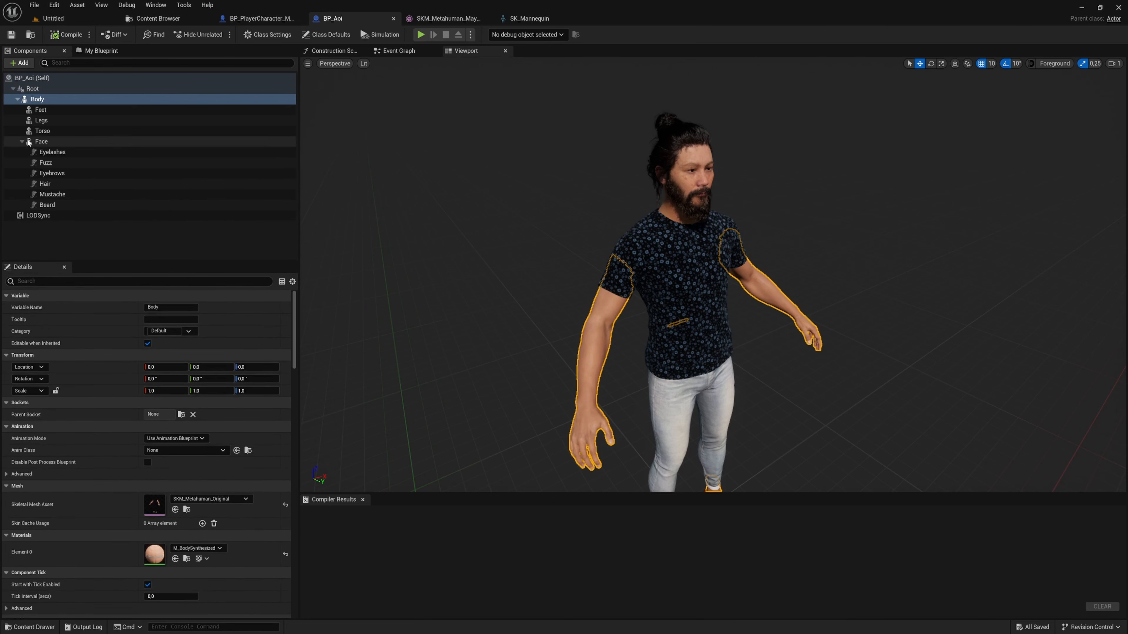
{"action": "left_click", "coordinate": [67, 110]}
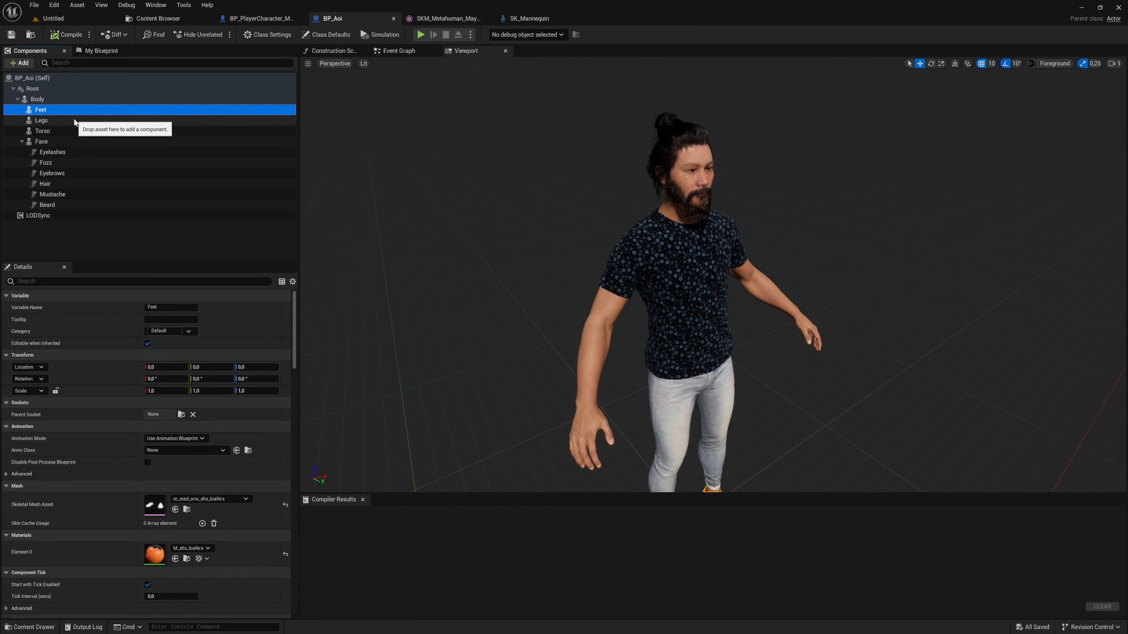
{"action": "left_click", "coordinate": [74, 120]}
{"action": "left_click", "coordinate": [81, 112]}
{"action": "left_click", "coordinate": [75, 122], "text": "ctrl"}
{"action": "left_click", "coordinate": [75, 132], "text": "ctrl"}
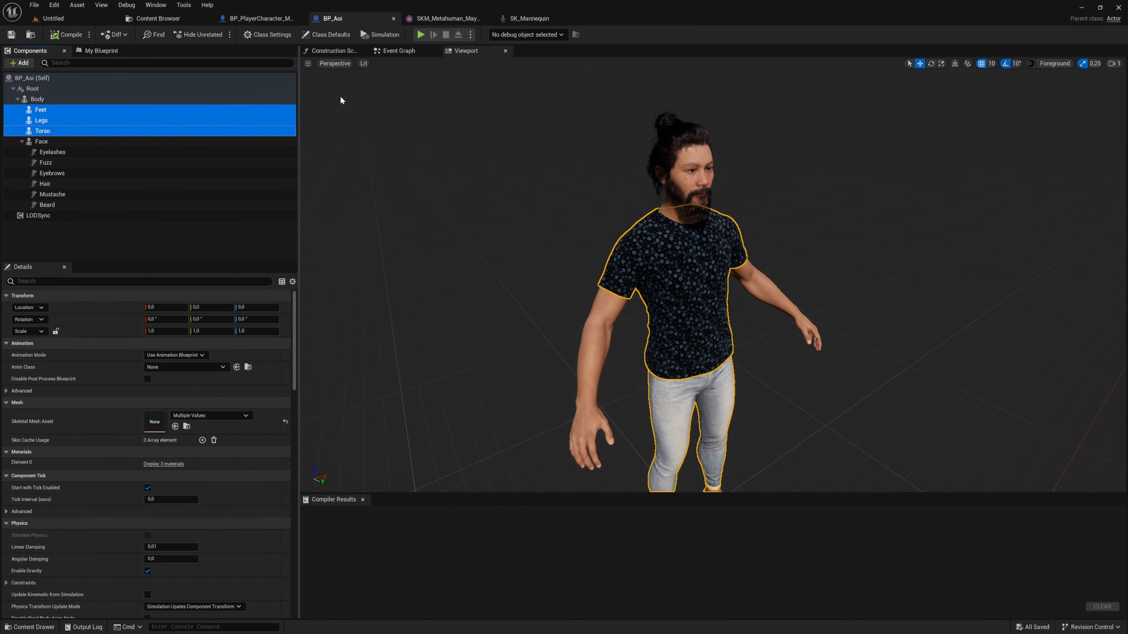
{"action": "left_click", "coordinate": [123, 112]}
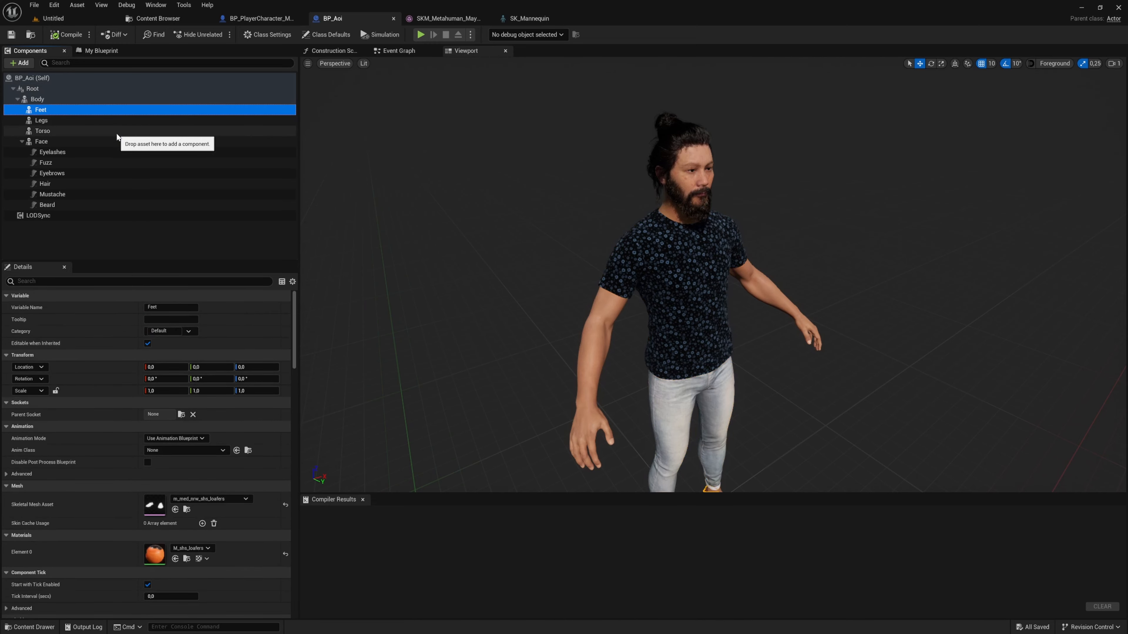
{"action": "left_click", "coordinate": [118, 134], "text": "shift"}
{"action": "left_click", "coordinate": [261, 18]}
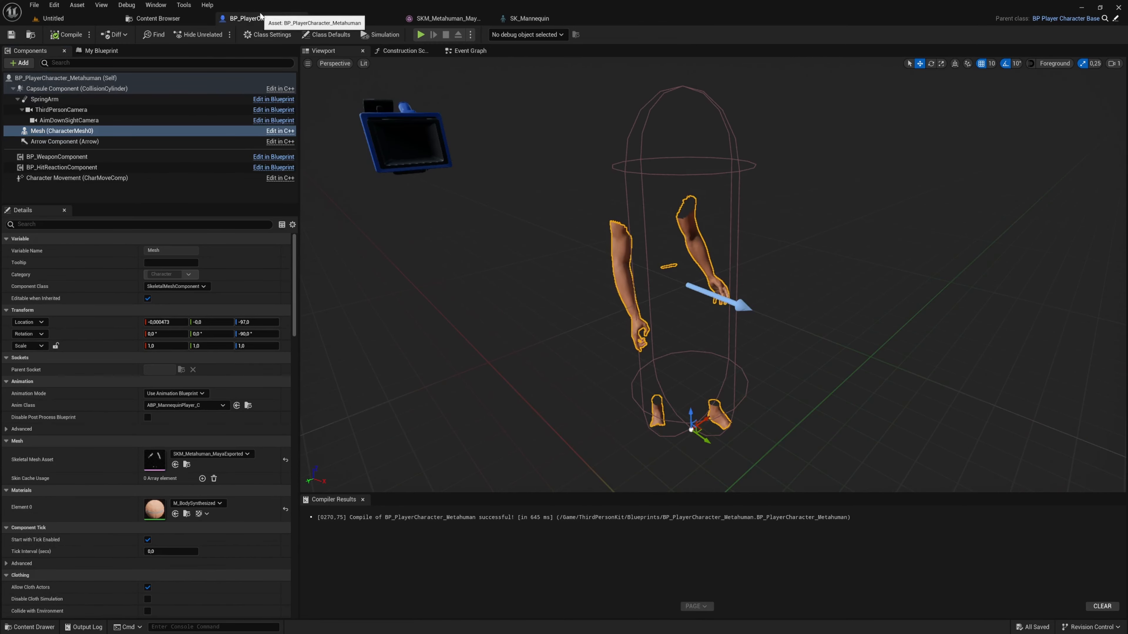
{"action": "left_click", "coordinate": [92, 132]}
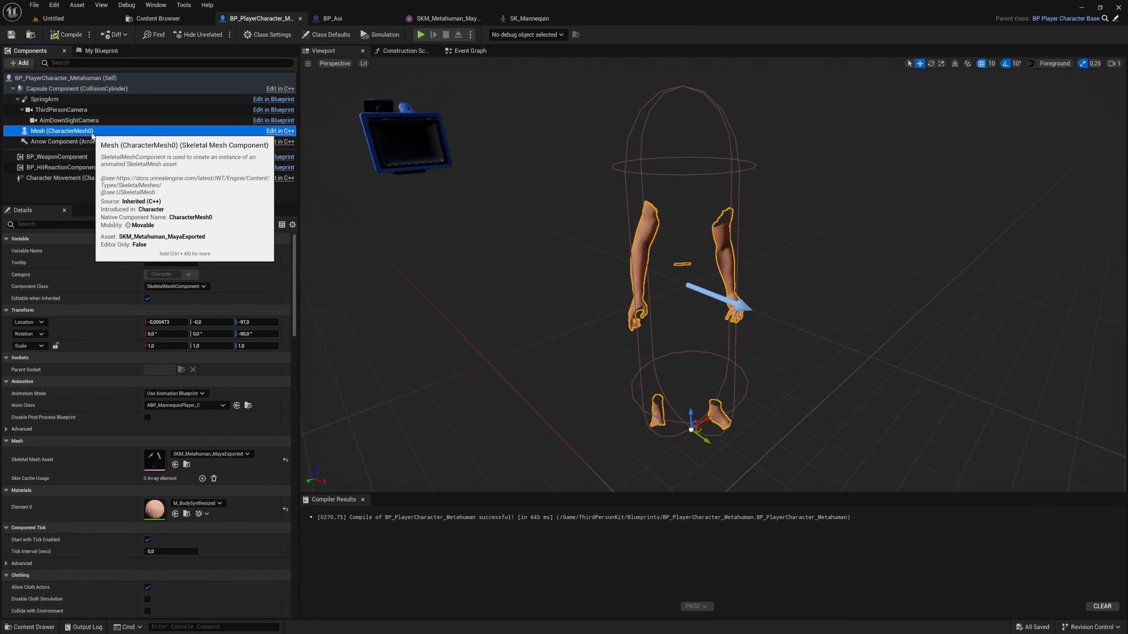
{"action": "key", "text": "ctrl+v"}
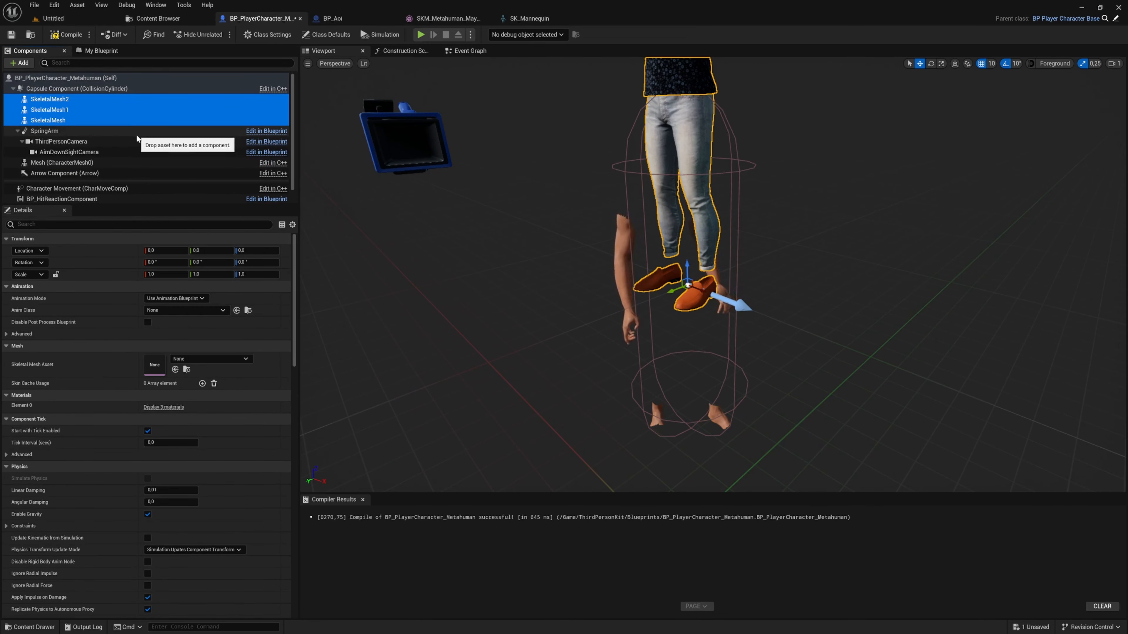
Check the three pasted skeletal mesh components, delete them all, and compile the blueprint.
{"action": "left_click", "coordinate": [64, 120]}
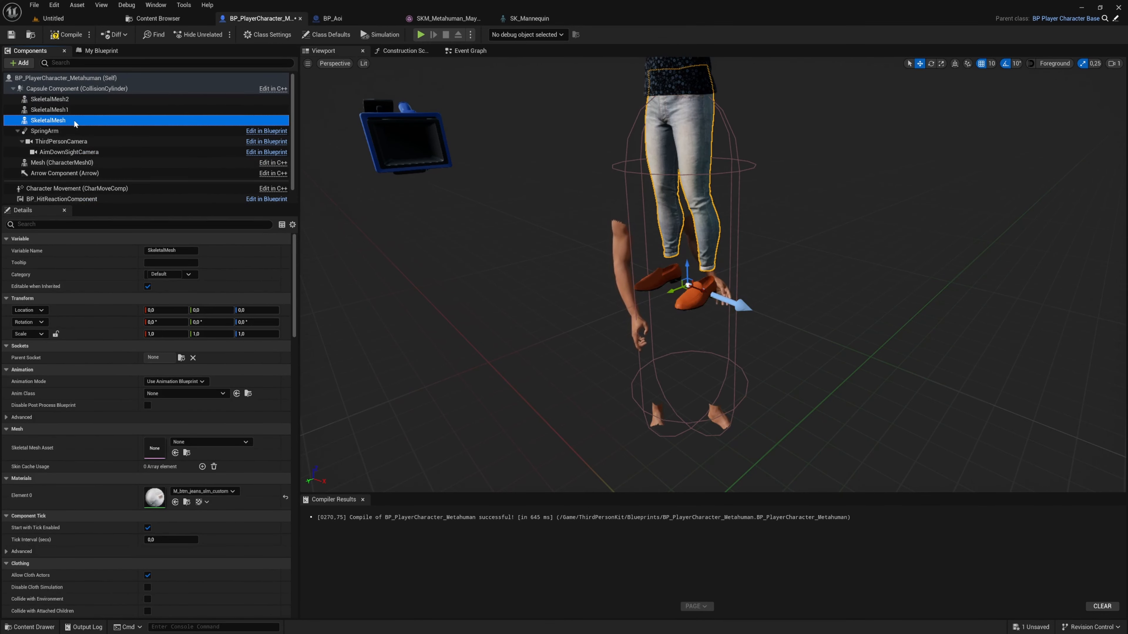
{"action": "left_click", "coordinate": [68, 99]}
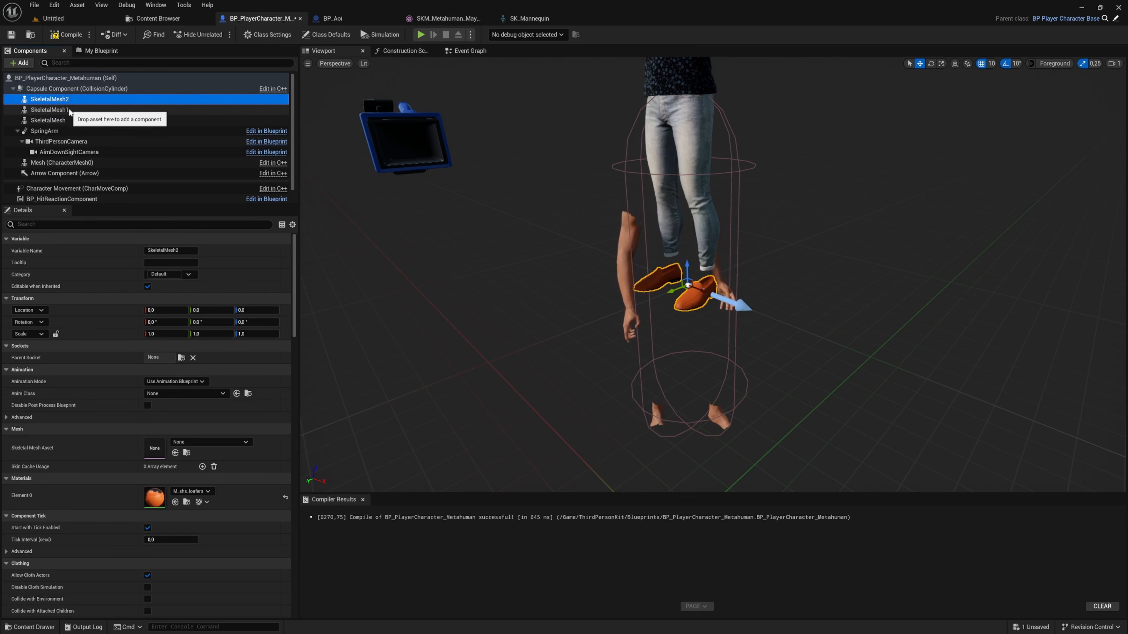
{"action": "left_click", "coordinate": [68, 110], "text": "ctrl"}
{"action": "left_click", "coordinate": [67, 120], "text": "ctrl"}
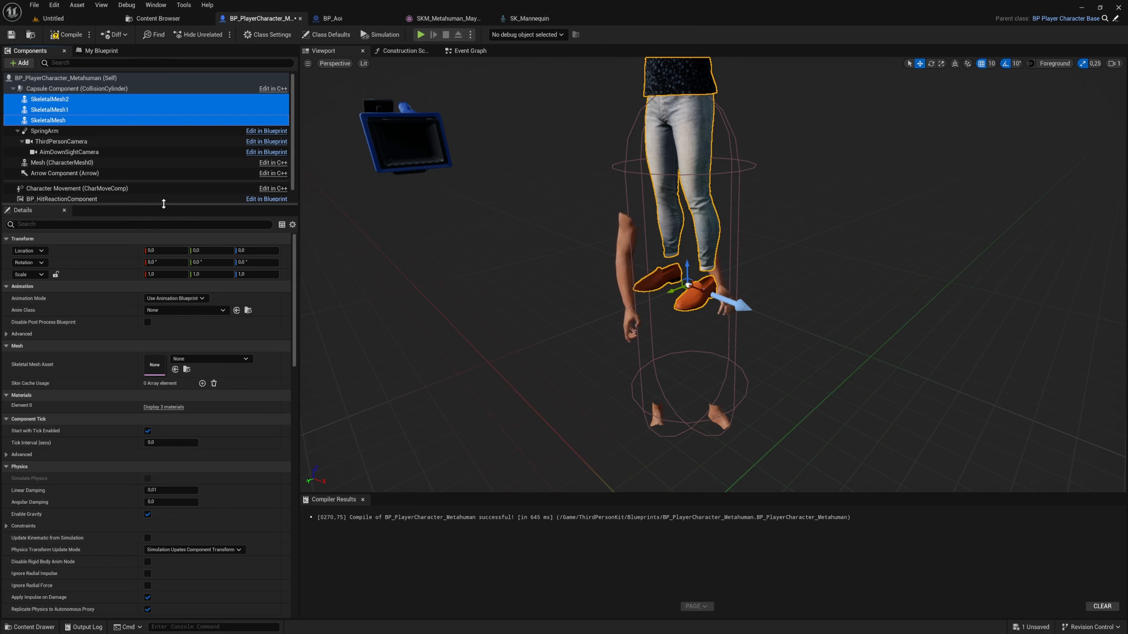
{"action": "left_click_drag", "start_coordinate": [163, 203], "coordinate": [164, 237]}
{"action": "left_click", "coordinate": [128, 120]}
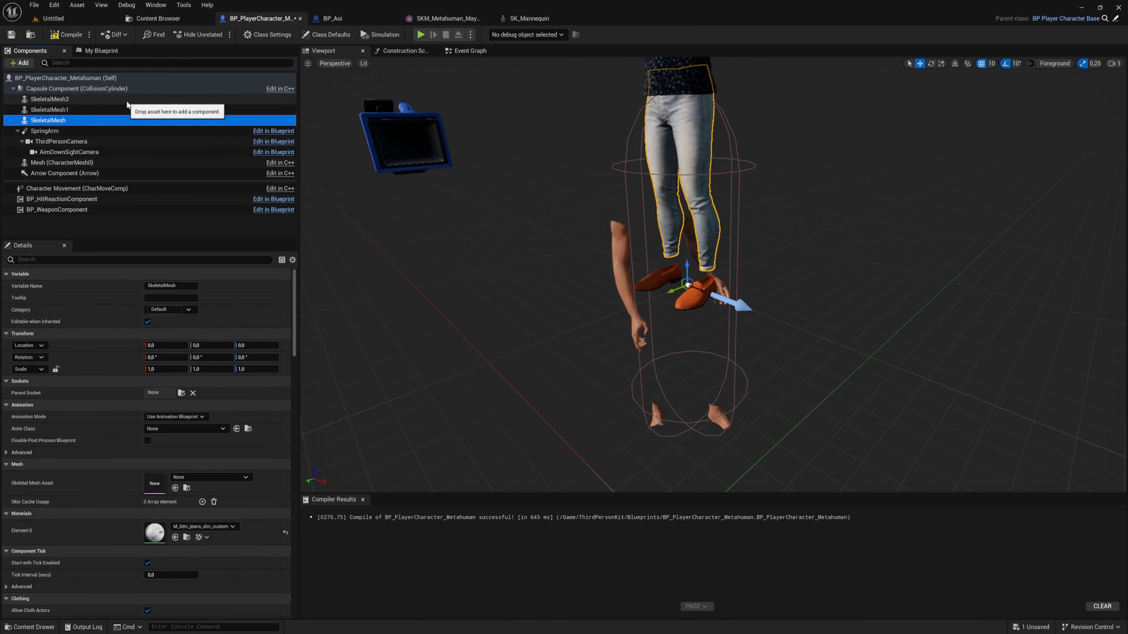
{"action": "left_click", "coordinate": [127, 104], "text": "shift"}
{"action": "key", "text": "Delete"}
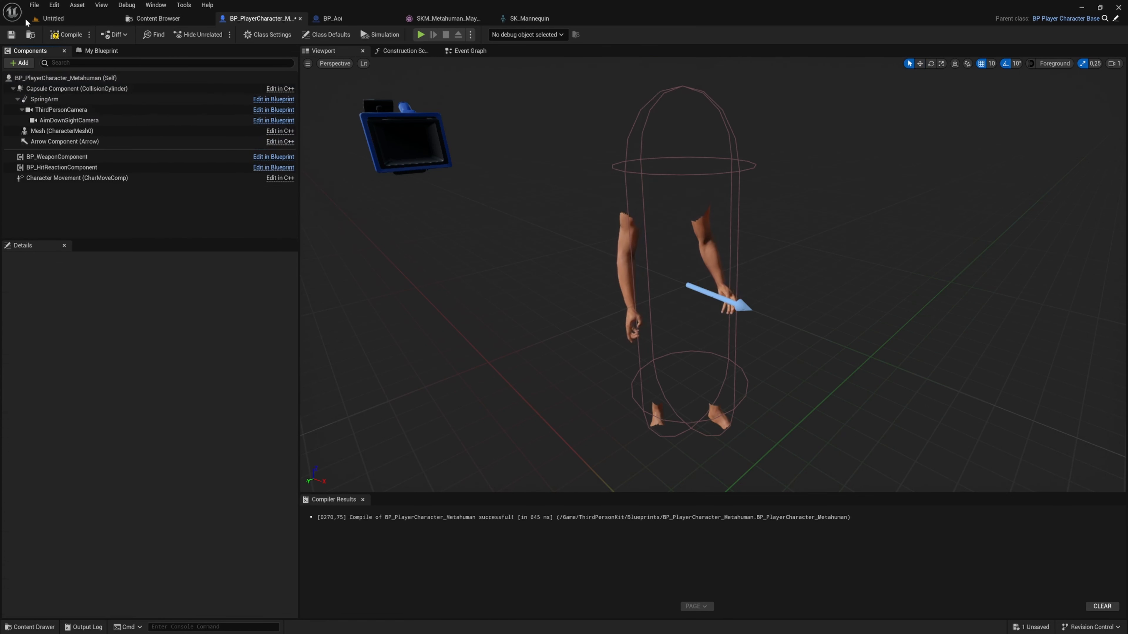
{"action": "key", "text": "F7"}
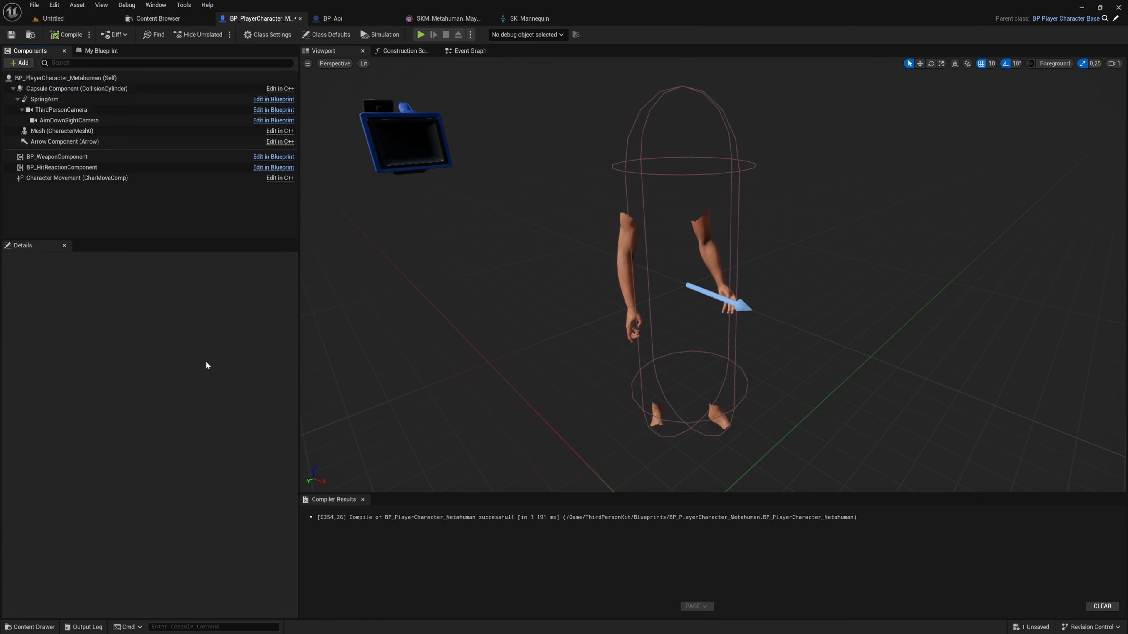
Copy Feet, Legs and Torso from BP_Aoi again, paste them into BP_PlayerCharacter_Metahuman and attach them to its Mesh component.
{"action": "left_click", "coordinate": [351, 18]}
{"action": "left_click", "coordinate": [108, 151]}
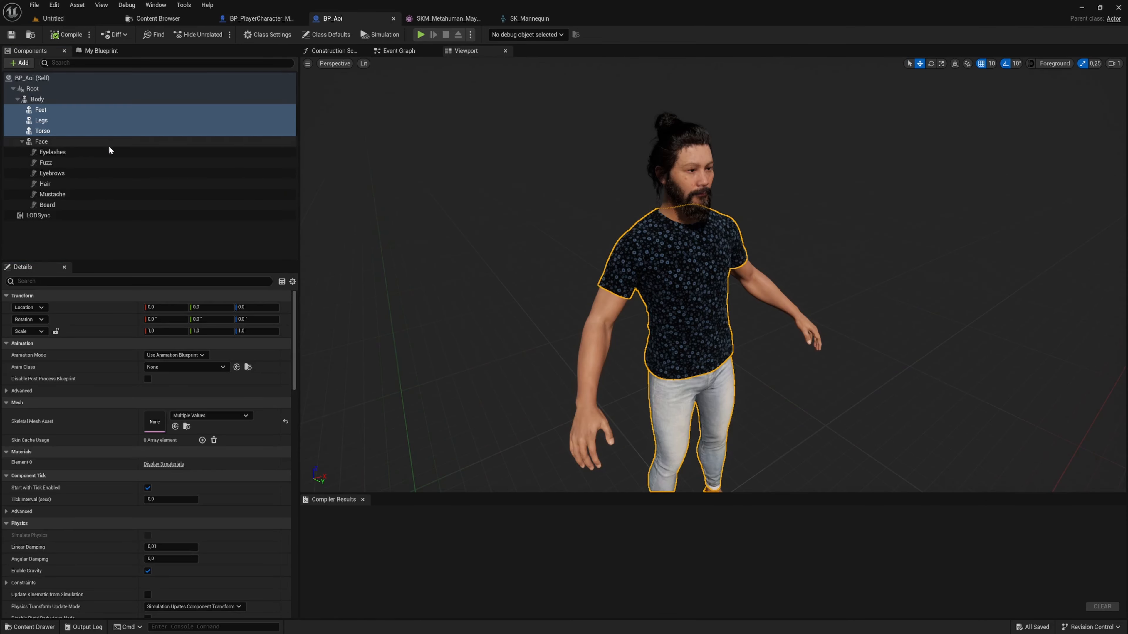
{"action": "left_click", "coordinate": [89, 111]}
{"action": "left_click", "coordinate": [88, 121], "text": "shift"}
{"action": "left_click", "coordinate": [87, 131], "text": "shift"}
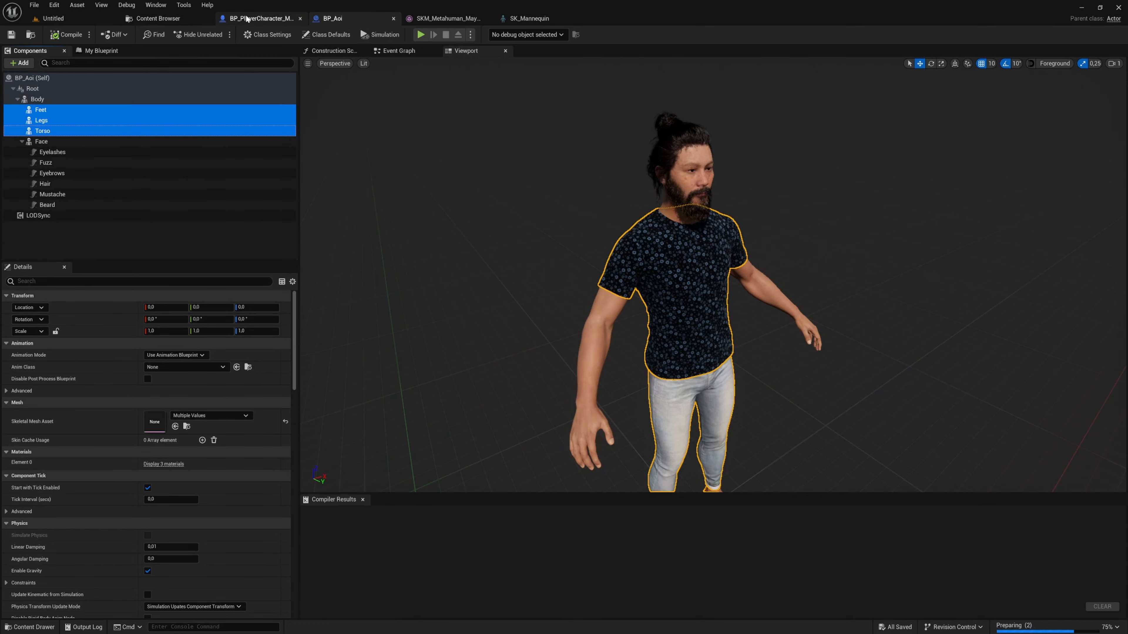
{"action": "left_click", "coordinate": [259, 18]}
{"action": "left_click", "coordinate": [90, 90]}
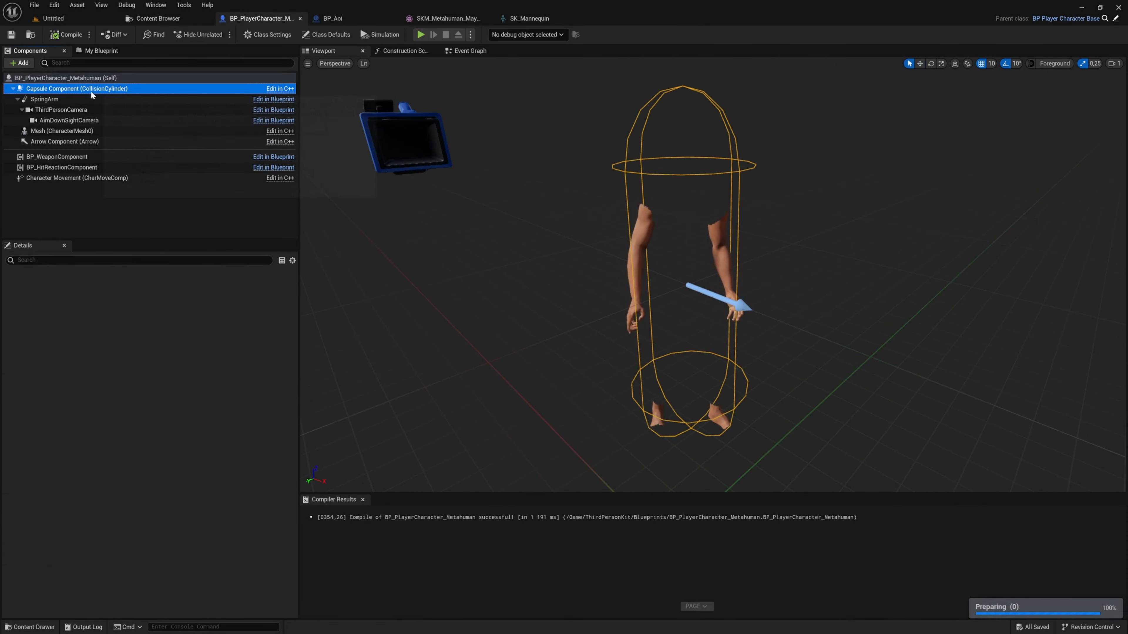
{"action": "key", "text": "ctrl+v"}
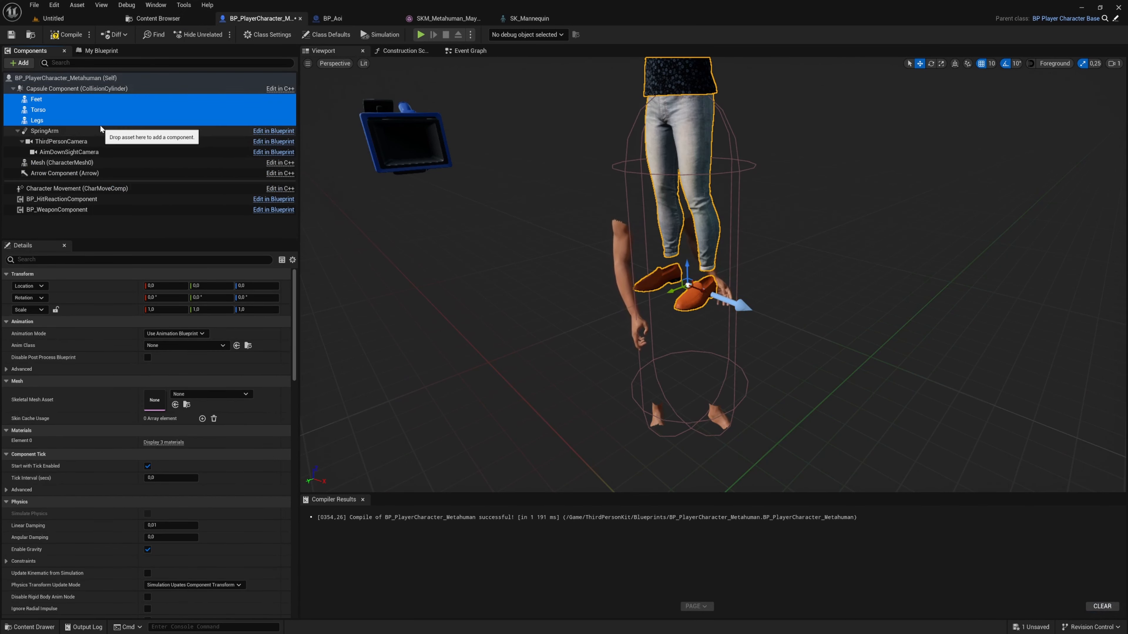
{"action": "left_click_drag", "start_coordinate": [90, 105], "coordinate": [89, 162]}
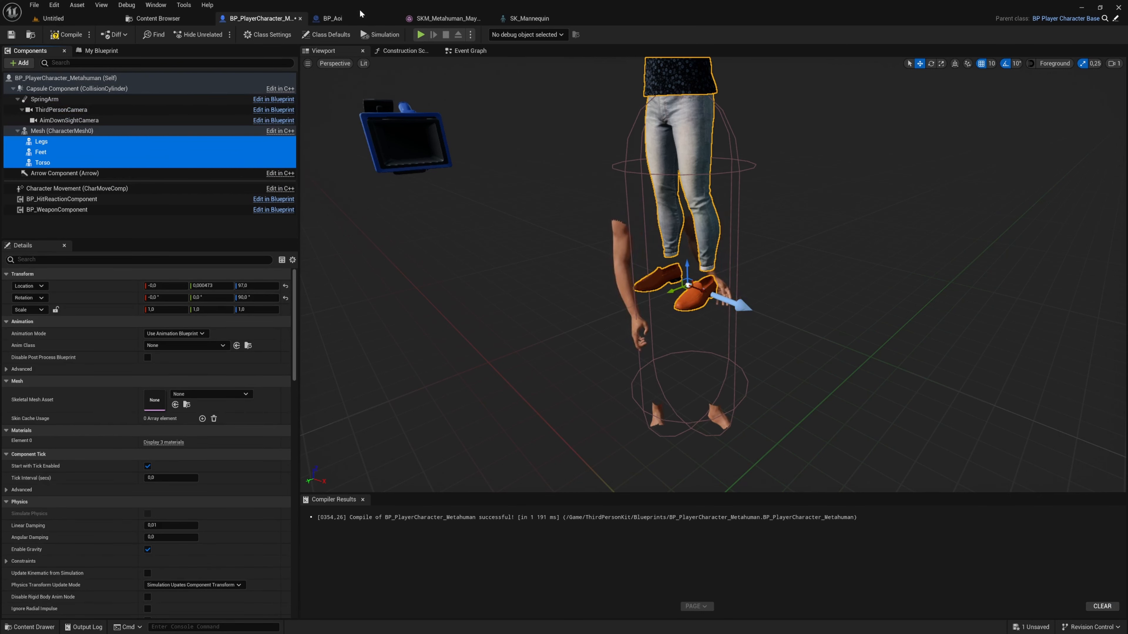
Copy Face with its eyelashes, fuzz, eyebrows, hair, mustache and beard from BP_Aoi and paste it under BP_PlayerCharacter_Metahuman's Capsule Component.
{"action": "left_click", "coordinate": [355, 20]}
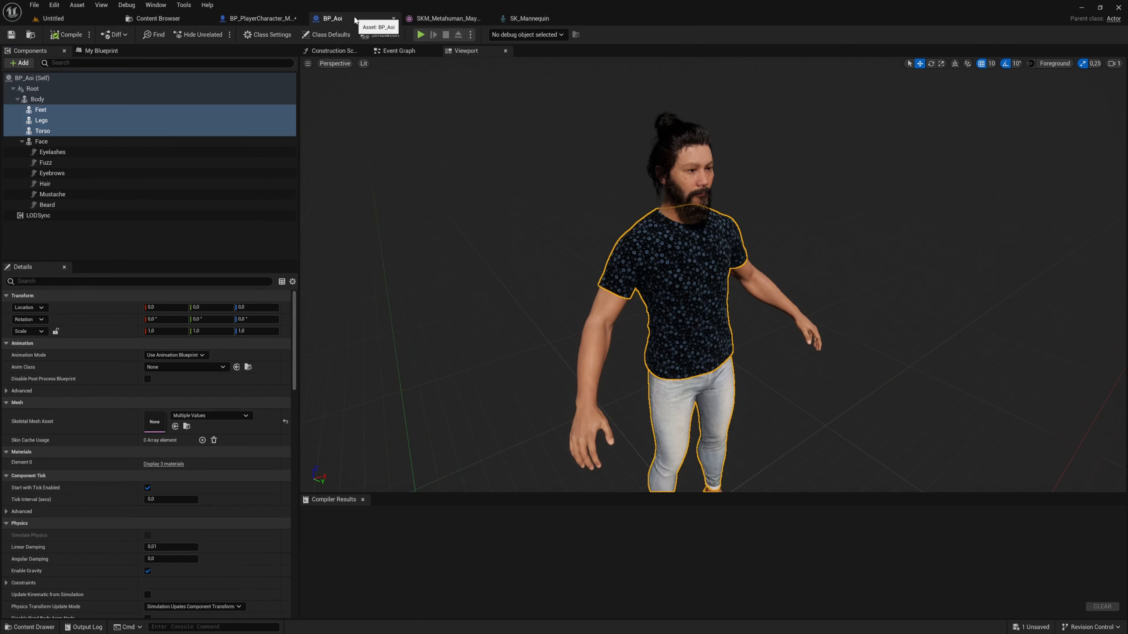
{"action": "left_click", "coordinate": [81, 142]}
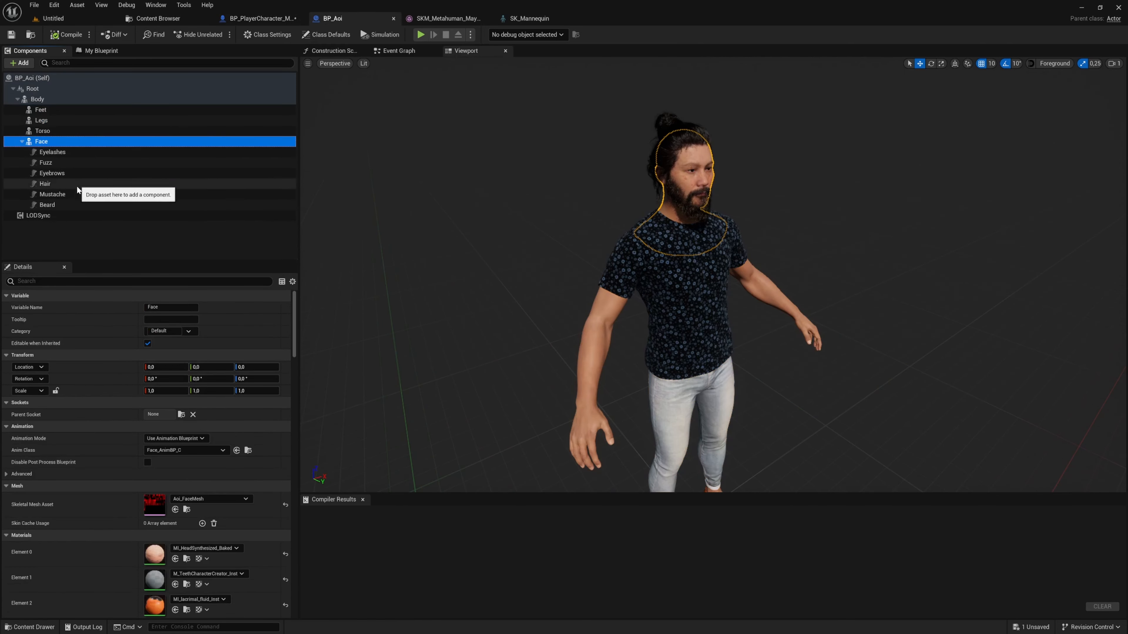
{"action": "left_click", "coordinate": [75, 205], "text": "shift"}
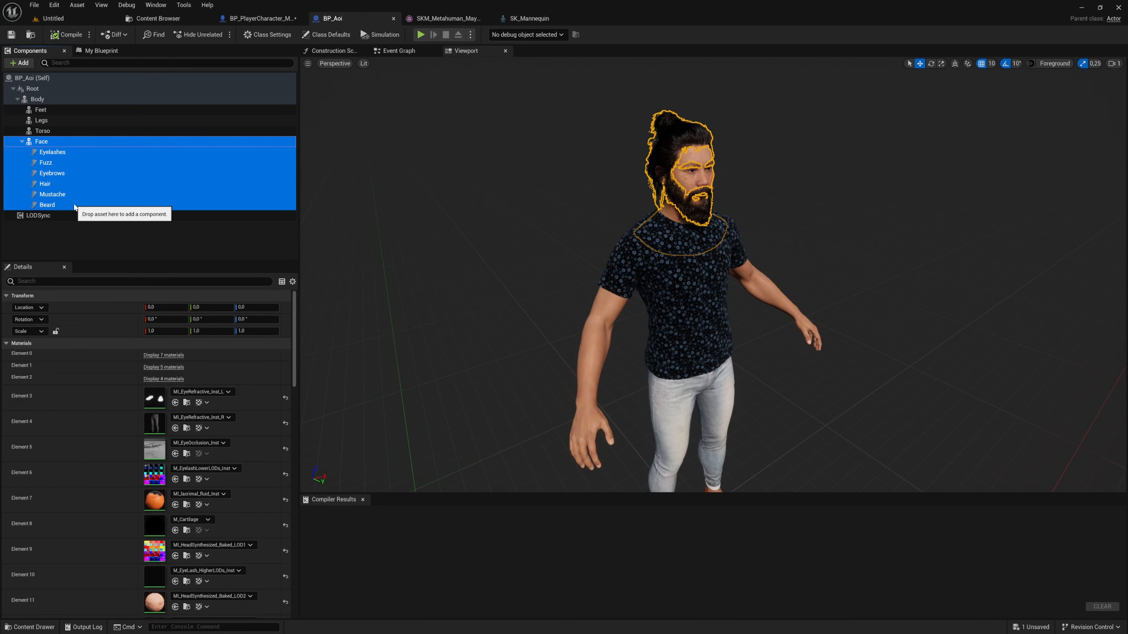
{"action": "left_click", "coordinate": [260, 20]}
{"action": "left_click", "coordinate": [98, 89]}
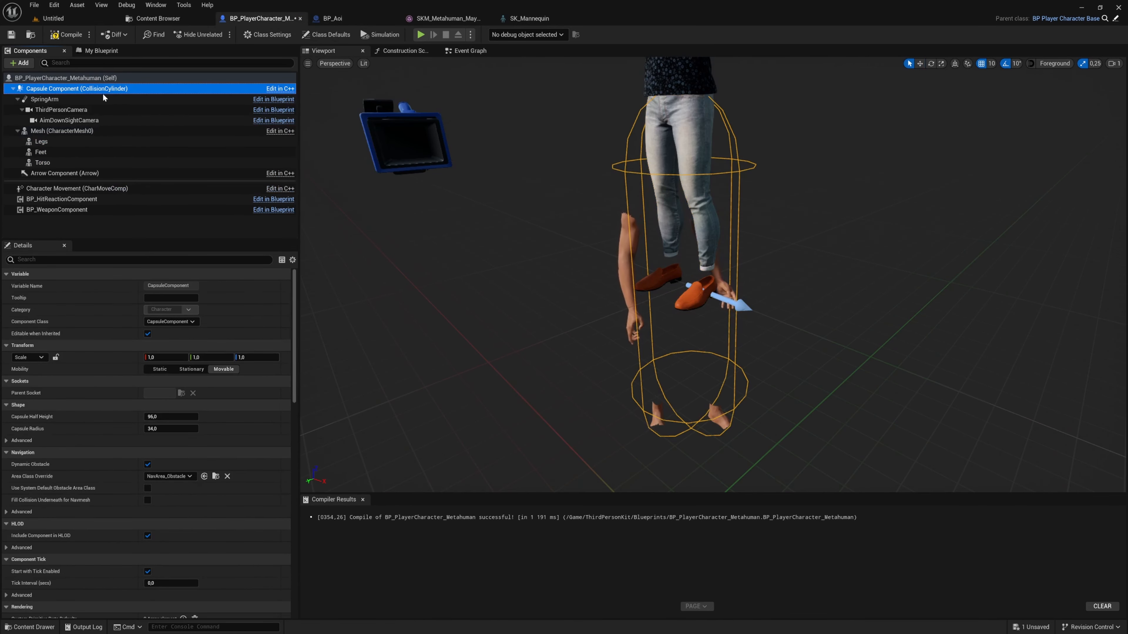
{"action": "key", "text": "ctrl+v"}
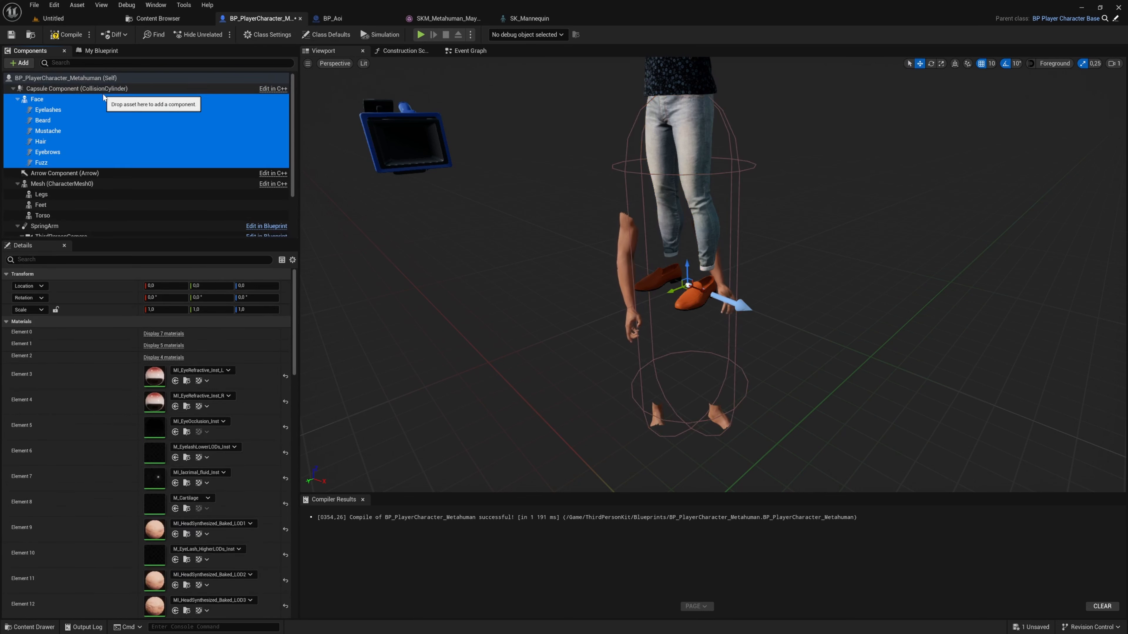
Attach the pasted Face component to the Mesh component and compile the blueprint.
{"action": "left_click", "coordinate": [64, 99]}
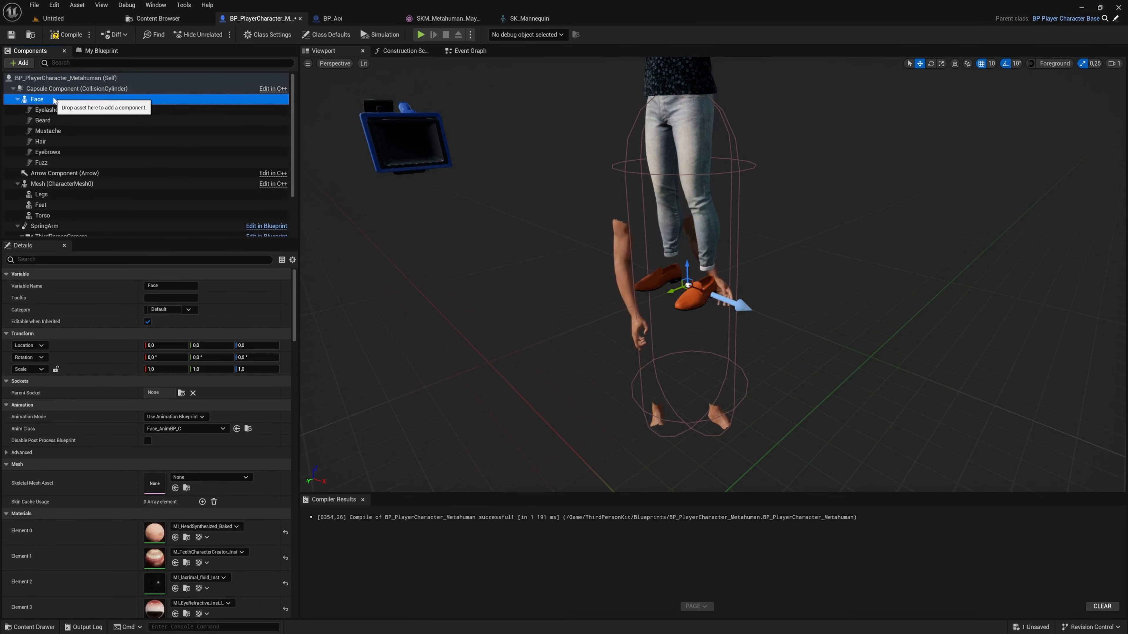
{"action": "left_click_drag", "start_coordinate": [48, 103], "coordinate": [74, 190]}
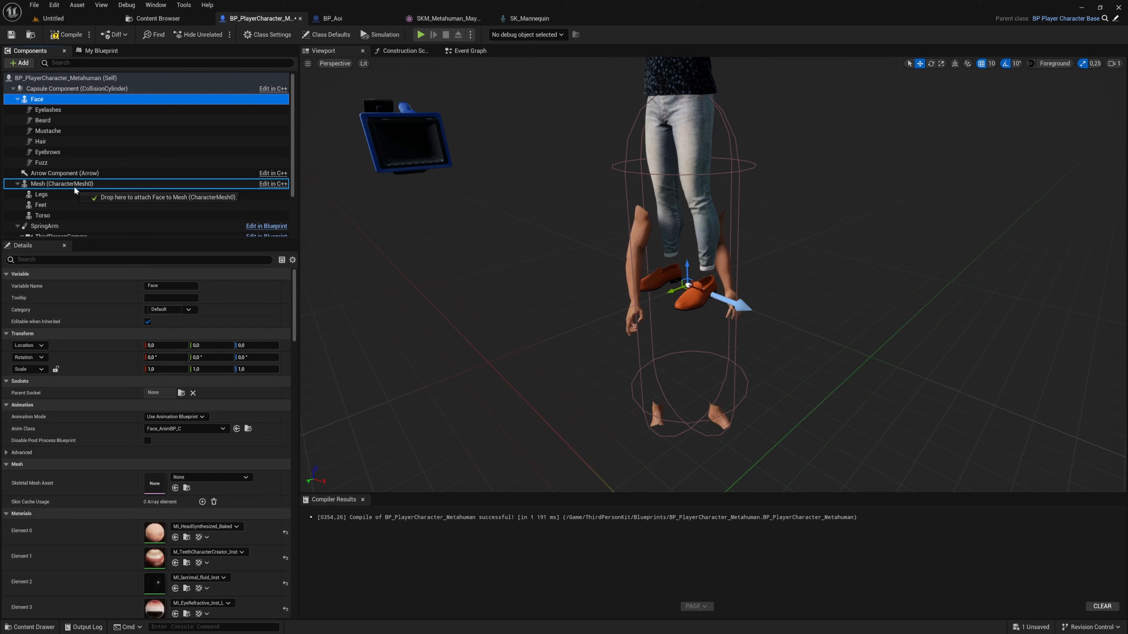
{"action": "left_click_drag", "start_coordinate": [74, 186], "coordinate": [74, 186]}
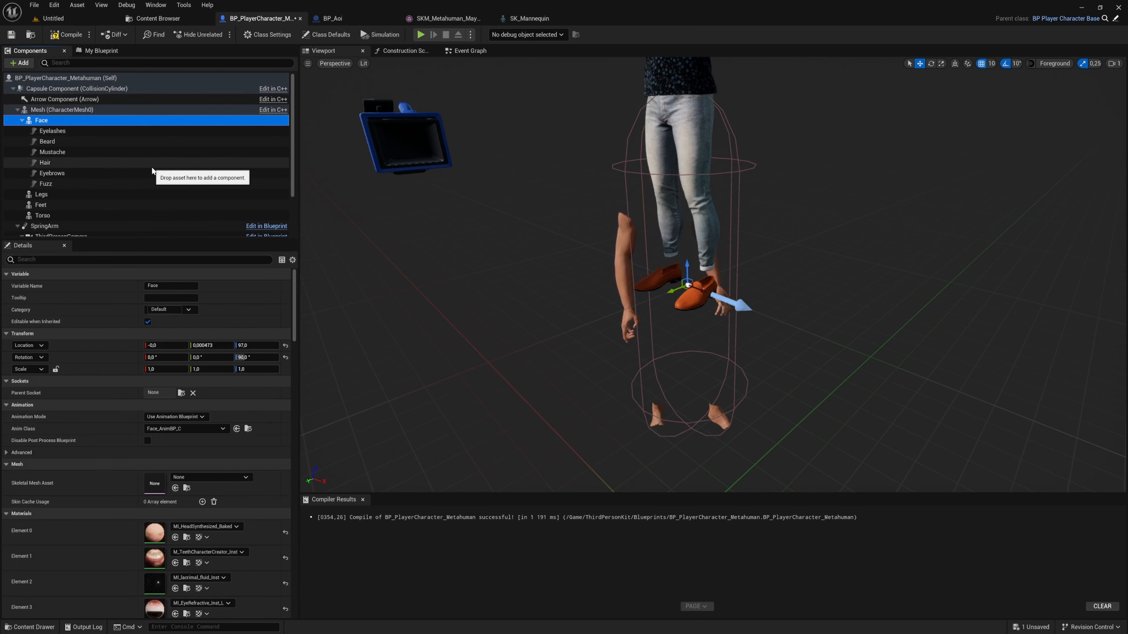
{"action": "left_click", "coordinate": [22, 120]}
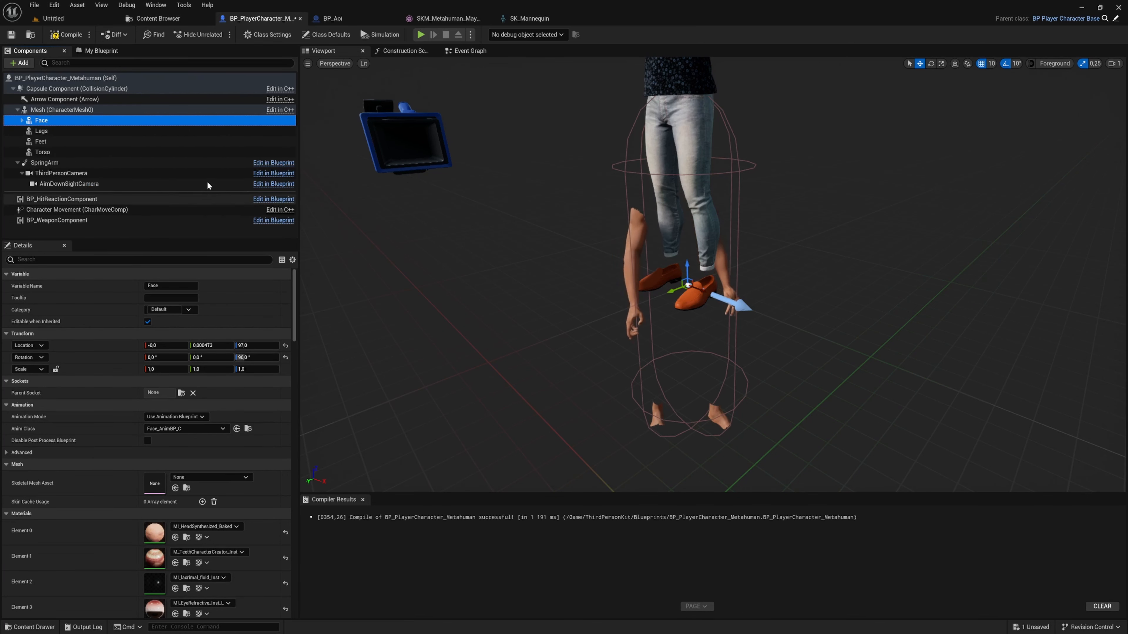
{"action": "left_click", "coordinate": [70, 36]}
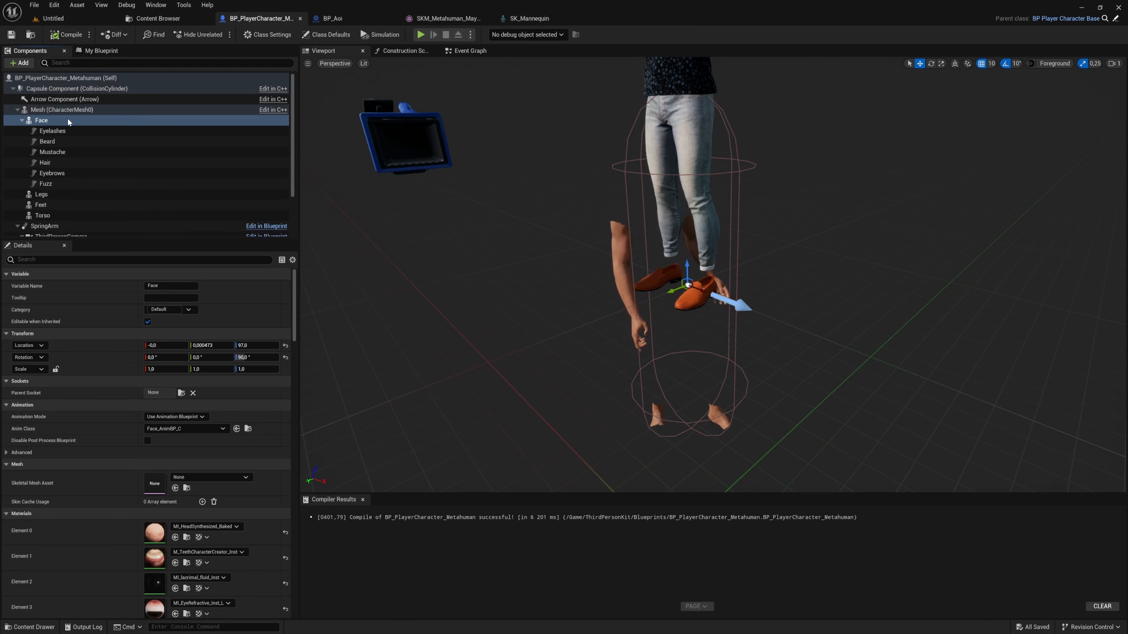
Collapse the Face component's children and select Face to show its details.
{"action": "left_click", "coordinate": [22, 121]}
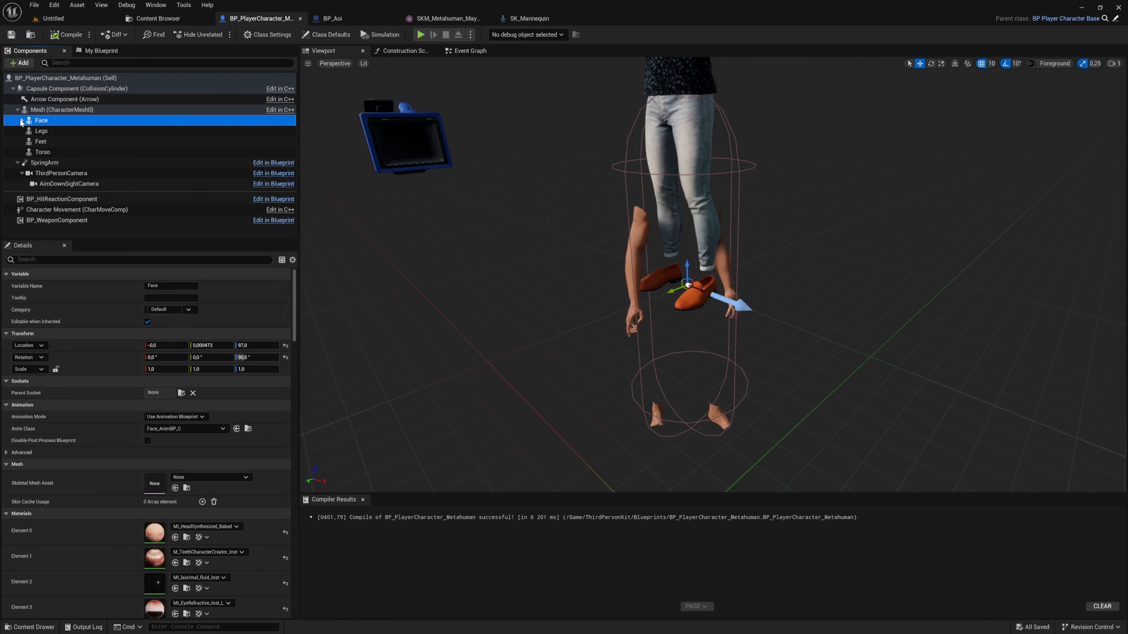
{"action": "left_click", "coordinate": [84, 132]}
{"action": "left_click", "coordinate": [84, 122]}
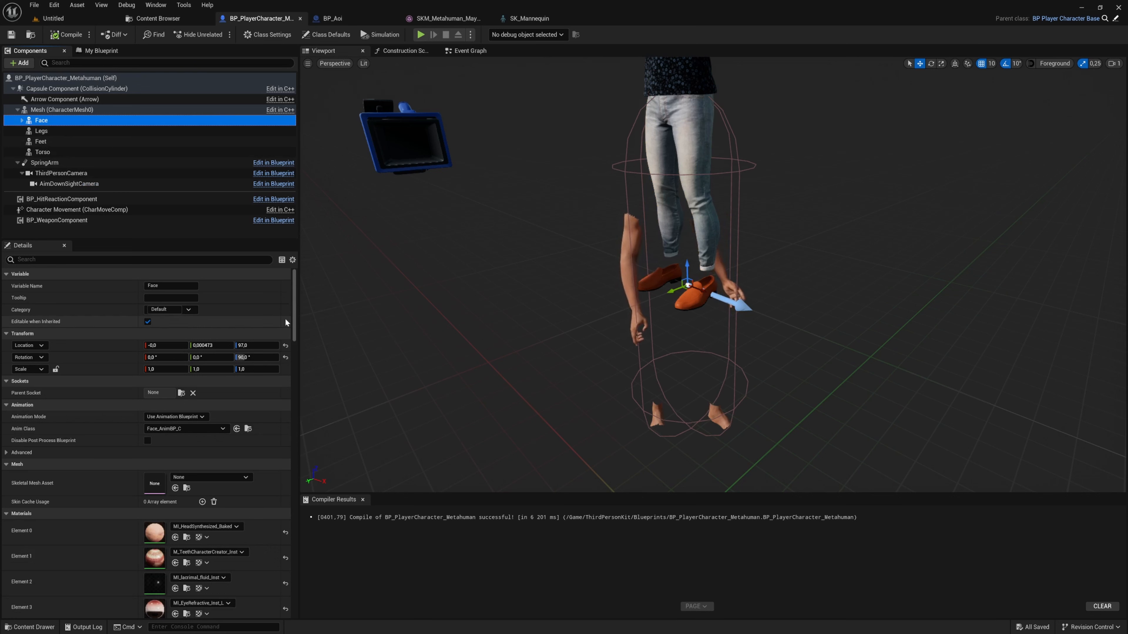
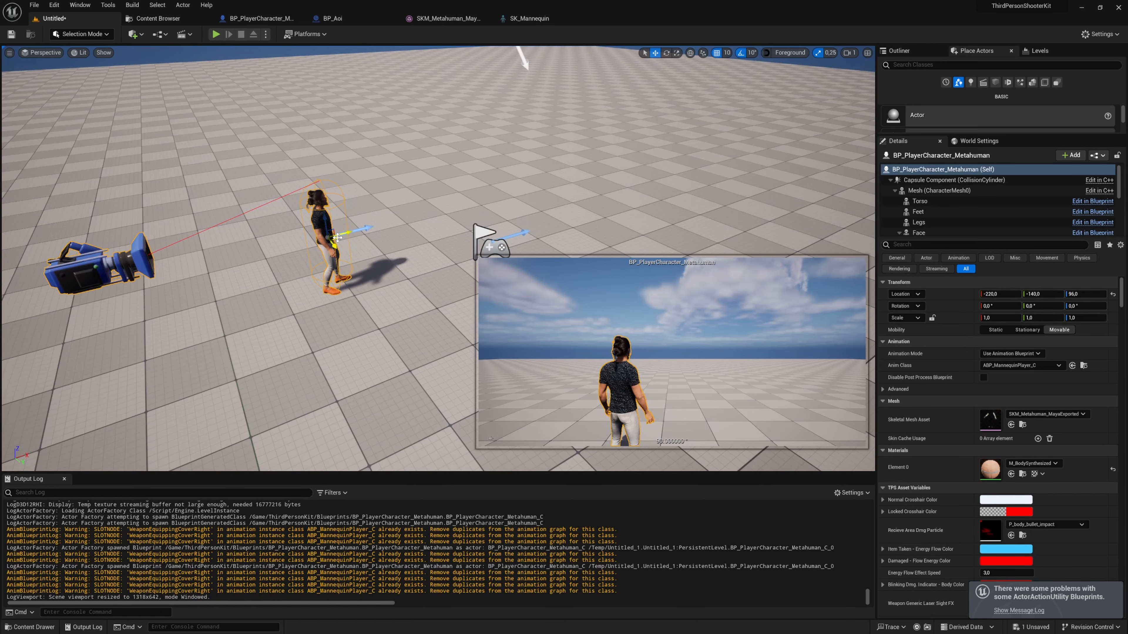
Move the placed BP_PlayerCharacter_Metahuman to about X -280, Y -110, set Auto Possess Player to Player 0, and clear the selection.
{"action": "left_click_drag", "start_coordinate": [312, 256], "coordinate": [299, 257]}
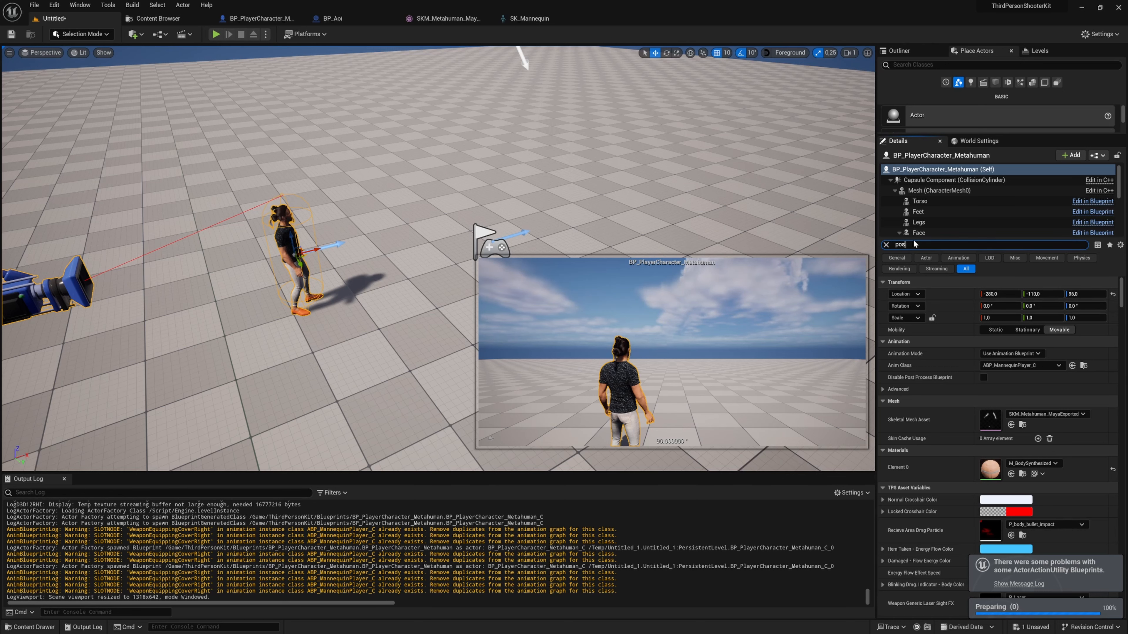
{"action": "type", "text": "s"}
{"action": "left_click", "coordinate": [1007, 294]}
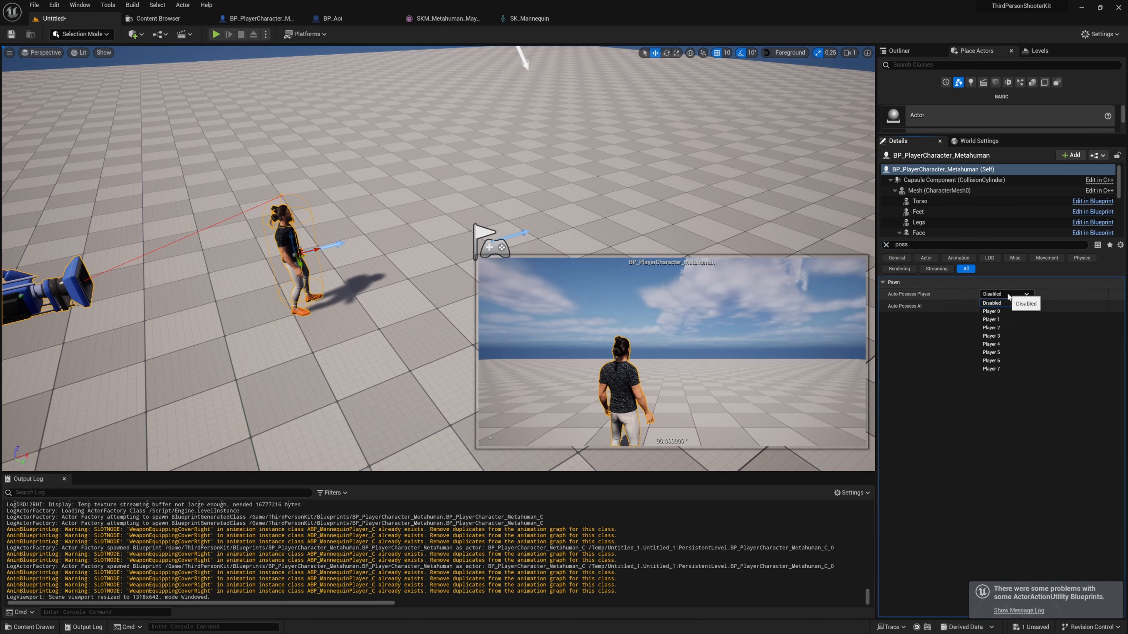
{"action": "left_click", "coordinate": [1008, 312]}
{"action": "mouse_move", "coordinate": [577, 205]}
{"action": "right_mouse_down"}
{"action": "mouse_move", "coordinate": [549, 205]}
{"action": "mouse_move", "coordinate": [577, 205]}
{"action": "right_mouse_up"}
{"action": "key", "text": "Escape"}
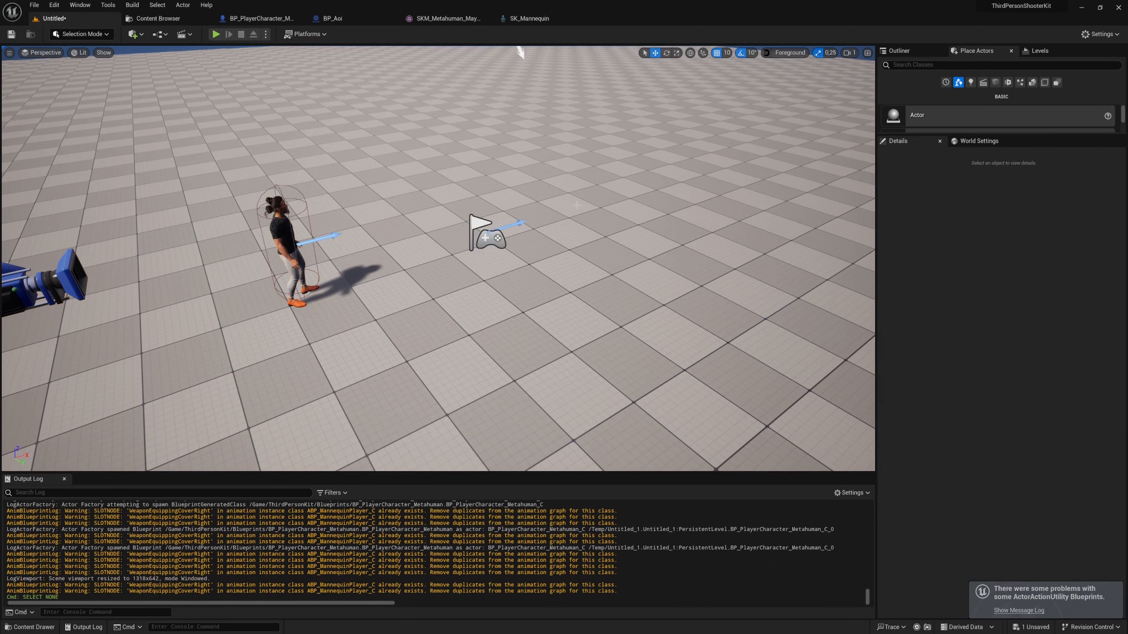
Play the level in the viewport and test aiming and firing the character's pistol.
{"action": "key", "text": "Escape"}
{"action": "key", "text": "Escape"}
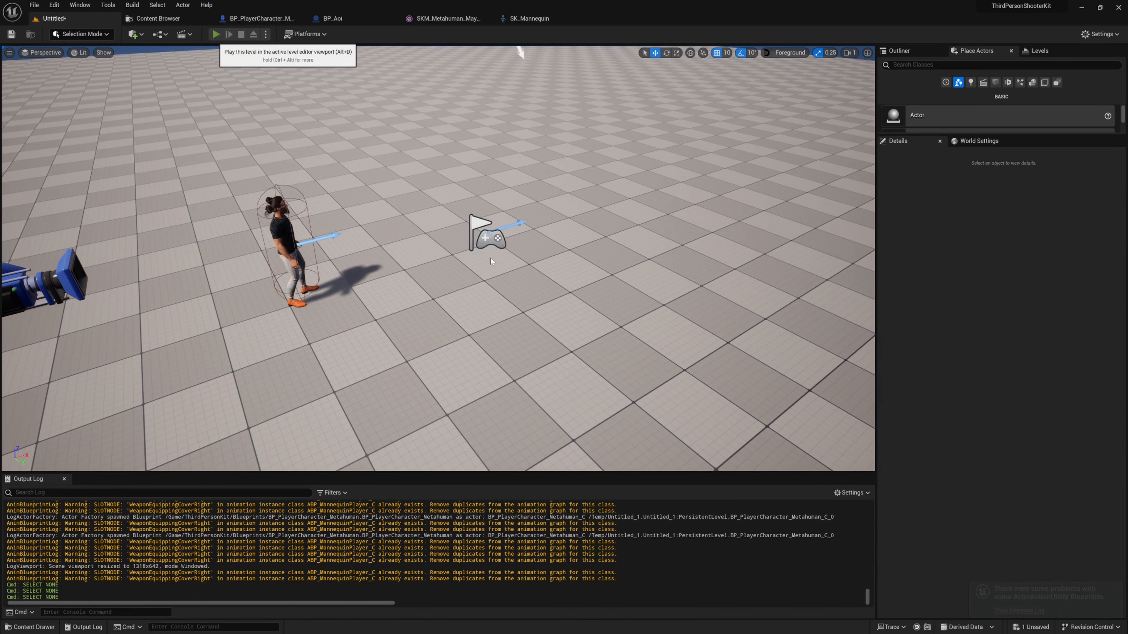
{"action": "key", "text": "alt+p"}
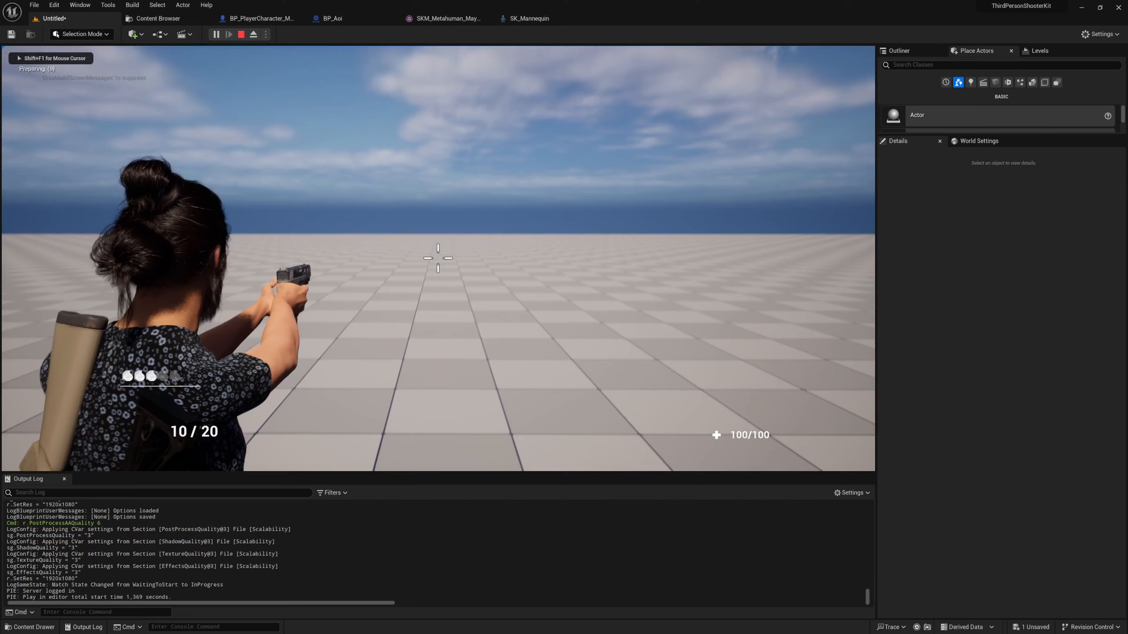
{"action": "left_click", "coordinate": [438, 258]}
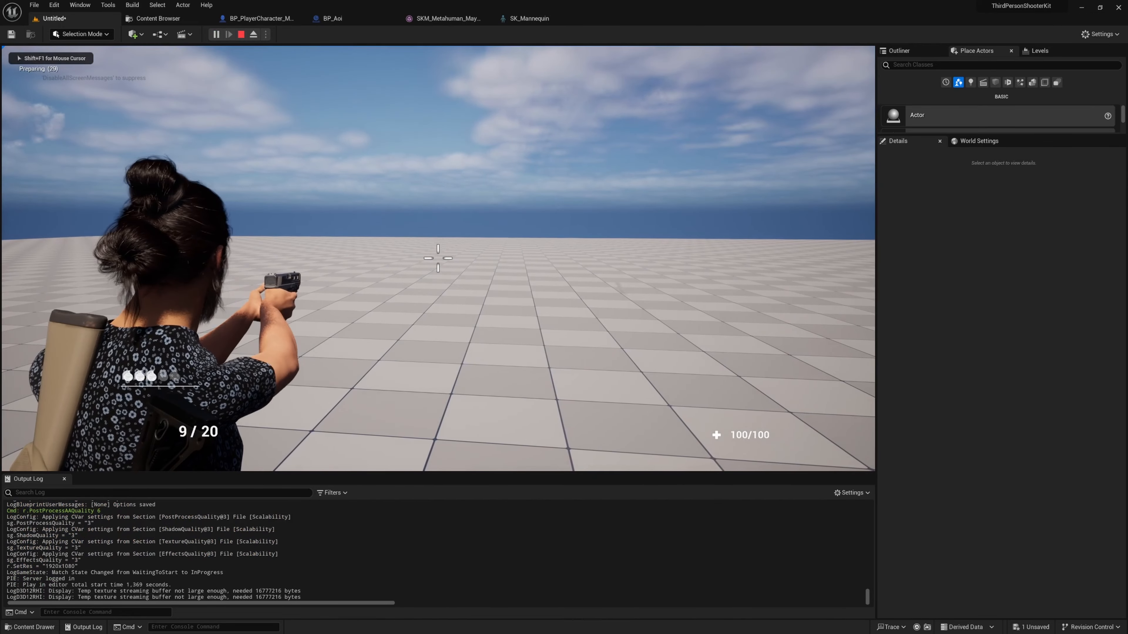
{"action": "left_click", "coordinate": [438, 258]}
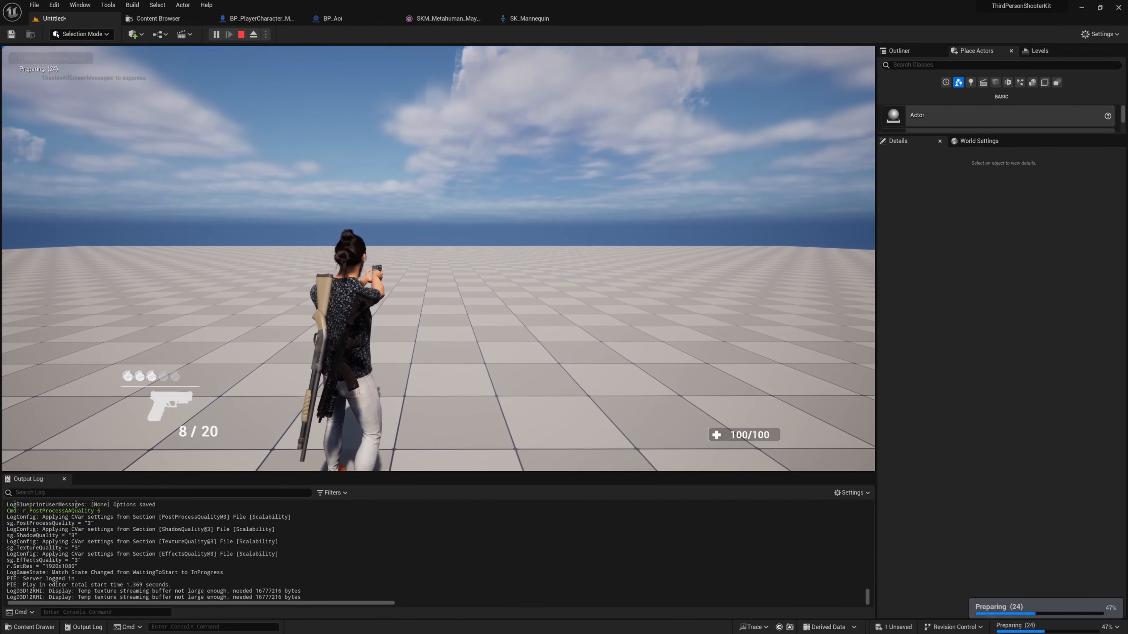
Switch the character to the Automatic Rifle and test moving, aiming and firing with it.
{"action": "key", "text": "Tab"}
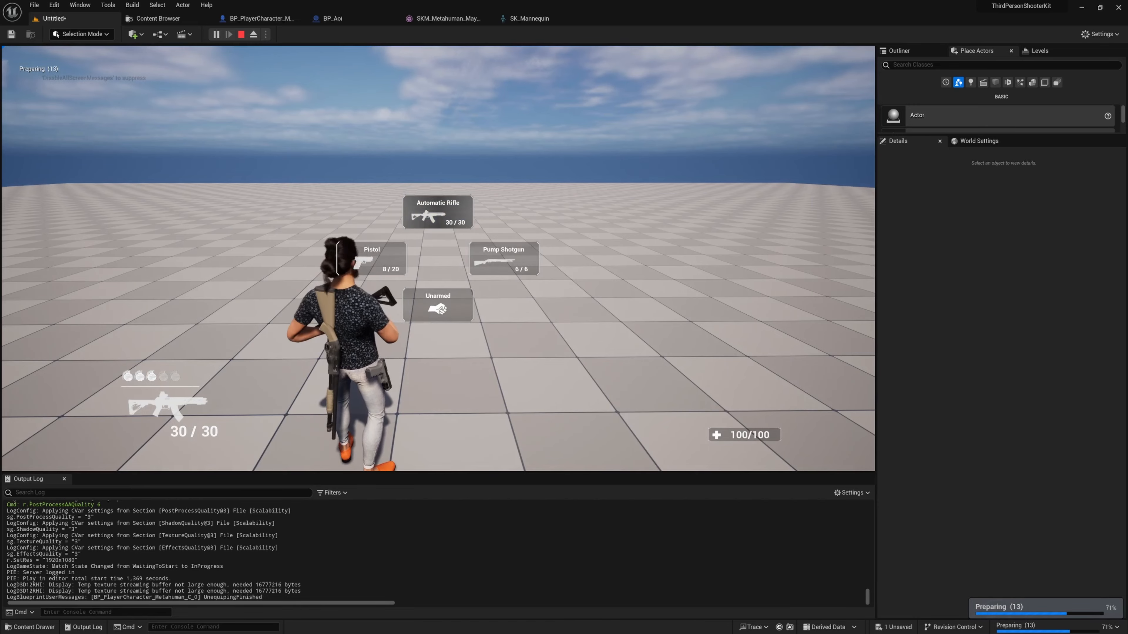
{"action": "key", "text": "d"}
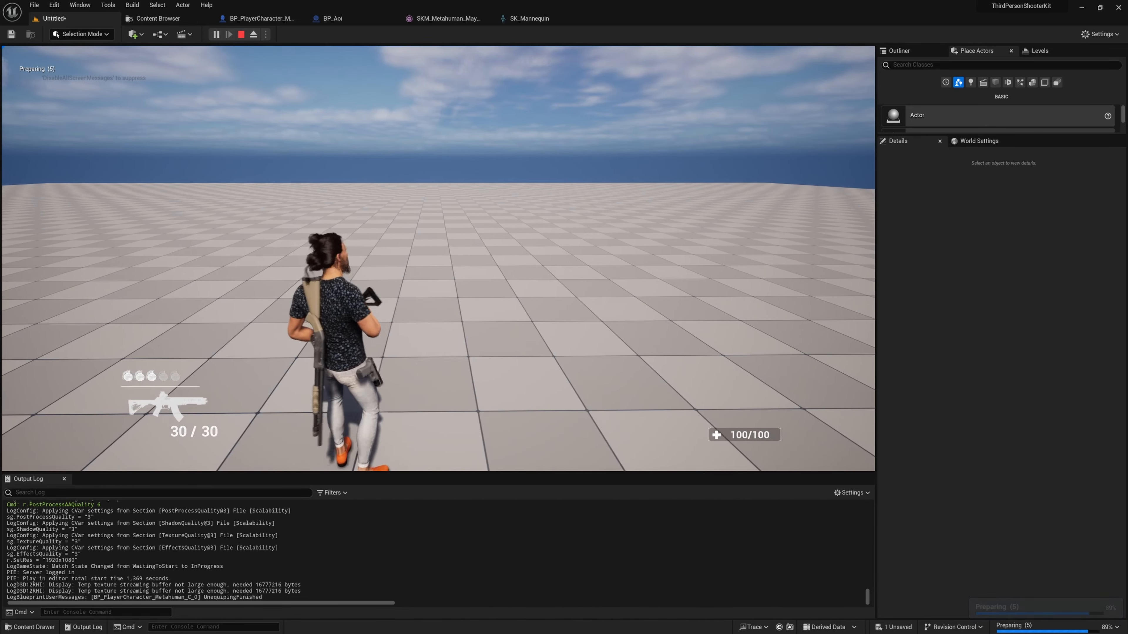
{"action": "left_click_drag", "start_coordinate": [438, 258], "coordinate": [438, 258]}
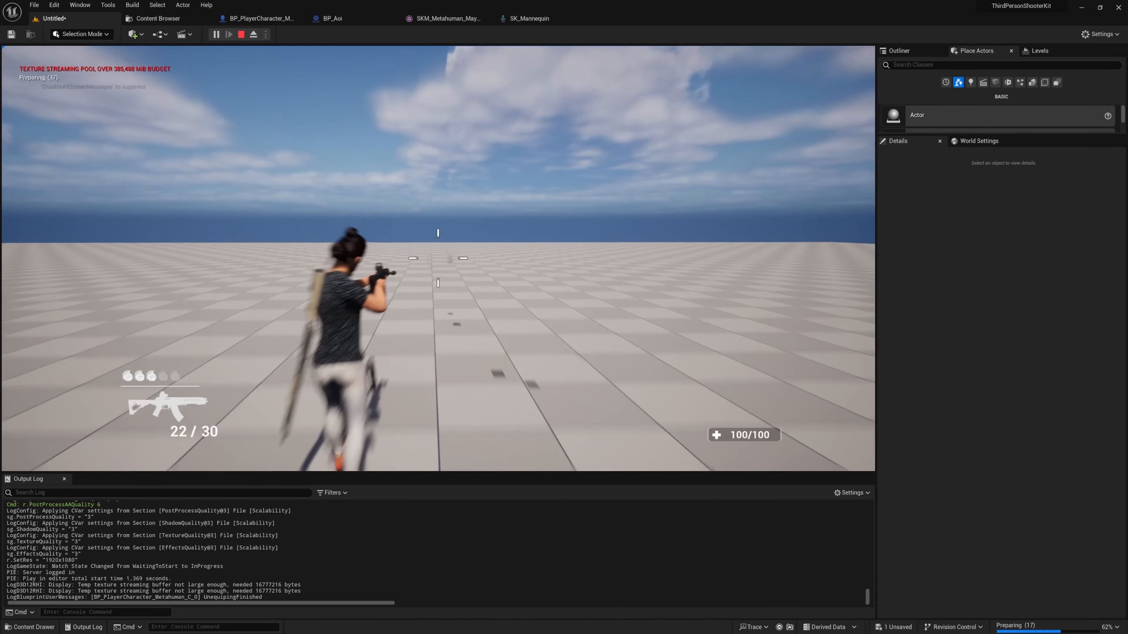
{"action": "left_click", "coordinate": [437, 258]}
{"action": "left_click", "coordinate": [438, 258]}
Test the character's running, turning and dodging animations in several directions, and end the play session.
{"action": "key", "text": "s"}
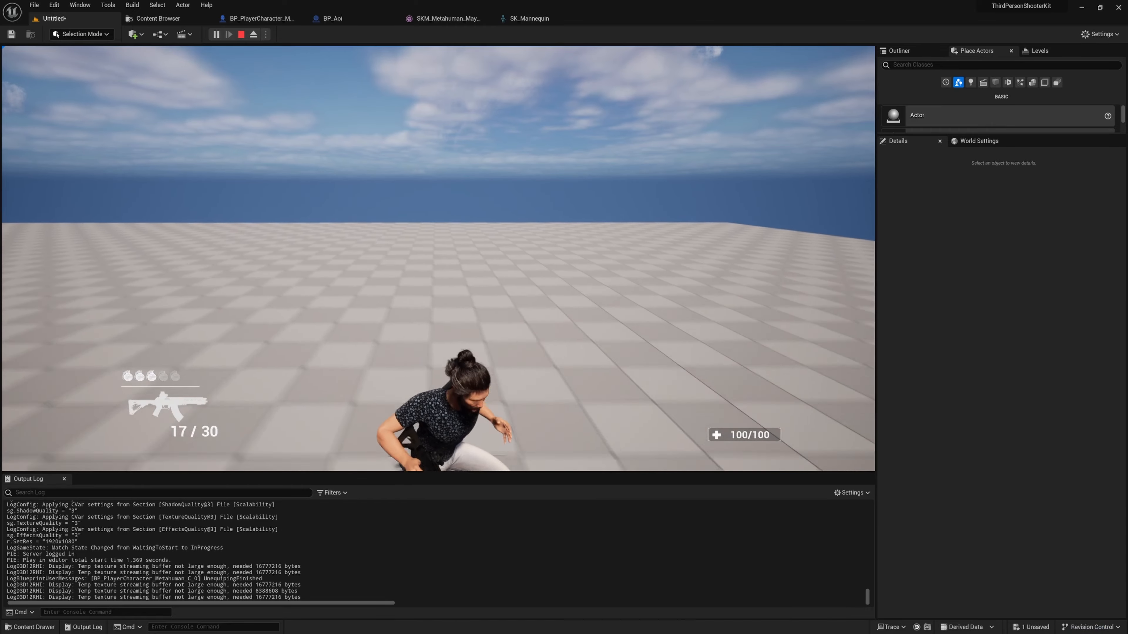
{"action": "key", "text": "d"}
{"action": "key", "text": "a"}
{"action": "key", "text": "d"}
{"action": "key", "text": "w"}
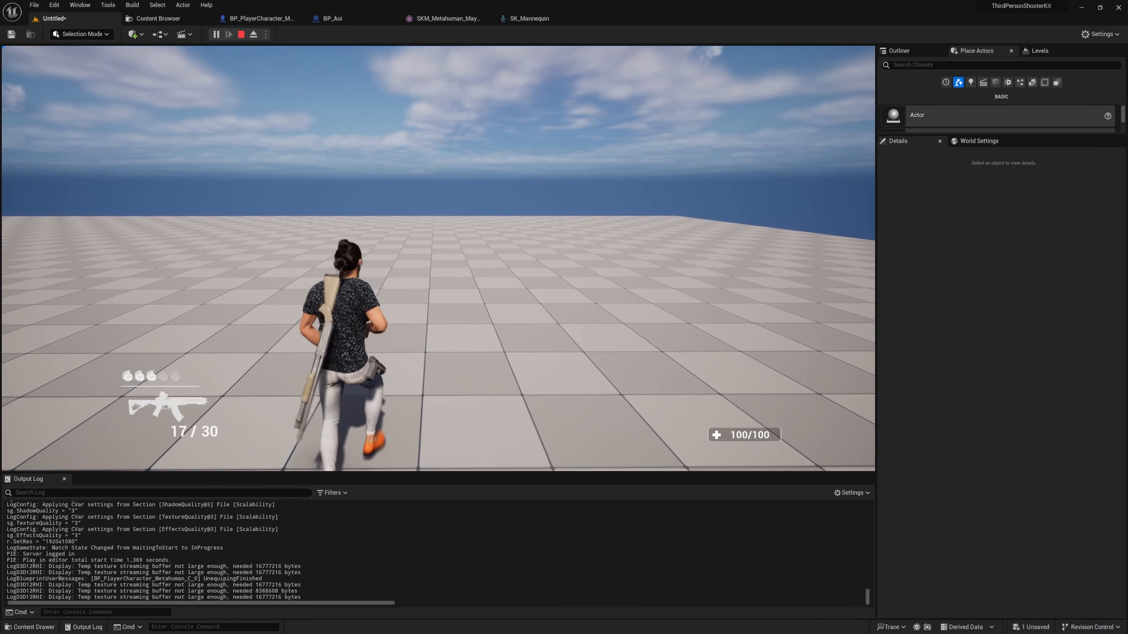
{"action": "key", "text": "space"}
{"action": "key", "text": "w"}
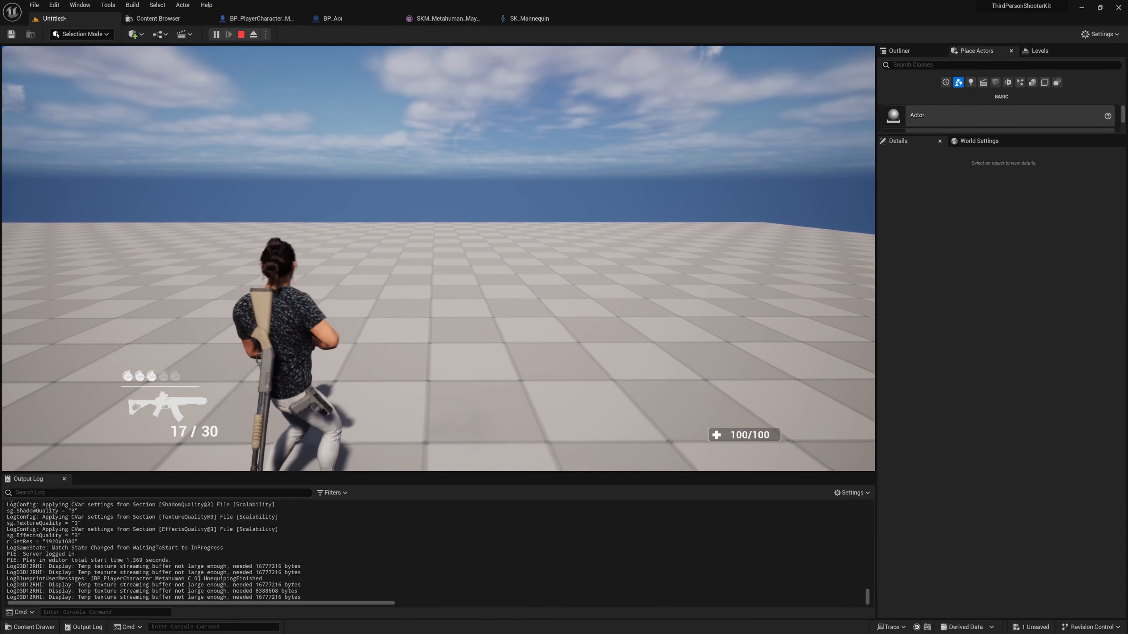
{"action": "key", "text": "Escape"}
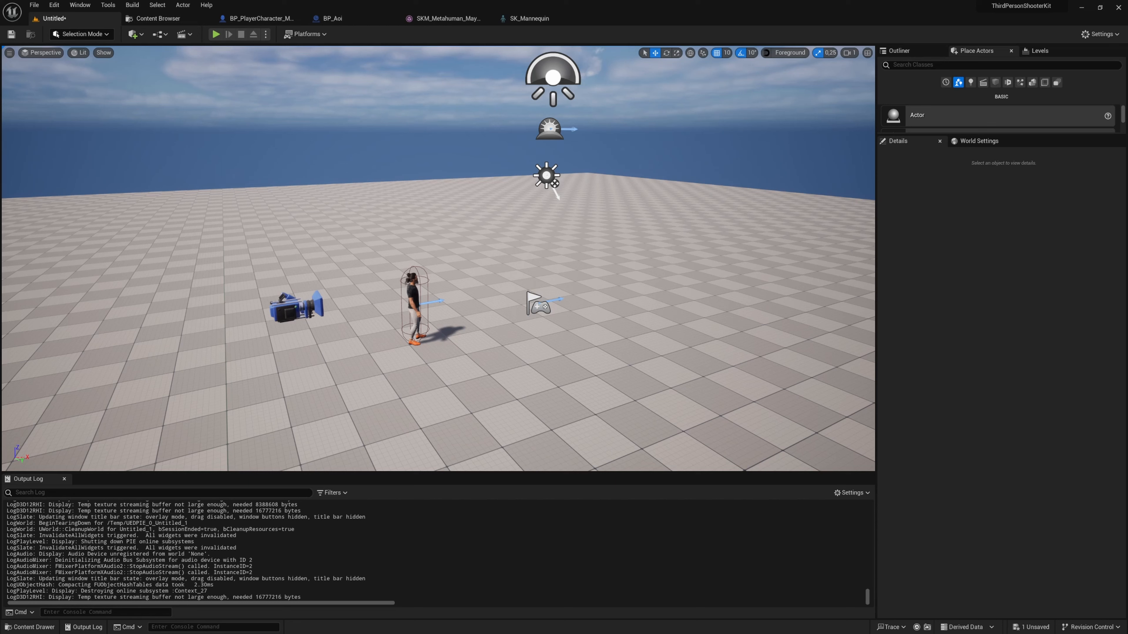
Filter the details of BP_PlayerCharacter_Metahuman's Mesh component by "phys" to examine its Physics Asset Override.
{"action": "left_click", "coordinate": [412, 23]}
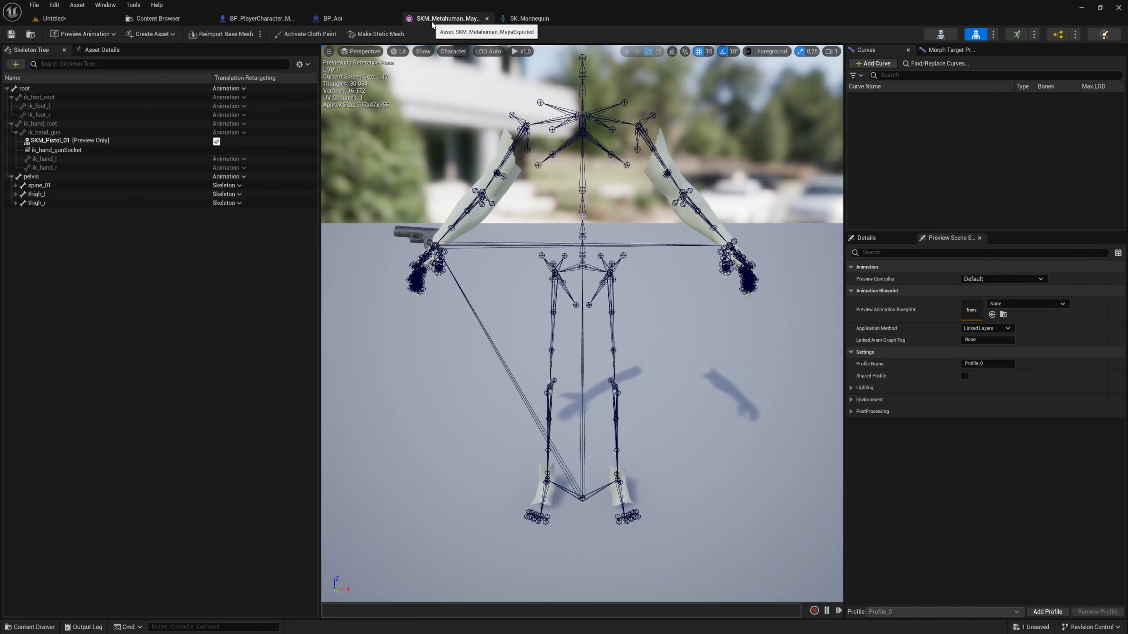
{"action": "left_click", "coordinate": [257, 18]}
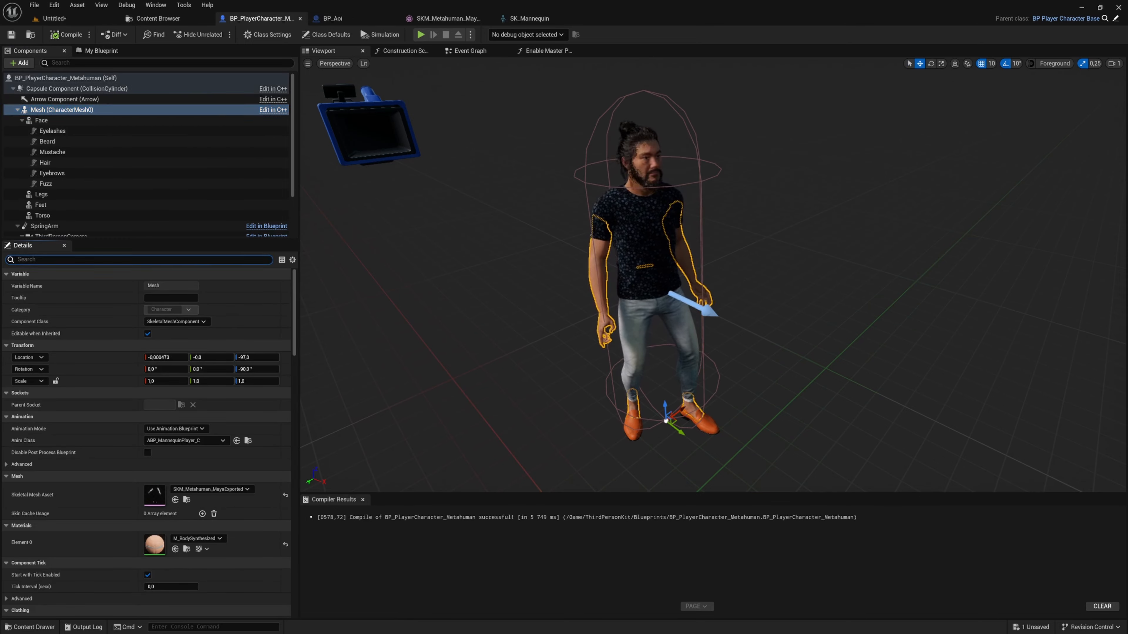
{"action": "type", "text": "phys"}
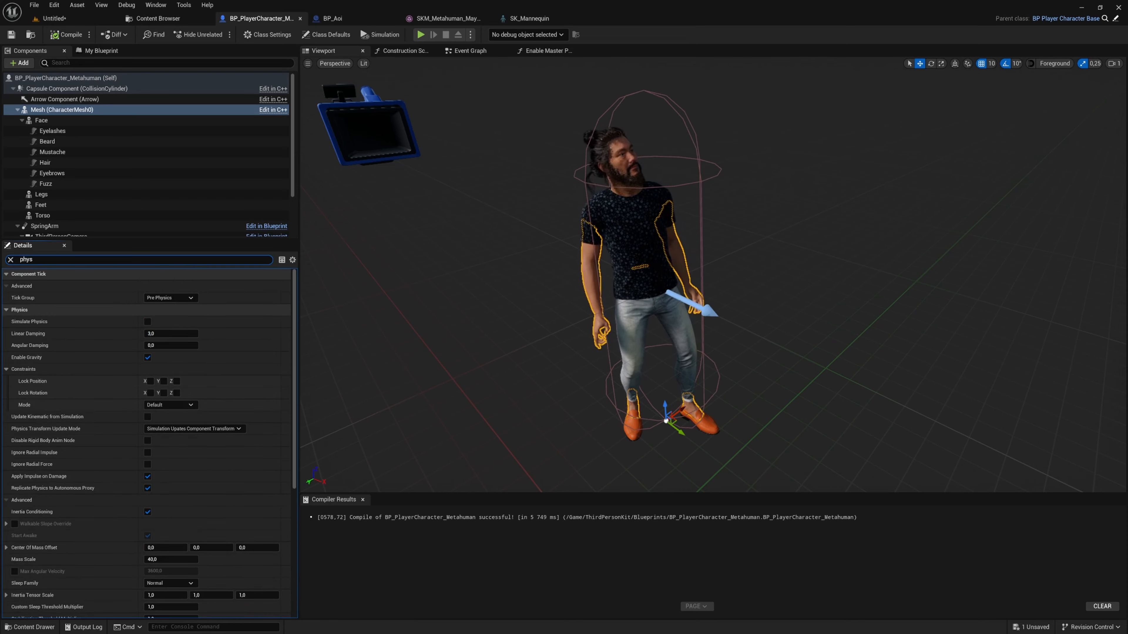
{"action": "scroll", "coordinate": [188, 302], "scroll_direction": "down", "scroll_amount": 5}
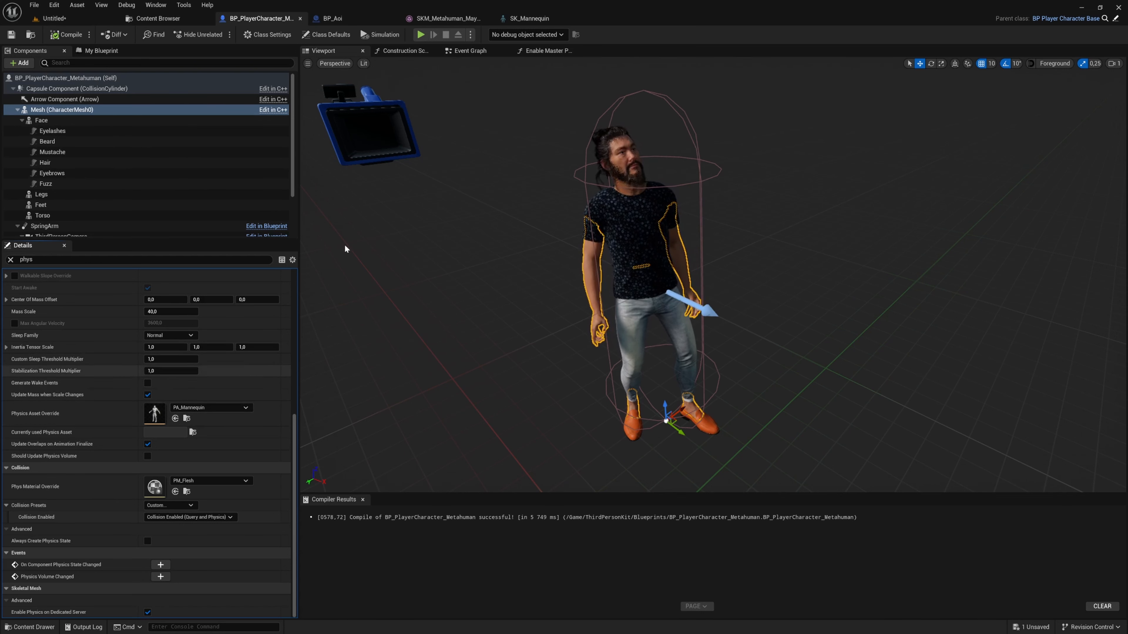
Open the SKM_Metahuman_Original skeletal mesh from Aoi's Male/Medium/NormalWeight/Body folder.
{"action": "left_click", "coordinate": [436, 19]}
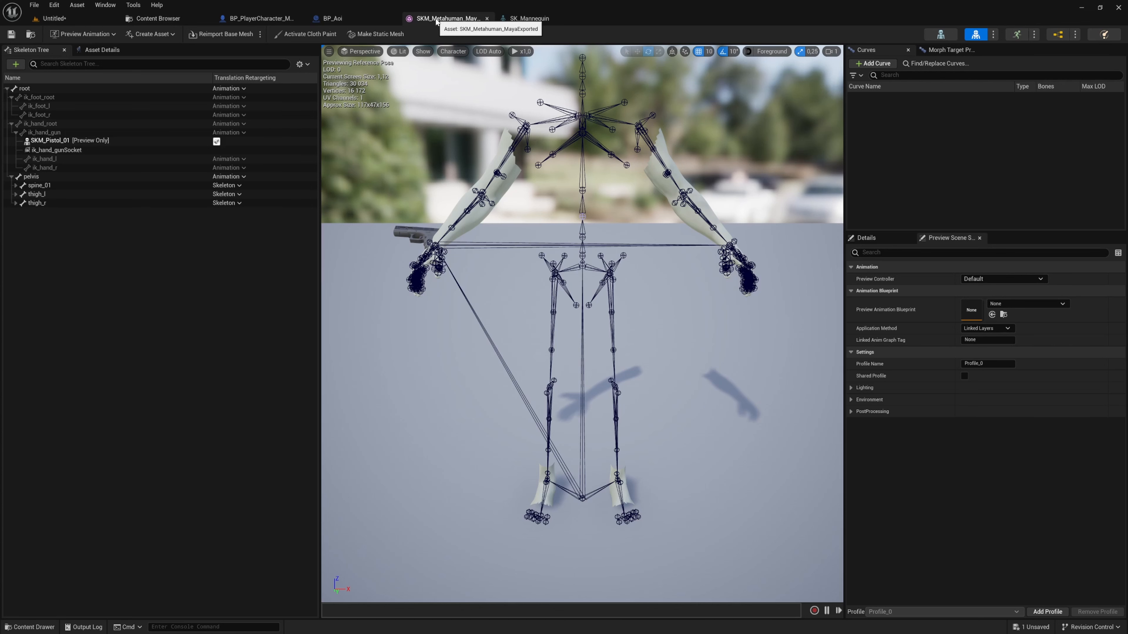
{"action": "key", "text": "ctrl+b"}
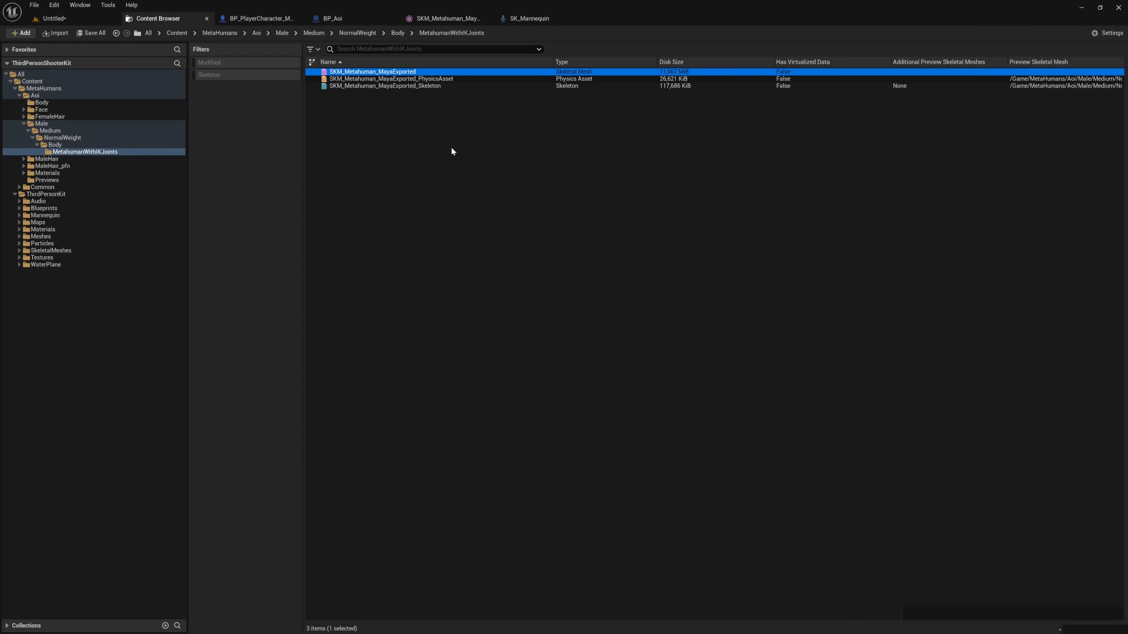
{"action": "left_click", "coordinate": [397, 33]}
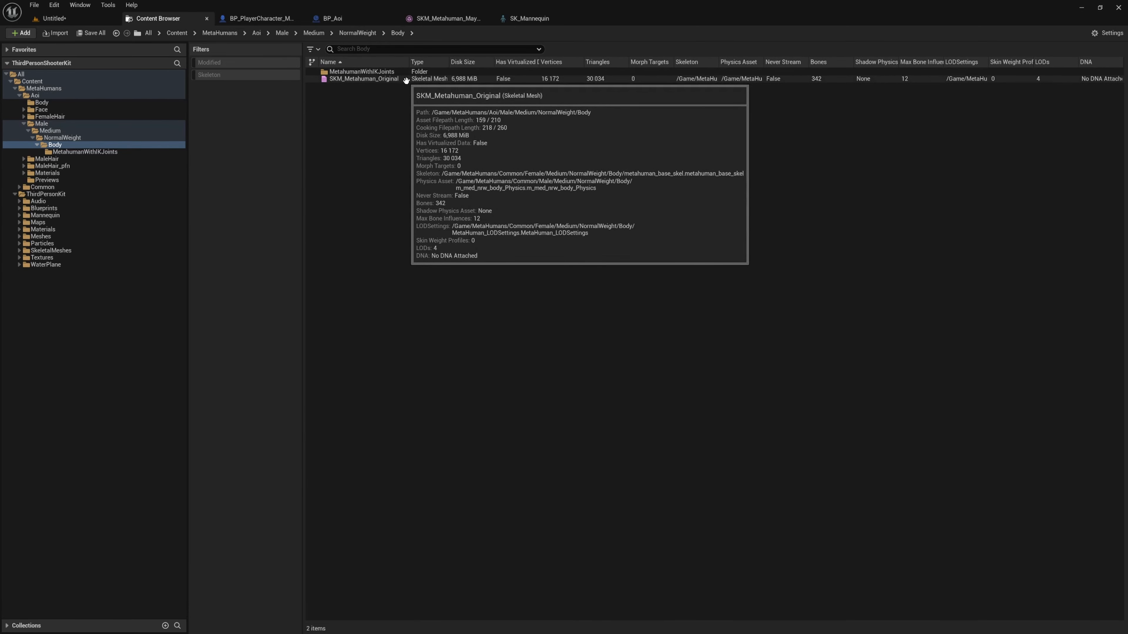
{"action": "left_click", "coordinate": [406, 80]}
{"action": "double_click", "coordinate": [406, 80]}
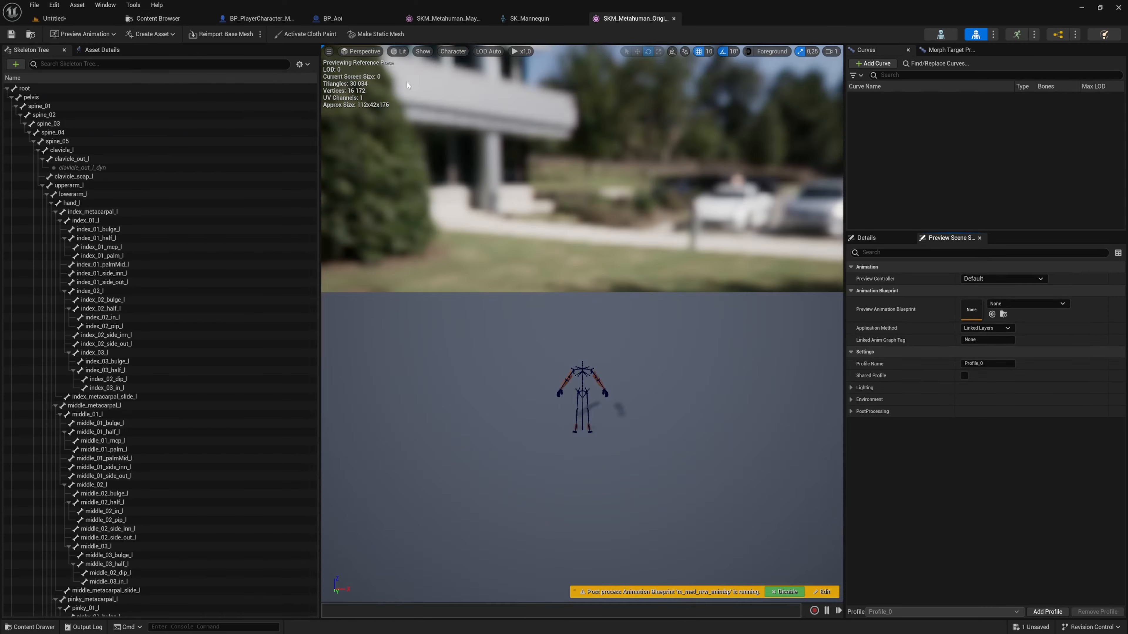
Find the Physics Asset in SKM_Metahuman_Original's asset details and locate it in the Content Browser.
{"action": "left_click", "coordinate": [102, 52]}
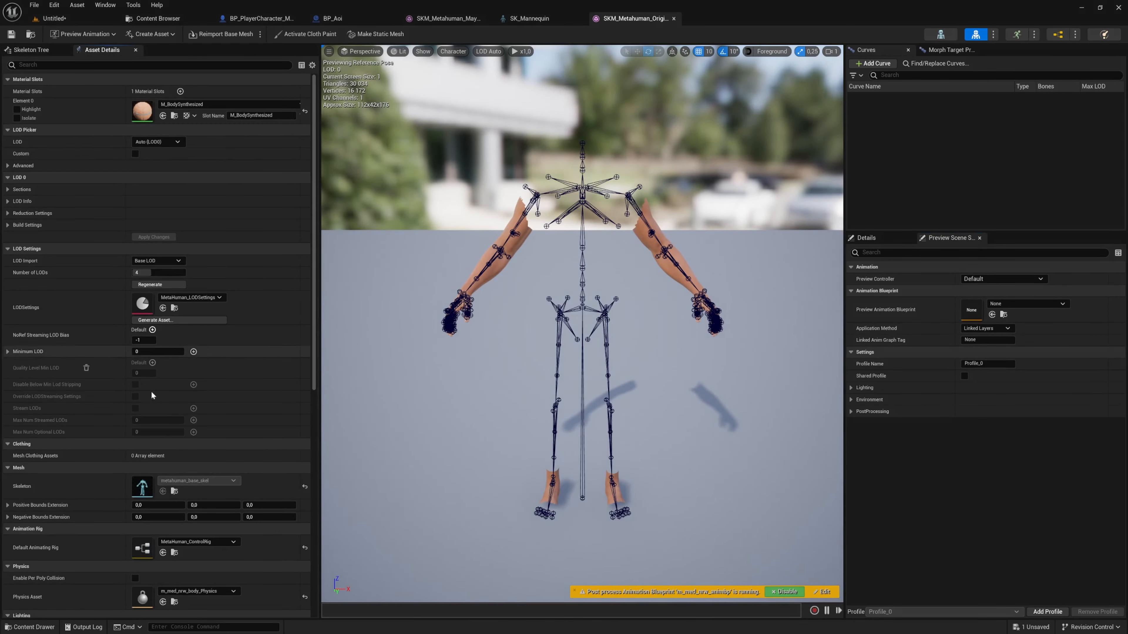
{"action": "scroll", "coordinate": [95, 315], "scroll_direction": "down", "scroll_amount": 2}
{"action": "scroll", "coordinate": [96, 314], "scroll_direction": "down", "scroll_amount": 3}
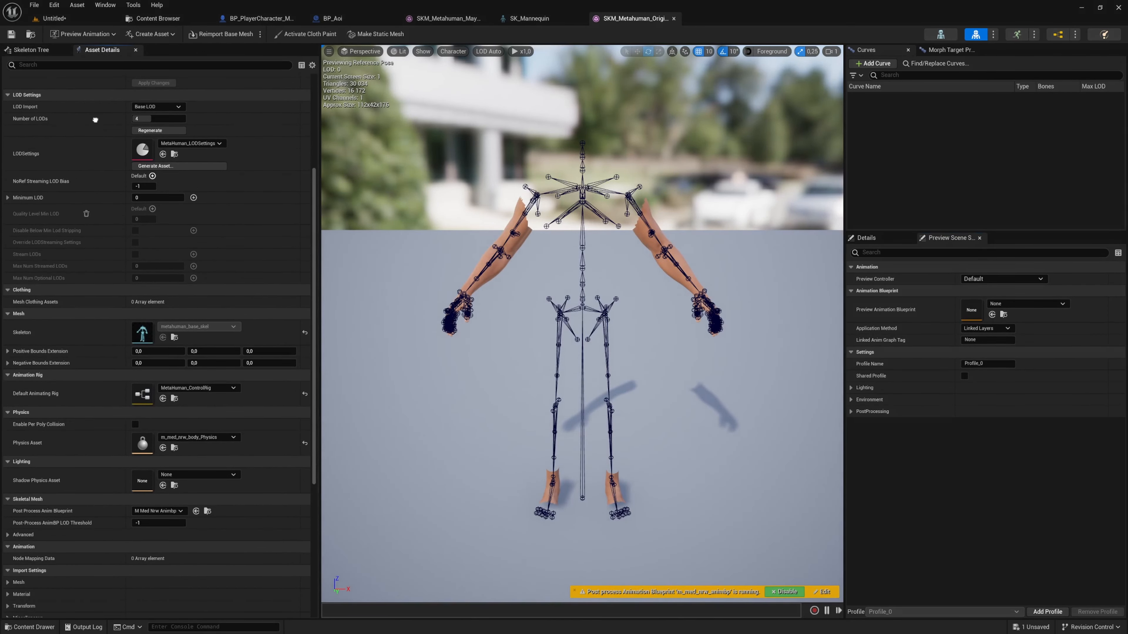
{"action": "scroll", "coordinate": [101, 262], "scroll_direction": "down", "scroll_amount": 5}
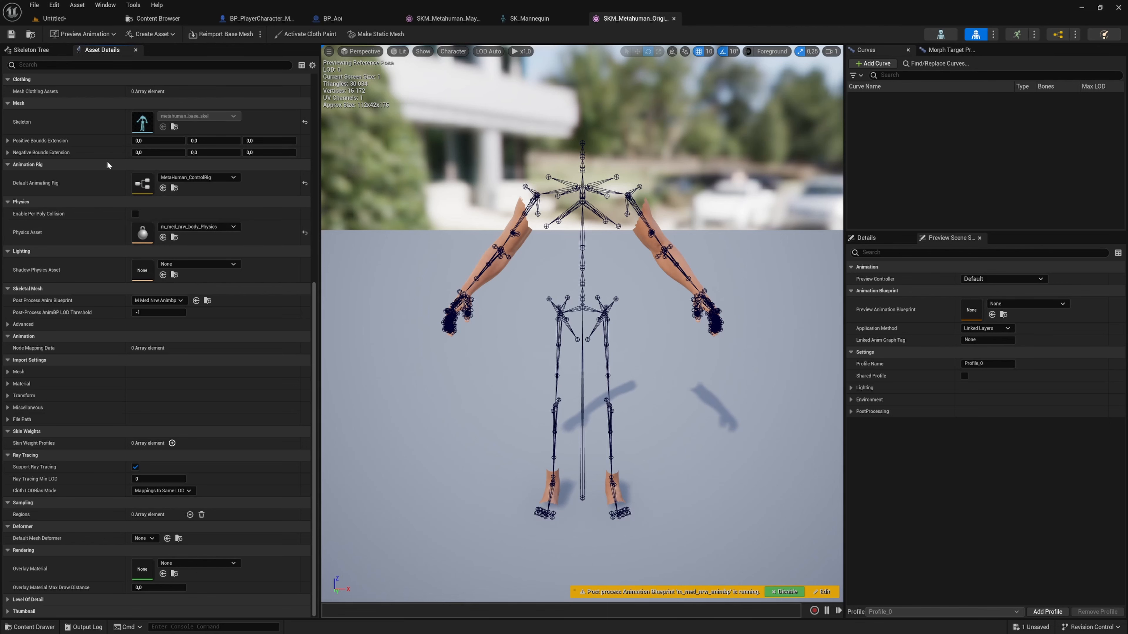
{"action": "left_click", "coordinate": [175, 237]}
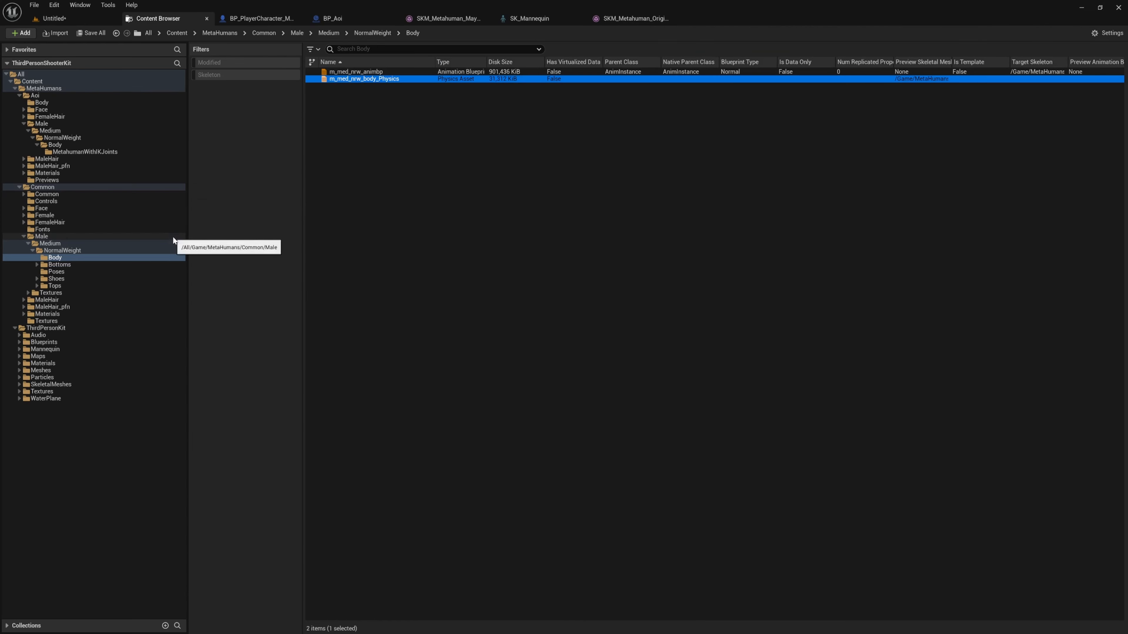
Rename m_med_nrw_body_Physics as PA_Metahuman and assign it as the Physics Asset Override of BP_PlayerCharacter_Metahuman's Mesh component.
{"action": "left_click", "coordinate": [262, 19]}
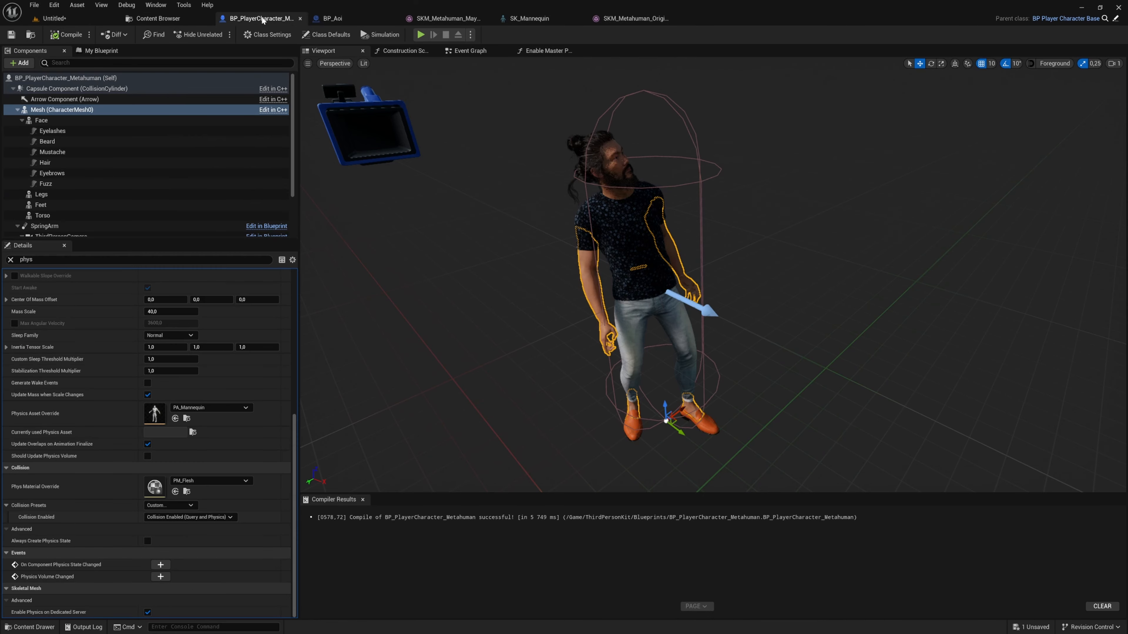
{"action": "left_click", "coordinate": [178, 18]}
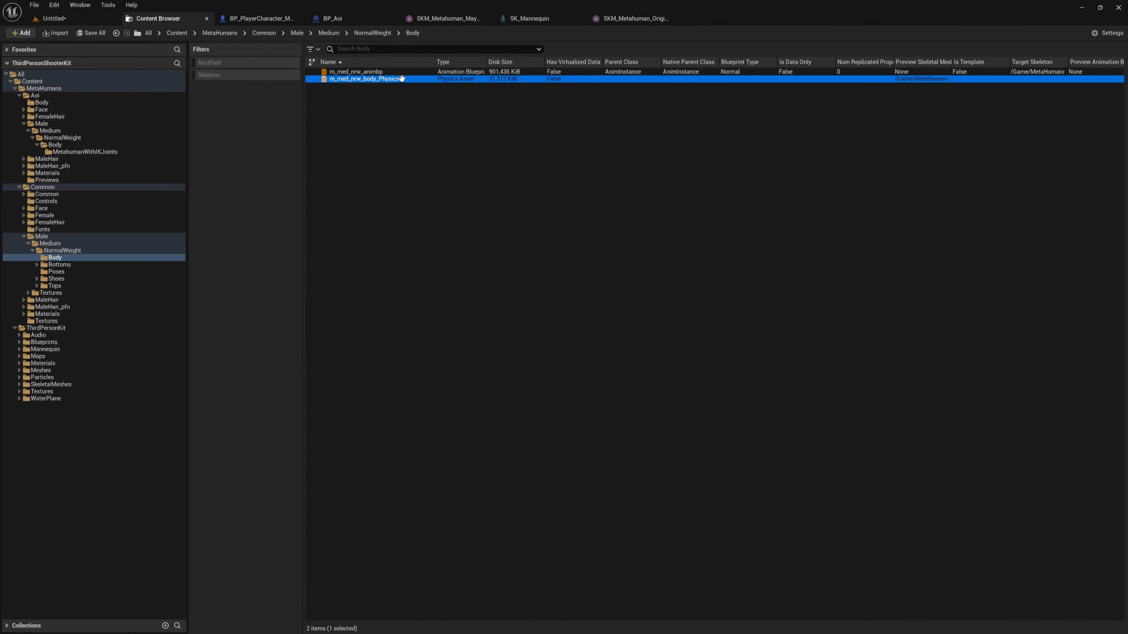
{"action": "key", "text": "F2"}
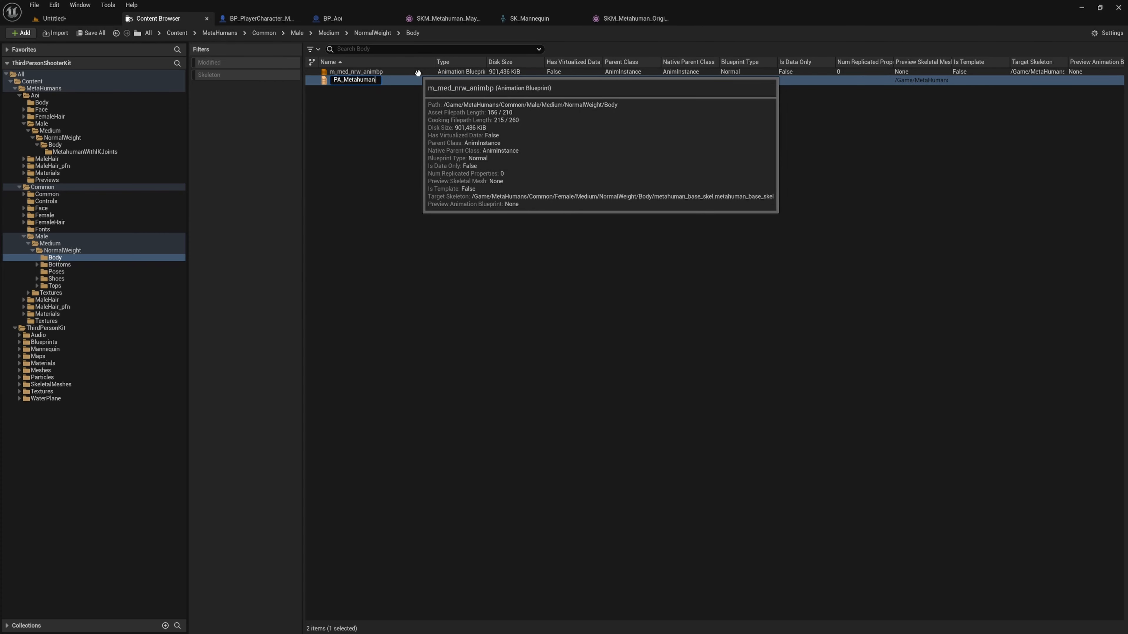
{"action": "key", "text": "Return"}
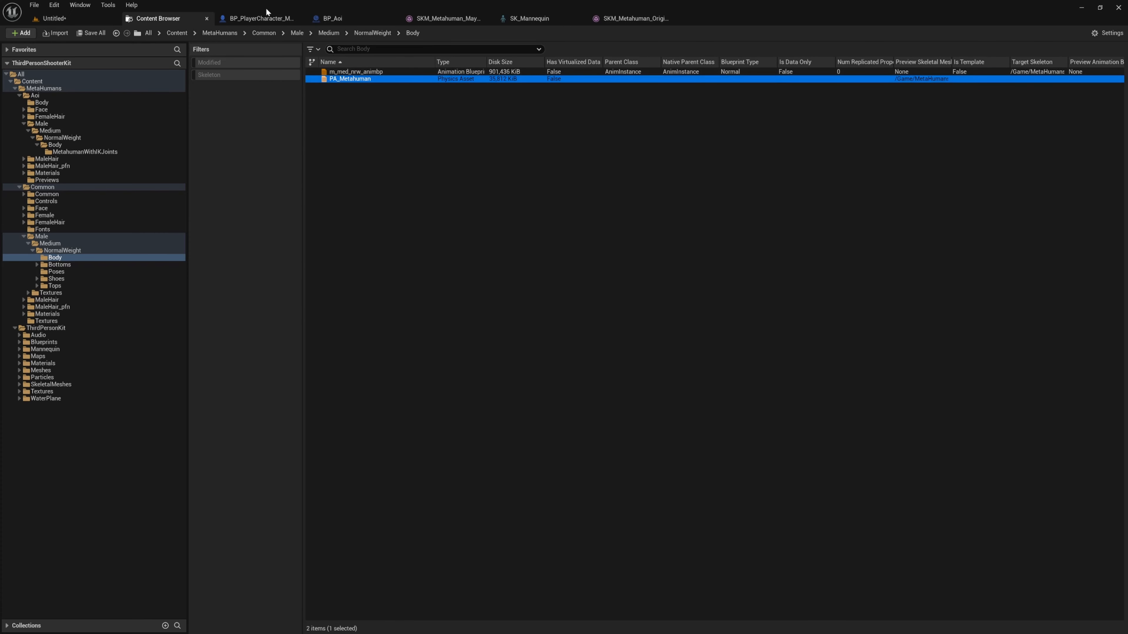
{"action": "left_click", "coordinate": [262, 18]}
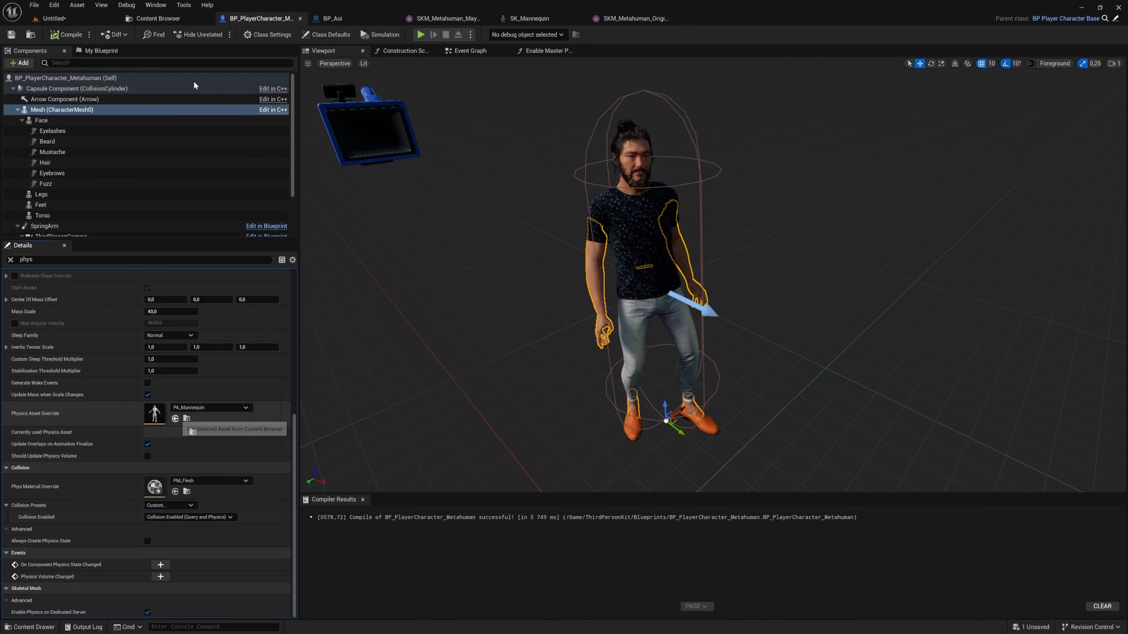
{"action": "left_click", "coordinate": [176, 418]}
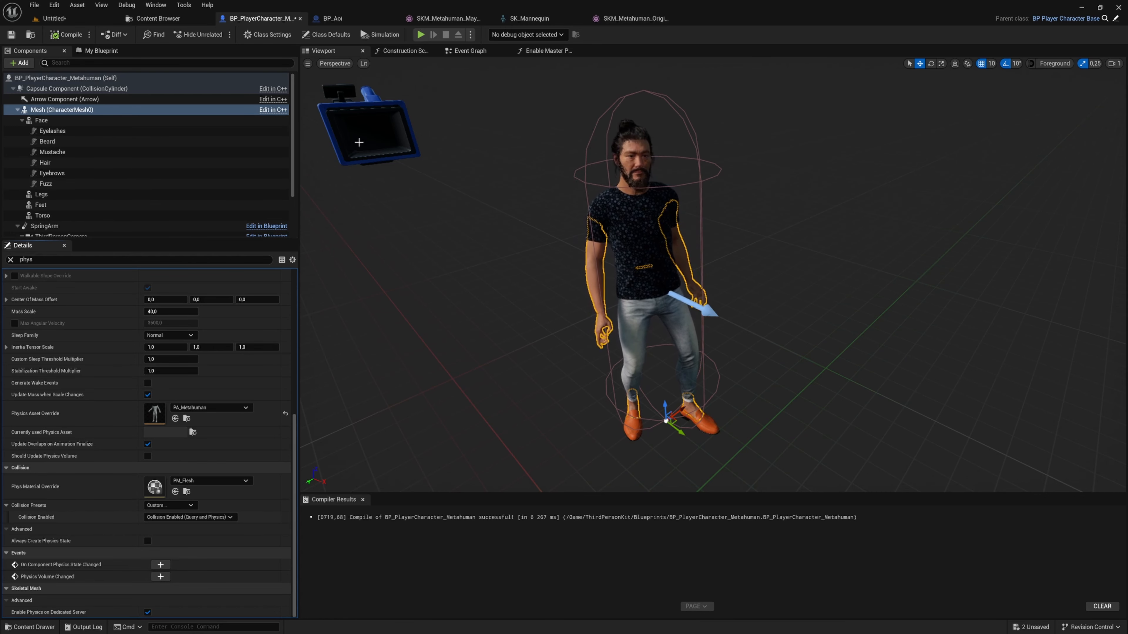
Open the PA_Metahuman physics asset and show all bones in its skeleton tree.
{"action": "left_click", "coordinate": [157, 18]}
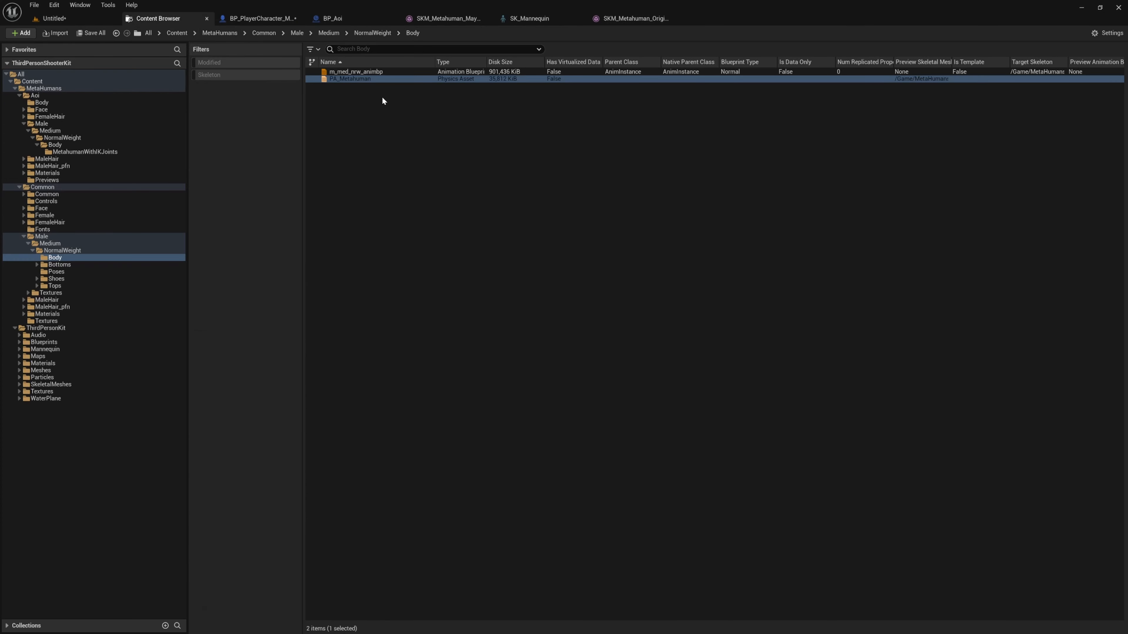
{"action": "left_click", "coordinate": [356, 78]}
{"action": "double_click", "coordinate": [356, 78]}
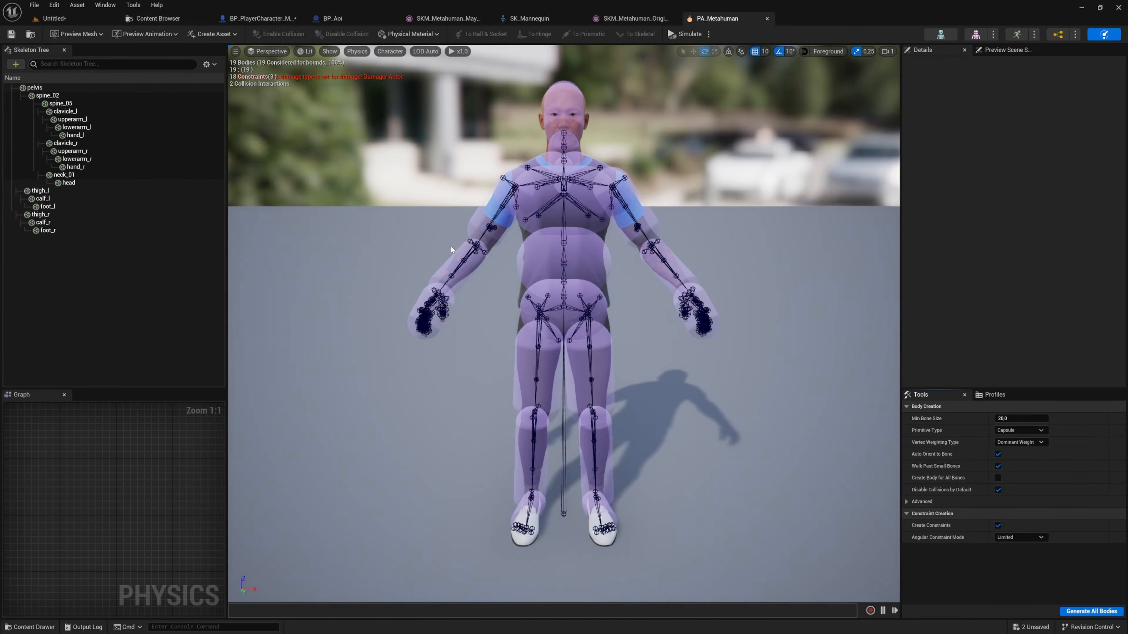
{"action": "left_click_drag", "start_coordinate": [450, 247], "coordinate": [497, 260], "text": "alt"}
{"action": "left_click", "coordinate": [207, 64]}
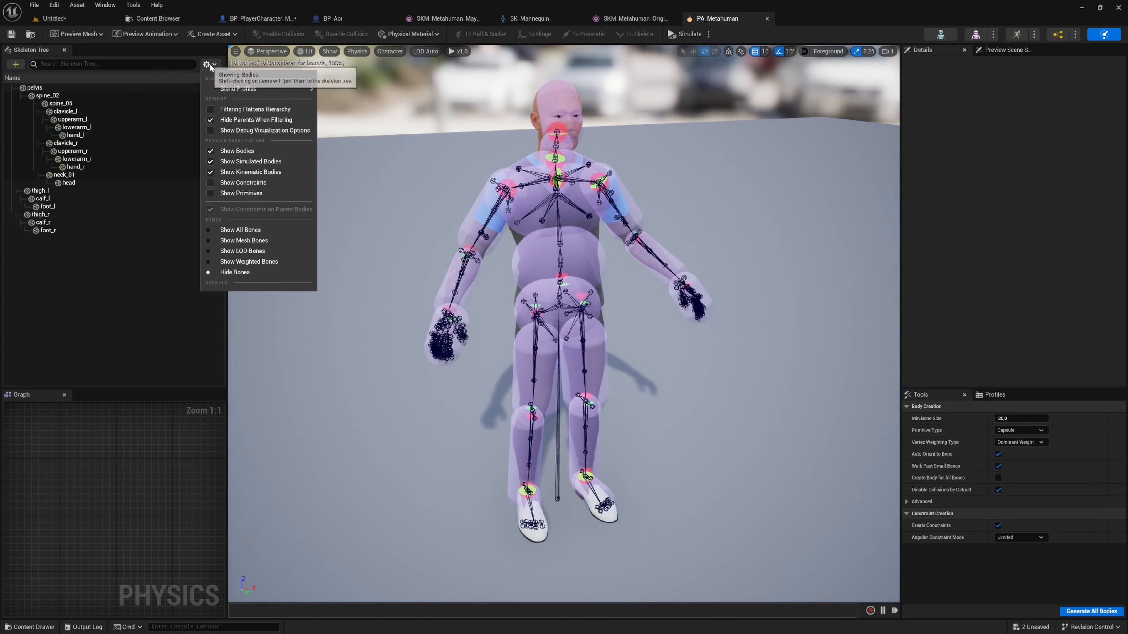
{"action": "left_click", "coordinate": [268, 227]}
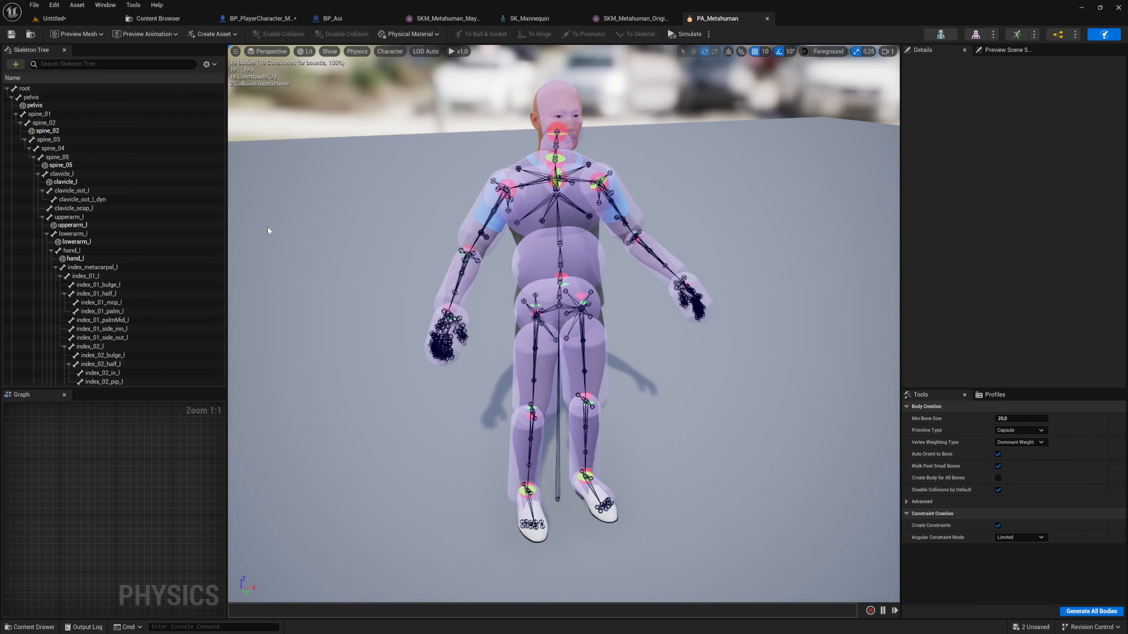
Add a box collision shape to the root bone of PA_Metahuman.
{"action": "left_click", "coordinate": [91, 89]}
{"action": "right_click", "coordinate": [91, 90]}
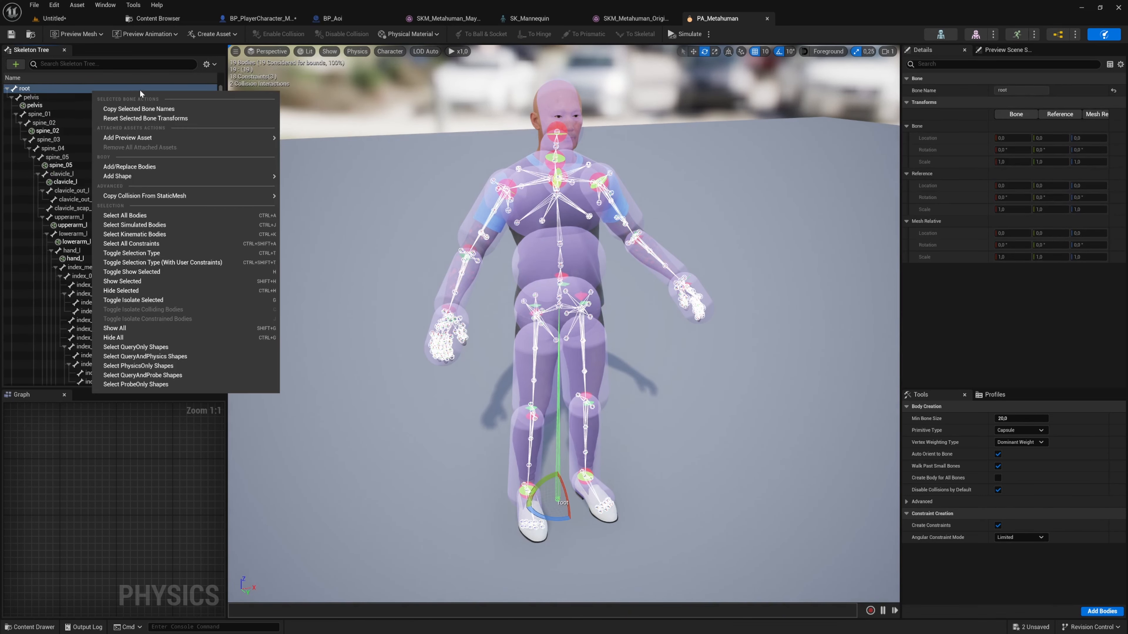
{"action": "mouse_move", "coordinate": [264, 177]}
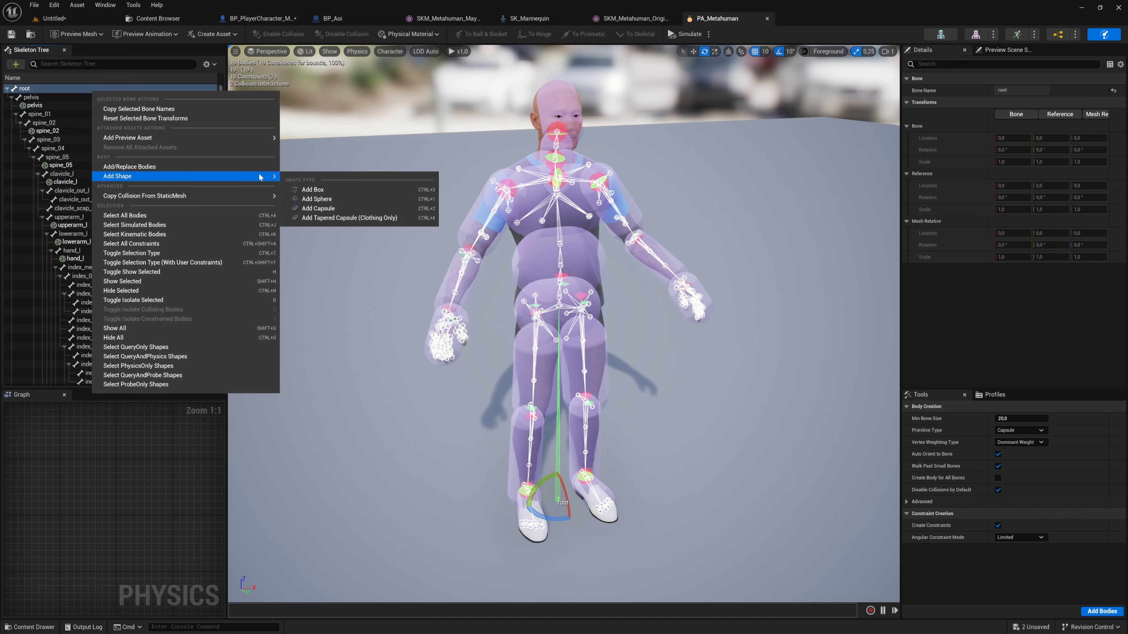
{"action": "left_click", "coordinate": [328, 190]}
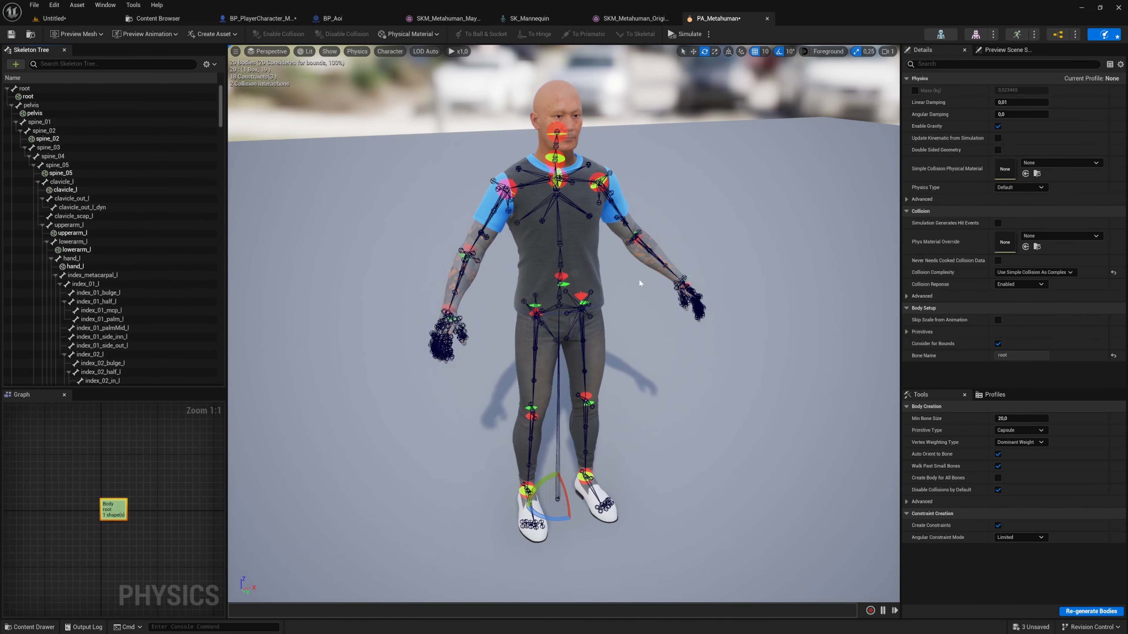
Set the root body's Collision Response to Disabled and save the physics asset.
{"action": "left_click", "coordinate": [1019, 288]}
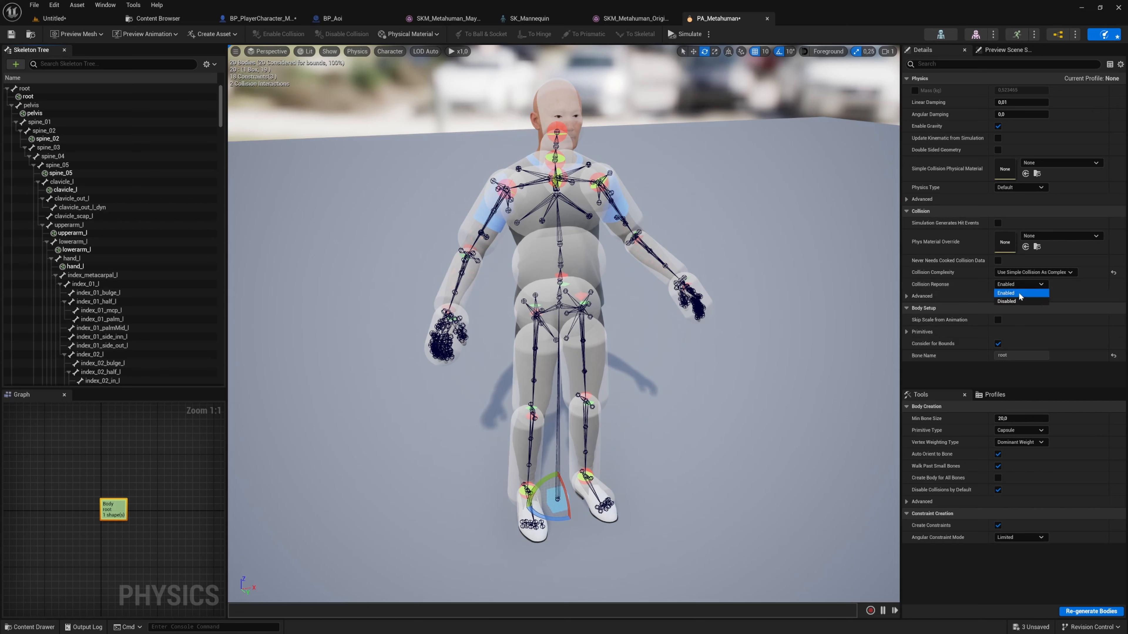
{"action": "left_click", "coordinate": [1017, 302]}
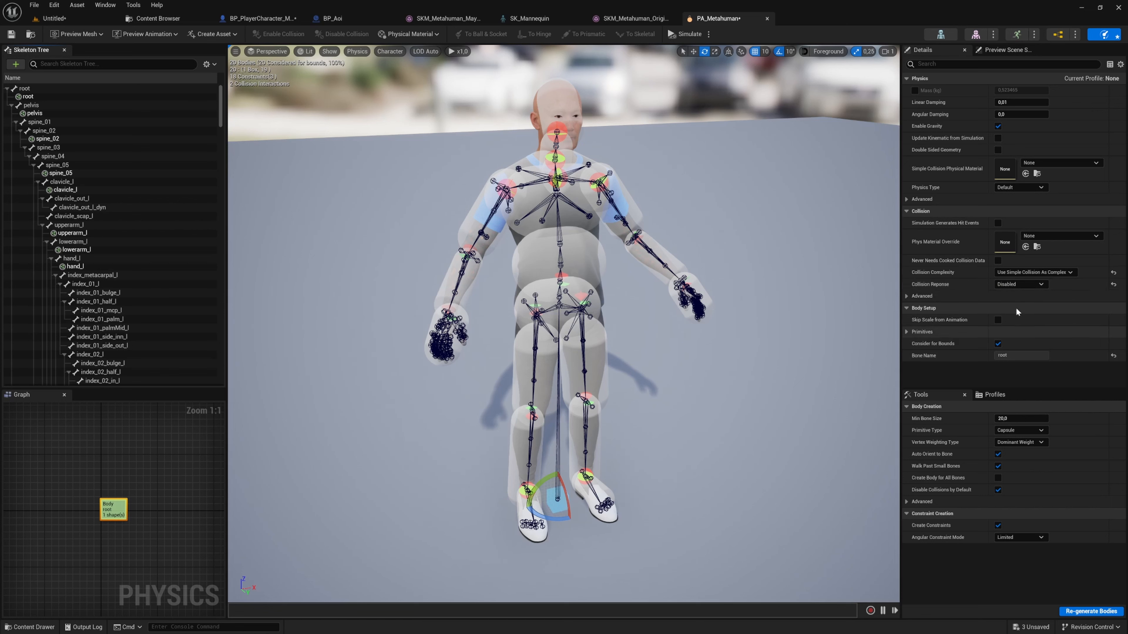
{"action": "key", "text": "ctrl+s"}
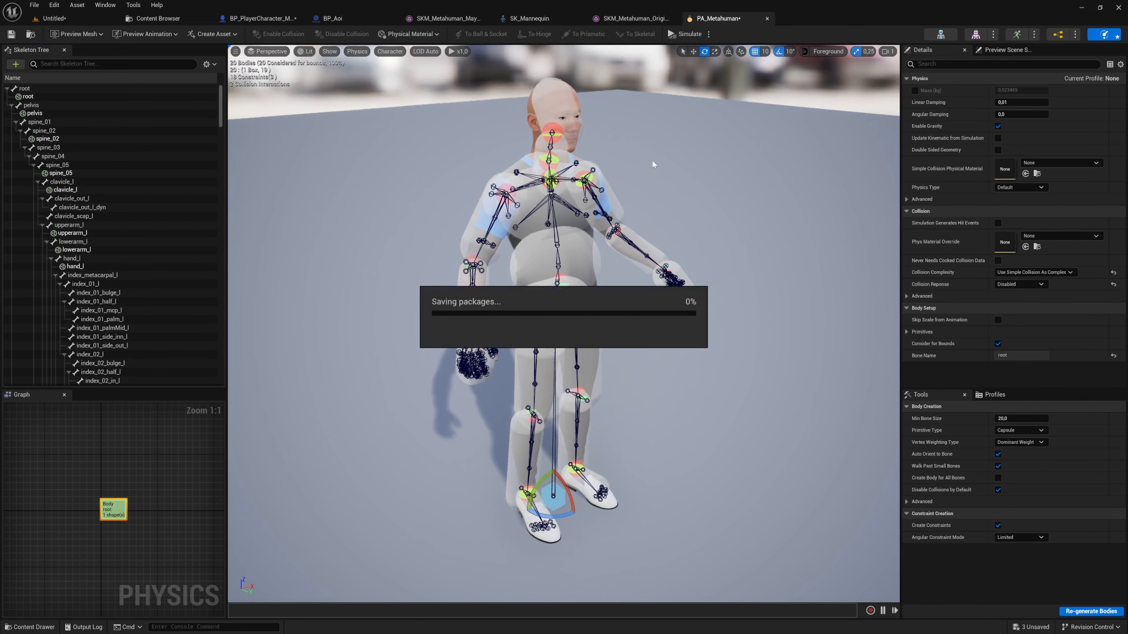
Close the physics asset, skeletal mesh and skeleton editors, and return to BP_PlayerCharacter_Metahuman to save it.
{"action": "middle_click", "coordinate": [711, 19]}
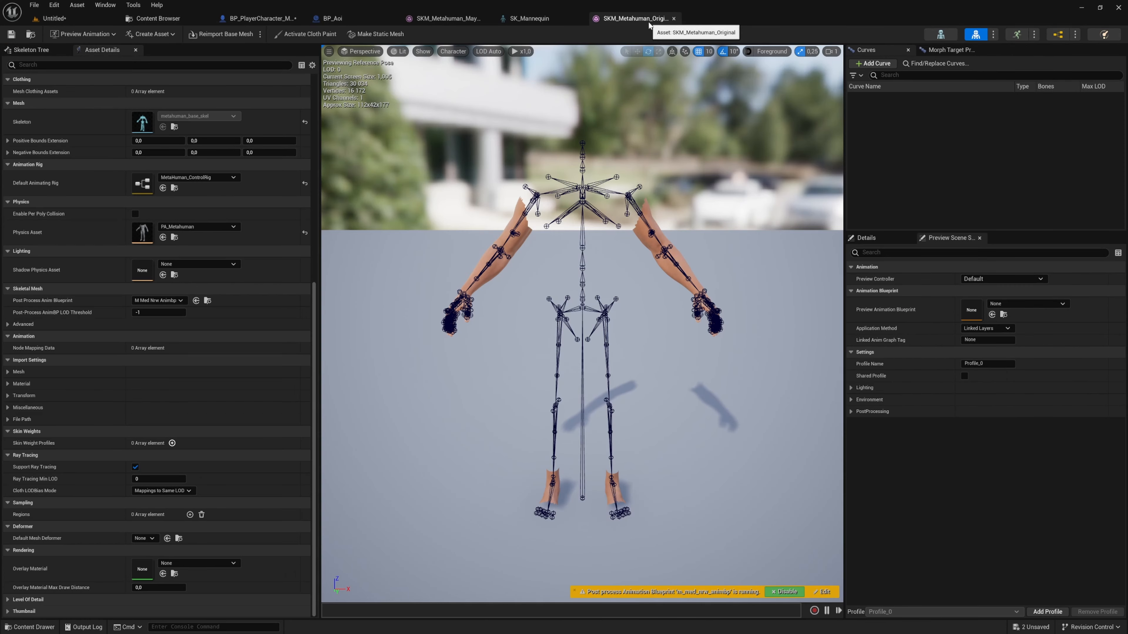
{"action": "middle_click", "coordinate": [604, 20]}
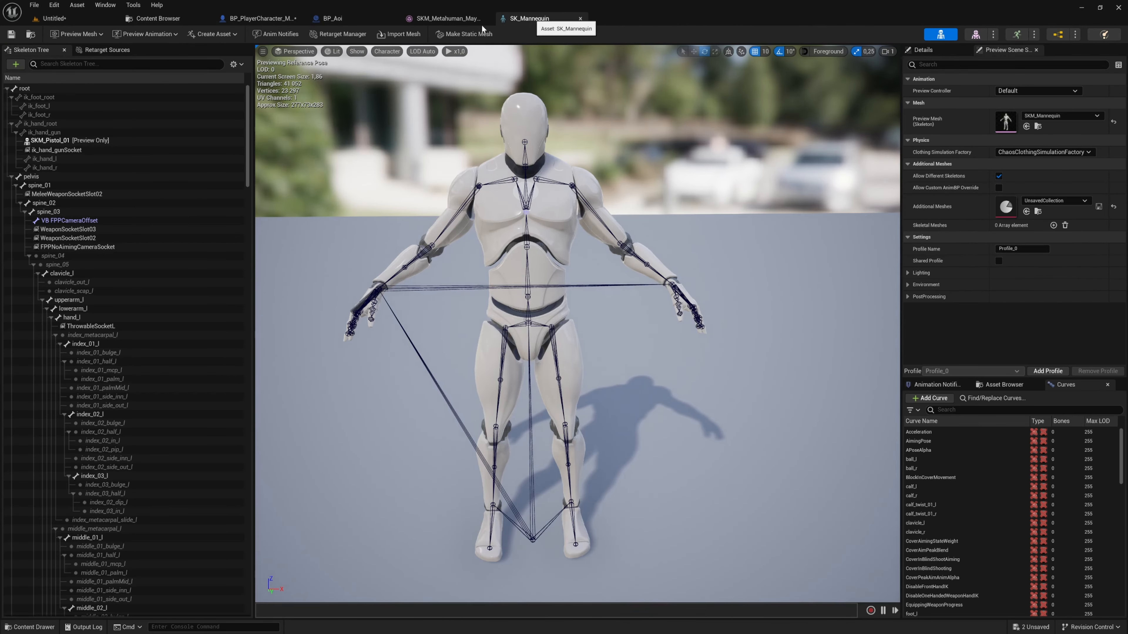
{"action": "middle_click", "coordinate": [531, 19]}
{"action": "middle_click", "coordinate": [457, 20]}
{"action": "left_click", "coordinate": [247, 18]}
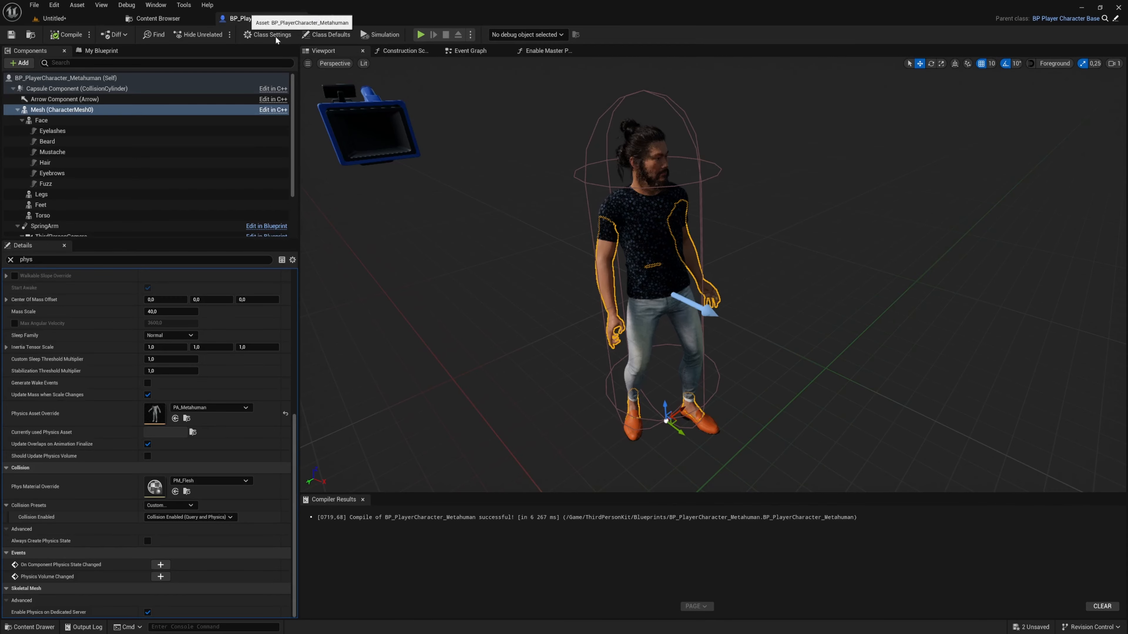
Play-test the level by aiming the automatic rifle, switching to the pump shotgun and firing it.
{"action": "left_click", "coordinate": [62, 18]}
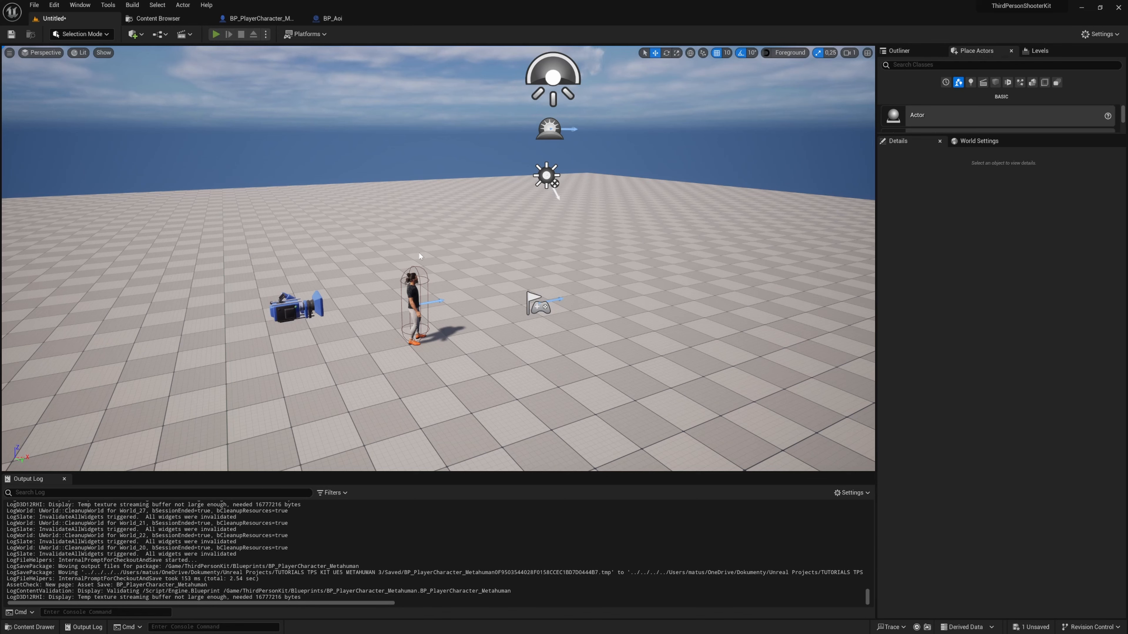
{"action": "key", "text": "alt+p"}
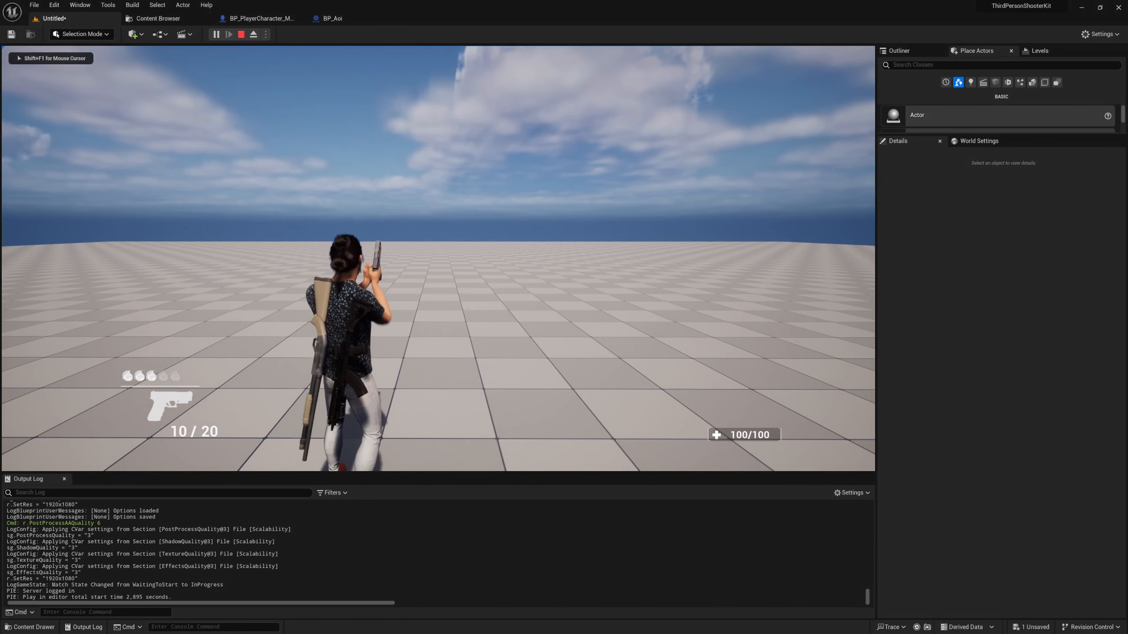
{"action": "key", "text": "1"}
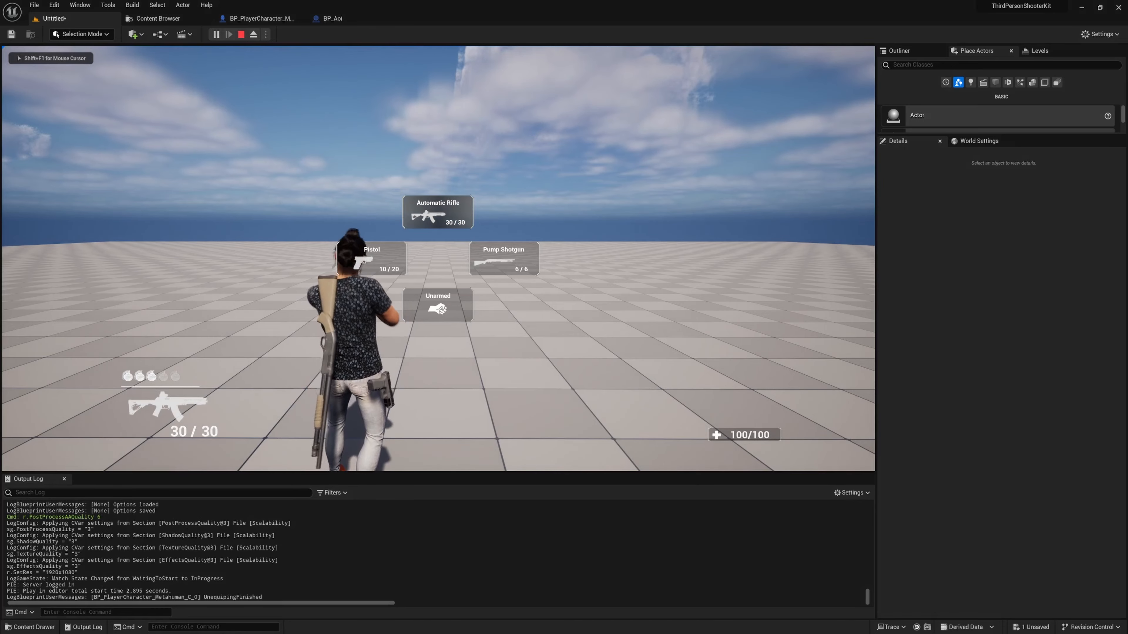
{"action": "key", "text": "d"}
{"action": "right_click", "coordinate": [438, 259]}
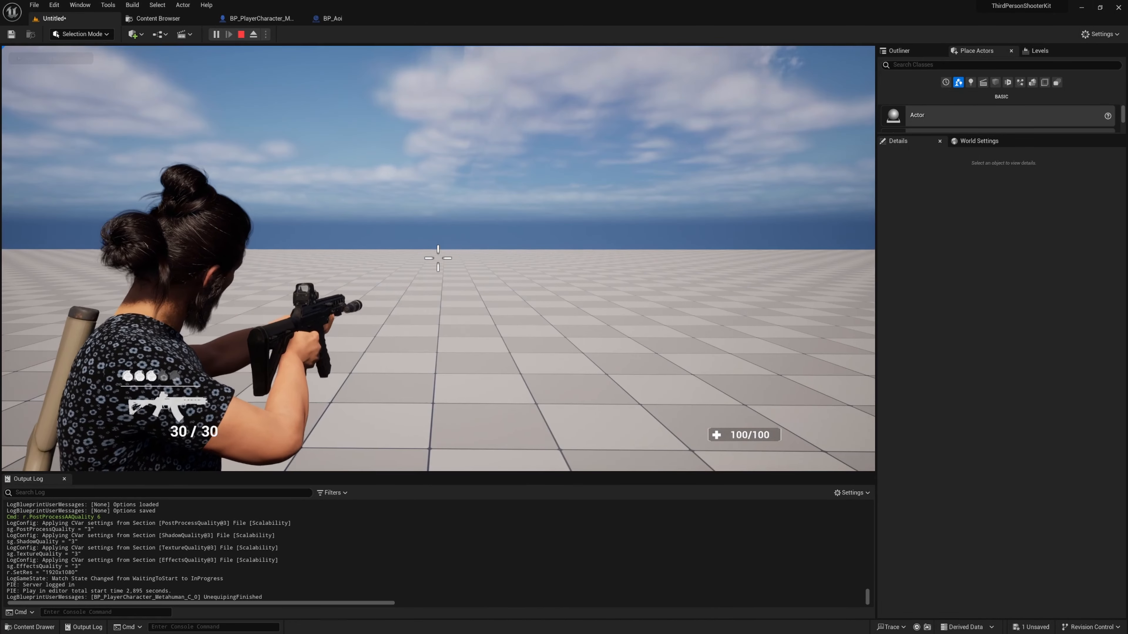
{"action": "key", "text": "2"}
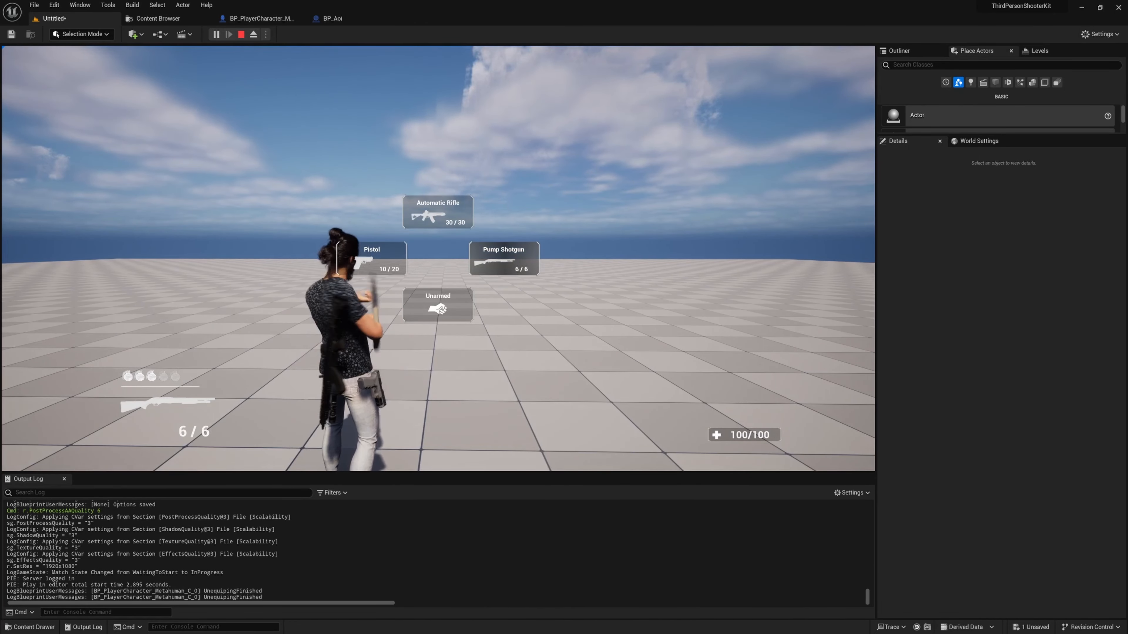
{"action": "right_click", "coordinate": [439, 258]}
{"action": "left_click", "coordinate": [438, 259]}
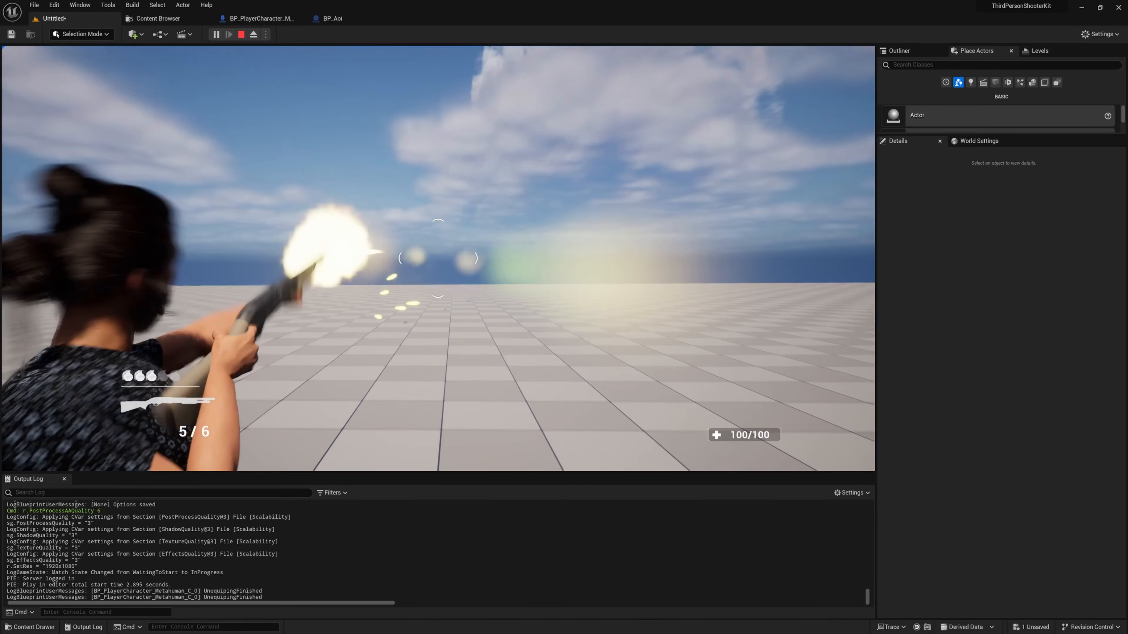
{"action": "left_click", "coordinate": [438, 259]}
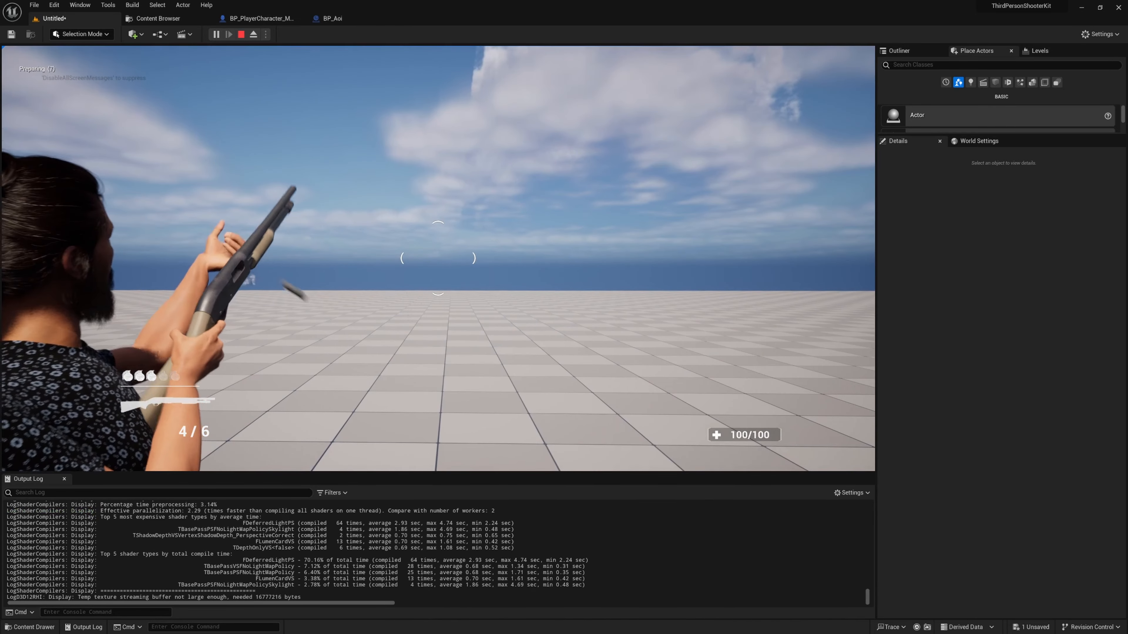
Pause the game, eject from the character to examine the front hand's grip on the shotgun up close, and end the session.
{"action": "key", "text": "Pause"}
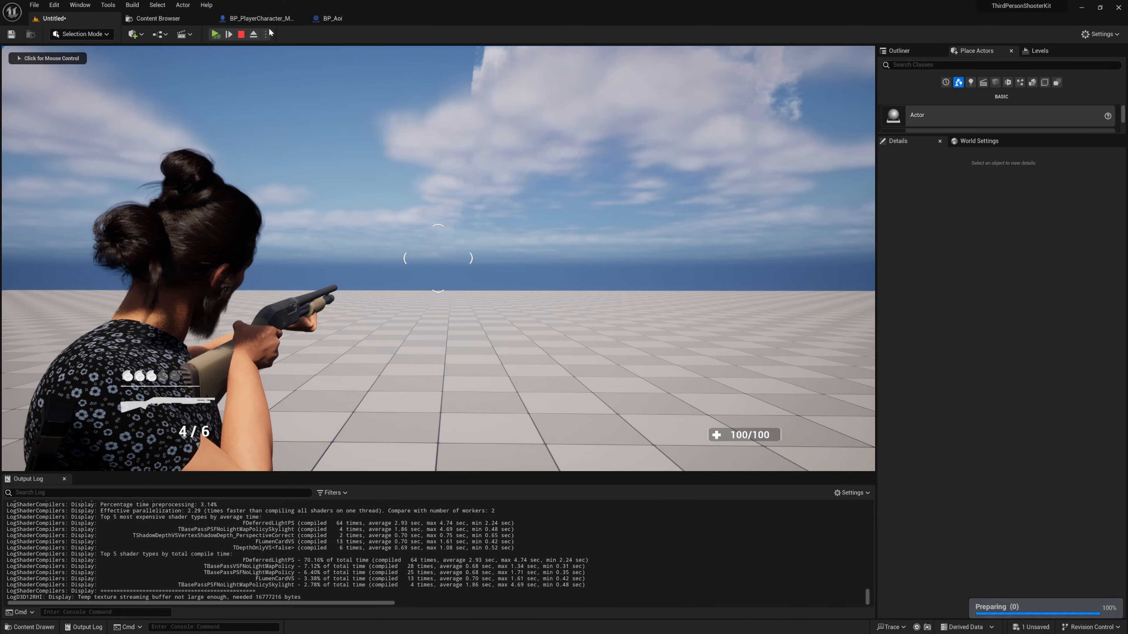
{"action": "left_click", "coordinate": [253, 34]}
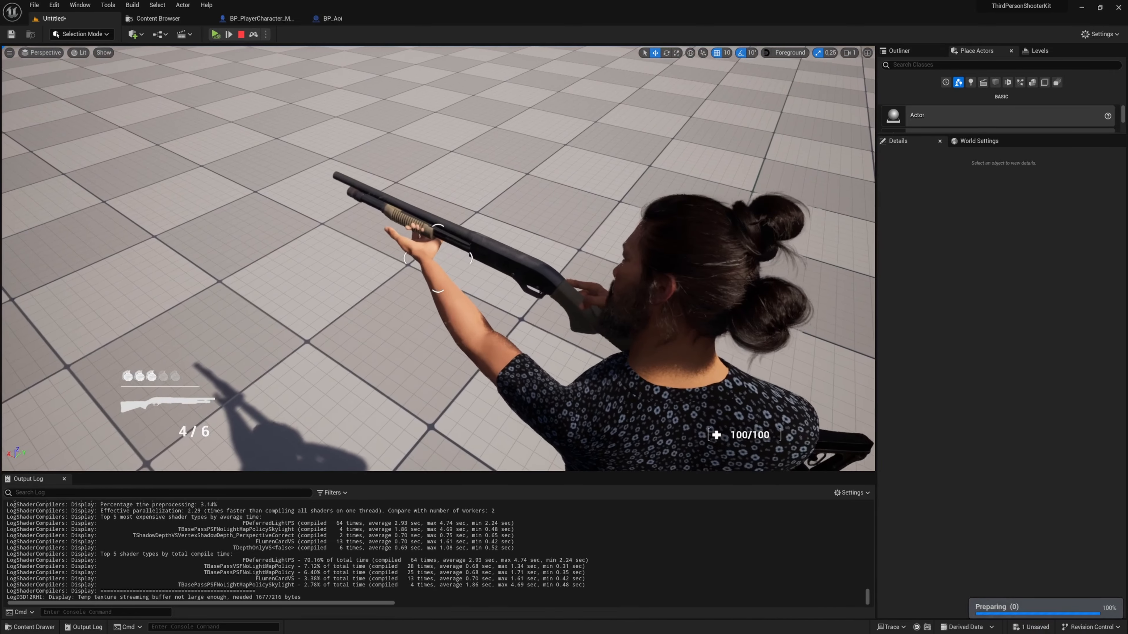
{"action": "mouse_move", "coordinate": [438, 258]}
{"action": "right_mouse_down"}
{"action": "mouse_move", "coordinate": [440, 276]}
{"action": "mouse_move", "coordinate": [426, 258]}
{"action": "mouse_move", "coordinate": [413, 276]}
{"action": "mouse_move", "coordinate": [462, 262]}
{"action": "mouse_move", "coordinate": [435, 253]}
{"action": "mouse_move", "coordinate": [428, 267]}
{"action": "right_mouse_up"}
{"action": "key", "text": "w"}
{"action": "key", "text": "s"}
{"action": "key", "text": "w"}
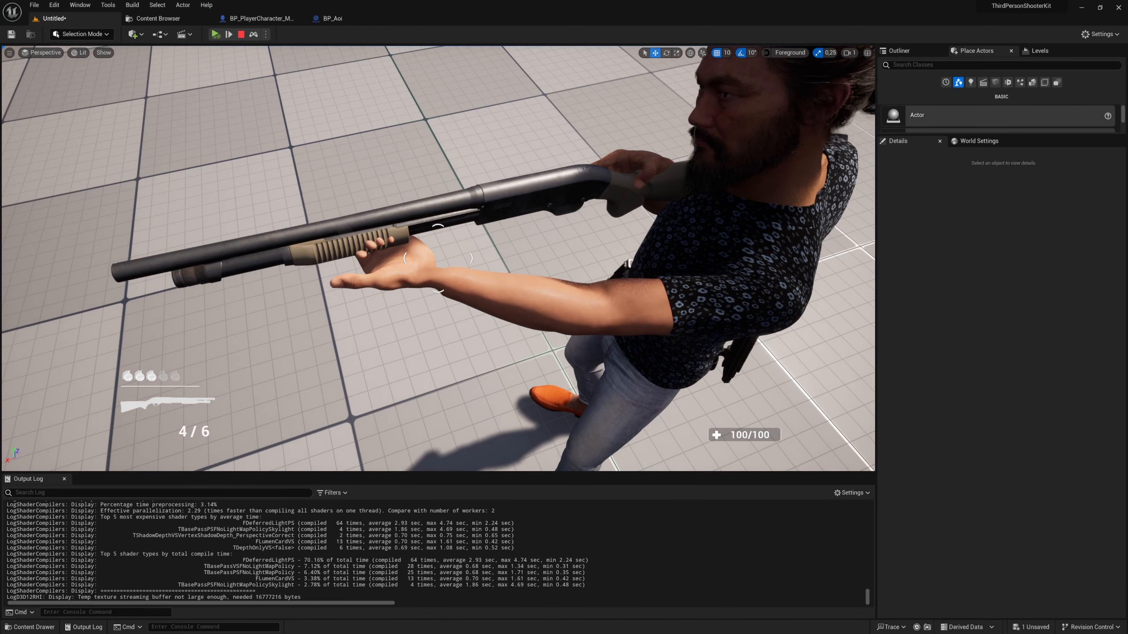
{"action": "left_click", "coordinate": [241, 34]}
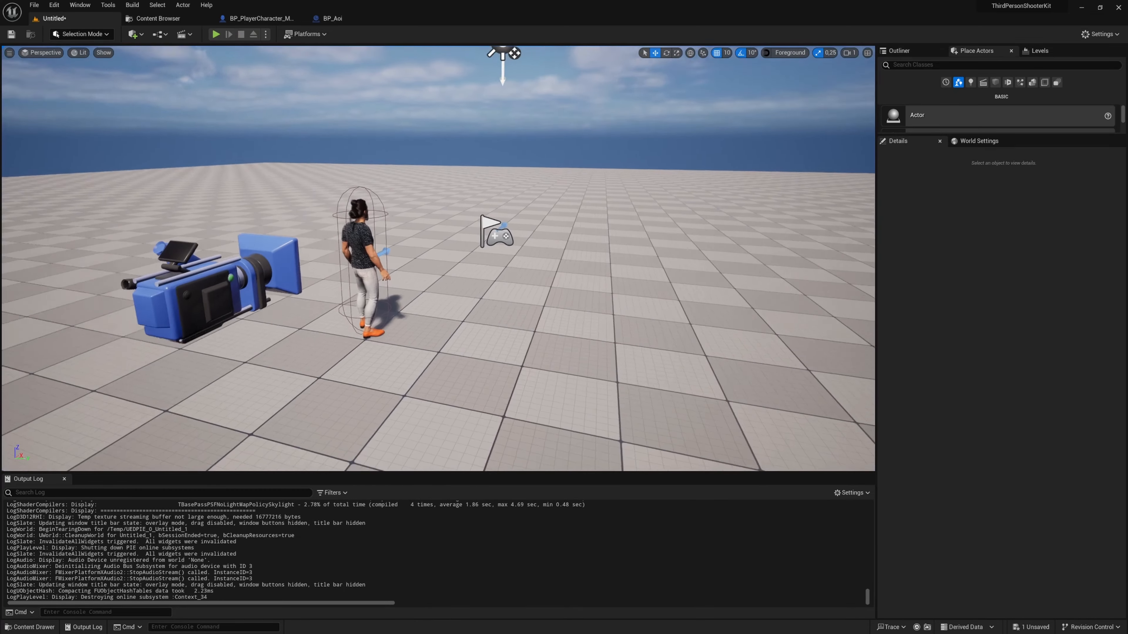
Select BP_PlayerCharacter_Metahuman in the level, filter its properties by "post" and widen the details area.
{"action": "scroll", "coordinate": [811, 272], "scroll_direction": "up", "scroll_amount": 3}
{"action": "left_click", "coordinate": [810, 272]}
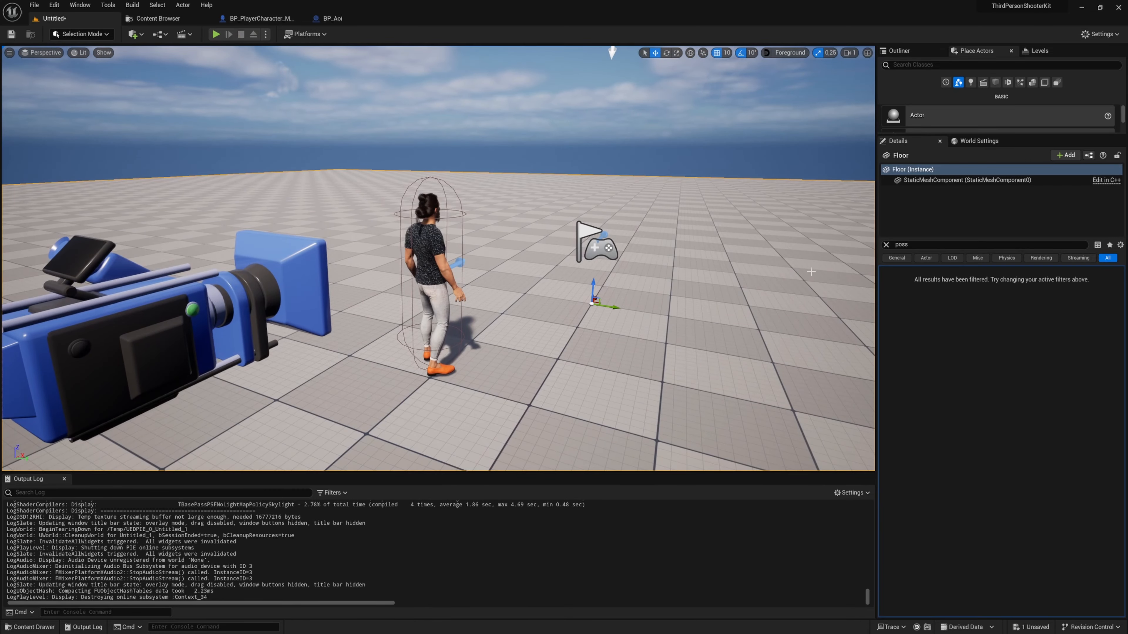
{"action": "left_click", "coordinate": [435, 244]}
{"action": "right_click_drag", "start_coordinate": [435, 244], "coordinate": [402, 249]}
{"action": "left_click", "coordinate": [885, 245]}
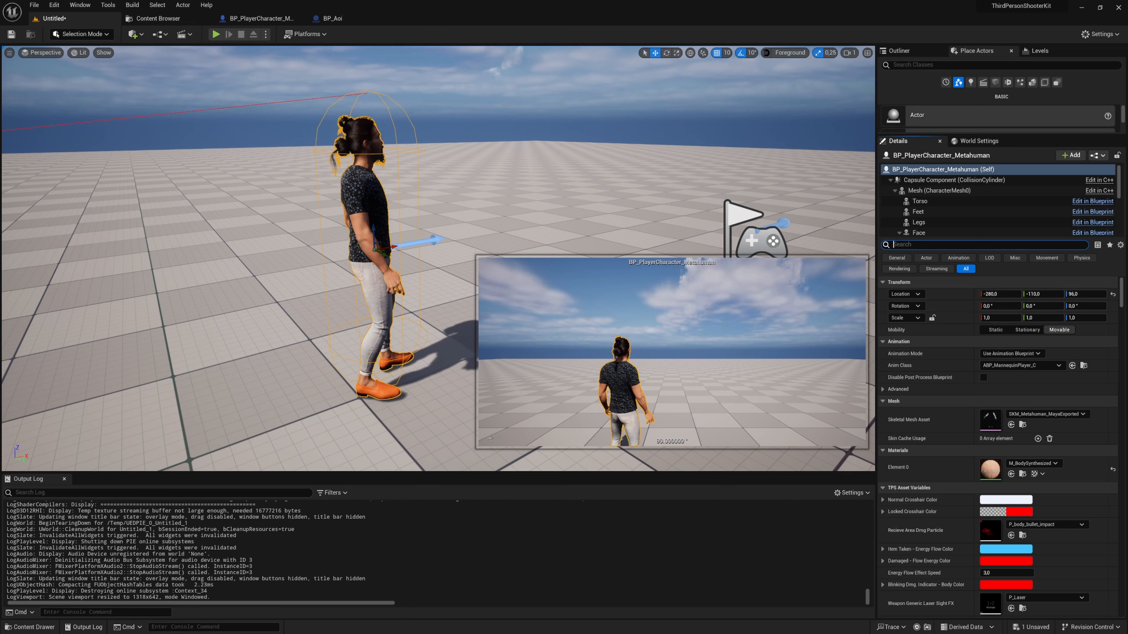
{"action": "type", "text": "post"}
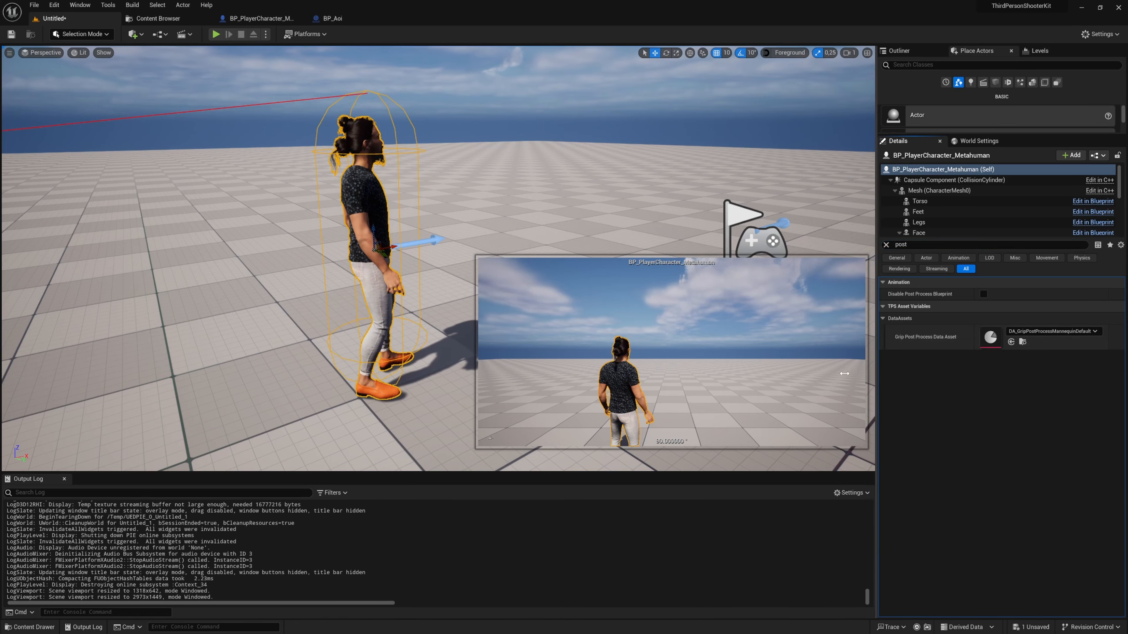
{"action": "left_click_drag", "start_coordinate": [877, 374], "coordinate": [850, 375]}
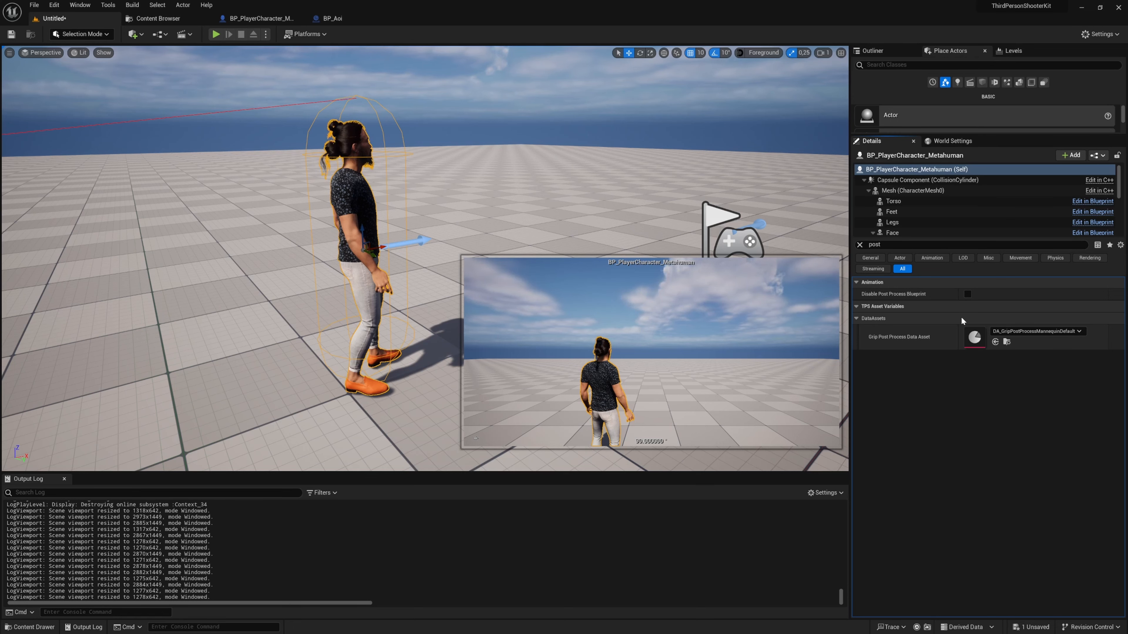
Open the DA_GripPostProcessMannequinDefault data asset and place it in a floating window over the level.
{"action": "double_click", "coordinate": [976, 342]}
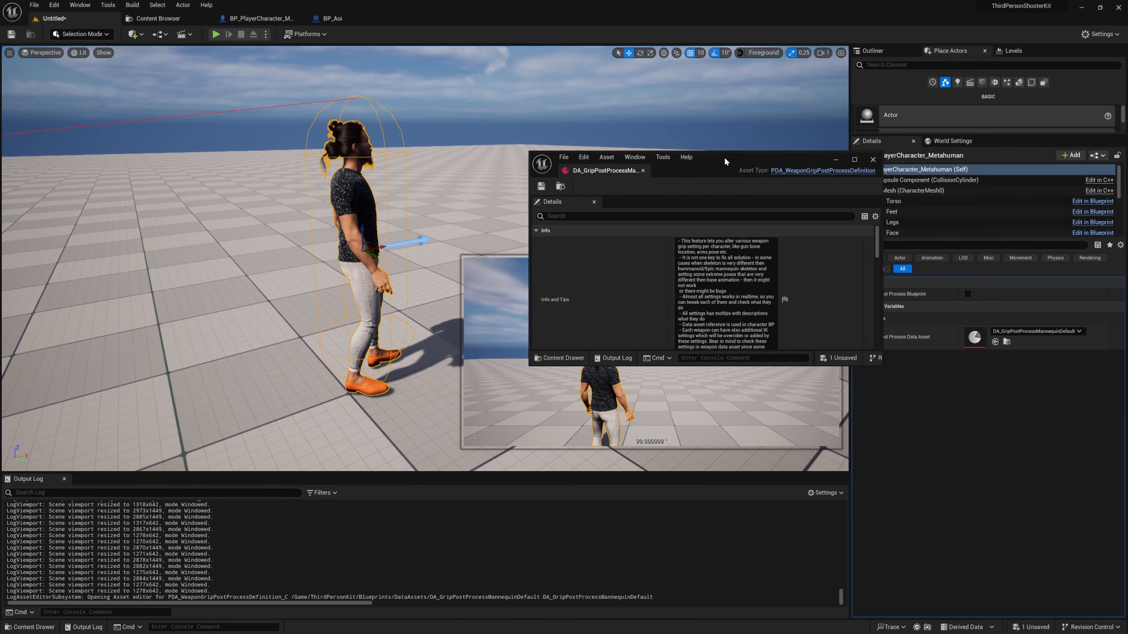
{"action": "double_click", "coordinate": [724, 156]}
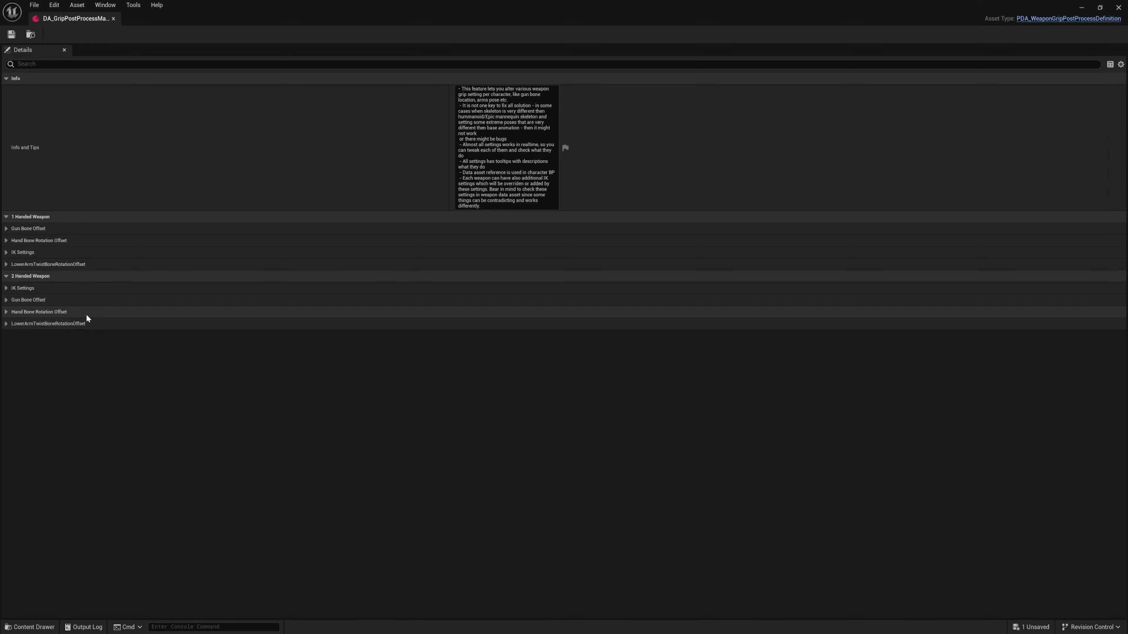
{"action": "left_click_drag", "start_coordinate": [80, 19], "coordinate": [666, 168]}
Play the level, equip and aim the pump shotgun, pause the game and eject from the character.
{"action": "left_click", "coordinate": [215, 34]}
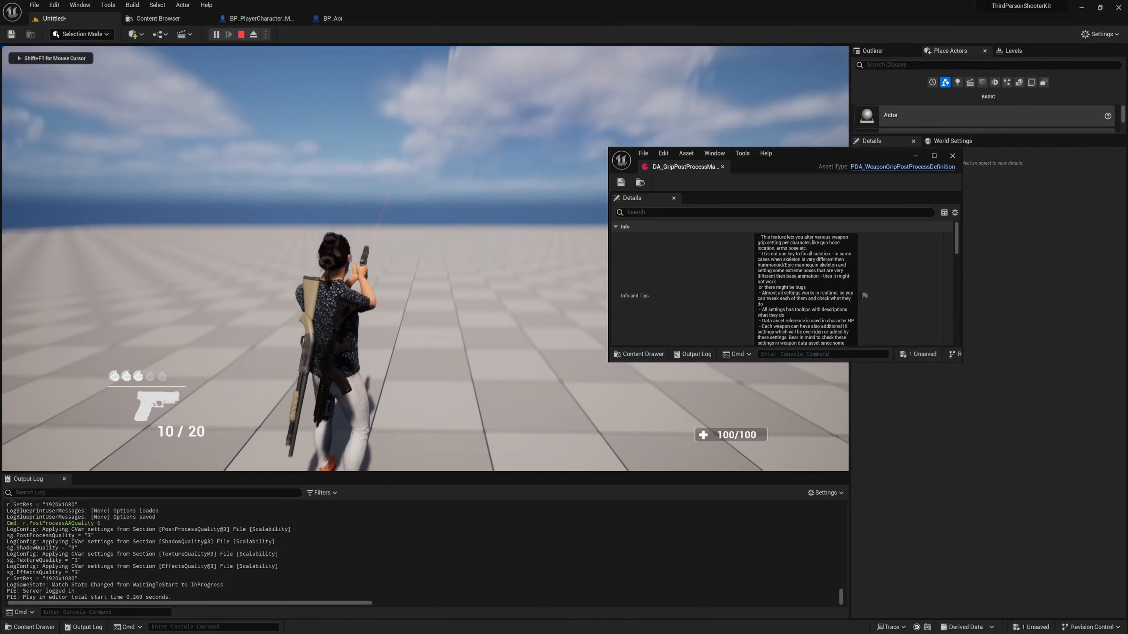
{"action": "key", "text": "2"}
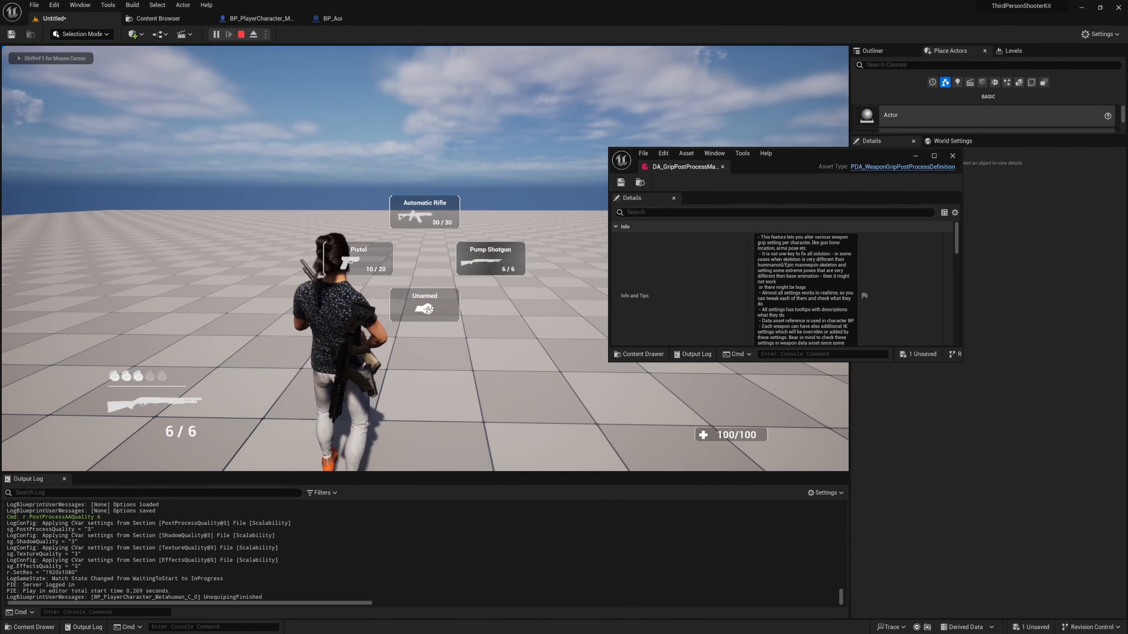
{"action": "right_click", "coordinate": [424, 258]}
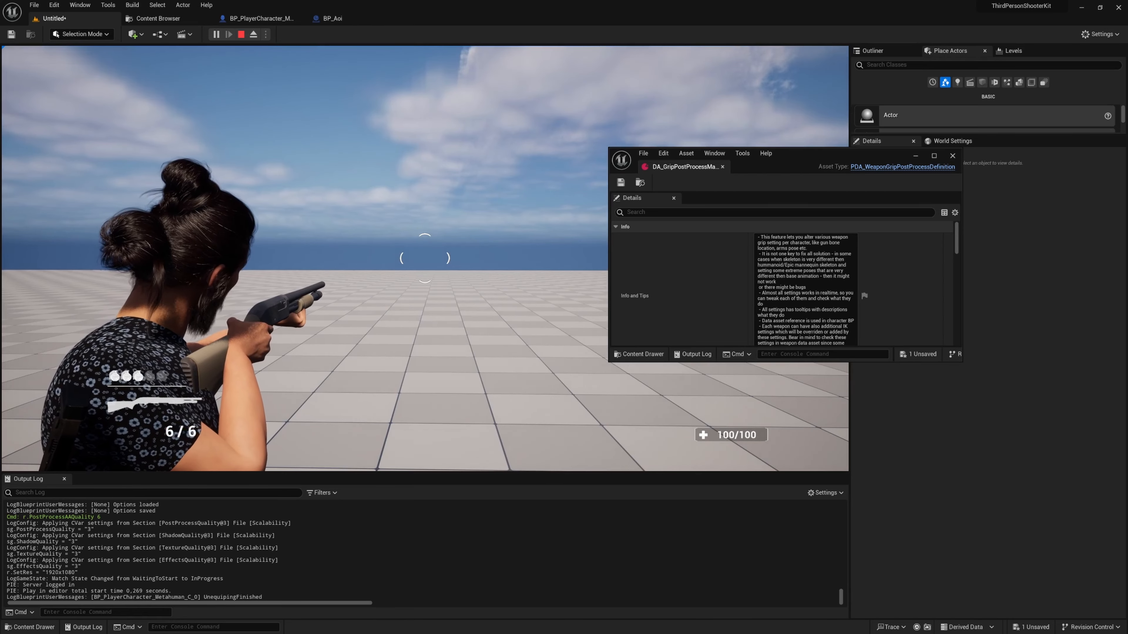
{"action": "key", "text": "Pause"}
{"action": "key", "text": "F8"}
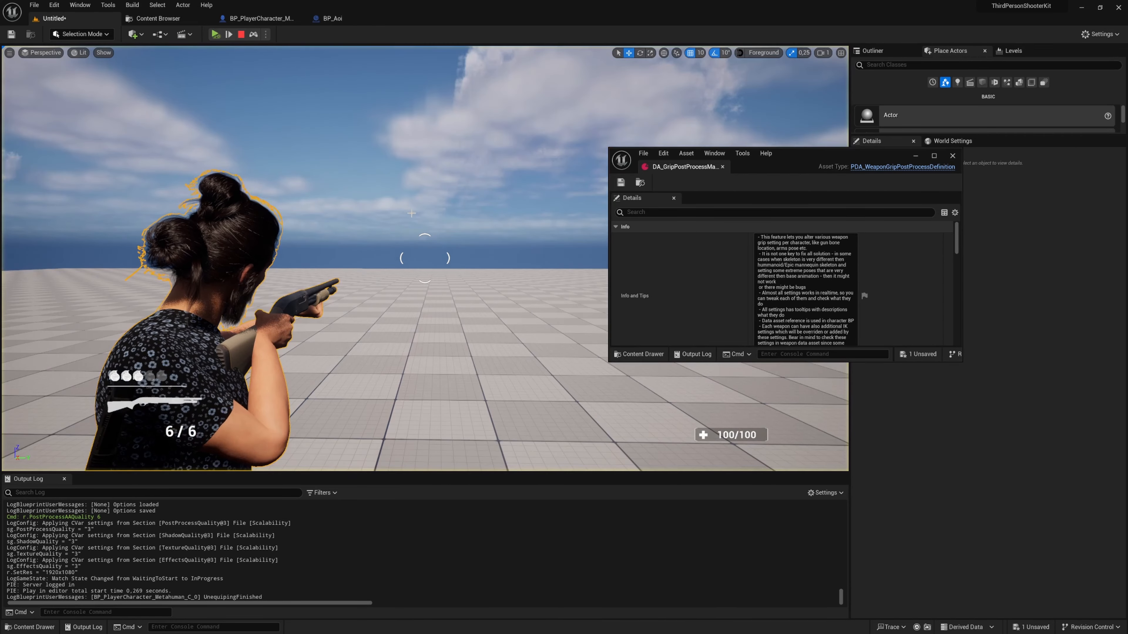
Resume the game and examine both hands' grip on the aimed shotgun from the character's side.
{"action": "key", "text": "d"}
{"action": "right_click_drag", "start_coordinate": [434, 235], "coordinate": [433, 235]}
{"action": "key", "text": "Pause"}
{"action": "key", "text": "w"}
{"action": "key", "text": "w"}
{"action": "key", "text": "s"}
{"action": "key", "text": "s"}
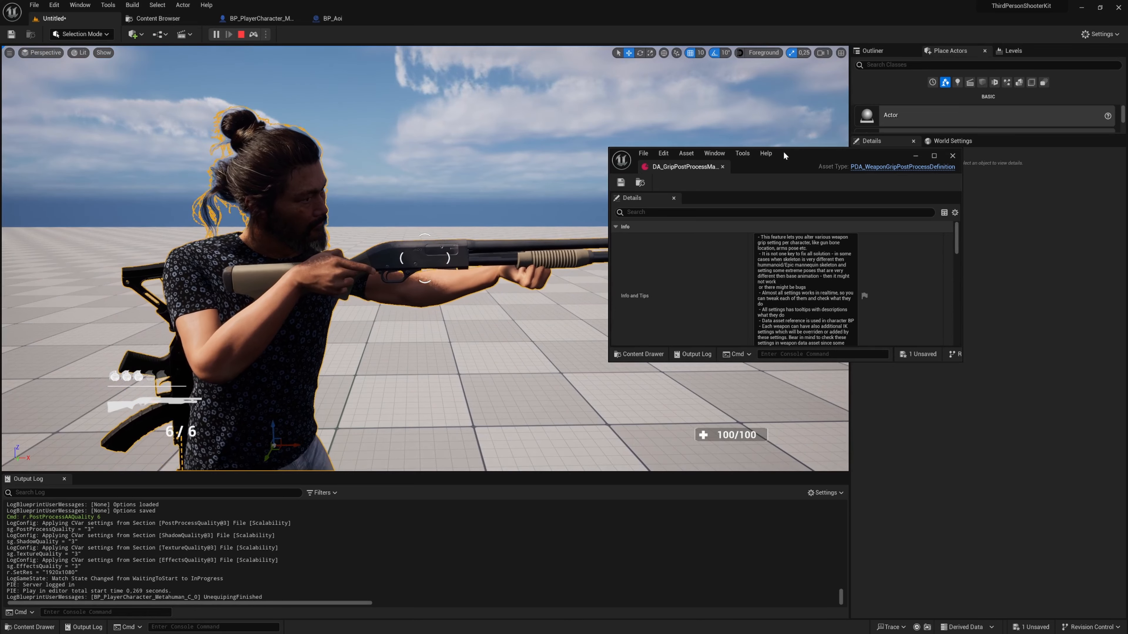
Enlarge the grip data asset window beside the character and expand Front Hand IK Offset Settings for the 2 Handed Weapon.
{"action": "left_click_drag", "start_coordinate": [783, 151], "coordinate": [737, 73]}
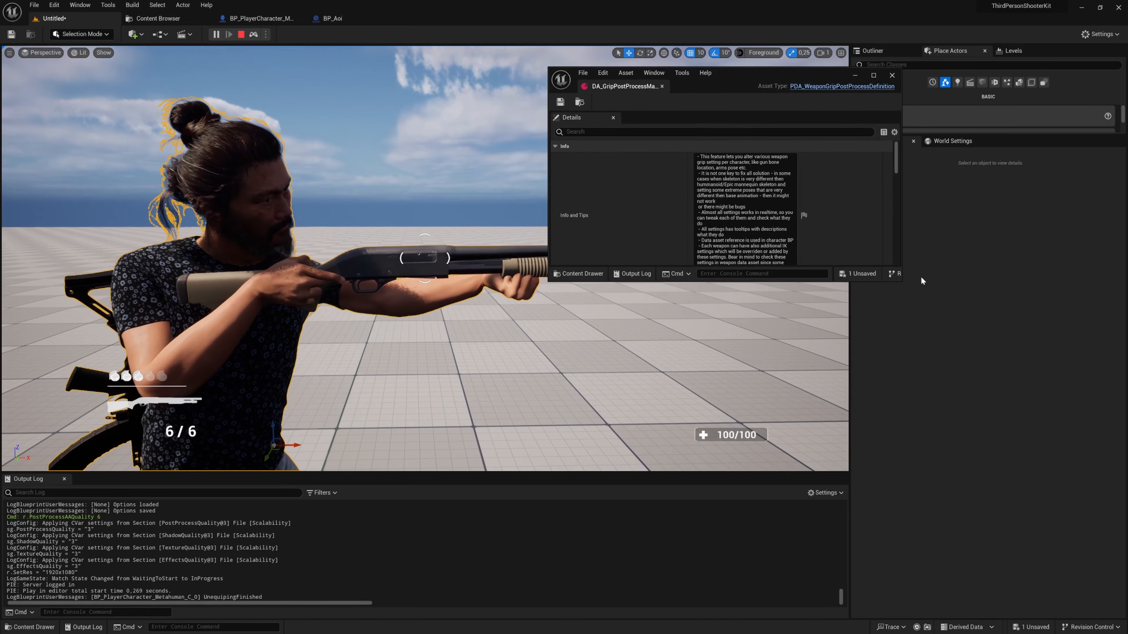
{"action": "left_click_drag", "start_coordinate": [900, 282], "coordinate": [1080, 539]}
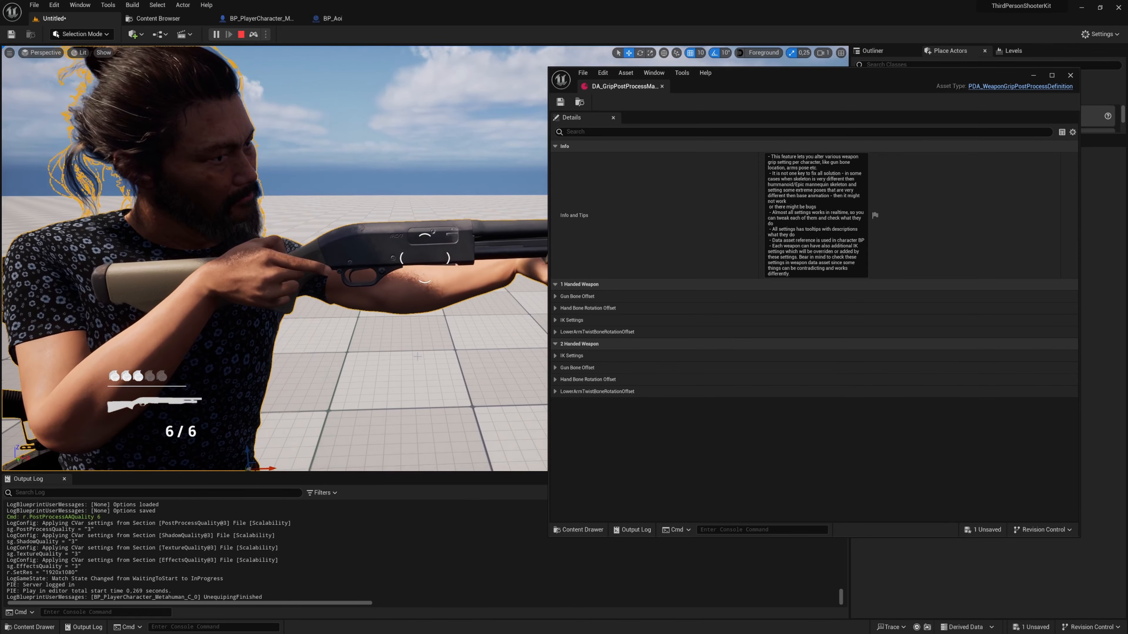
{"action": "left_click", "coordinate": [629, 355]}
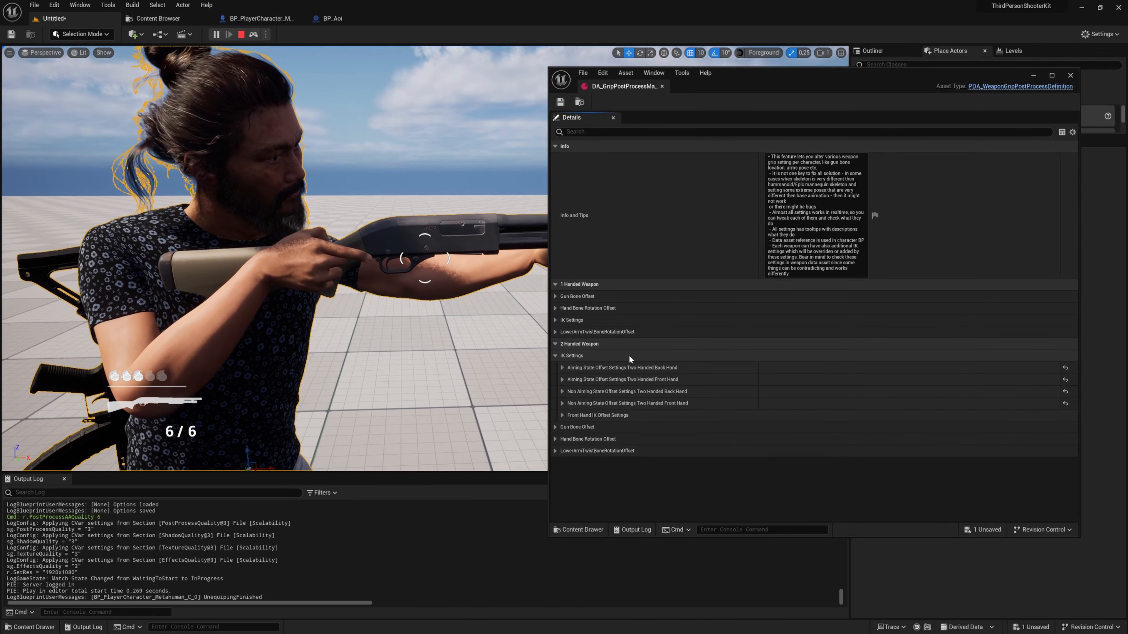
{"action": "left_click", "coordinate": [612, 415]}
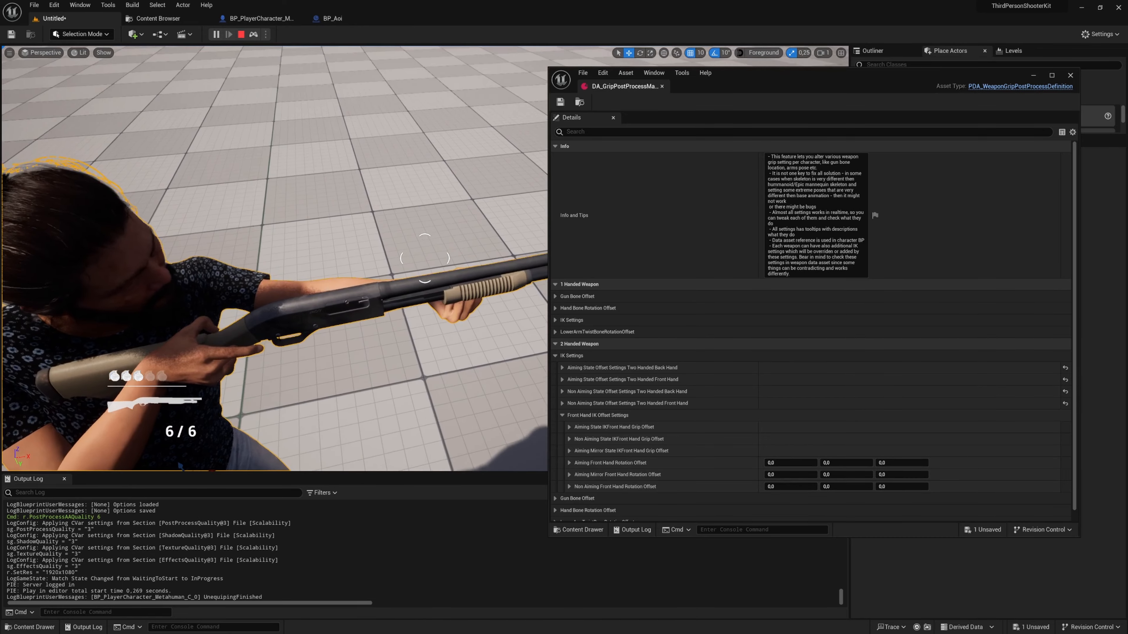
Activate the Aiming State IKFront Hand Grip Offset for the 2 Handed Weapon together with its debug helpers.
{"action": "left_click", "coordinate": [582, 284]}
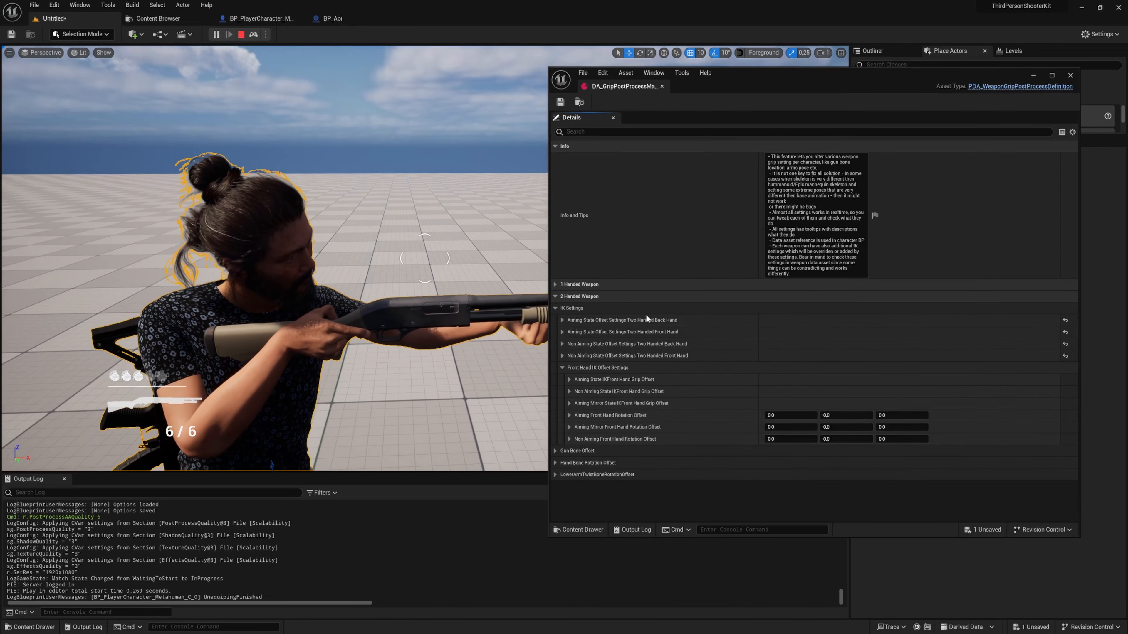
{"action": "right_click_drag", "start_coordinate": [502, 355], "coordinate": [512, 369]}
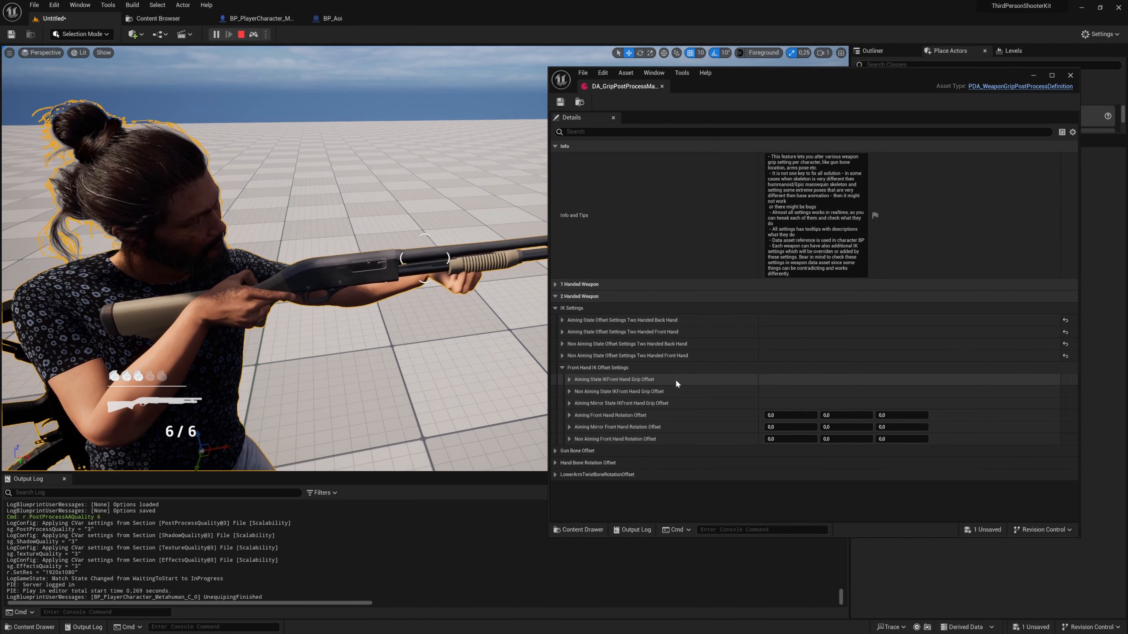
{"action": "double_click", "coordinate": [675, 379]}
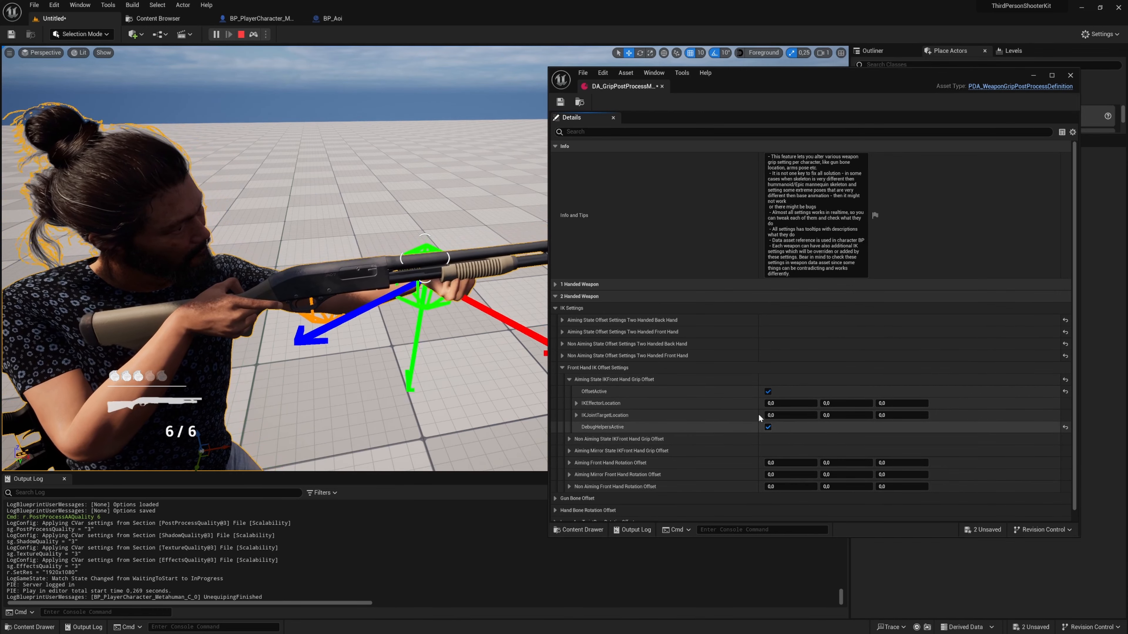
{"action": "right_click_drag", "start_coordinate": [444, 333], "coordinate": [456, 329]}
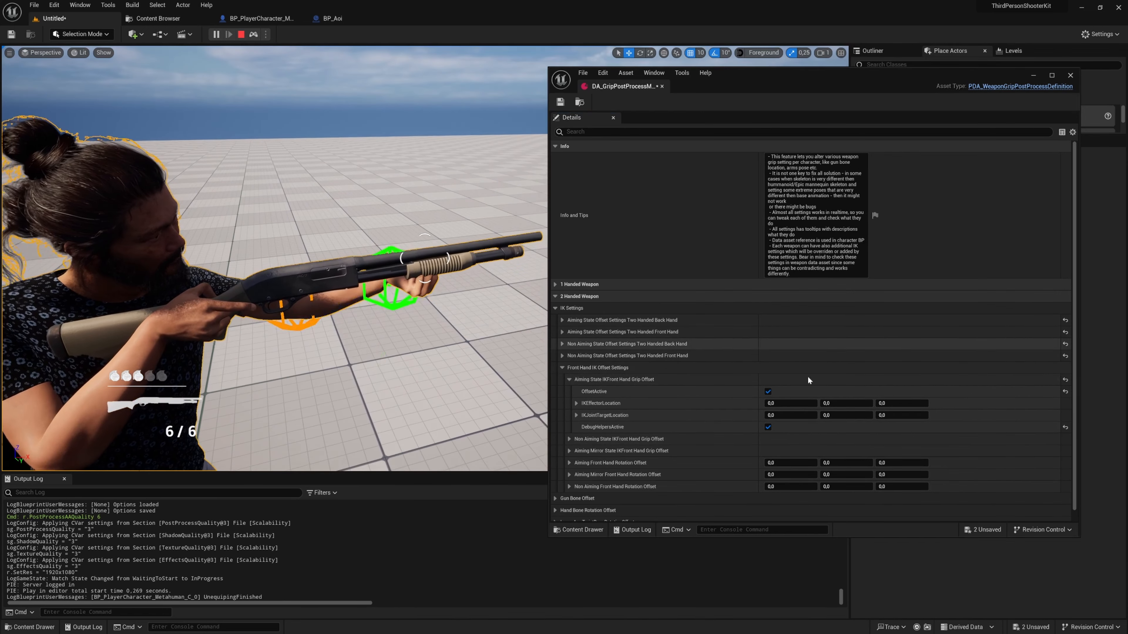
Adjust the aiming front hand's IKEffectorLocation to about -1.13, -4.09, 0.36 to bring the hand around the shotgun.
{"action": "left_click_drag", "start_coordinate": [915, 404], "coordinate": [906, 404]}
{"action": "mouse_move", "coordinate": [856, 404]}
{"action": "left_mouse_down"}
{"action": "mouse_move", "coordinate": [876, 413]}
{"action": "mouse_move", "coordinate": [866, 403]}
{"action": "left_mouse_up"}
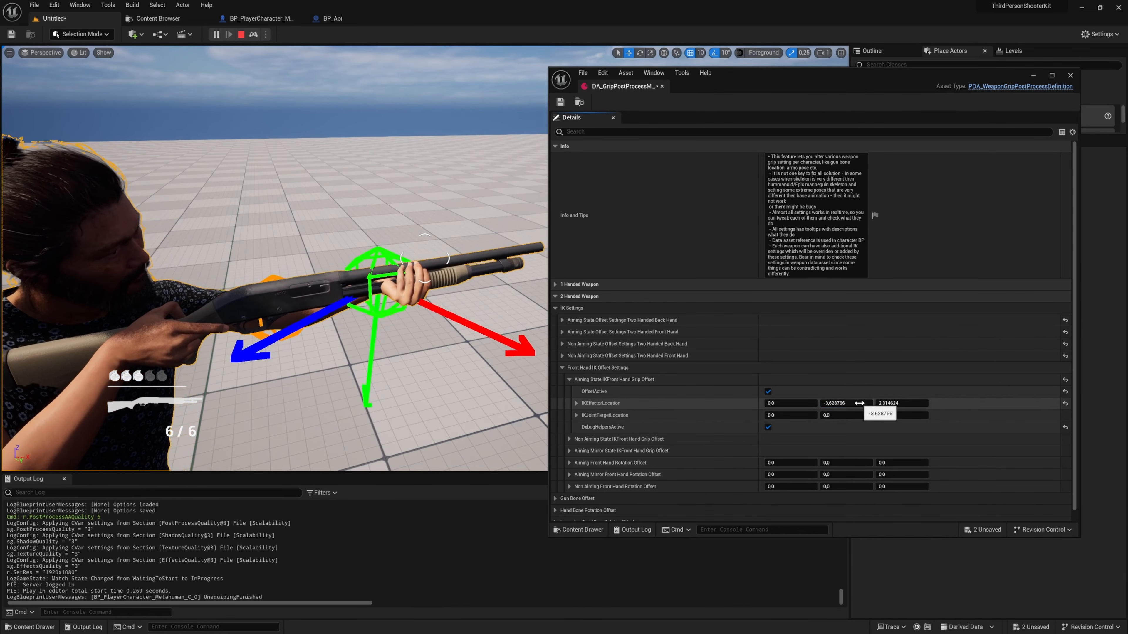
{"action": "left_click_drag", "start_coordinate": [798, 403], "coordinate": [876, 402]}
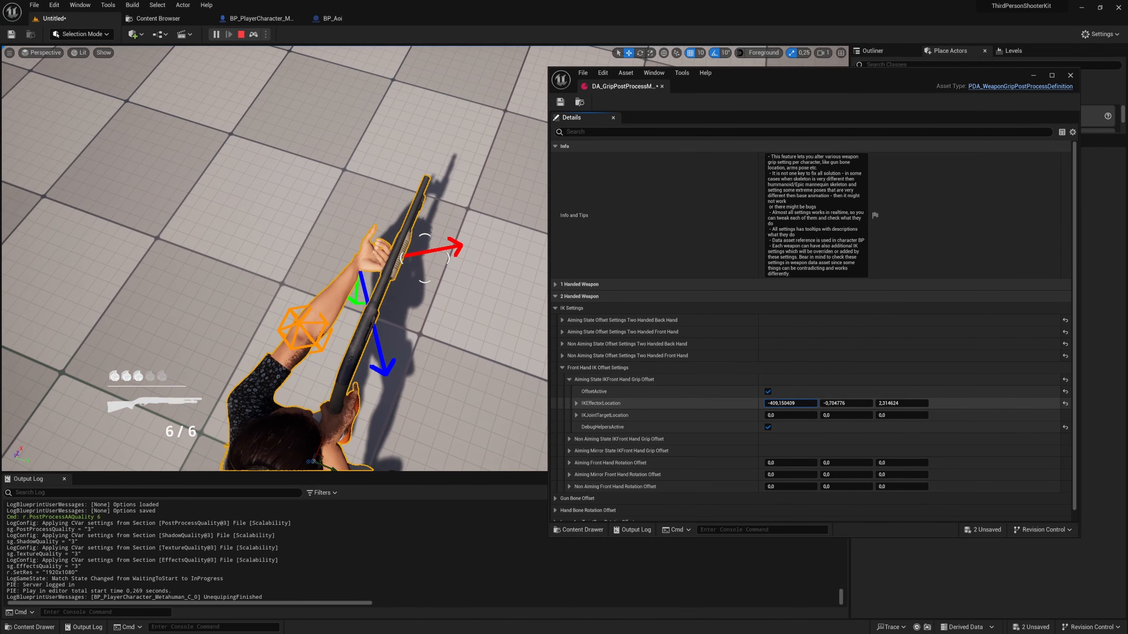
{"action": "left_click_drag", "start_coordinate": [791, 403], "coordinate": [795, 403]}
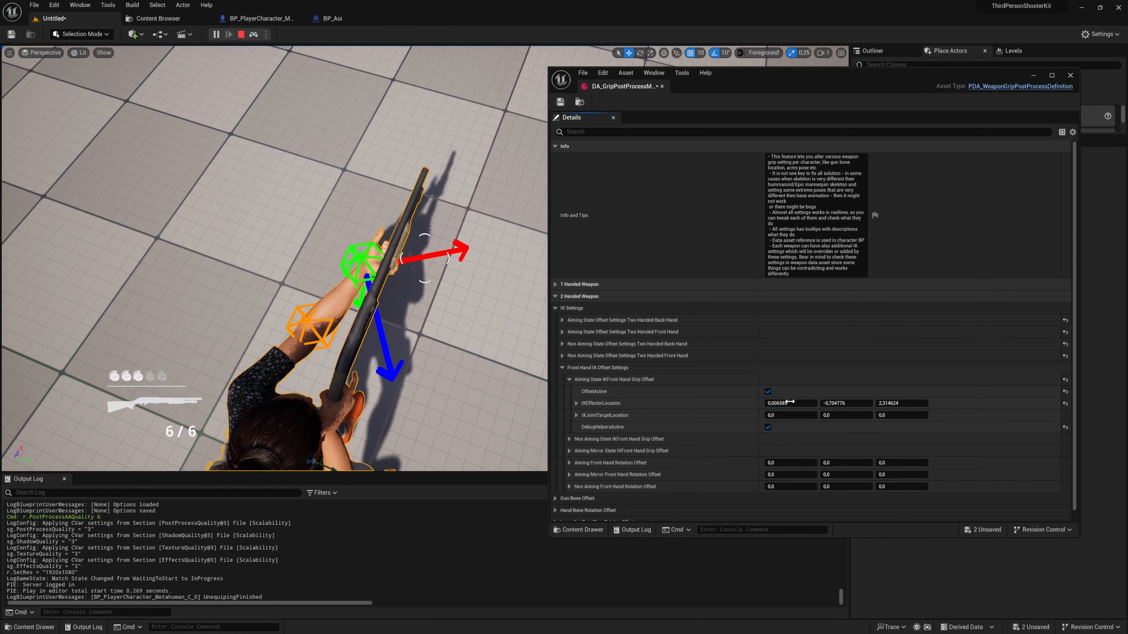
{"action": "left_click_drag", "start_coordinate": [833, 403], "coordinate": [843, 405]}
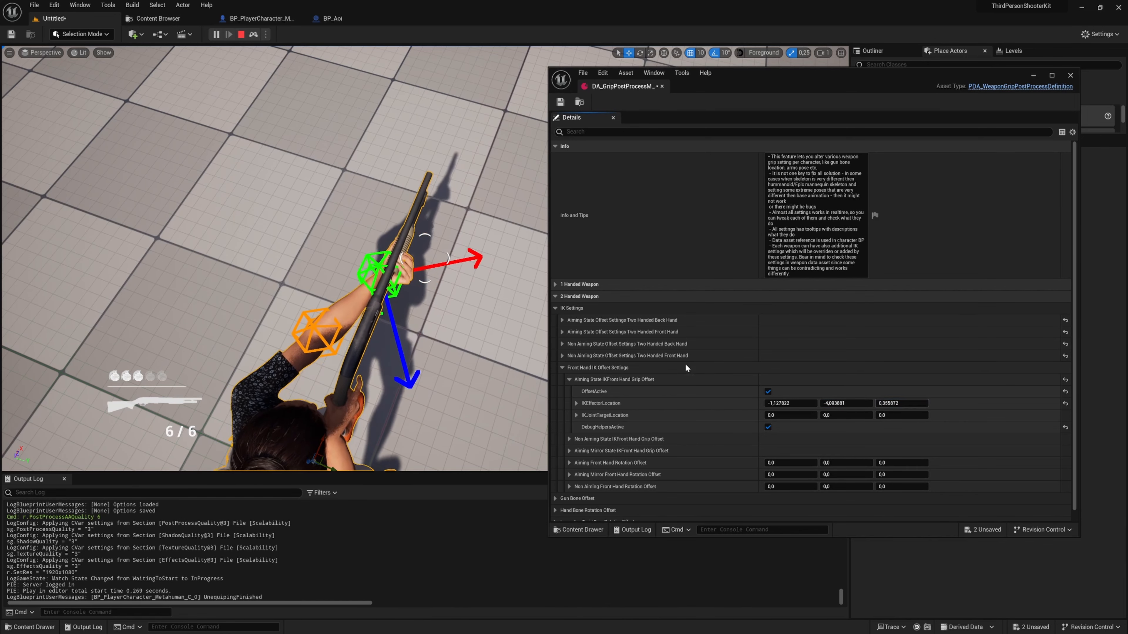
Set the front hand IKEffectorLocation X to about 0.66 and turn off DebugHelpersActive.
{"action": "right_click_drag", "start_coordinate": [311, 266], "coordinate": [284, 307]}
{"action": "key", "text": "w"}
{"action": "key", "text": "s"}
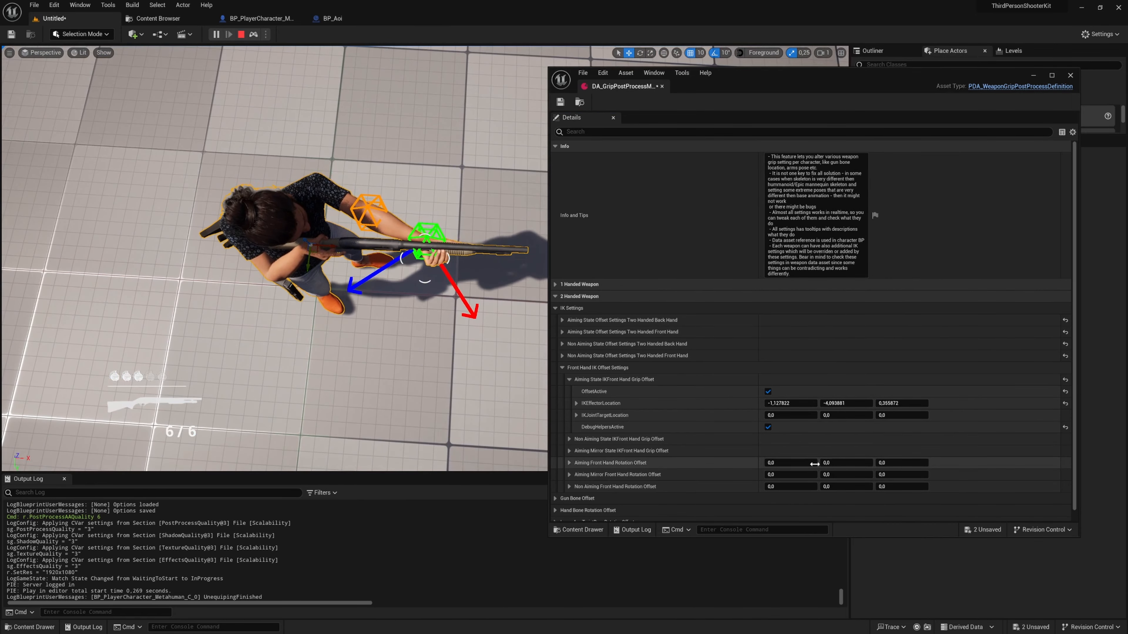
{"action": "left_click_drag", "start_coordinate": [795, 403], "coordinate": [802, 407]}
{"action": "right_click_drag", "start_coordinate": [284, 307], "coordinate": [284, 257]}
{"action": "key", "text": "e"}
{"action": "left_click", "coordinate": [767, 428]}
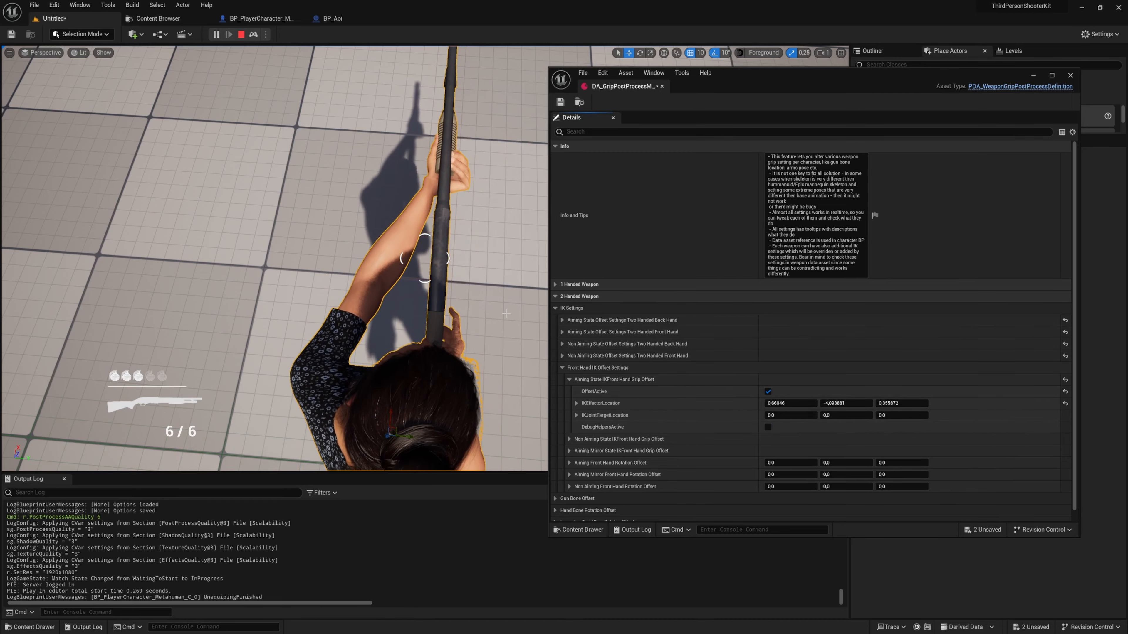
Inspect the front hand up close and activate the Lower Arm Twist Bone Rotation Offset for the 2 Handed Weapon.
{"action": "key", "text": "d"}
{"action": "right_click_drag", "start_coordinate": [506, 313], "coordinate": [533, 240]}
{"action": "key", "text": "w"}
{"action": "key", "text": "s"}
{"action": "key", "text": "a"}
{"action": "scroll", "coordinate": [799, 400], "scroll_direction": "down", "scroll_amount": 2}
{"action": "left_click", "coordinate": [555, 467]}
{"action": "left_click", "coordinate": [767, 479]}
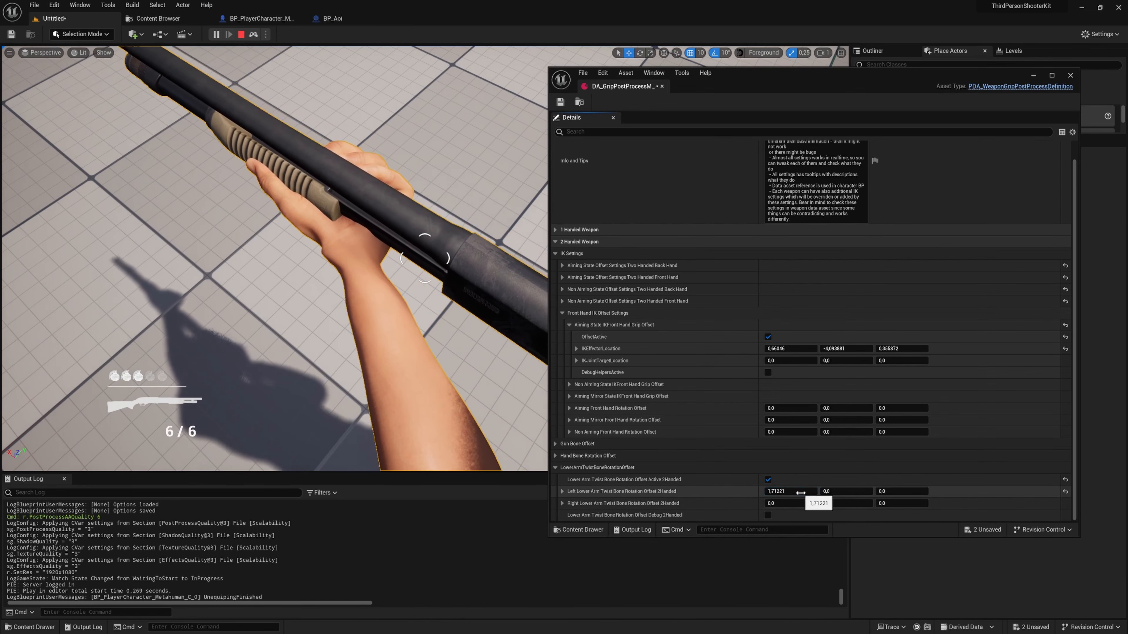
Set the Left Lower Arm Twist Bone Rotation Offset 2Handed X to about -31.44, showing its debug helpers only while adjusting.
{"action": "left_click", "coordinate": [768, 515]}
{"action": "left_click_drag", "start_coordinate": [803, 492], "coordinate": [755, 491]}
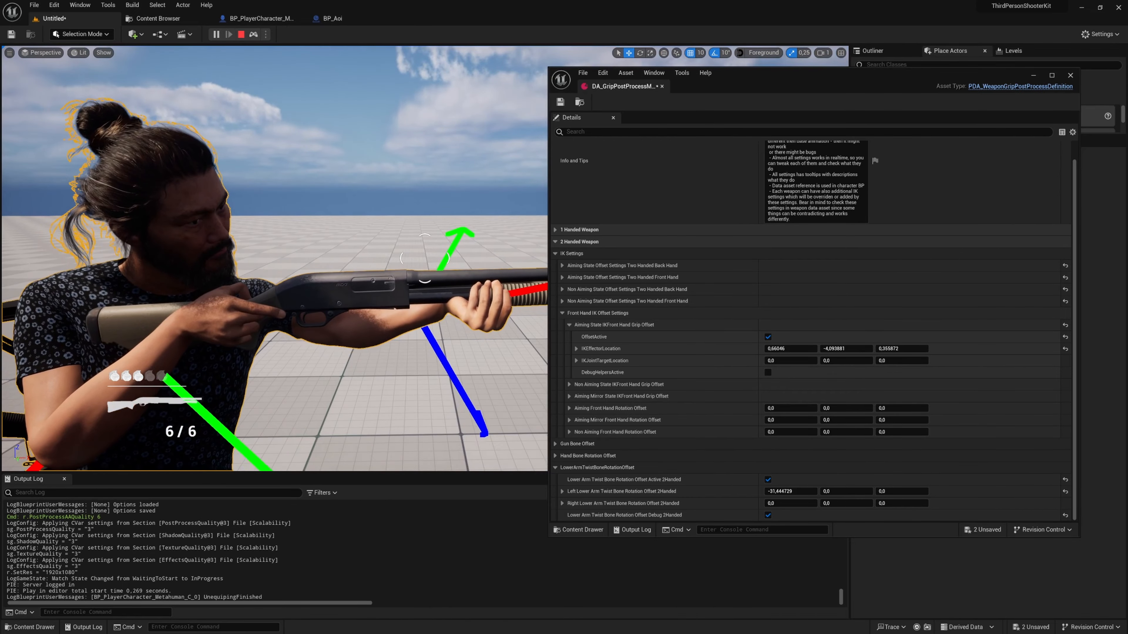
{"action": "left_click", "coordinate": [767, 516]}
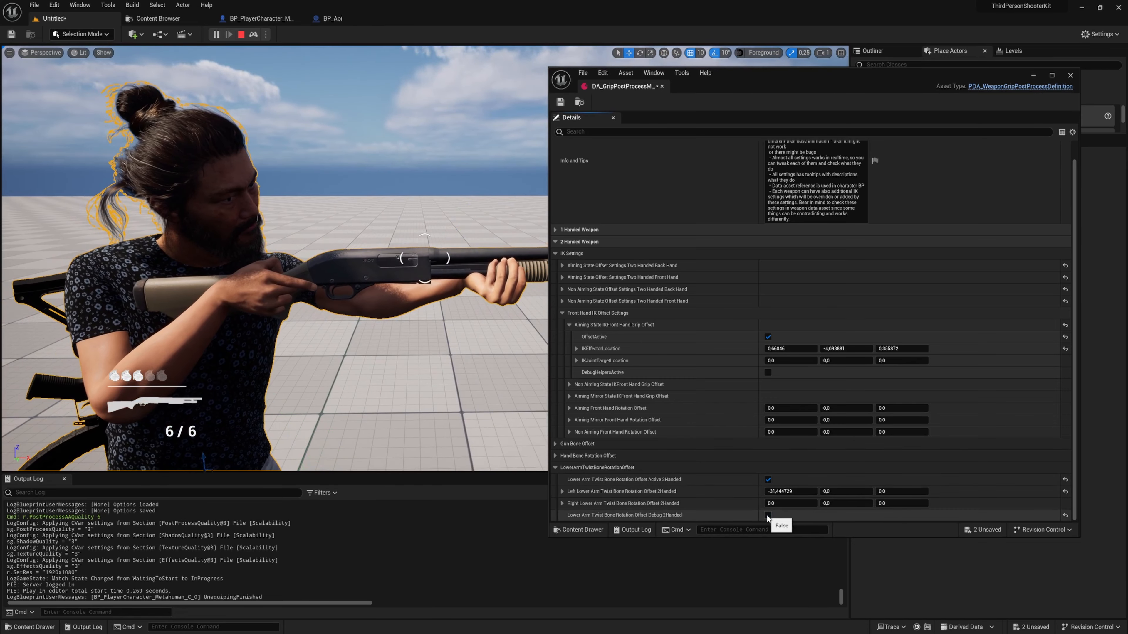
{"action": "middle_click_drag", "start_coordinate": [320, 292], "coordinate": [400, 245]}
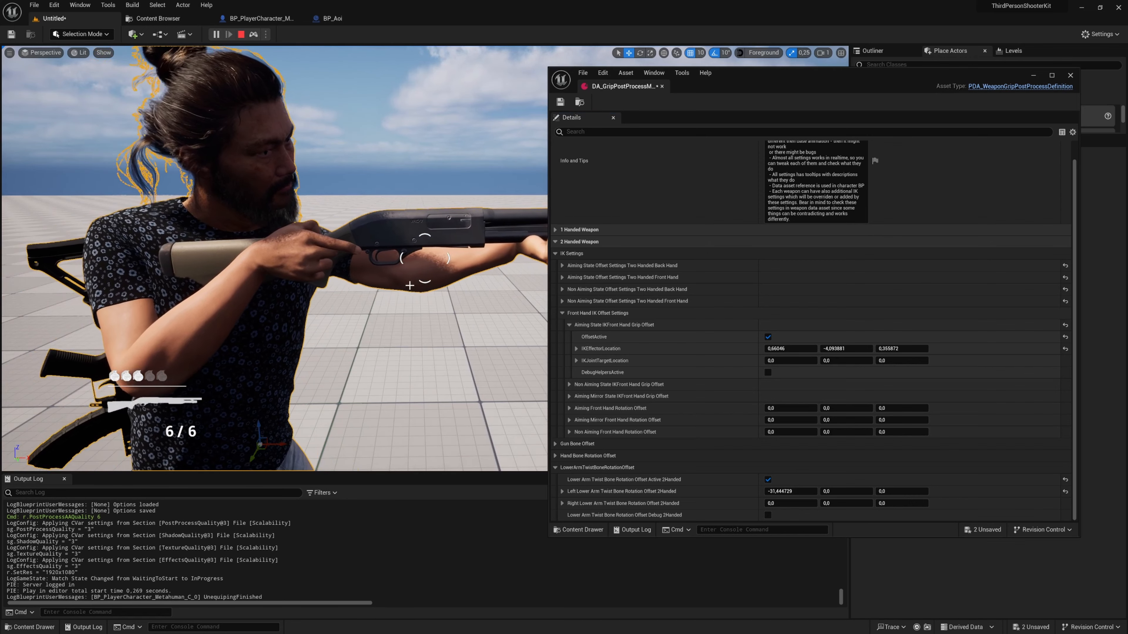
{"action": "right_click_drag", "start_coordinate": [320, 292], "coordinate": [360, 245]}
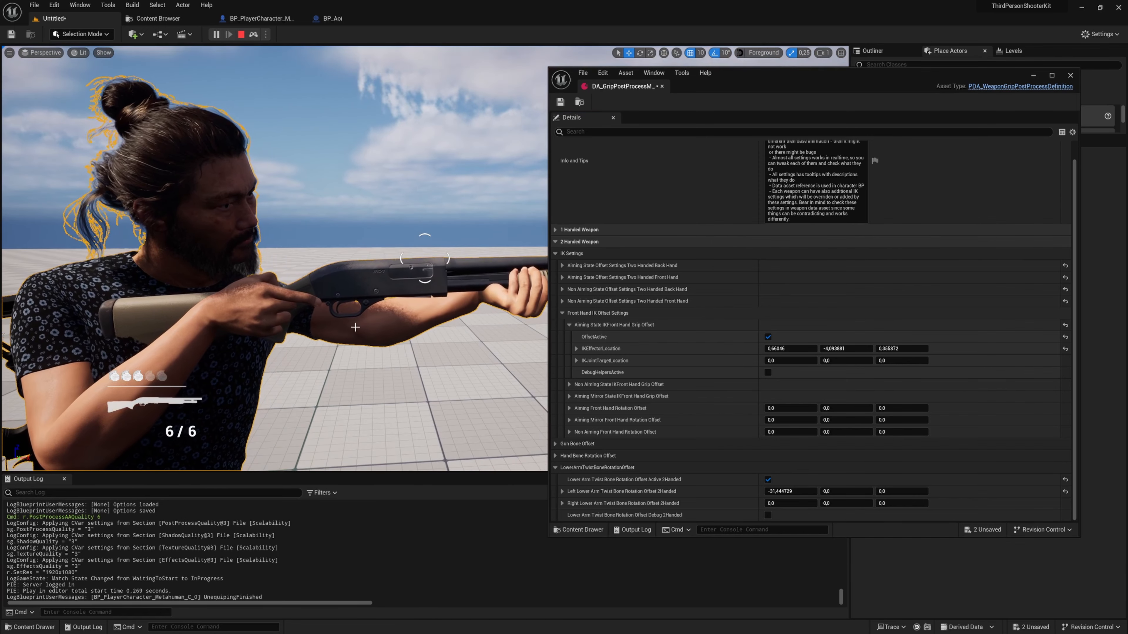
Collapse Front Hand IK Offset Settings and activate the Gun Bone Offset for the 2 Handed Weapon with its debug display.
{"action": "scroll", "coordinate": [622, 463], "scroll_direction": "up", "scroll_amount": 2}
{"action": "left_click", "coordinate": [622, 467]}
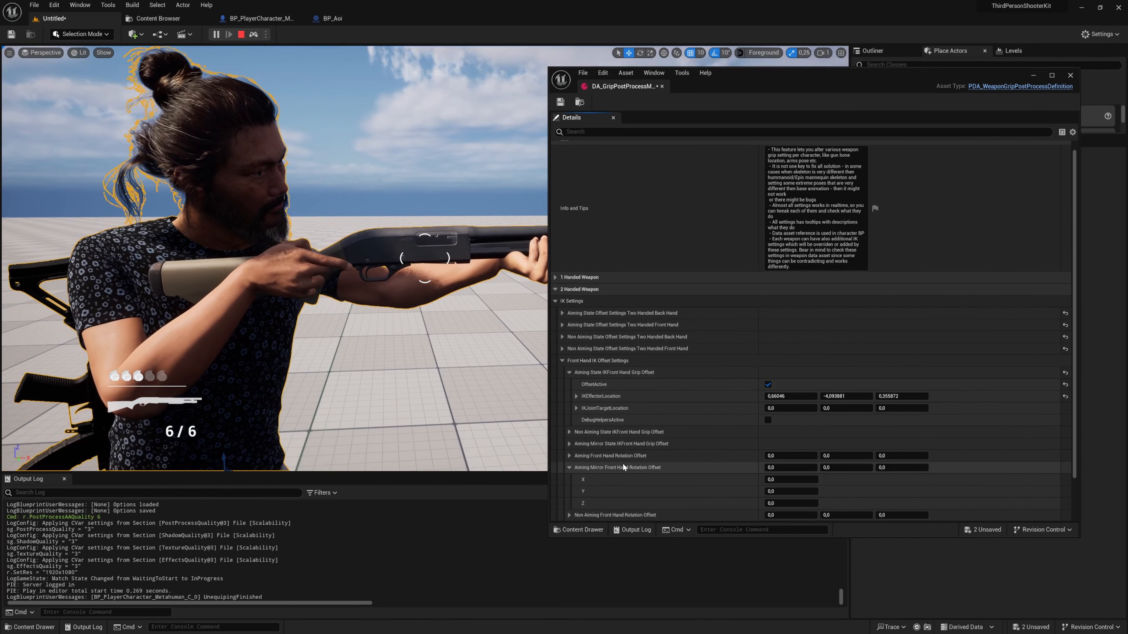
{"action": "left_click", "coordinate": [562, 360]}
{"action": "left_click", "coordinate": [556, 379]}
{"action": "left_click", "coordinate": [768, 391]}
{"action": "left_click", "coordinate": [768, 427]}
Adjust the Gun Bone Location Offset 2Handed to about -1.72, -4.29, 0.97 while checking the aimed shotgun against the shoulder.
{"action": "mouse_move", "coordinate": [790, 403]}
{"action": "left_mouse_down"}
{"action": "mouse_move", "coordinate": [826, 403]}
{"action": "mouse_move", "coordinate": [799, 403]}
{"action": "left_mouse_up"}
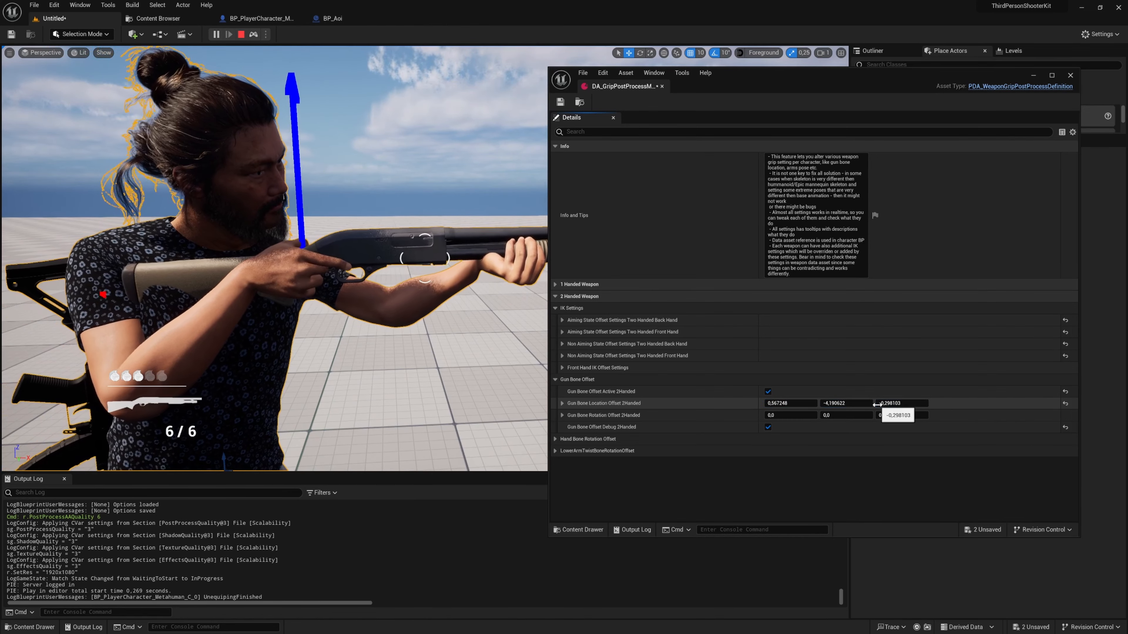
{"action": "left_click_drag", "start_coordinate": [862, 403], "coordinate": [890, 403]}
{"action": "right_click_drag", "start_coordinate": [426, 284], "coordinate": [444, 306]}
{"action": "left_click_drag", "start_coordinate": [795, 403], "coordinate": [828, 402]}
{"action": "right_click_drag", "start_coordinate": [484, 328], "coordinate": [431, 272]}
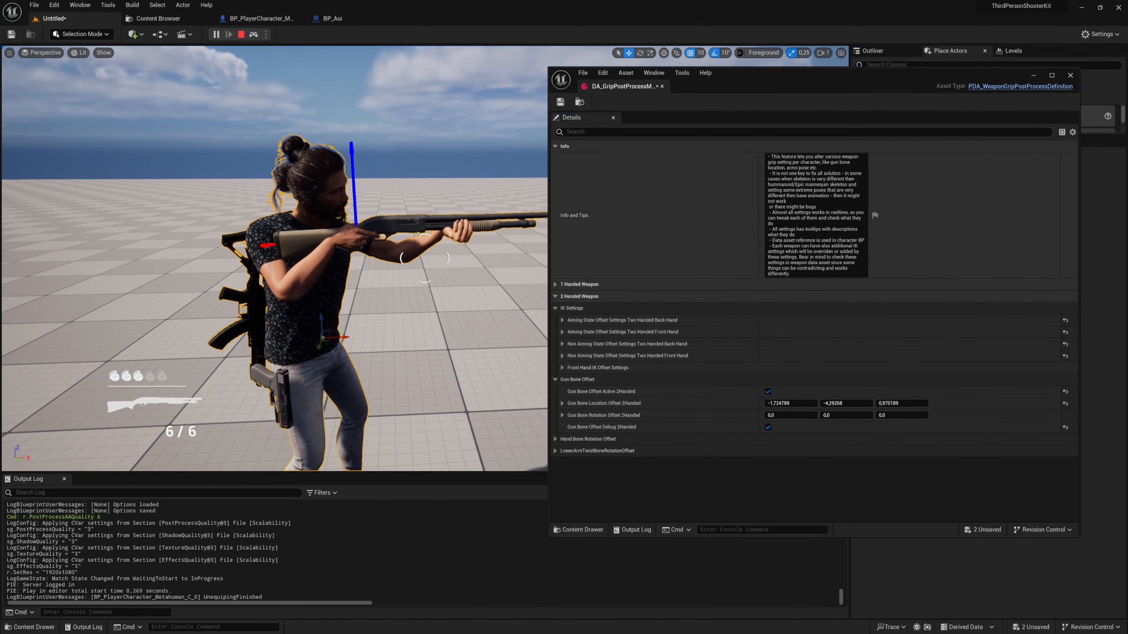
Save the grip data asset, turn off Gun Bone Offset Debug 2Handed and return to the level.
{"action": "left_click", "coordinate": [561, 105]}
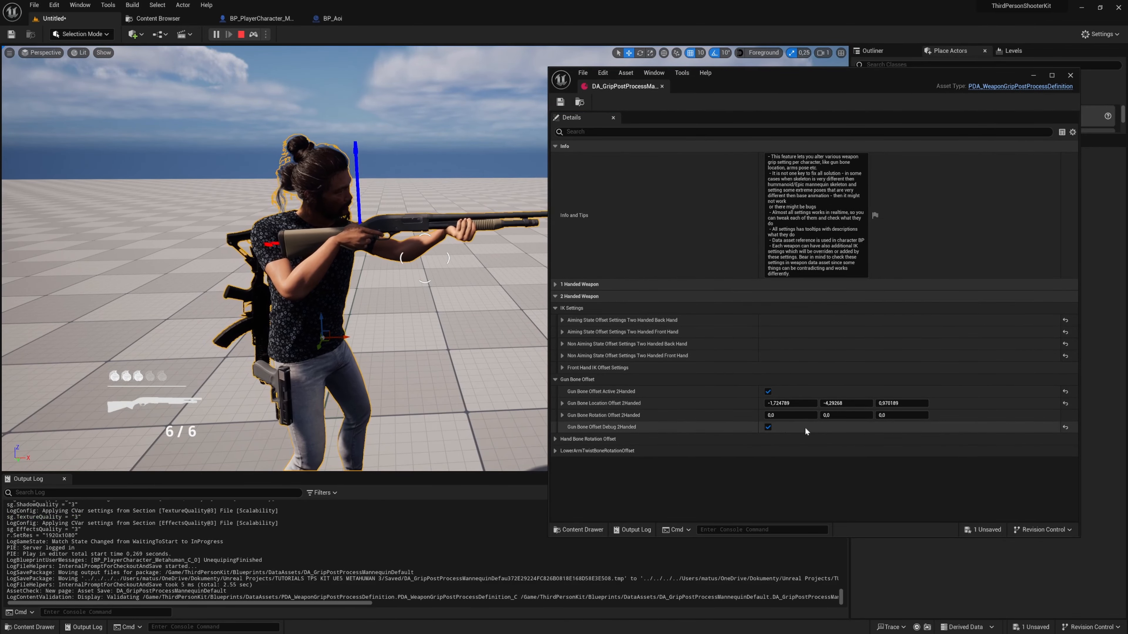
{"action": "left_click", "coordinate": [768, 427]}
{"action": "left_click", "coordinate": [257, 44]}
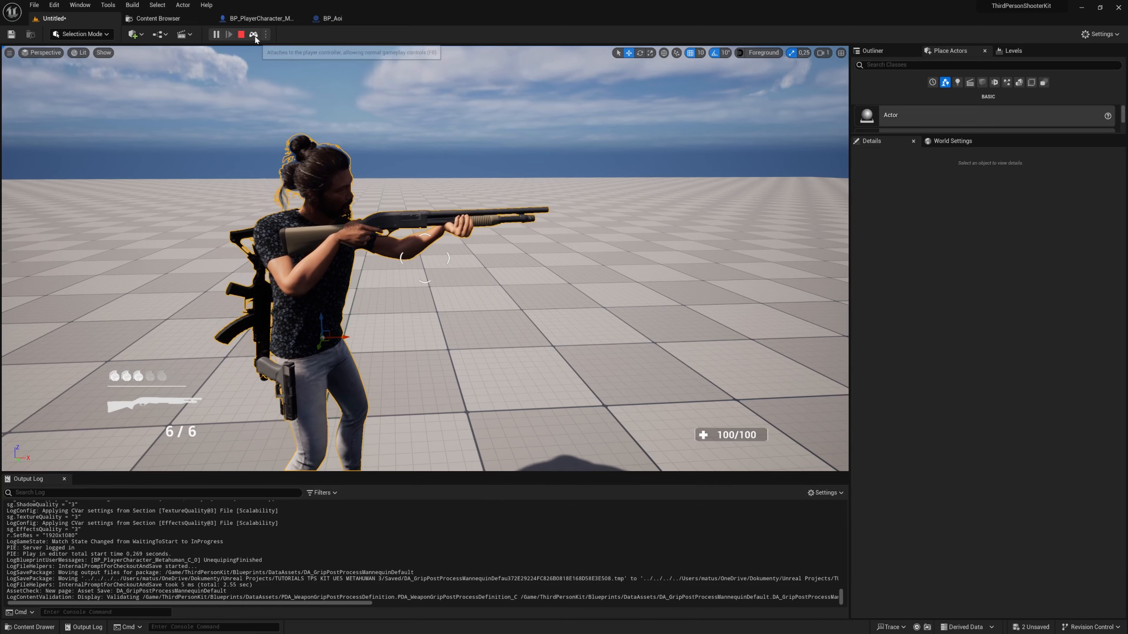
Possess the character again, fire three shotgun rounds to check the grip, and stop the play session.
{"action": "left_click", "coordinate": [254, 35]}
{"action": "left_click", "coordinate": [424, 258]}
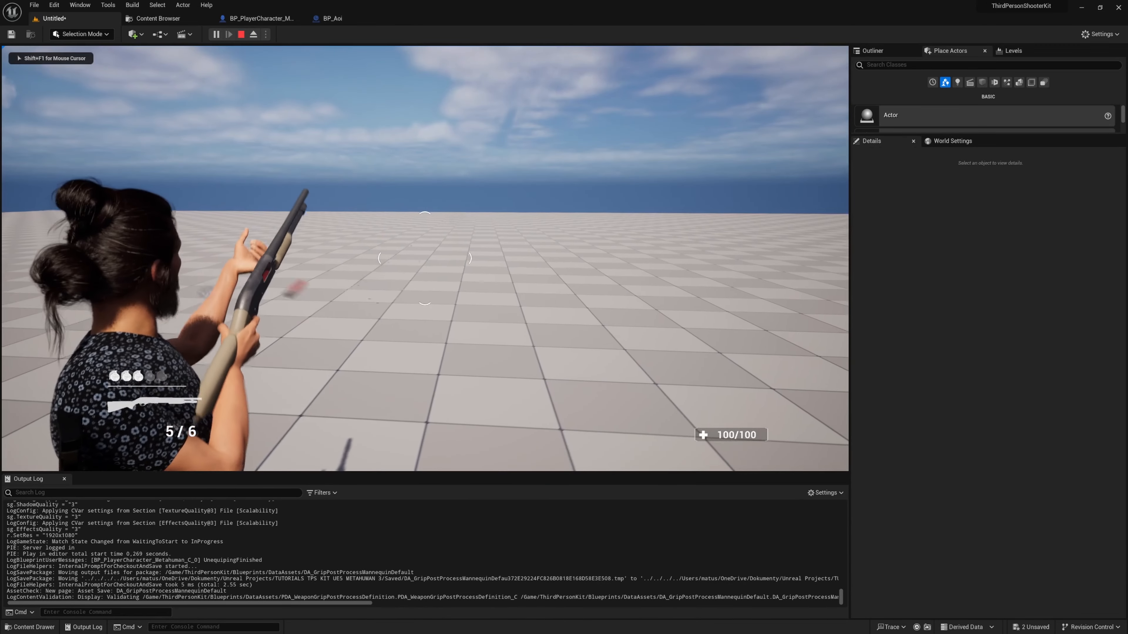
{"action": "left_click", "coordinate": [424, 258]}
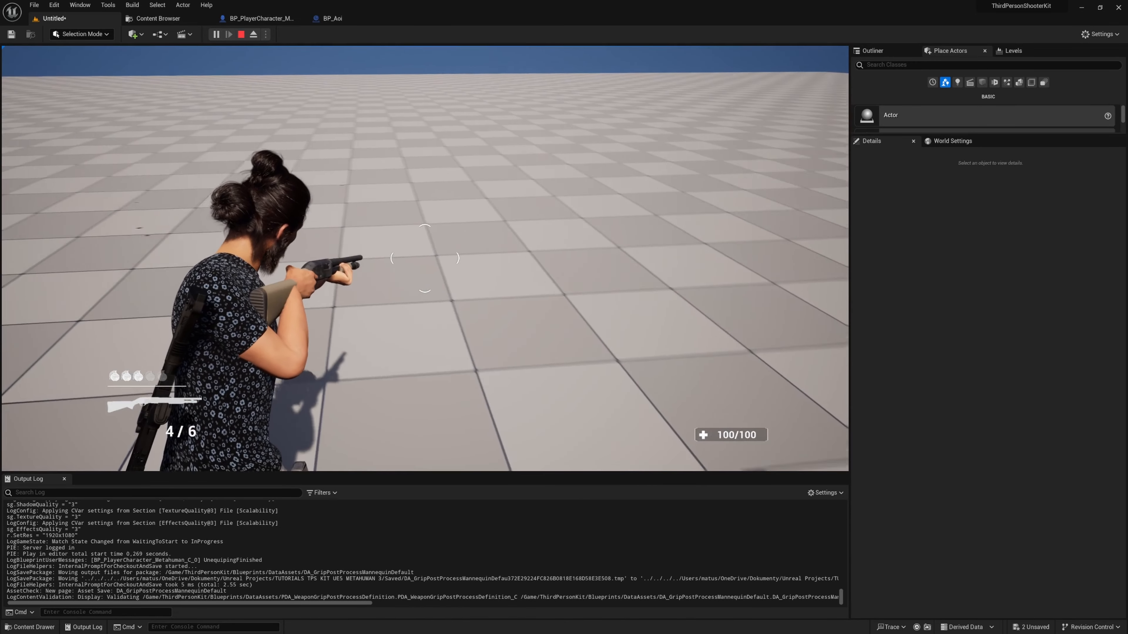
{"action": "left_click", "coordinate": [425, 258]}
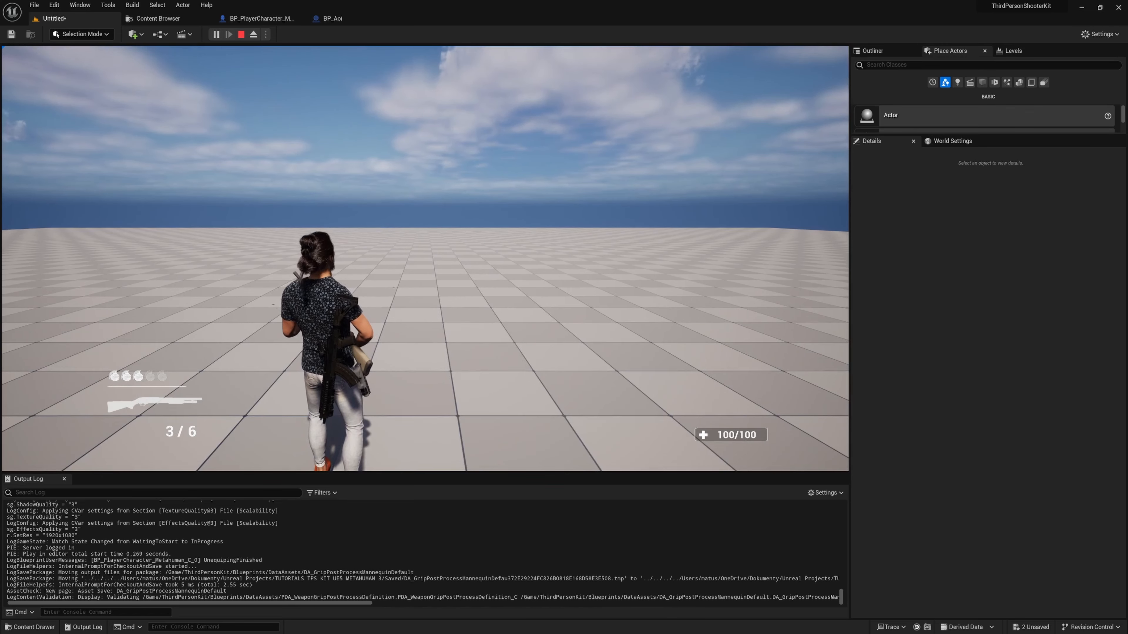
{"action": "key", "text": "shift+F1"}
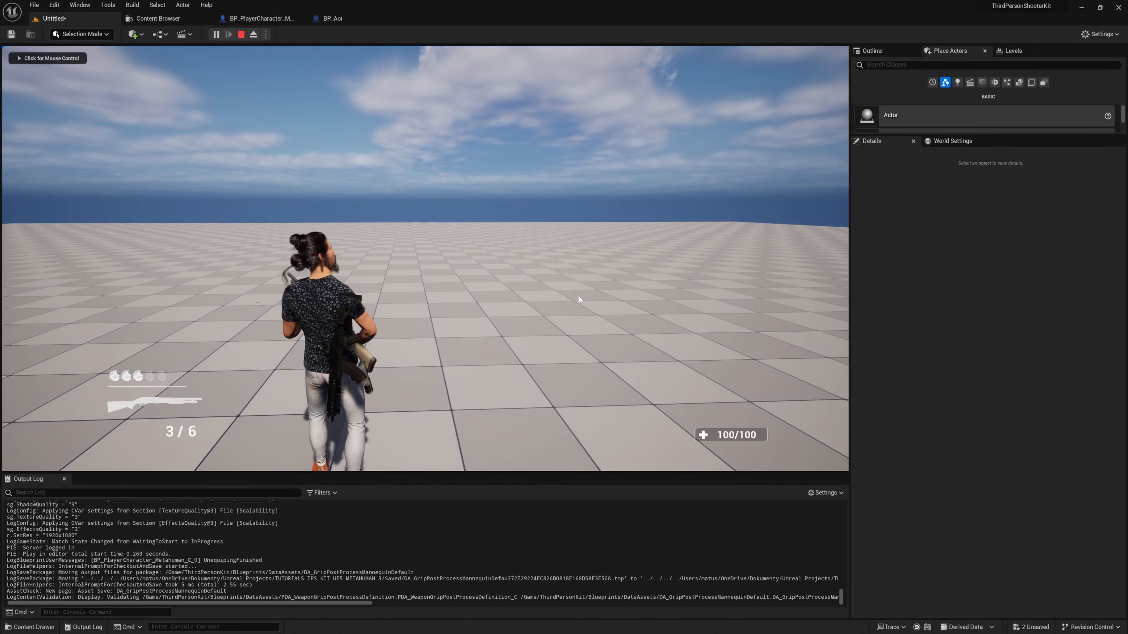
{"action": "key", "text": "Escape"}
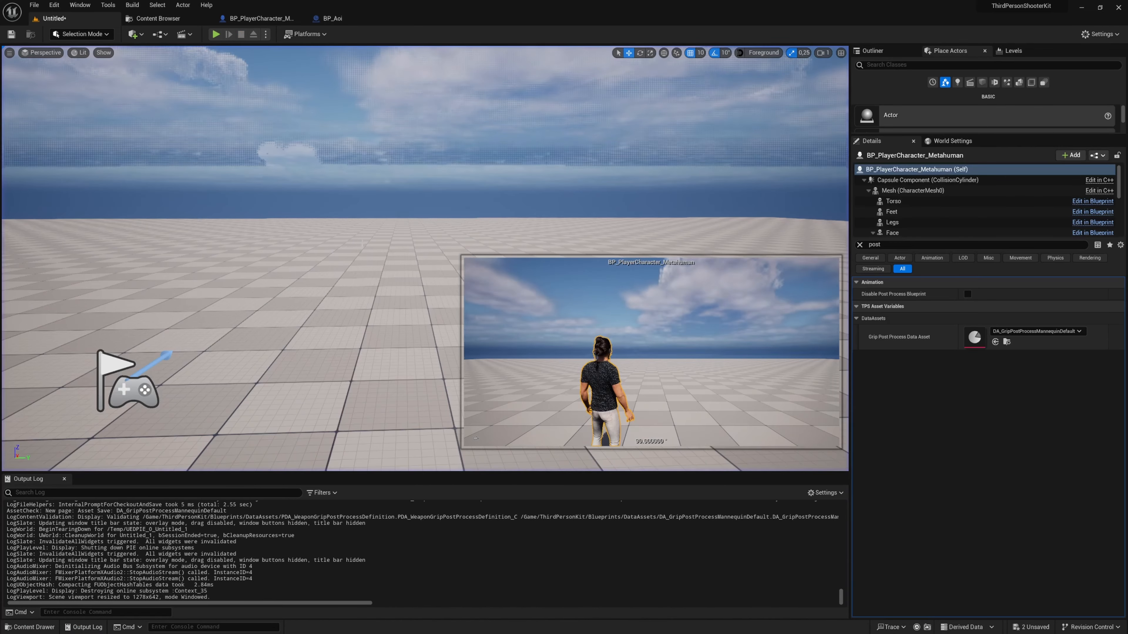
Filter the character's mannequin animation data asset for "recoil shotgun" and open the AM_ShotgunRecoilAdditive montage.
{"action": "left_click", "coordinate": [860, 244]}
{"action": "double_click", "coordinate": [974, 336]}
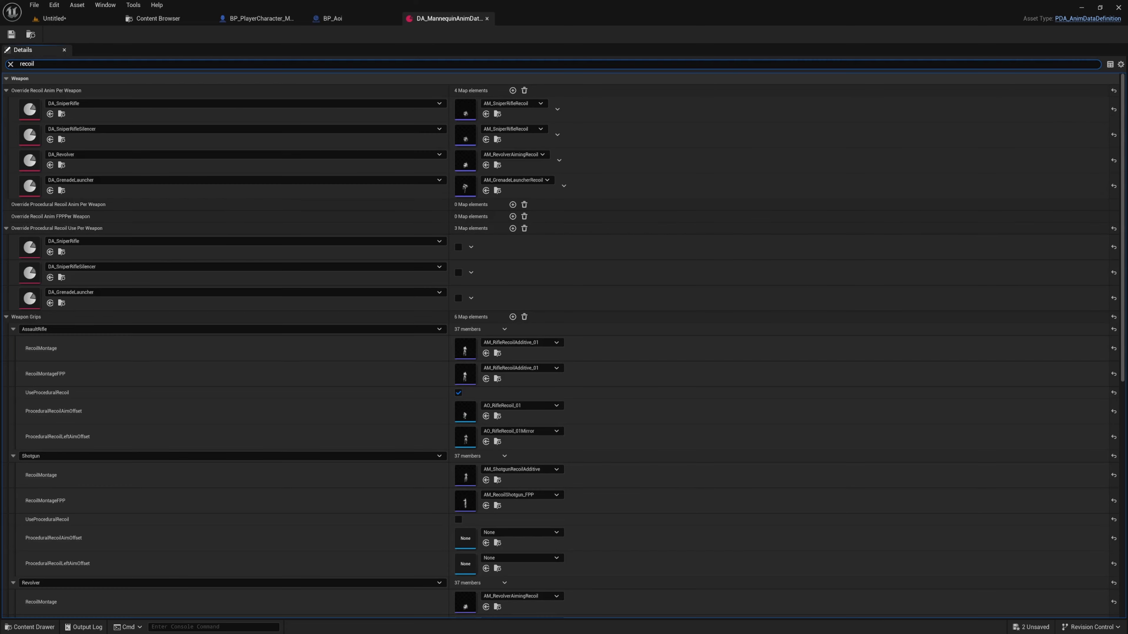
{"action": "type", "text": "shotgun"}
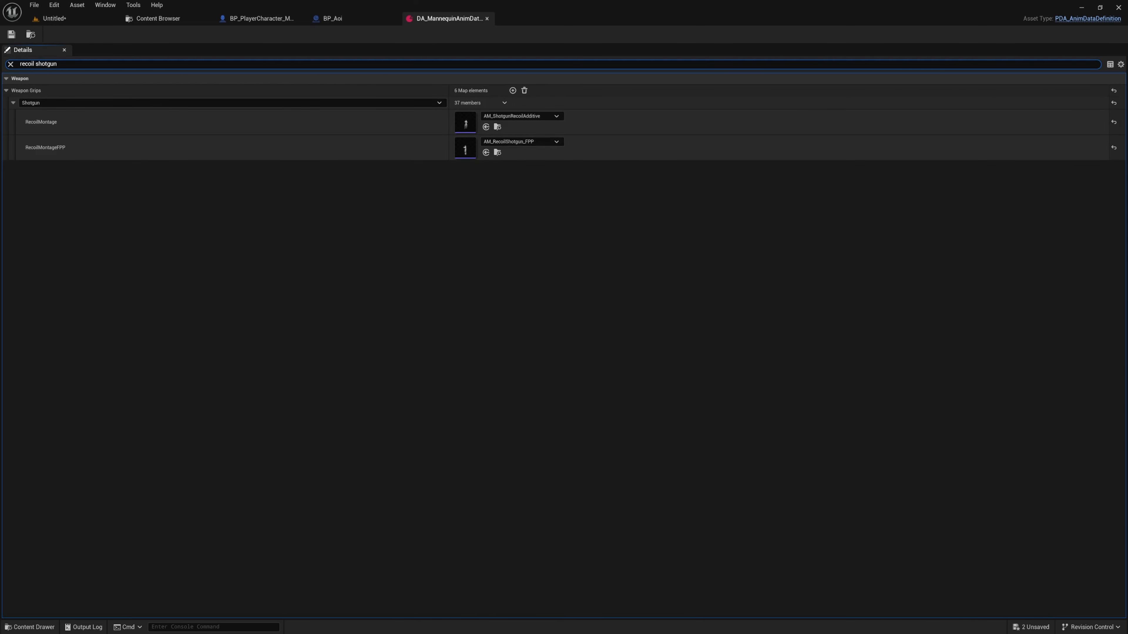
{"action": "double_click", "coordinate": [466, 123]}
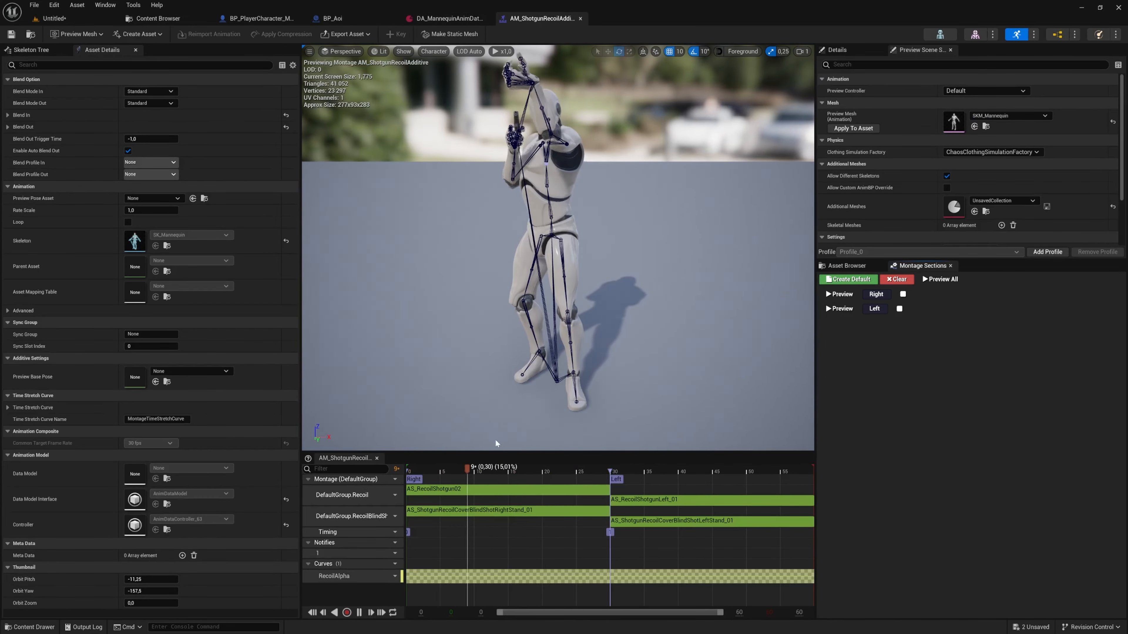
Open the AS_RecoilShotgun02 animation from its montage segment and pause its playback.
{"action": "right_click", "coordinate": [462, 487]}
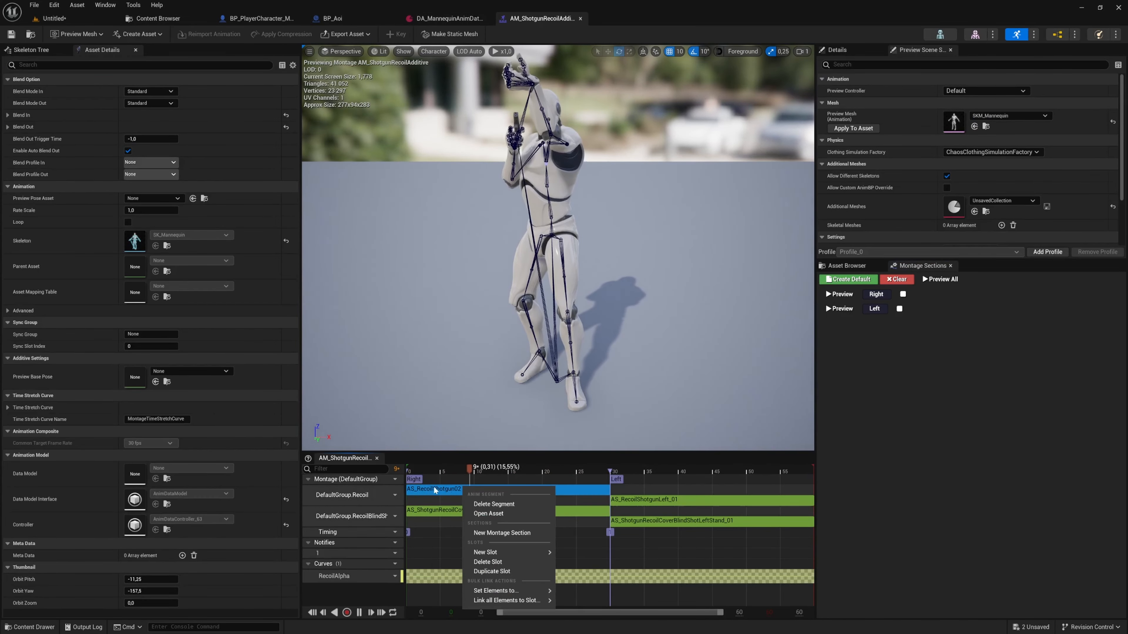
{"action": "left_click", "coordinate": [503, 514]}
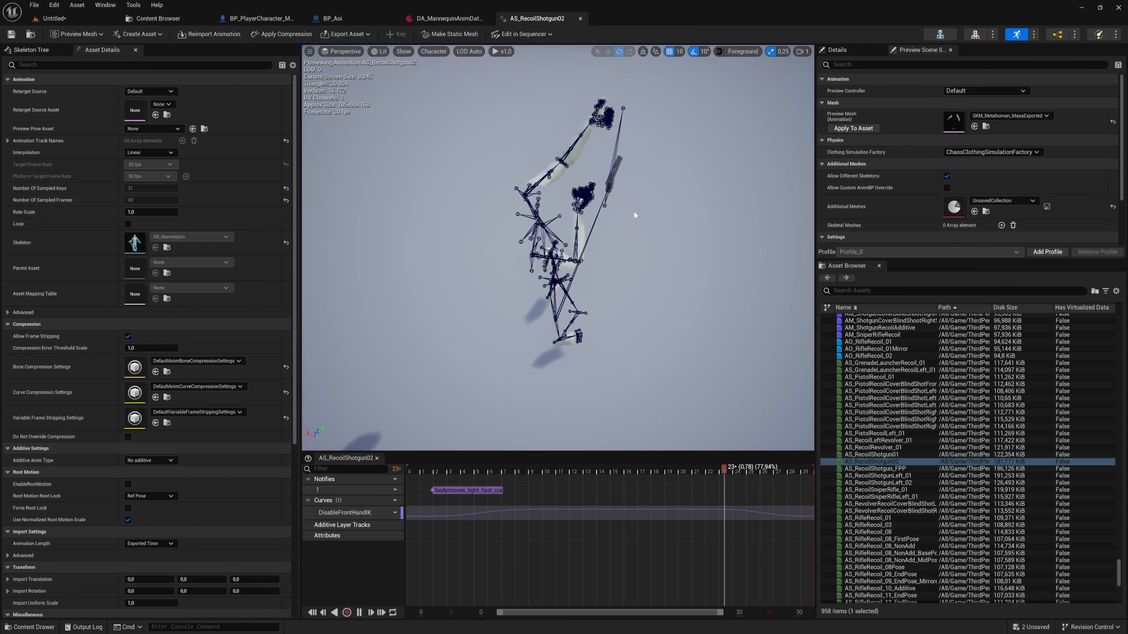
{"action": "key", "text": "space"}
{"action": "middle_click_drag", "start_coordinate": [649, 122], "coordinate": [625, 168]}
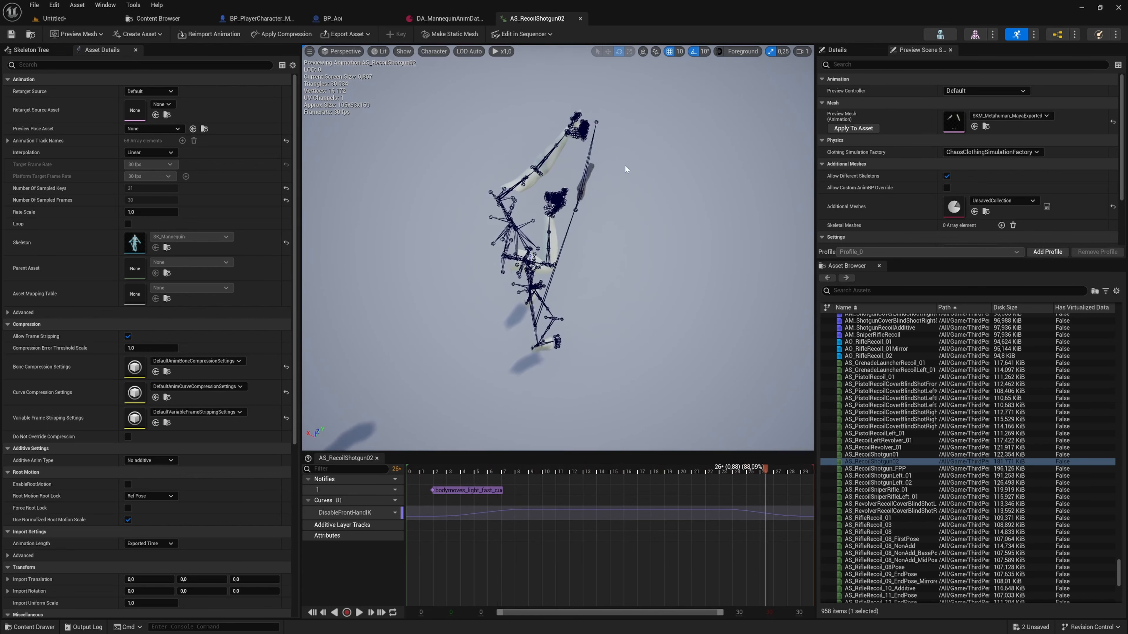
{"action": "scroll", "coordinate": [625, 180], "scroll_direction": "up", "scroll_amount": 4}
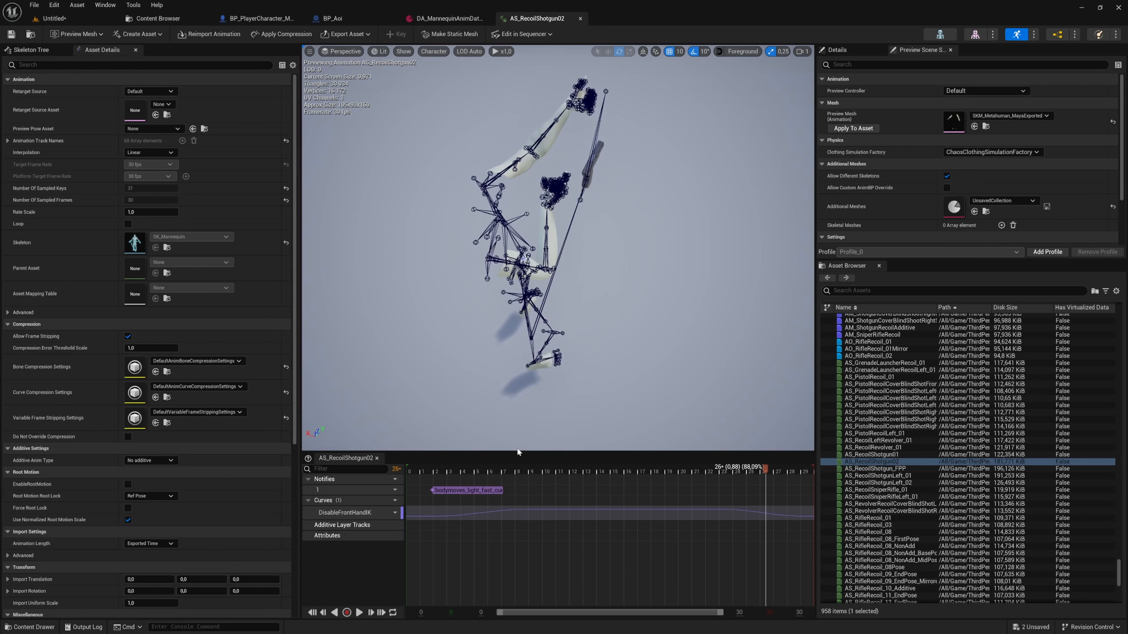
{"action": "left_click_drag", "start_coordinate": [517, 453], "coordinate": [516, 429]}
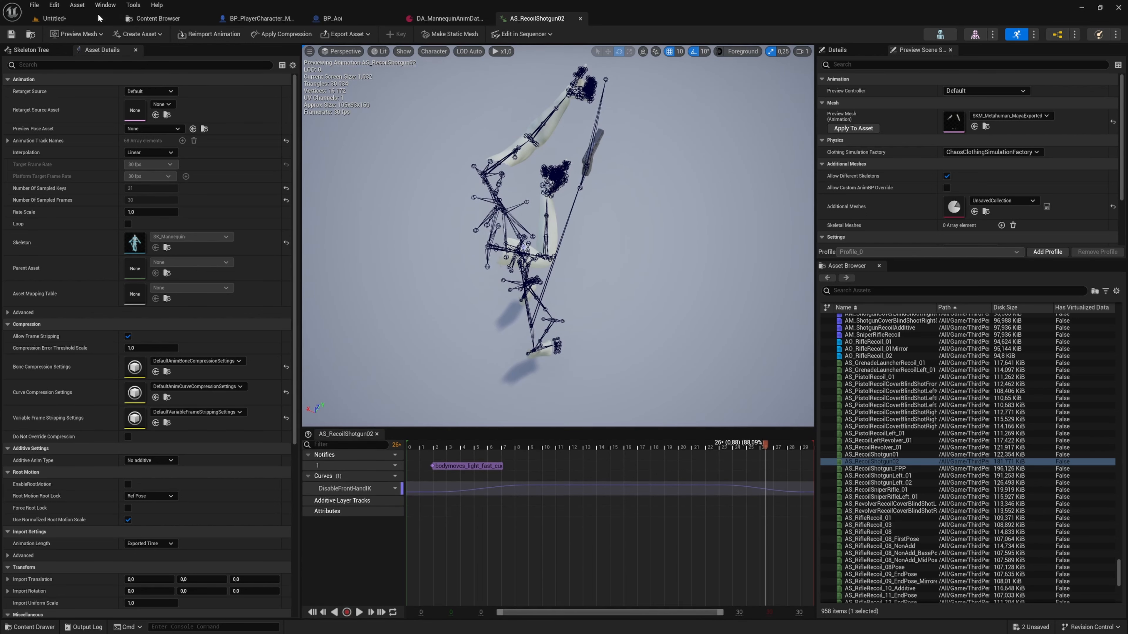
Attach the SKM_Shotgun mesh as a preview asset to the ik_hand_gun bone in the skeleton.
{"action": "left_click", "coordinate": [34, 47]}
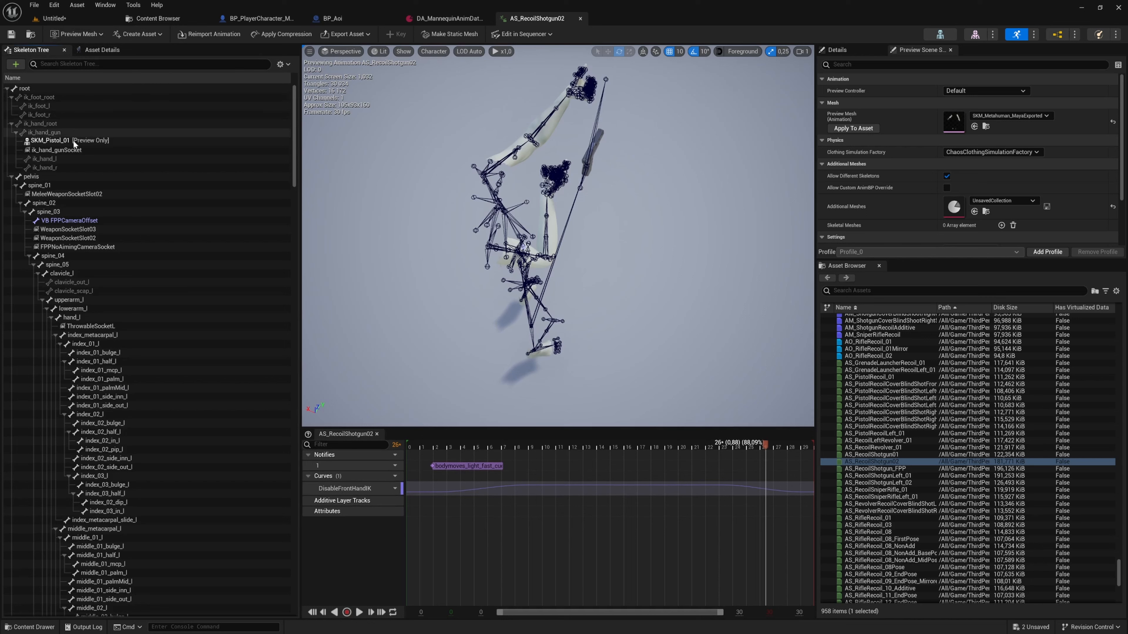
{"action": "left_click", "coordinate": [74, 130]}
{"action": "right_click", "coordinate": [84, 131]}
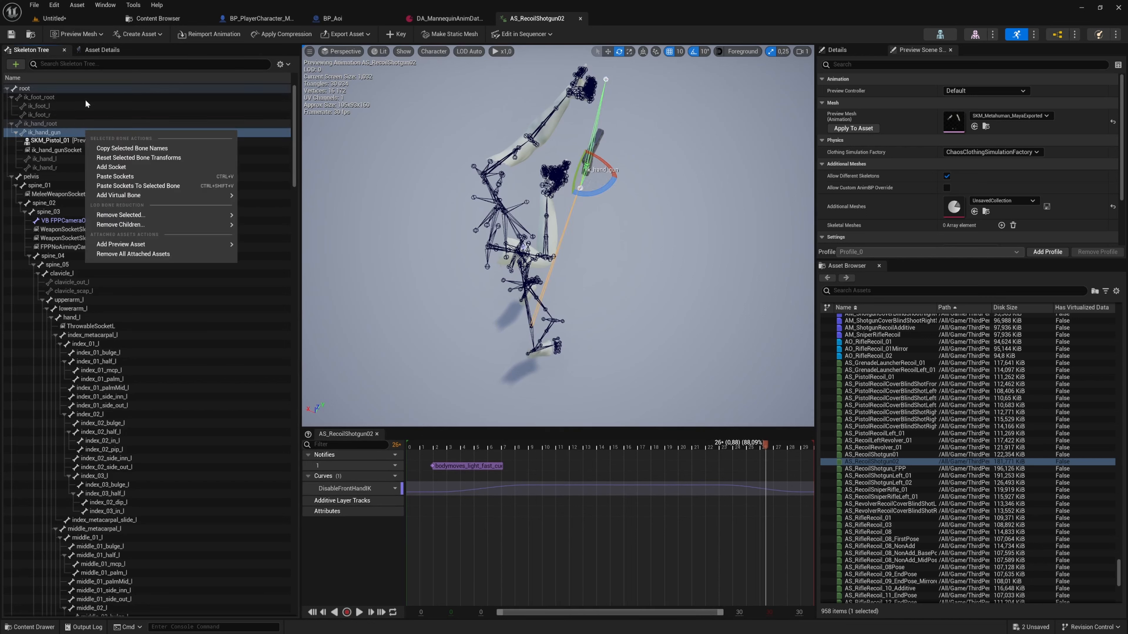
{"action": "mouse_move", "coordinate": [205, 249]}
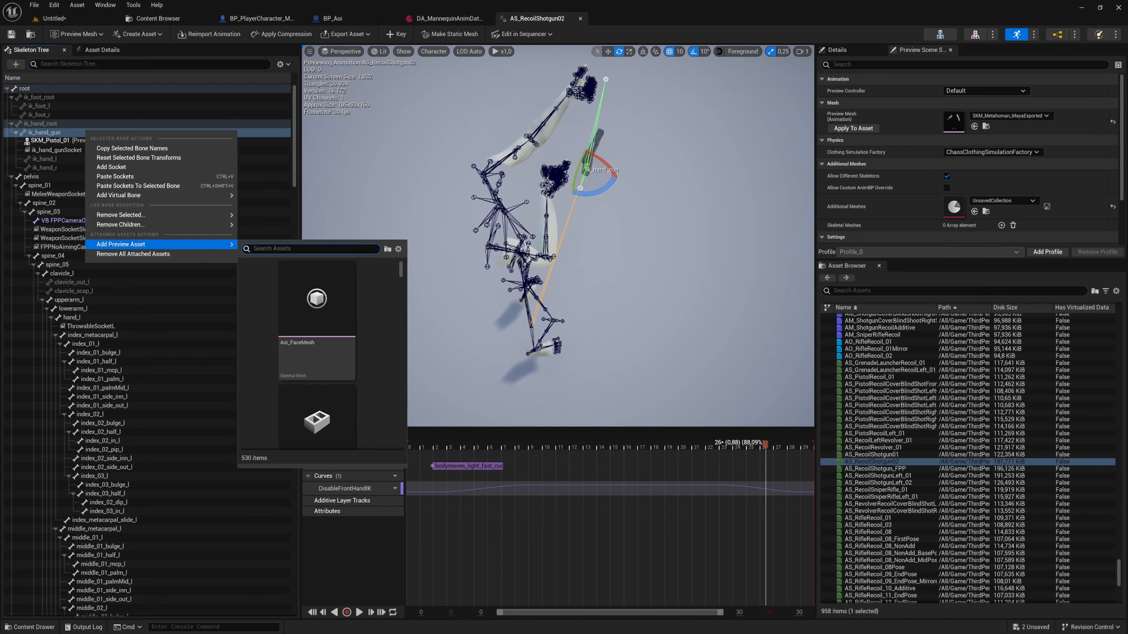
{"action": "type", "text": "sk shotgun"}
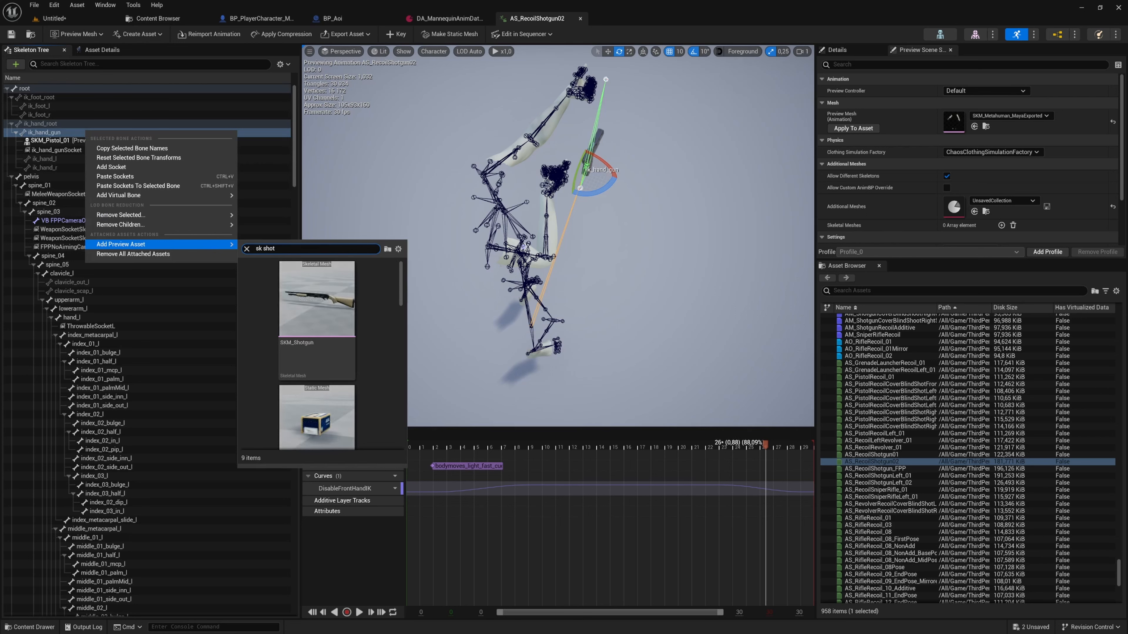
{"action": "left_click", "coordinate": [321, 313]}
Set the animation's playhead back to frame 0 and frame the arms and shotgun closely.
{"action": "left_click_drag", "start_coordinate": [618, 286], "coordinate": [643, 316], "text": "alt"}
{"action": "scroll", "coordinate": [614, 524], "scroll_direction": "down", "scroll_amount": 3, "text": "ctrl"}
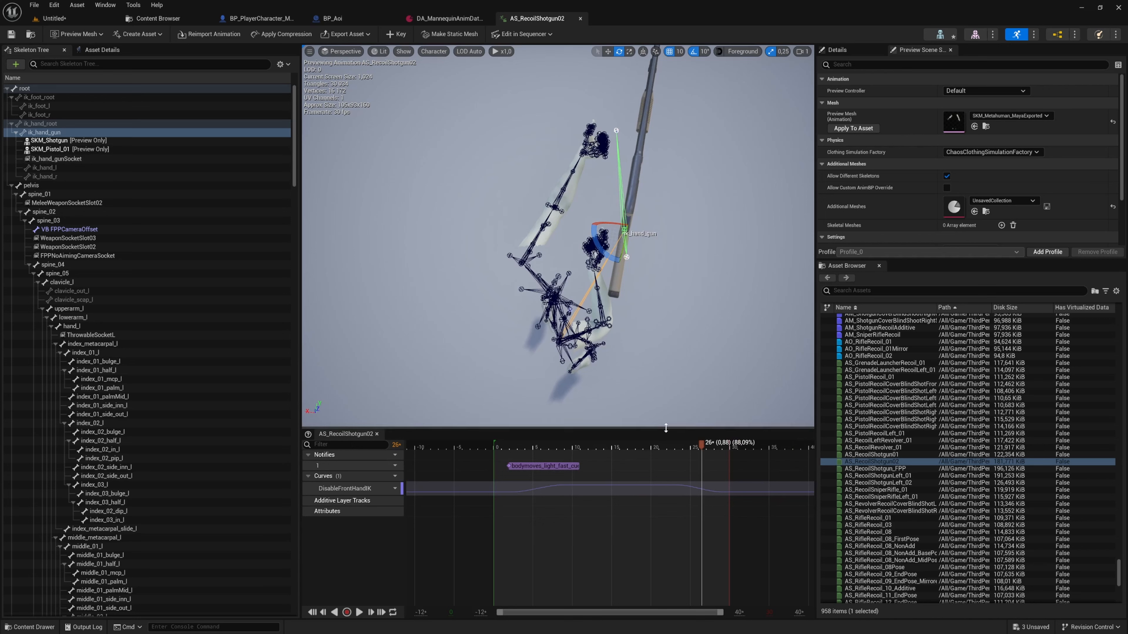
{"action": "left_click_drag", "start_coordinate": [703, 444], "coordinate": [424, 436]}
{"action": "mouse_move", "coordinate": [719, 336]}
{"action": "right_mouse_down"}
{"action": "mouse_move", "coordinate": [755, 322]}
{"action": "mouse_move", "coordinate": [697, 333]}
{"action": "mouse_move", "coordinate": [728, 322]}
{"action": "mouse_move", "coordinate": [716, 345]}
{"action": "right_mouse_up"}
{"action": "key", "text": "w"}
{"action": "key", "text": "w"}
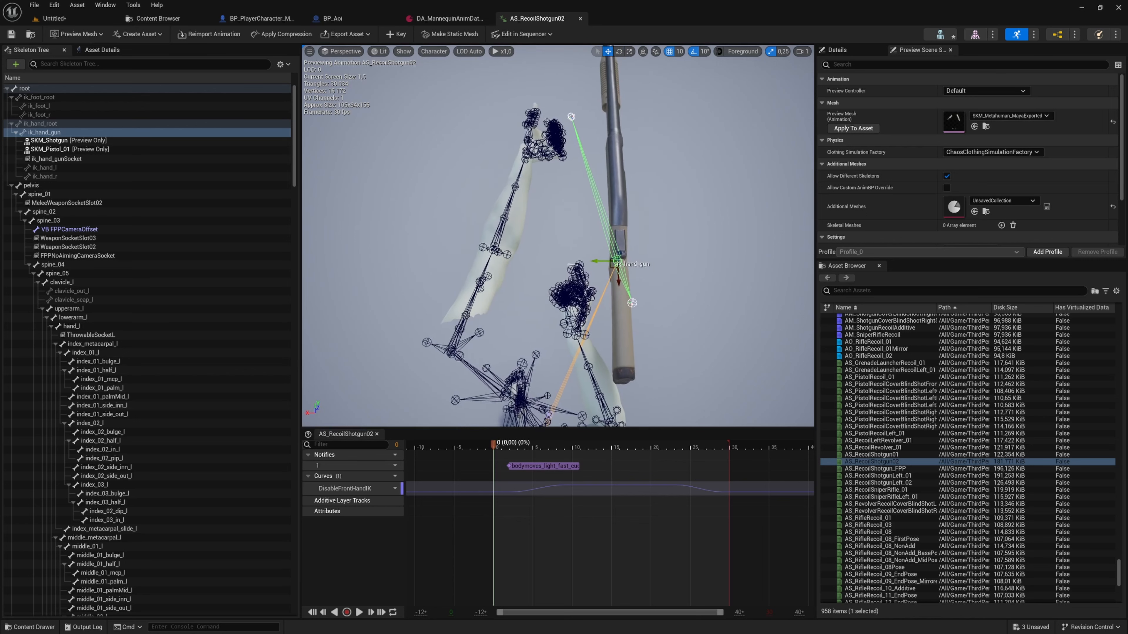
Set the viewport's bone drawing to None so only the arms and weapon meshes are drawn.
{"action": "left_click", "coordinate": [403, 51]}
{"action": "left_click", "coordinate": [433, 51]}
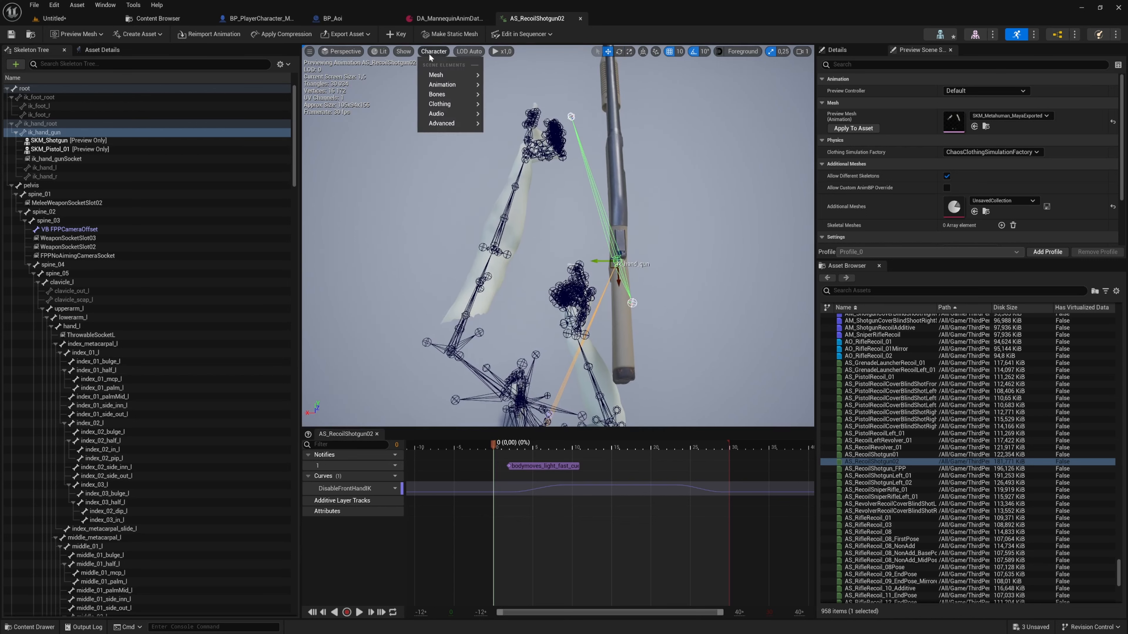
{"action": "mouse_move", "coordinate": [439, 88]}
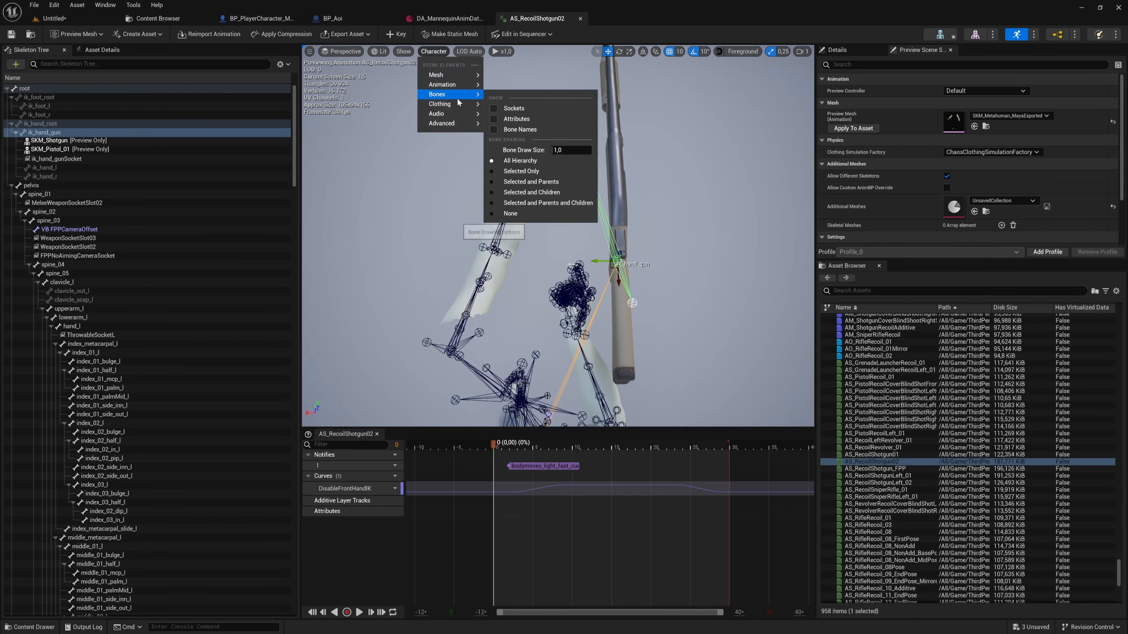
{"action": "left_click", "coordinate": [511, 214]}
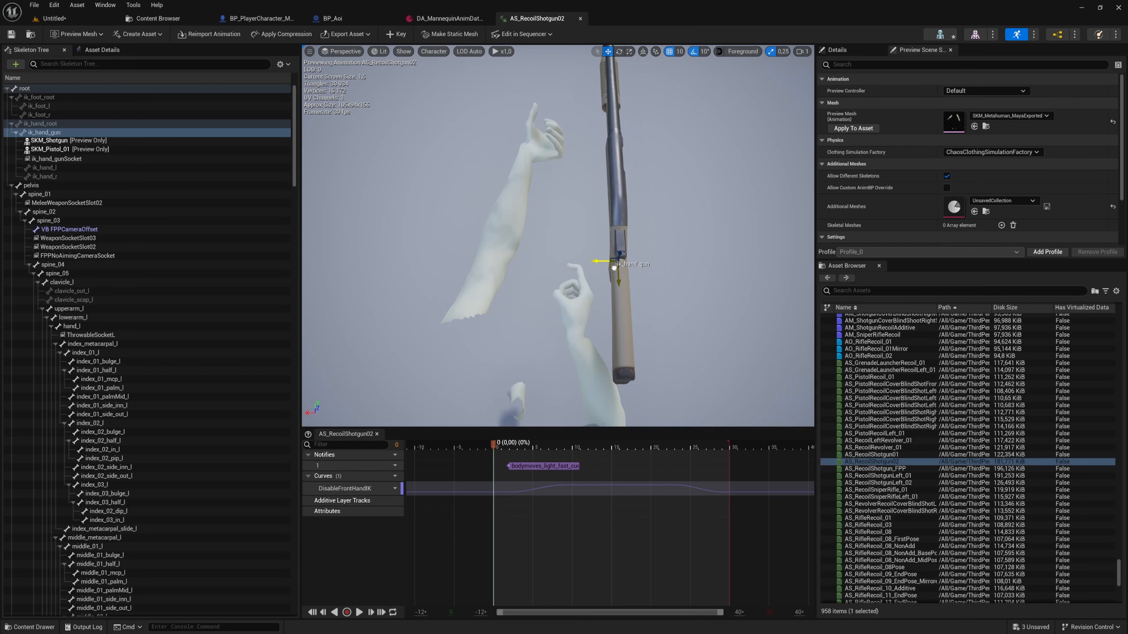
Move ik_hand_gun sideways onto the trigger hand and rotate it so the barrel points toward the front hand.
{"action": "left_click_drag", "start_coordinate": [615, 268], "coordinate": [562, 274]}
{"action": "key", "text": "e"}
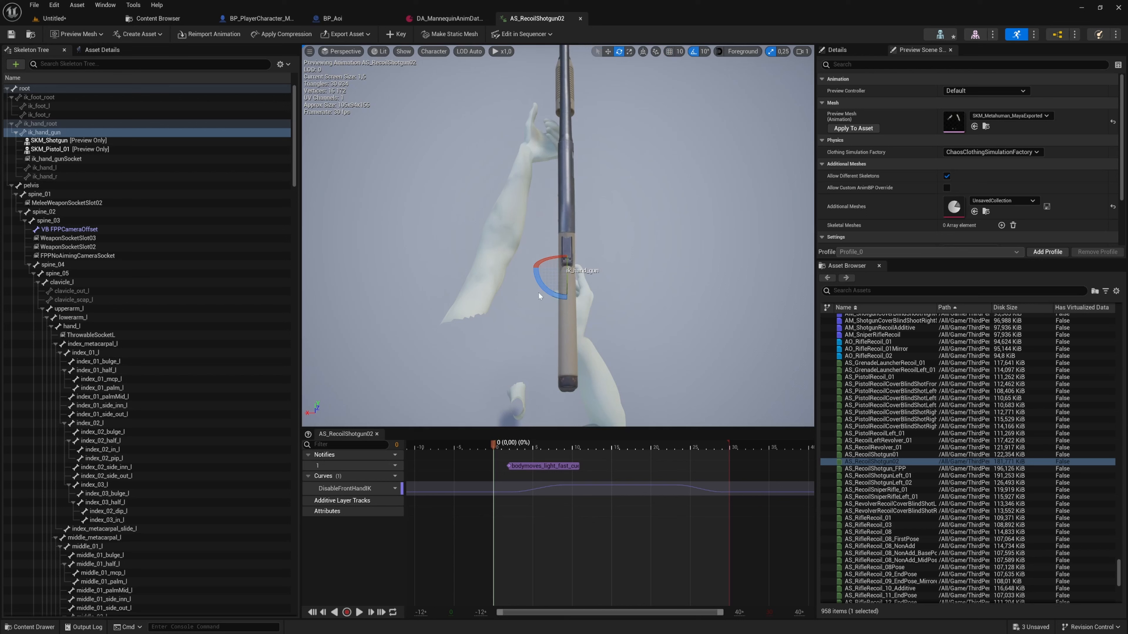
{"action": "left_click_drag", "start_coordinate": [542, 289], "coordinate": [569, 298]}
Adjust the pitch of ik_hand_gun from the side so the shotgun's fore-end sits in the front hand.
{"action": "left_click_drag", "start_coordinate": [569, 298], "coordinate": [466, 226], "text": "alt"}
{"action": "scroll", "coordinate": [558, 235], "scroll_direction": "up", "scroll_amount": 4}
{"action": "middle_click_drag", "start_coordinate": [558, 356], "coordinate": [515, 222]}
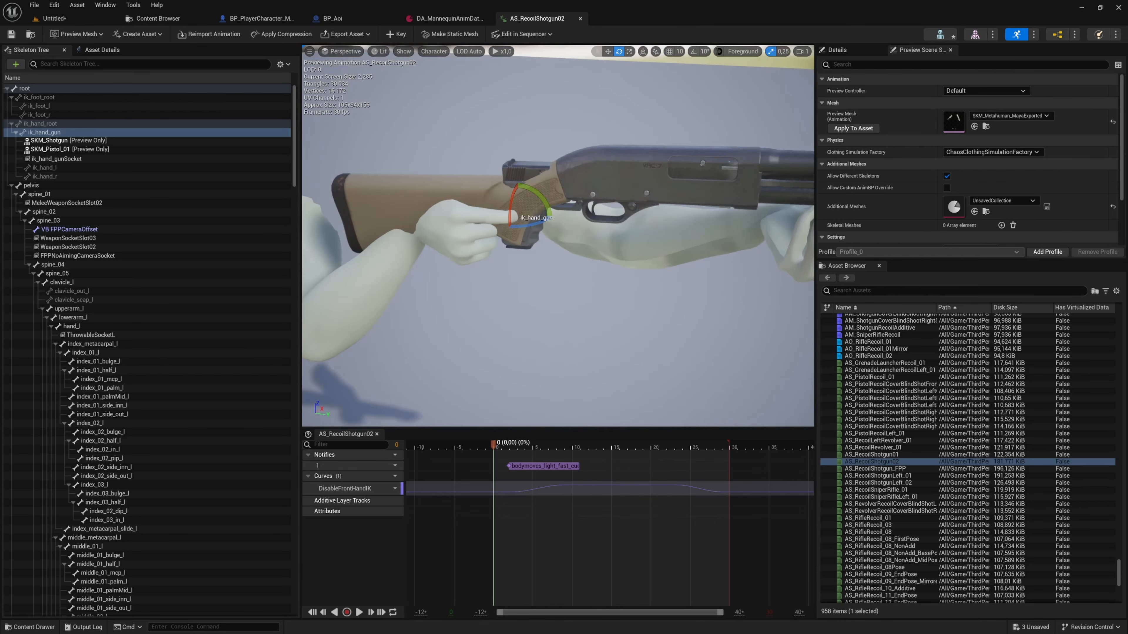
{"action": "left_click_drag", "start_coordinate": [558, 235], "coordinate": [573, 178], "text": "alt"}
{"action": "middle_click_drag", "start_coordinate": [558, 267], "coordinate": [635, 196]}
{"action": "scroll", "coordinate": [628, 196], "scroll_direction": "up", "scroll_amount": 2}
{"action": "left_click_drag", "start_coordinate": [558, 235], "coordinate": [440, 197], "text": "alt"}
{"action": "key", "text": "w"}
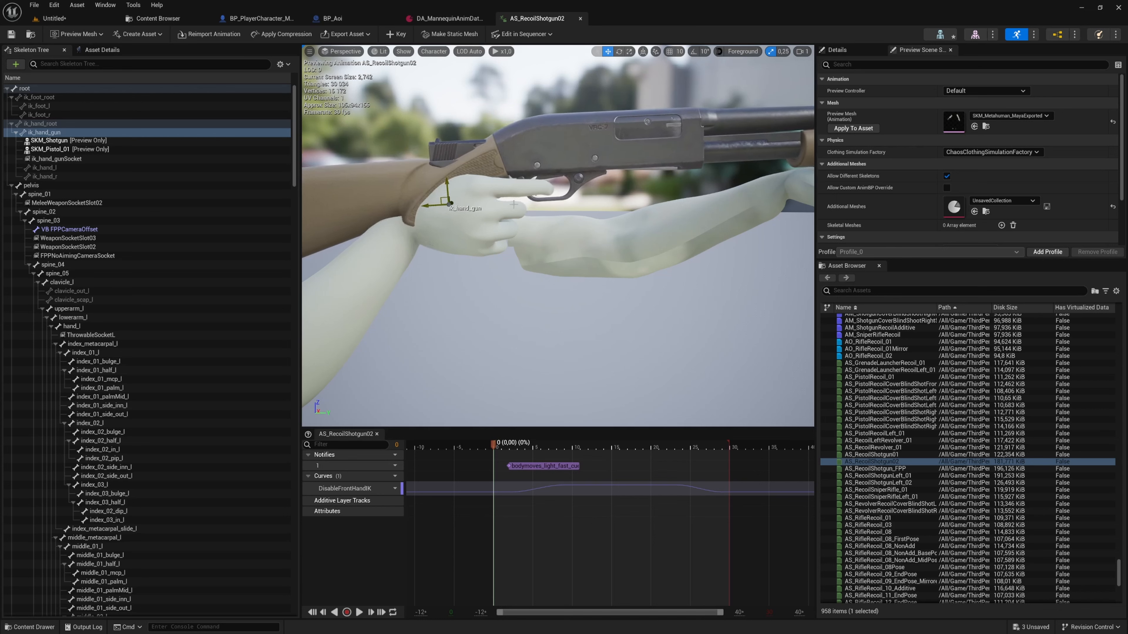
{"action": "key", "text": "s"}
{"action": "mouse_move", "coordinate": [440, 197]}
{"action": "right_mouse_down"}
{"action": "mouse_move", "coordinate": [412, 204]}
{"action": "mouse_move", "coordinate": [440, 197]}
{"action": "right_mouse_up"}
{"action": "key", "text": "e"}
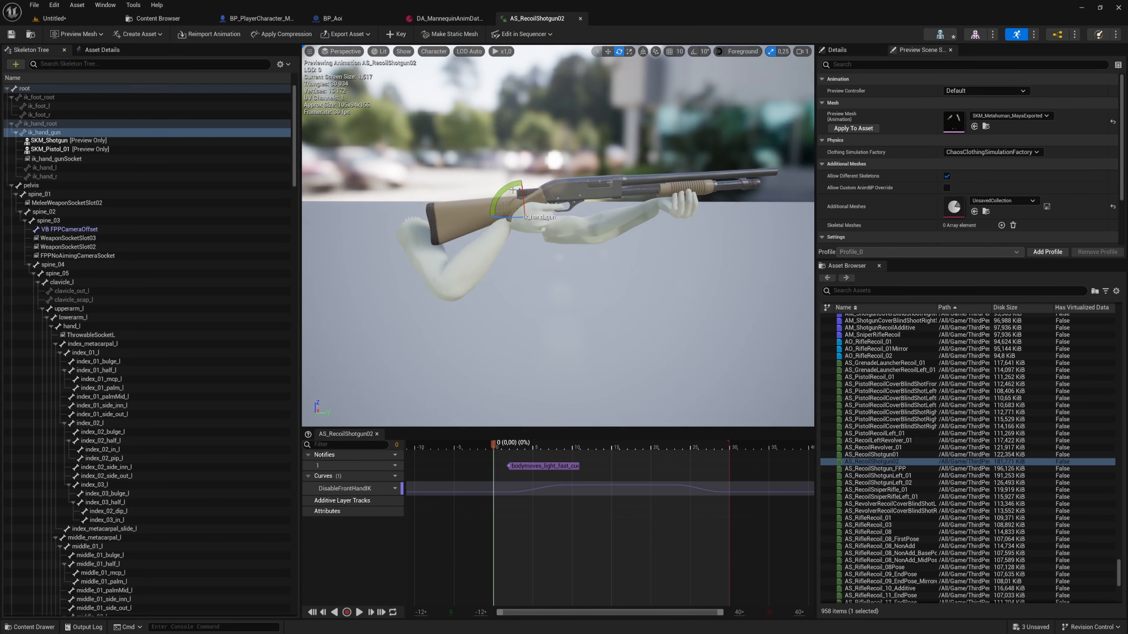
{"action": "left_click_drag", "start_coordinate": [509, 186], "coordinate": [516, 183]}
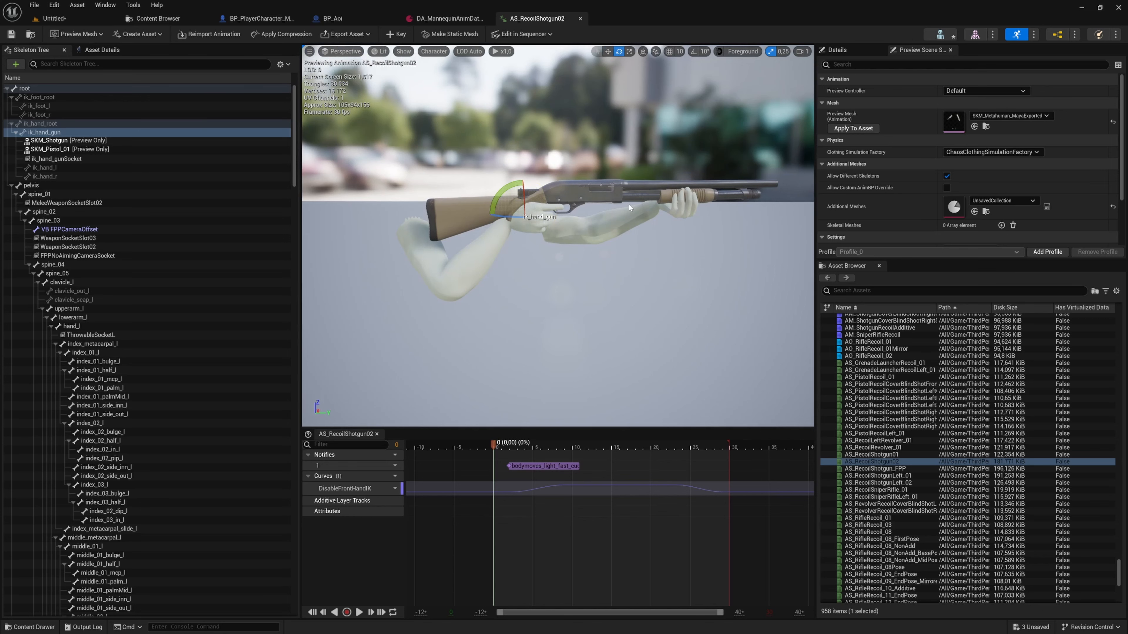
Shift ik_hand_gun slightly along the weapon so the shotgun's grip fits the trigger hand at frame 0.
{"action": "right_click_drag", "start_coordinate": [643, 208], "coordinate": [737, 303]}
{"action": "right_click_drag", "start_coordinate": [675, 224], "coordinate": [713, 226]}
{"action": "right_click_drag", "start_coordinate": [642, 207], "coordinate": [587, 124]}
{"action": "right_click_drag", "start_coordinate": [632, 275], "coordinate": [632, 275]}
{"action": "key", "text": "d"}
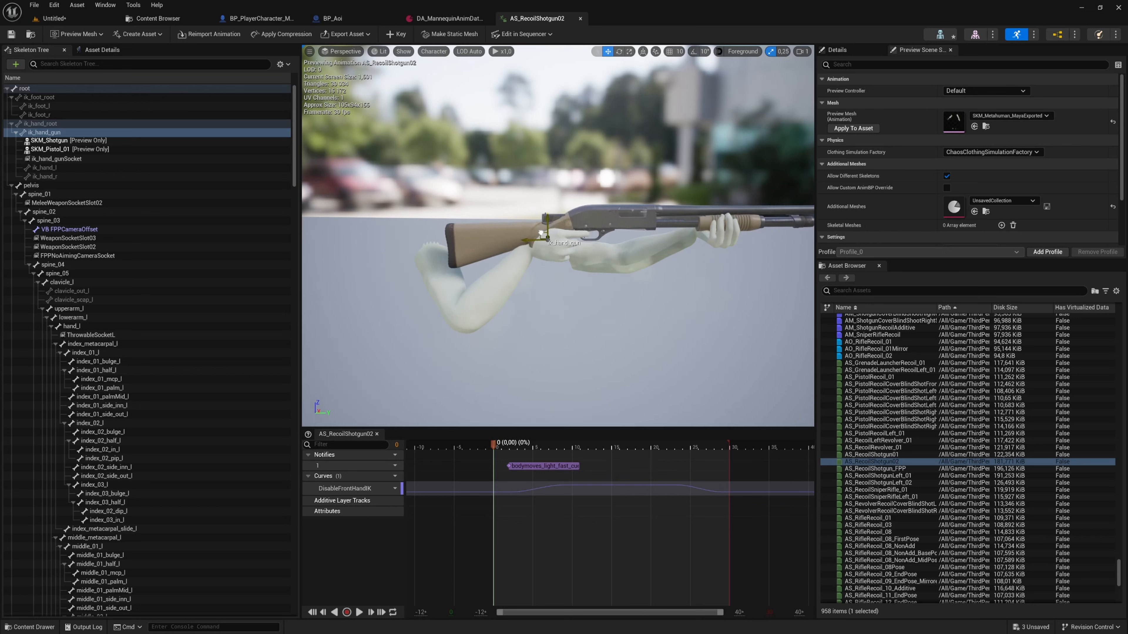
{"action": "key", "text": "f"}
{"action": "mouse_move", "coordinate": [589, 298]}
{"action": "left_mouse_down", "text": "alt"}
{"action": "mouse_move", "coordinate": [622, 309]}
{"action": "mouse_move", "coordinate": [683, 369]}
{"action": "mouse_move", "coordinate": [590, 297]}
{"action": "mouse_move", "coordinate": [621, 302]}
{"action": "mouse_move", "coordinate": [597, 296]}
{"action": "mouse_move", "coordinate": [588, 307]}
{"action": "mouse_move", "coordinate": [599, 302]}
{"action": "mouse_move", "coordinate": [644, 347]}
{"action": "mouse_move", "coordinate": [728, 344]}
{"action": "mouse_move", "coordinate": [782, 315]}
{"action": "mouse_move", "coordinate": [564, 278]}
{"action": "mouse_move", "coordinate": [591, 295]}
{"action": "mouse_move", "coordinate": [570, 289]}
{"action": "left_mouse_up", "text": "alt"}
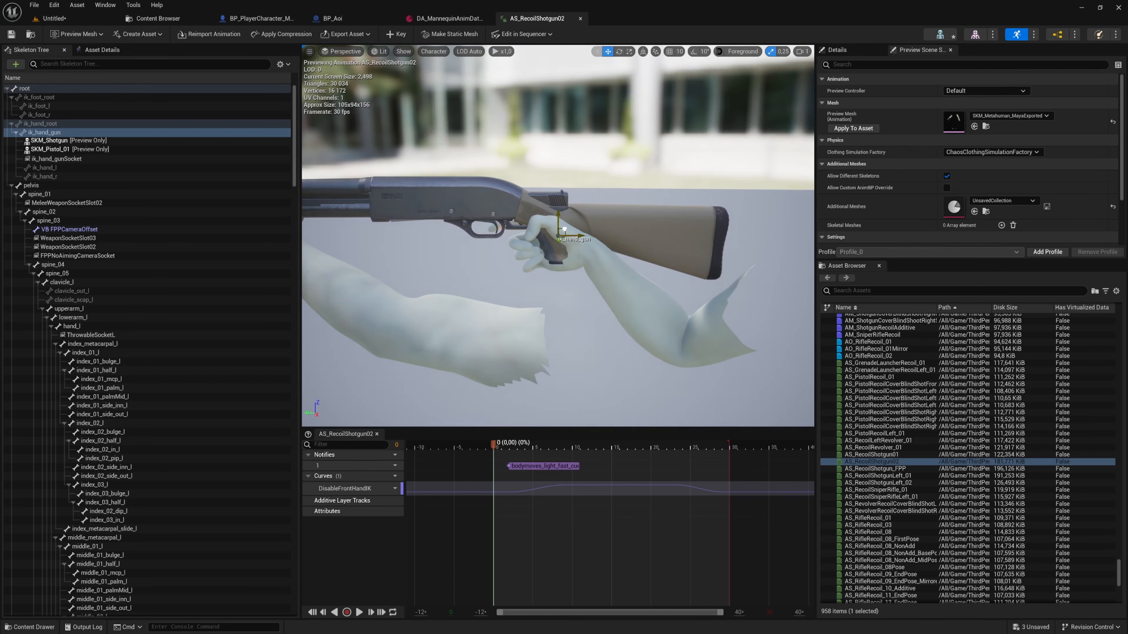
{"action": "left_click_drag", "start_coordinate": [565, 229], "coordinate": [597, 235]}
{"action": "key", "text": "e"}
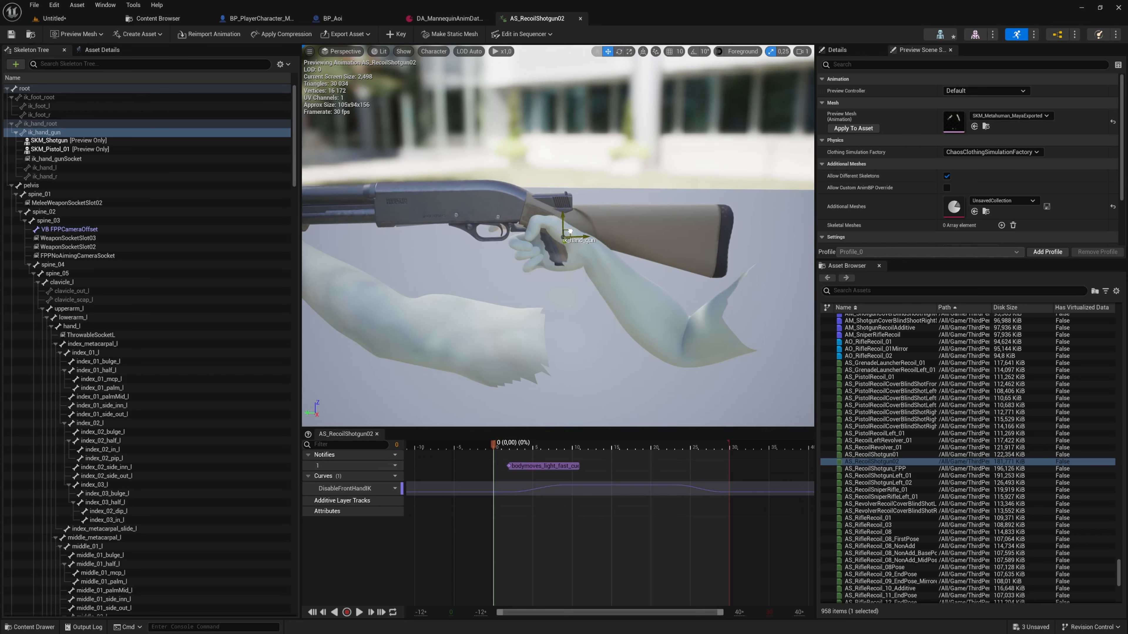
{"action": "left_click_drag", "start_coordinate": [580, 231], "coordinate": [329, 262]}
Fine-tune the height and position of ik_hand_gun so both hands hold the shotgun properly.
{"action": "left_click_drag", "start_coordinate": [615, 262], "coordinate": [623, 204], "text": "alt"}
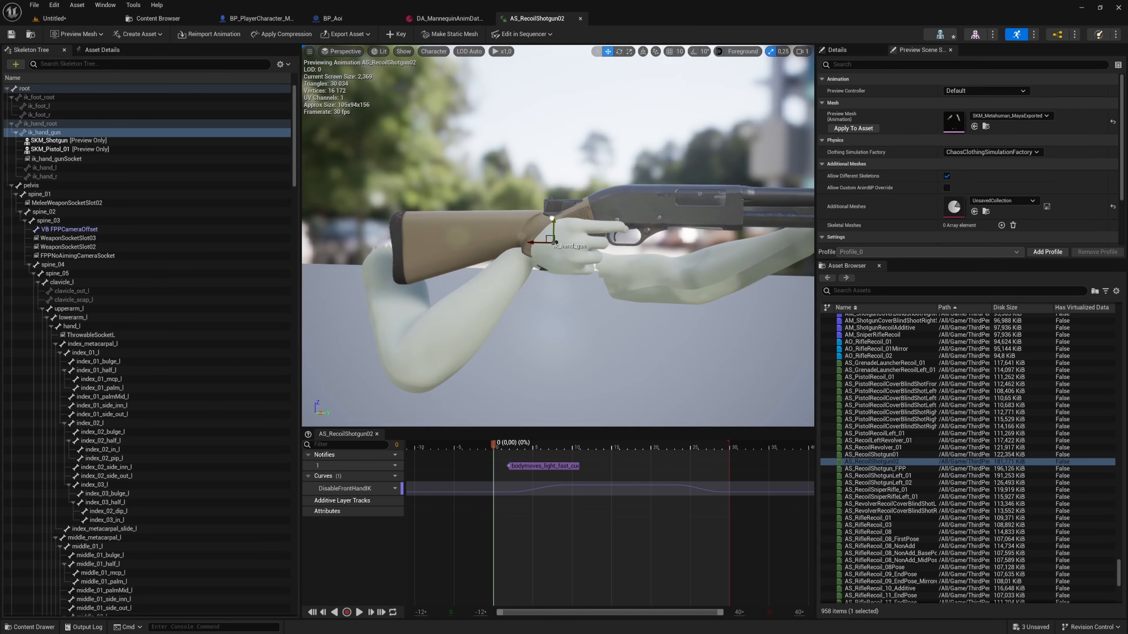
{"action": "left_click_drag", "start_coordinate": [552, 218], "coordinate": [622, 215]}
{"action": "scroll", "coordinate": [617, 271], "scroll_direction": "down", "scroll_amount": 4}
{"action": "scroll", "coordinate": [613, 262], "scroll_direction": "up", "scroll_amount": 2}
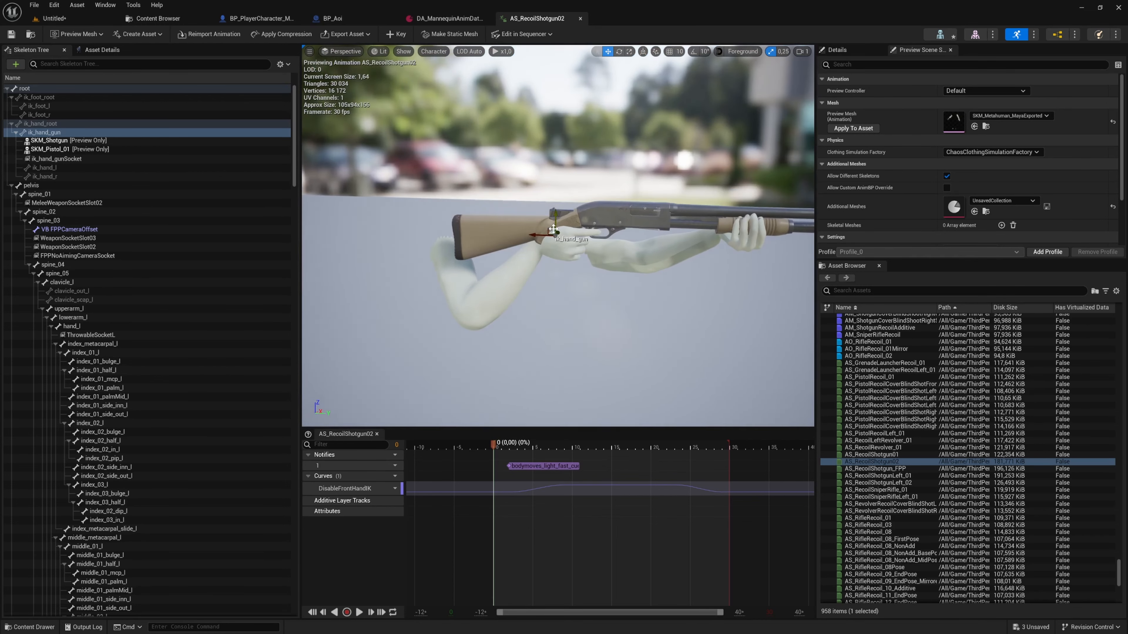
{"action": "mouse_move", "coordinate": [550, 242]}
{"action": "left_mouse_down"}
{"action": "mouse_move", "coordinate": [551, 191]}
{"action": "mouse_move", "coordinate": [551, 262]}
{"action": "mouse_move", "coordinate": [569, 249]}
{"action": "left_mouse_up"}
{"action": "left_click_drag", "start_coordinate": [665, 247], "coordinate": [669, 267], "text": "alt"}
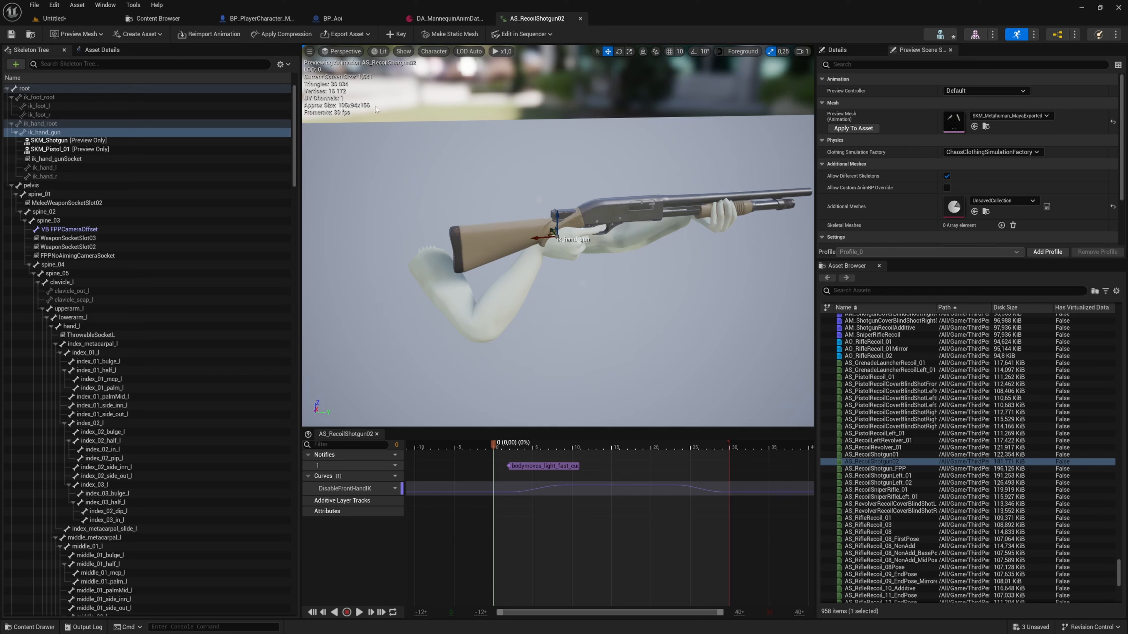
Key the ik_hand_gun transform at frame 0 and save the animation.
{"action": "left_click", "coordinate": [396, 34]}
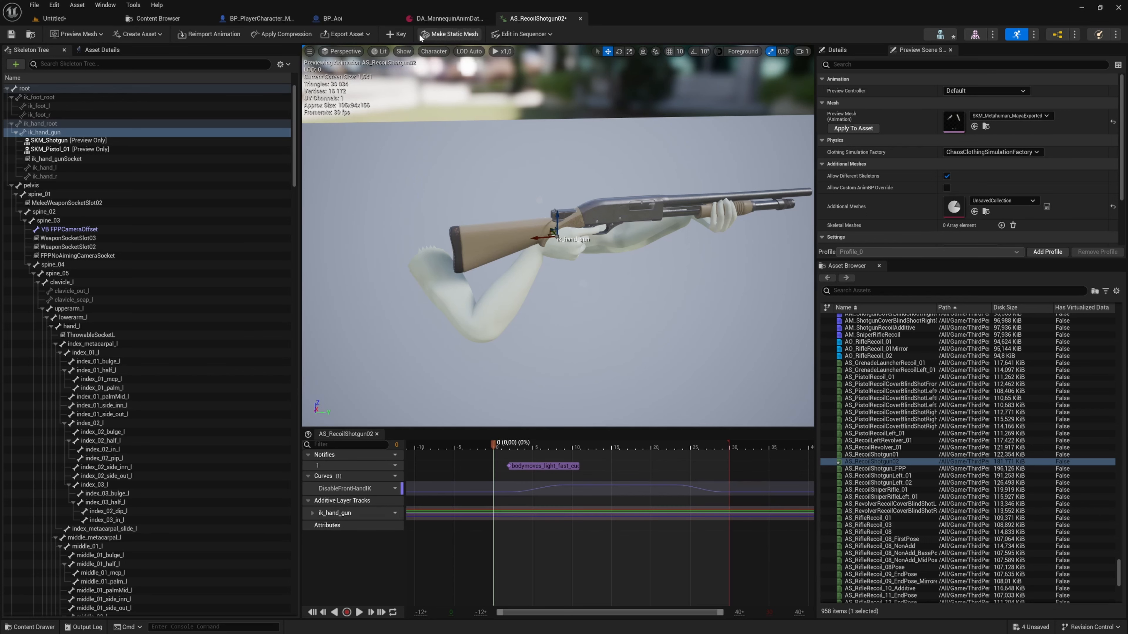
{"action": "left_click", "coordinate": [11, 35]}
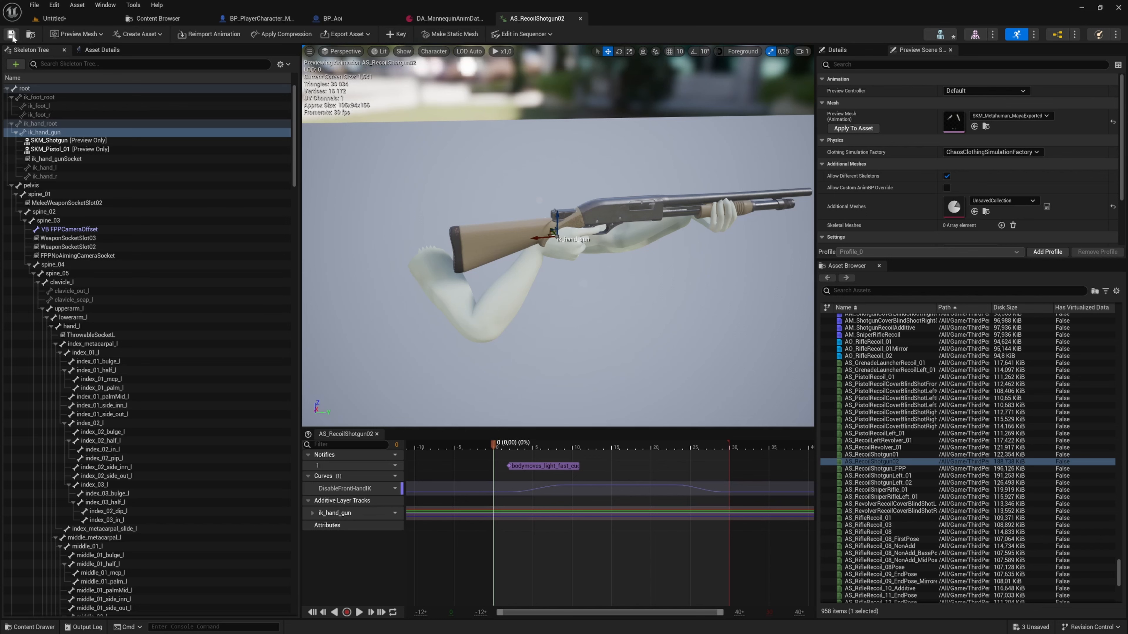
At about frame 6, move and rotate ik_hand_gun to line the shotgun up with both hands and key it.
{"action": "left_click_drag", "start_coordinate": [540, 201], "coordinate": [684, 240], "text": "alt"}
{"action": "mouse_move", "coordinate": [558, 236]}
{"action": "right_mouse_down"}
{"action": "mouse_move", "coordinate": [609, 320]}
{"action": "mouse_move", "coordinate": [541, 249]}
{"action": "right_mouse_up"}
{"action": "middle_click_drag", "start_coordinate": [572, 231], "coordinate": [589, 292]}
{"action": "left_click_drag", "start_coordinate": [571, 231], "coordinate": [572, 250], "text": "alt"}
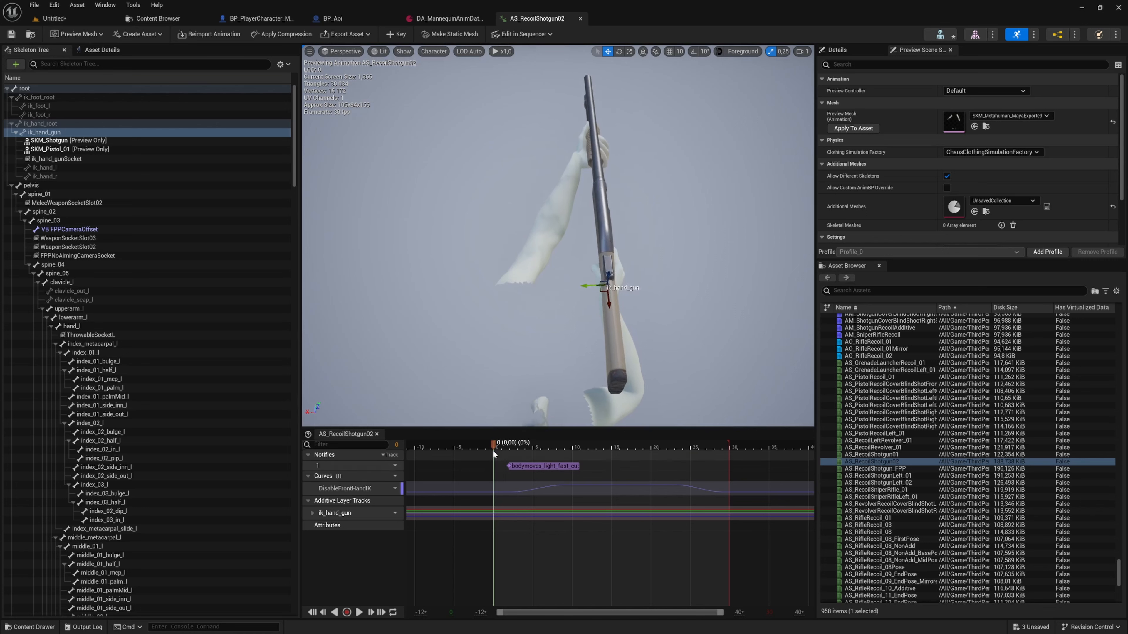
{"action": "left_click_drag", "start_coordinate": [495, 445], "coordinate": [543, 446]}
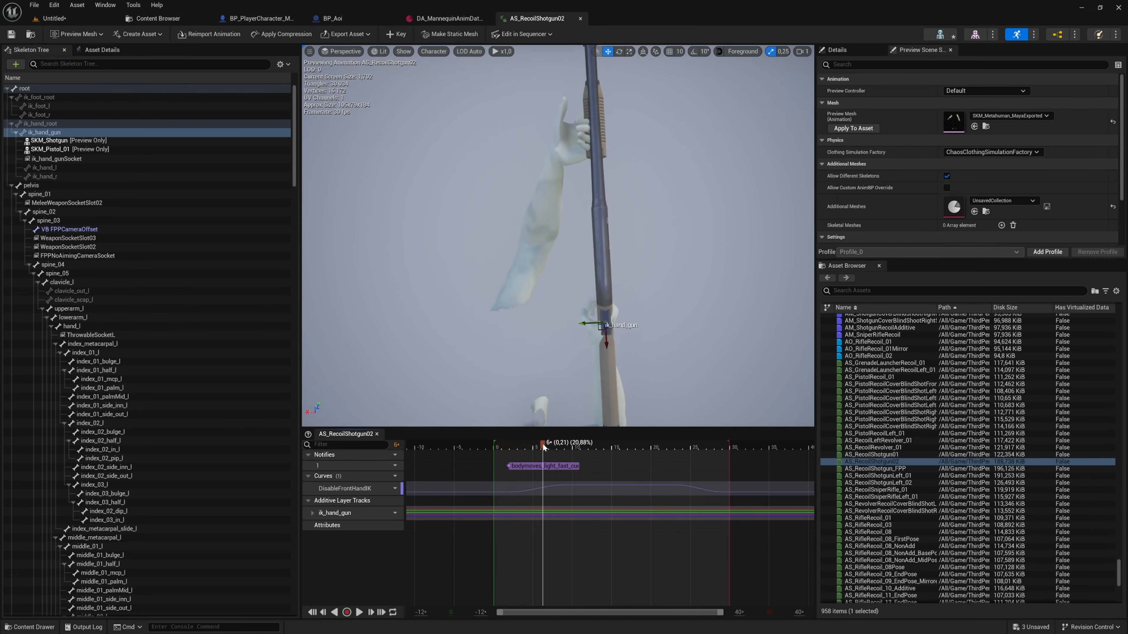
{"action": "left_click_drag", "start_coordinate": [583, 323], "coordinate": [607, 294]}
{"action": "key", "text": "e"}
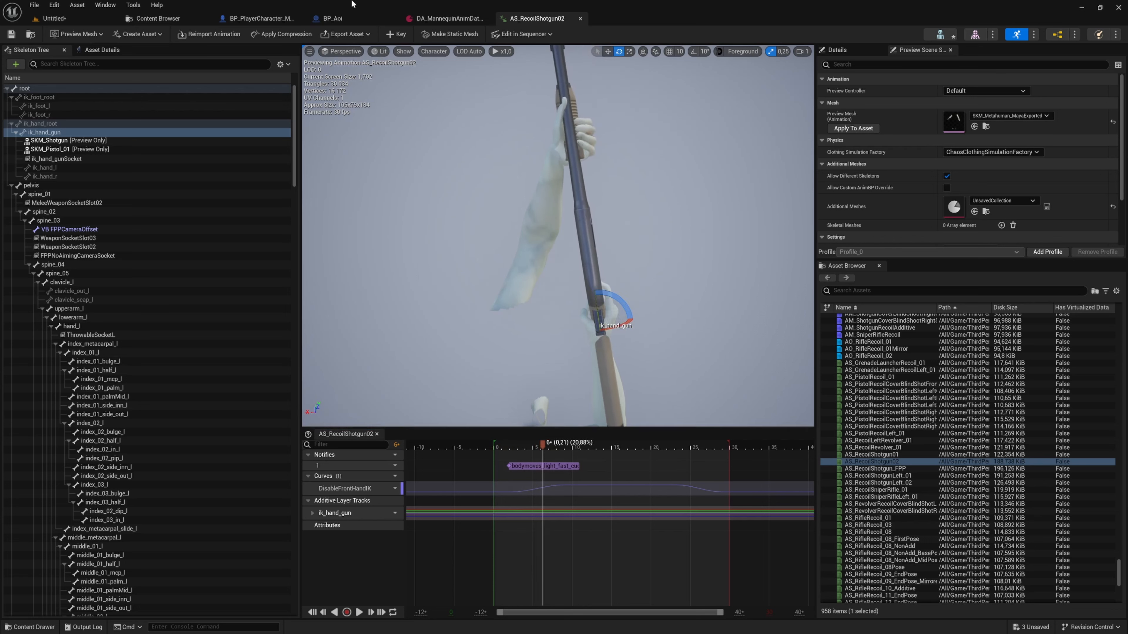
{"action": "left_click", "coordinate": [392, 34]}
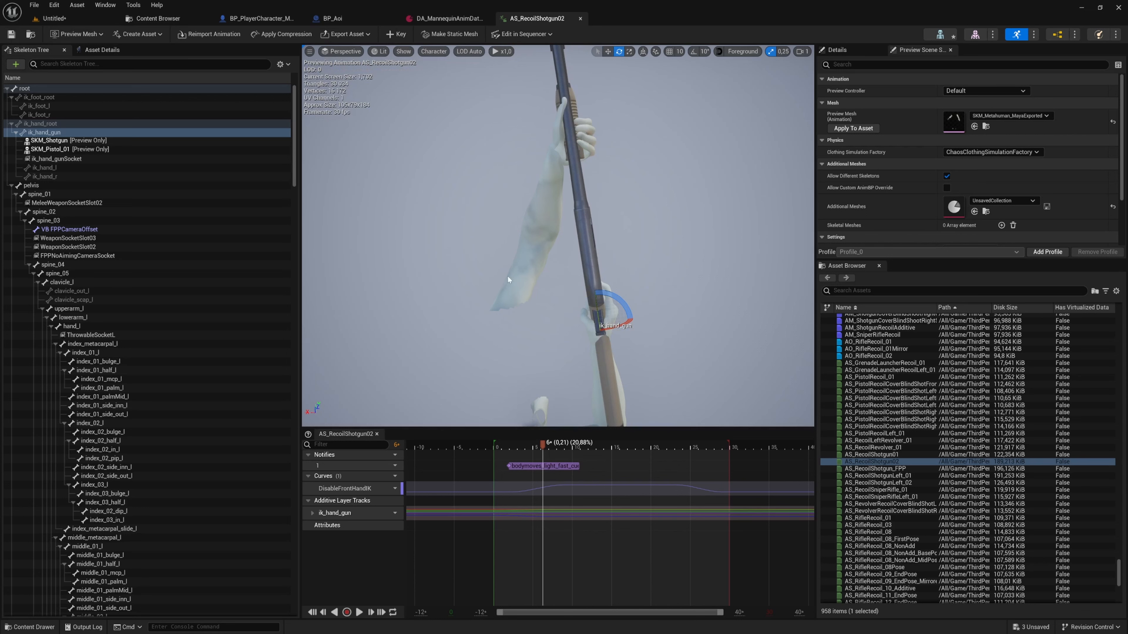
At about frame 17, move and rotate ik_hand_gun to line the shotgun up with both hands, and key its transform.
{"action": "left_click_drag", "start_coordinate": [542, 444], "coordinate": [630, 425]}
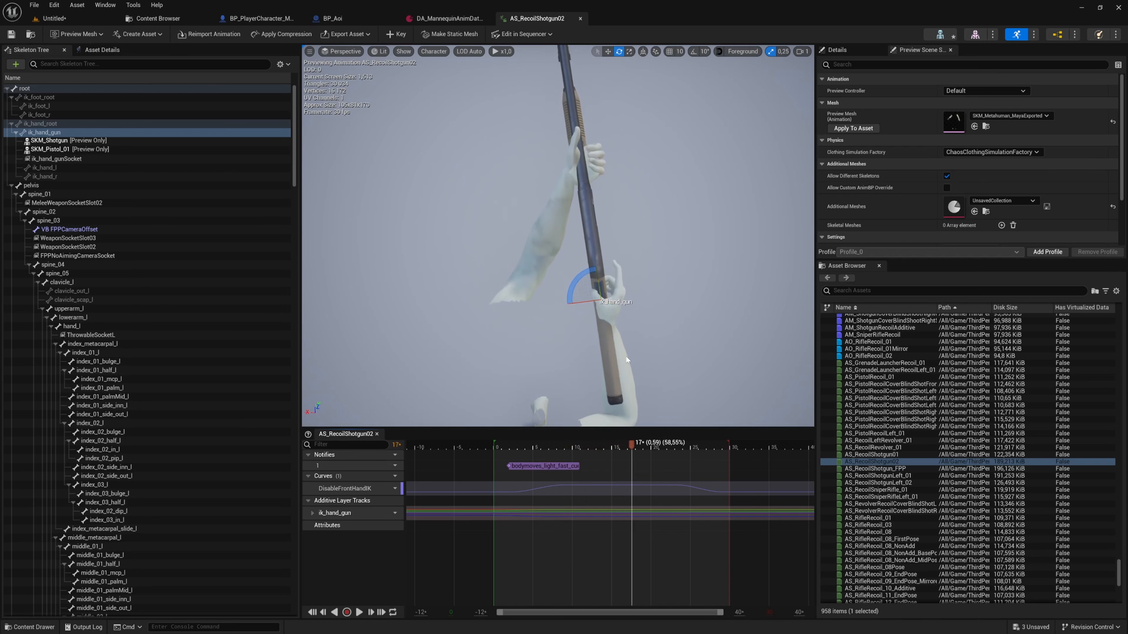
{"action": "key", "text": "w"}
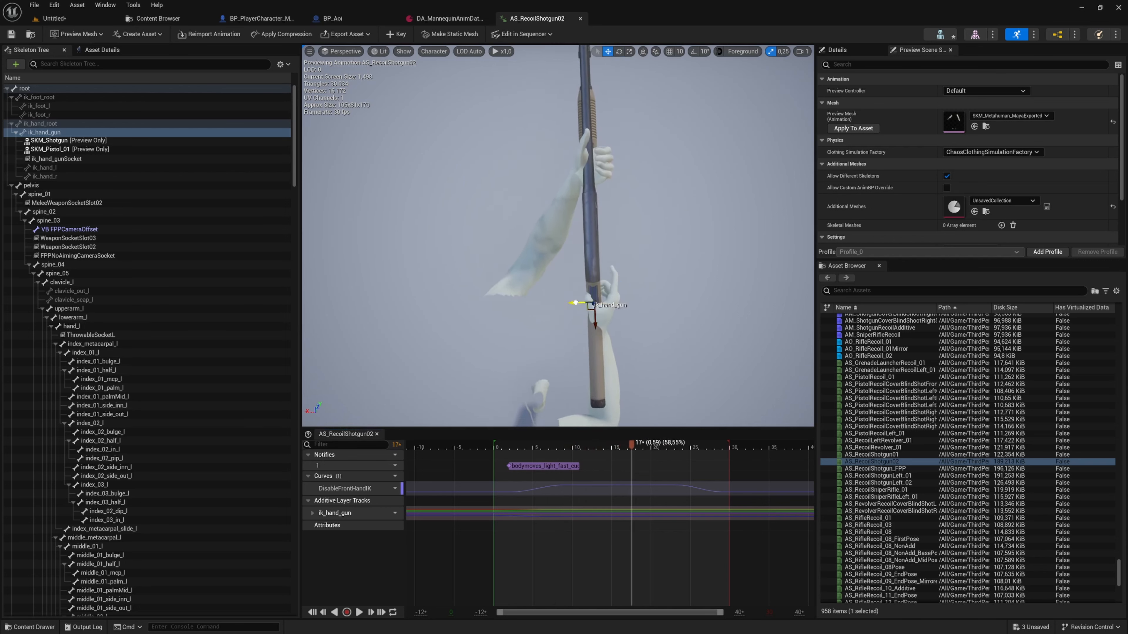
{"action": "left_click_drag", "start_coordinate": [575, 302], "coordinate": [580, 303]}
{"action": "left_click_drag", "start_coordinate": [675, 257], "coordinate": [528, 138], "text": "alt"}
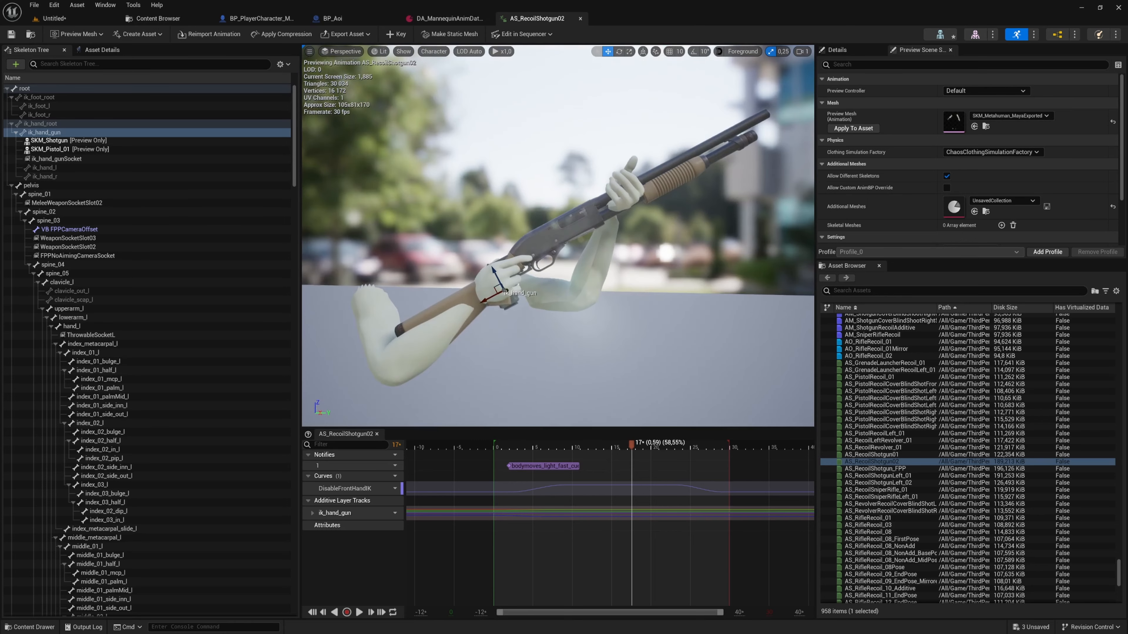
{"action": "key", "text": "e"}
{"action": "left_click_drag", "start_coordinate": [485, 311], "coordinate": [526, 304]}
{"action": "key", "text": "w"}
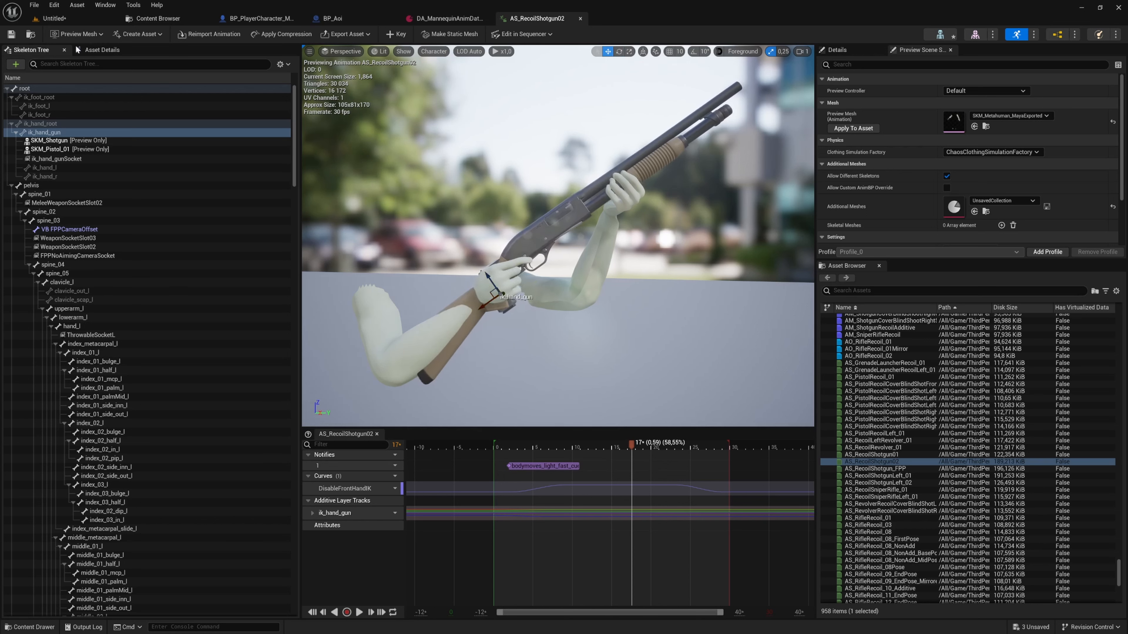
{"action": "left_click", "coordinate": [393, 35]}
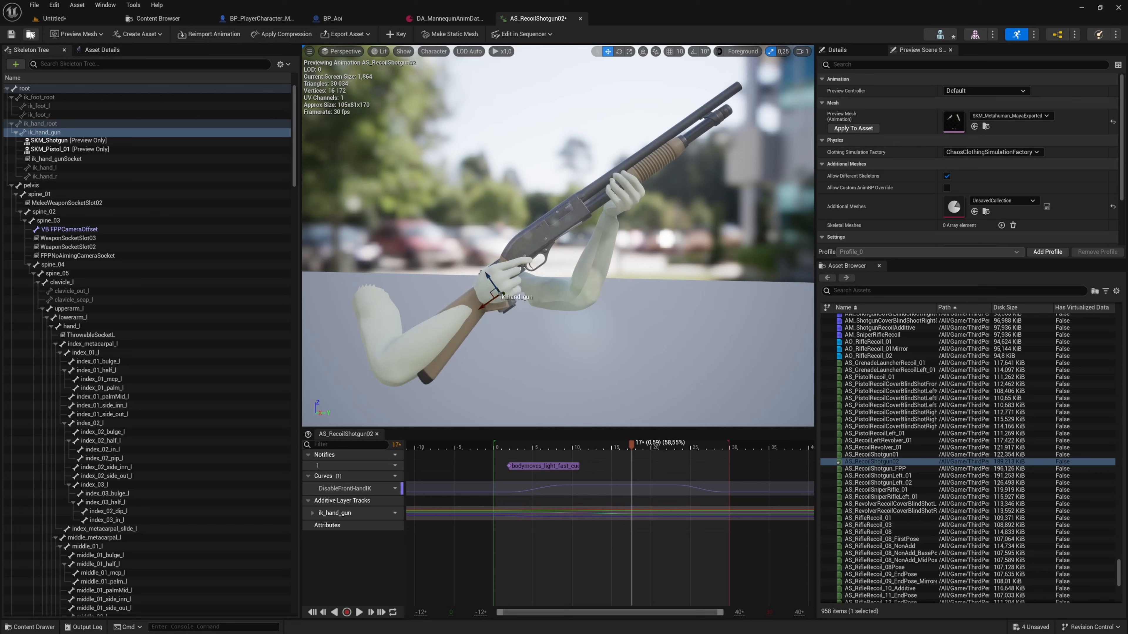
At the last frame, 30, rotate and move ik_hand_gun to fit the shotgun to both hands, key it and save the animation.
{"action": "left_click_drag", "start_coordinate": [558, 303], "coordinate": [644, 351], "text": "alt"}
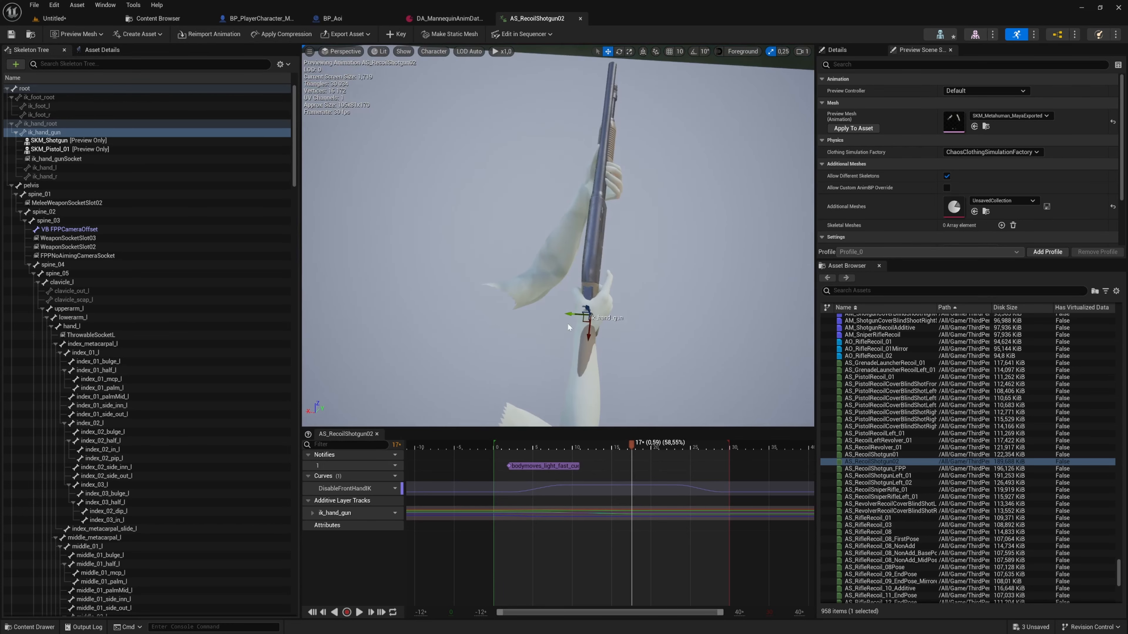
{"action": "left_click_drag", "start_coordinate": [634, 443], "coordinate": [760, 449]}
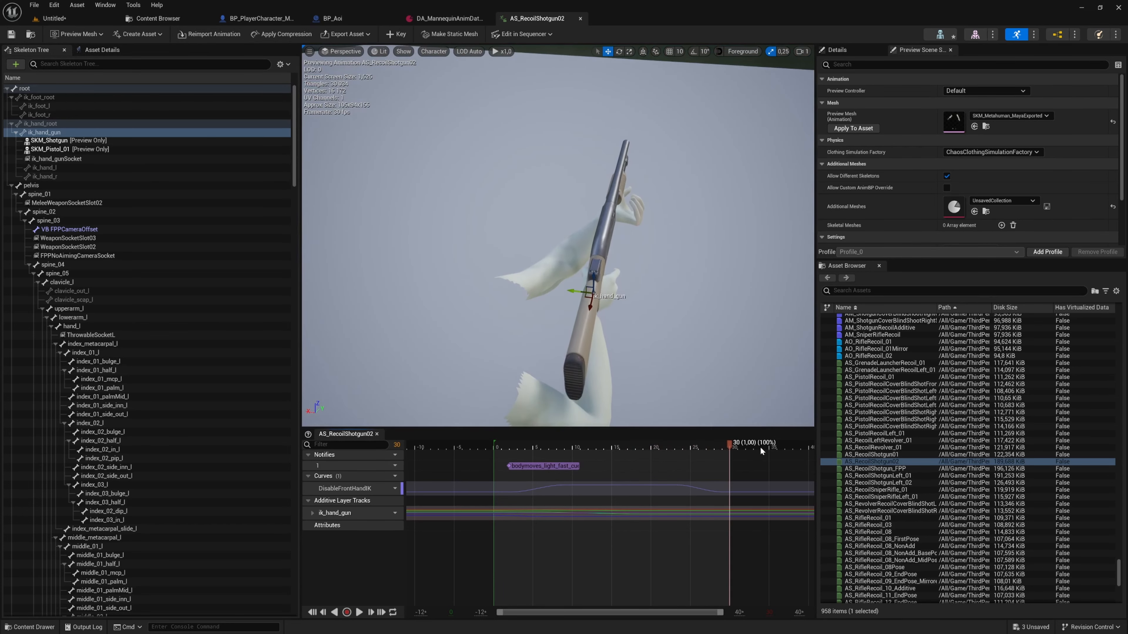
{"action": "left_click_drag", "start_coordinate": [684, 320], "coordinate": [711, 348], "text": "alt"}
{"action": "key", "text": "e"}
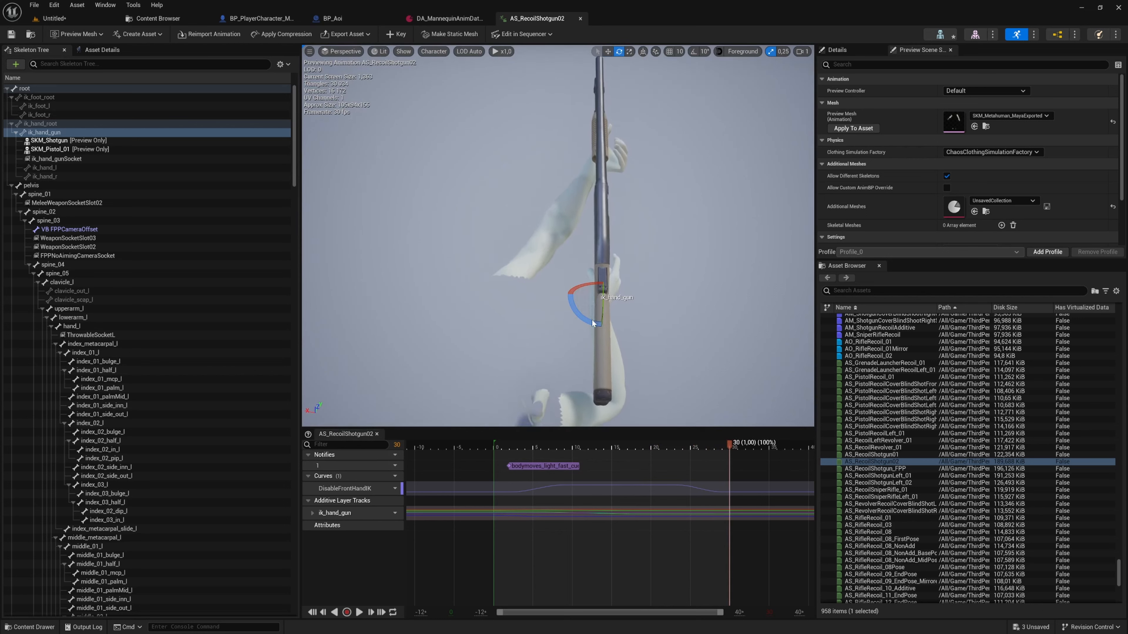
{"action": "left_click_drag", "start_coordinate": [592, 324], "coordinate": [510, 213]}
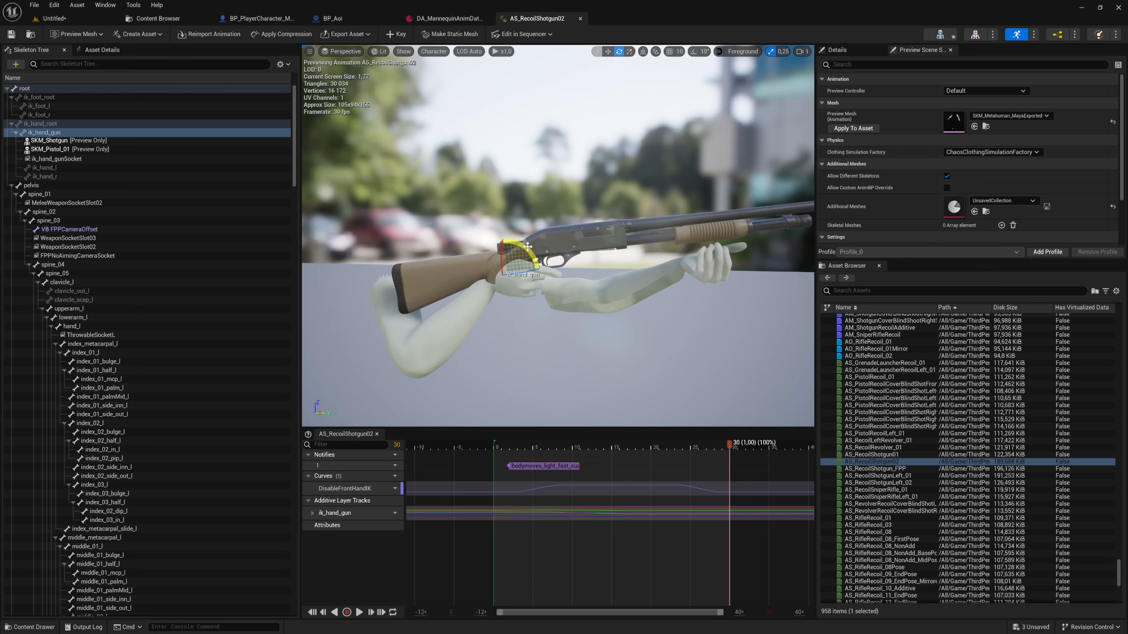
{"action": "left_click_drag", "start_coordinate": [529, 252], "coordinate": [499, 287]}
{"action": "key", "text": "w"}
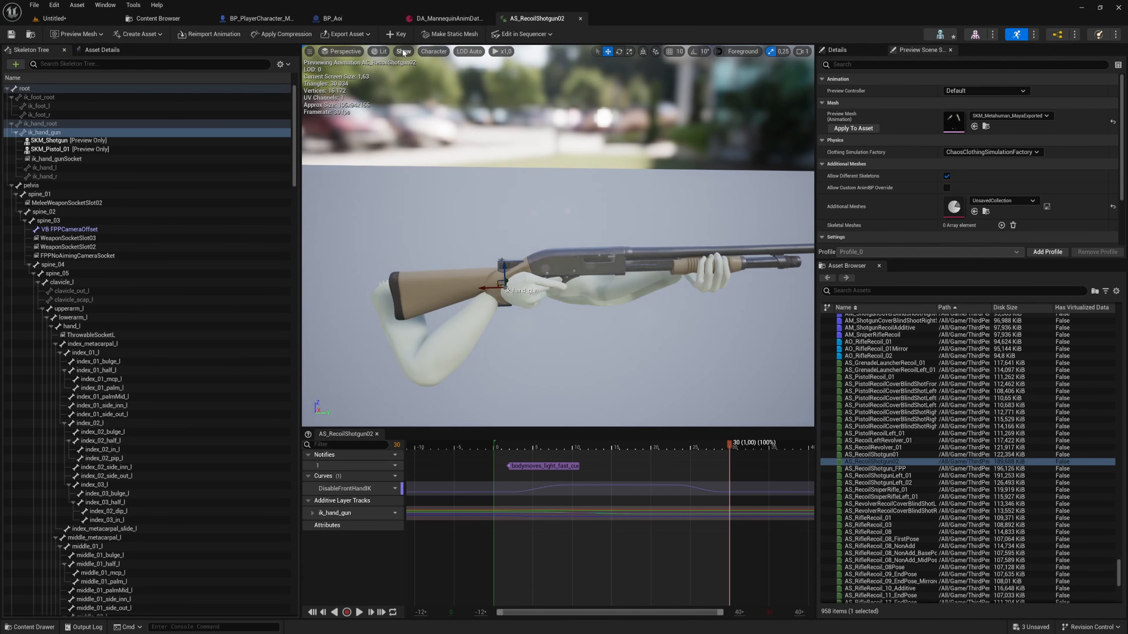
{"action": "left_click", "coordinate": [400, 36]}
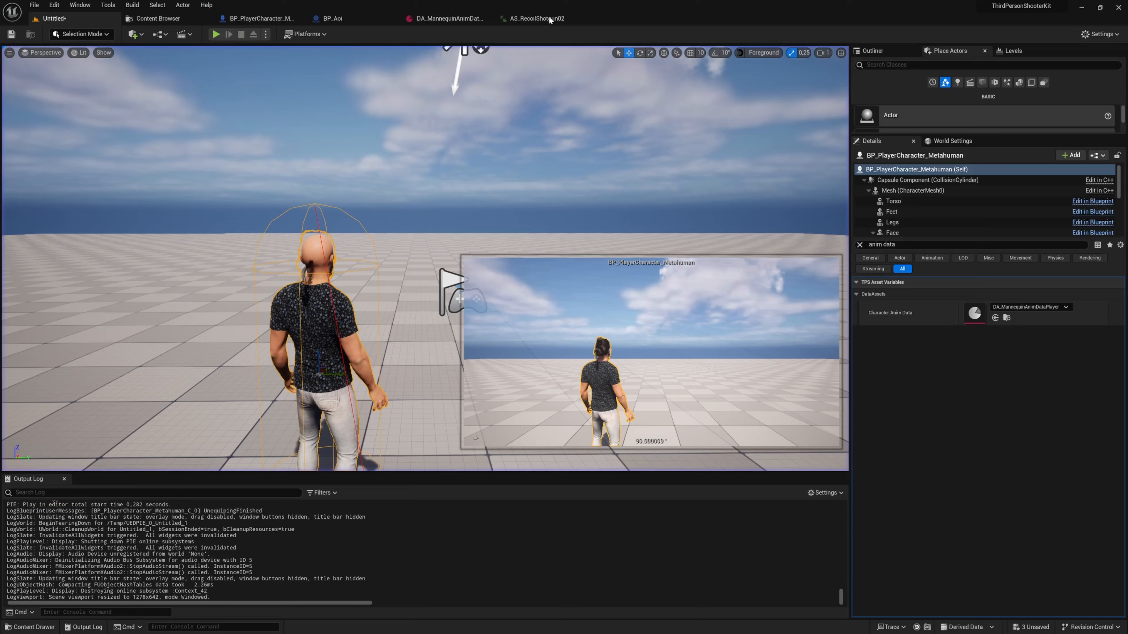
{"action": "key", "text": "ctrl+s"}
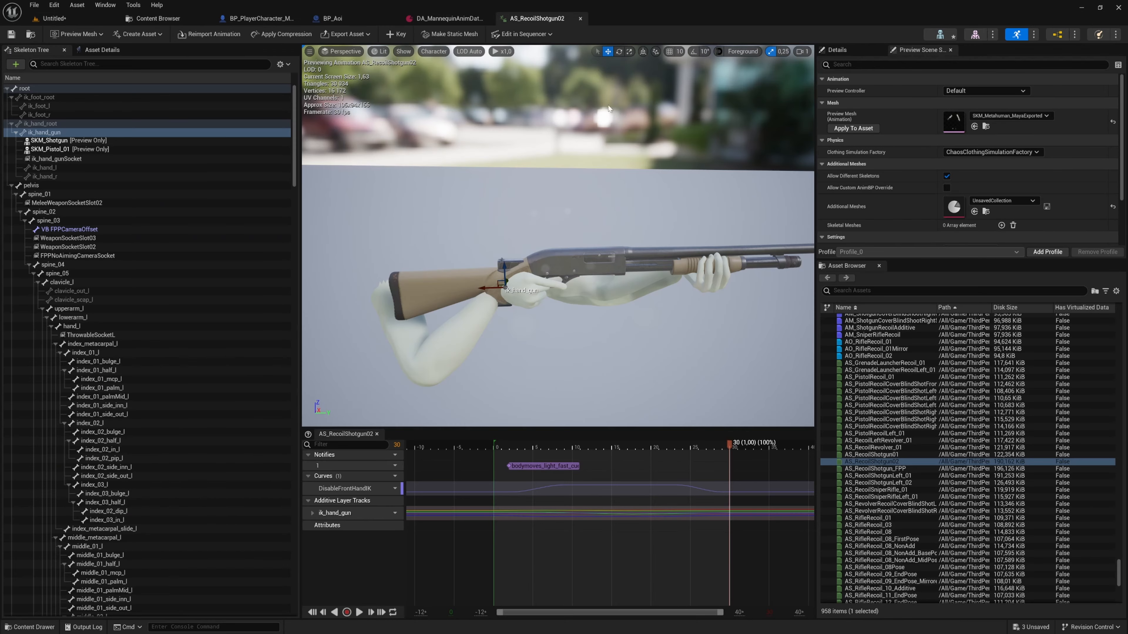
Still at frame 30, turn ik_hand_gun slightly in the top view to correct the shotgun's sideways direction, and key it.
{"action": "left_click_drag", "start_coordinate": [555, 276], "coordinate": [577, 204], "text": "alt"}
{"action": "right_click_drag", "start_coordinate": [578, 249], "coordinate": [648, 253]}
{"action": "left_click_drag", "start_coordinate": [731, 447], "coordinate": [746, 429]}
{"action": "right_click_drag", "start_coordinate": [692, 323], "coordinate": [677, 318]}
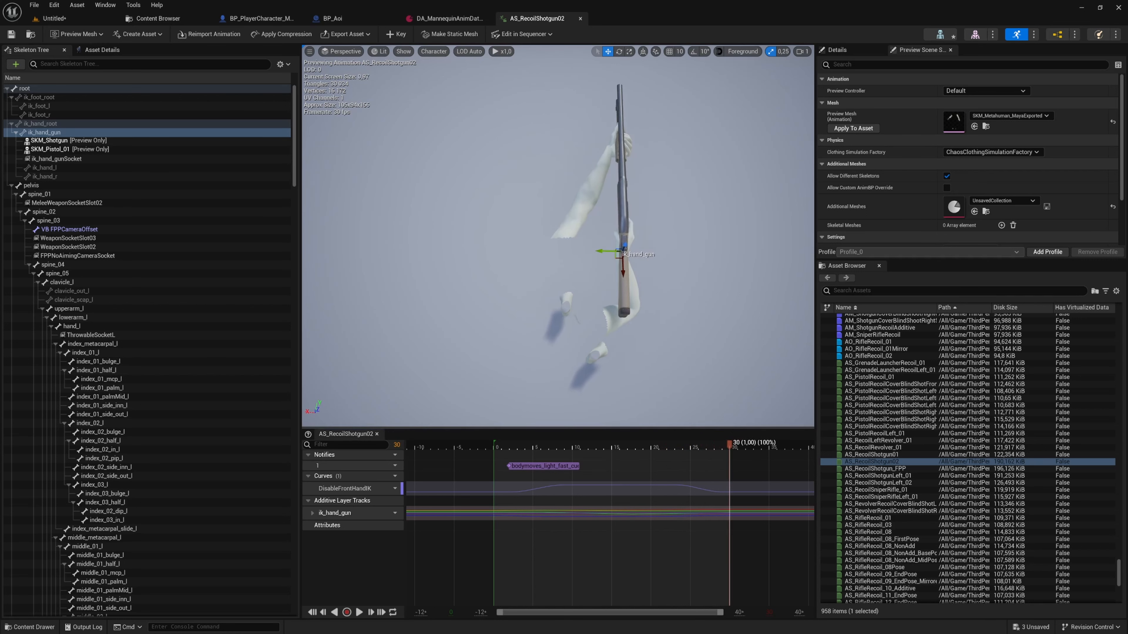
{"action": "key", "text": "e"}
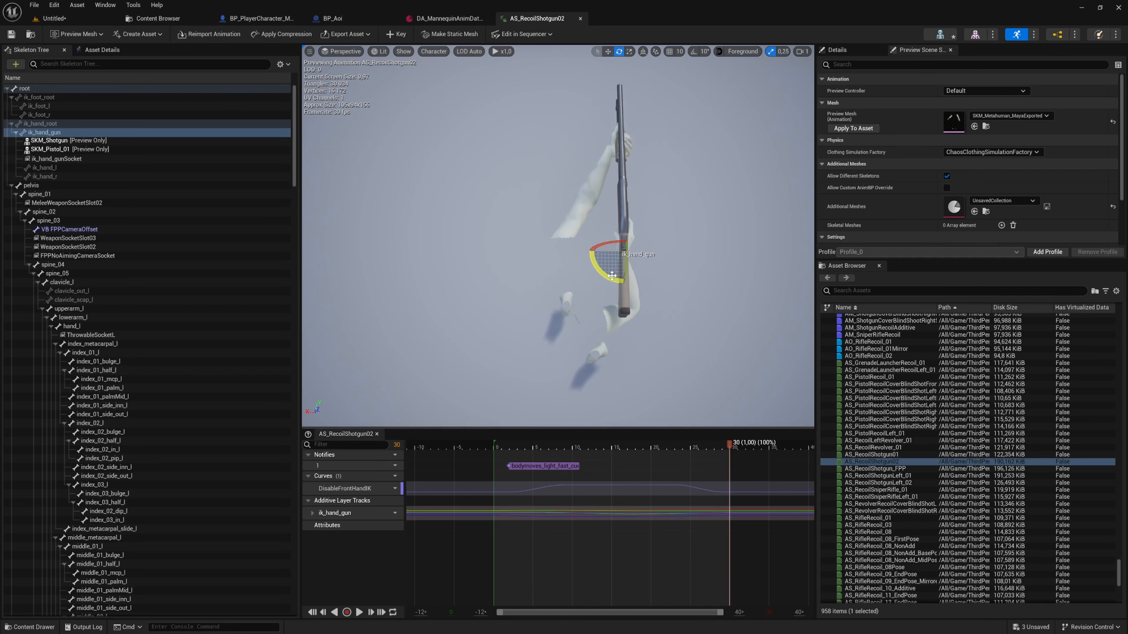
{"action": "left_click_drag", "start_coordinate": [608, 278], "coordinate": [623, 303]}
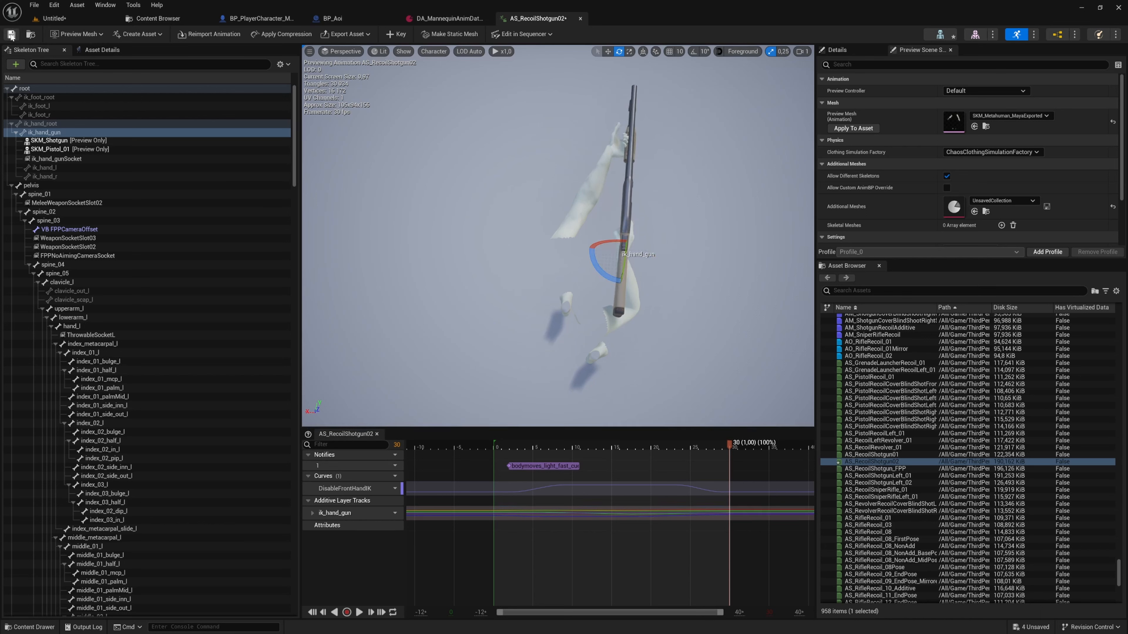
At about frame 20, rotate ik_hand_gun to bring the shotgun back in line with the hands, key it and save the animation.
{"action": "right_click_drag", "start_coordinate": [563, 385], "coordinate": [564, 285]}
{"action": "left_click_drag", "start_coordinate": [572, 446], "coordinate": [658, 442]}
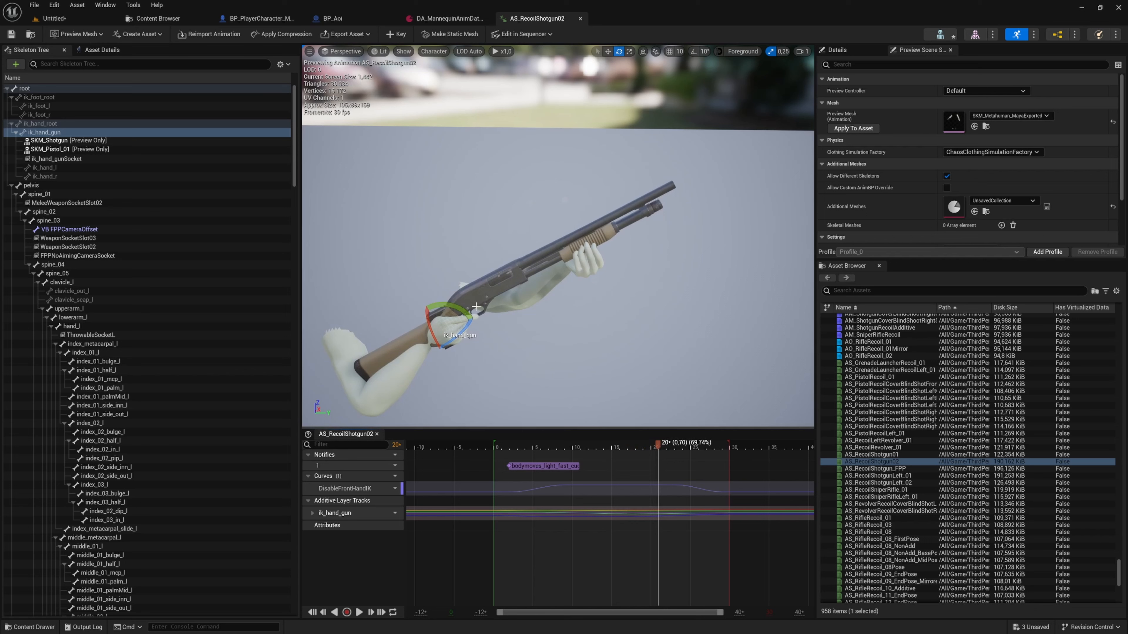
{"action": "left_click_drag", "start_coordinate": [465, 309], "coordinate": [604, 389]}
{"action": "left_click_drag", "start_coordinate": [490, 415], "coordinate": [485, 419]}
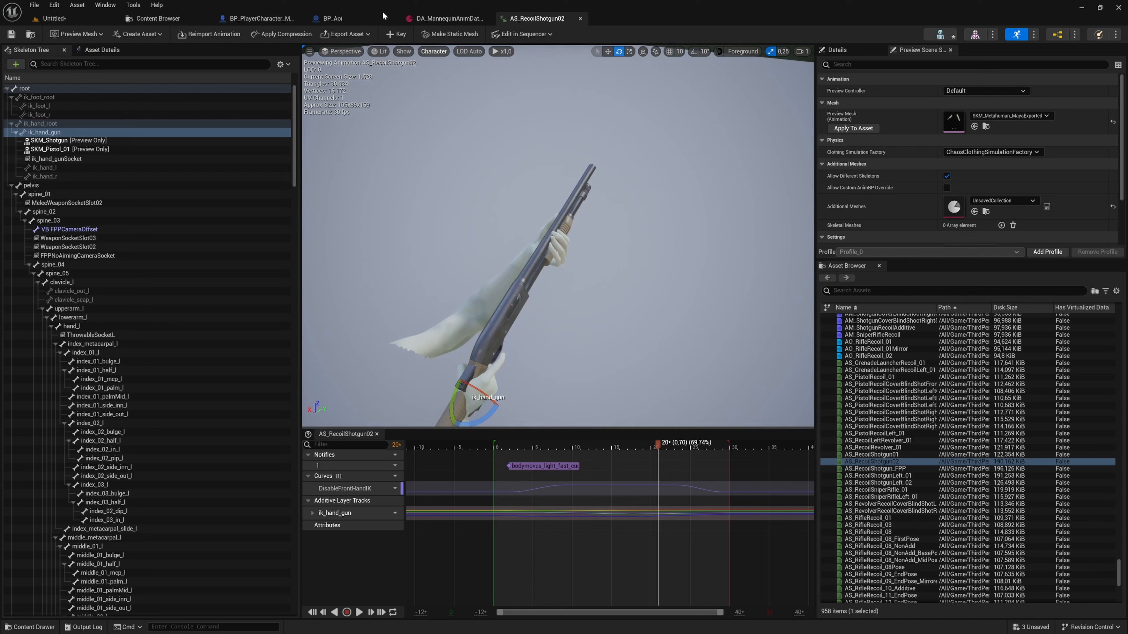
{"action": "left_click", "coordinate": [12, 34]}
Play the level, equip the Pump Shotgun, and aim and fire it several times to check the recoil.
{"action": "left_click", "coordinate": [53, 18]}
{"action": "key", "text": "alt+p"}
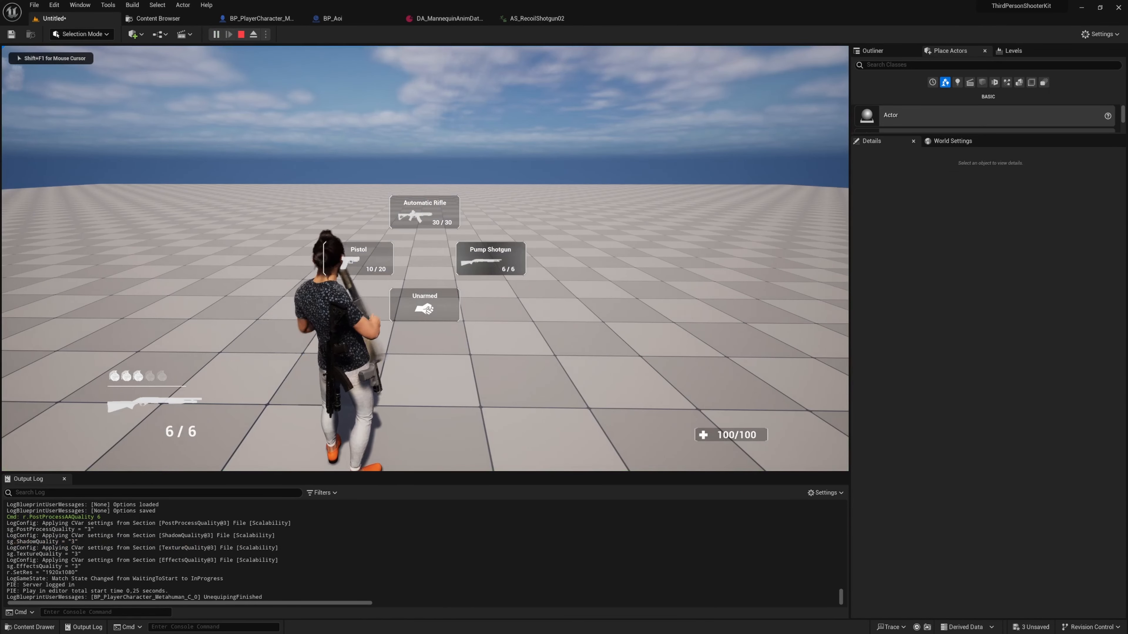
{"action": "right_click", "coordinate": [425, 258]}
{"action": "left_click", "coordinate": [425, 259]}
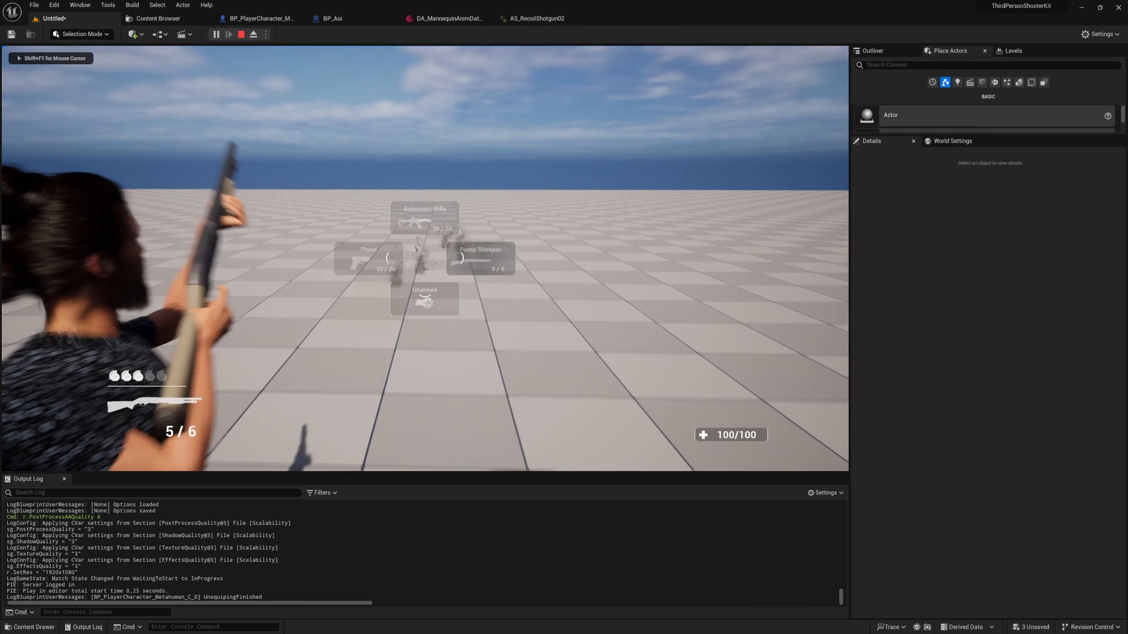
{"action": "left_click", "coordinate": [425, 259]}
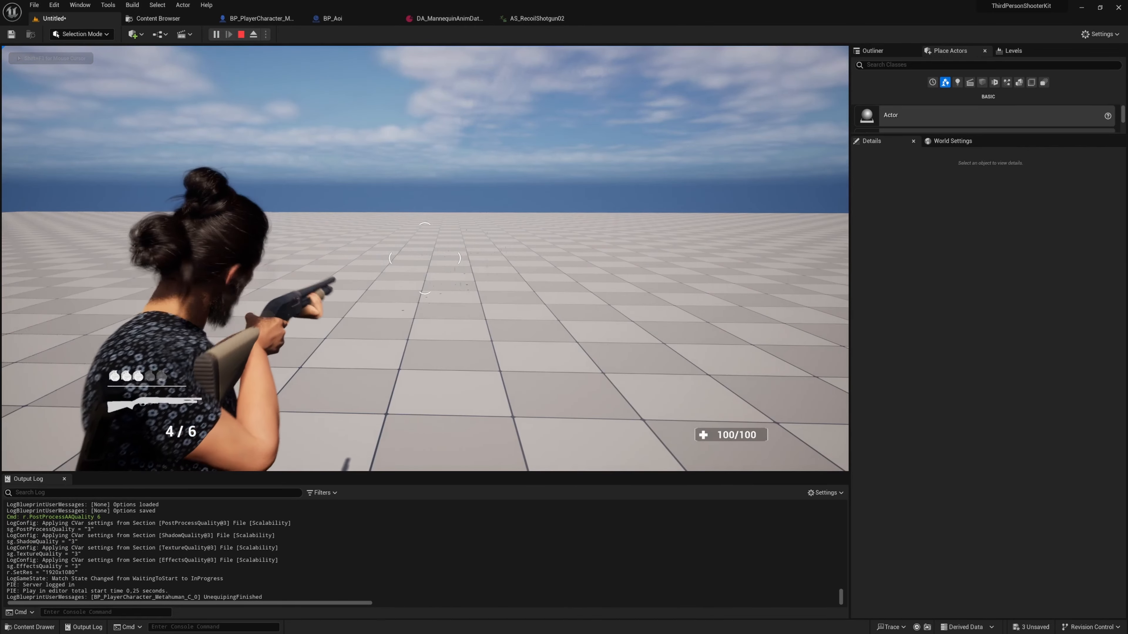
{"action": "left_click", "coordinate": [425, 258]}
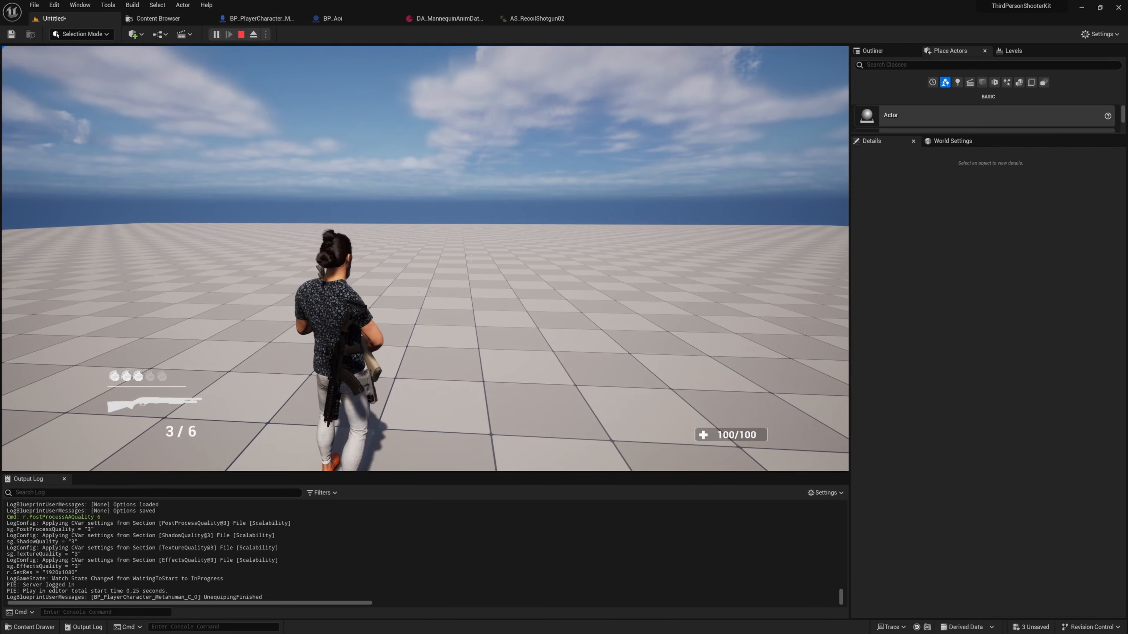
{"action": "key", "text": "shift+F1"}
Return to AS_RecoilShotgun02 and, at about frame 16, turn ik_hand_gun slightly sideways, key it and save.
{"action": "left_click", "coordinate": [522, 19]}
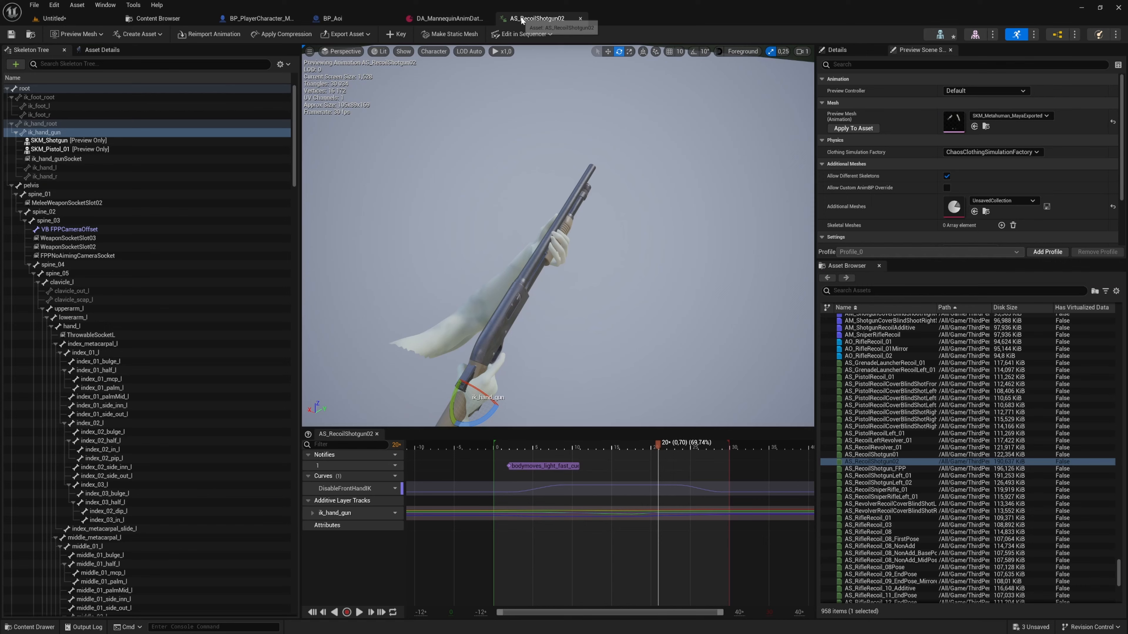
{"action": "scroll", "coordinate": [523, 231], "scroll_direction": "down", "scroll_amount": 4}
{"action": "right_click_drag", "start_coordinate": [523, 232], "coordinate": [533, 284]}
{"action": "left_click_drag", "start_coordinate": [566, 445], "coordinate": [623, 439]}
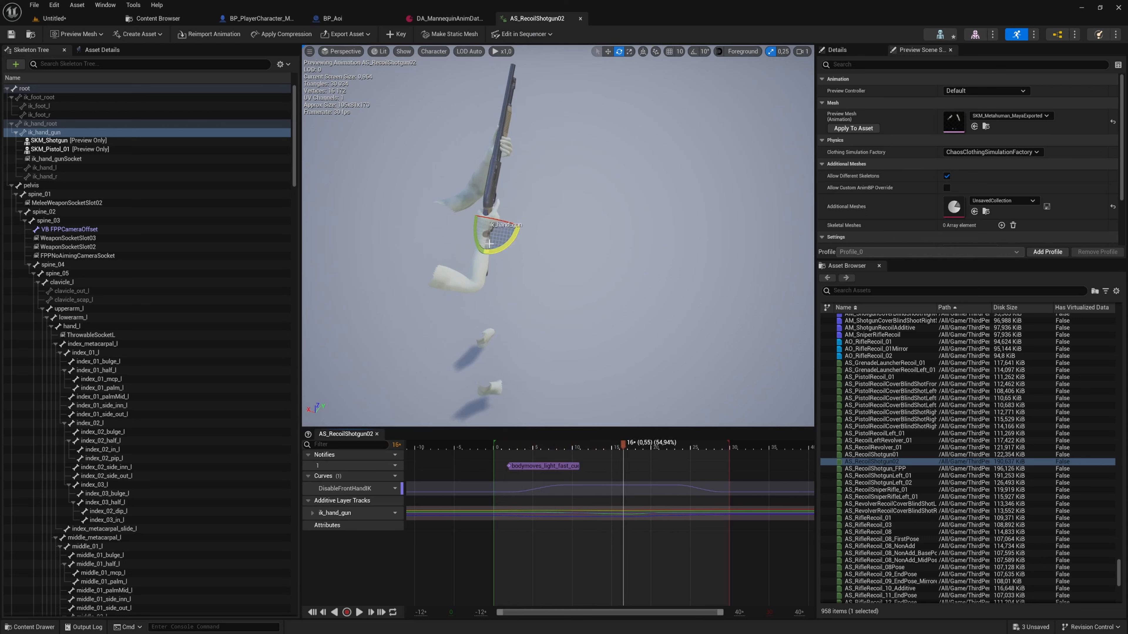
{"action": "left_click_drag", "start_coordinate": [513, 242], "coordinate": [524, 250]}
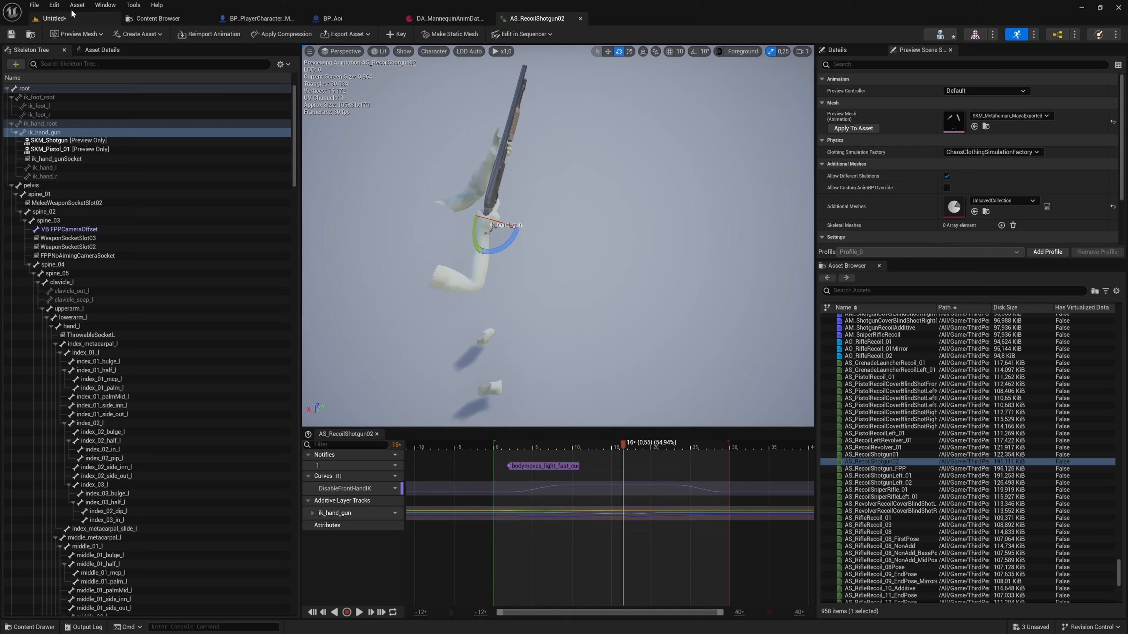
Run the level again with the Pump Shotgun equipped, and aim and fire it to recheck the recoil animation.
{"action": "left_click", "coordinate": [65, 20]}
{"action": "left_click", "coordinate": [216, 34]}
{"action": "key", "text": "2"}
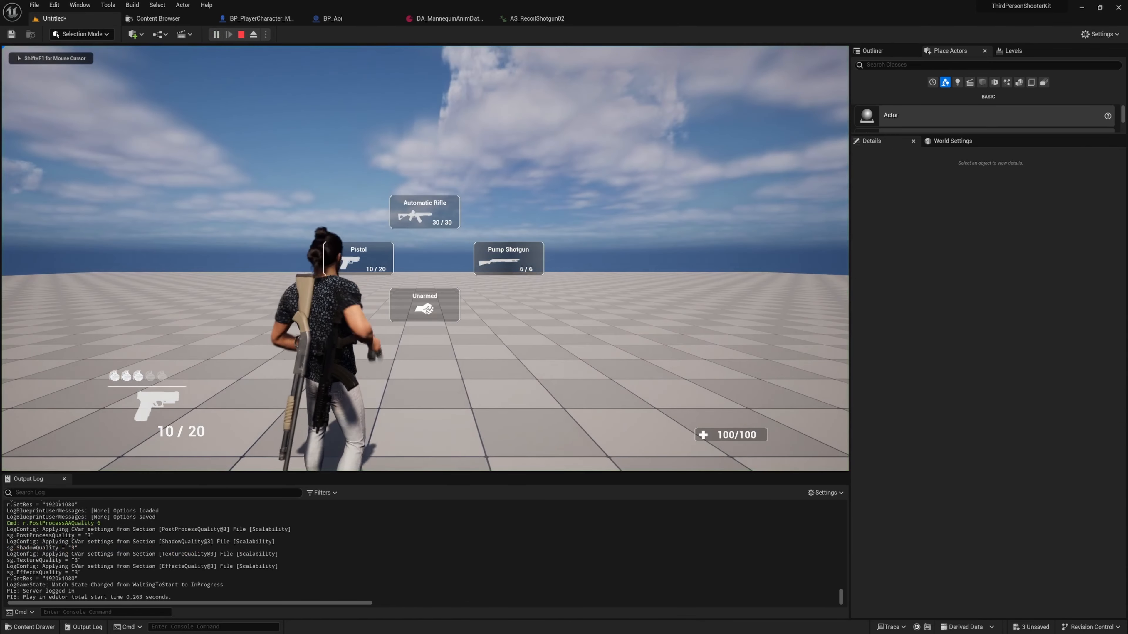
{"action": "right_click", "coordinate": [425, 259]}
{"action": "left_click", "coordinate": [425, 258]}
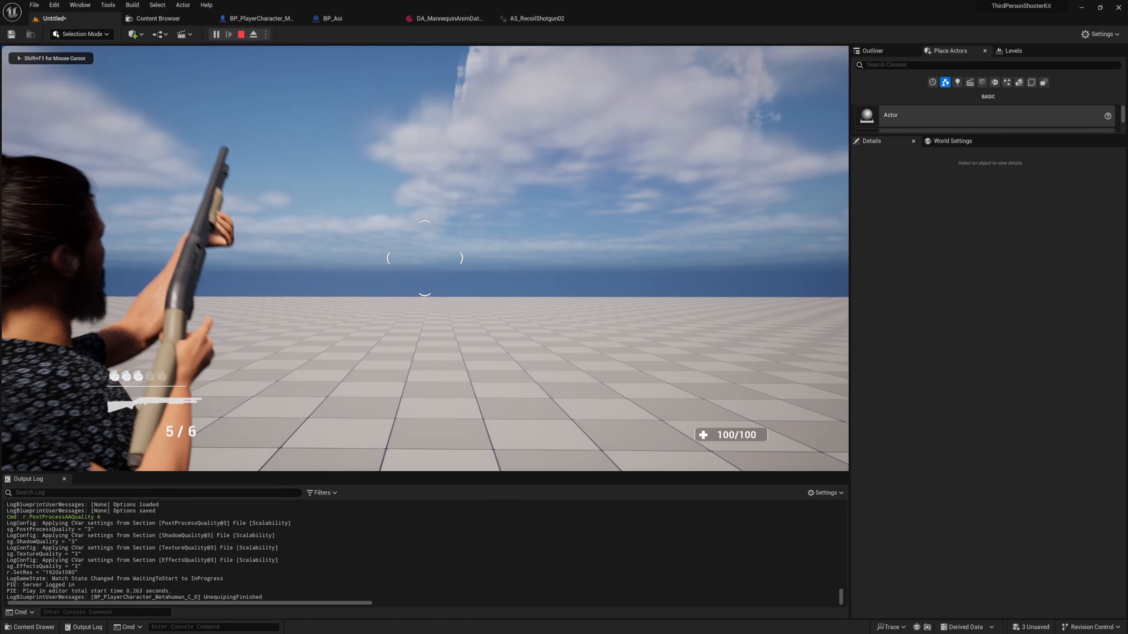
{"action": "left_click", "coordinate": [425, 258]}
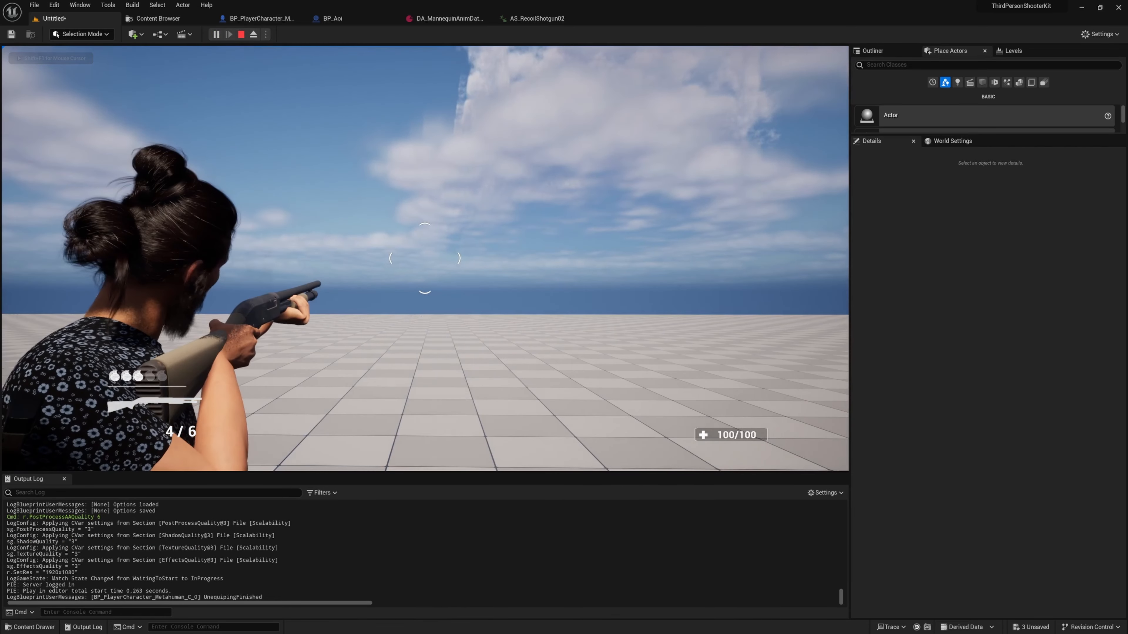
{"action": "right_click", "coordinate": [425, 259]}
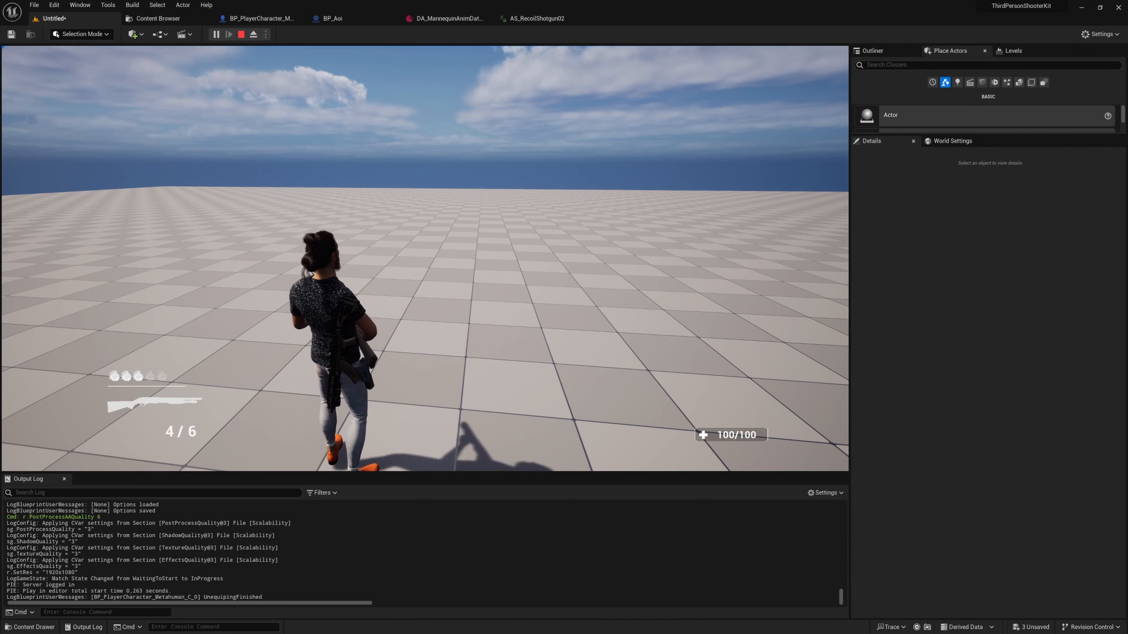
Move the character sideways and forward with the shotgun in hand to check how it is carried.
{"action": "key", "text": "d"}
{"action": "key", "text": "a"}
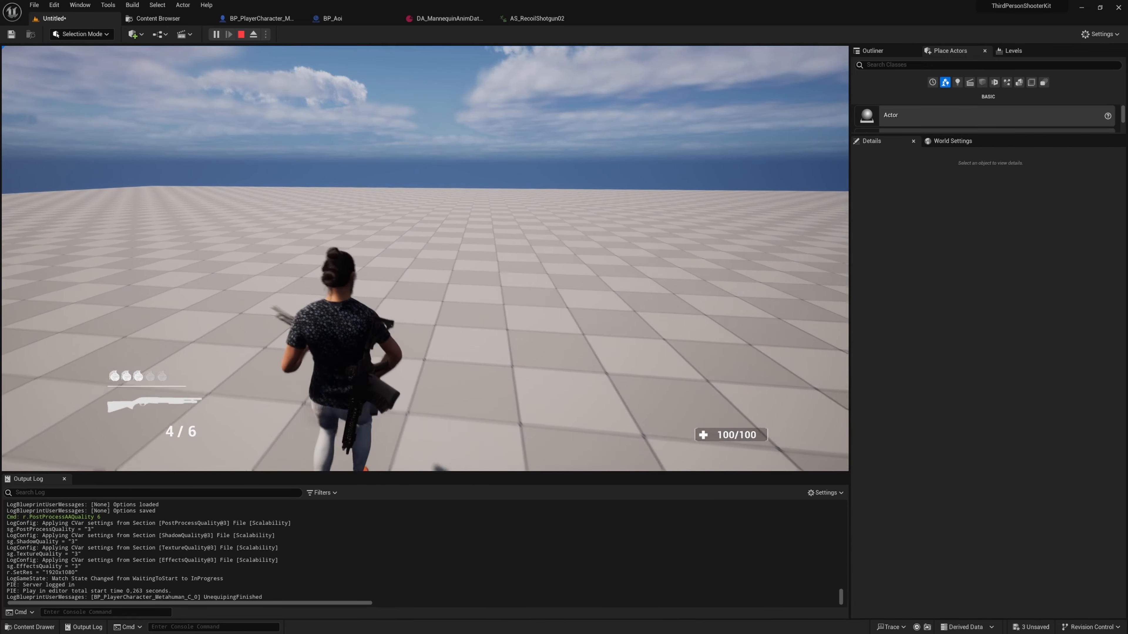
{"action": "key", "text": "a"}
{"action": "key", "text": "d"}
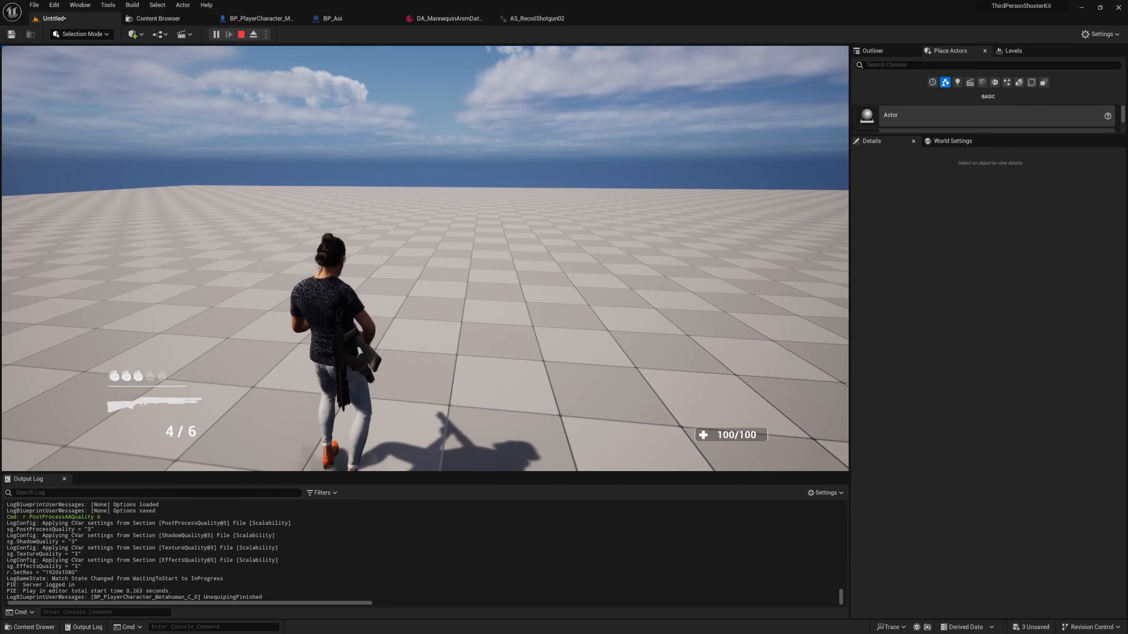
{"action": "key", "text": "w"}
{"action": "key", "text": "space"}
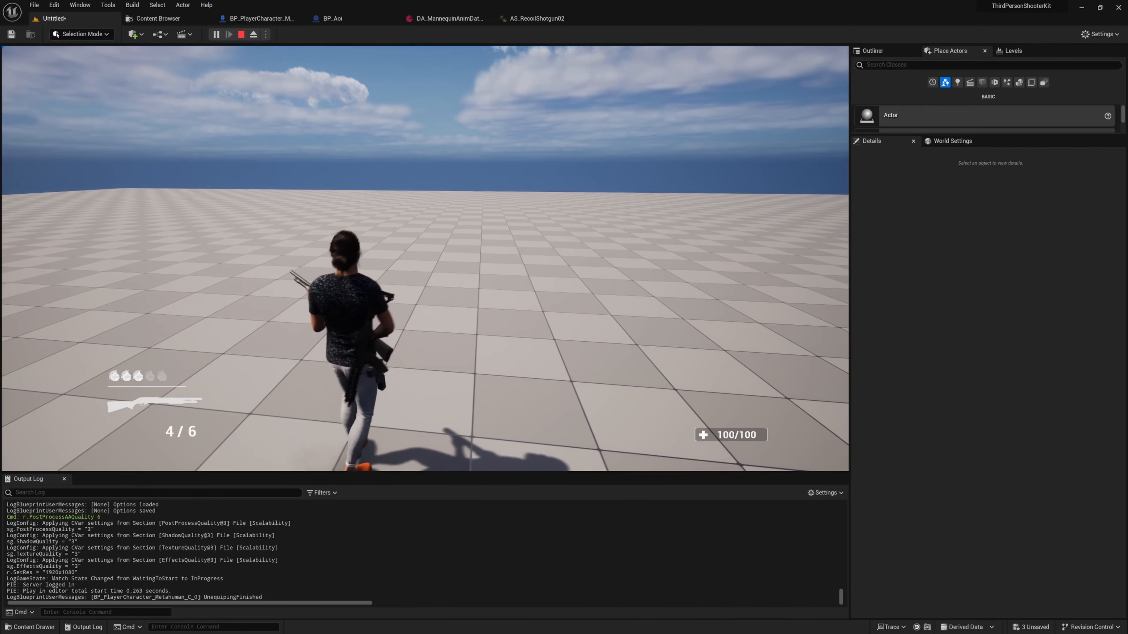
{"action": "key", "text": "w"}
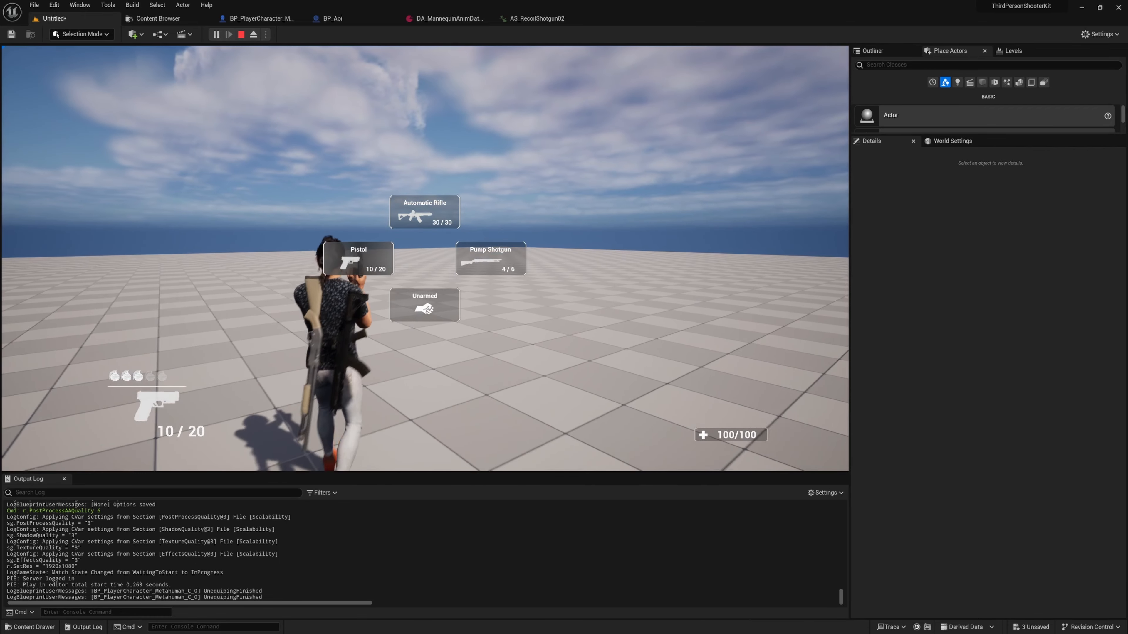
With the pistol equipped, aim and fire it repeatedly, including in first-person view, to check its recoil.
{"action": "right_click", "coordinate": [424, 258]}
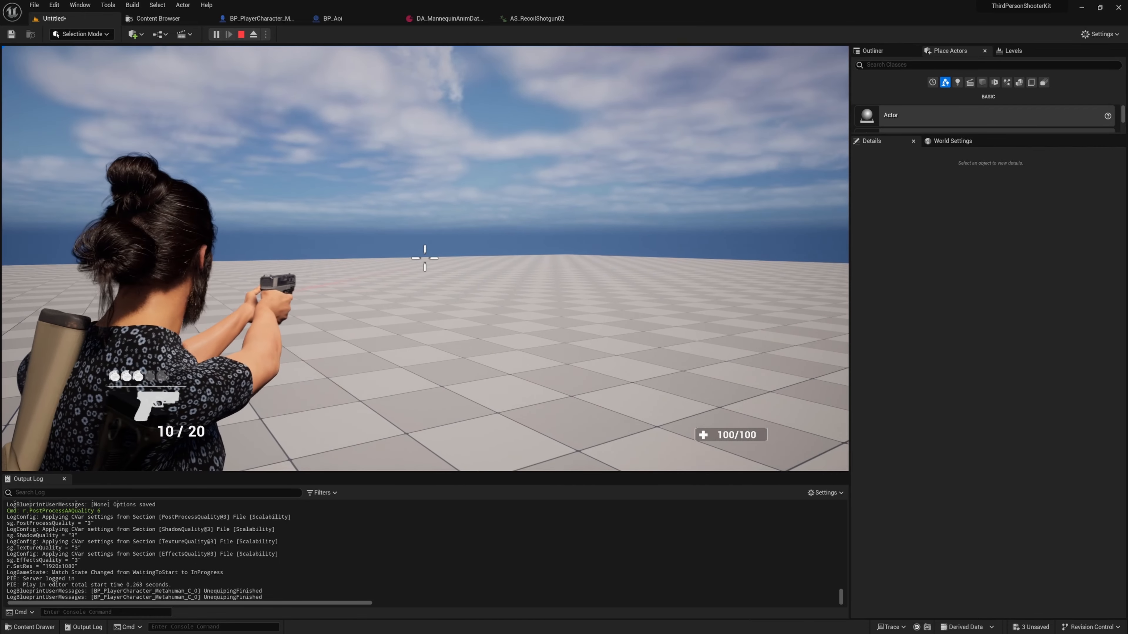
{"action": "left_click", "coordinate": [425, 258]}
{"action": "left_click", "coordinate": [425, 258]}
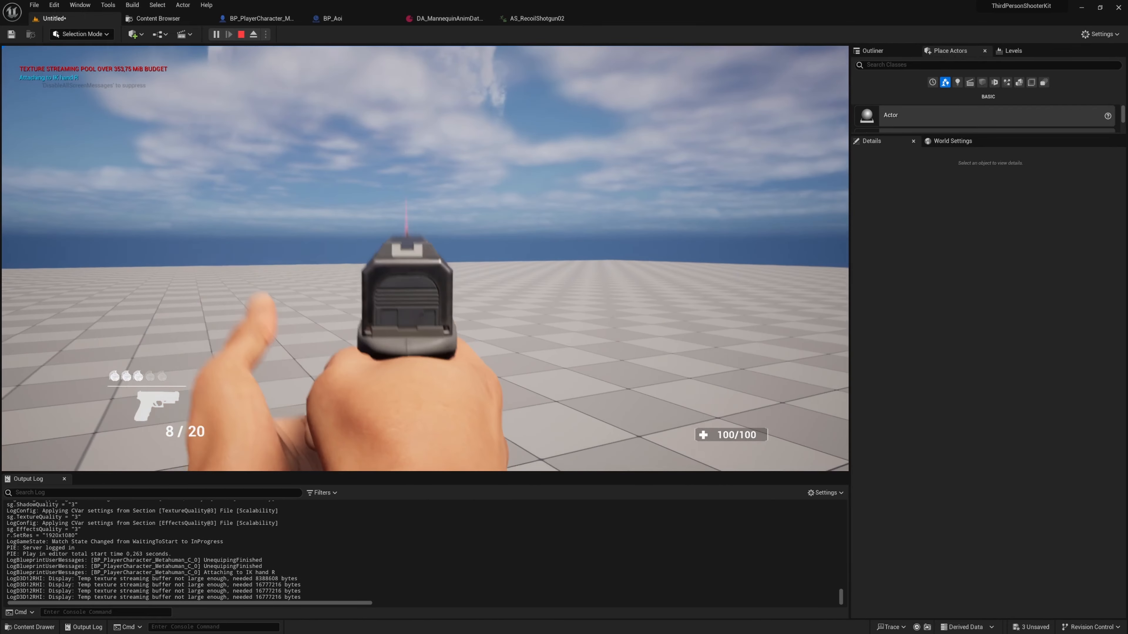
{"action": "left_click", "coordinate": [425, 258]}
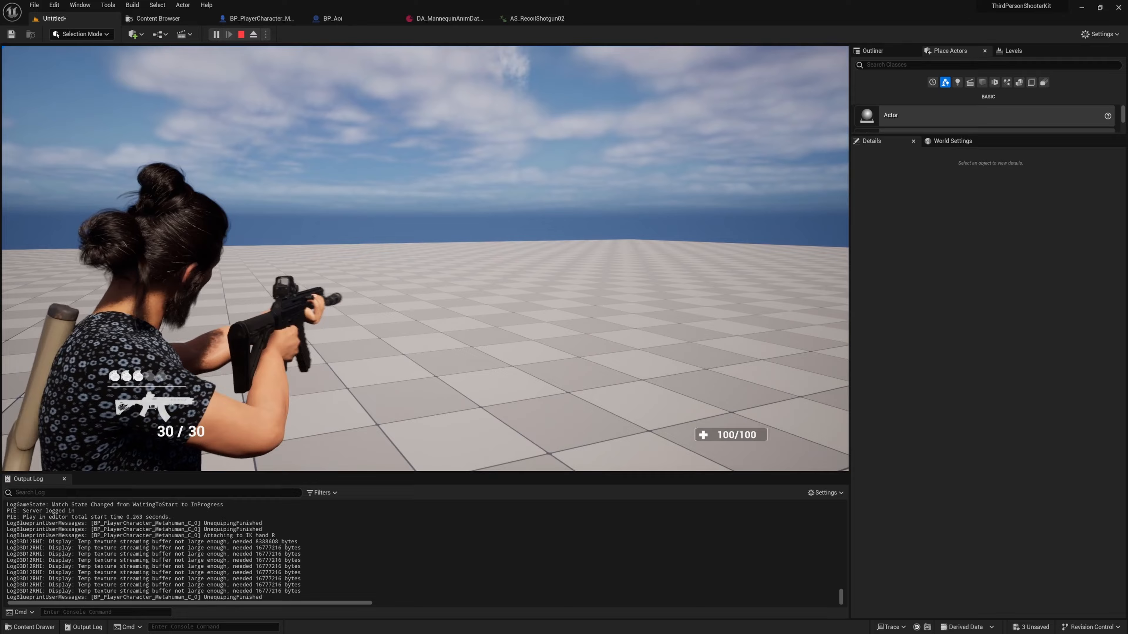
Aim and fire the assault rifle to check its recoil in play mode, and end the play session.
{"action": "right_click", "coordinate": [425, 258]}
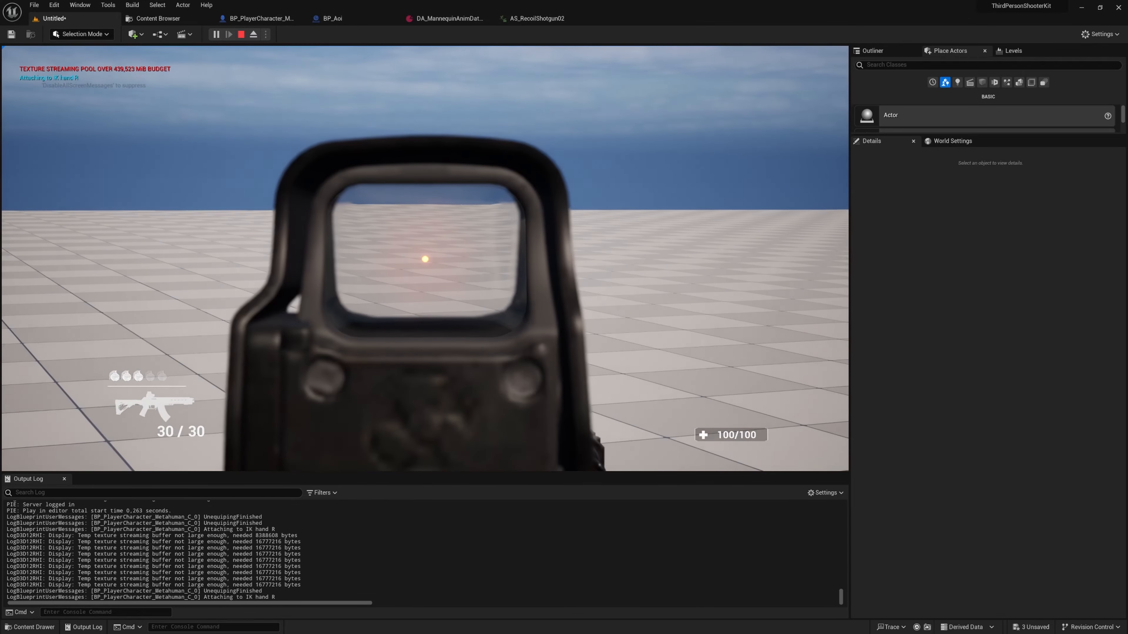
{"action": "left_click", "coordinate": [425, 258]}
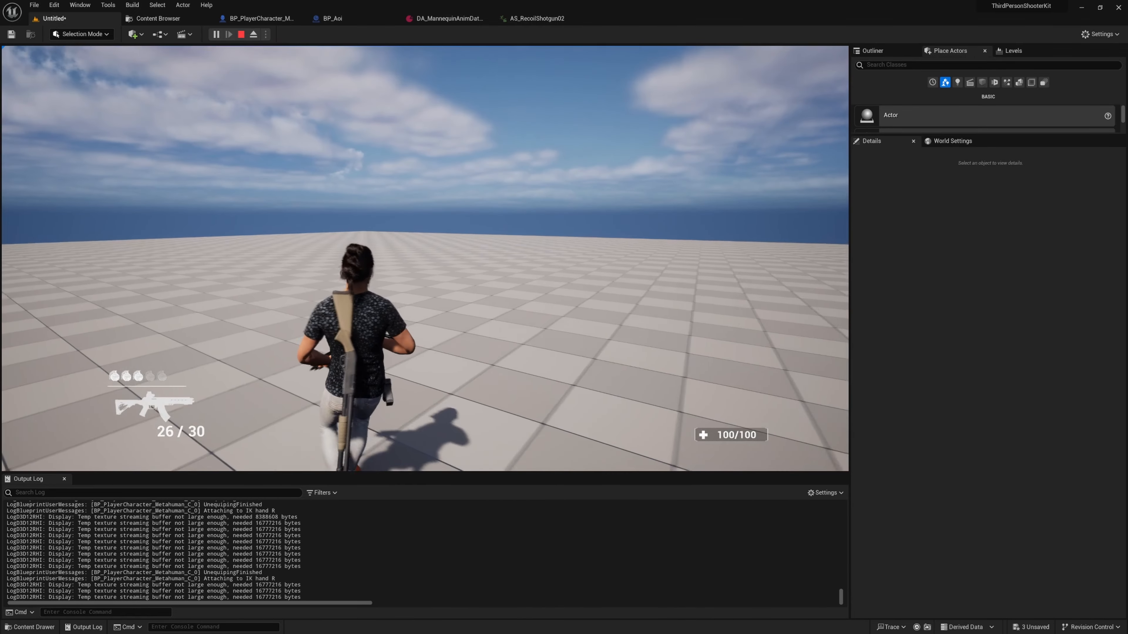
{"action": "key", "text": "Escape"}
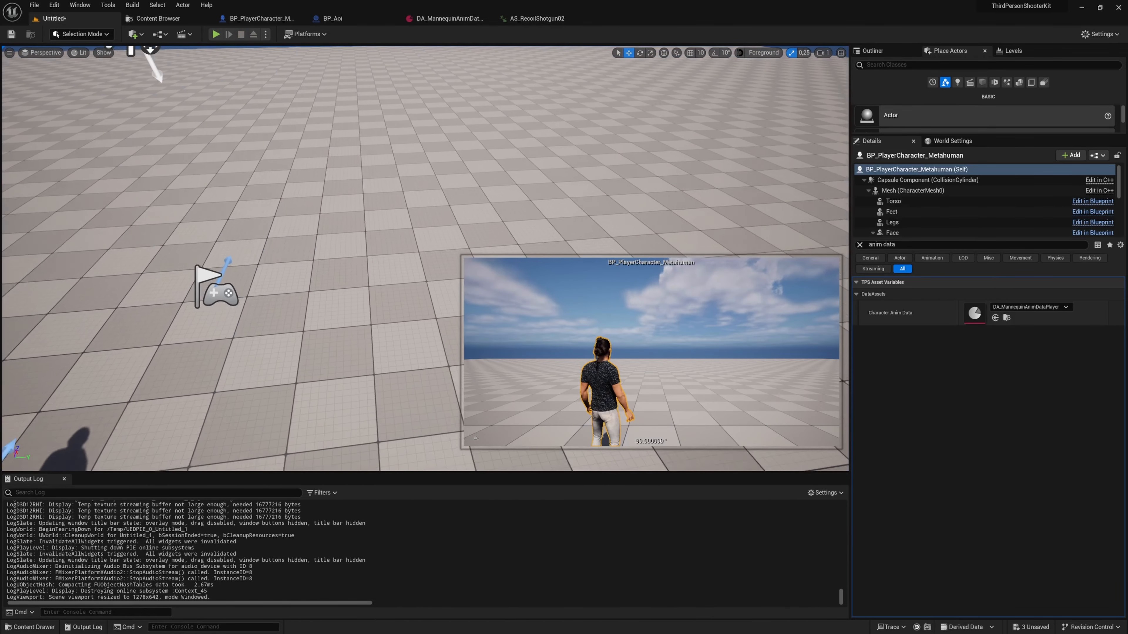
Place a BP_LadderProcedural in the level in front of the character and rotate it about its vertical axis to face the character.
{"action": "left_click", "coordinate": [951, 63]}
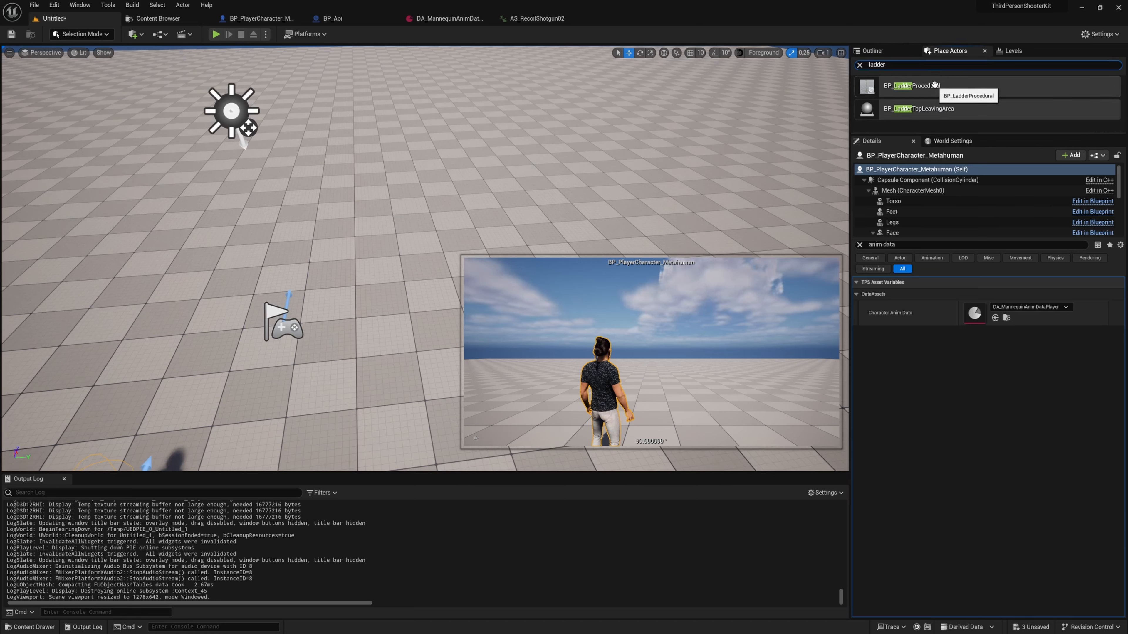
{"action": "left_click_drag", "start_coordinate": [934, 84], "coordinate": [389, 266]}
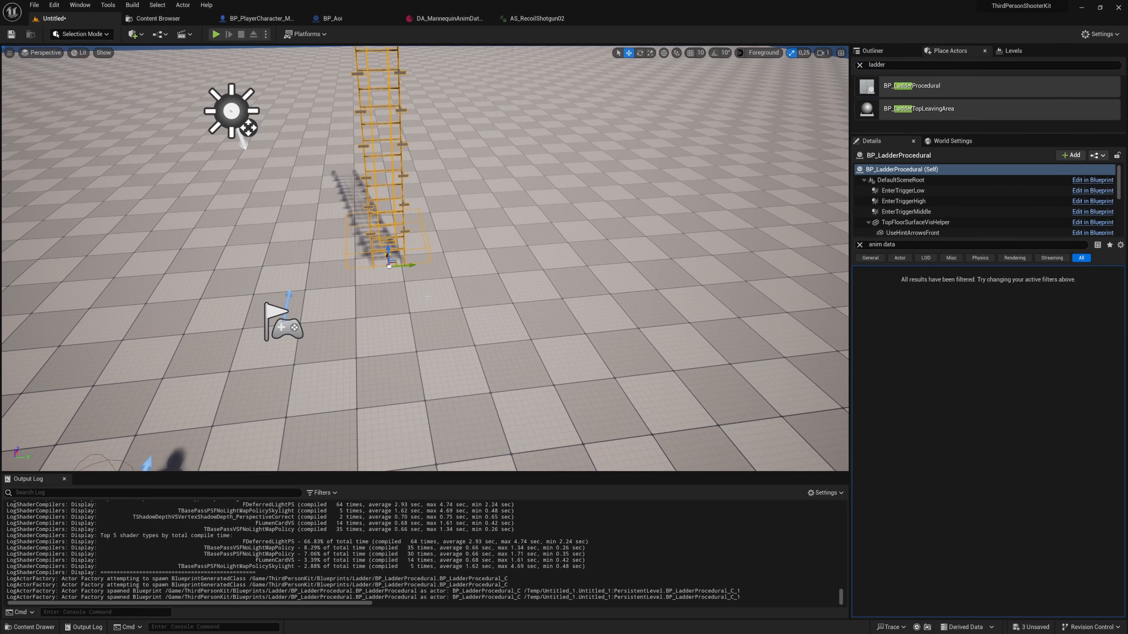
{"action": "key", "text": "d"}
{"action": "right_click_drag", "start_coordinate": [427, 296], "coordinate": [432, 303]}
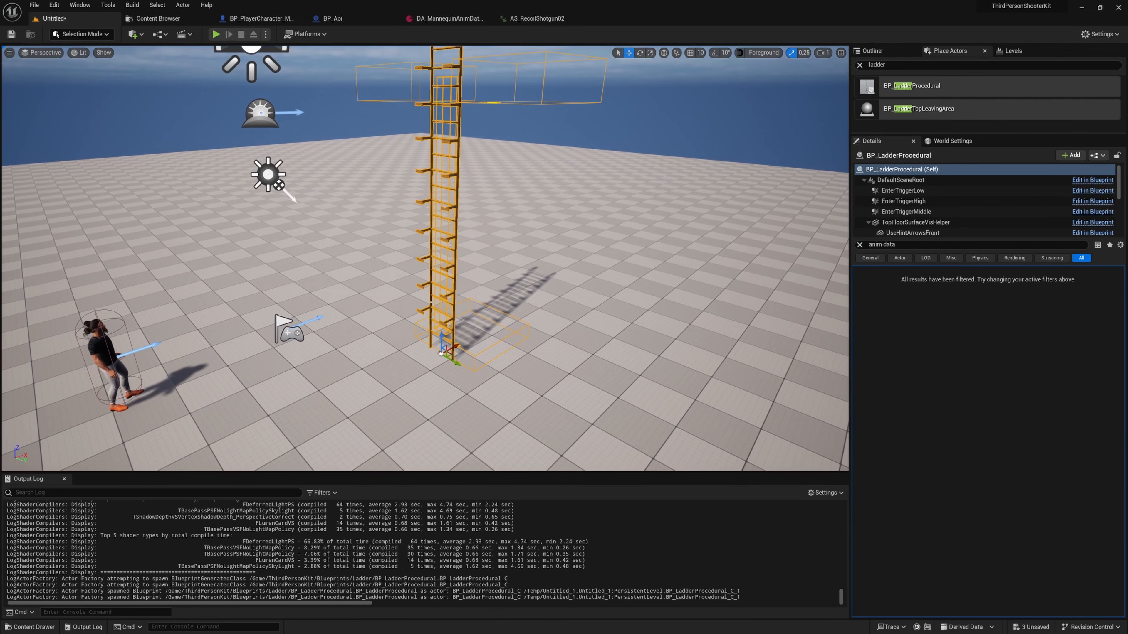
{"action": "key", "text": "e"}
{"action": "left_click_drag", "start_coordinate": [447, 372], "coordinate": [474, 330]}
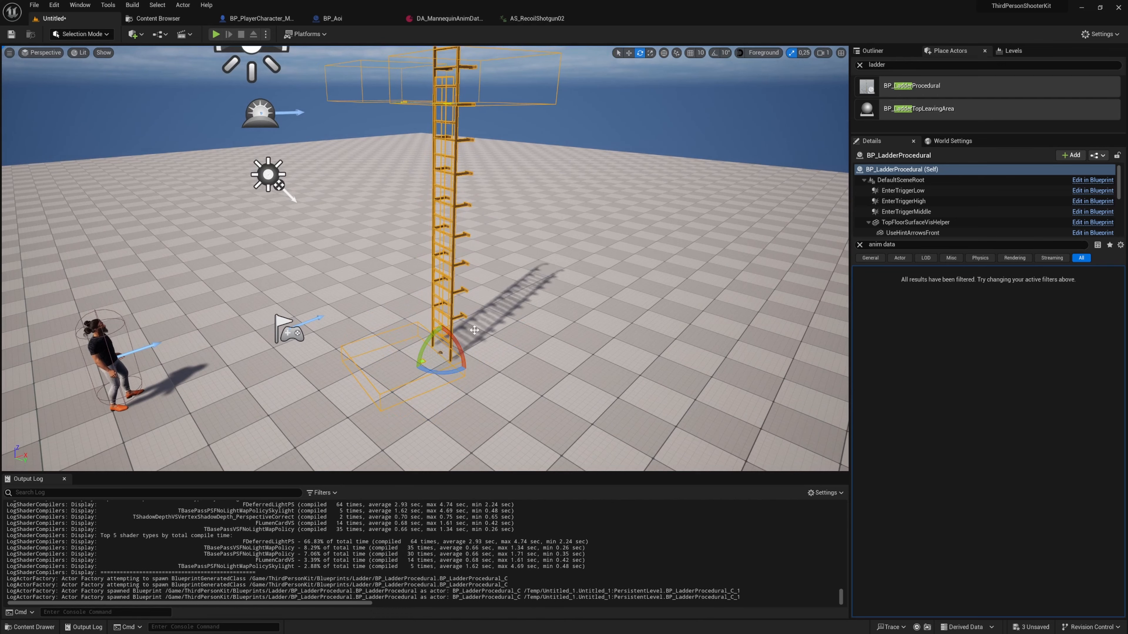
{"action": "key", "text": "Escape"}
Run the level, walk the character to the ladder and climb partway up to check the ladder animation from the side.
{"action": "key", "text": "alt+p"}
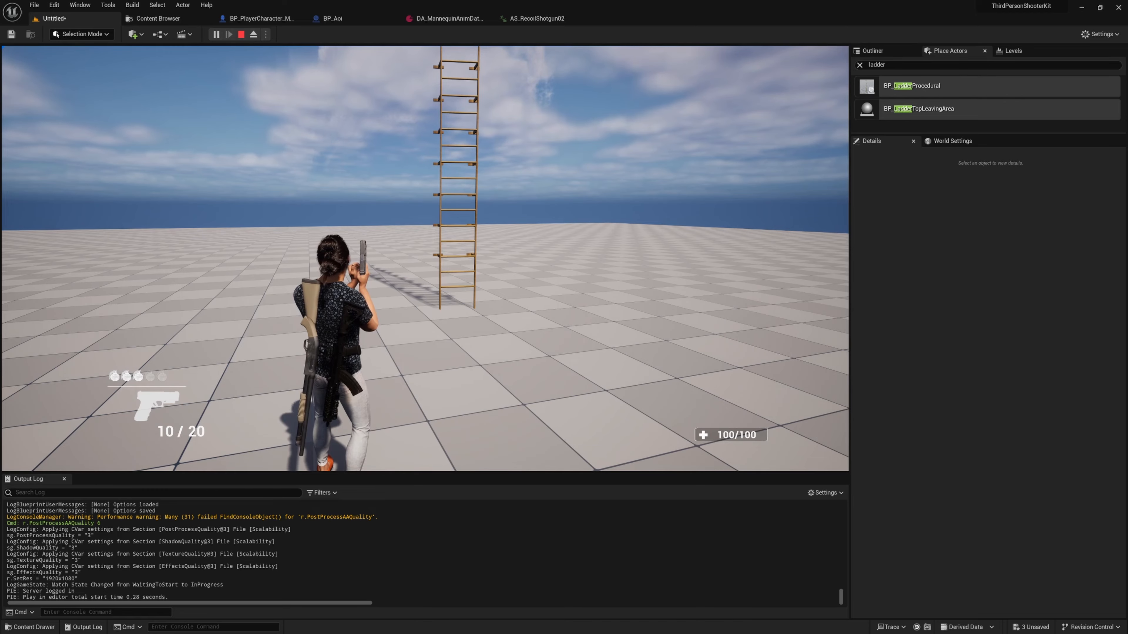
{"action": "key", "text": "w"}
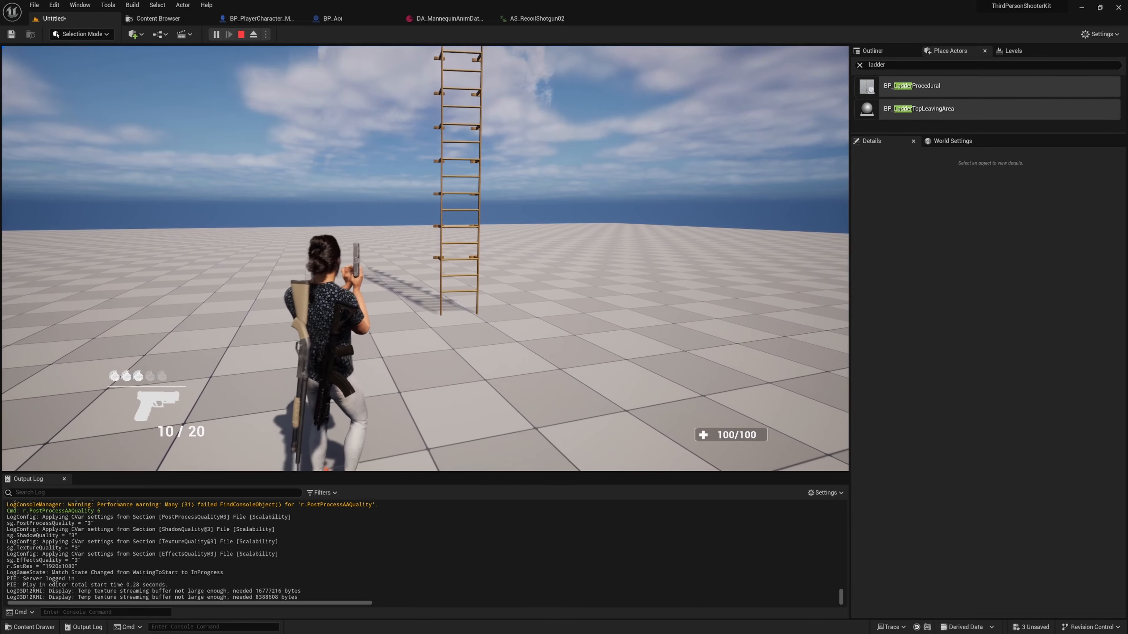
{"action": "key", "text": "w"}
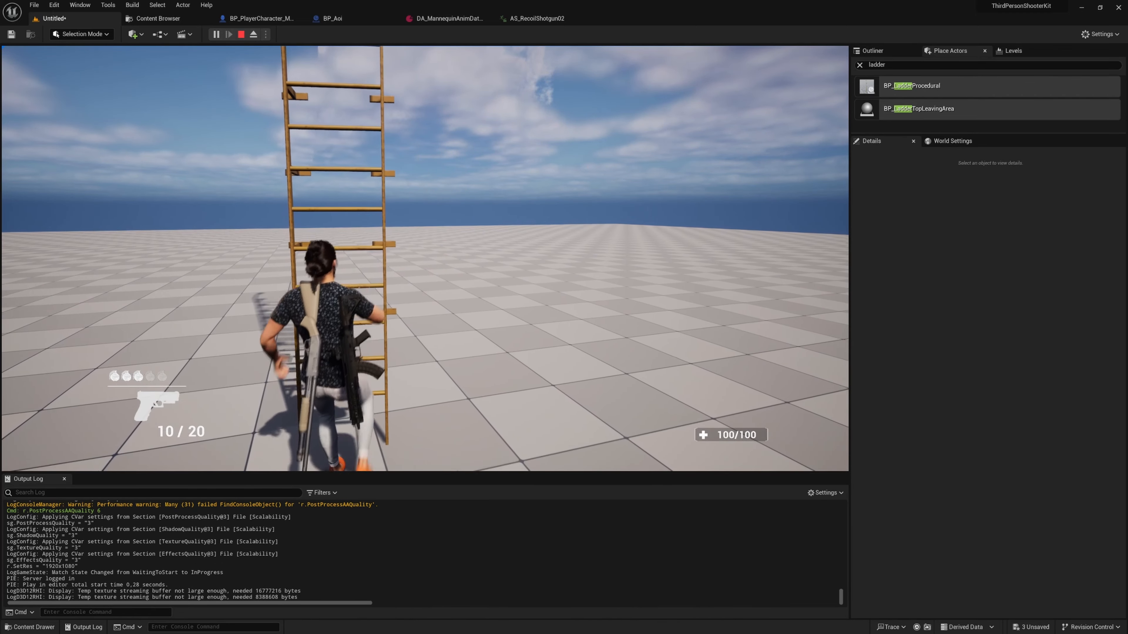
{"action": "key", "text": "w"}
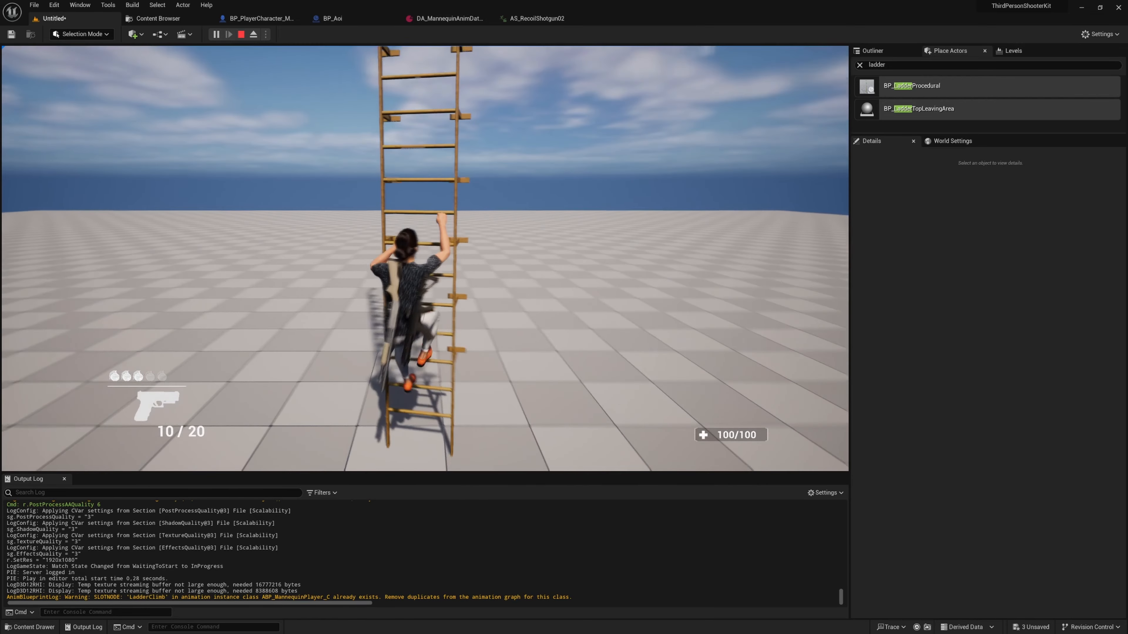
{"action": "key", "text": "w"}
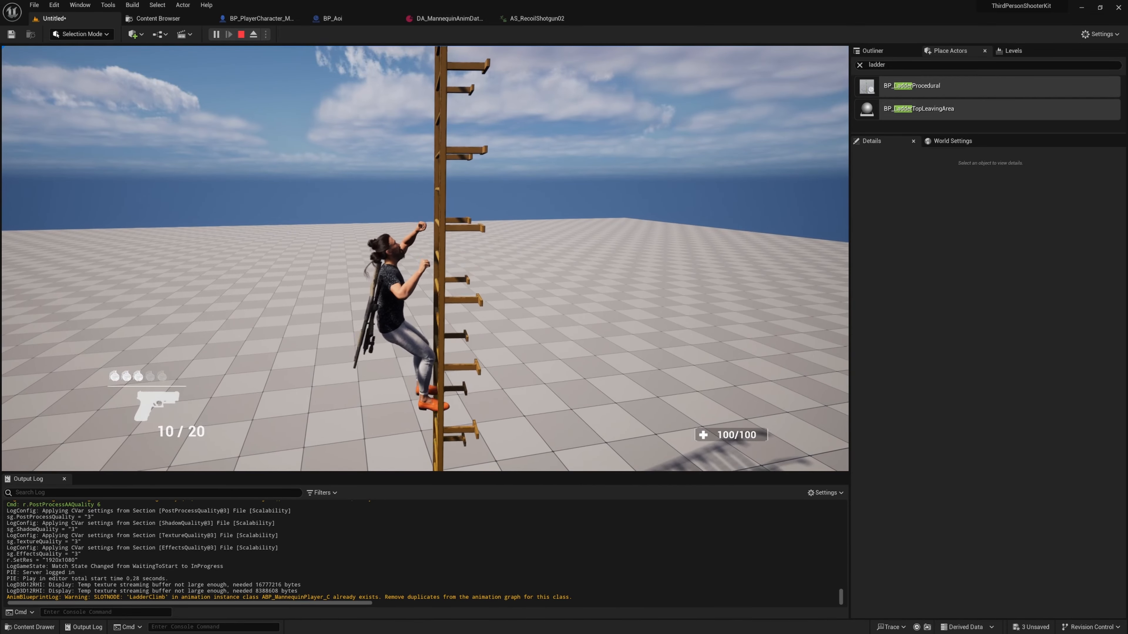
{"action": "key", "text": "w"}
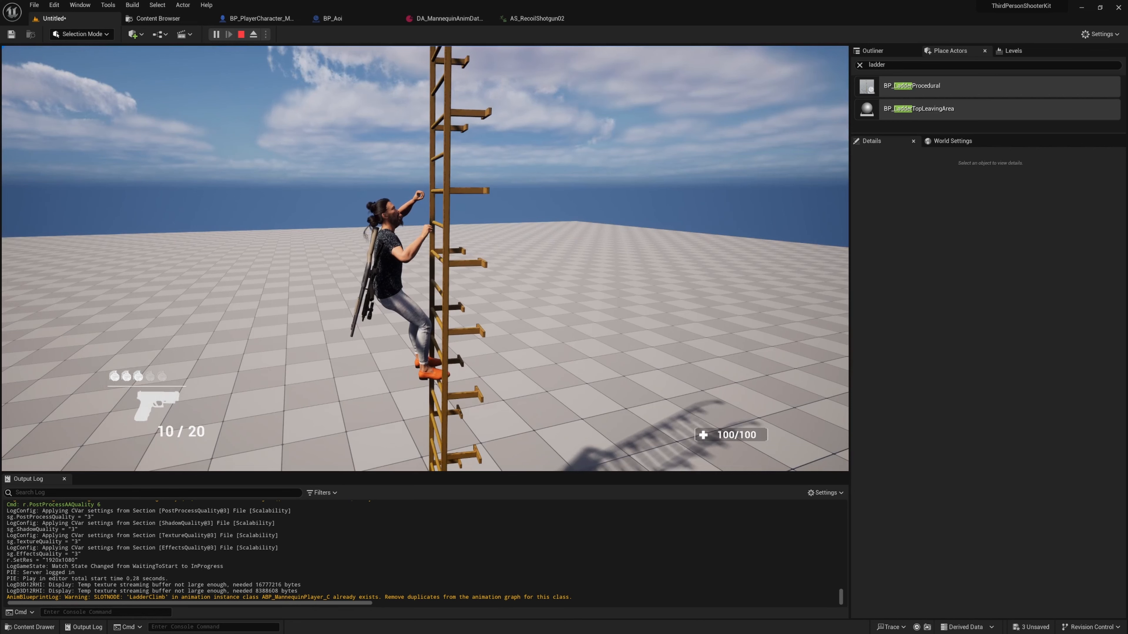
Search the DA_MannequinAnimData asset for "ladder idle" and open the AS_LadderClimbIdleLeft animation assigned to Ladder Climb Idle Left.
{"action": "key", "text": "super"}
{"action": "key", "text": "super"}
{"action": "left_click", "coordinate": [469, 19]}
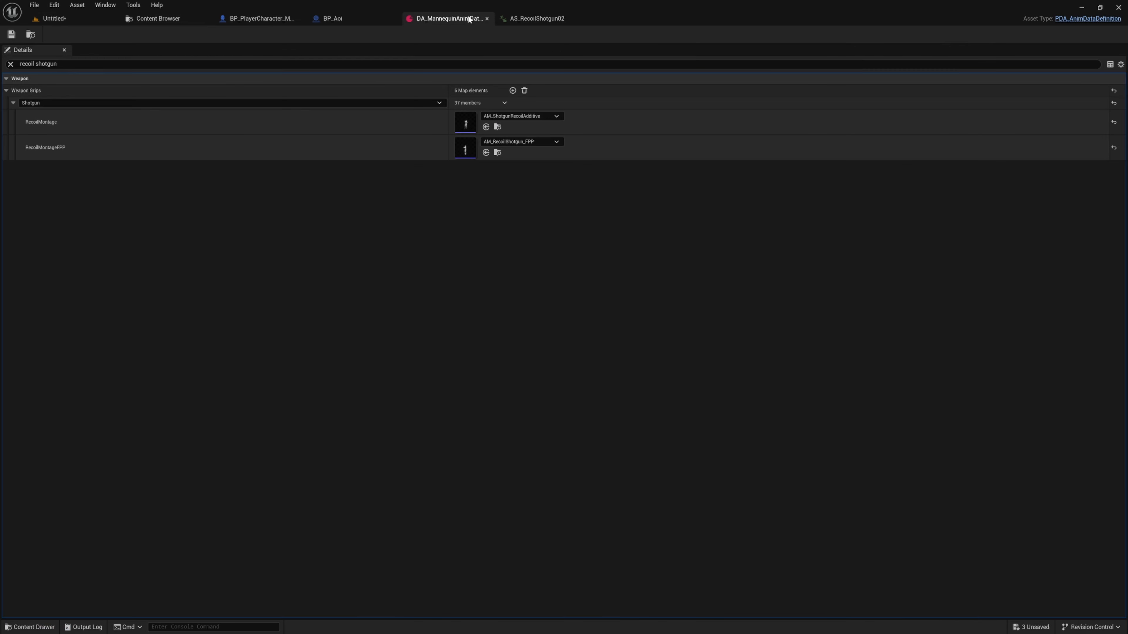
{"action": "key", "text": "ctrl+f"}
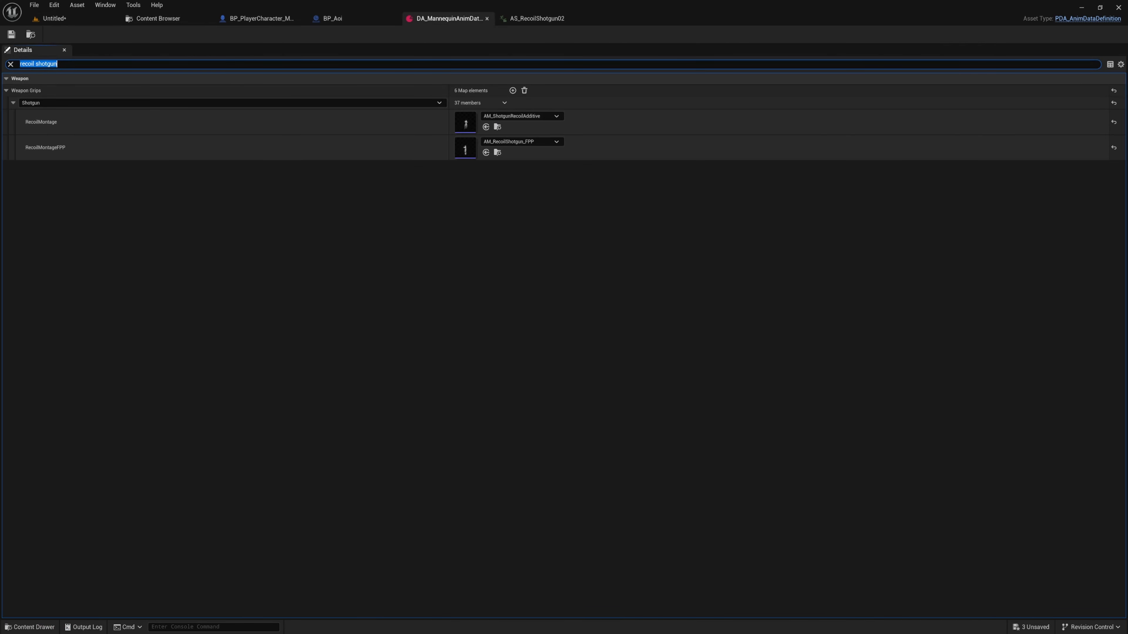
{"action": "type", "text": "ladder idle"}
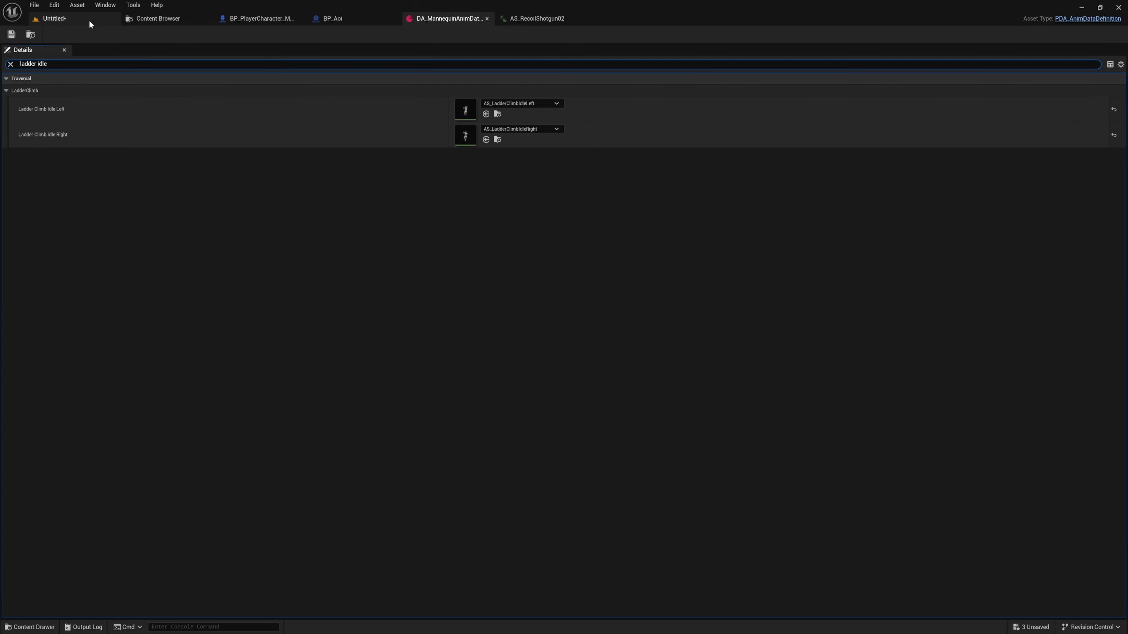
{"action": "left_click", "coordinate": [88, 20]}
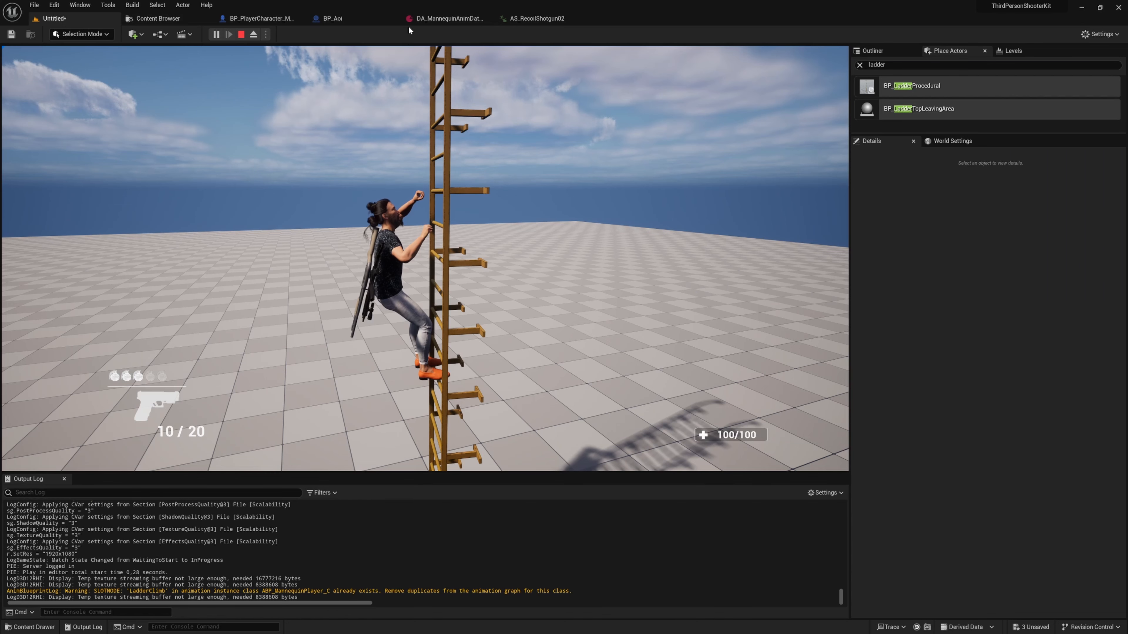
{"action": "left_click", "coordinate": [439, 22]}
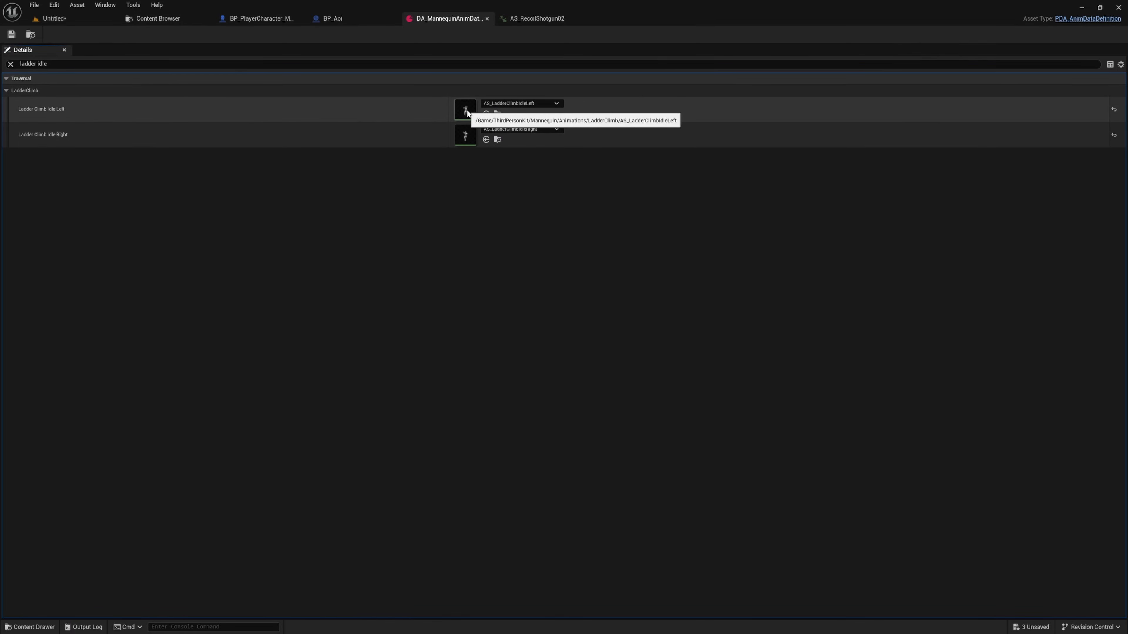
{"action": "double_click", "coordinate": [465, 106]}
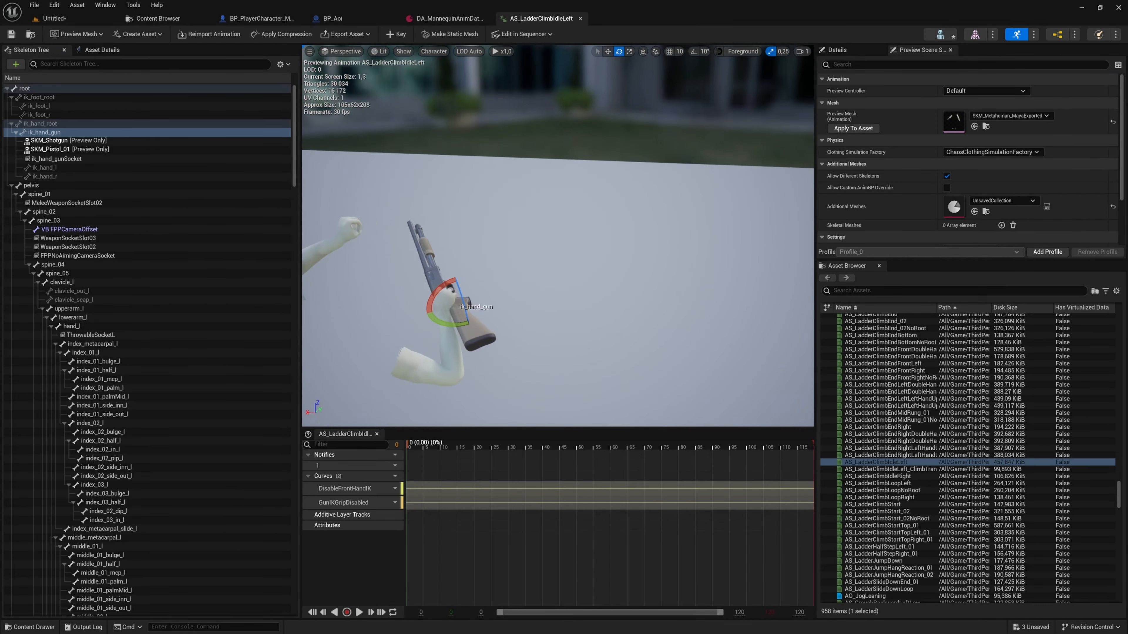
Clear the bone selection and display the full skeleton's bones in the AS_LadderClimbIdleLeft preview.
{"action": "right_click_drag", "start_coordinate": [557, 235], "coordinate": [612, 168]}
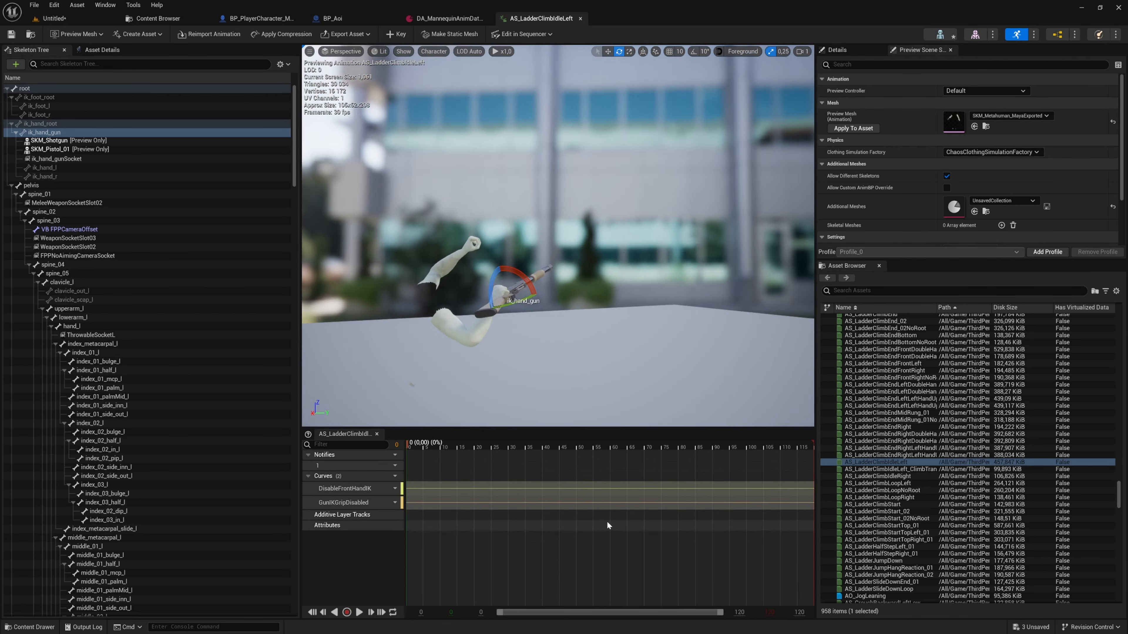
{"action": "scroll", "coordinate": [577, 533], "scroll_direction": "down", "scroll_amount": 2}
{"action": "left_click", "coordinate": [582, 447]}
{"action": "left_click_drag", "start_coordinate": [540, 447], "coordinate": [453, 434]}
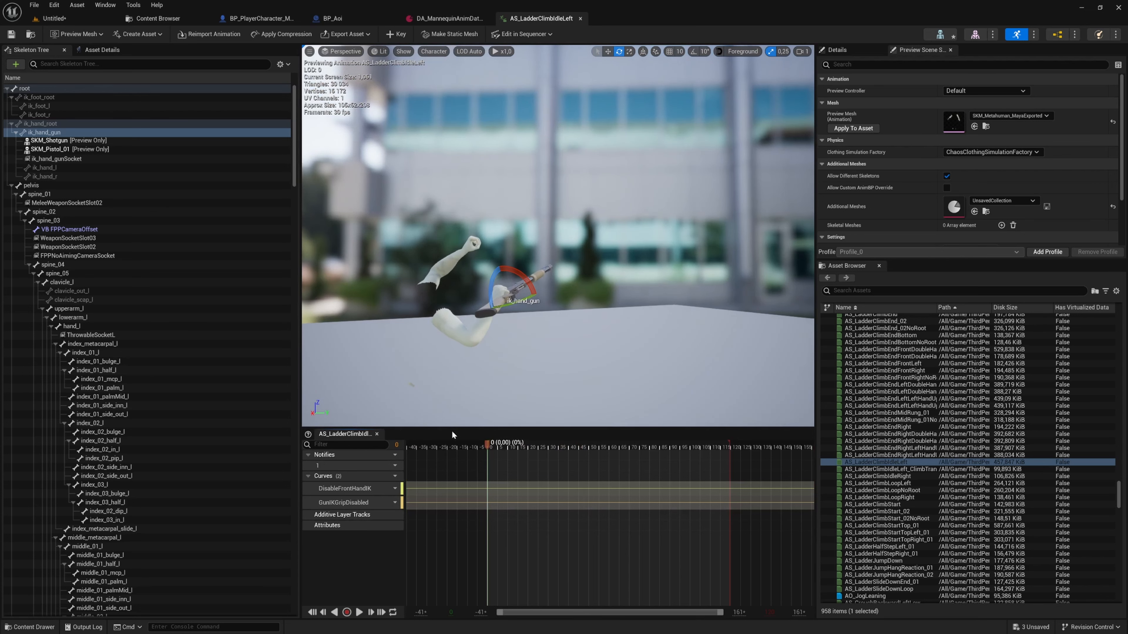
{"action": "right_click_drag", "start_coordinate": [602, 320], "coordinate": [618, 362]}
{"action": "left_click", "coordinate": [618, 364]}
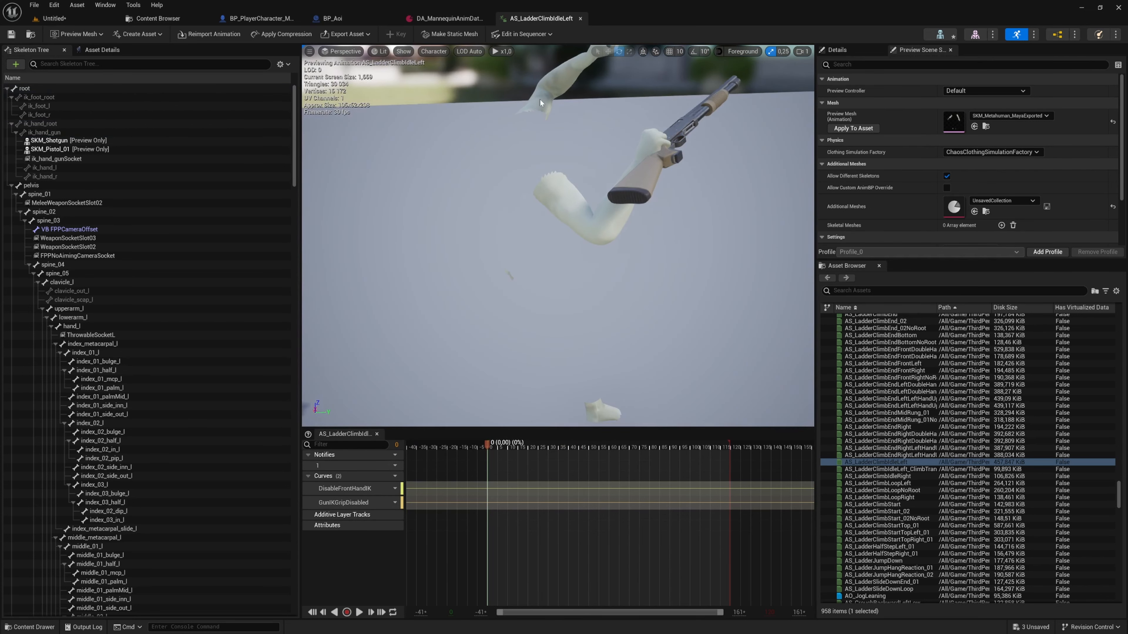
{"action": "right_click_drag", "start_coordinate": [584, 120], "coordinate": [584, 102]}
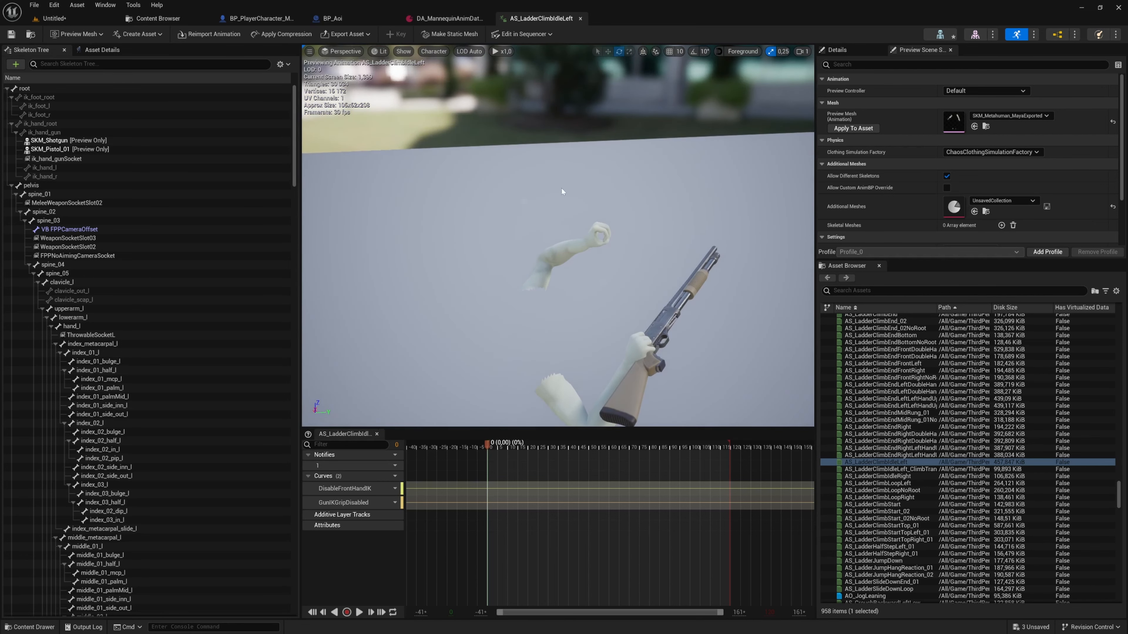
{"action": "left_click", "coordinate": [434, 51]}
{"action": "mouse_move", "coordinate": [449, 95]}
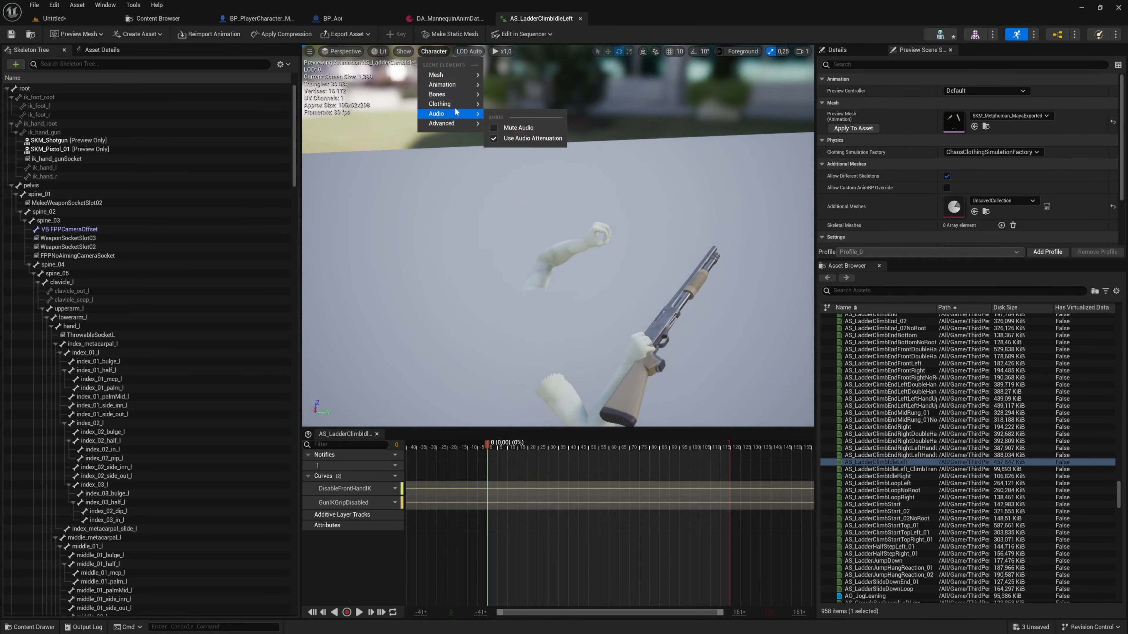
{"action": "left_click", "coordinate": [522, 161]}
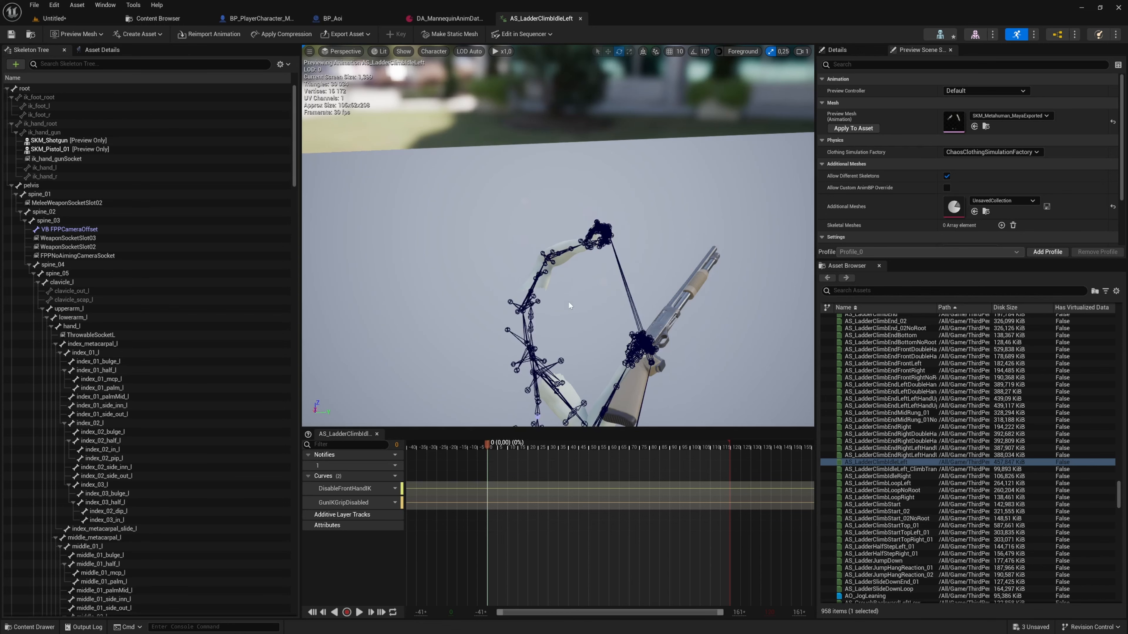
{"action": "mouse_move", "coordinate": [569, 305]}
{"action": "right_mouse_down"}
{"action": "mouse_move", "coordinate": [569, 324]}
{"action": "mouse_move", "coordinate": [562, 316]}
{"action": "right_mouse_up"}
{"action": "scroll", "coordinate": [545, 298], "scroll_direction": "up", "scroll_amount": 3}
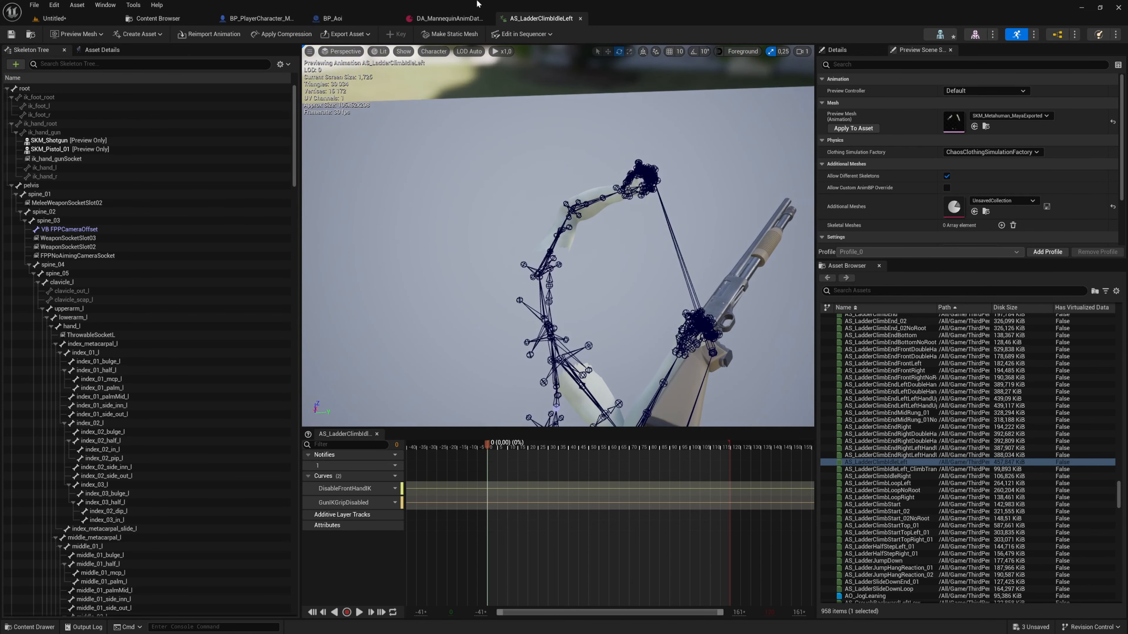
Detach the AS_LadderClimbIdleLeft editor into a floating window and enlarge it beside the character on the ladder in the running level.
{"action": "left_click_drag", "start_coordinate": [542, 18], "coordinate": [679, 215]}
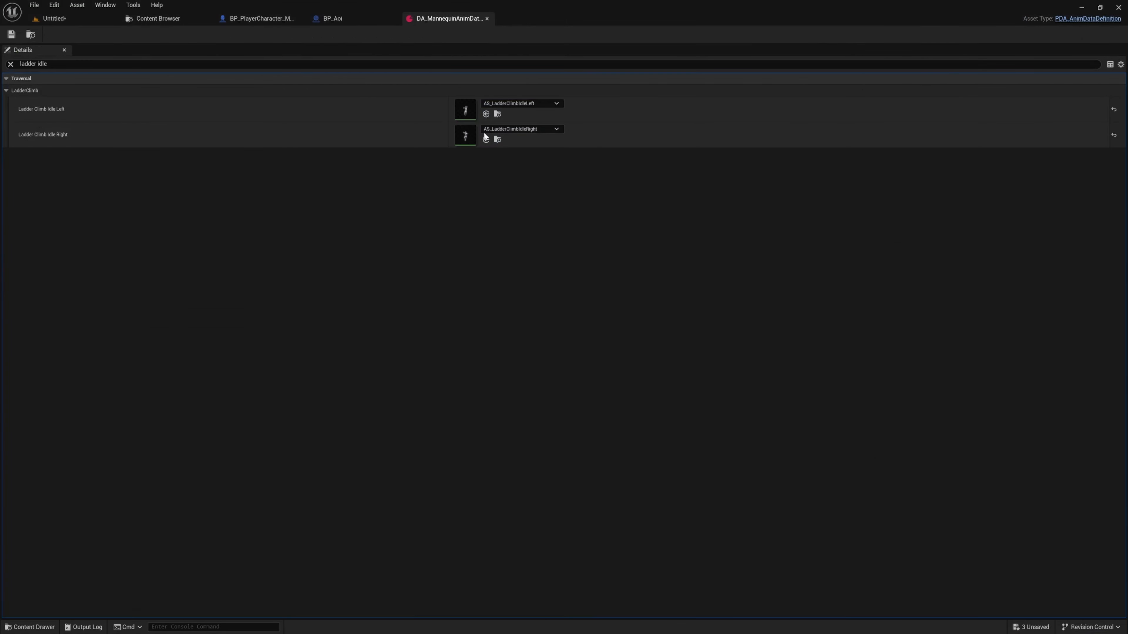
{"action": "left_click", "coordinate": [96, 20]}
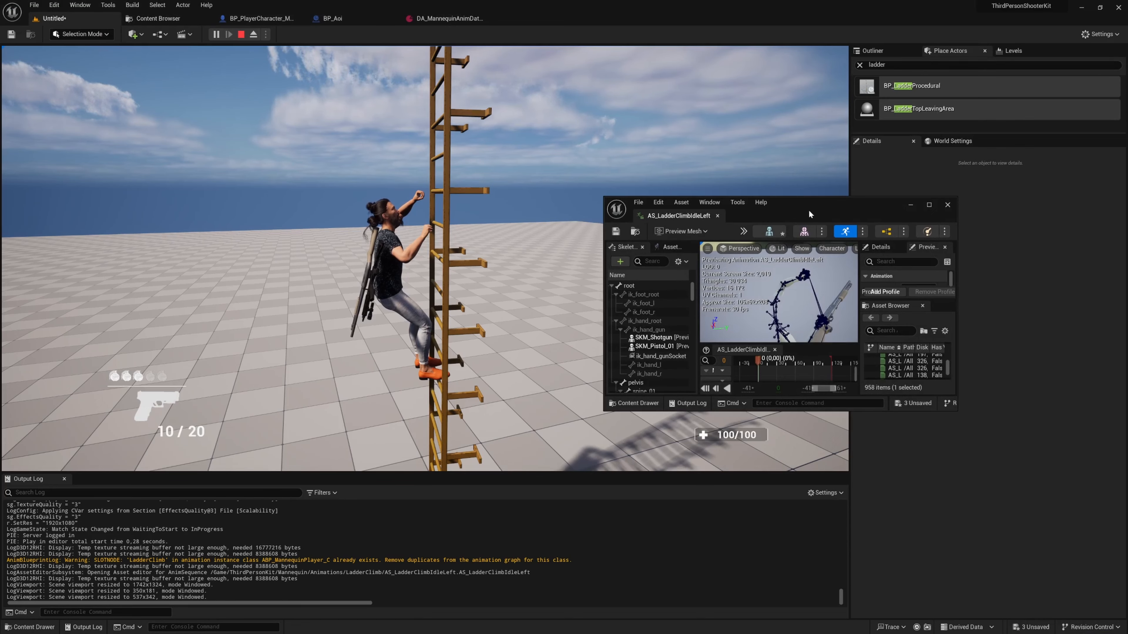
{"action": "left_click_drag", "start_coordinate": [808, 209], "coordinate": [742, 76]}
{"action": "left_click_drag", "start_coordinate": [889, 282], "coordinate": [1056, 551]}
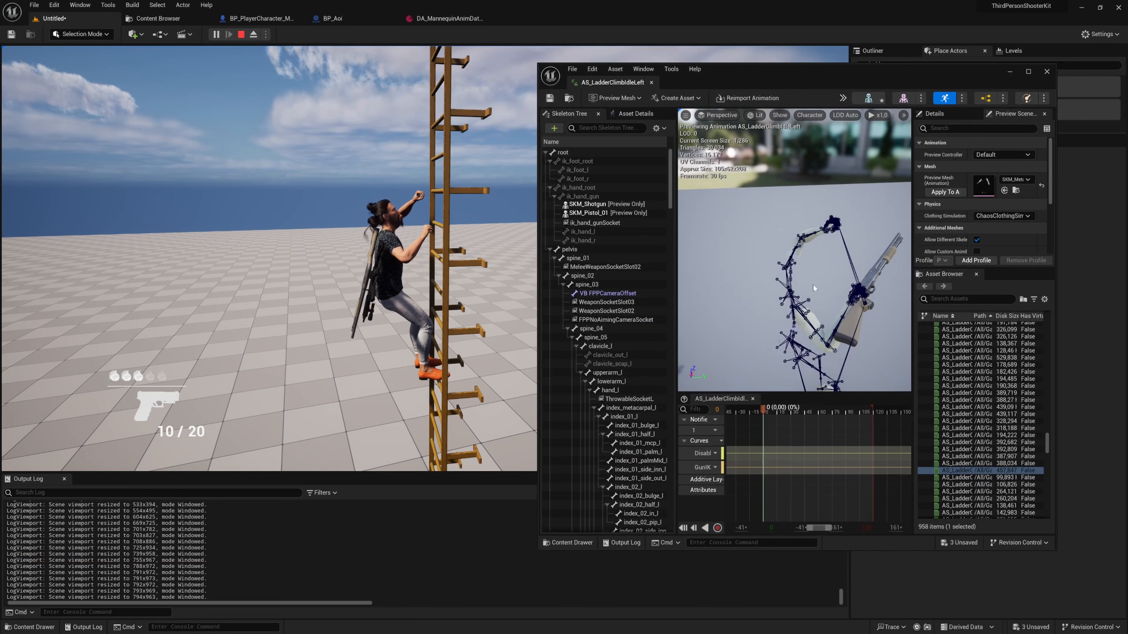
Widen the skeleton tree, collapse the lowerarm_correctiveRoot_l and hand_l branches, and select the upperarm_l bone.
{"action": "right_click_drag", "start_coordinate": [813, 288], "coordinate": [790, 283]}
{"action": "left_click", "coordinate": [802, 286]}
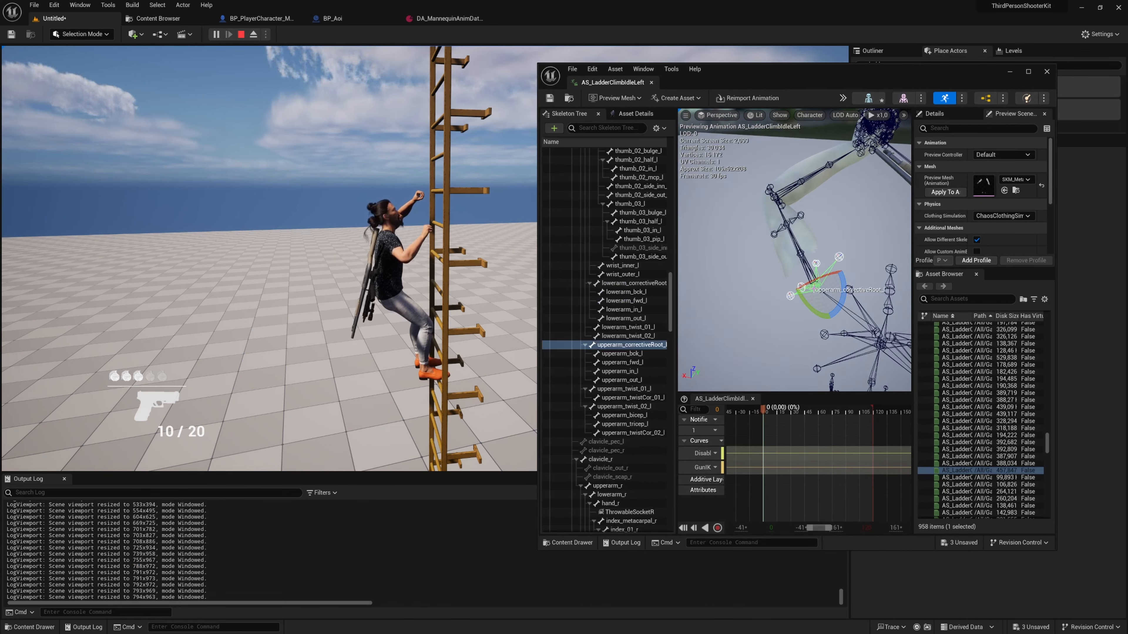
{"action": "left_click_drag", "start_coordinate": [674, 345], "coordinate": [711, 346]}
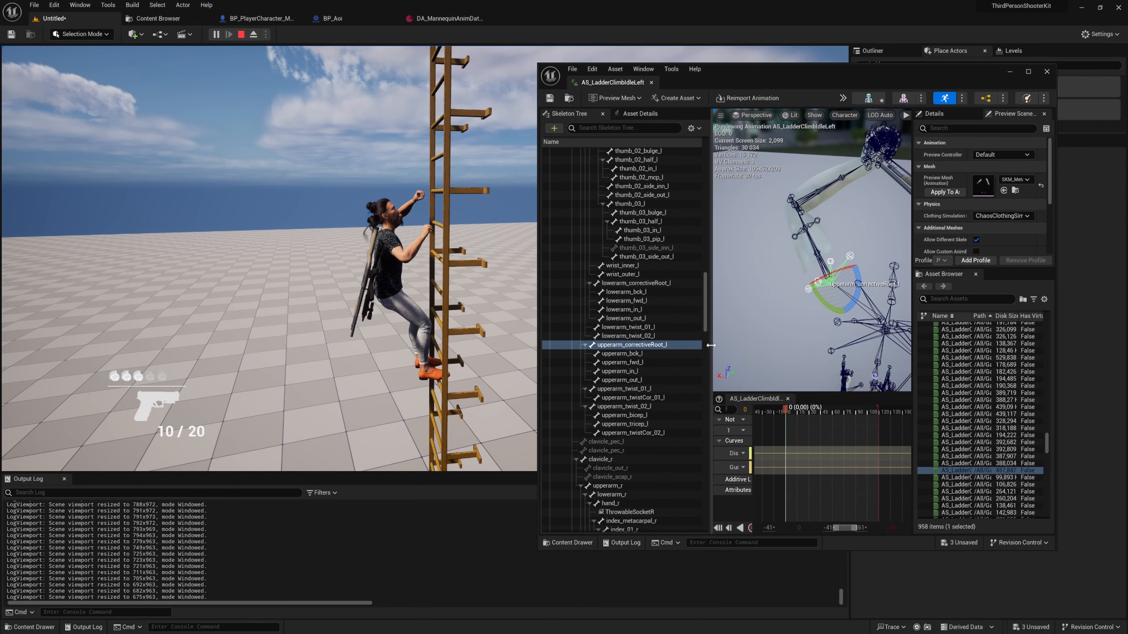
{"action": "left_click", "coordinate": [591, 284]}
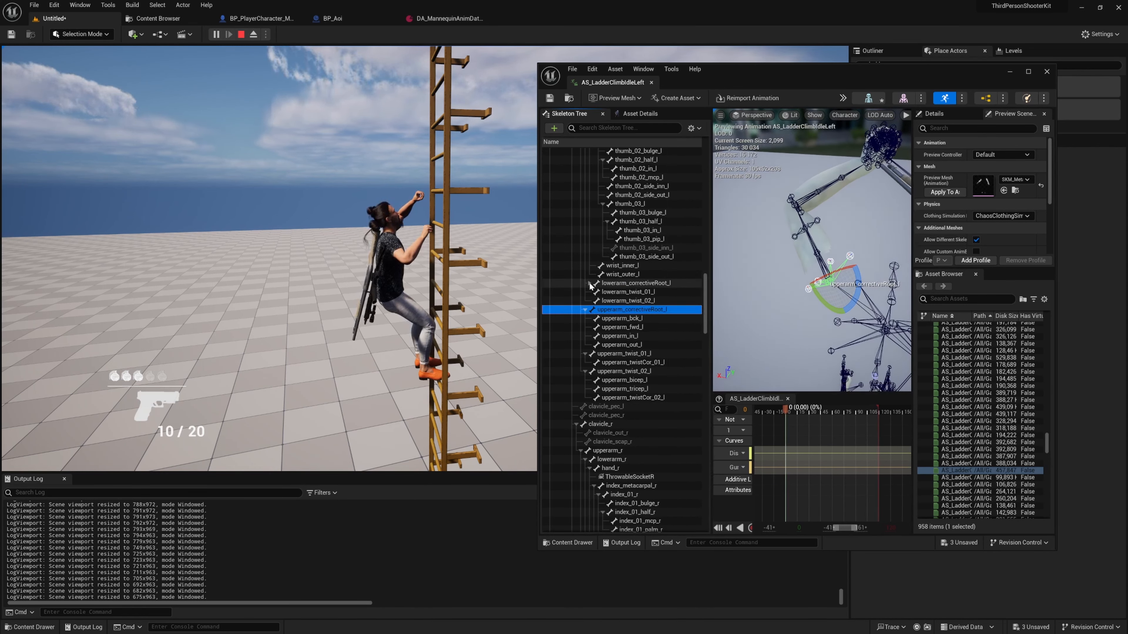
{"action": "left_click_drag", "start_coordinate": [815, 328], "coordinate": [808, 325], "text": "alt"}
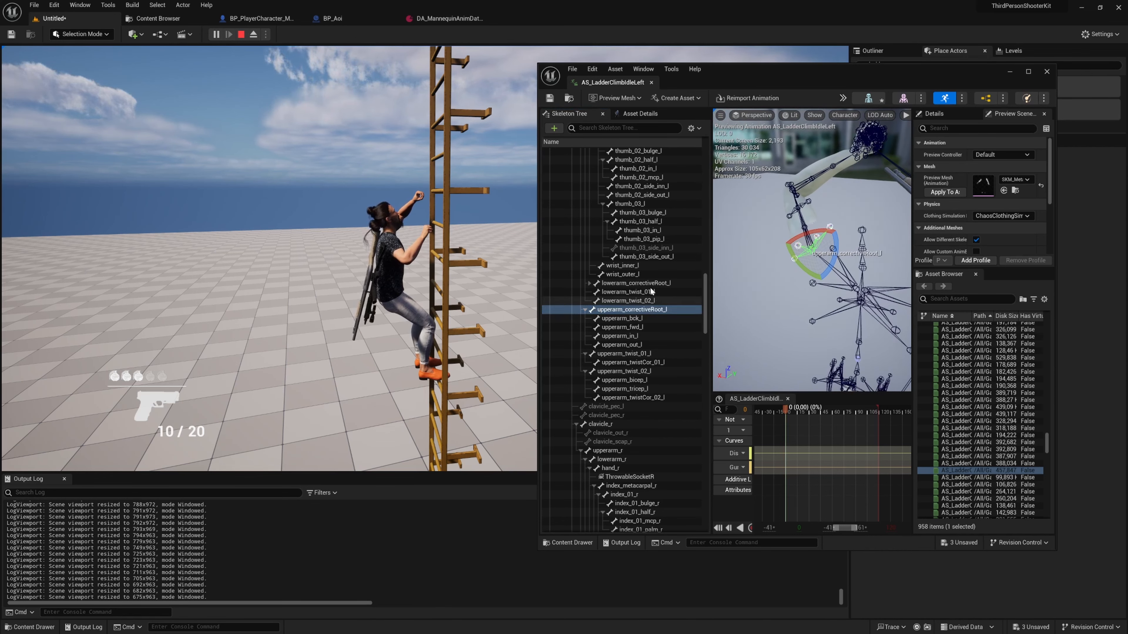
{"action": "scroll", "coordinate": [635, 323], "scroll_direction": "up", "scroll_amount": 10}
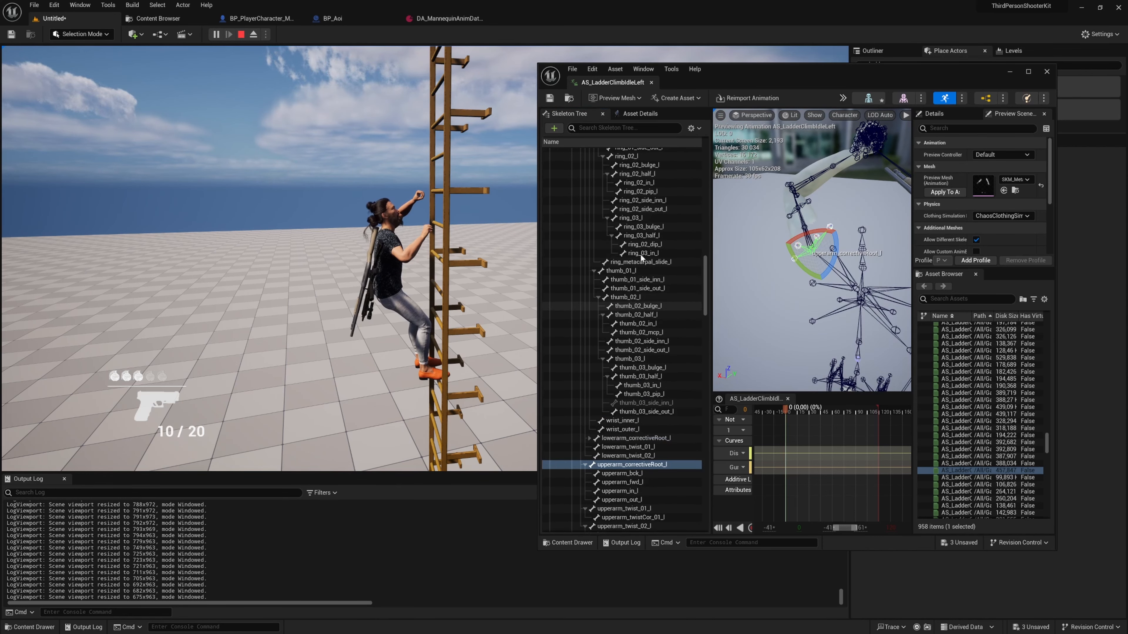
{"action": "scroll", "coordinate": [641, 451], "scroll_direction": "up", "scroll_amount": 20}
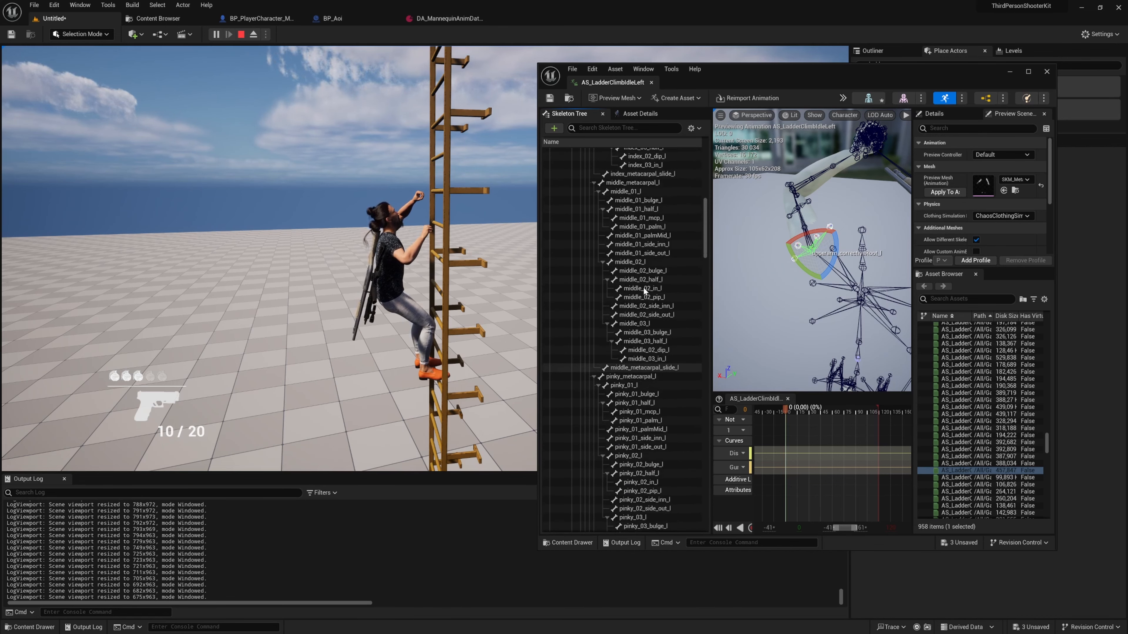
{"action": "scroll", "coordinate": [636, 460], "scroll_direction": "up", "scroll_amount": 3}
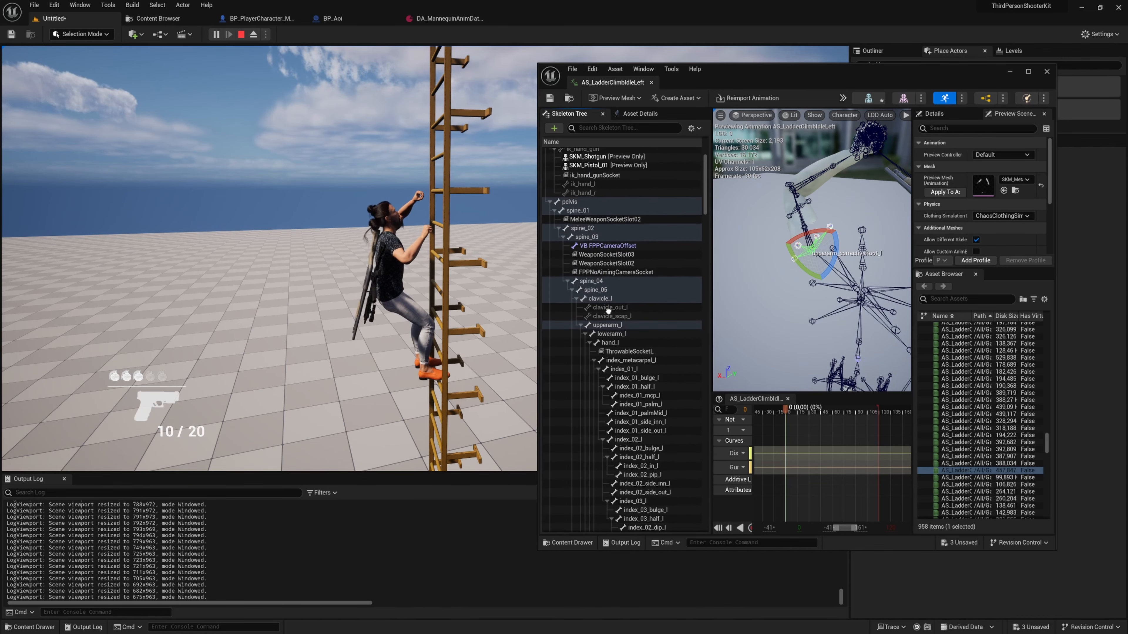
{"action": "left_click", "coordinate": [589, 343]}
{"action": "left_click", "coordinate": [607, 325]}
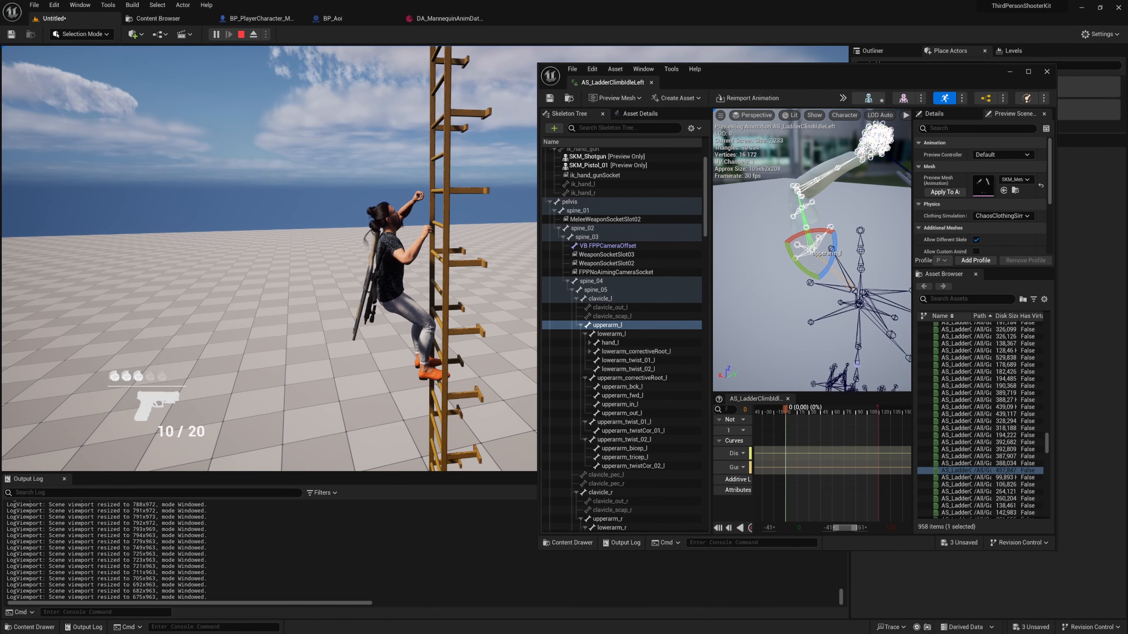
Maximize the animation editor to switch the rotation gizmo to world space, and restore the window beside the running level.
{"action": "left_click", "coordinate": [1028, 72]}
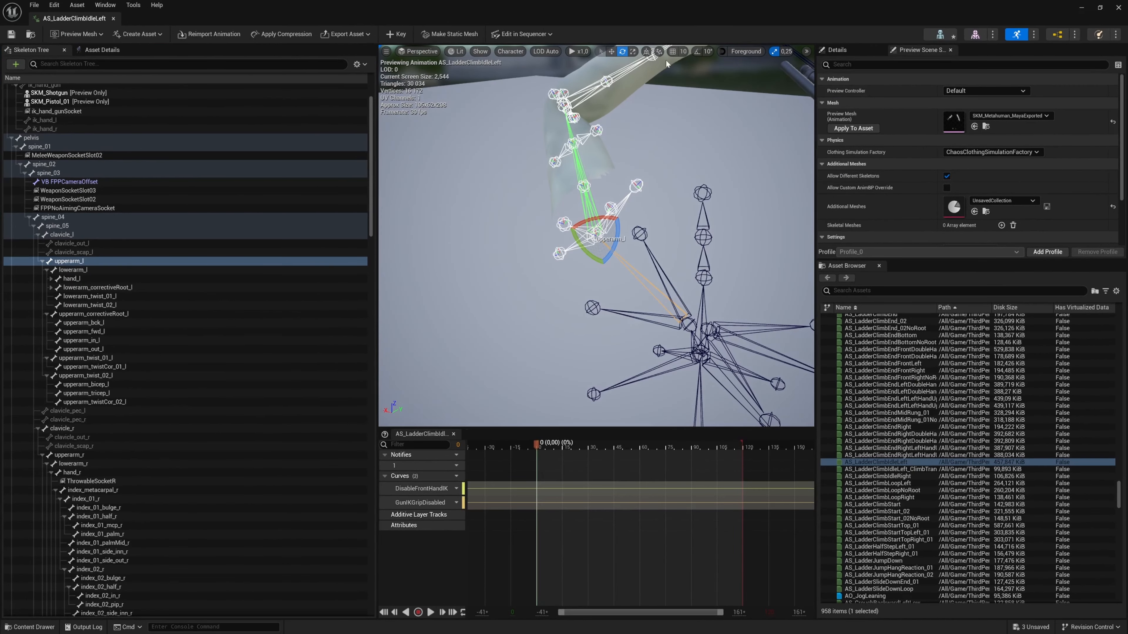
{"action": "left_click", "coordinate": [646, 51]}
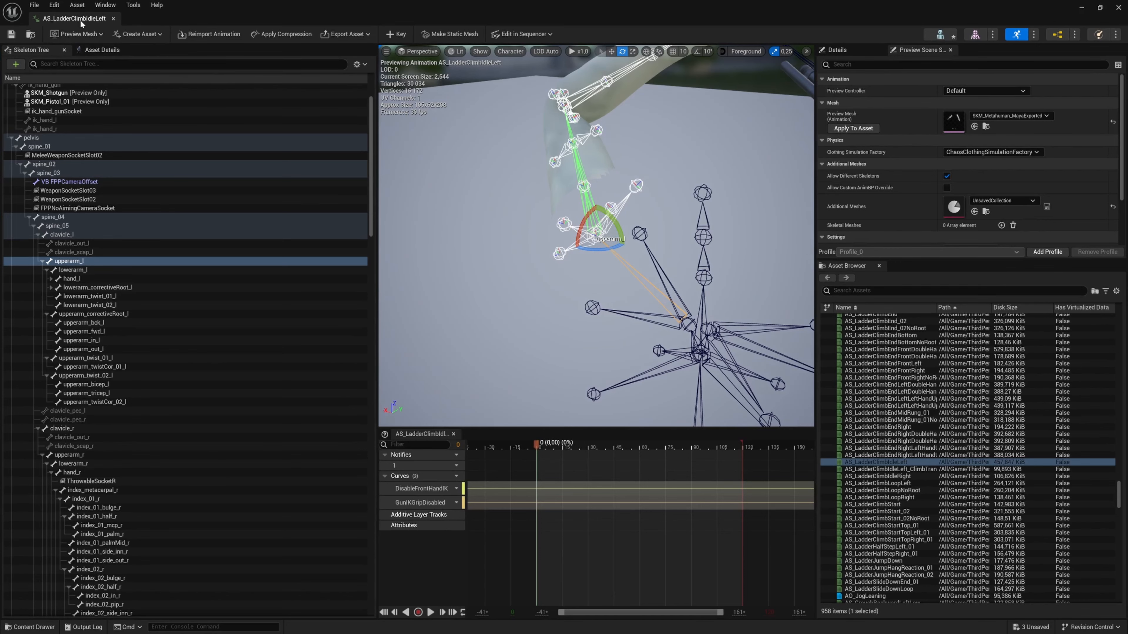
{"action": "double_click", "coordinate": [544, 9]}
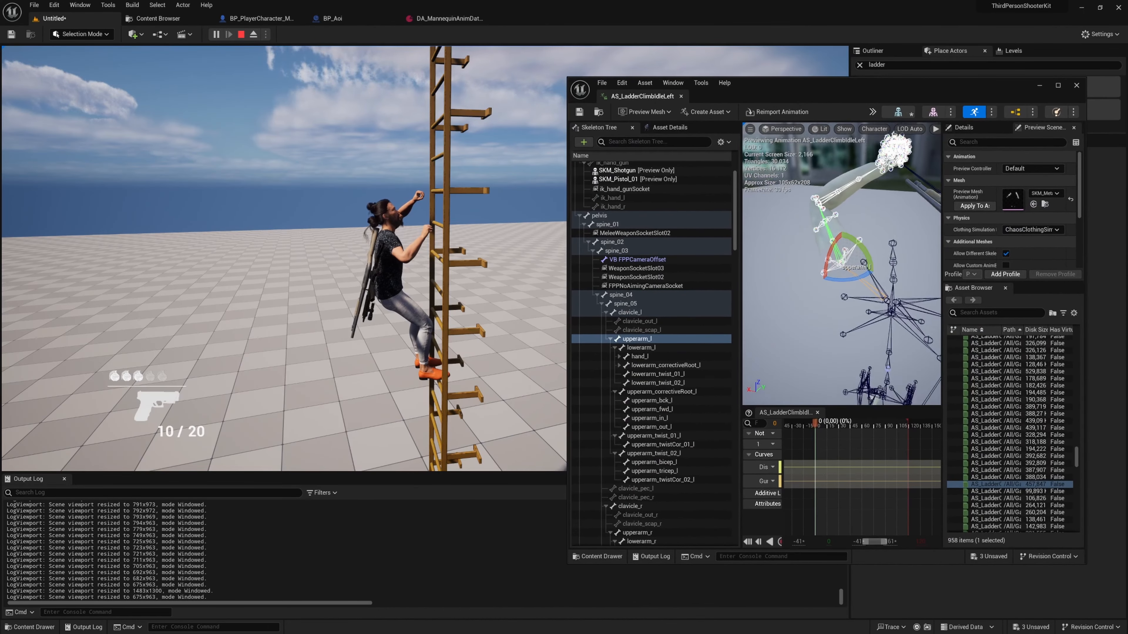
Rotate the upperarm_l bone in the preview to lower the left upper arm until it is roughly horizontal.
{"action": "left_click_drag", "start_coordinate": [799, 320], "coordinate": [886, 287], "text": "alt"}
{"action": "scroll", "coordinate": [841, 284], "scroll_direction": "down", "scroll_amount": 3}
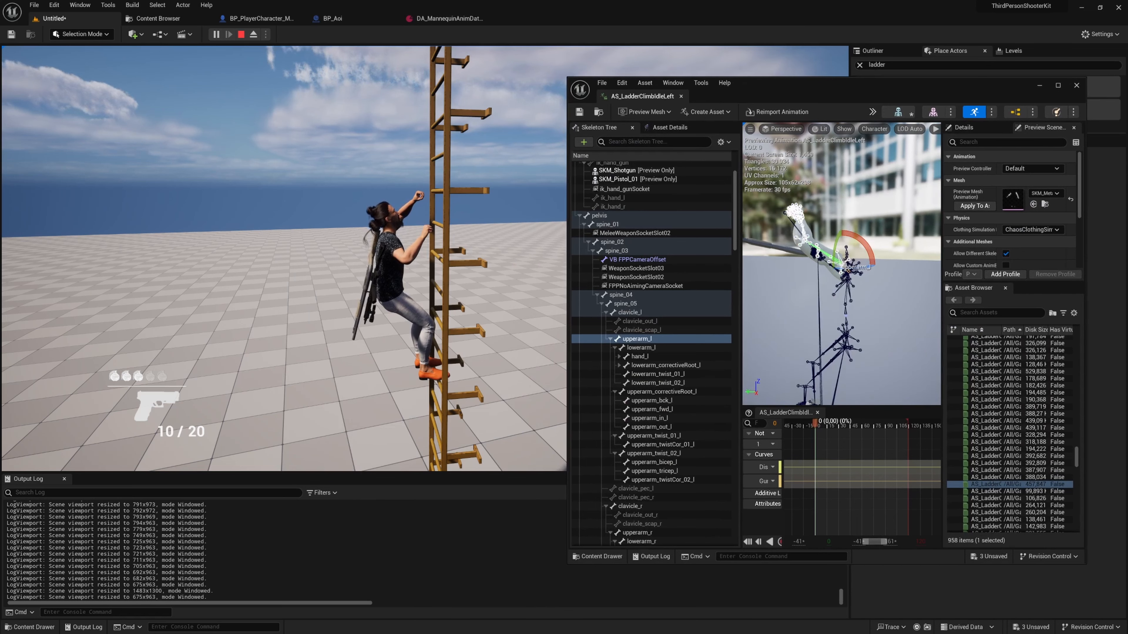
{"action": "left_click_drag", "start_coordinate": [862, 241], "coordinate": [865, 364]}
{"action": "left_click_drag", "start_coordinate": [862, 284], "coordinate": [844, 292]}
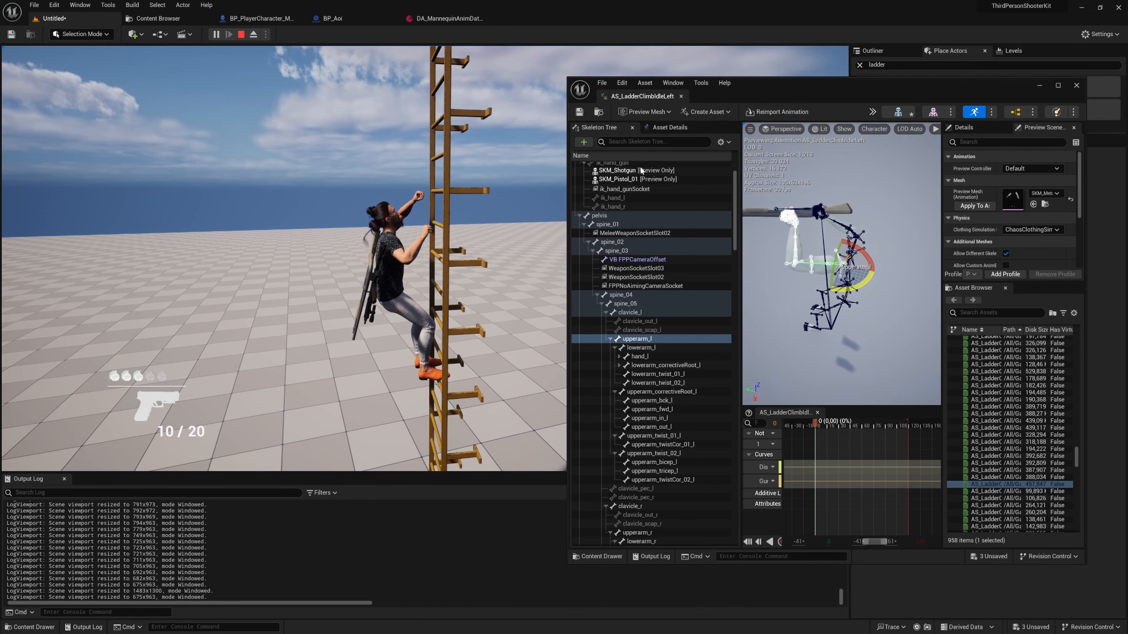
Enlarge the animation editor and its preview viewport, and key the rotated upperarm_l bone in the additive layer tracks.
{"action": "left_click_drag", "start_coordinate": [567, 172], "coordinate": [423, 178]}
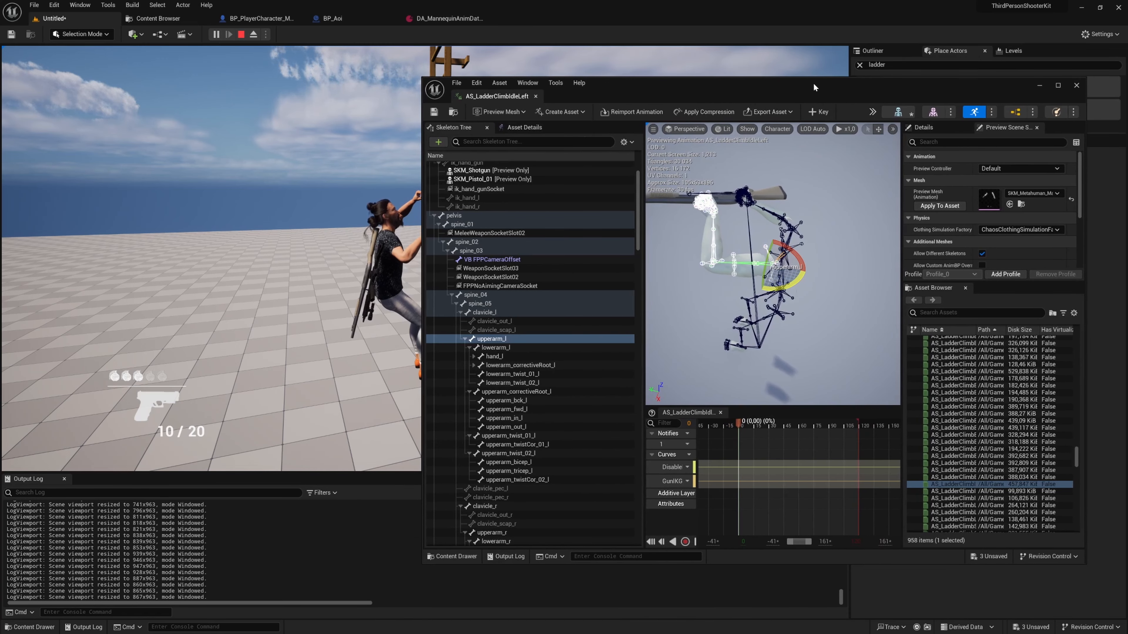
{"action": "left_click", "coordinate": [647, 249]}
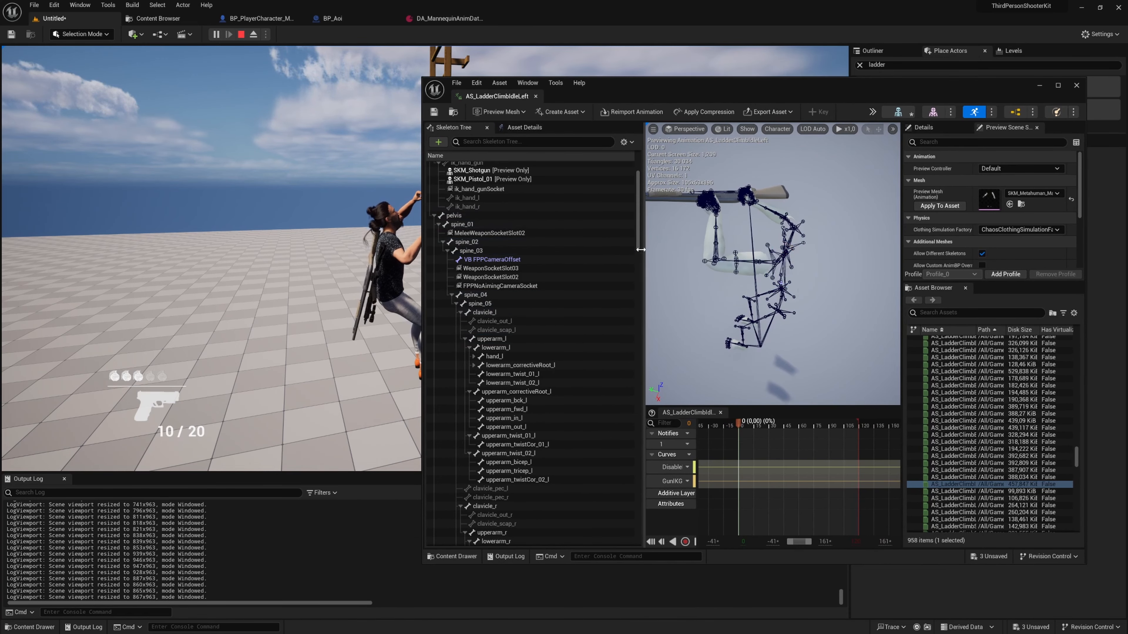
{"action": "left_click_drag", "start_coordinate": [640, 249], "coordinate": [565, 250]}
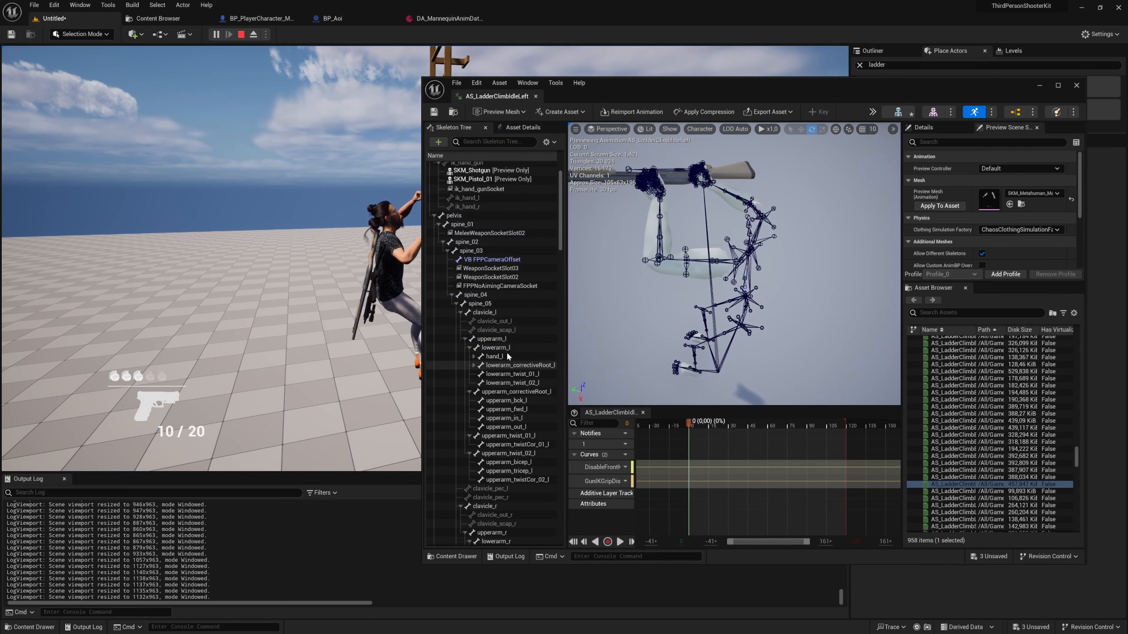
{"action": "left_click", "coordinate": [511, 340]}
{"action": "left_click", "coordinate": [819, 112]}
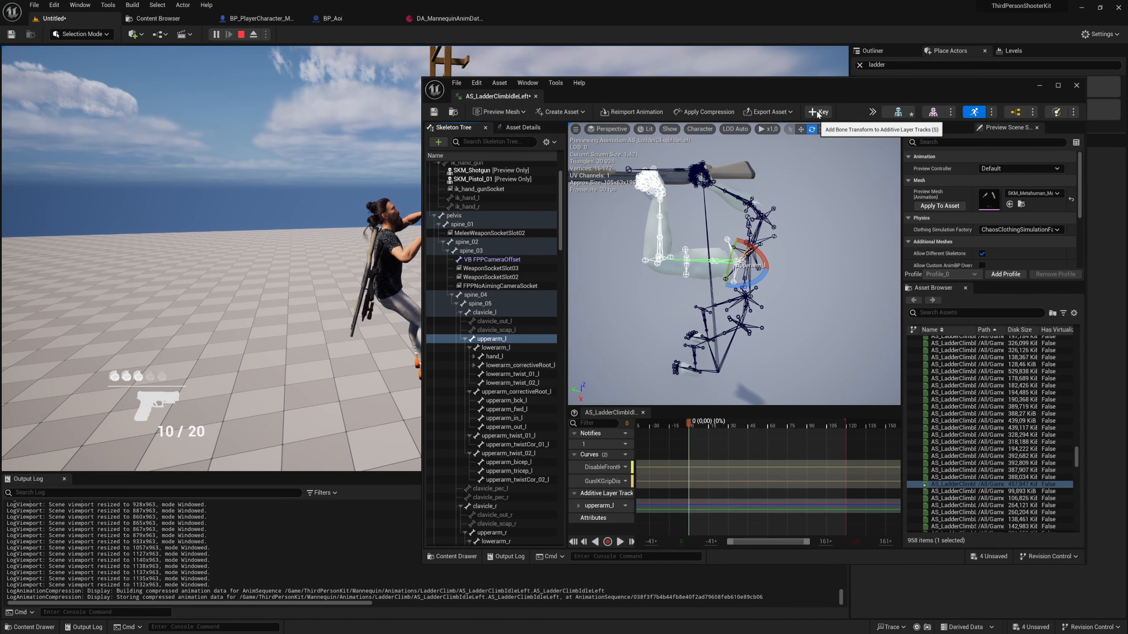
Move the animation editor clear of the climbing character, rotate the lowerarm_l bone to adjust the left elbow bend, and key it.
{"action": "left_click_drag", "start_coordinate": [767, 91], "coordinate": [851, 96]}
{"action": "left_click", "coordinate": [580, 352]}
{"action": "right_click_drag", "start_coordinate": [821, 320], "coordinate": [821, 293]}
{"action": "mouse_move", "coordinate": [758, 232]}
{"action": "left_mouse_down"}
{"action": "mouse_move", "coordinate": [768, 243]}
{"action": "mouse_move", "coordinate": [753, 250]}
{"action": "mouse_move", "coordinate": [760, 242]}
{"action": "left_mouse_up"}
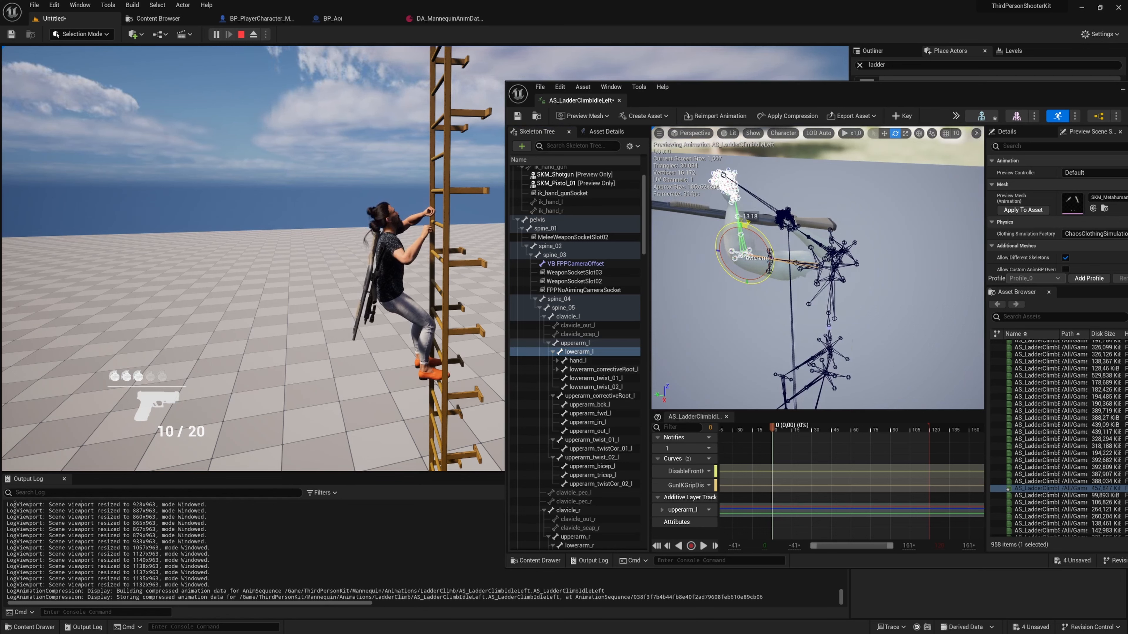
{"action": "left_click", "coordinate": [901, 117]}
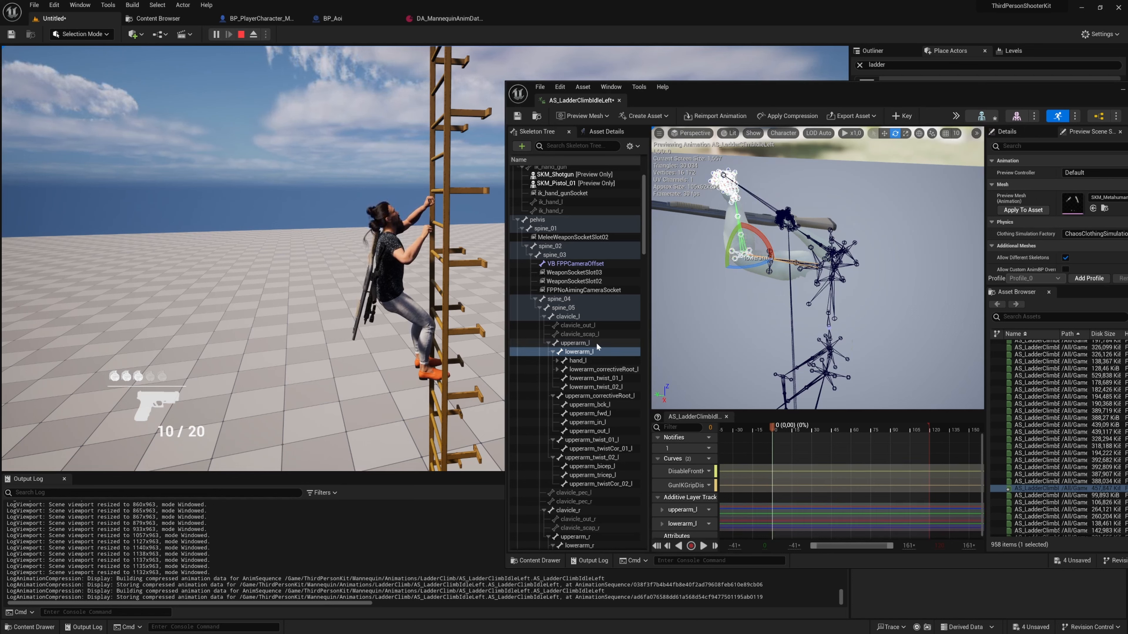
Rotate the upperarm_l bone to raise the left arm, key it, and key a further small rotation of the same bone.
{"action": "left_click", "coordinate": [578, 343]}
{"action": "left_click_drag", "start_coordinate": [845, 251], "coordinate": [853, 144]}
{"action": "left_click", "coordinate": [902, 116]}
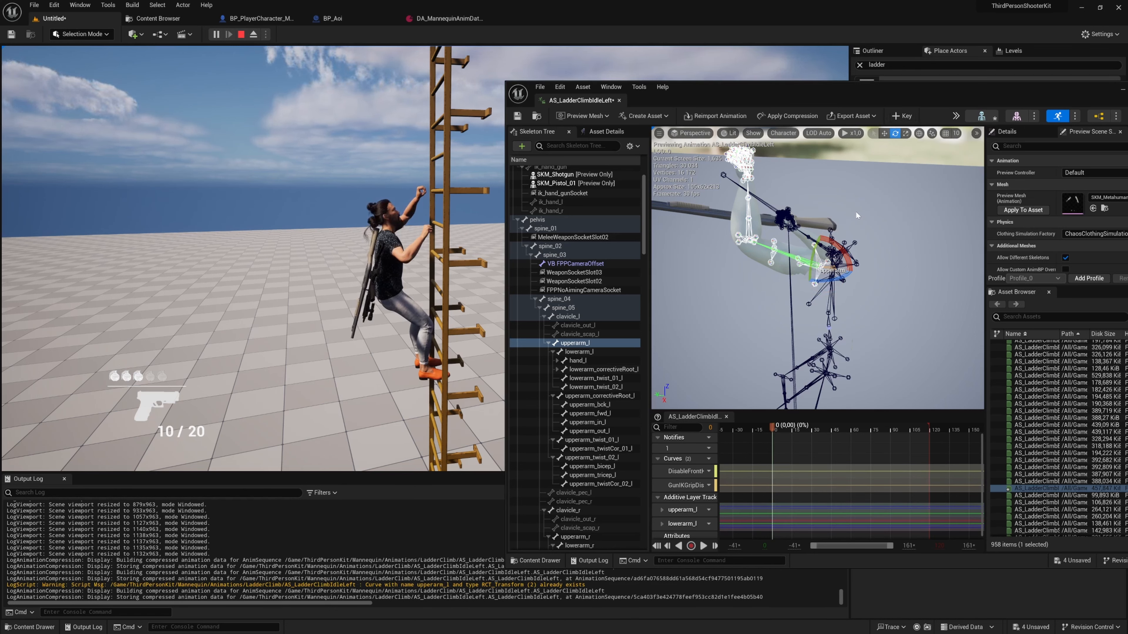
{"action": "mouse_move", "coordinate": [833, 240]}
{"action": "left_mouse_down"}
{"action": "mouse_move", "coordinate": [843, 285]}
{"action": "mouse_move", "coordinate": [830, 284]}
{"action": "mouse_move", "coordinate": [841, 243]}
{"action": "left_mouse_up"}
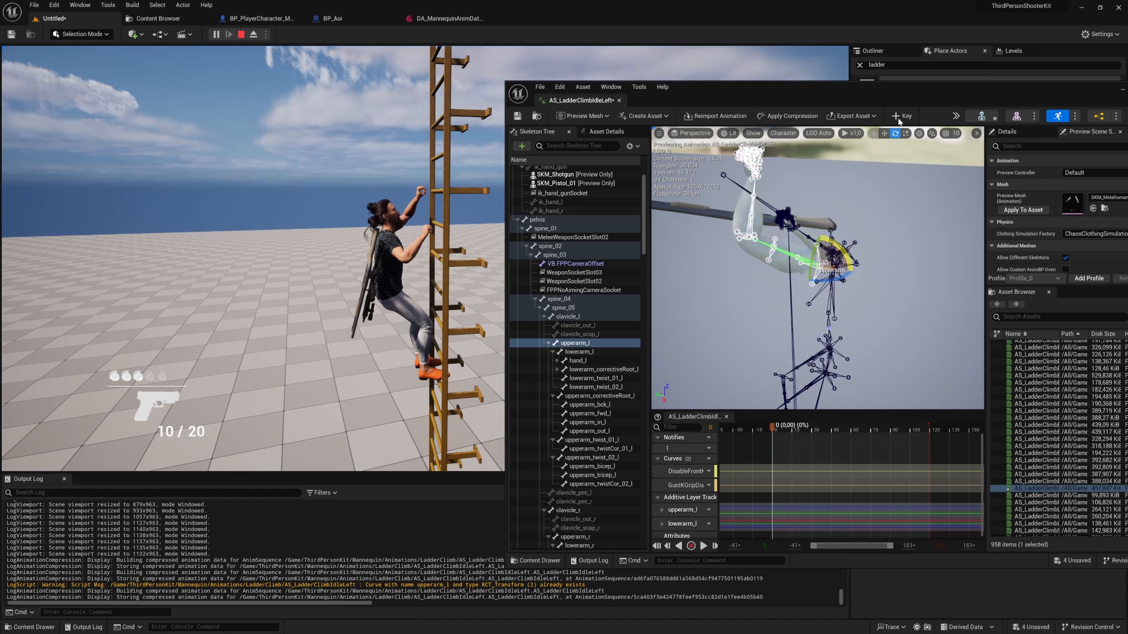
{"action": "left_click", "coordinate": [899, 116]}
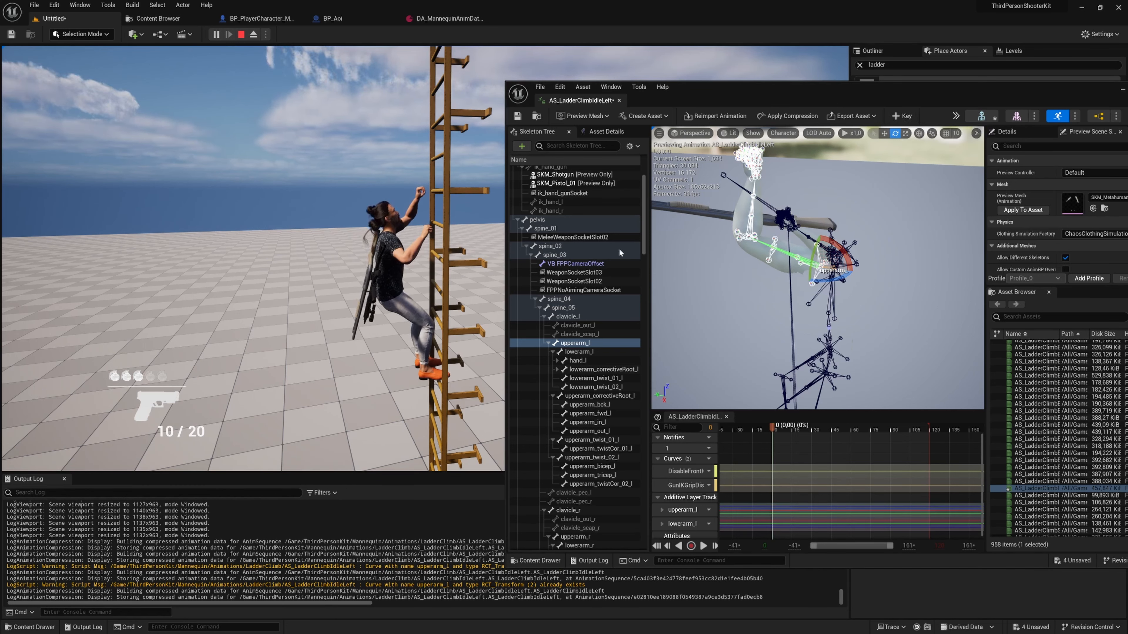
Rotate the lowerarm_l bone to extend the left forearm forward toward the ladder, and key the transform.
{"action": "left_click", "coordinate": [582, 352]}
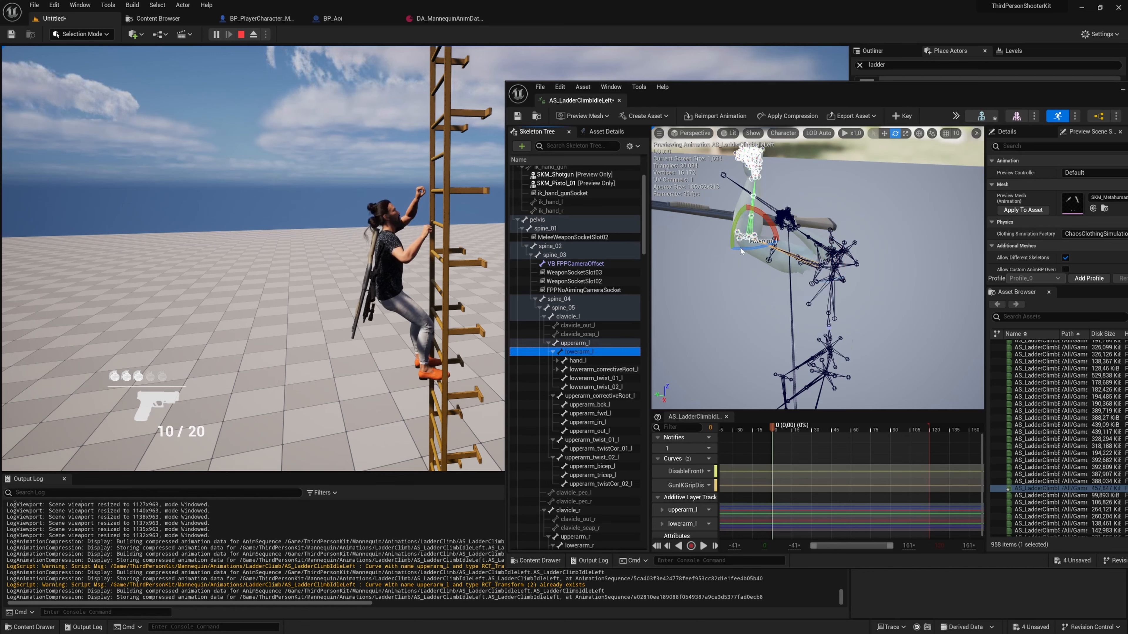
{"action": "left_click_drag", "start_coordinate": [798, 286], "coordinate": [836, 245], "text": "alt"}
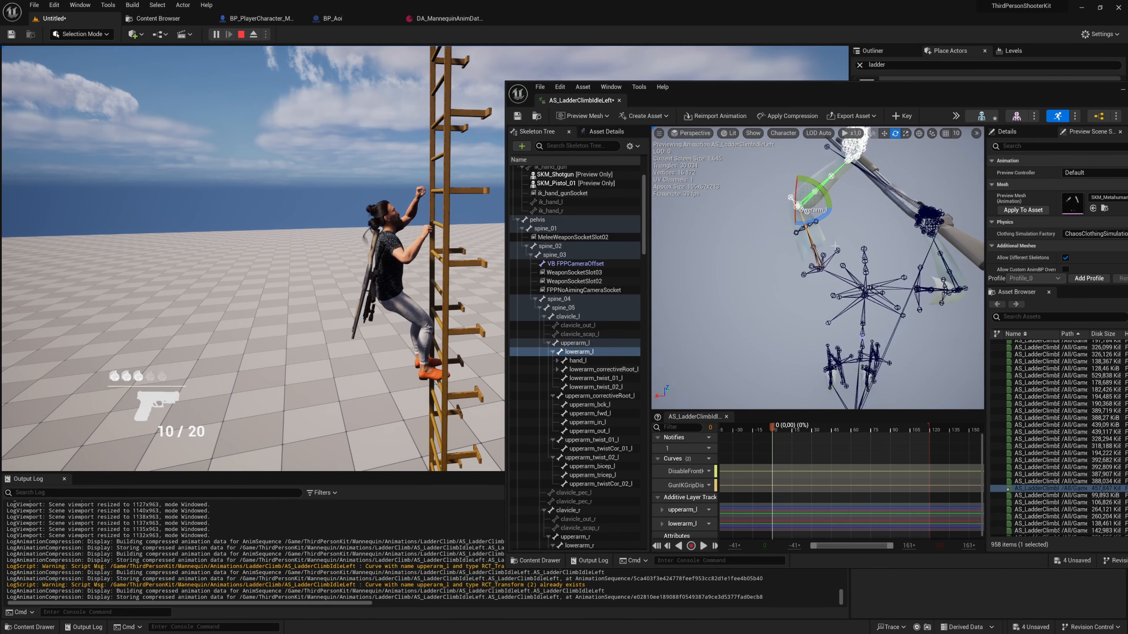
{"action": "scroll", "coordinate": [815, 220], "scroll_direction": "up", "scroll_amount": 4}
{"action": "middle_click_drag", "start_coordinate": [816, 220], "coordinate": [817, 272]}
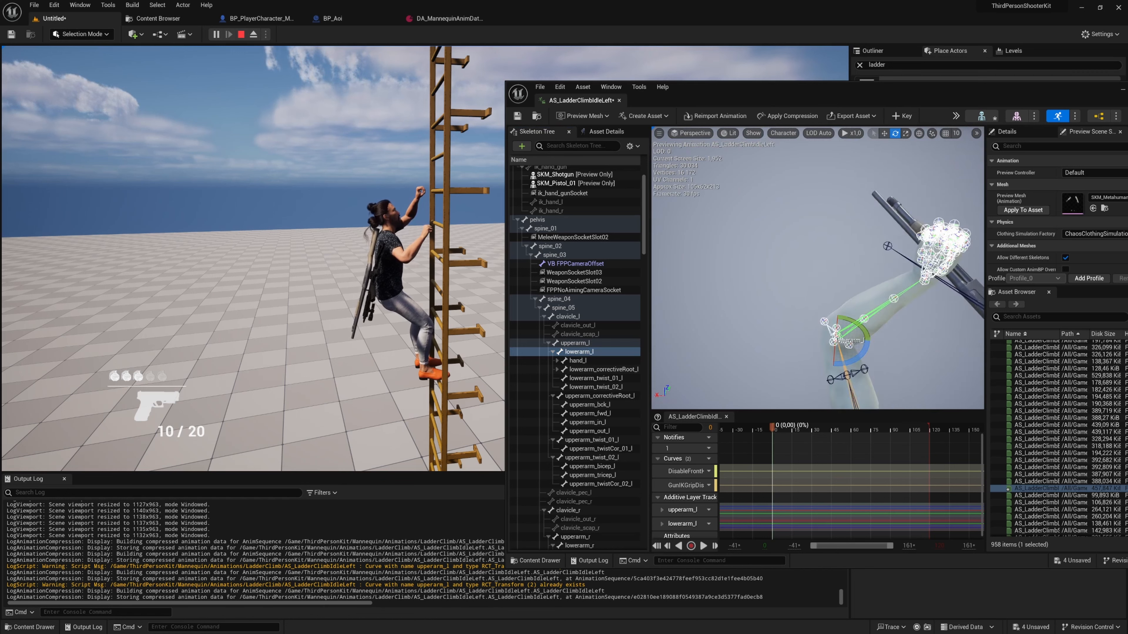
{"action": "left_click_drag", "start_coordinate": [820, 309], "coordinate": [800, 278]}
{"action": "left_click_drag", "start_coordinate": [799, 284], "coordinate": [888, 315], "text": "alt"}
{"action": "right_click_drag", "start_coordinate": [826, 271], "coordinate": [877, 229]}
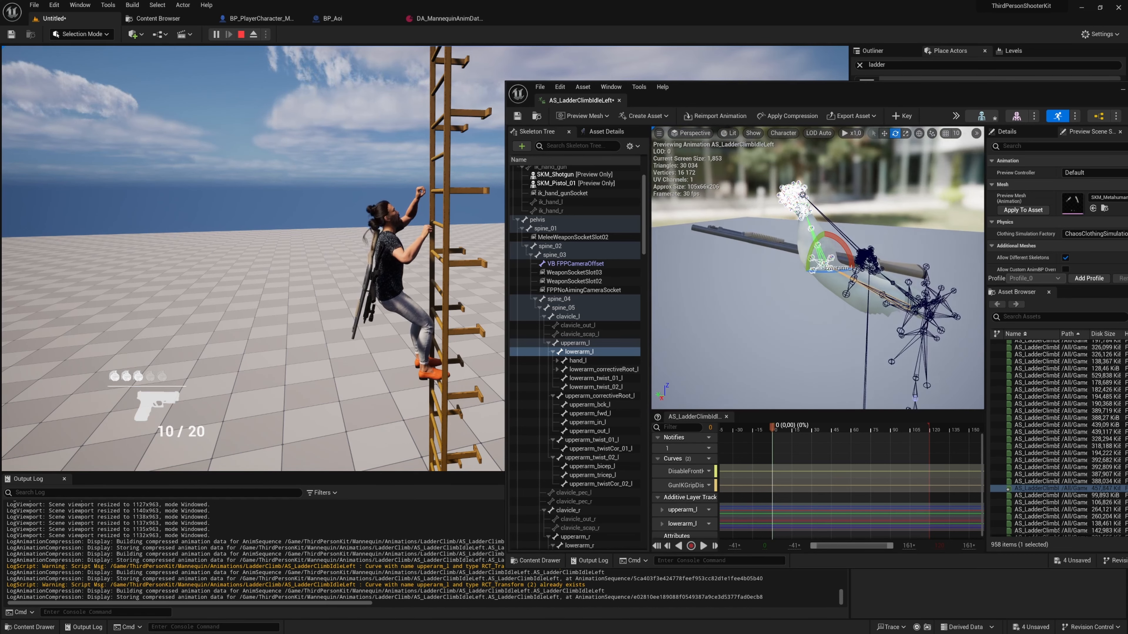
{"action": "left_click", "coordinate": [912, 115]}
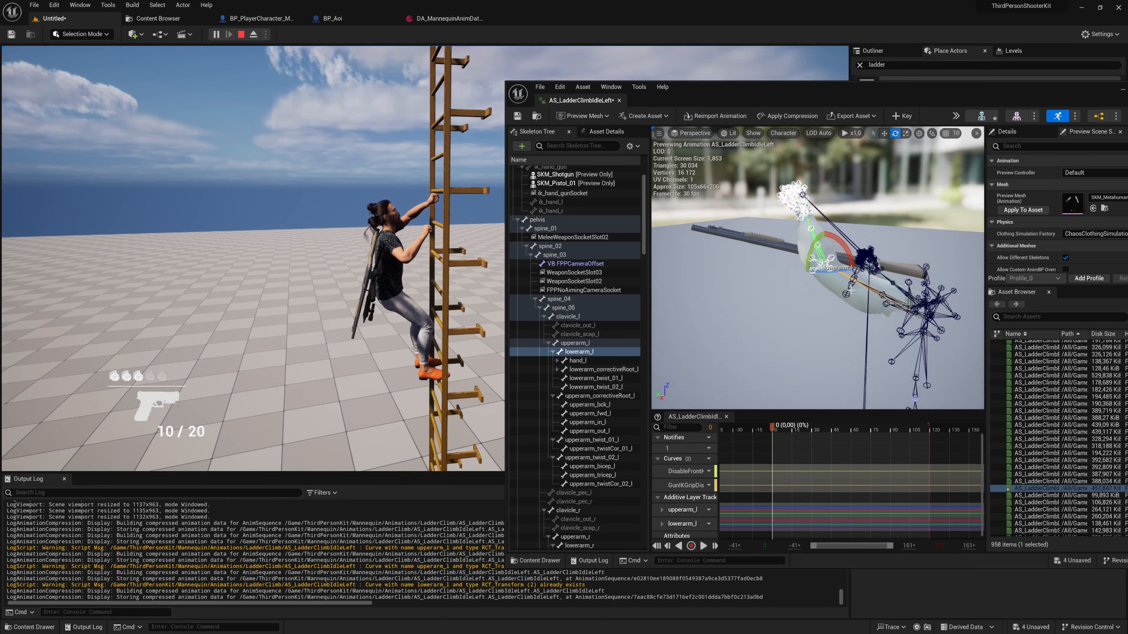
Fine-tune the upperarm_l bone's rotation around two axes to bring the left hand closer to the rung, and key it.
{"action": "left_click", "coordinate": [572, 343]}
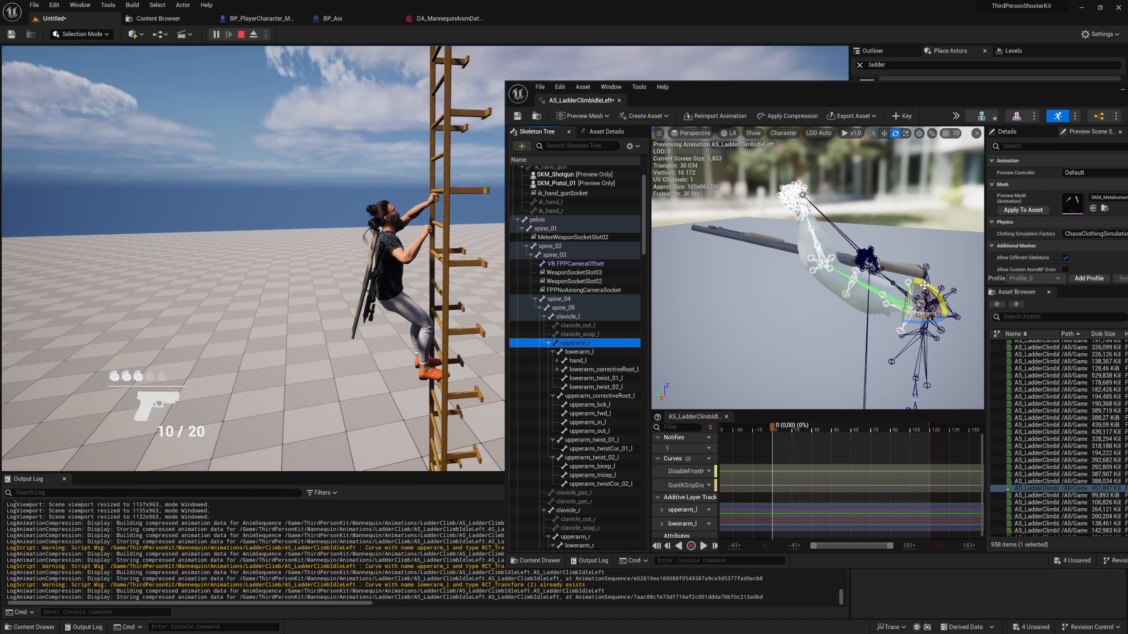
{"action": "left_click_drag", "start_coordinate": [924, 285], "coordinate": [928, 273]}
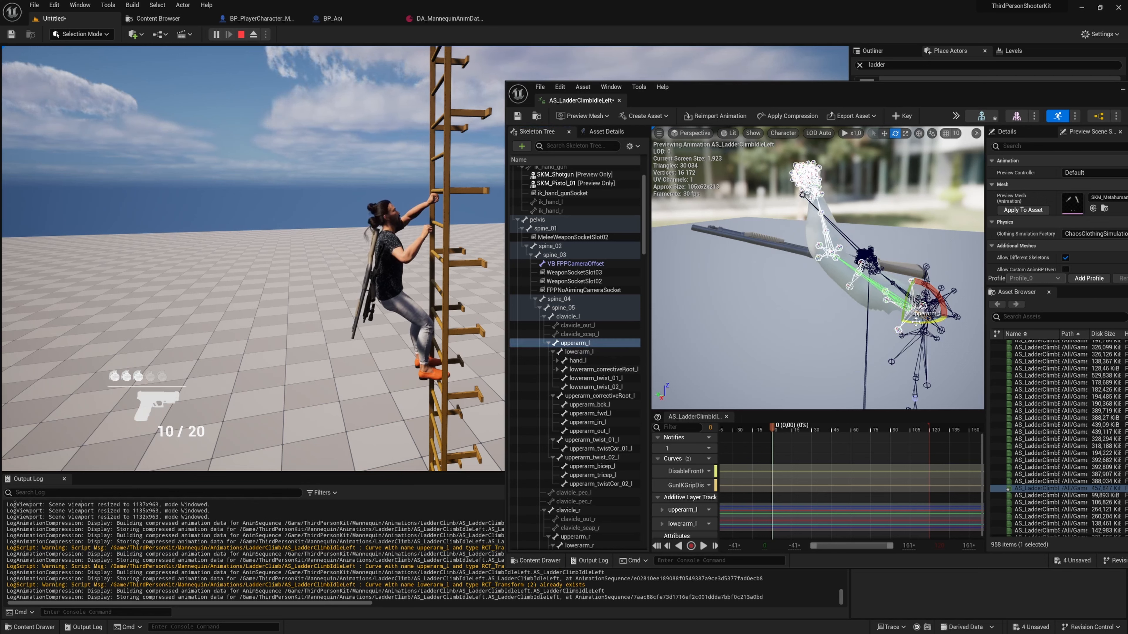
{"action": "left_click_drag", "start_coordinate": [916, 321], "coordinate": [902, 323]}
{"action": "left_click", "coordinate": [902, 116]}
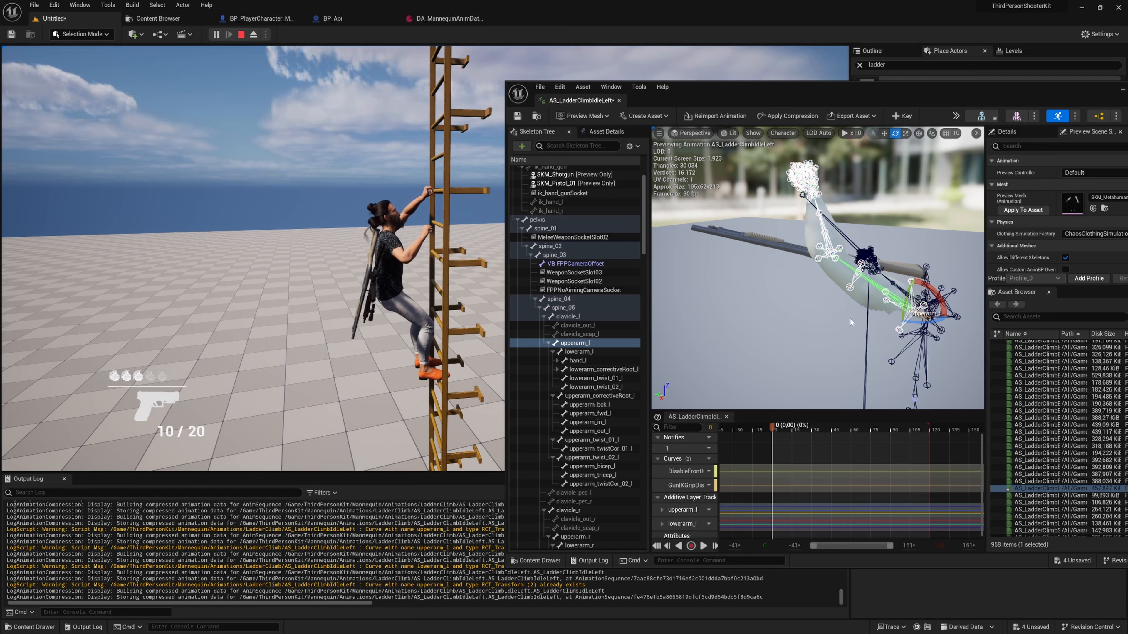
Rotate the left upper arm to reach slightly further toward the ladder, and key the adjusted pose.
{"action": "left_click", "coordinate": [597, 352]}
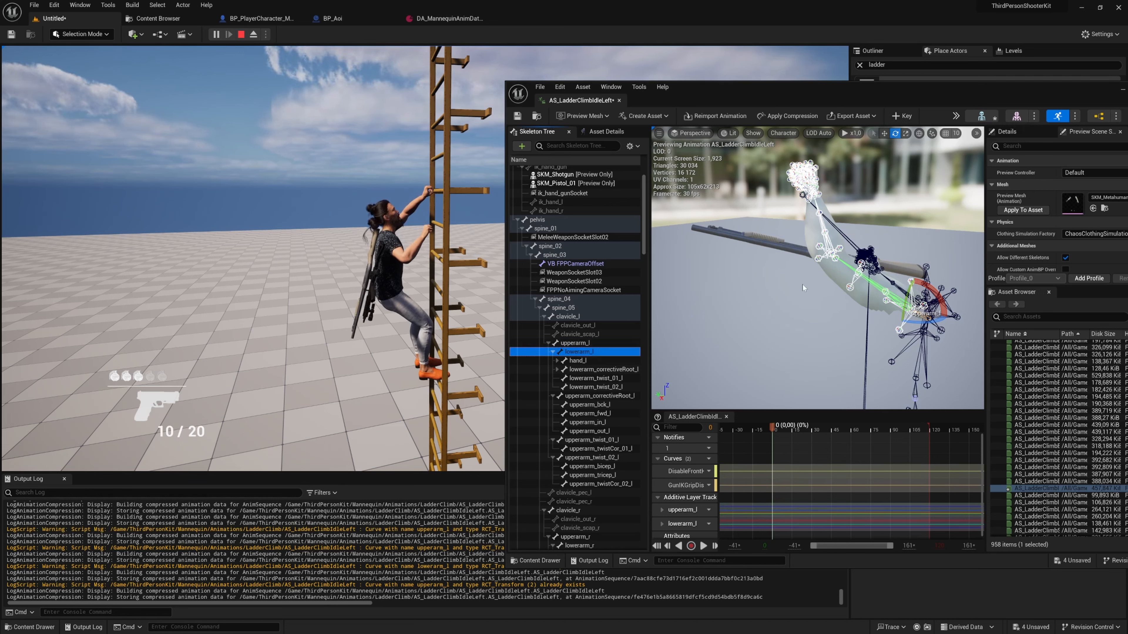
{"action": "left_click_drag", "start_coordinate": [936, 295], "coordinate": [928, 289]}
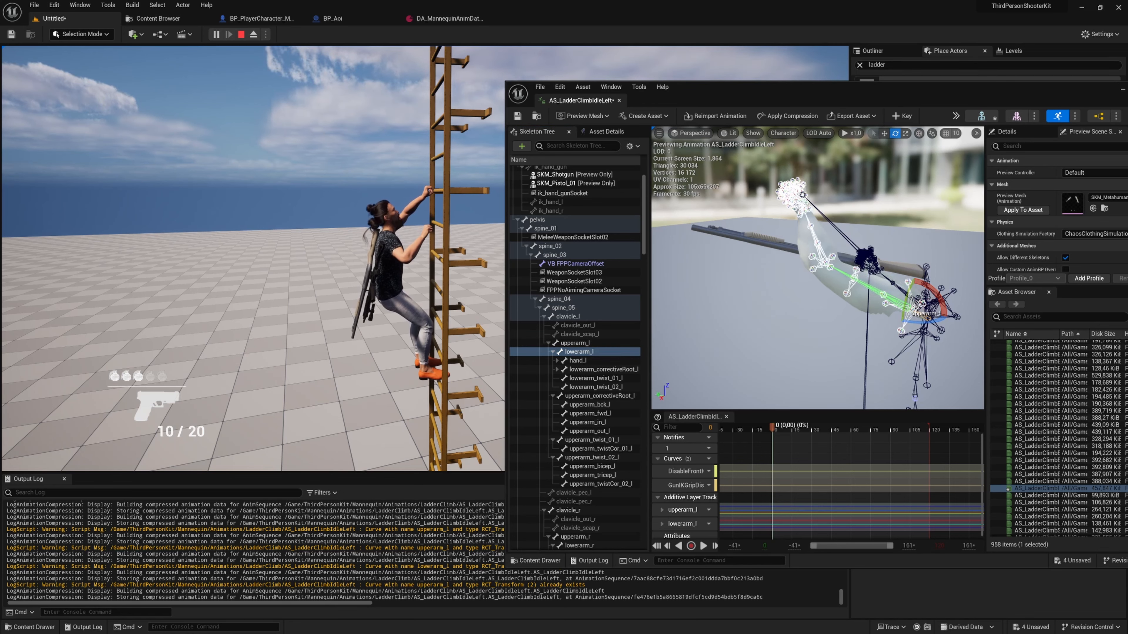
{"action": "left_click_drag", "start_coordinate": [884, 338], "coordinate": [770, 315], "text": "alt"}
{"action": "left_click", "coordinate": [899, 117]}
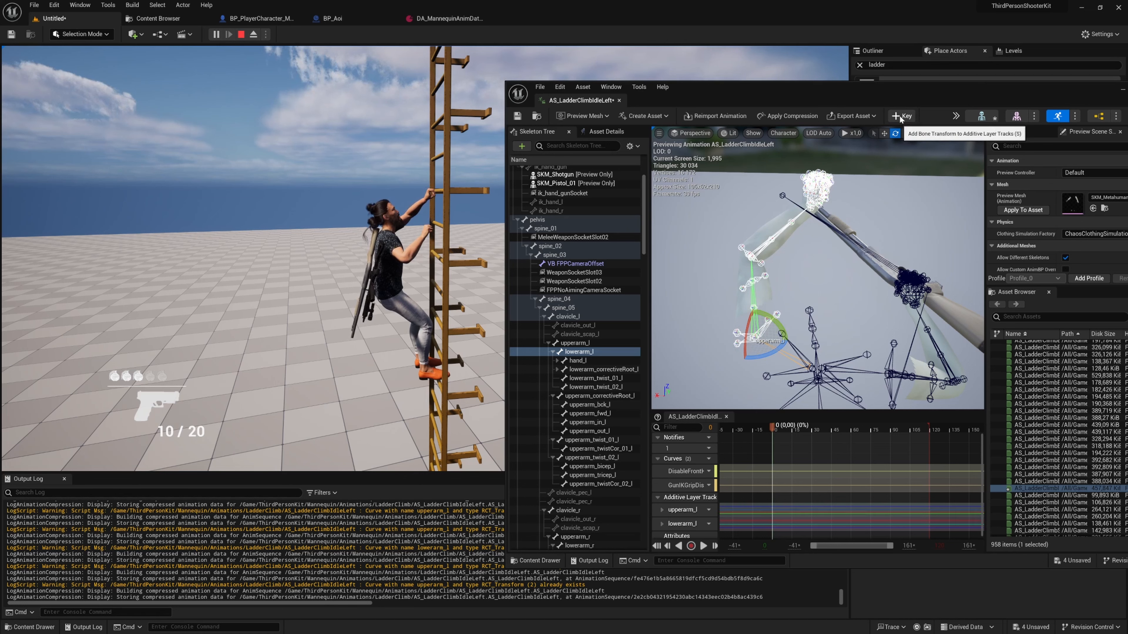
Rotate the upperarm_l bone to raise the left upper arm, and key the transform.
{"action": "left_click_drag", "start_coordinate": [768, 260], "coordinate": [901, 244], "text": "alt"}
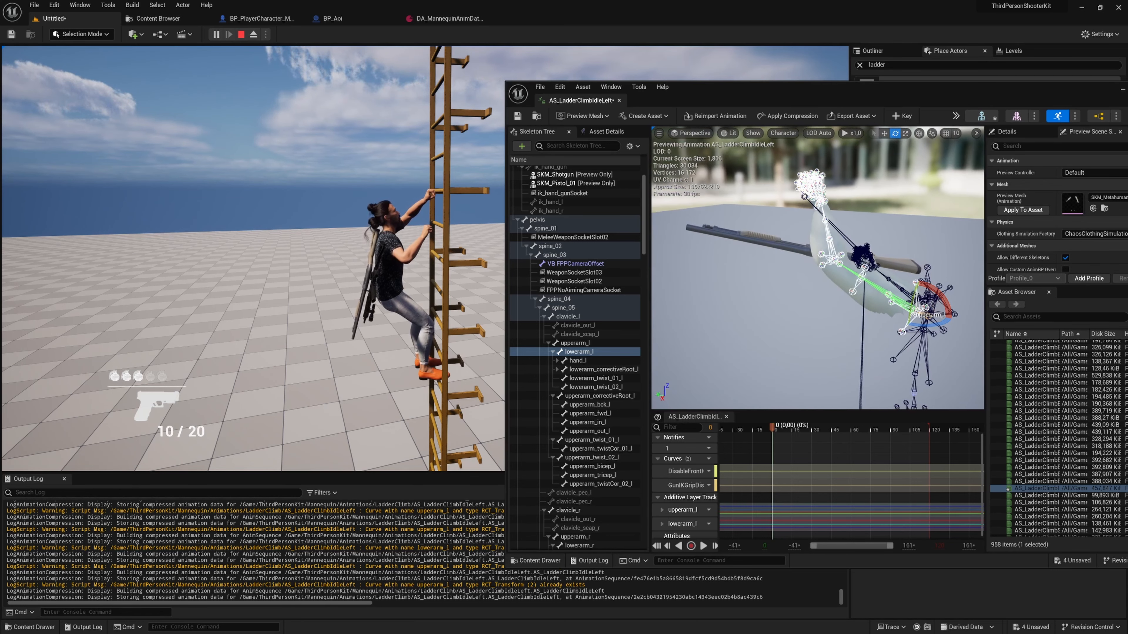
{"action": "left_click", "coordinate": [581, 343]}
{"action": "left_click_drag", "start_coordinate": [945, 302], "coordinate": [910, 332]}
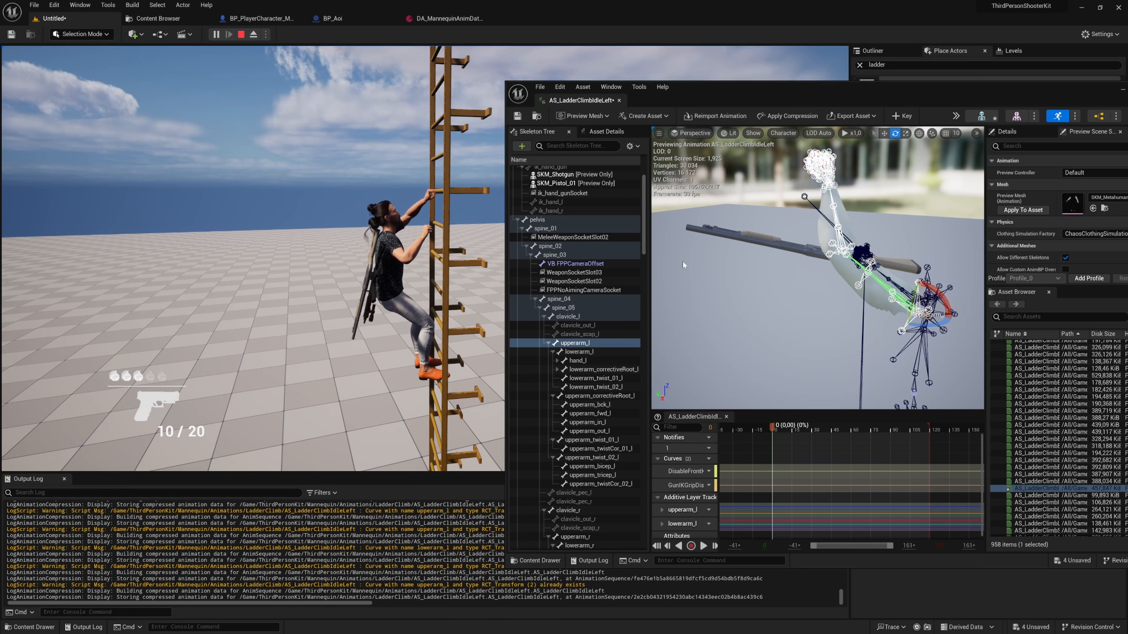
{"action": "left_click", "coordinate": [904, 120]}
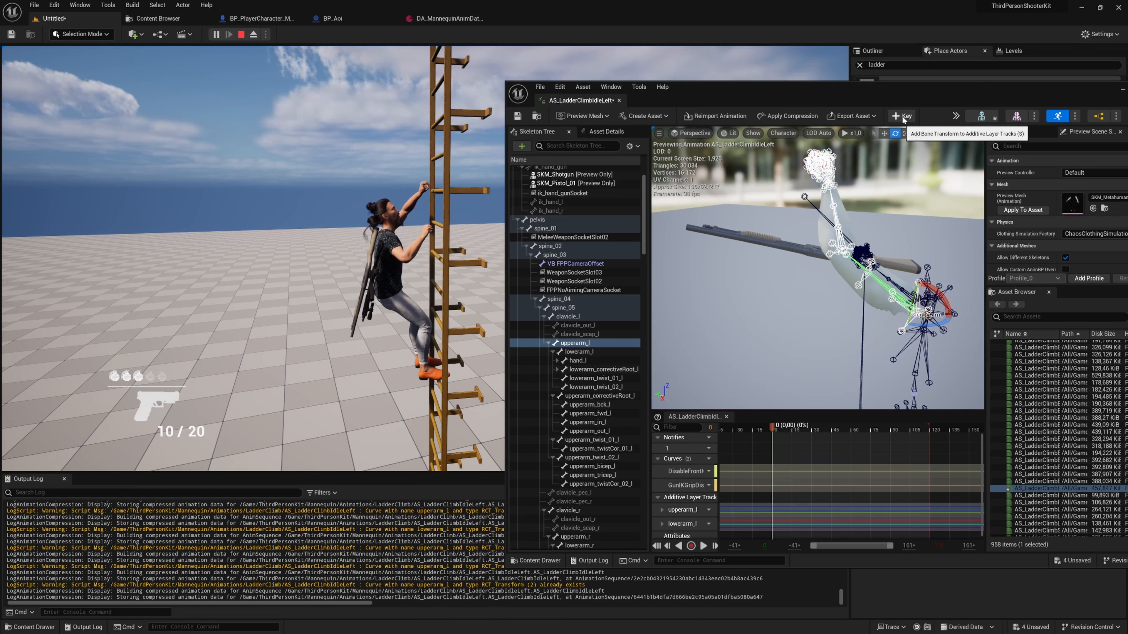
Switch the gizmo to local space, rotate the lowerarm_l bone slightly to adjust the left forearm, and key it.
{"action": "left_click", "coordinate": [584, 352]}
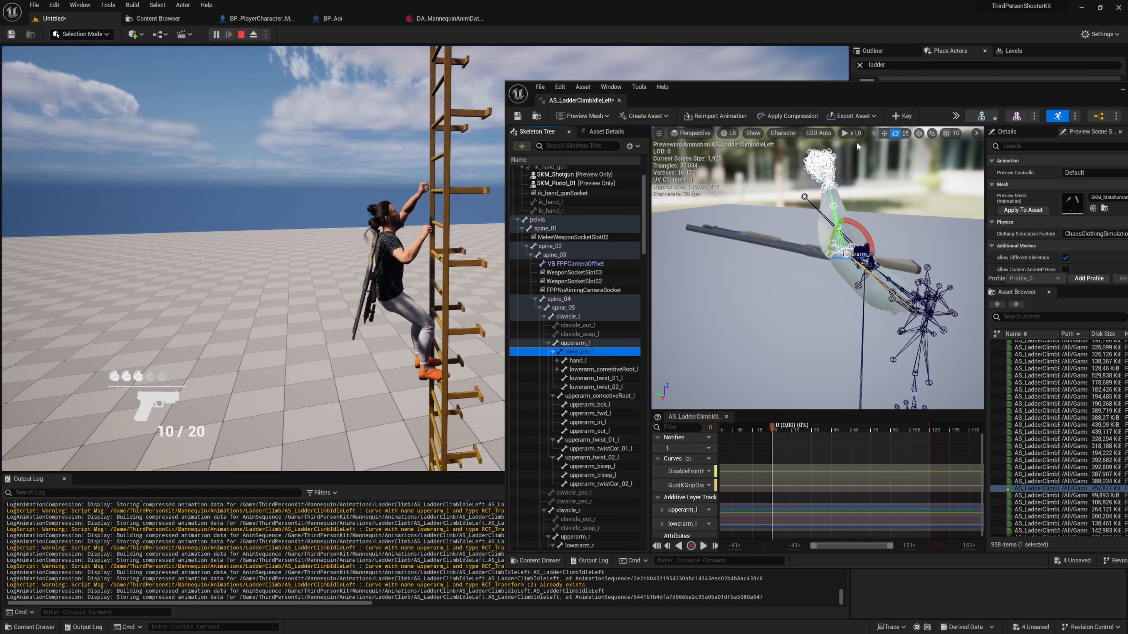
{"action": "left_click", "coordinate": [918, 134]}
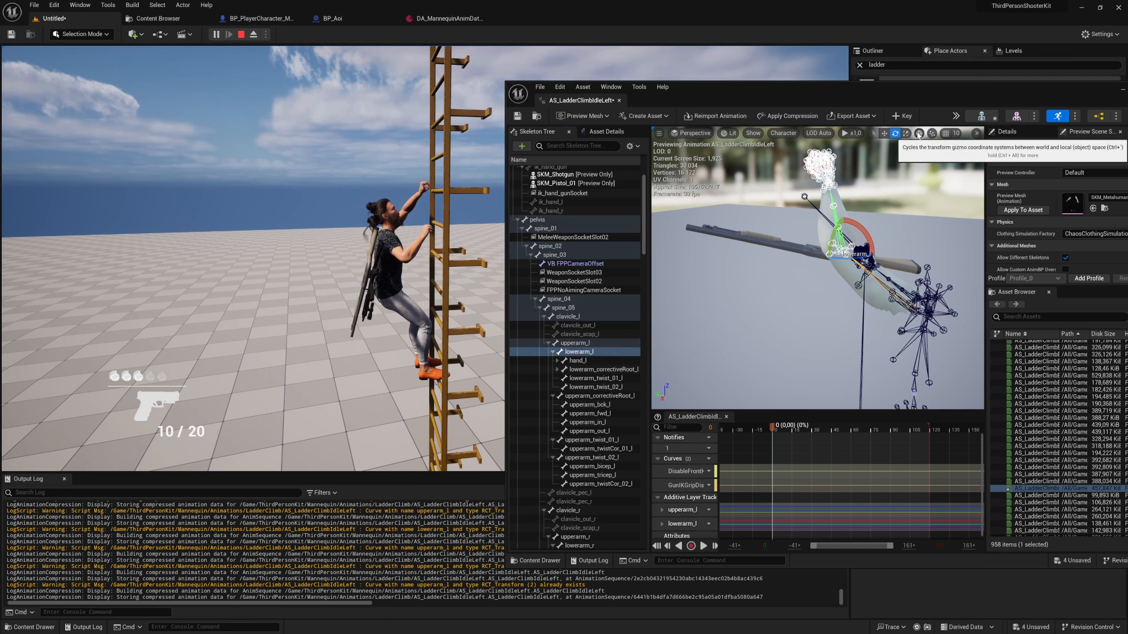
{"action": "left_click_drag", "start_coordinate": [823, 295], "coordinate": [745, 294], "text": "alt"}
{"action": "left_click_drag", "start_coordinate": [780, 230], "coordinate": [783, 232]}
{"action": "left_click", "coordinate": [900, 117]}
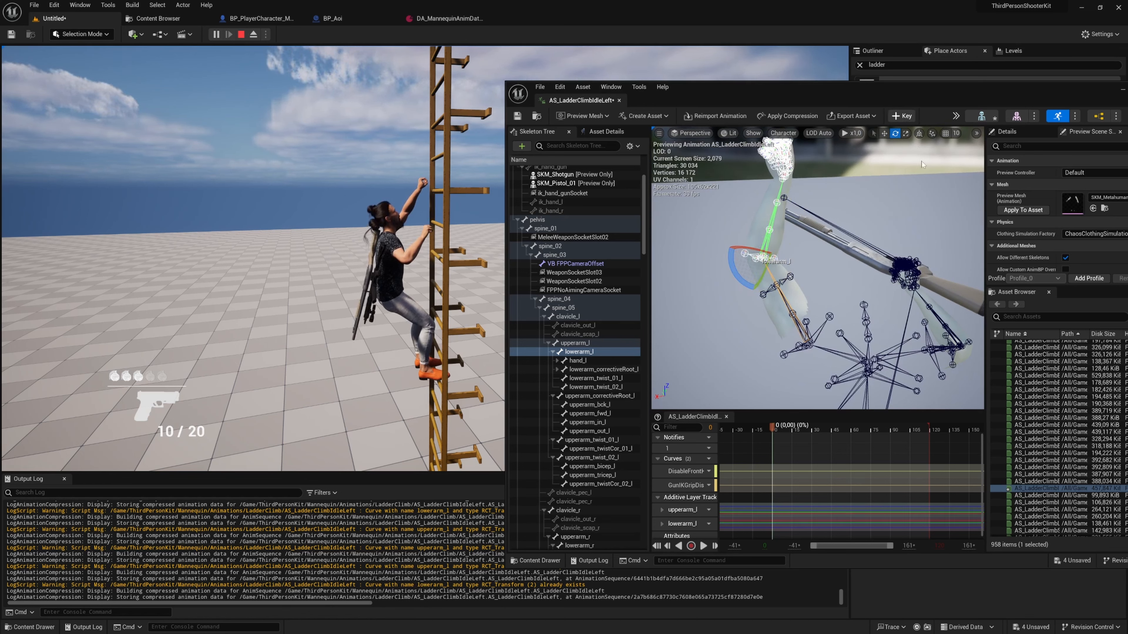
Rotate the upperarm_l bone in local and world space to swing the left hand forward to the ladder, and key it.
{"action": "left_click", "coordinate": [574, 343]}
{"action": "key", "text": "f"}
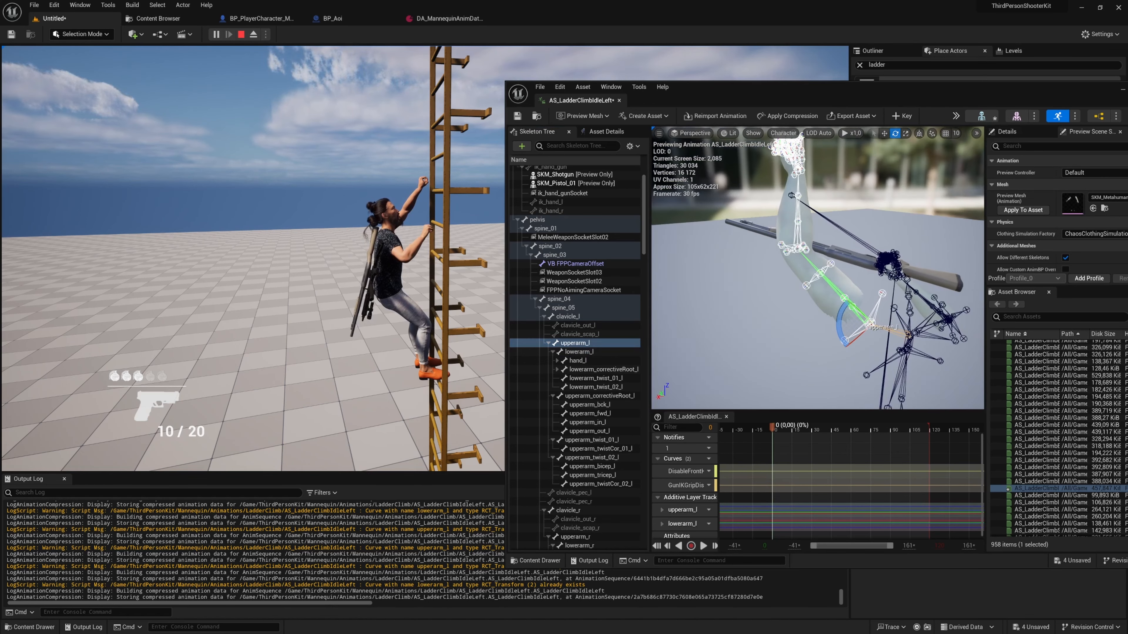
{"action": "left_click_drag", "start_coordinate": [836, 319], "coordinate": [799, 302]}
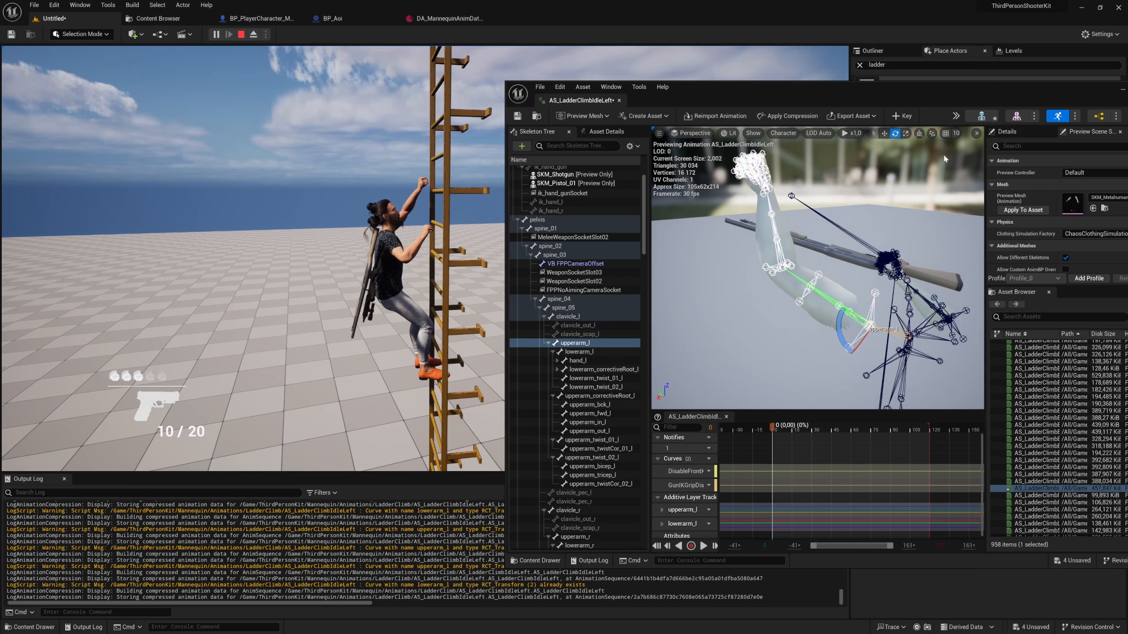
{"action": "left_click", "coordinate": [919, 133]}
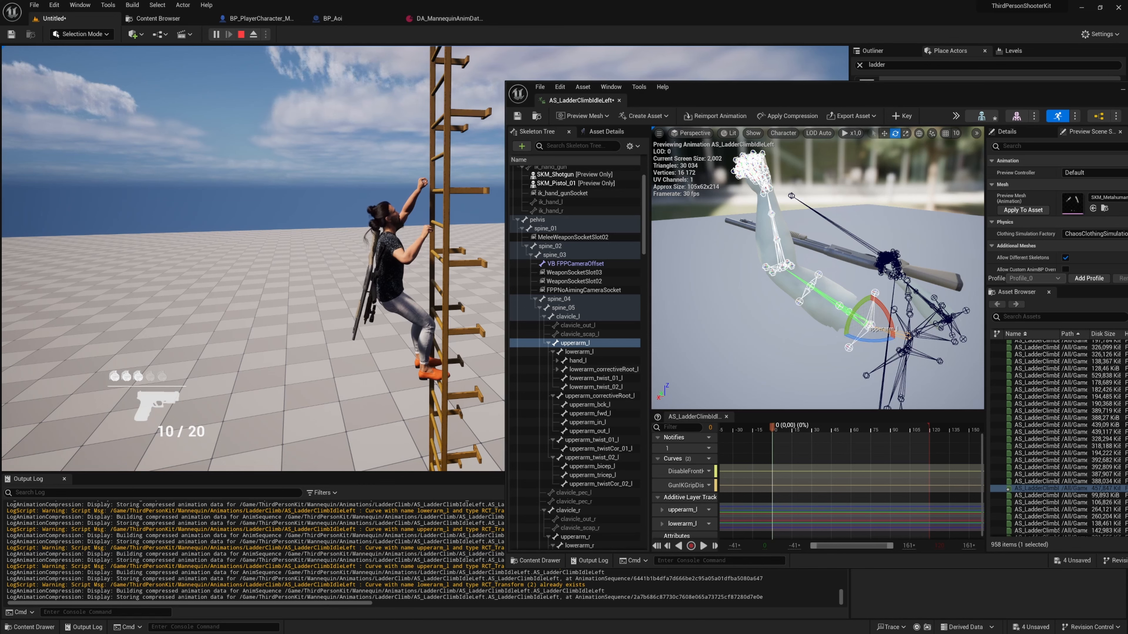
{"action": "left_click_drag", "start_coordinate": [777, 365], "coordinate": [767, 391], "text": "alt"}
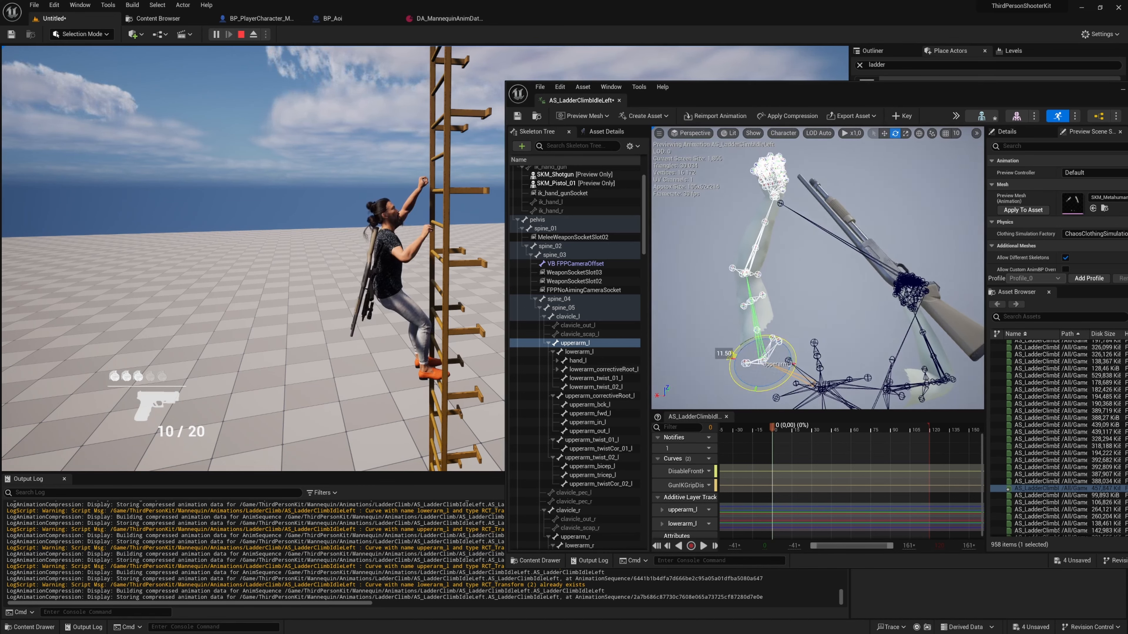
{"action": "left_click", "coordinate": [904, 116]}
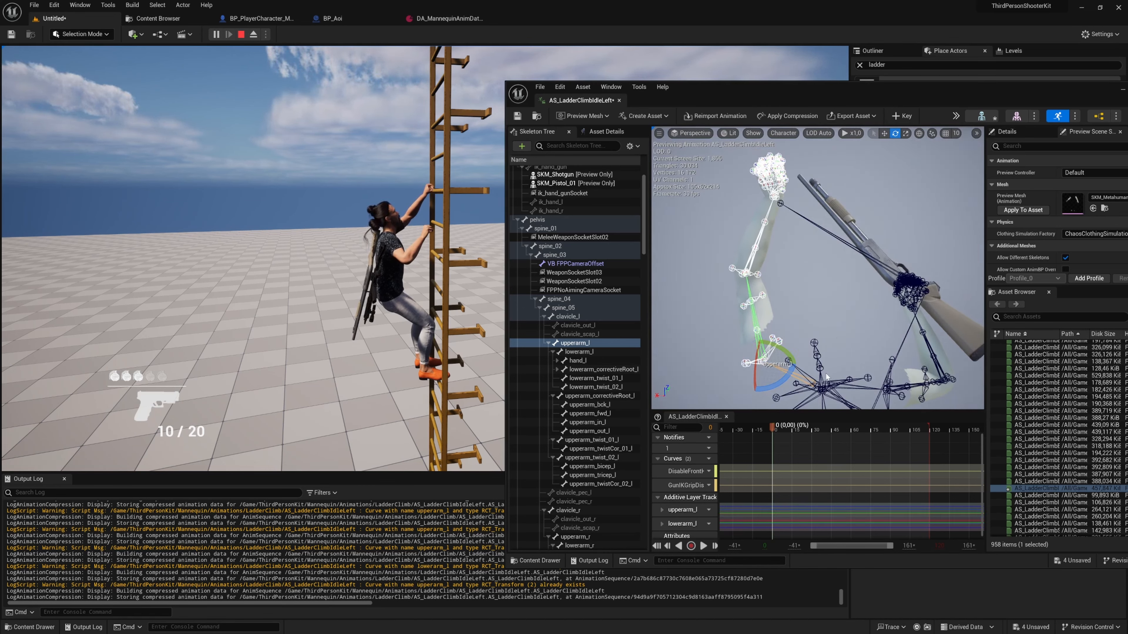
Refine the left upper arm with small rotations around two world axes until the hand meets the ladder, keying the changes.
{"action": "left_click_drag", "start_coordinate": [791, 373], "coordinate": [797, 356]}
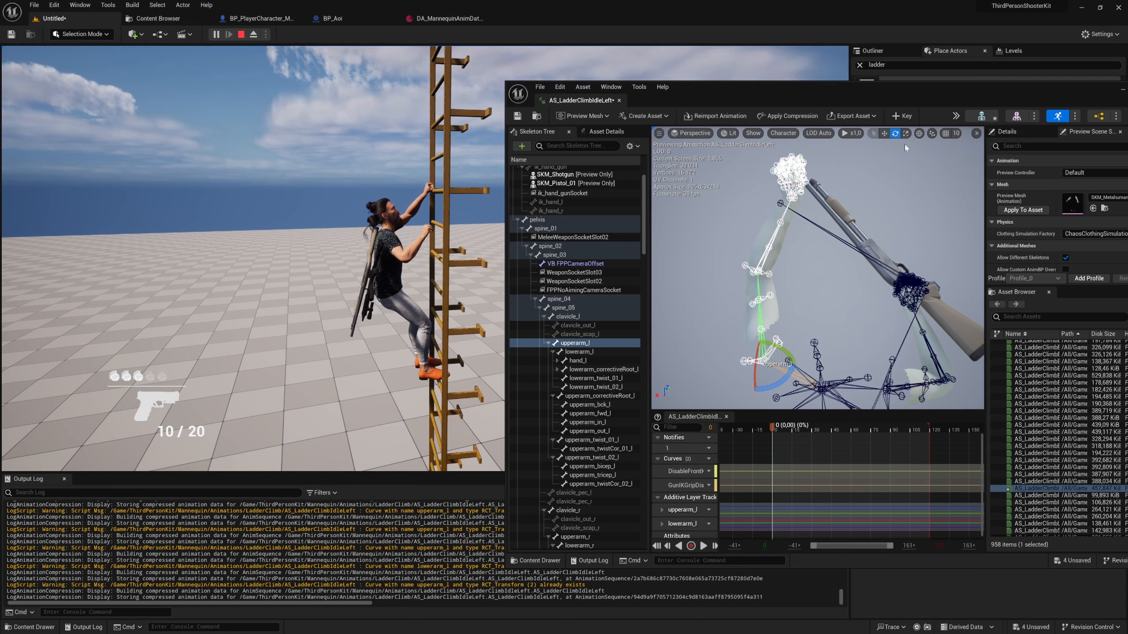
{"action": "left_click", "coordinate": [903, 116]}
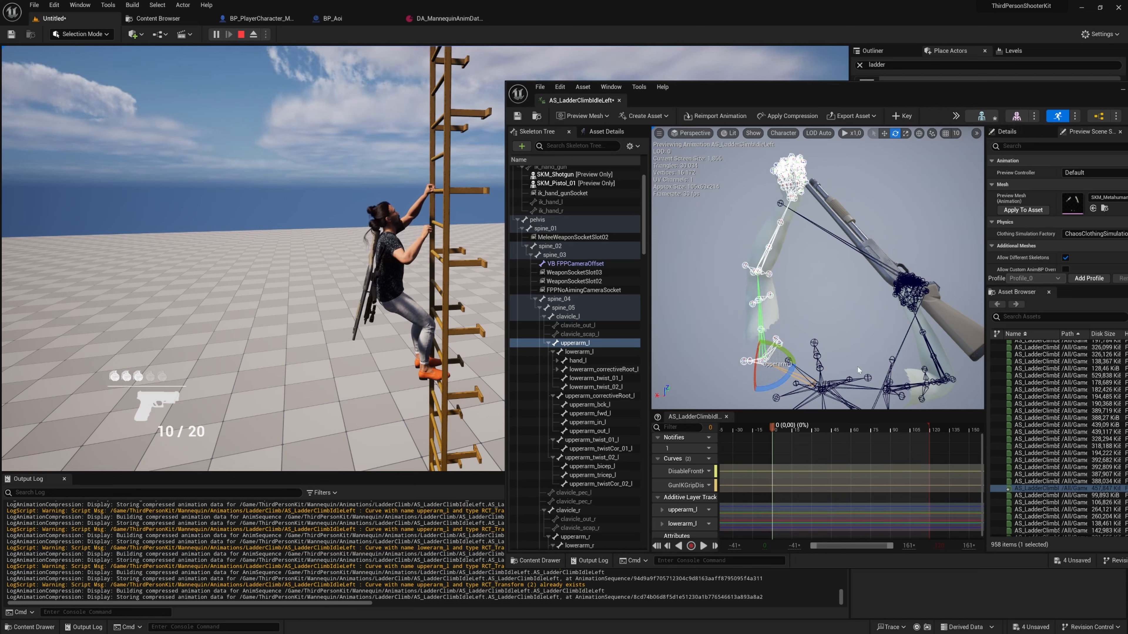
{"action": "left_click_drag", "start_coordinate": [882, 327], "coordinate": [938, 325], "text": "alt"}
{"action": "left_click", "coordinate": [903, 116]}
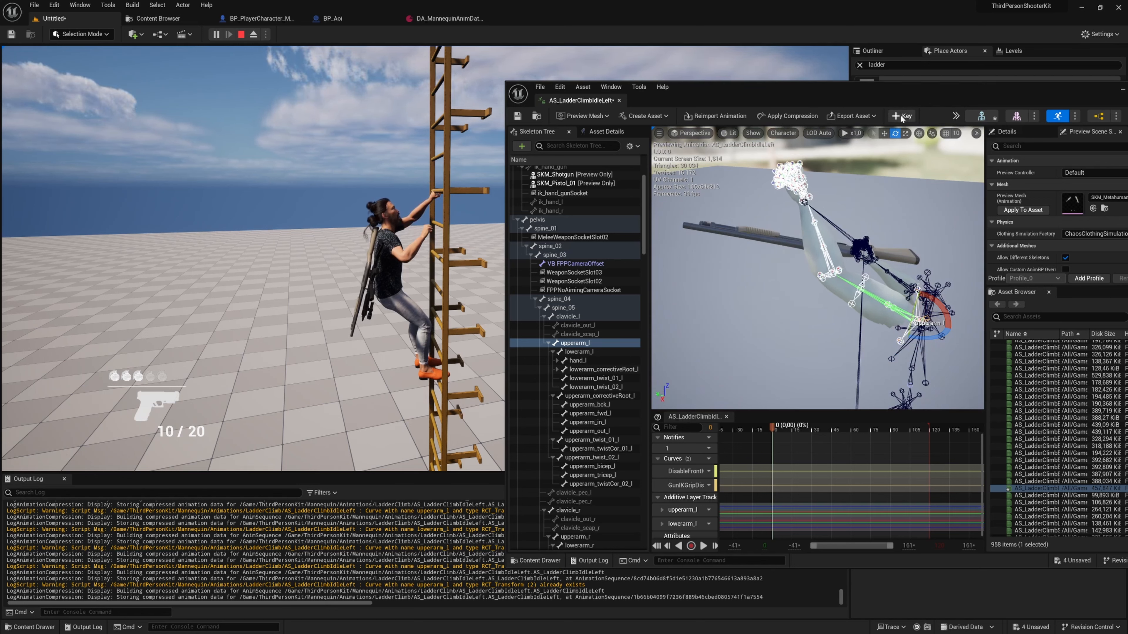
{"action": "left_click", "coordinate": [901, 116]}
{"action": "left_click_drag", "start_coordinate": [944, 306], "coordinate": [939, 318]}
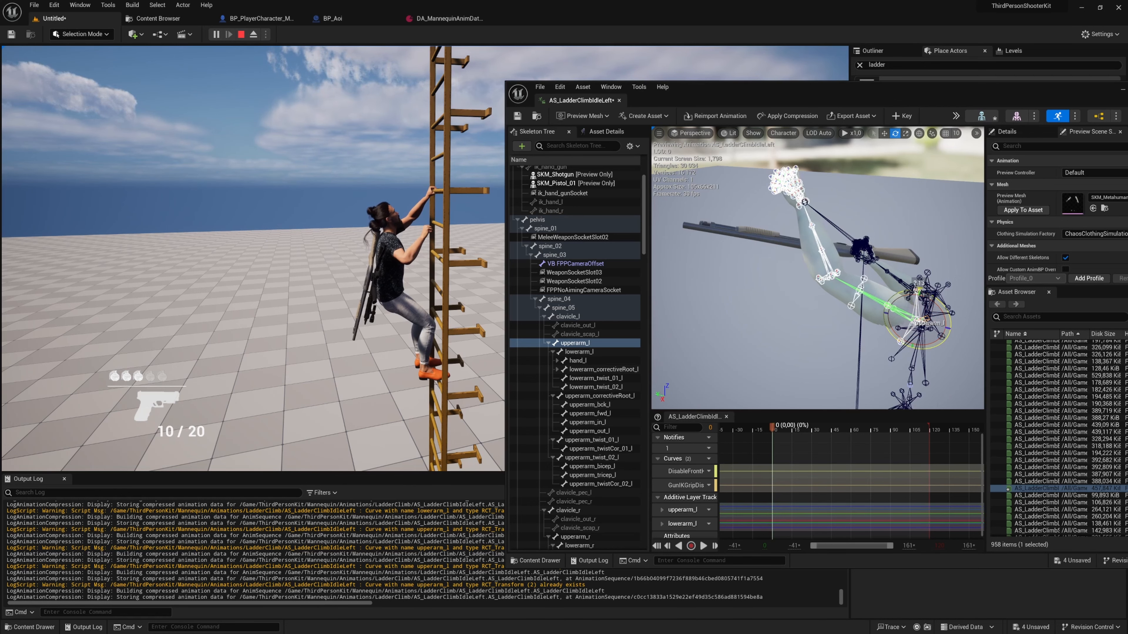
{"action": "left_click", "coordinate": [907, 116]}
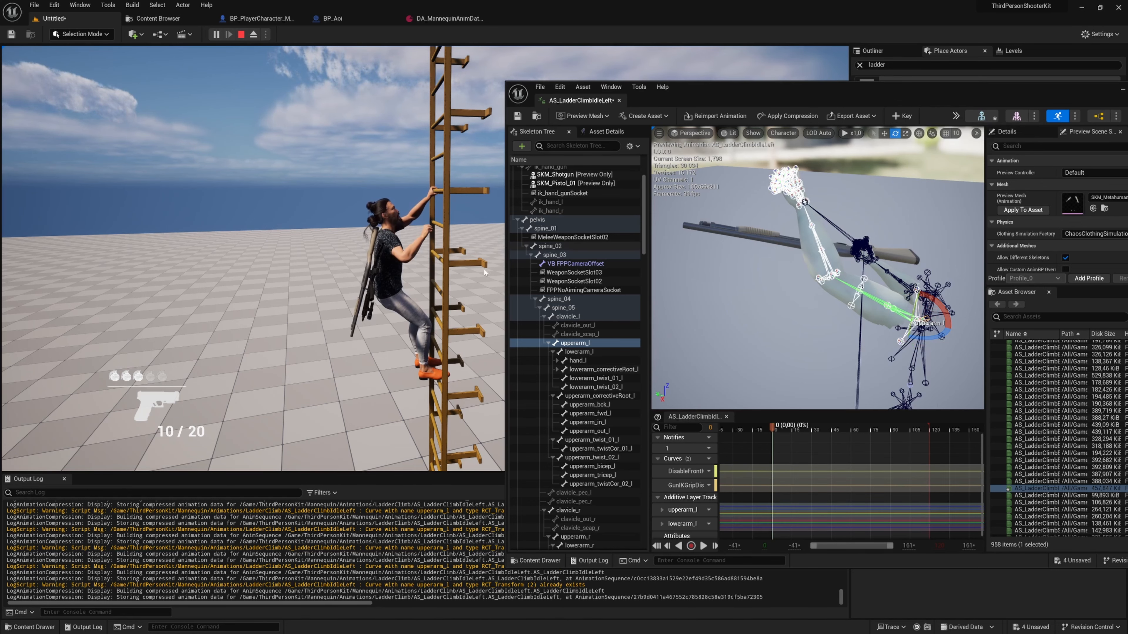
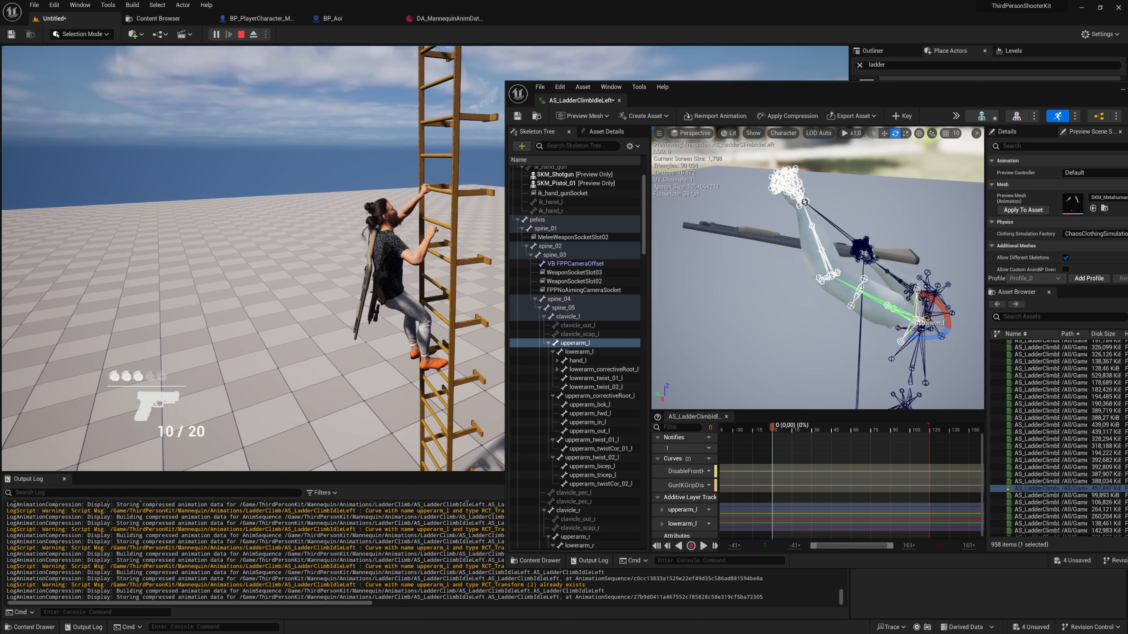
Stop the play session, save AS_LadderClimbIdleLeft, dock its editor in the main window, and return to the level with nothing selected.
{"action": "key", "text": "Escape"}
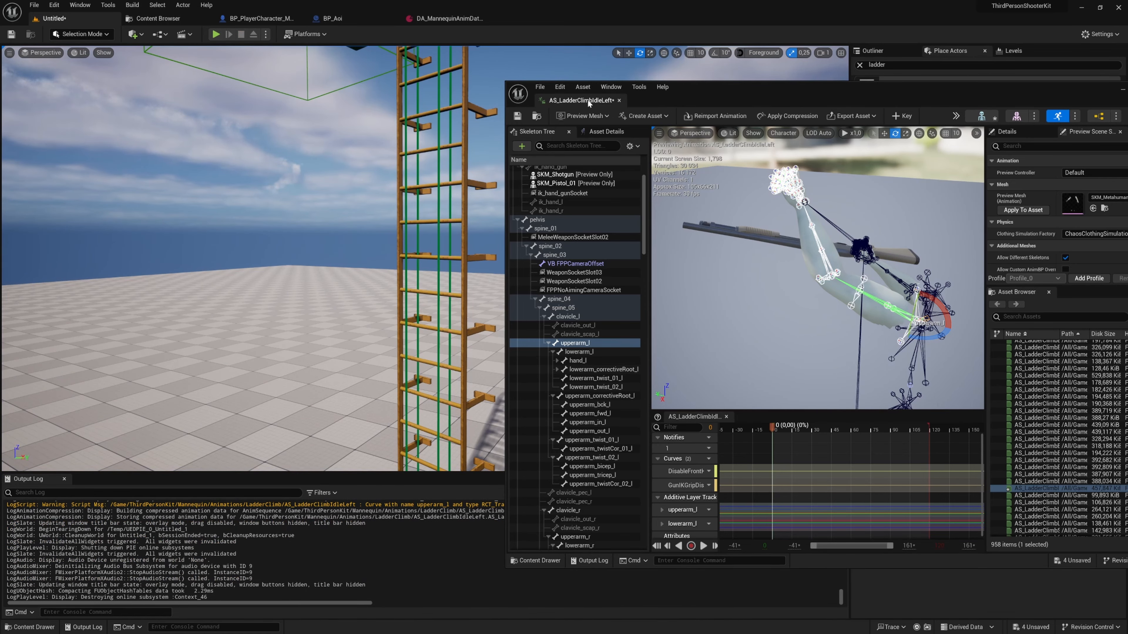
{"action": "left_click_drag", "start_coordinate": [588, 103], "coordinate": [538, 18]}
{"action": "left_click", "coordinate": [54, 18]}
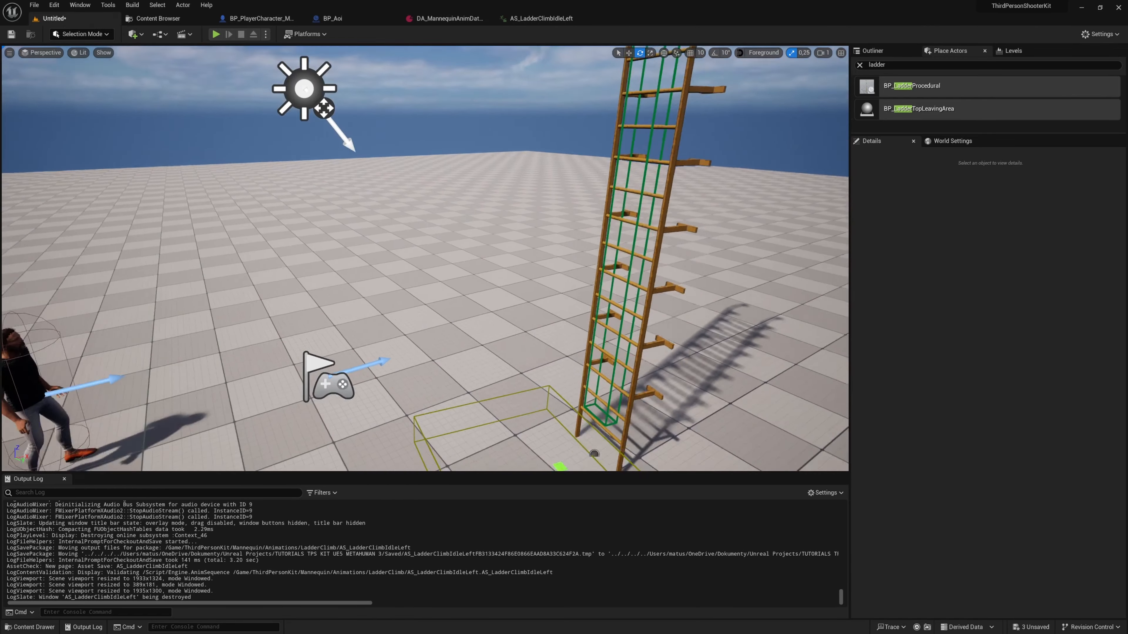
{"action": "right_click_drag", "start_coordinate": [425, 259], "coordinate": [446, 271]}
{"action": "key", "text": "Escape"}
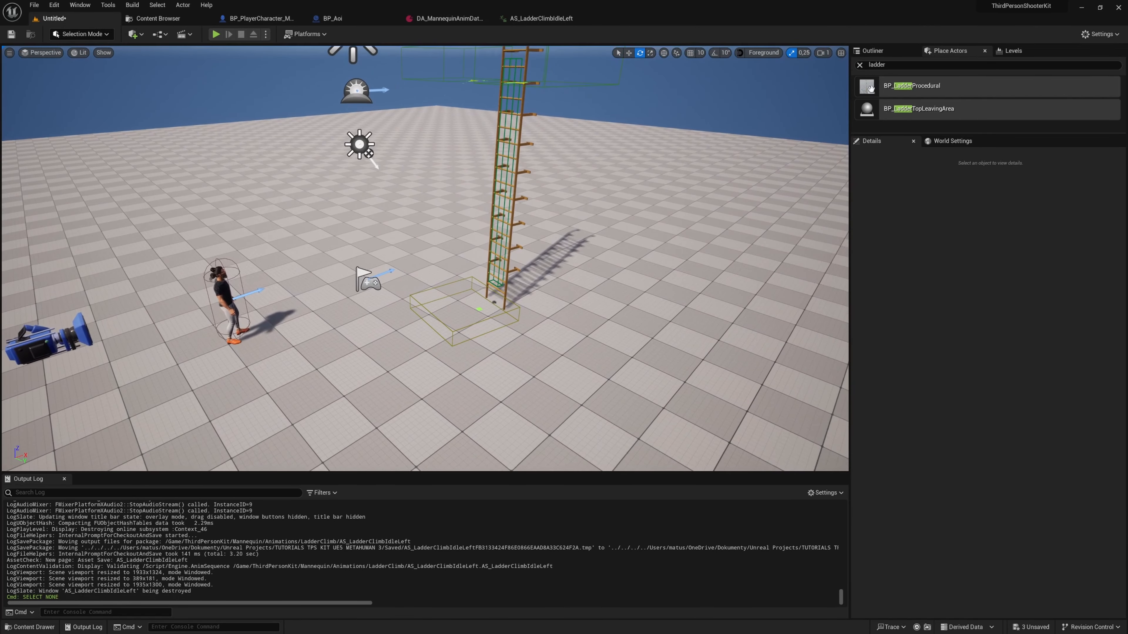
Search the placeable actors for "bu panel" and place BP_Button_Panel on the floor near the player character.
{"action": "left_click", "coordinate": [897, 65]}
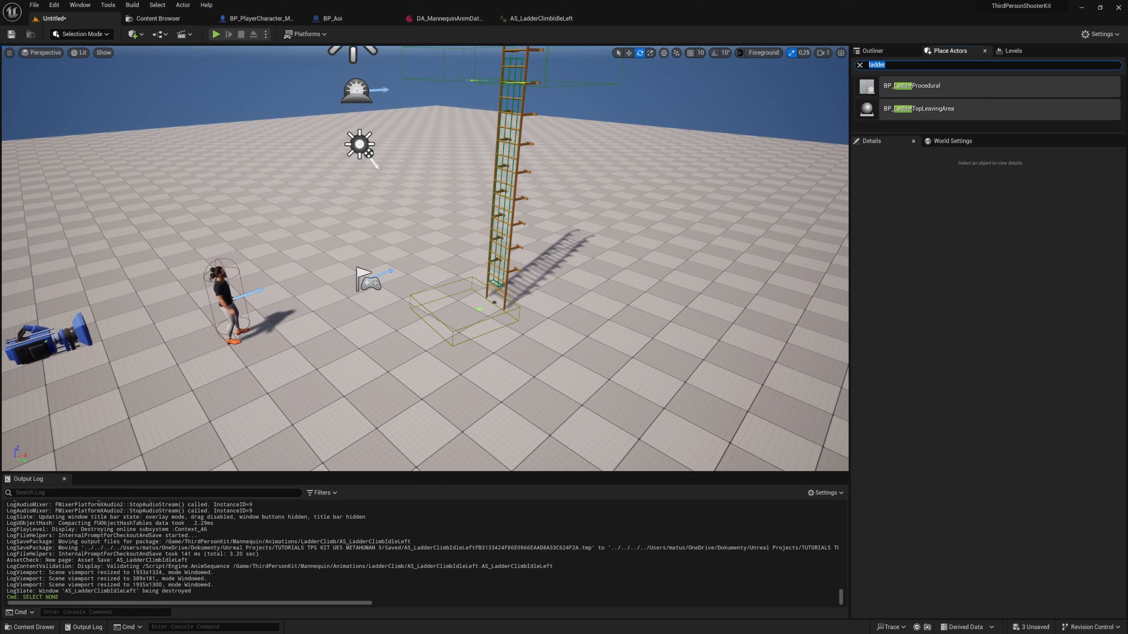
{"action": "type", "text": "bu "}
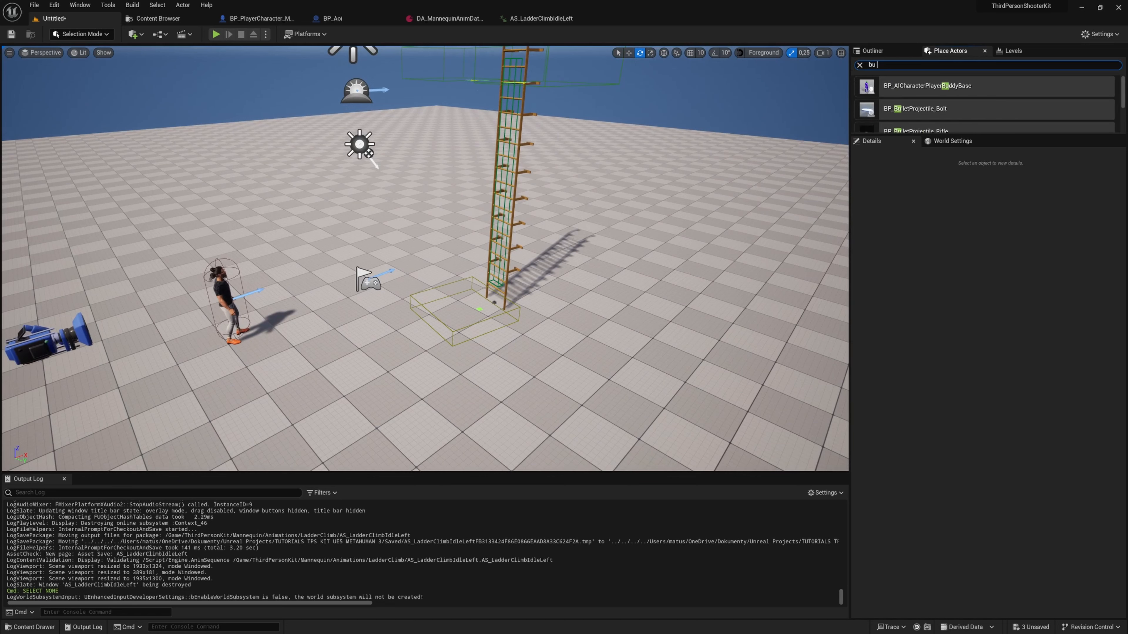
{"action": "type", "text": "panel"}
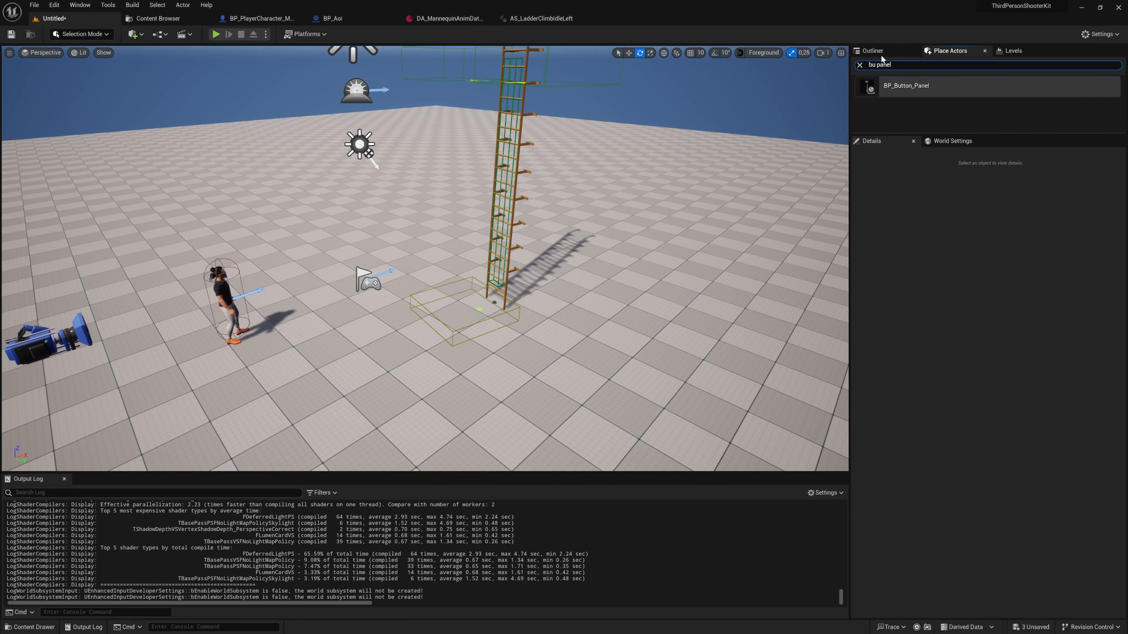
{"action": "left_click_drag", "start_coordinate": [903, 95], "coordinate": [255, 269]}
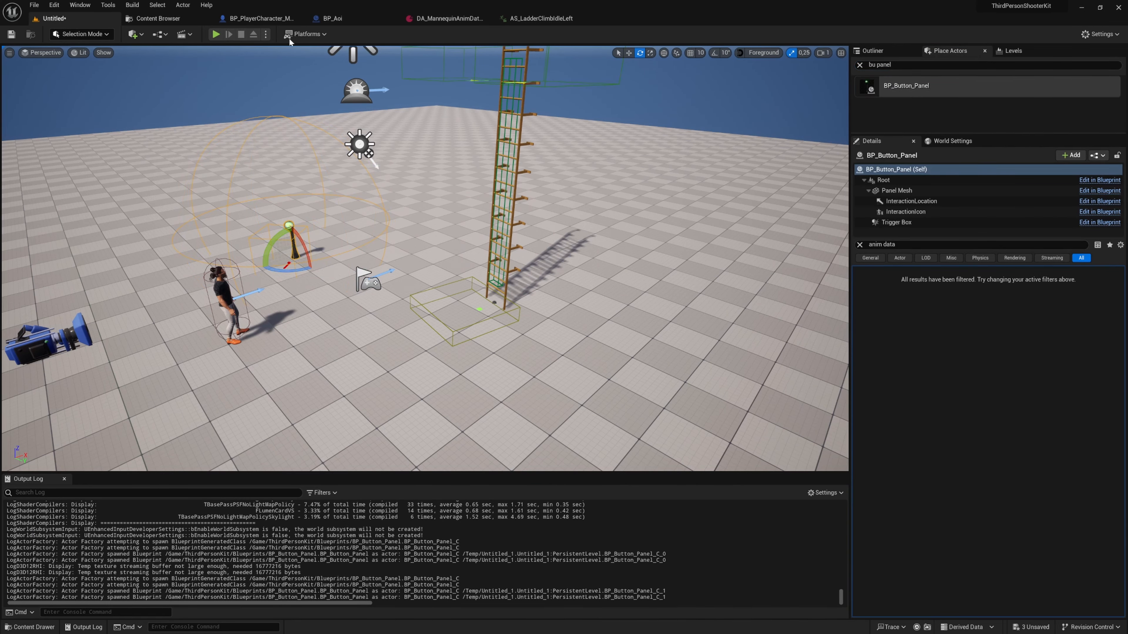
Play the level, walk to the button panel, trigger its interaction repeatedly to check the hand pose, and stop playing.
{"action": "left_click", "coordinate": [216, 34]}
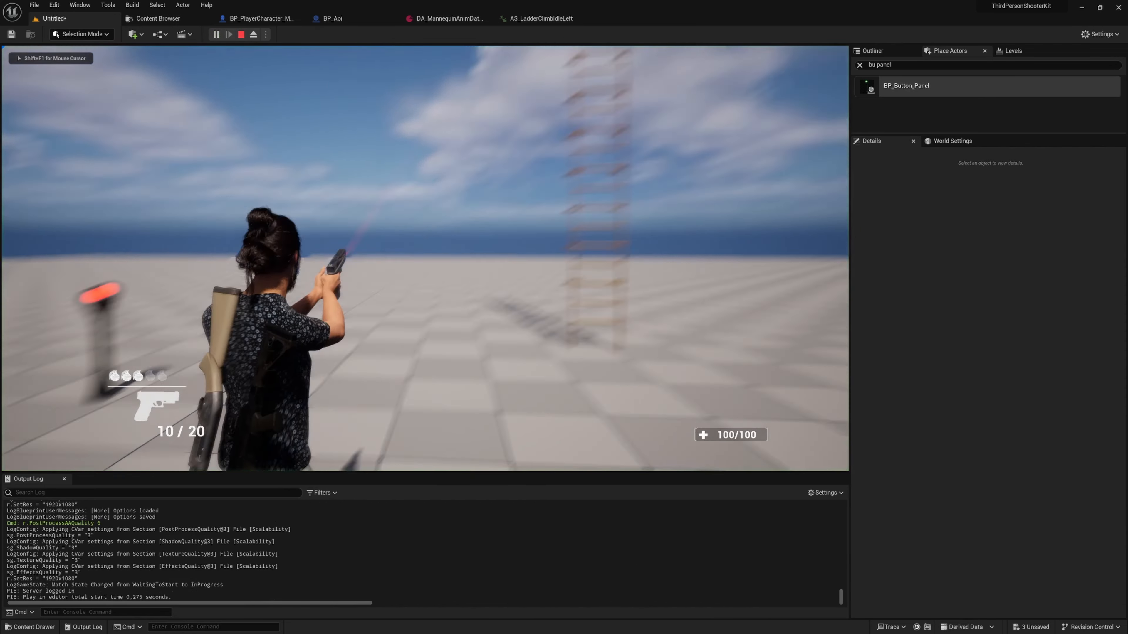
{"action": "key", "text": "w"}
{"action": "key", "text": "f"}
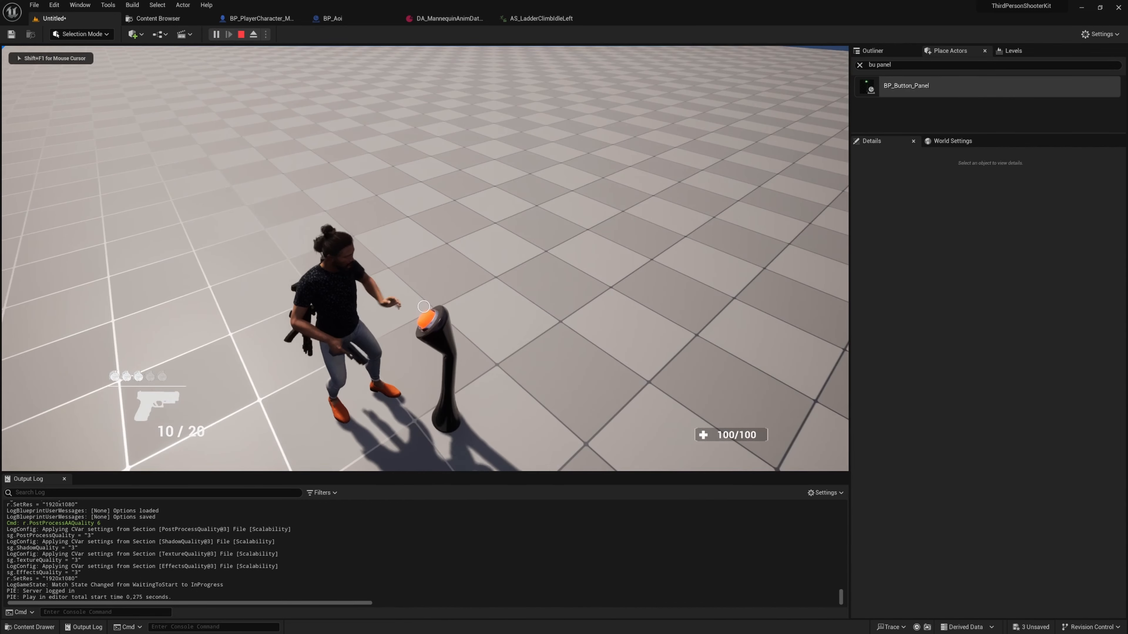
{"action": "key", "text": "f"}
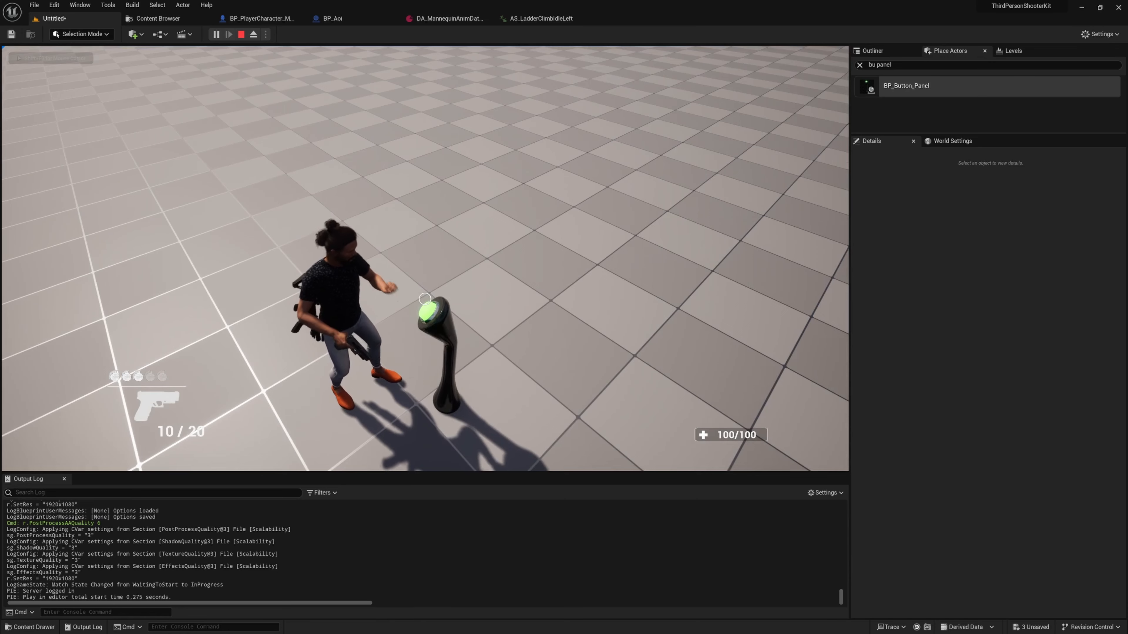
{"action": "key", "text": "f"}
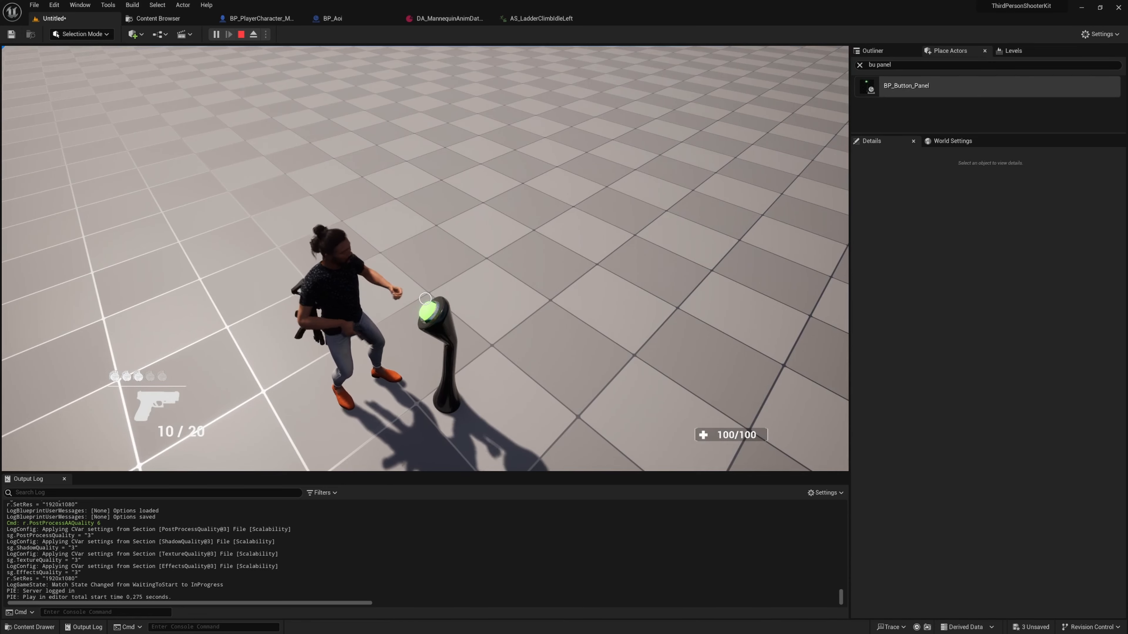
{"action": "key", "text": "Escape"}
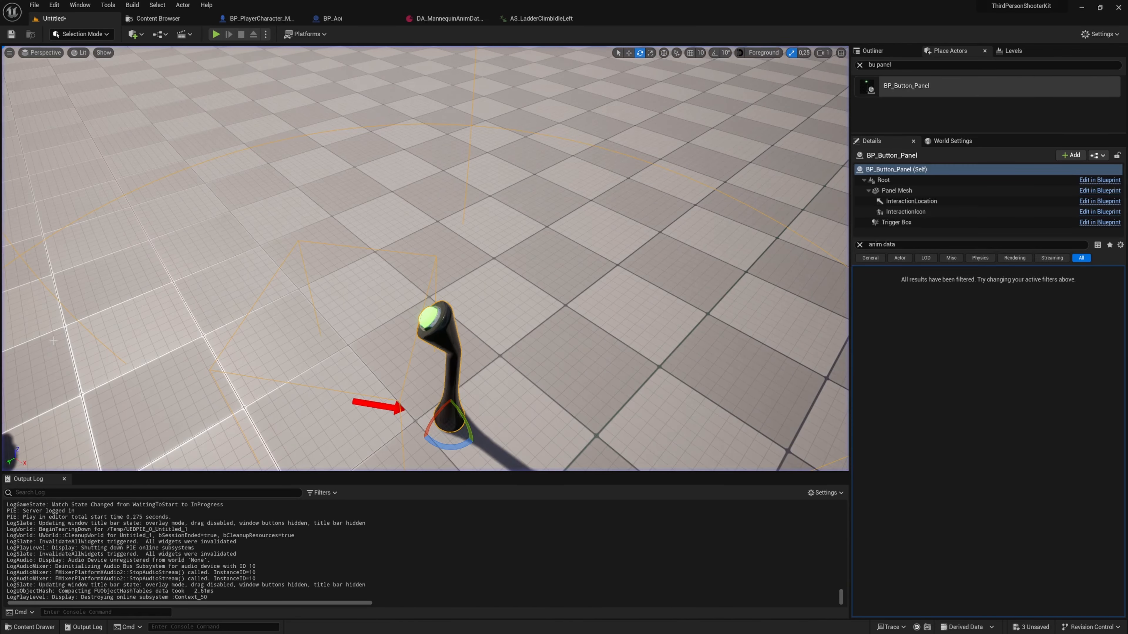
Move the button panel's InteractionLocation component closer to the panel along its local forward axis.
{"action": "right_click_drag", "start_coordinate": [291, 318], "coordinate": [334, 384]}
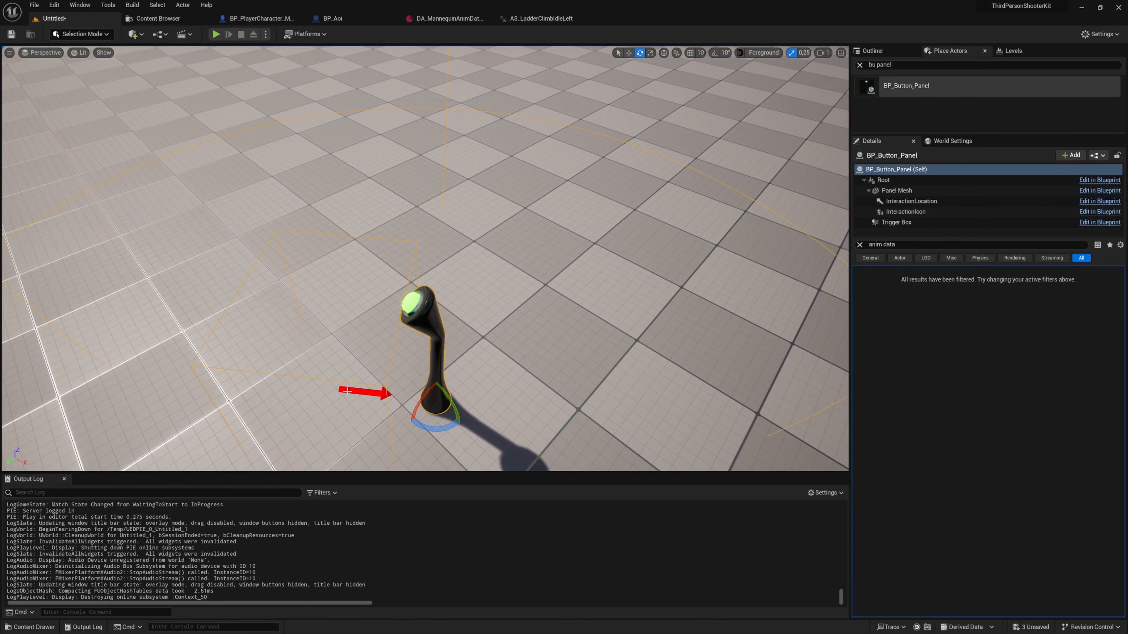
{"action": "left_click", "coordinate": [914, 201]}
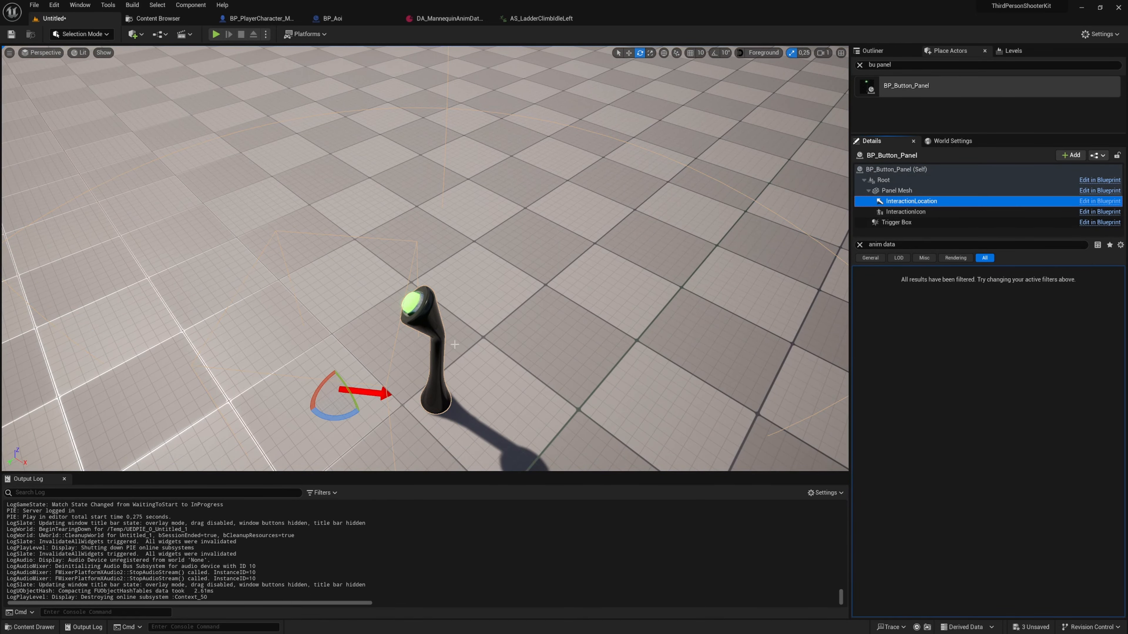
{"action": "key", "text": "w"}
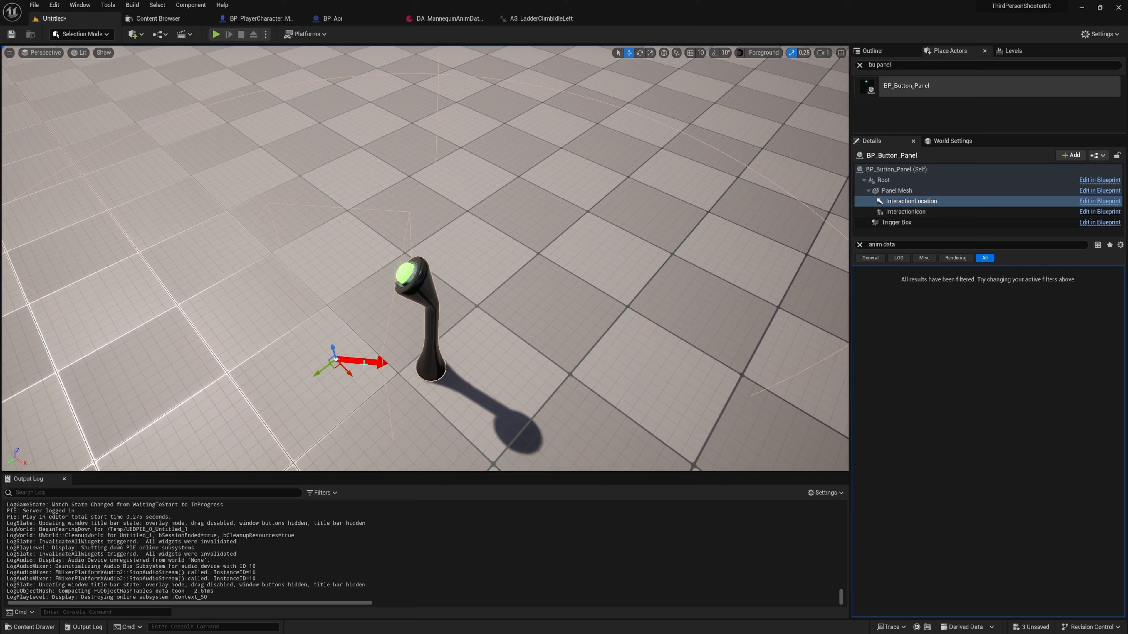
{"action": "left_click", "coordinate": [664, 52]}
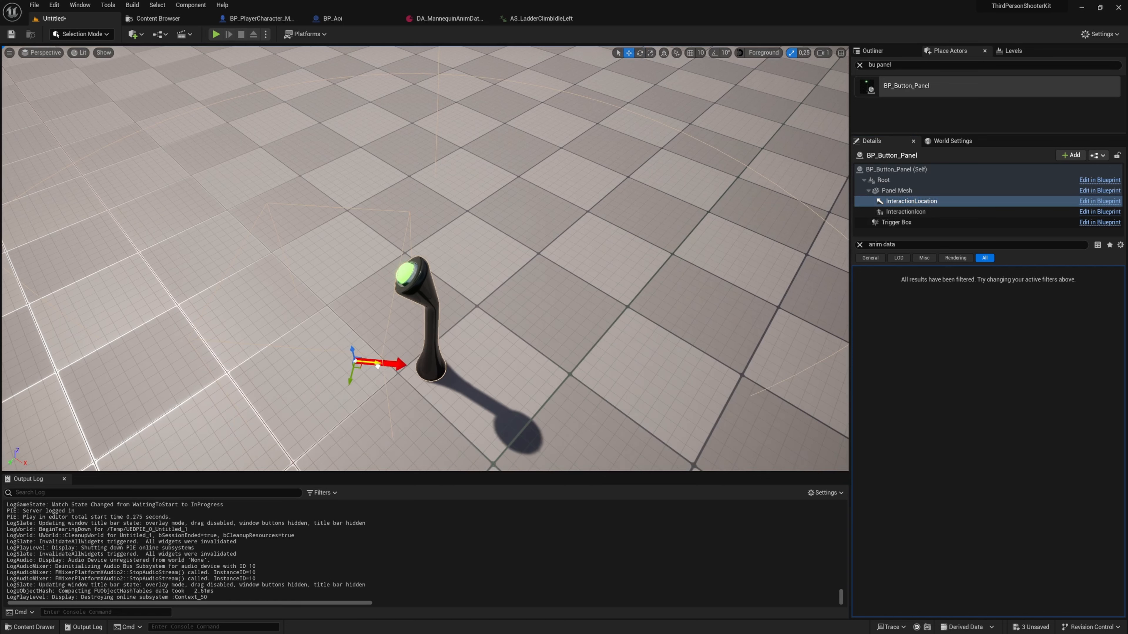
Play the level, walk up to the button panel, check the character's hand pose during the interaction, and stop playing.
{"action": "left_click", "coordinate": [215, 34]}
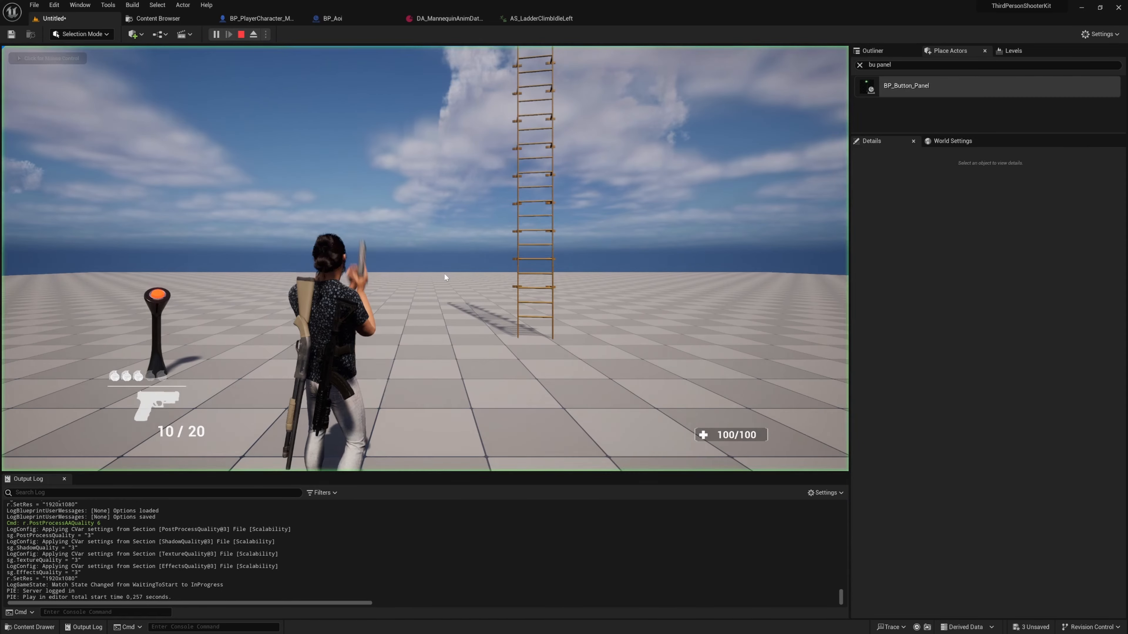
{"action": "key", "text": "w"}
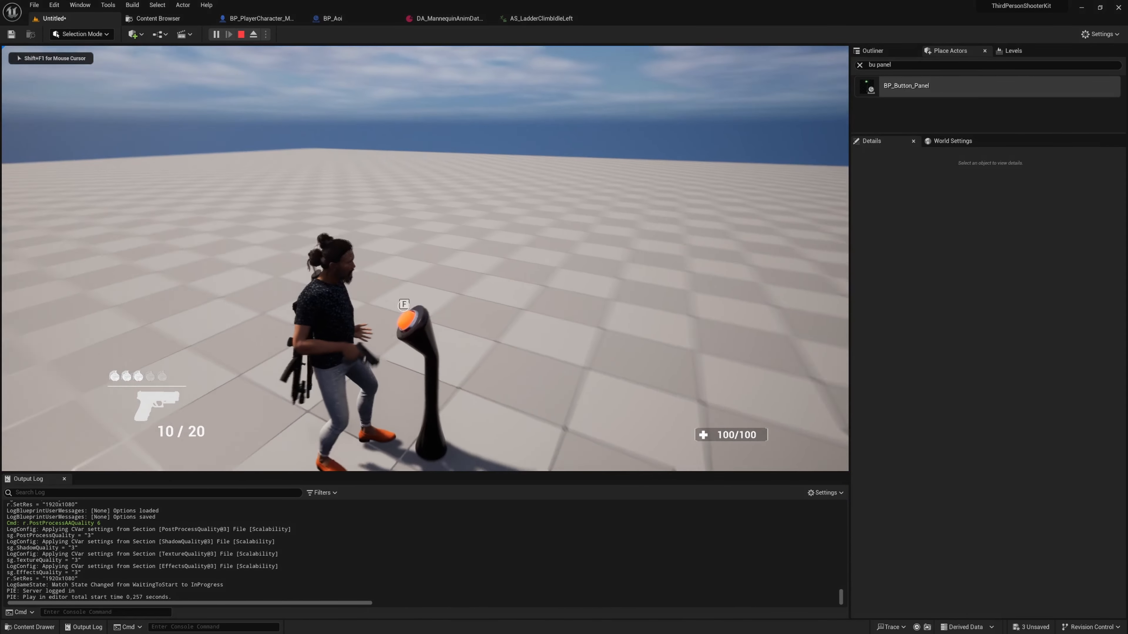
{"action": "key", "text": "Escape"}
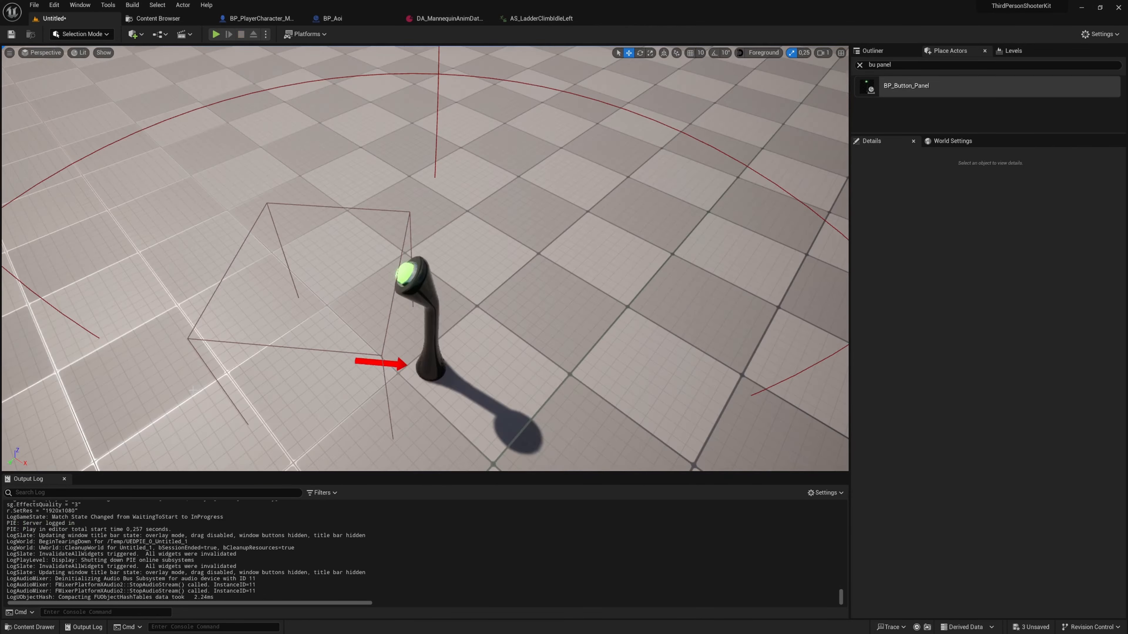
Shift the button panel's InteractionLocation slightly back and sideways, play the level to retest the interaction repeatedly, and stop playing.
{"action": "left_click", "coordinate": [926, 200]}
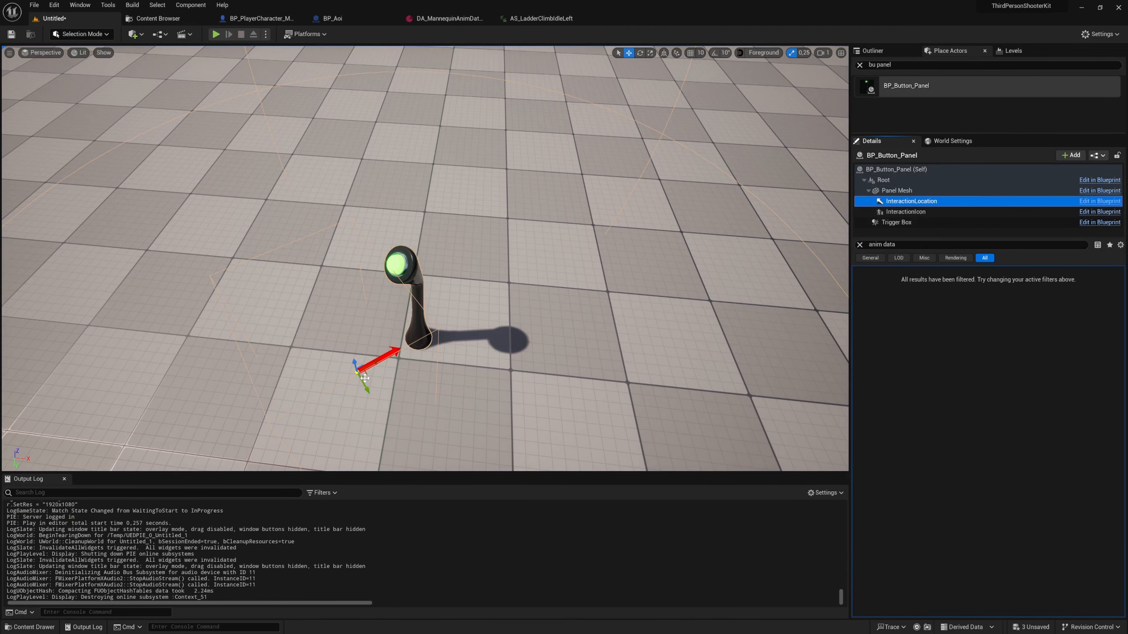
{"action": "left_click_drag", "start_coordinate": [366, 376], "coordinate": [361, 381]}
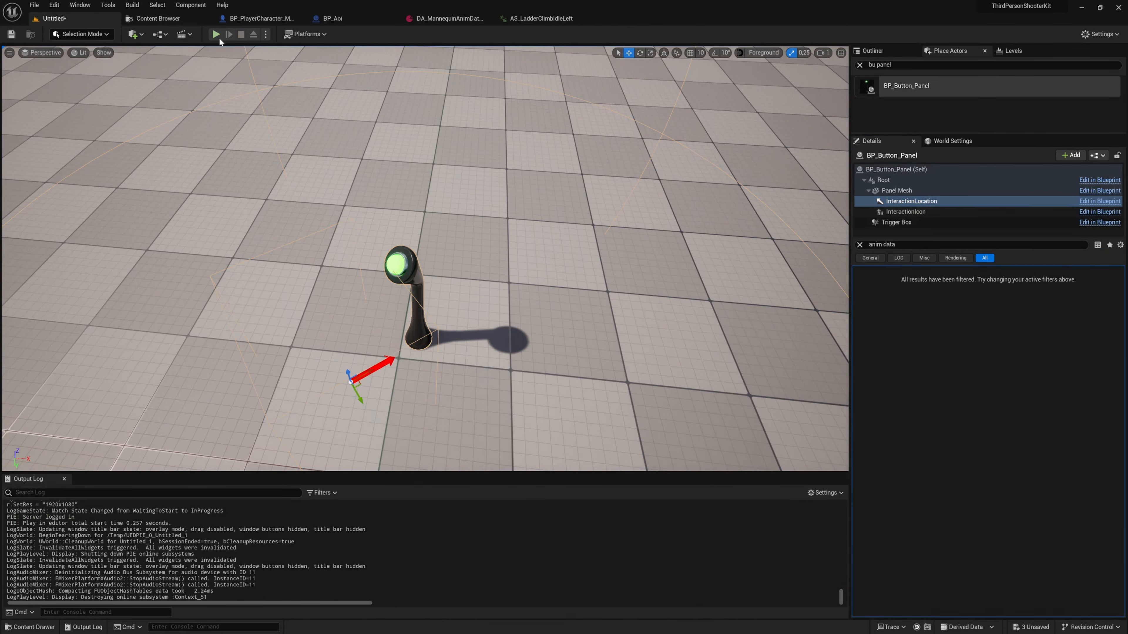
{"action": "left_click", "coordinate": [216, 35]}
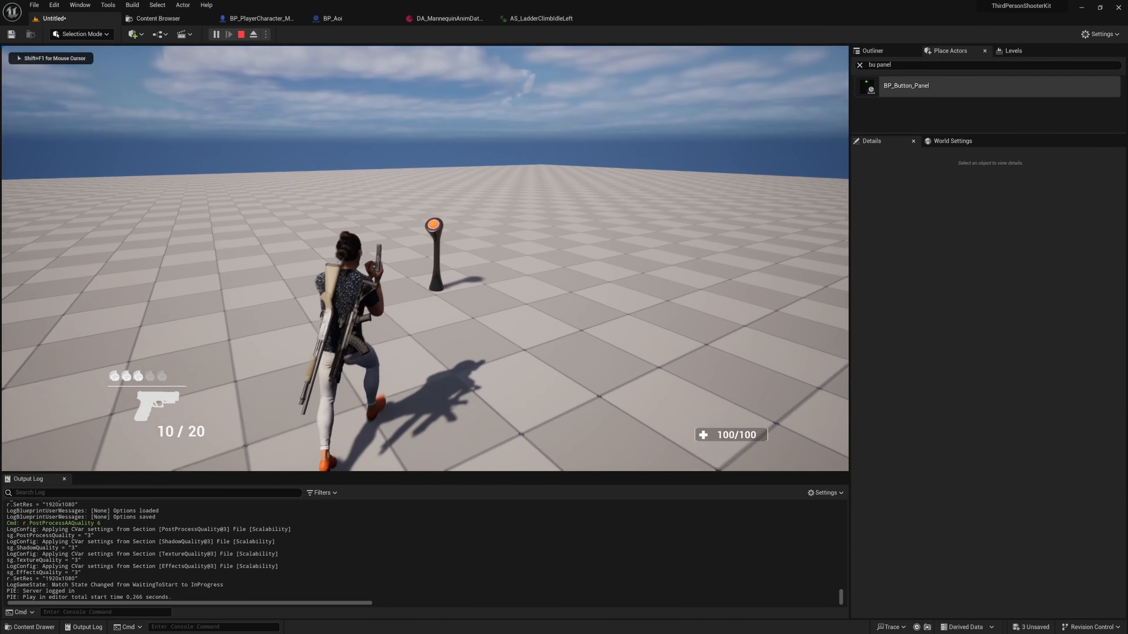
{"action": "key", "text": "w"}
{"action": "key", "text": "f"}
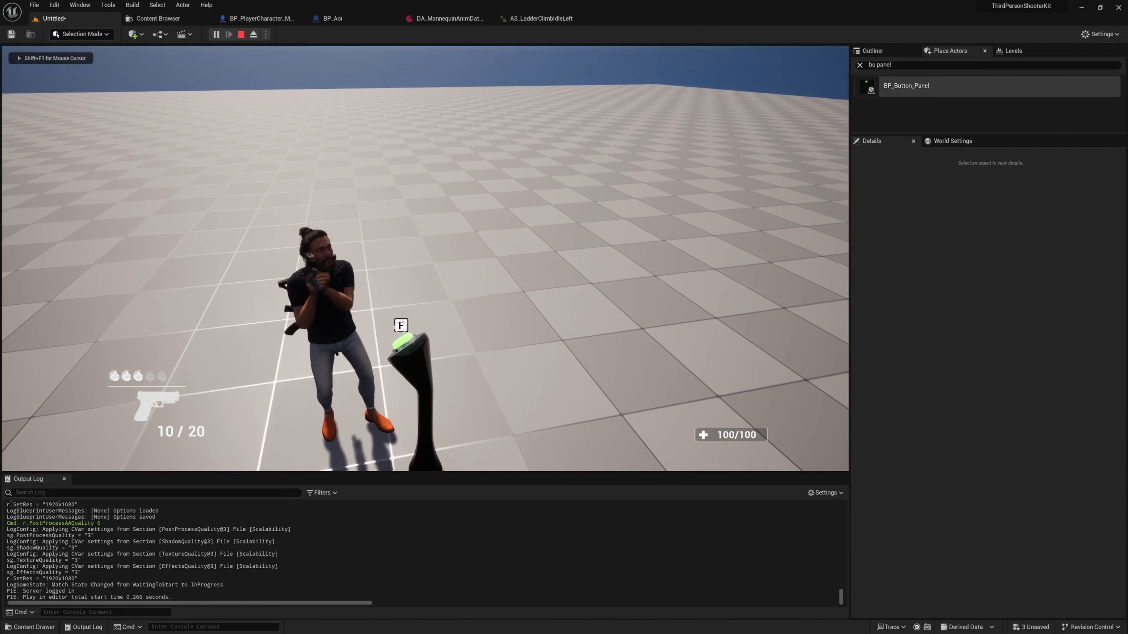
{"action": "key", "text": "f"}
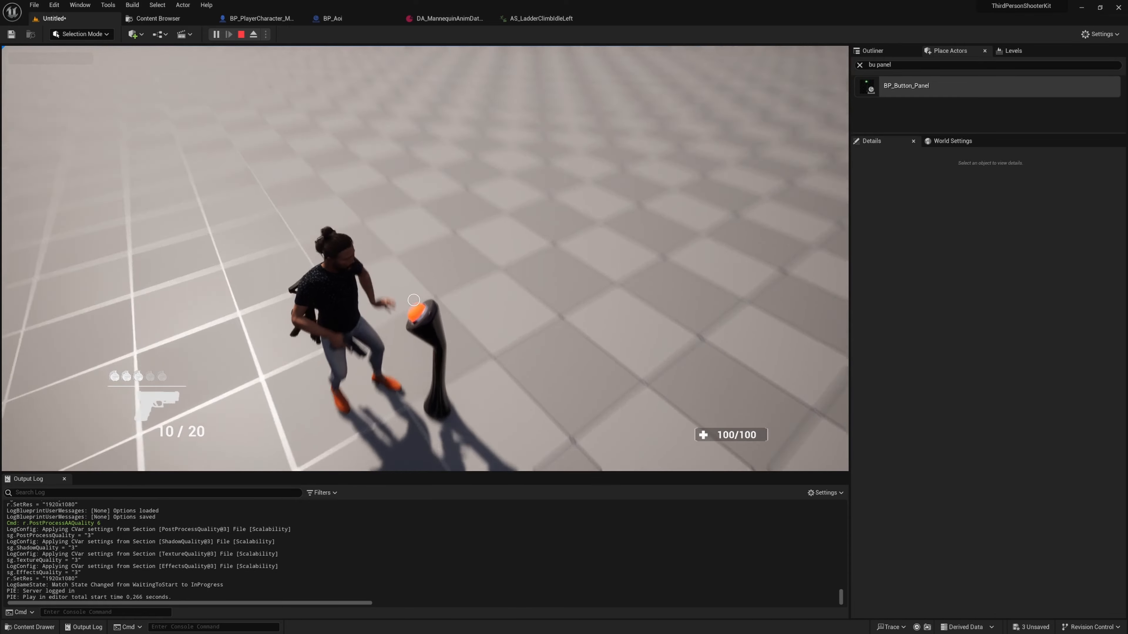
{"action": "key", "text": "f"}
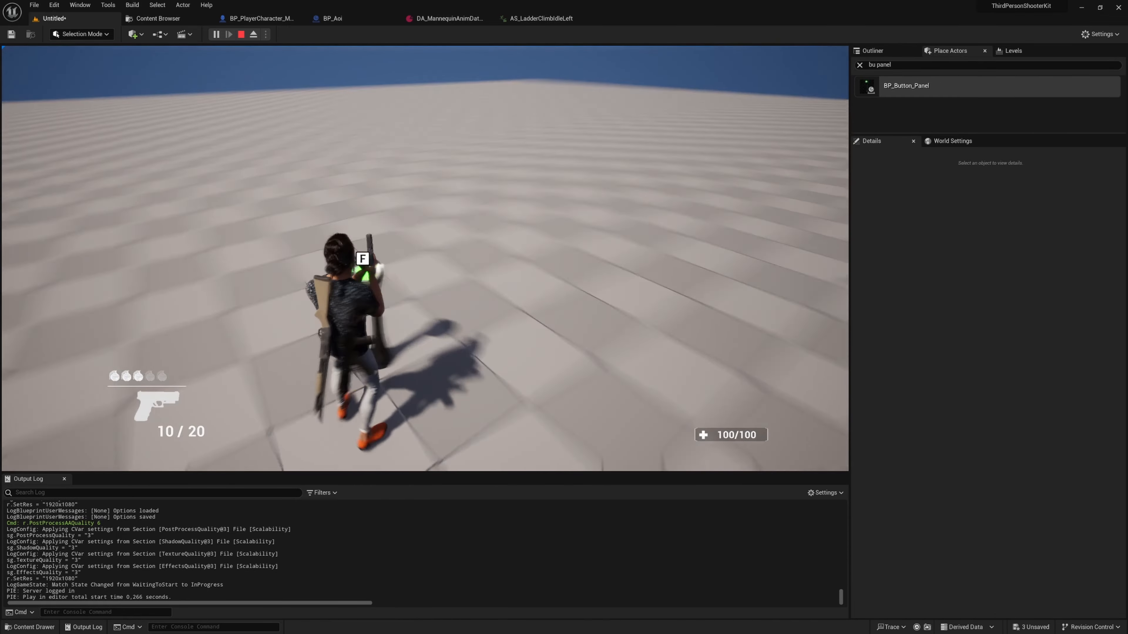
{"action": "key", "text": "Escape"}
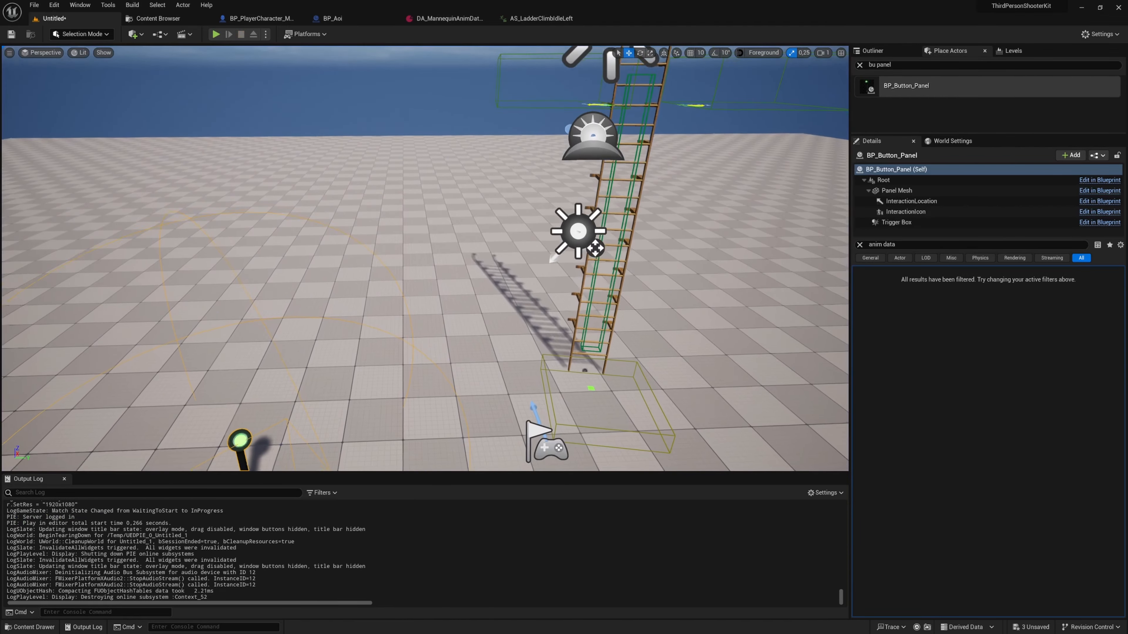
Enlarge the Outliner and component list areas, clear the placeable actors search, and show the Shapes category.
{"action": "right_click_drag", "start_coordinate": [488, 258], "coordinate": [559, 275]}
{"action": "left_click", "coordinate": [892, 53]}
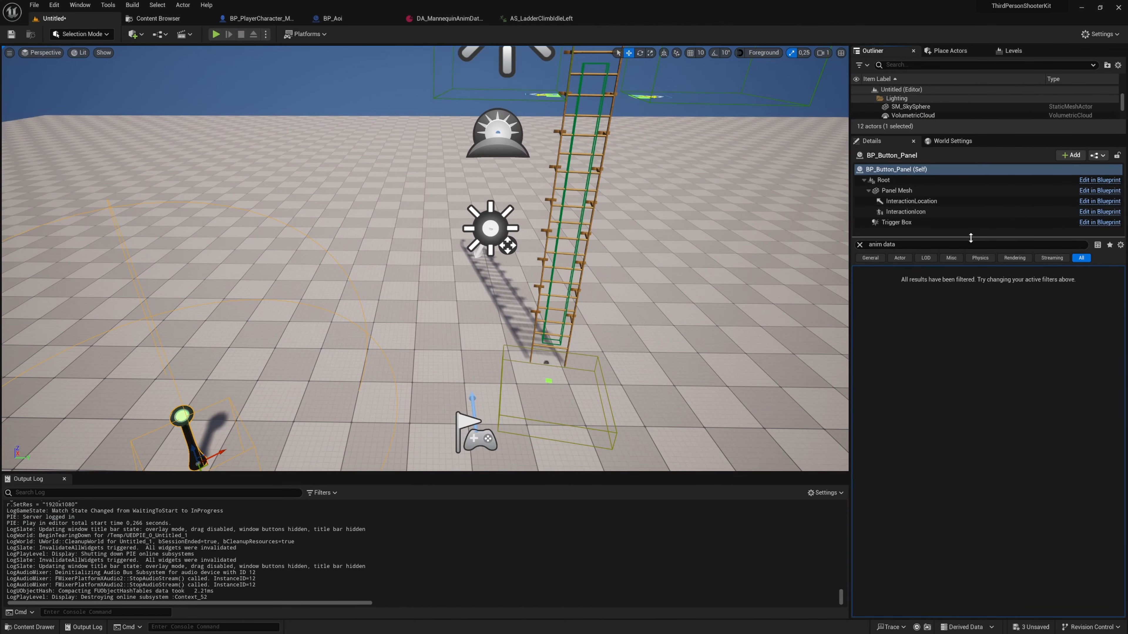
{"action": "left_click_drag", "start_coordinate": [970, 238], "coordinate": [971, 327]}
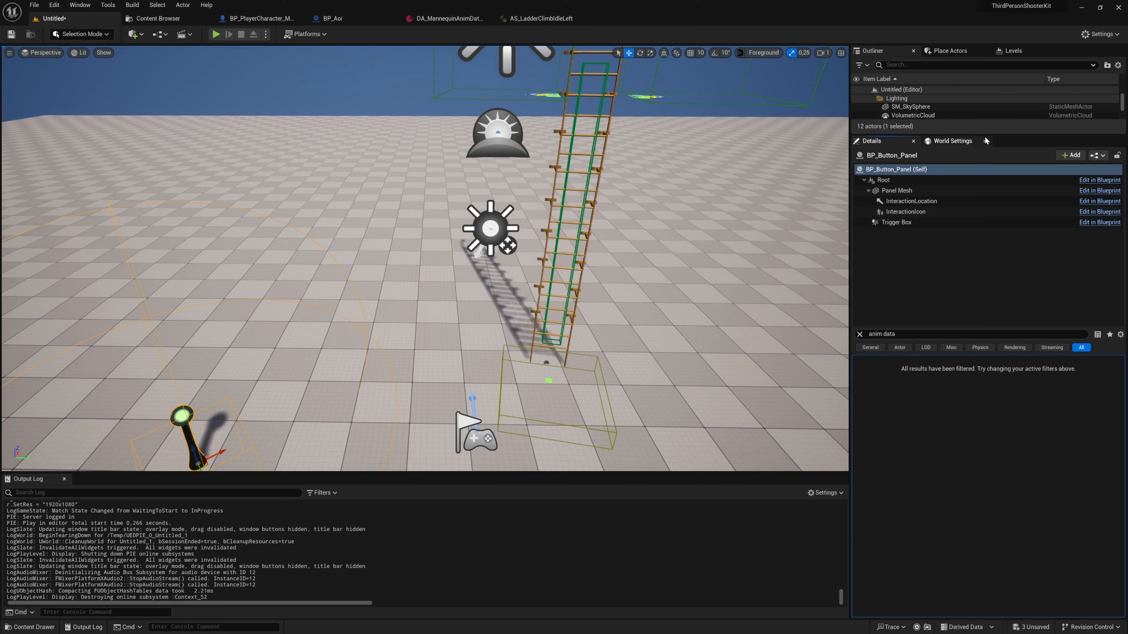
{"action": "left_click_drag", "start_coordinate": [985, 136], "coordinate": [985, 246]}
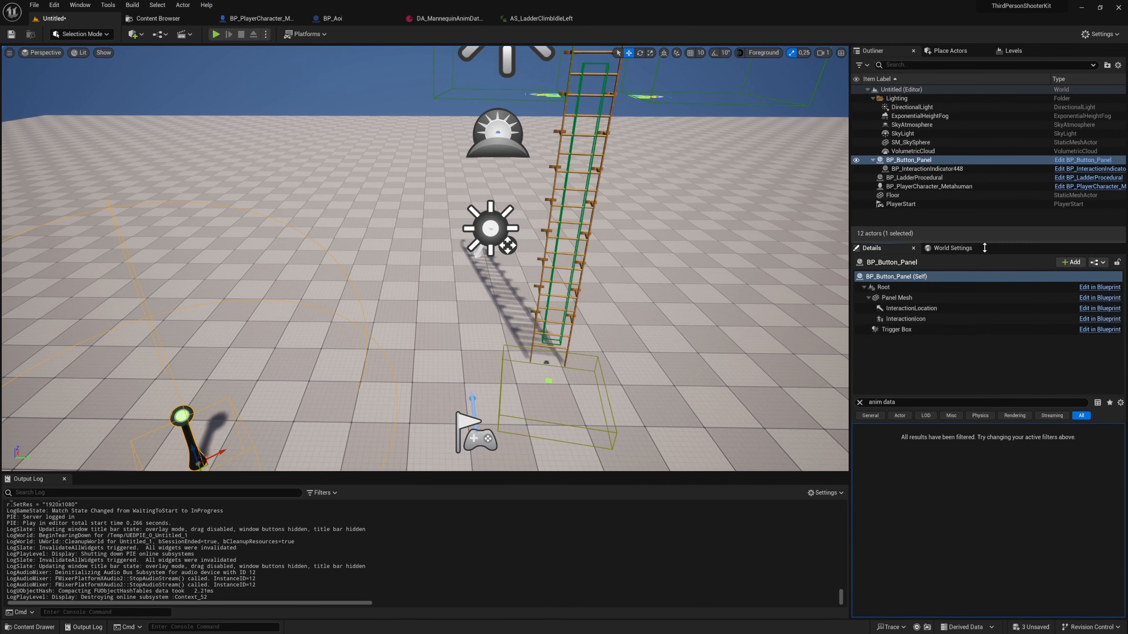
{"action": "left_click", "coordinate": [950, 53]}
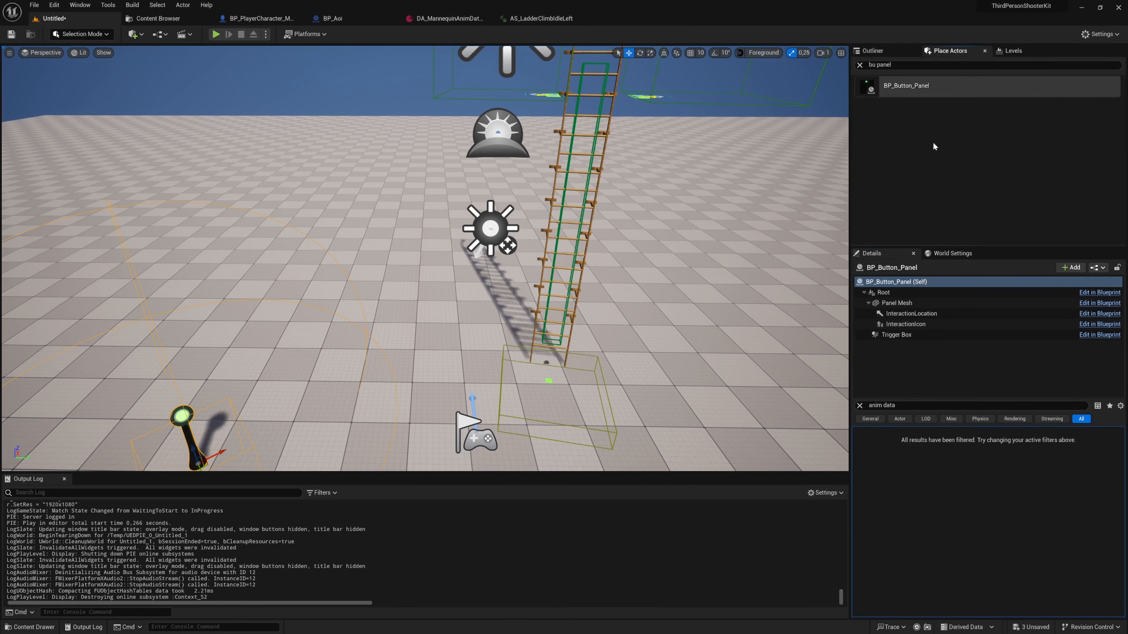
{"action": "left_click", "coordinate": [860, 66]}
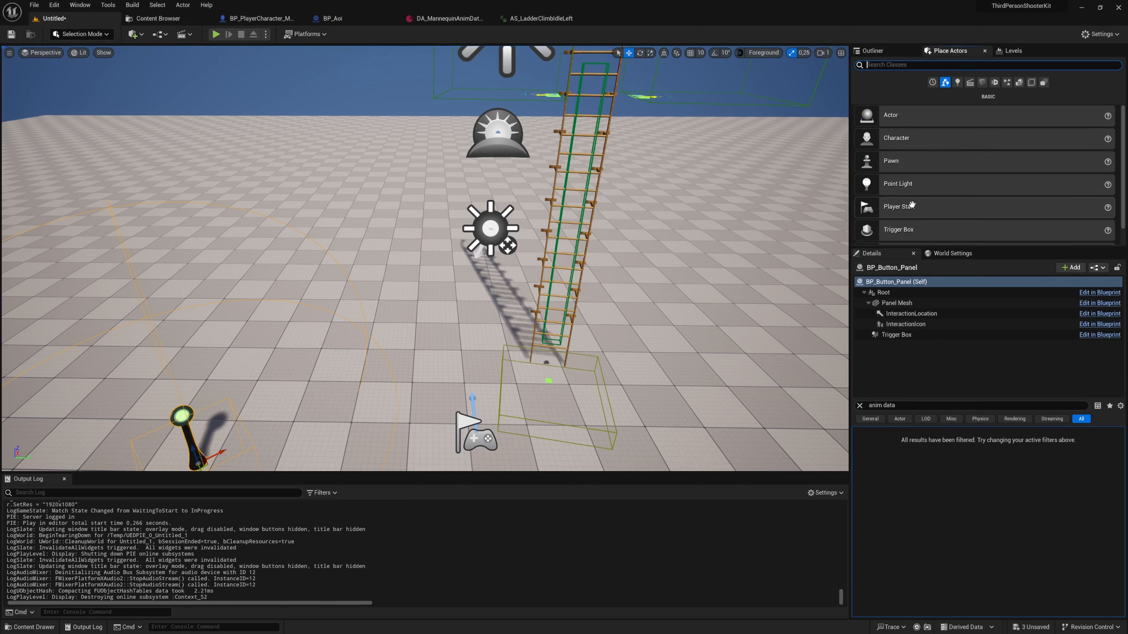
{"action": "left_click", "coordinate": [983, 83]}
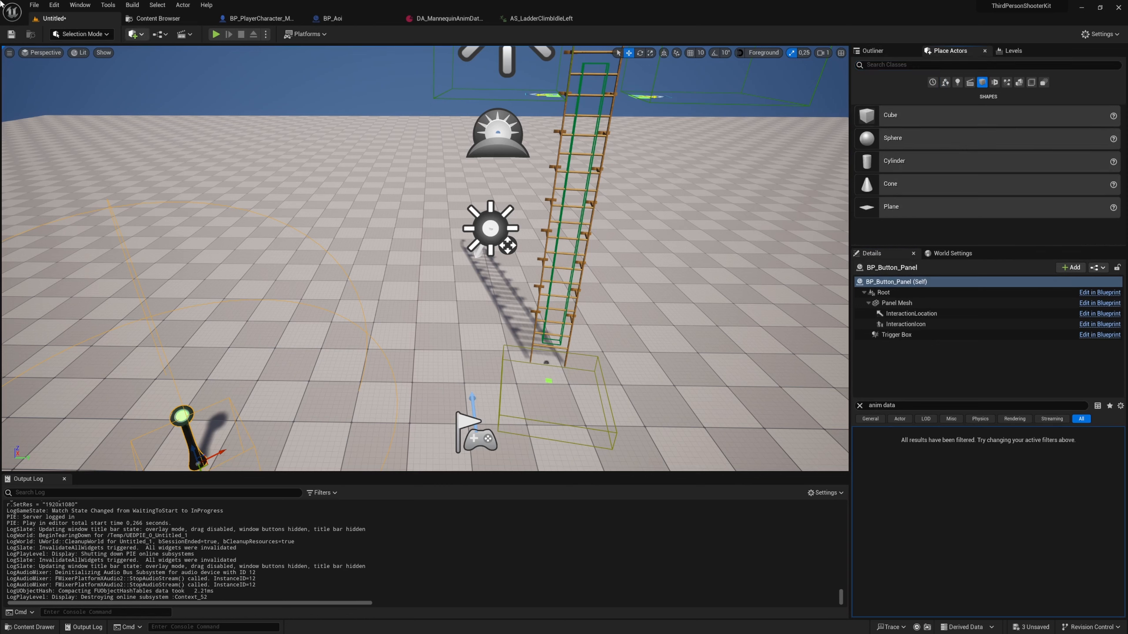
Bring up the Open Level dialog and switch its asset browser to the column view.
{"action": "left_click", "coordinate": [35, 6]}
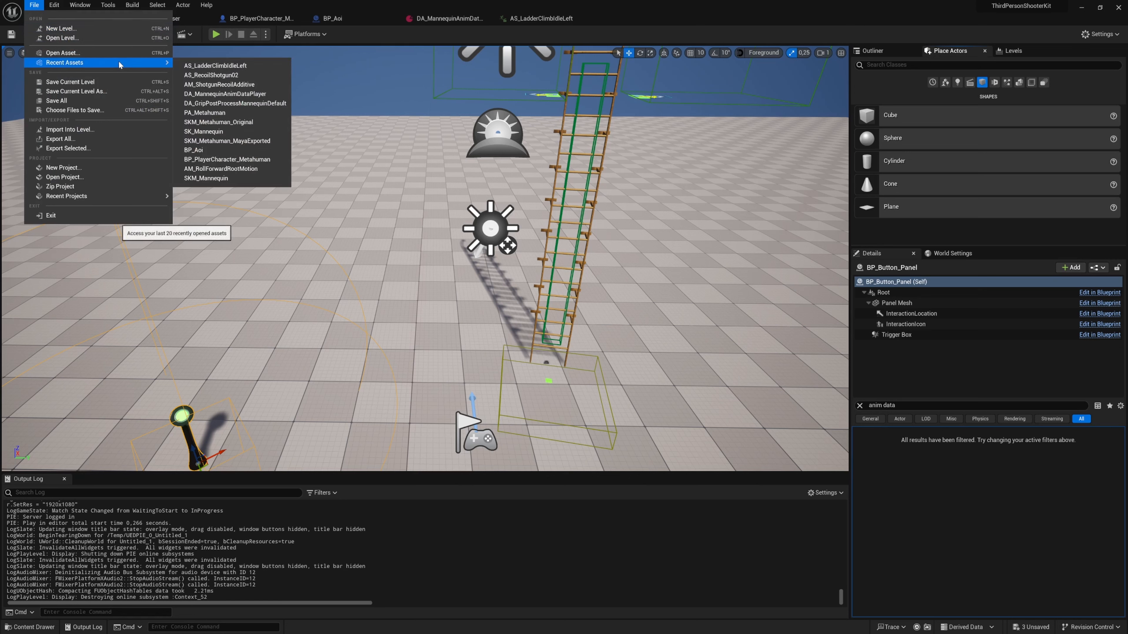
{"action": "mouse_move", "coordinate": [111, 67]}
{"action": "left_click", "coordinate": [62, 38]}
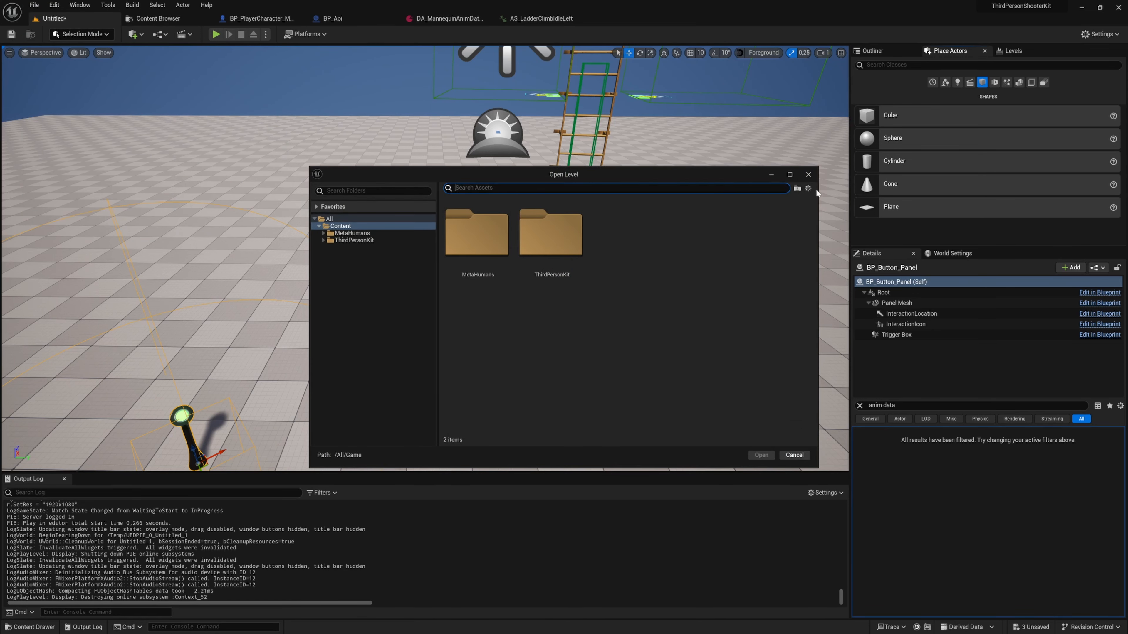
{"action": "left_click", "coordinate": [808, 188]}
{"action": "left_click", "coordinate": [846, 234]}
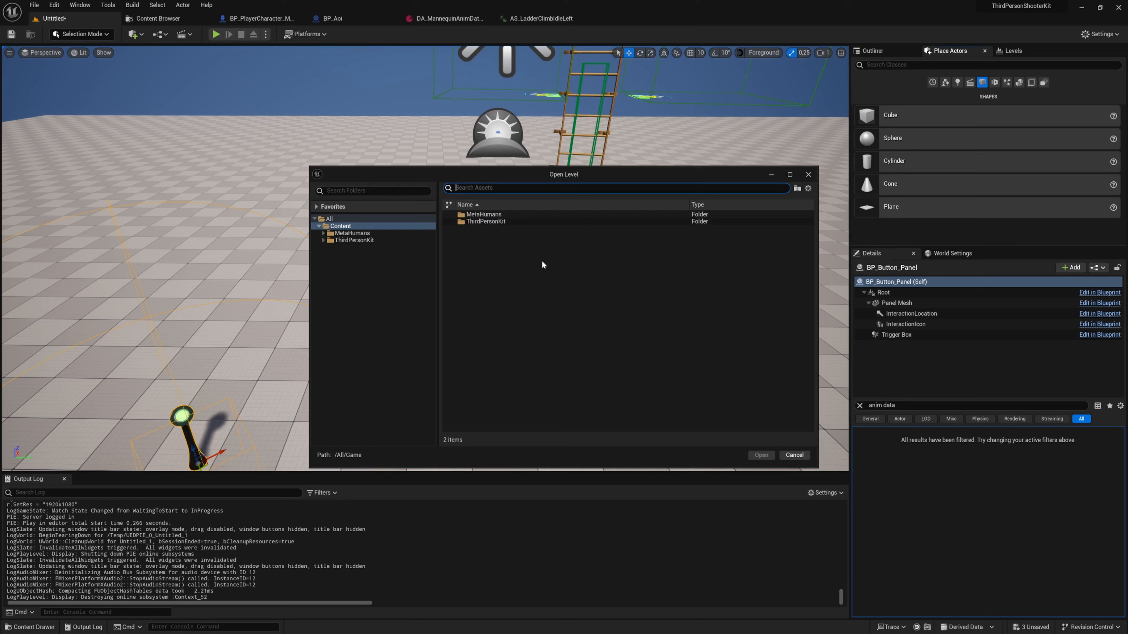
Open FeaturesMap_v2 from ThirdPersonKit/Maps, saving DA_GripPostProcessMannequinDefault and SK_Mannequin but excluding Untitled_1.
{"action": "double_click", "coordinate": [383, 240]}
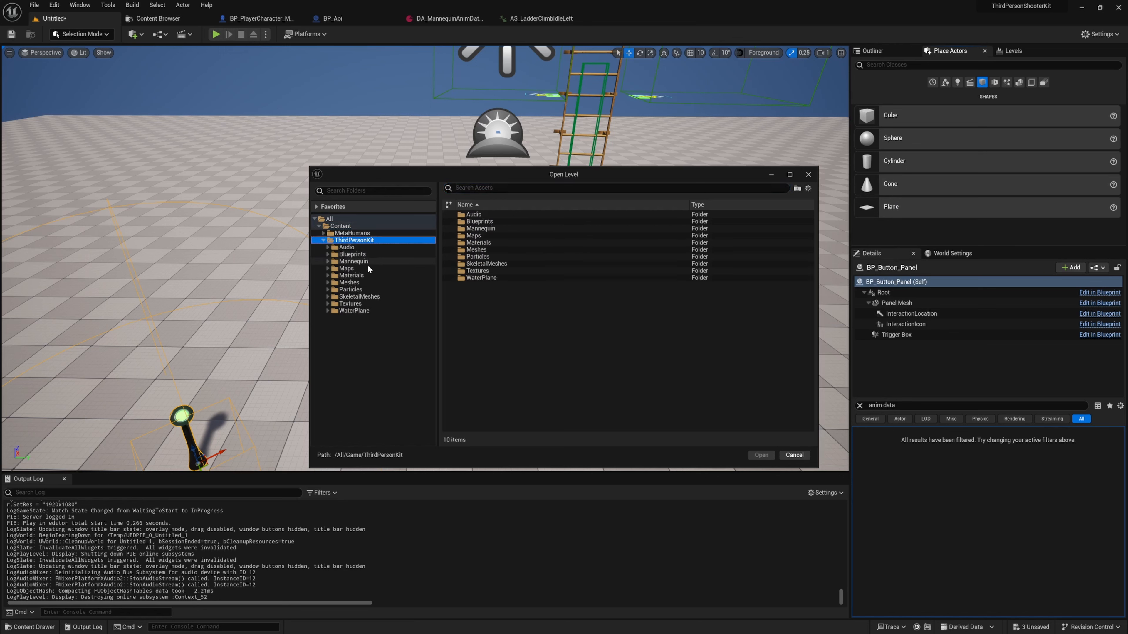
{"action": "left_click", "coordinate": [367, 267]}
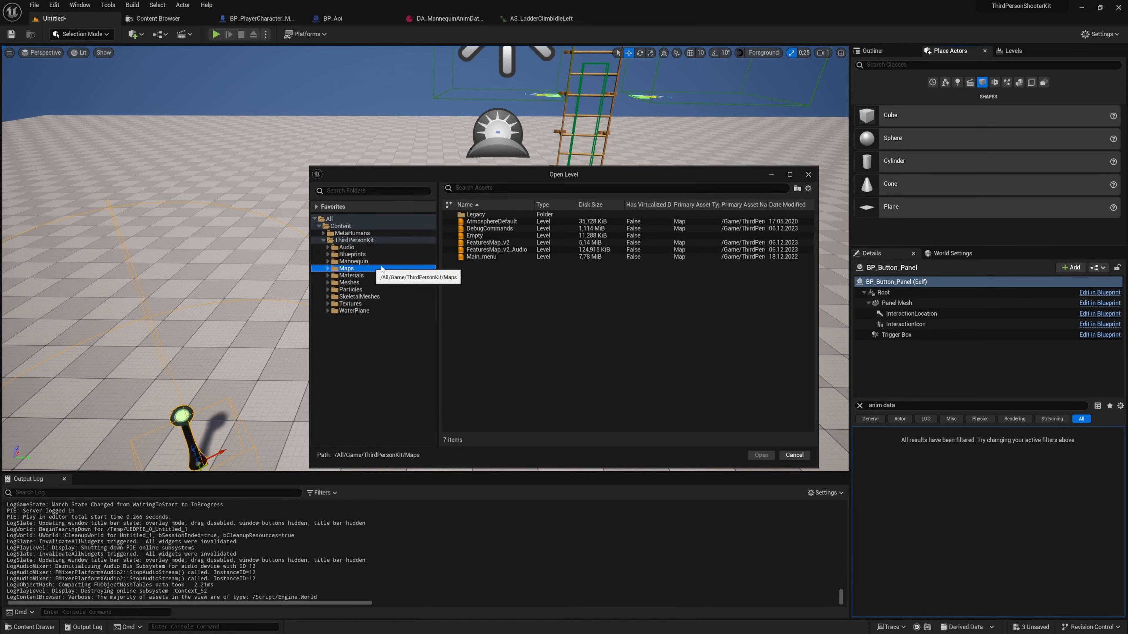
{"action": "double_click", "coordinate": [519, 242]}
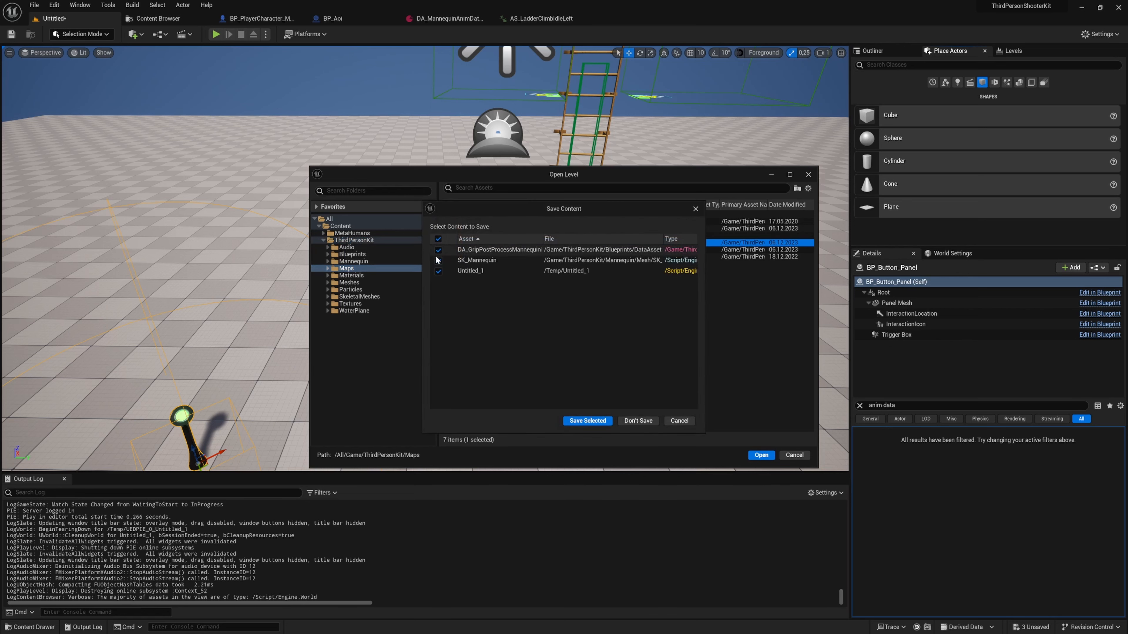
{"action": "left_click", "coordinate": [438, 271]}
{"action": "left_click", "coordinate": [577, 419]}
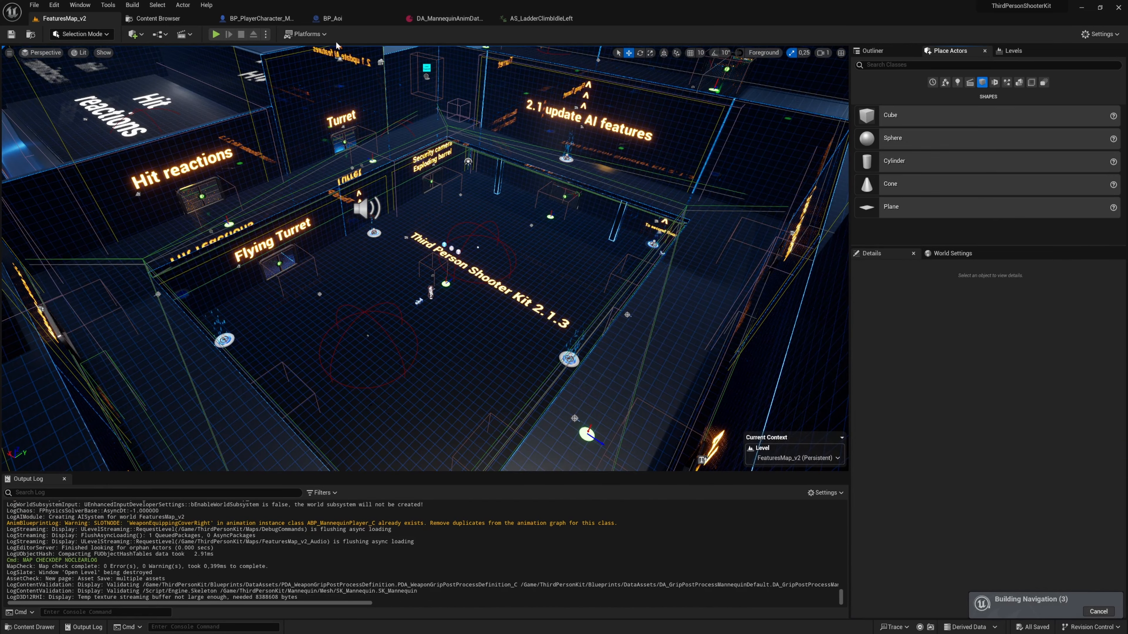
Play FeaturesMap_v2 briefly to check its player character, and stop the session.
{"action": "key", "text": "alt+p"}
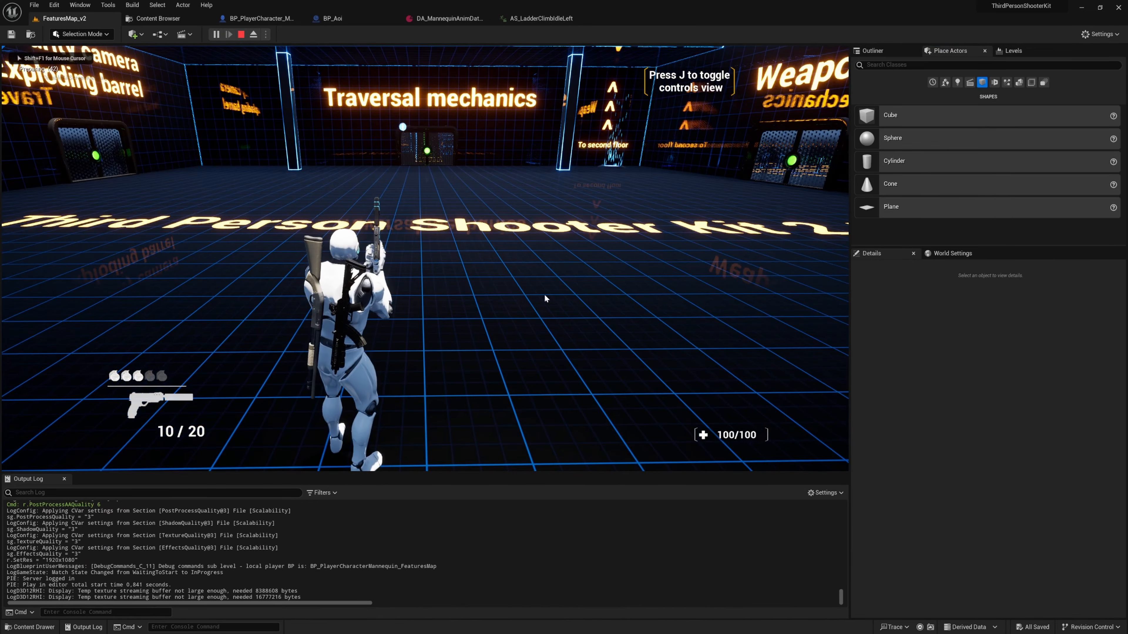
{"action": "key", "text": "Escape"}
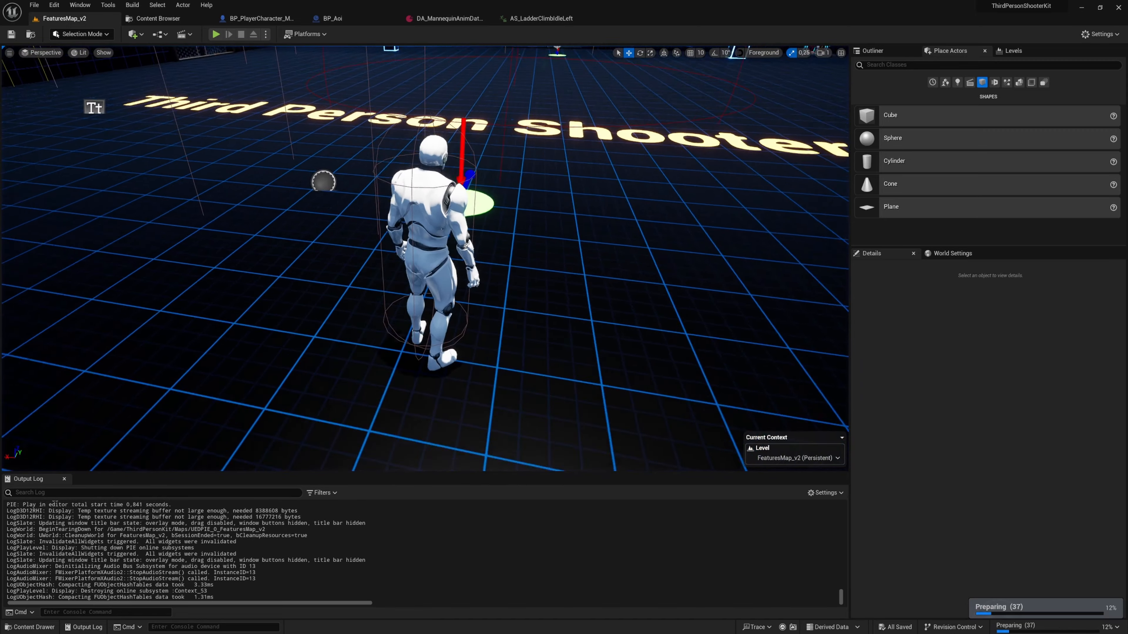
Locate BP_PlayerCharacter_Metahuman in the Content Browser and replace the level's mannequin player character with it.
{"action": "left_click", "coordinate": [273, 19]}
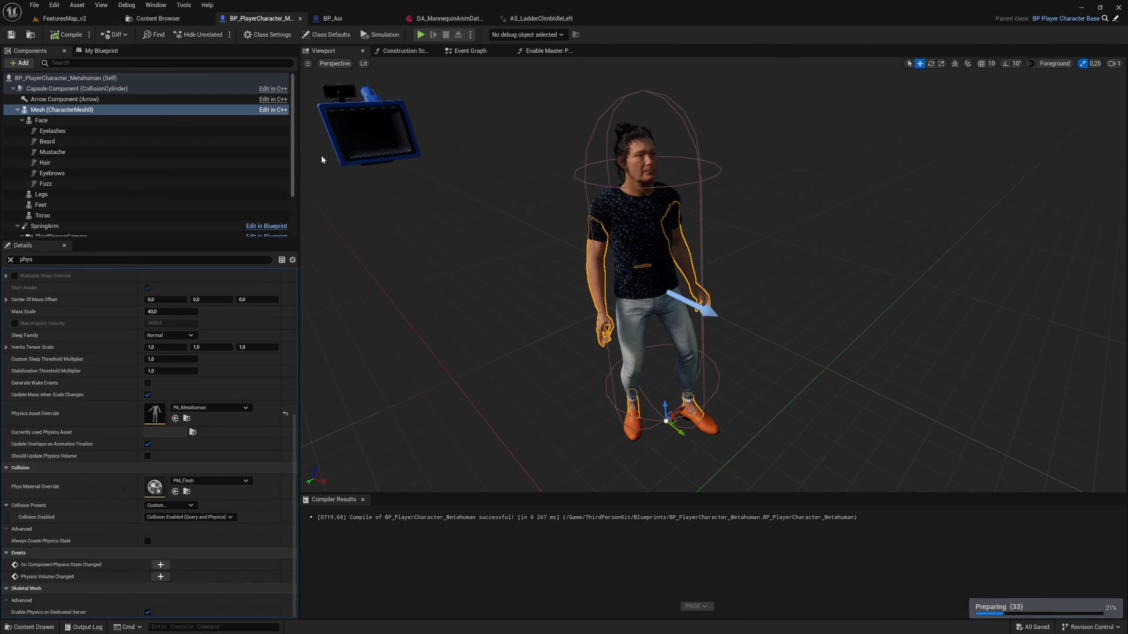
{"action": "key", "text": "ctrl+b"}
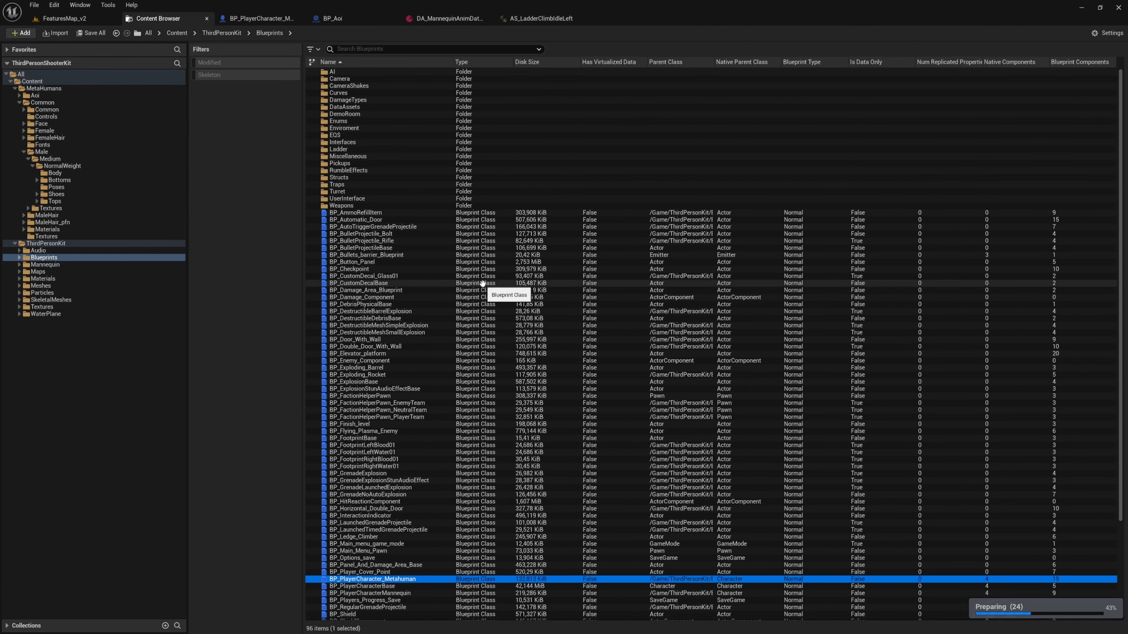
{"action": "left_click", "coordinate": [105, 18]}
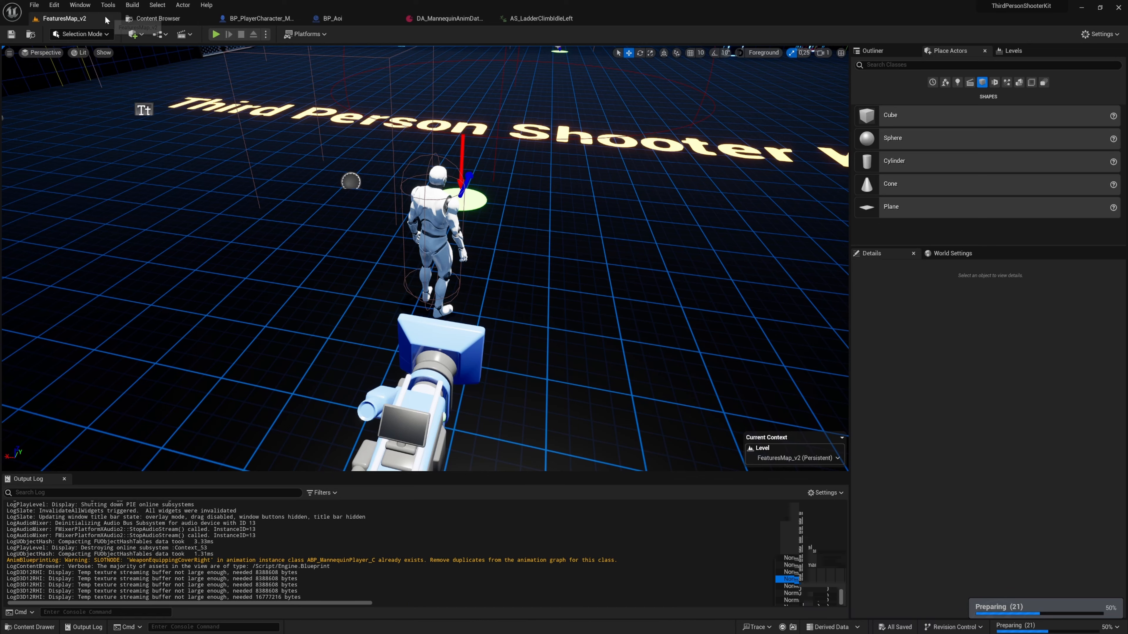
{"action": "right_click", "coordinate": [438, 210]}
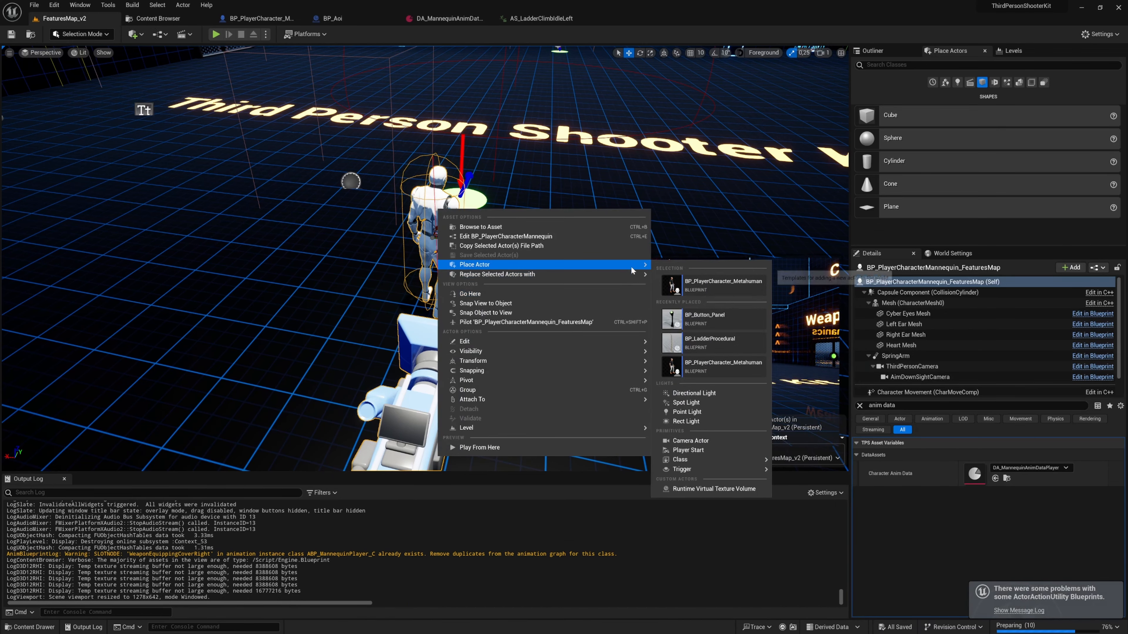
{"action": "mouse_move", "coordinate": [631, 279]}
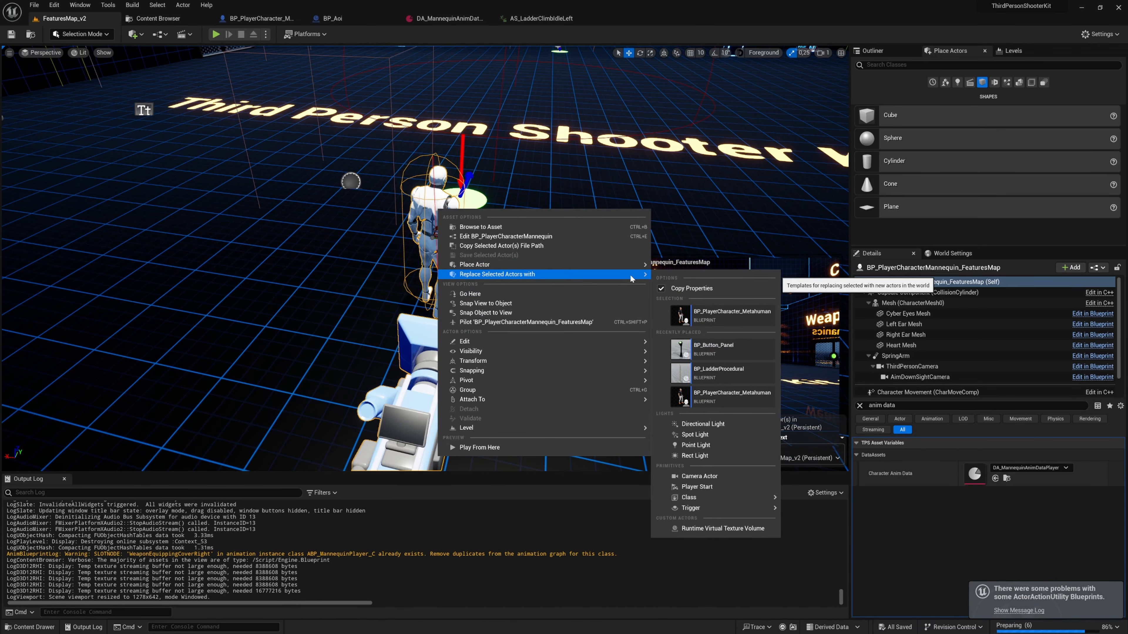
{"action": "left_click", "coordinate": [736, 320]}
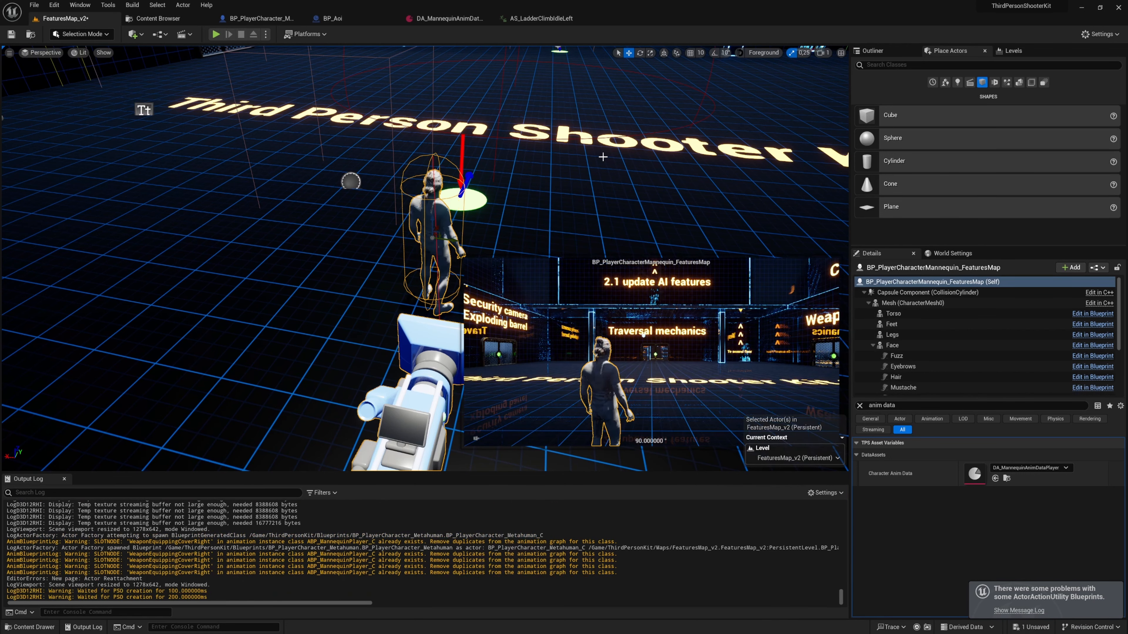
Deselect the replaced character, play FeaturesMap_v2 to check which character is controlled, and stop the session.
{"action": "right_click_drag", "start_coordinate": [497, 171], "coordinate": [519, 172]}
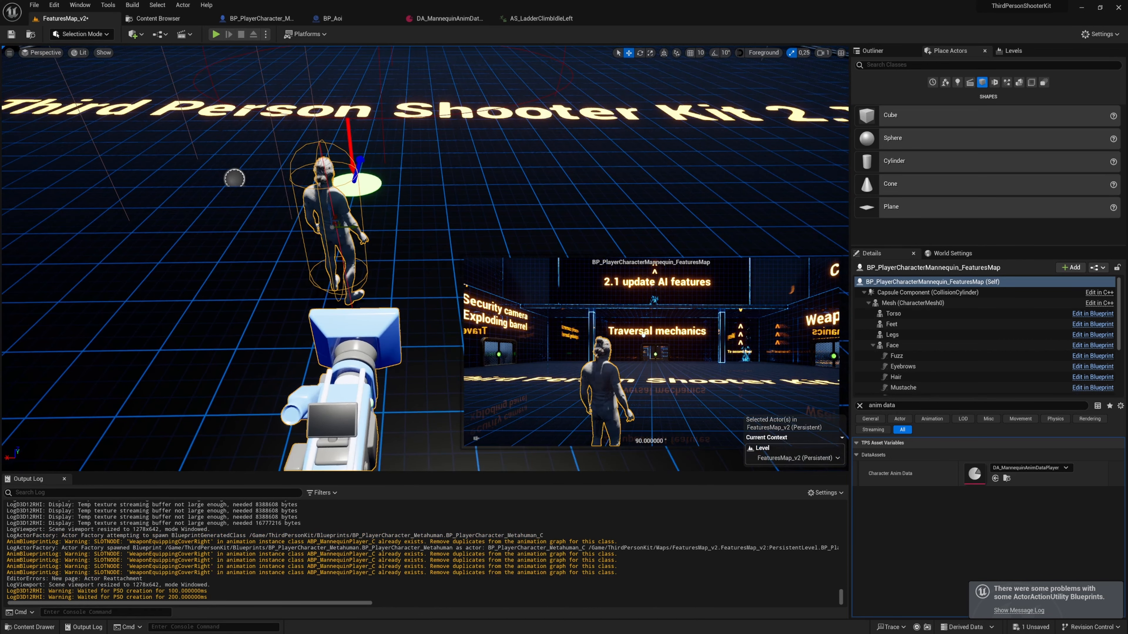
{"action": "key", "text": "Escape"}
{"action": "key", "text": "Escape"}
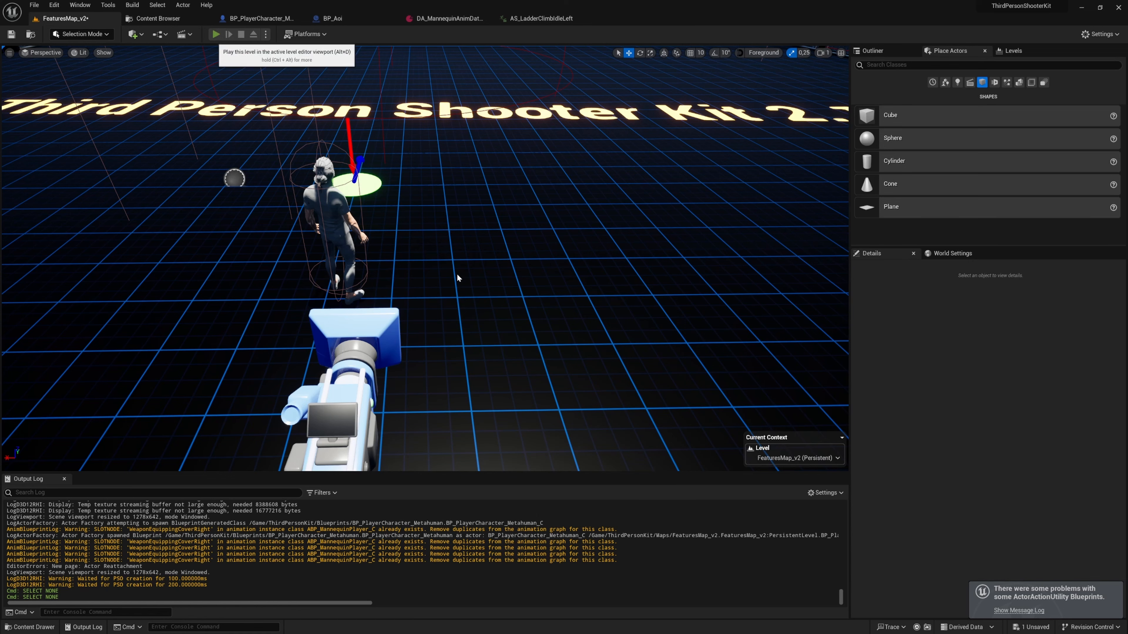
{"action": "key", "text": "alt+p"}
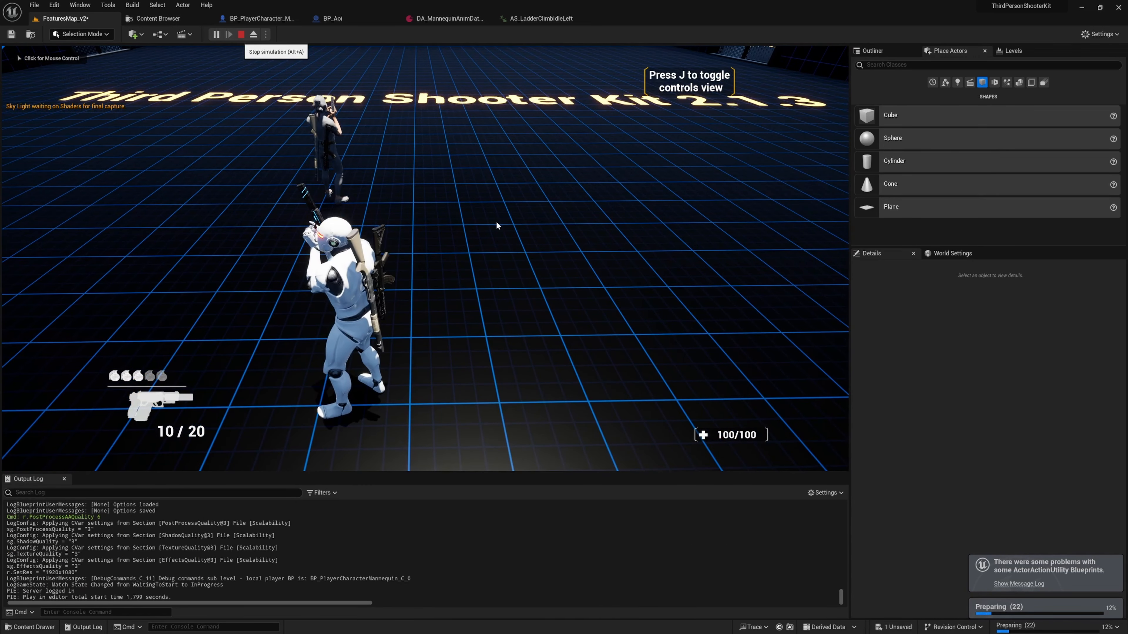
{"action": "key", "text": "Escape"}
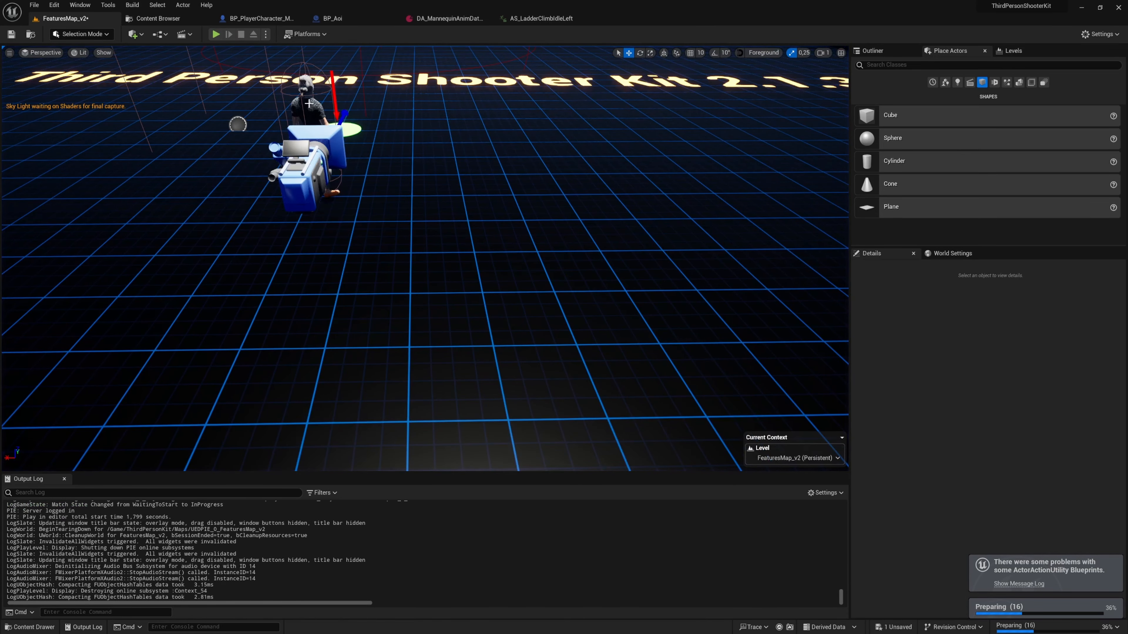
Set Auto Possess Player to Player 0 on the MetaHuman player character in the level, and deselect it.
{"action": "left_click", "coordinate": [309, 103]}
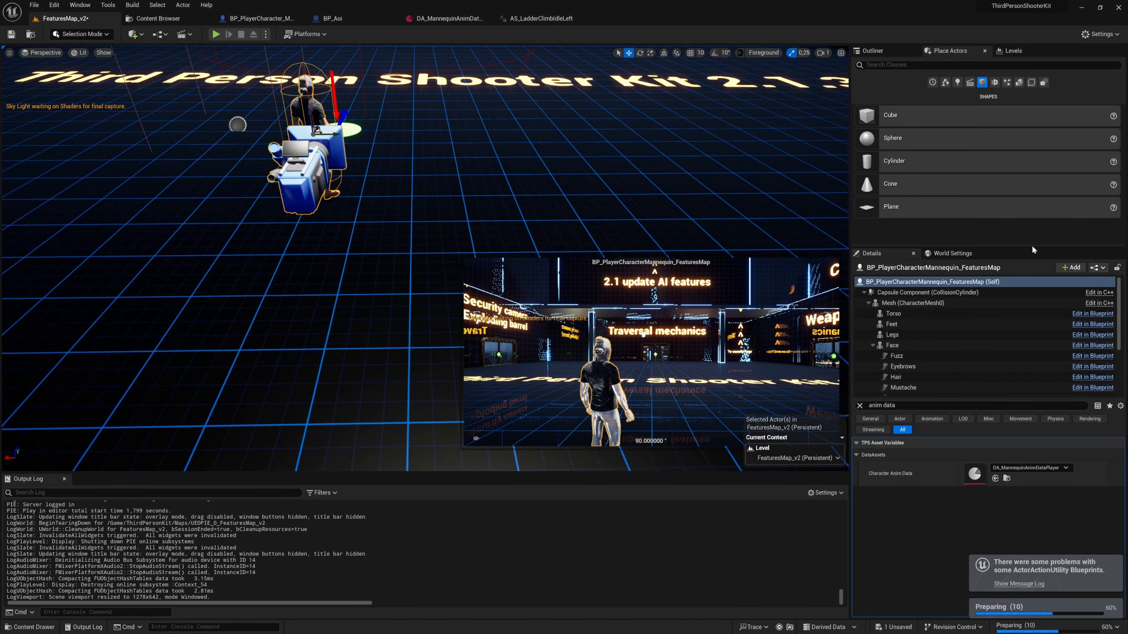
{"action": "left_click_drag", "start_coordinate": [1031, 247], "coordinate": [1032, 139]}
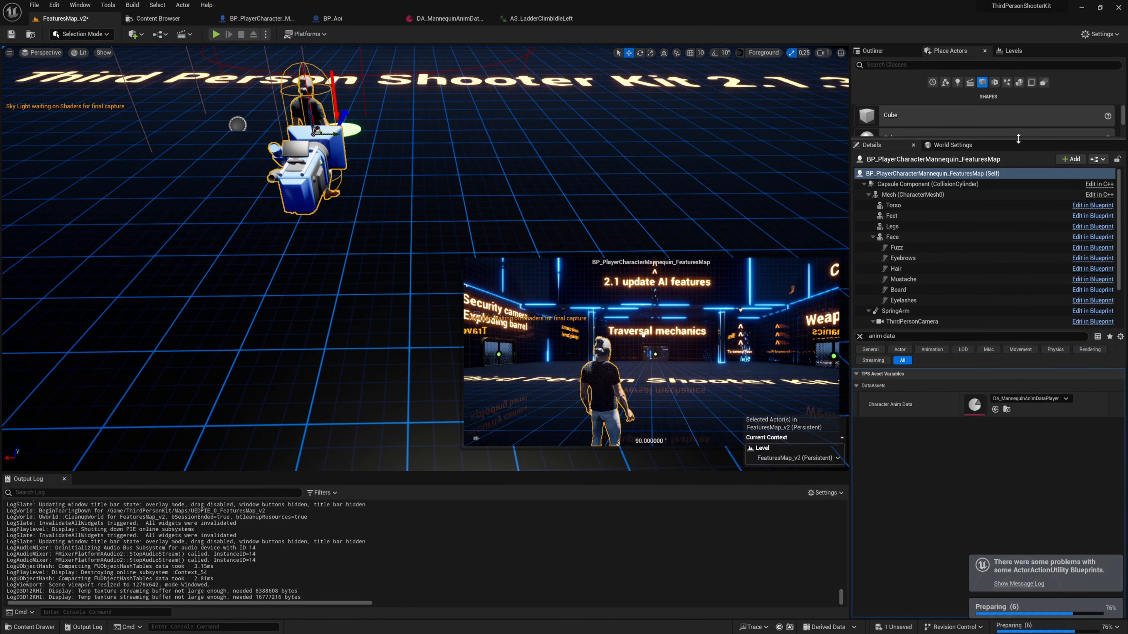
{"action": "left_click", "coordinate": [859, 336]}
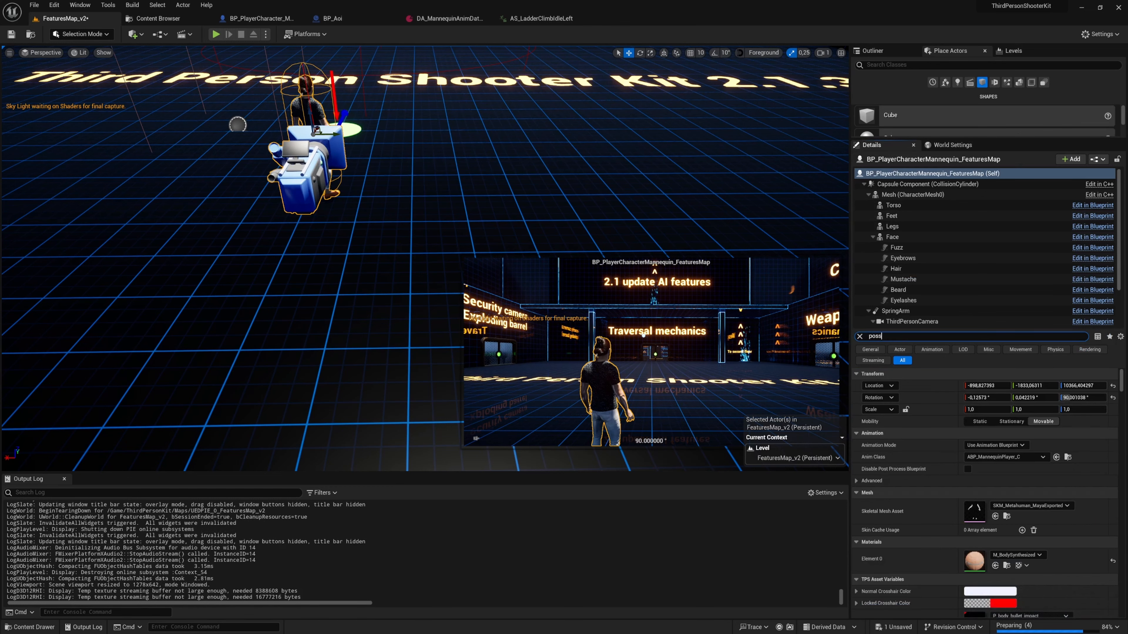
{"action": "type", "text": "poss"}
{"action": "left_click", "coordinate": [990, 386]}
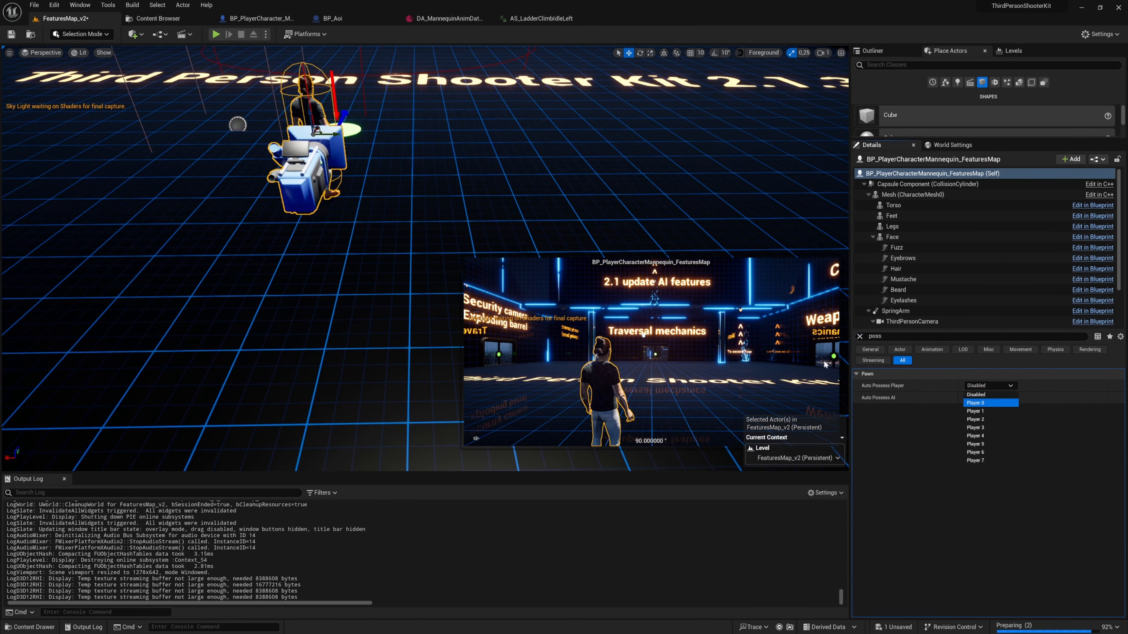
{"action": "right_click_drag", "start_coordinate": [611, 220], "coordinate": [581, 220]}
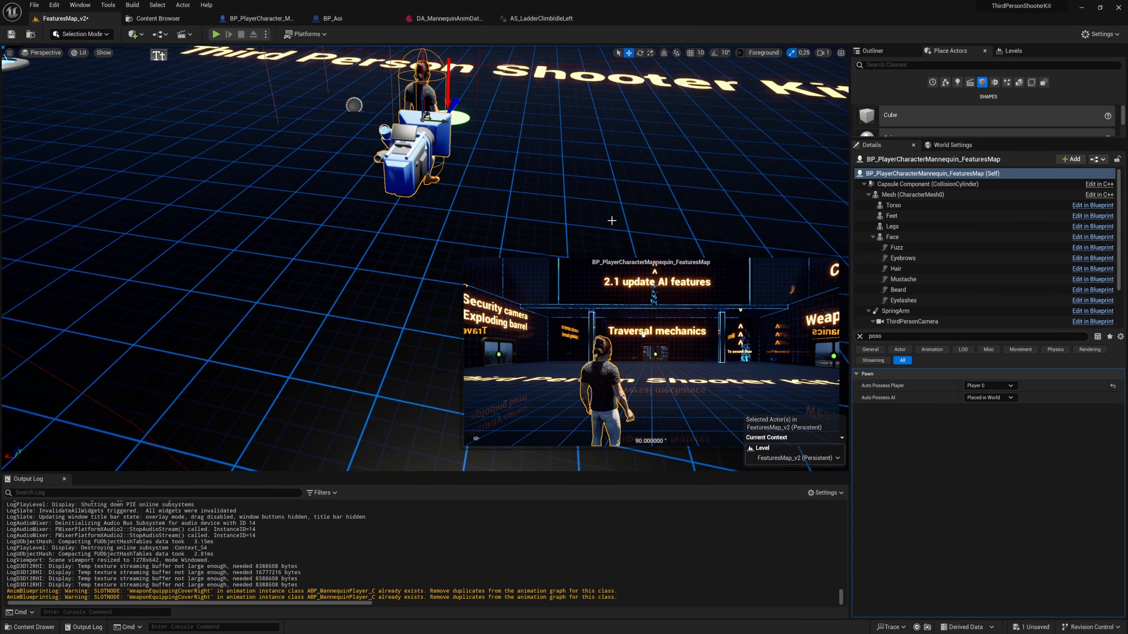
{"action": "key", "text": "Escape"}
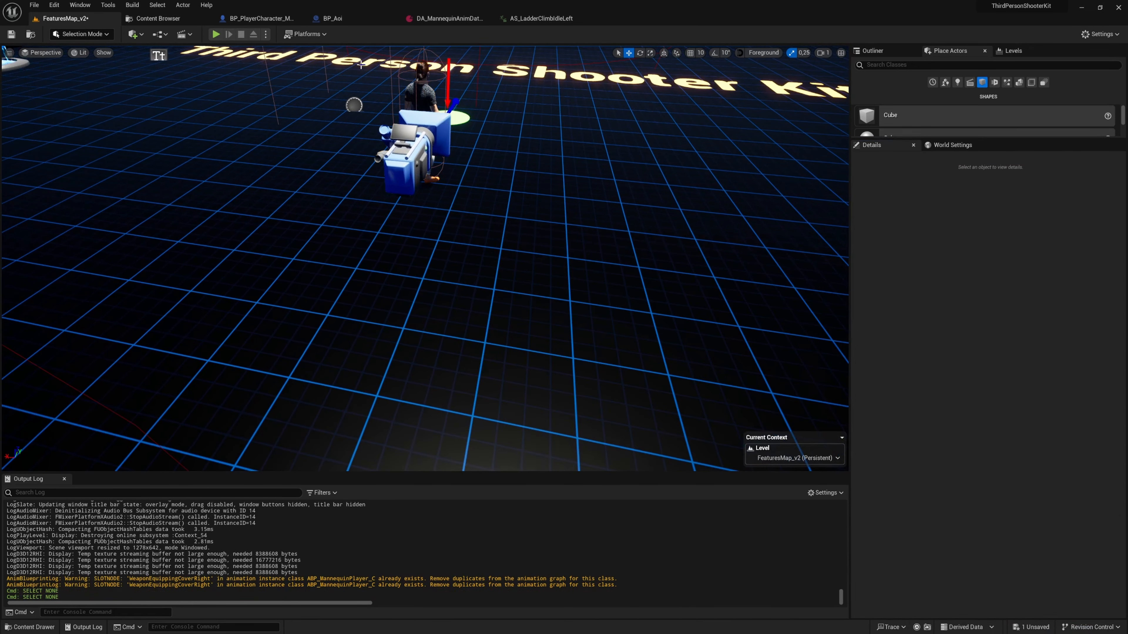
Play FeaturesMap_v2 in the viewport, run to the wall beside the Flying Turret door, test first-person pistol aiming, and stop the session.
{"action": "left_click", "coordinate": [218, 34]}
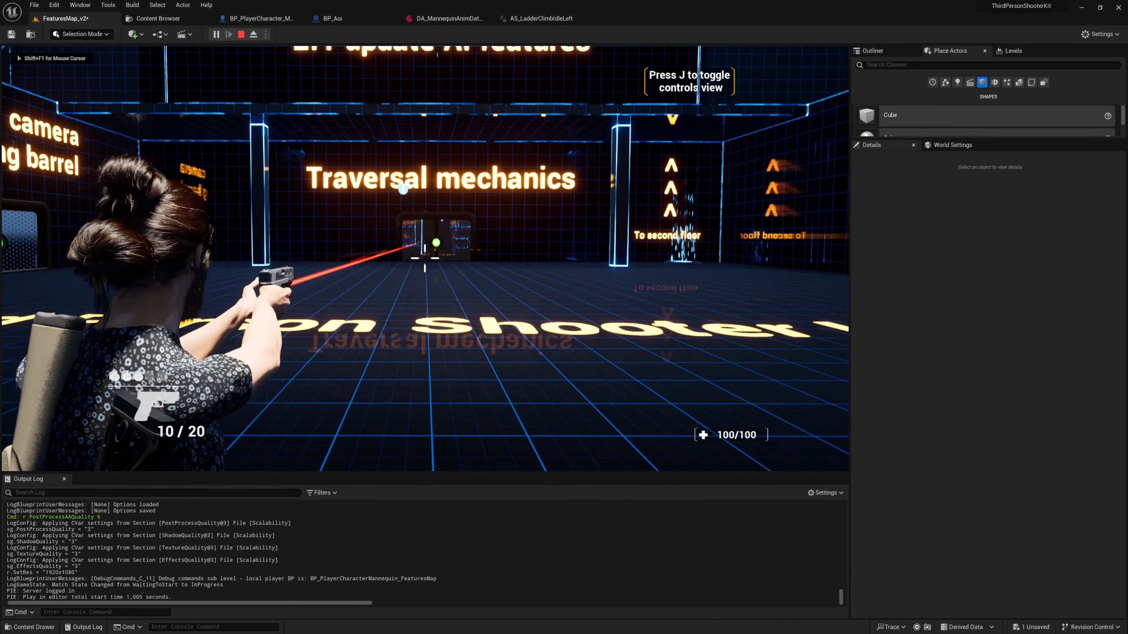
{"action": "key", "text": "w"}
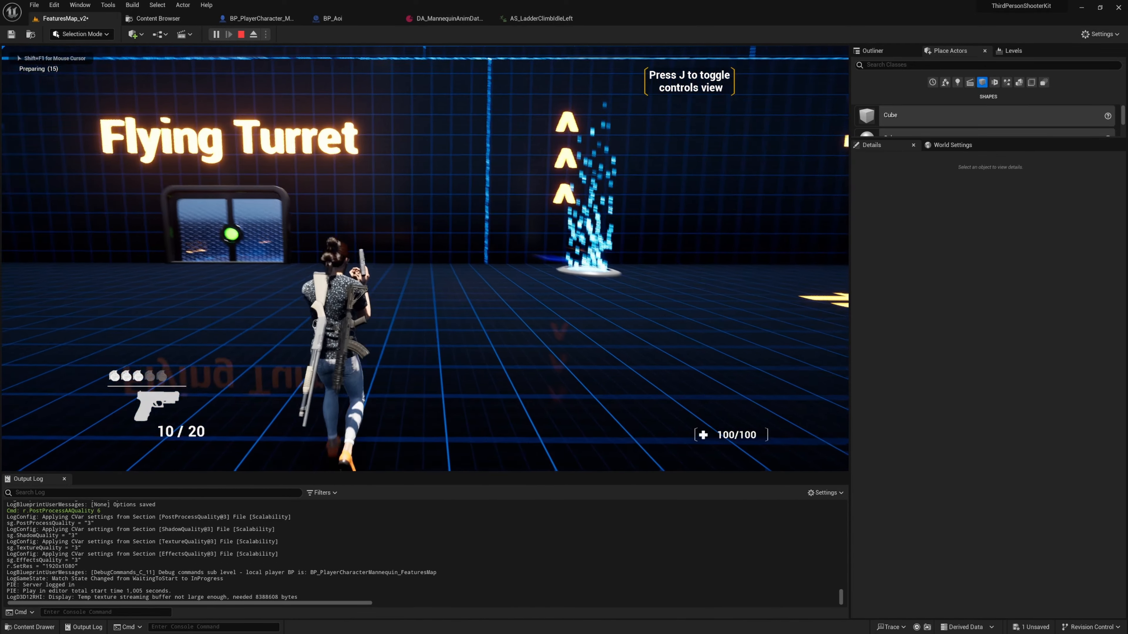
{"action": "key", "text": "w"}
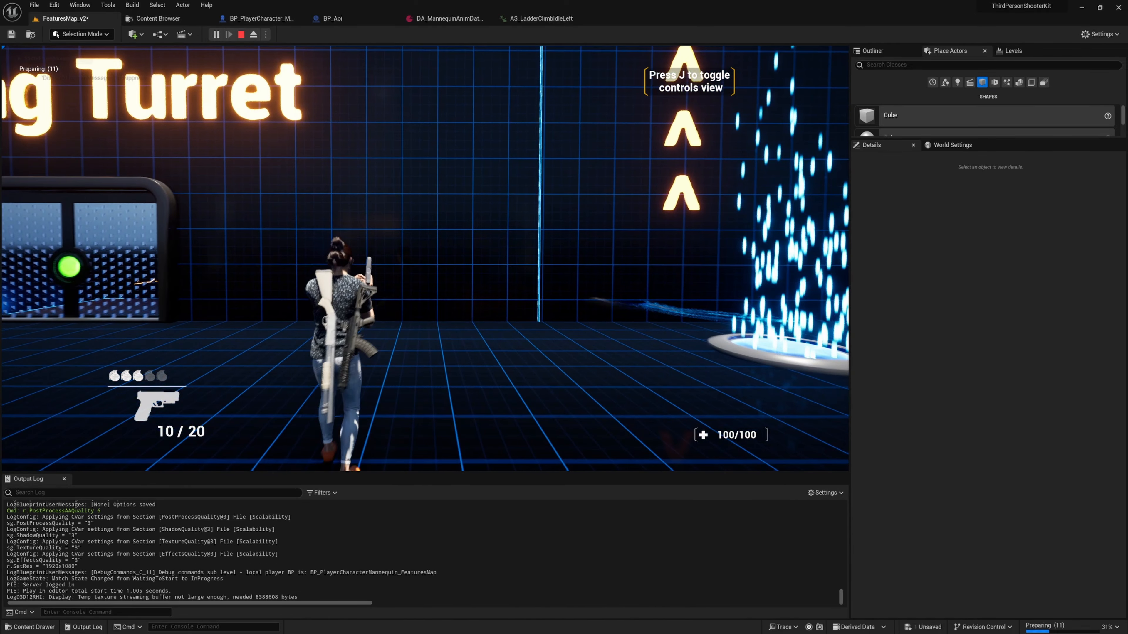
{"action": "key", "text": "w"}
{"action": "right_click", "coordinate": [425, 258]}
{"action": "key", "text": "v"}
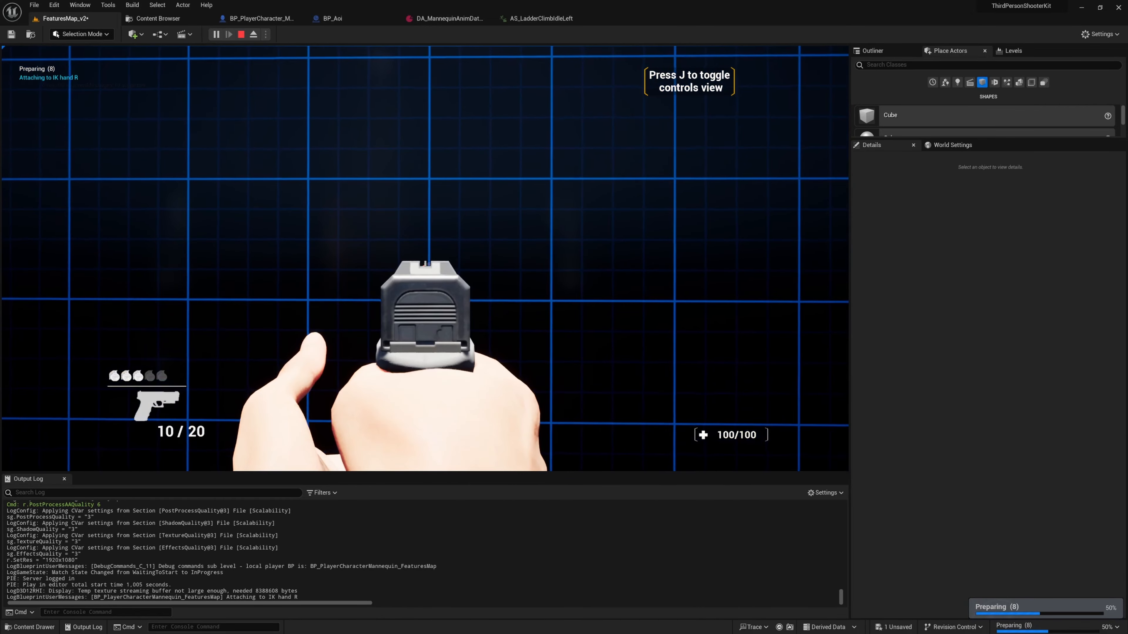
{"action": "key", "text": "w"}
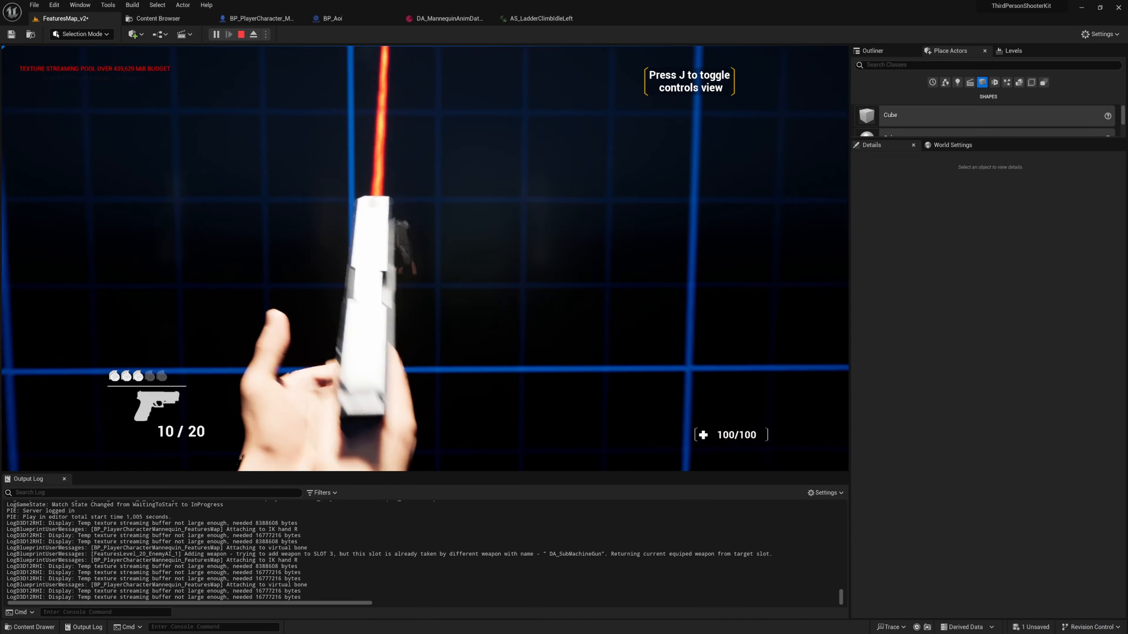
{"action": "key", "text": "Escape"}
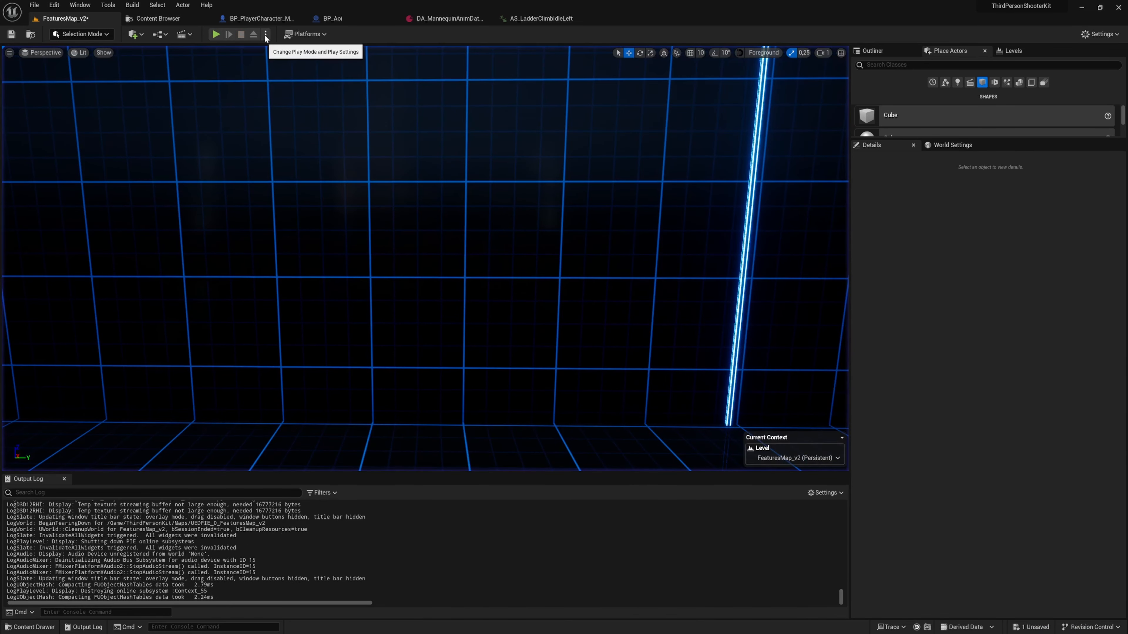
Play FeaturesMap_v2 in a new editor window, reposition that window, and run the character towards the Flying Turret wall.
{"action": "left_click", "coordinate": [265, 35]}
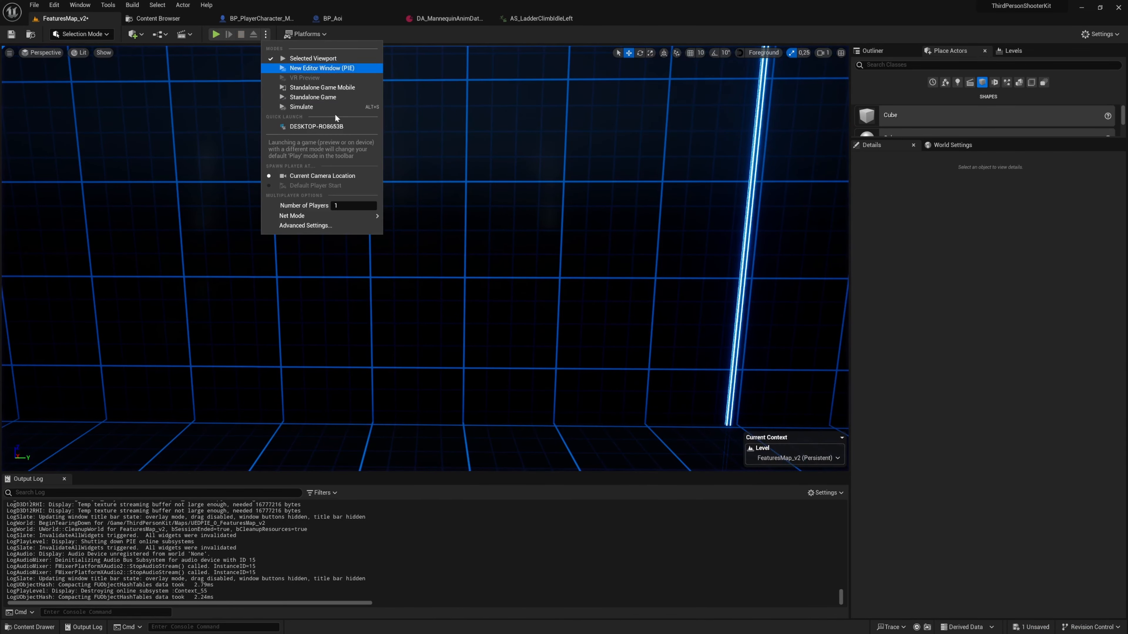
{"action": "left_click", "coordinate": [353, 70]}
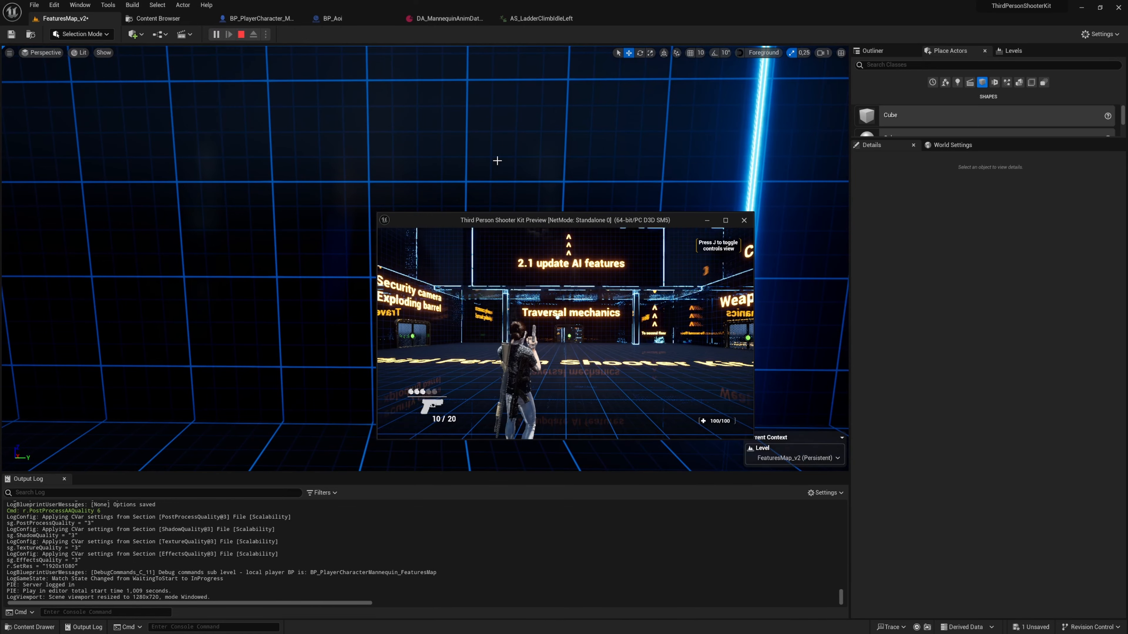
{"action": "left_click_drag", "start_coordinate": [564, 222], "coordinate": [496, 163]}
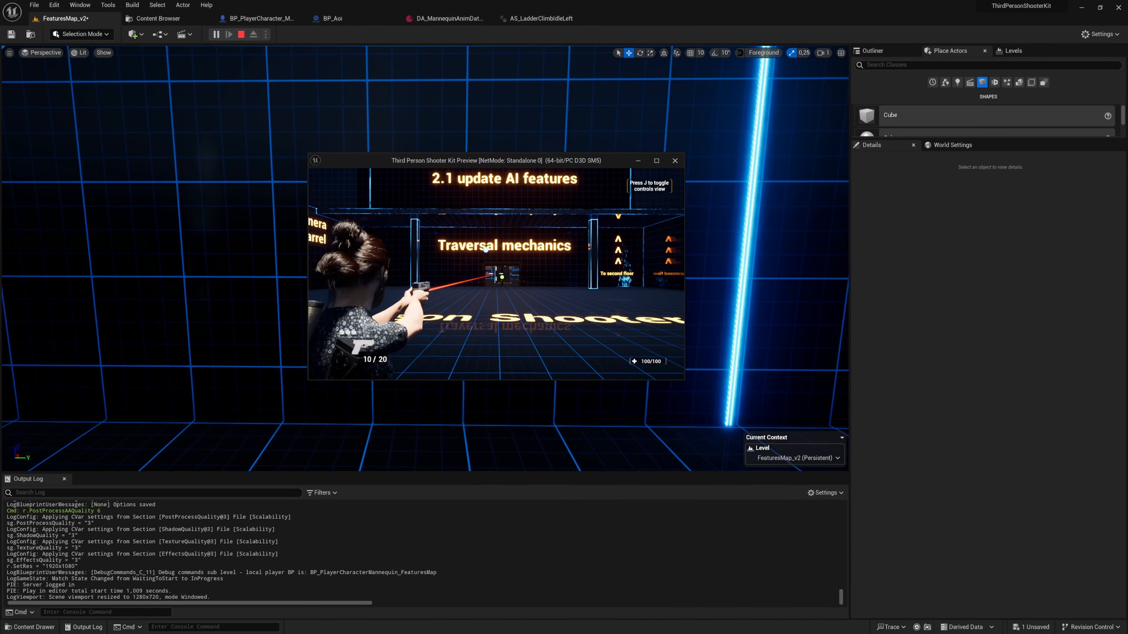
{"action": "key", "text": "w"}
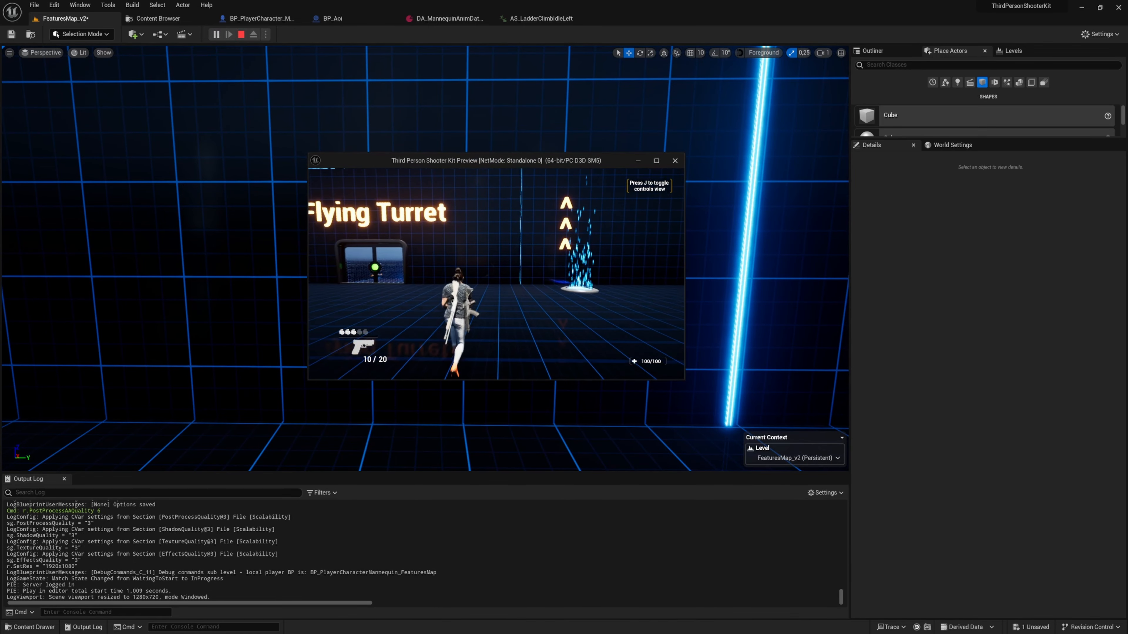
Test first-person pistol aiming repeatedly against the wall, check the automatic rifle, and stop the session.
{"action": "right_click", "coordinate": [496, 274]}
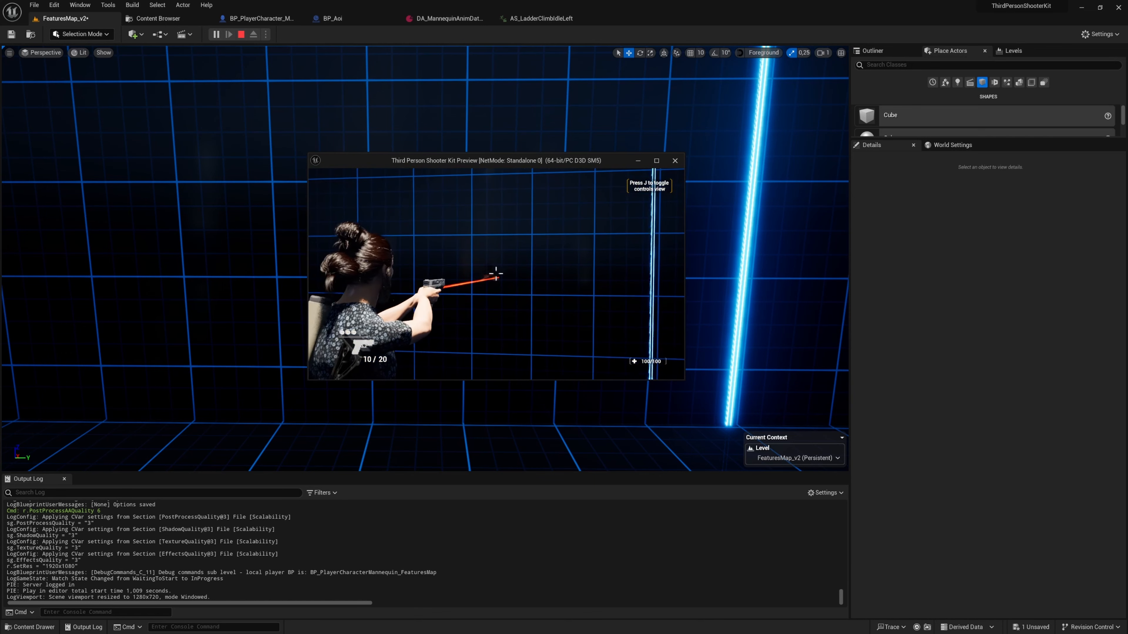
{"action": "key", "text": "f"}
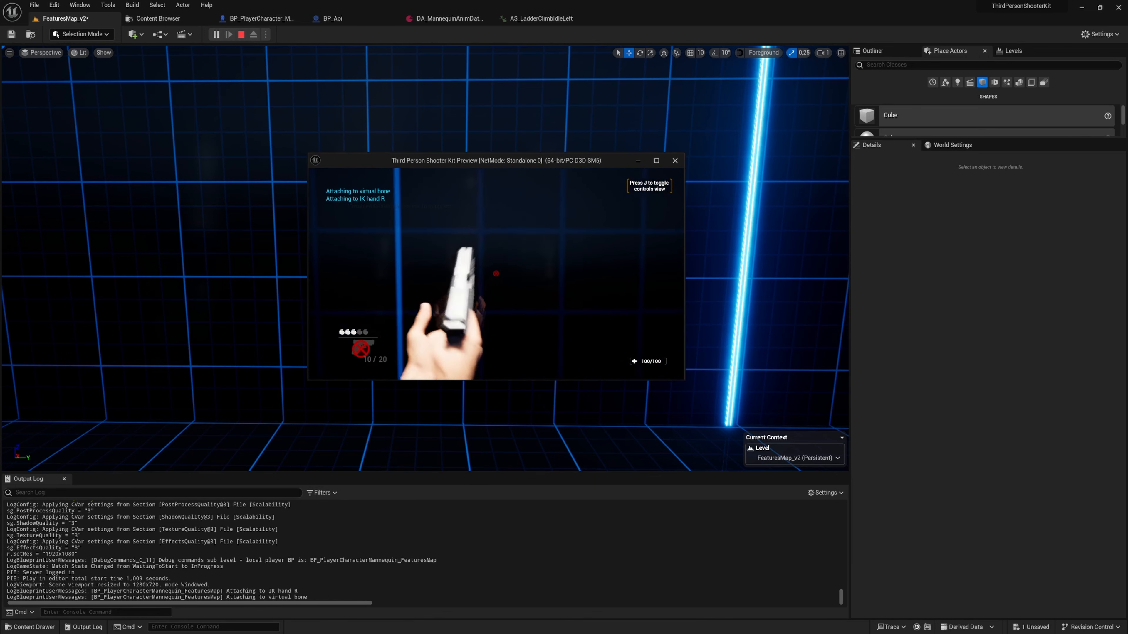
{"action": "key", "text": "f"}
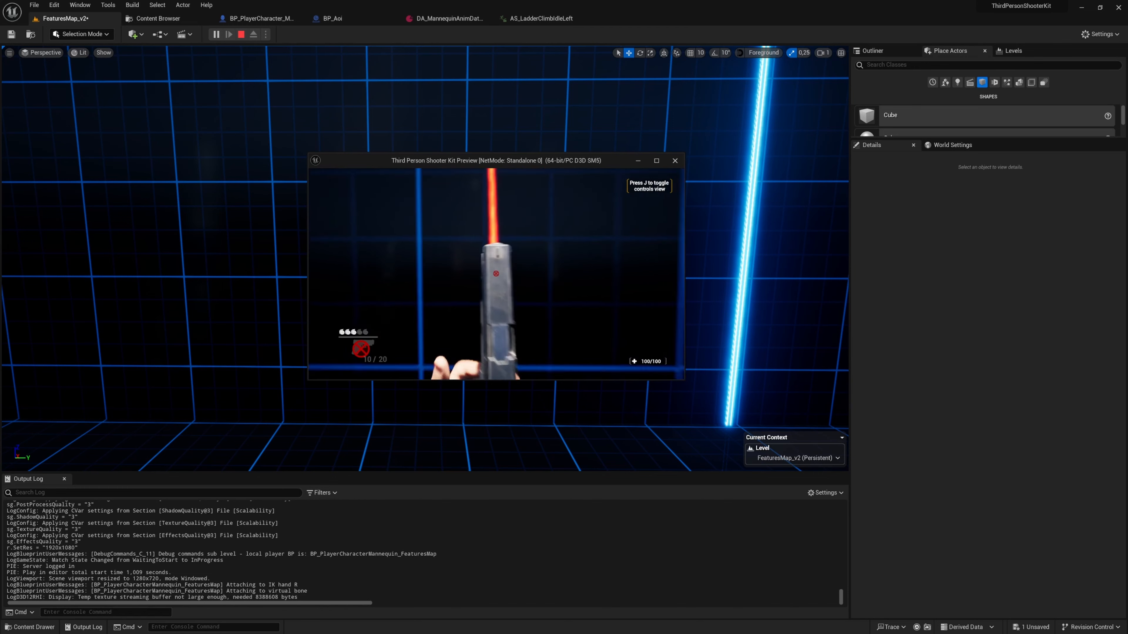
{"action": "key", "text": "f"}
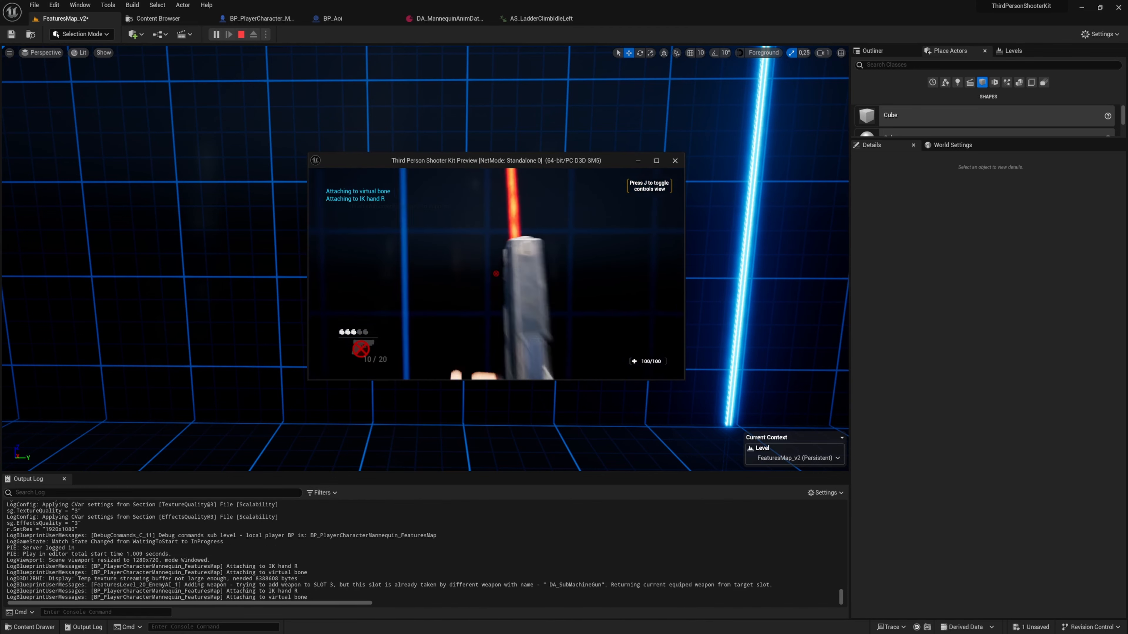
{"action": "key", "text": "f"}
{"action": "key", "text": "f"}
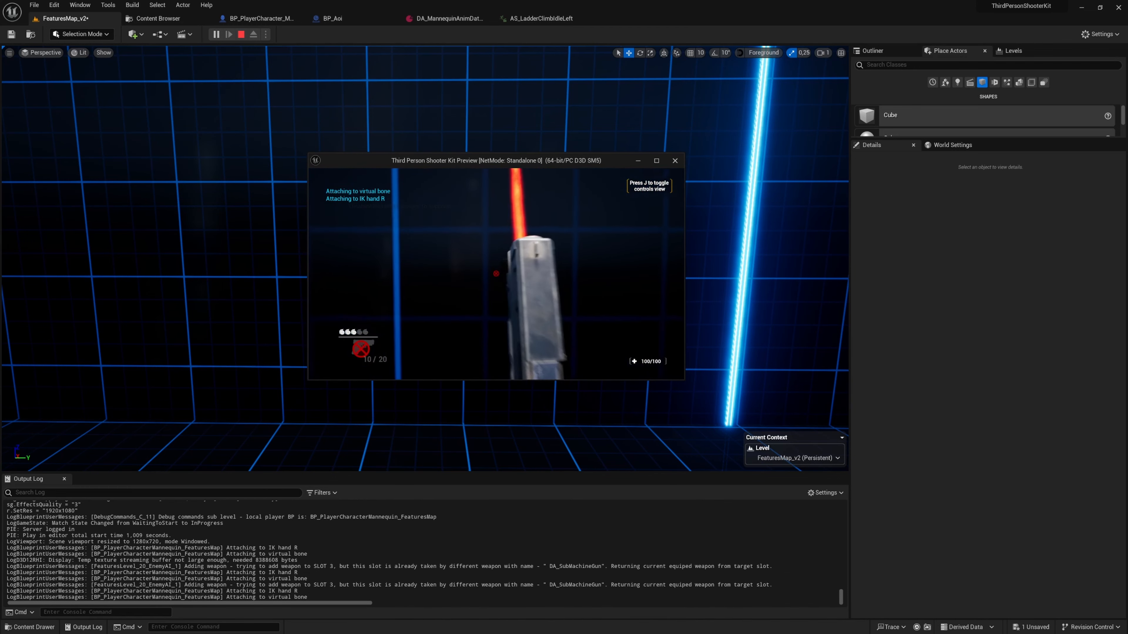
{"action": "key", "text": "f"}
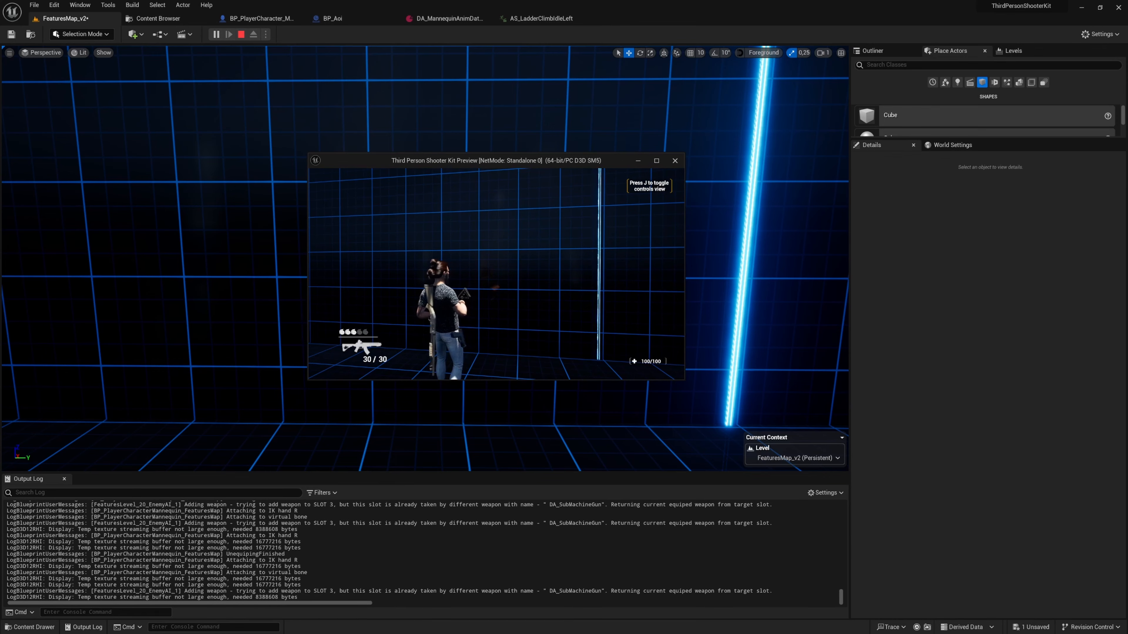
{"action": "key", "text": "Escape"}
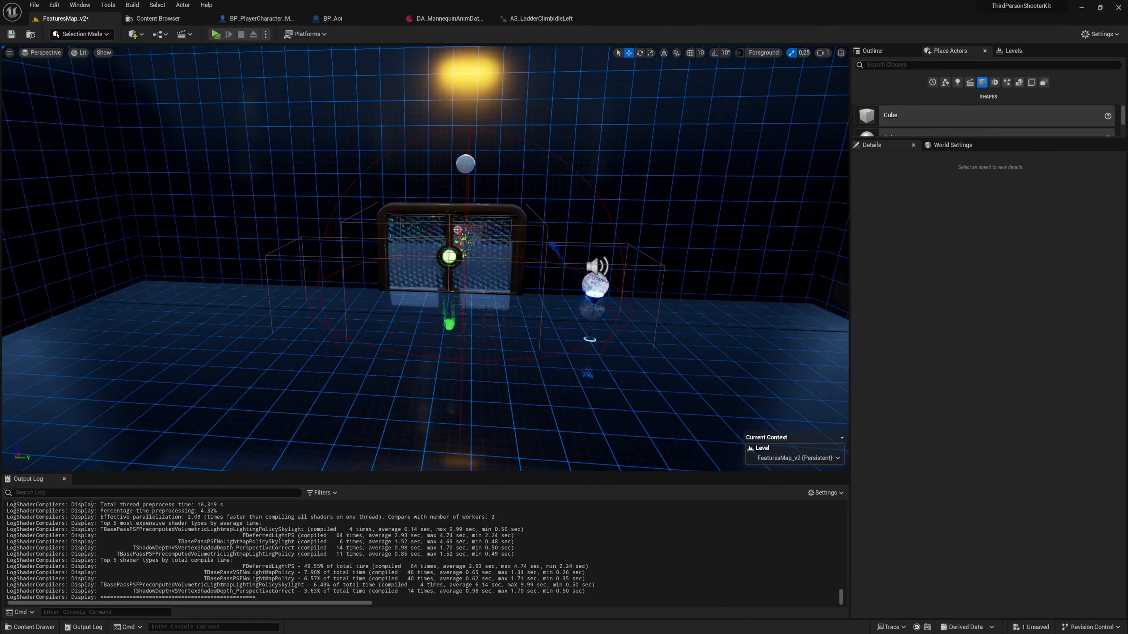
Select the MetaHuman player character in the level and filter its details for "camera off" to find FPPCamera Offset Location.
{"action": "key", "text": "s"}
{"action": "mouse_move", "coordinate": [425, 258]}
{"action": "right_mouse_down"}
{"action": "mouse_move", "coordinate": [430, 307]}
{"action": "mouse_move", "coordinate": [466, 299]}
{"action": "mouse_move", "coordinate": [440, 271]}
{"action": "right_mouse_up"}
{"action": "left_click", "coordinate": [437, 254]}
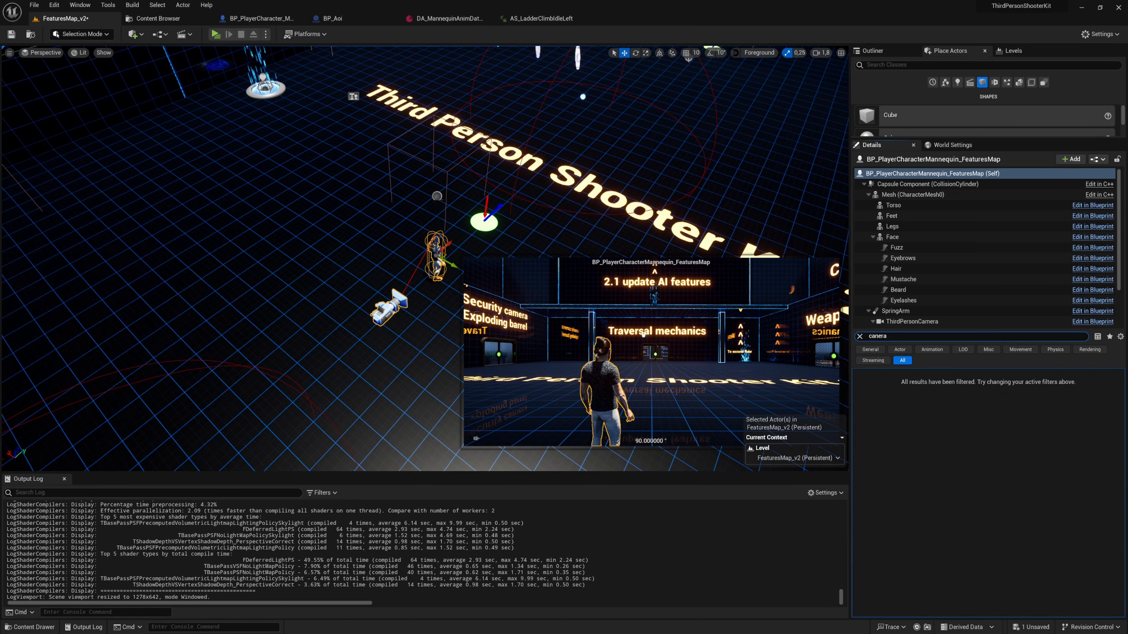
{"action": "key", "text": "Escape"}
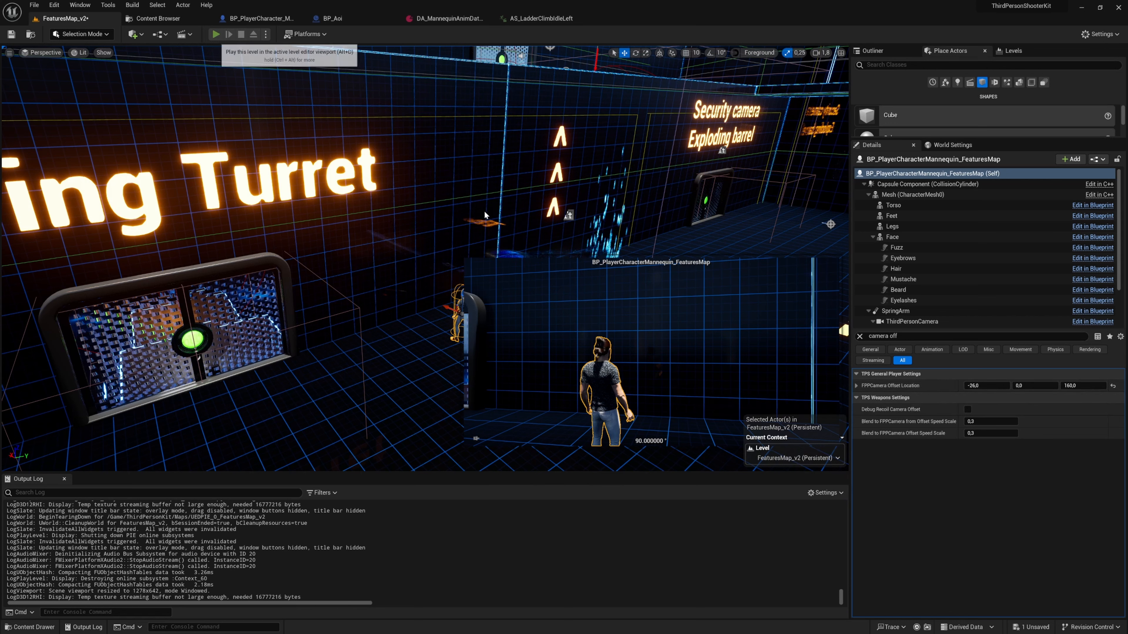
Play the level in the viewport, test aiming with the pistol and the automatic rifle at the wall, and stop the session.
{"action": "key", "text": "alt+p"}
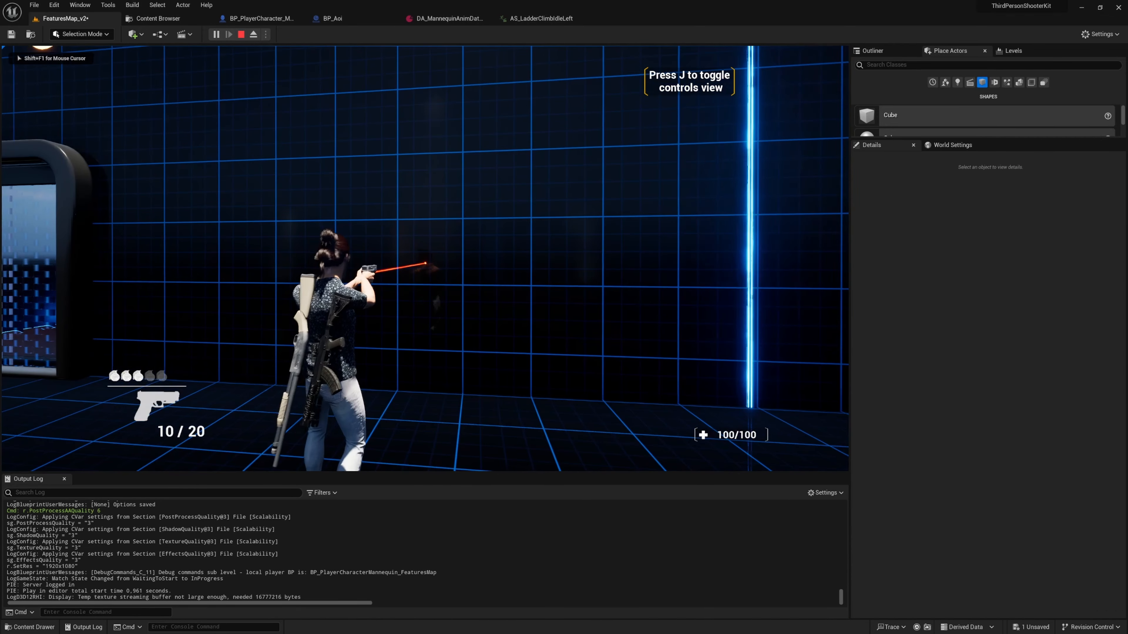
{"action": "key", "text": "w"}
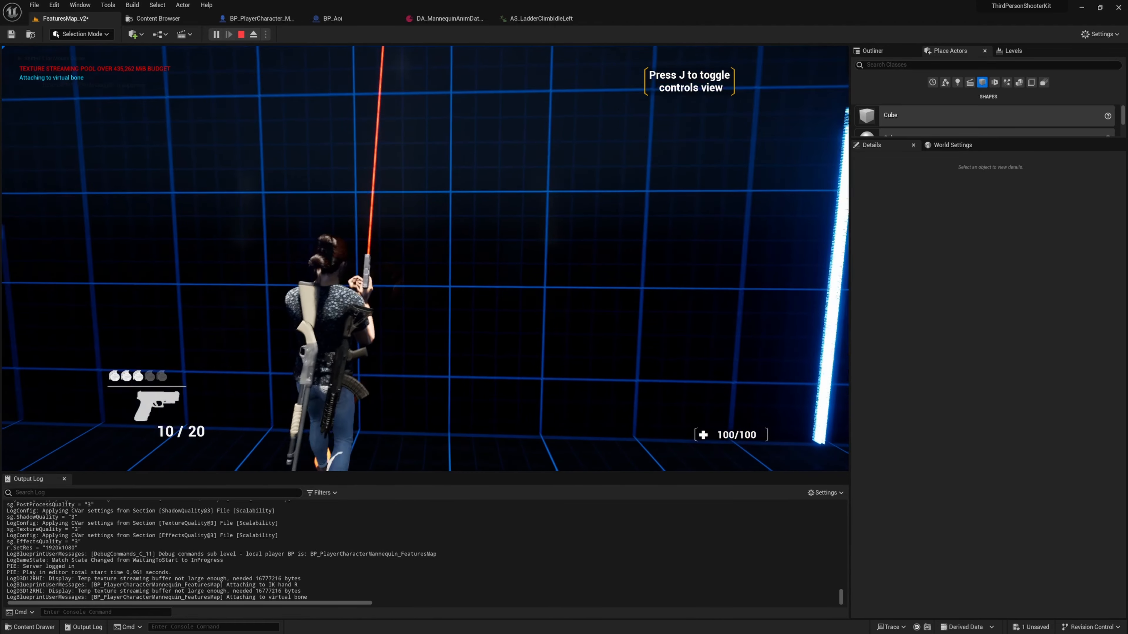
{"action": "key", "text": "s"}
{"action": "key", "text": "2"}
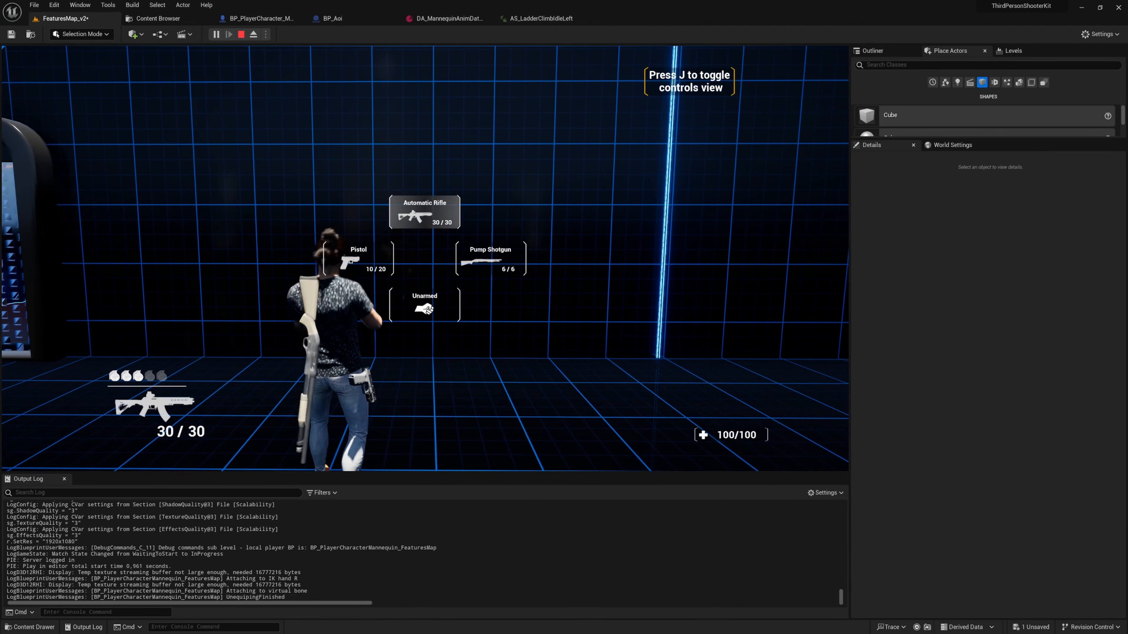
{"action": "key", "text": "v"}
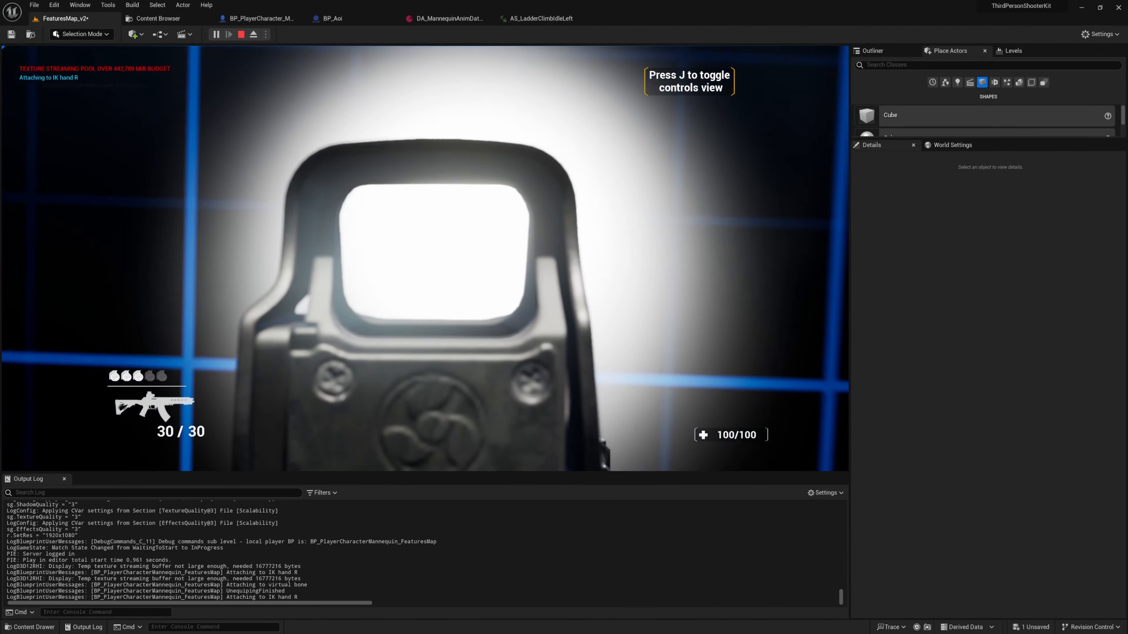
{"action": "key", "text": "w"}
{"action": "key", "text": "s"}
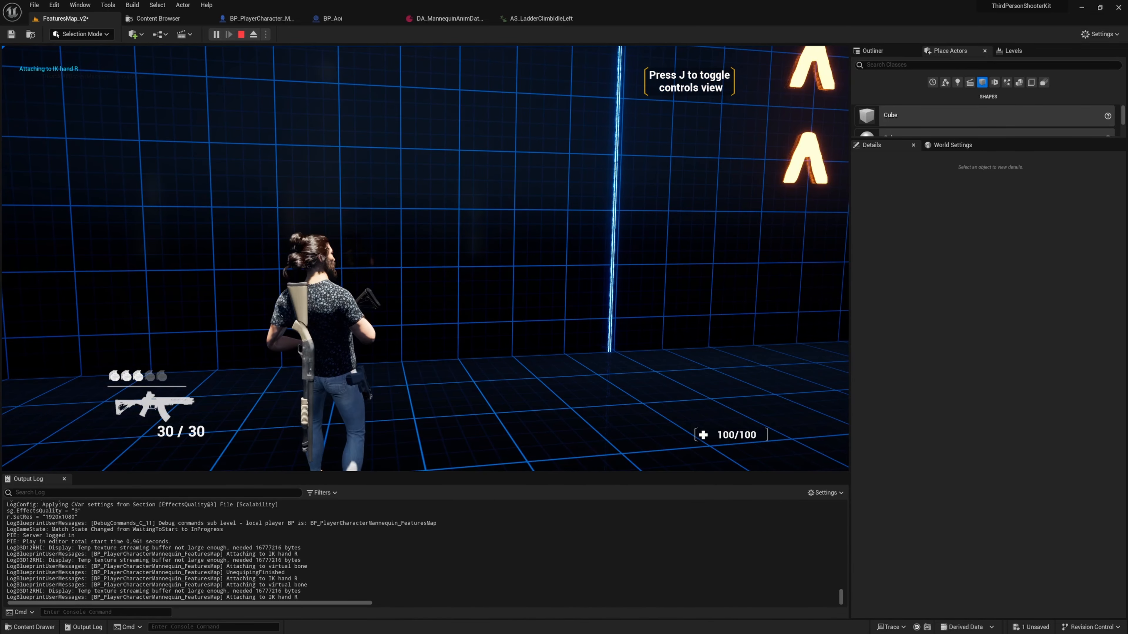
{"action": "key", "text": "shift+F1"}
{"action": "key", "text": "Escape"}
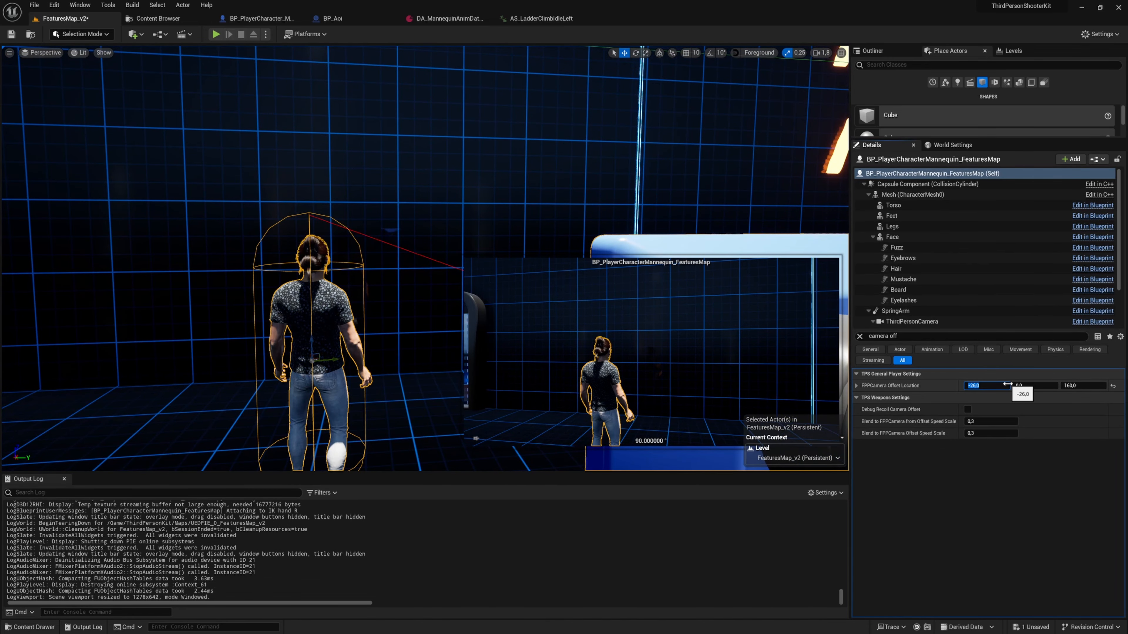
Set the FPPCamera Offset Location X to -20 and test aiming the automatic rifle at the wall in a play session.
{"action": "key", "text": "Return"}
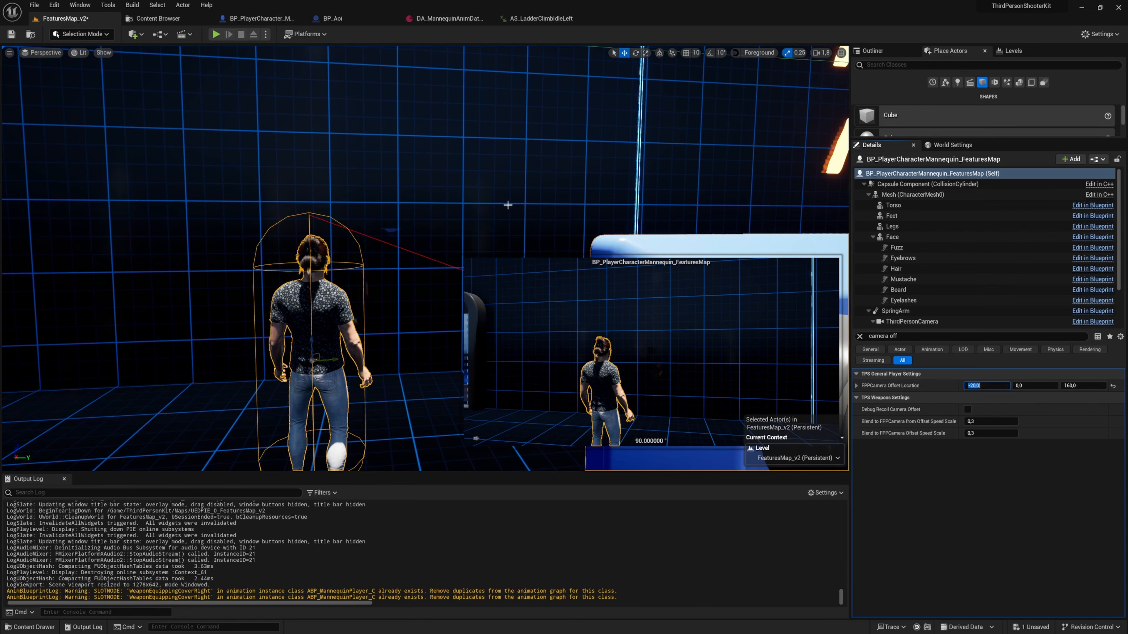
{"action": "left_click", "coordinate": [216, 35]}
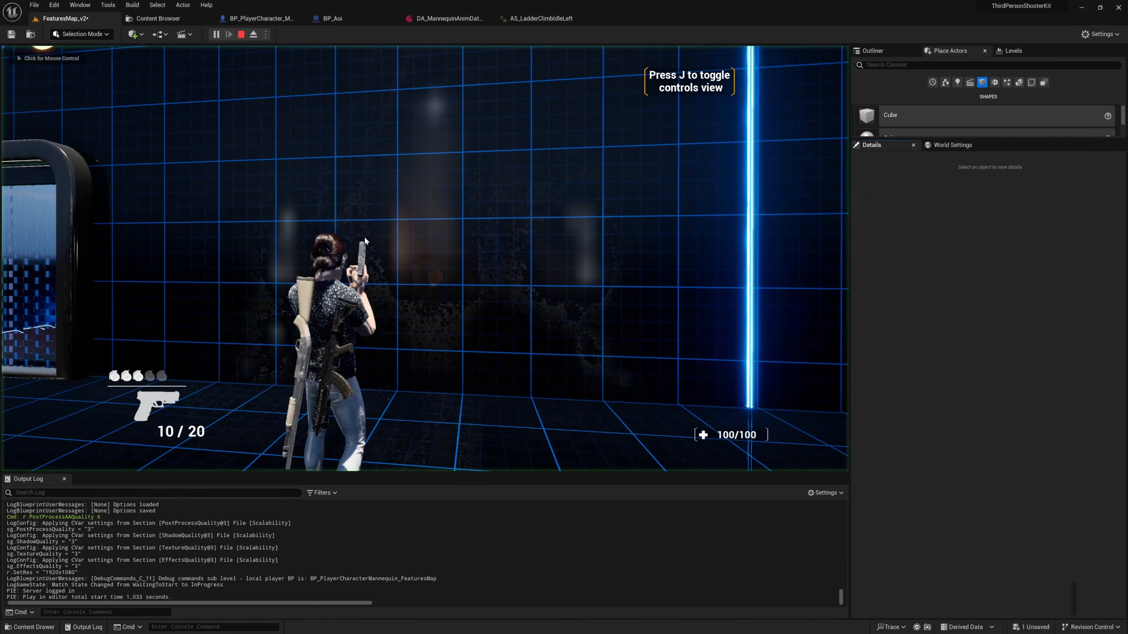
{"action": "right_click", "coordinate": [364, 237]}
{"action": "key", "text": "1"}
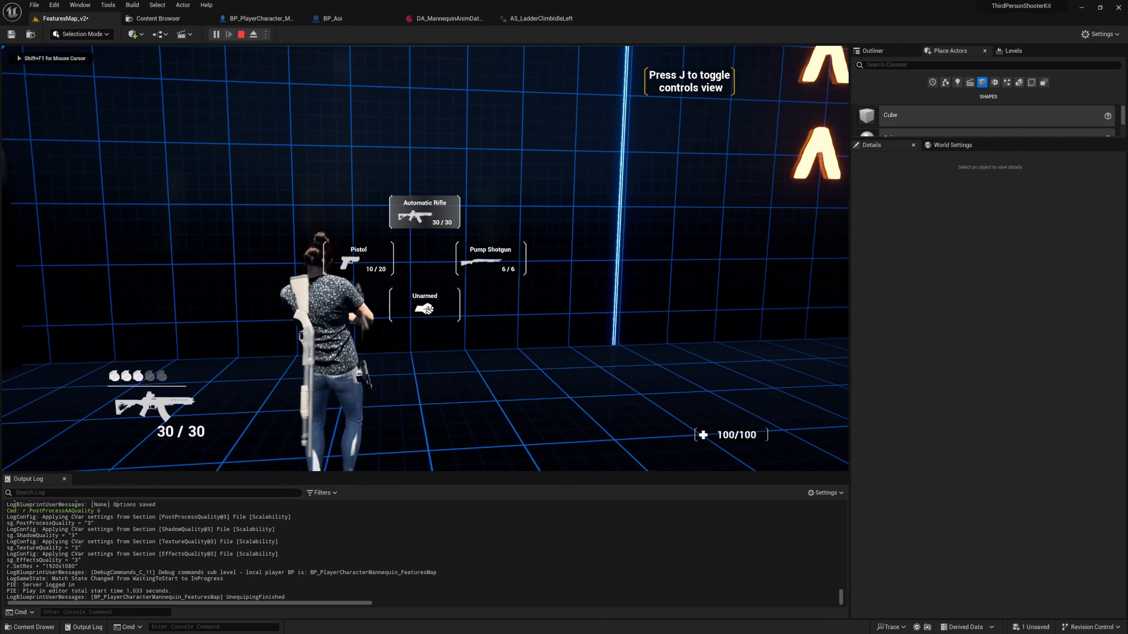
{"action": "right_click", "coordinate": [425, 258]}
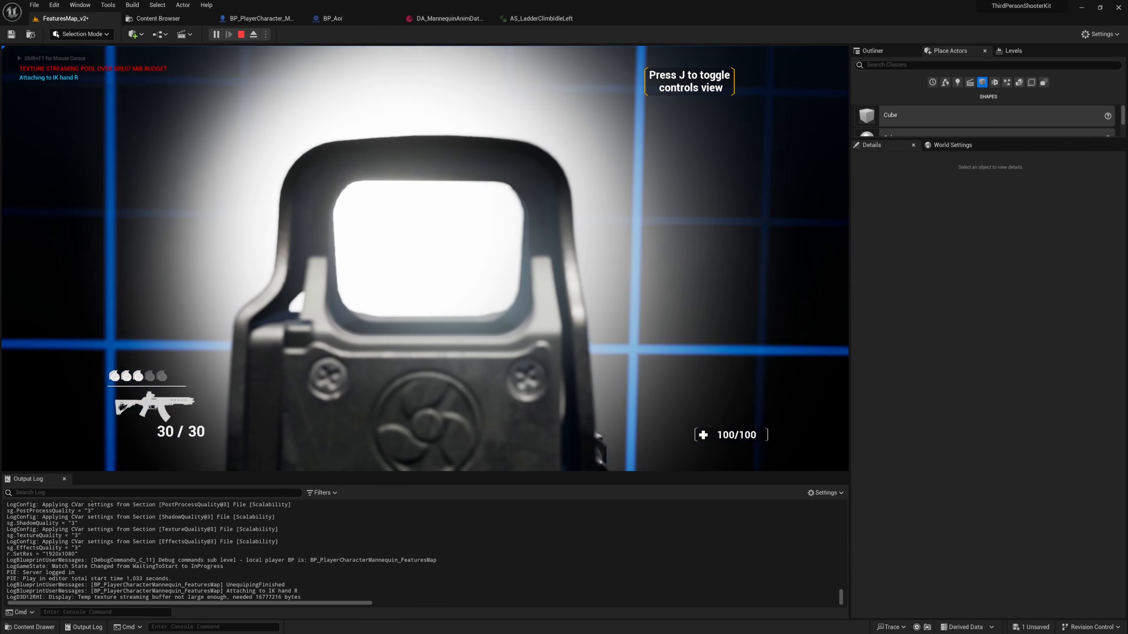
{"action": "key", "text": "w"}
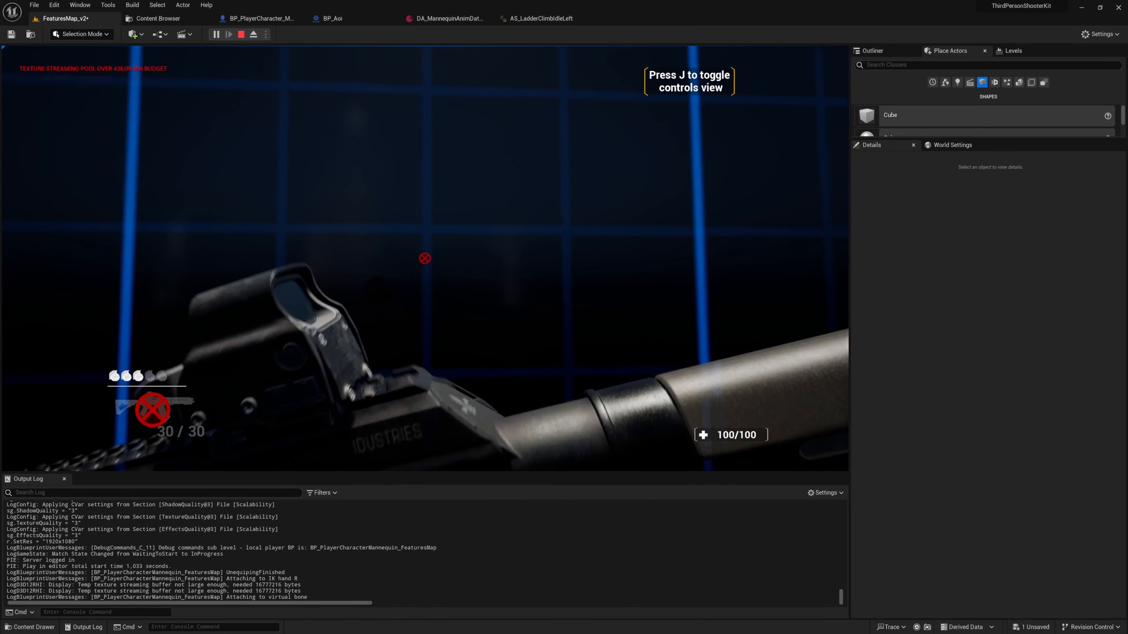
{"action": "key", "text": "s"}
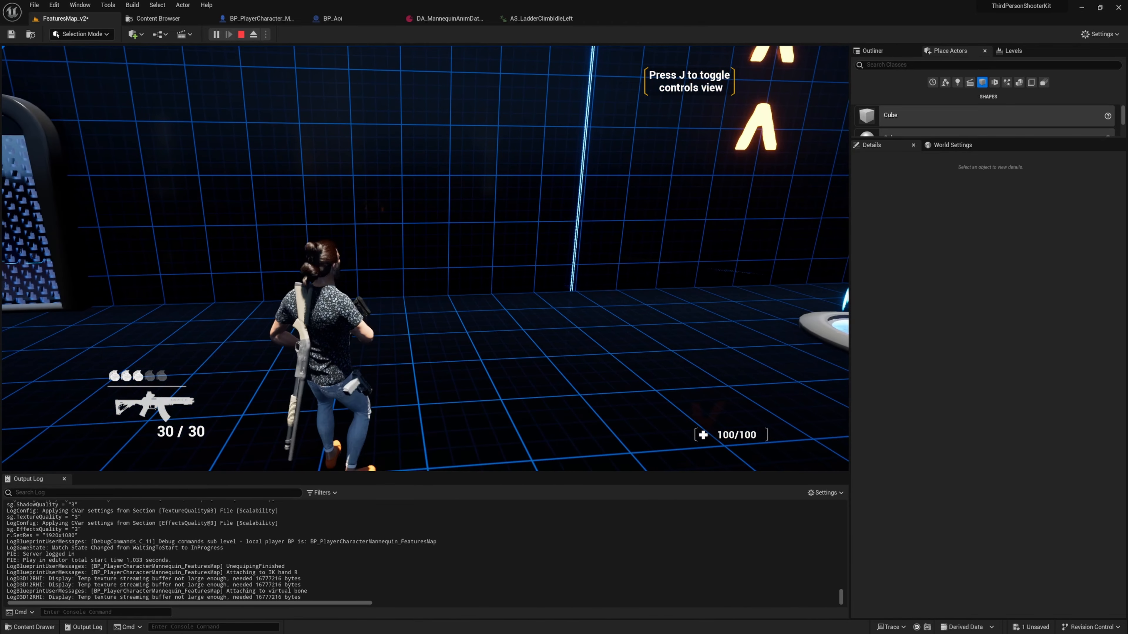
{"action": "key", "text": "Escape"}
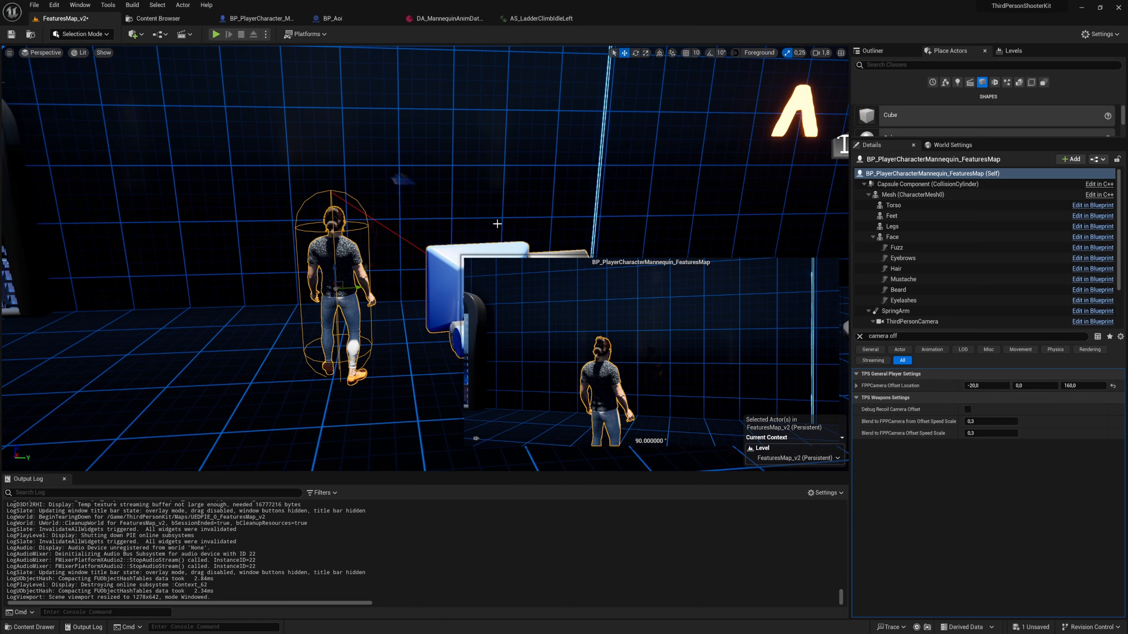
Play the level, run the character around the platform to check its look from different camera angles, and stop the session.
{"action": "left_click", "coordinate": [215, 34]}
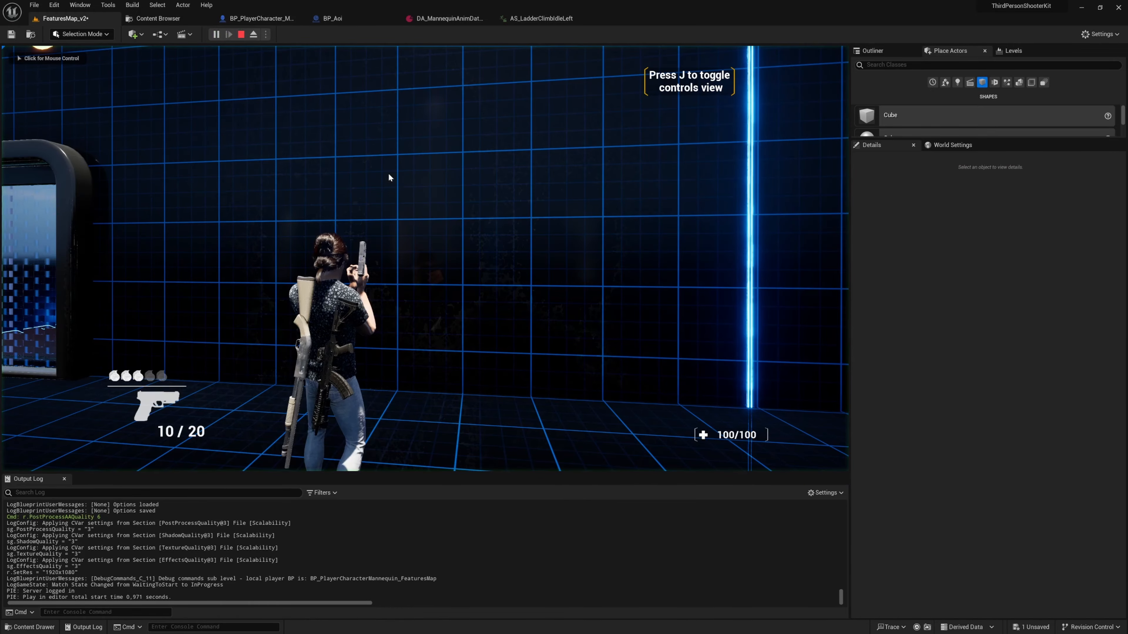
{"action": "left_click", "coordinate": [388, 174]}
{"action": "key", "text": "w"}
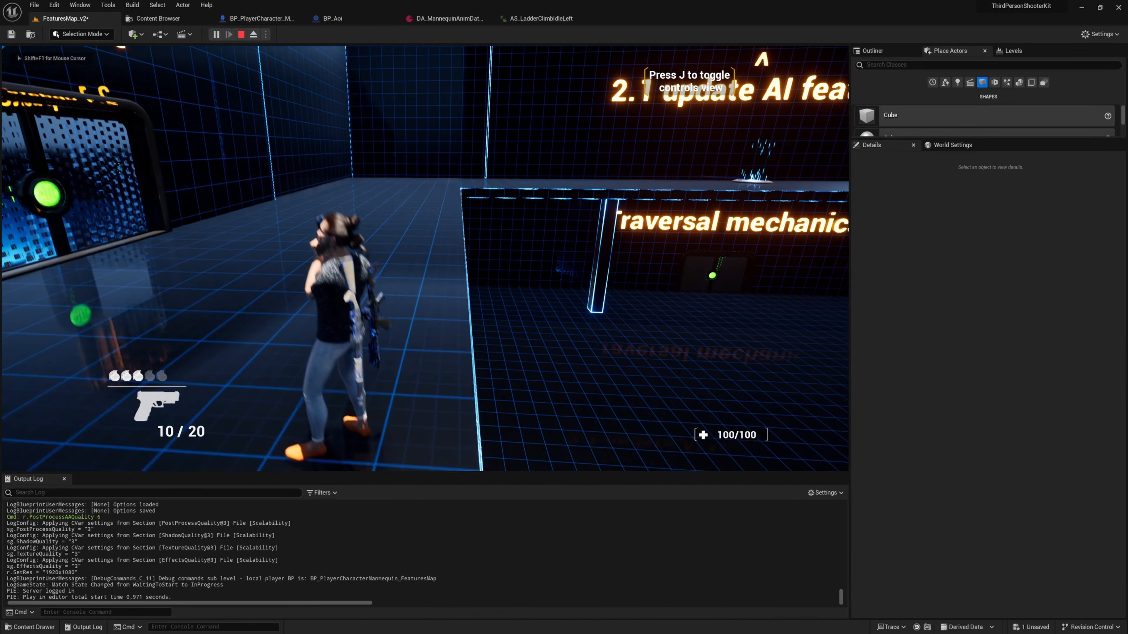
{"action": "key", "text": "s"}
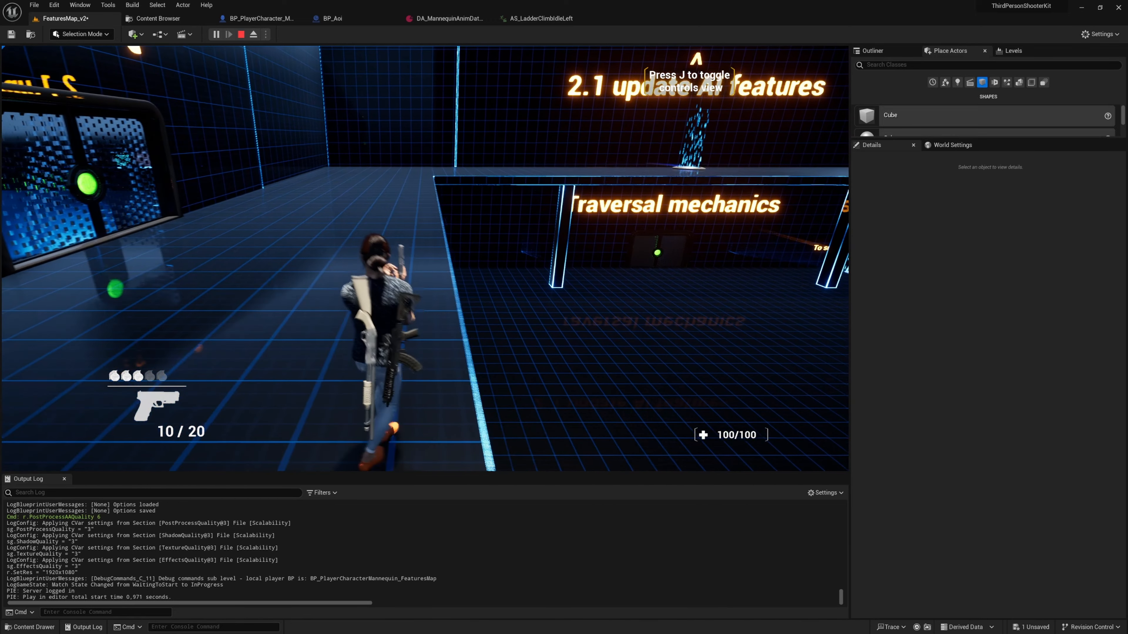
{"action": "key", "text": "s"}
{"action": "key", "text": "w"}
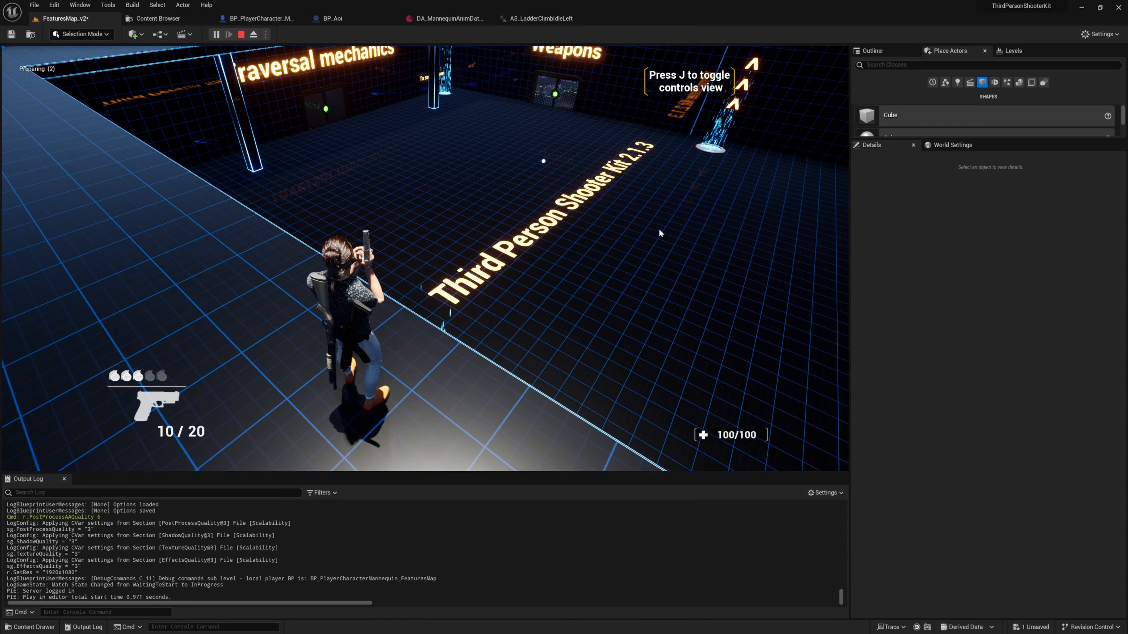
{"action": "key", "text": "Escape"}
Focus on the player character, select its Mesh (CharacterMesh0) component, and clear the "camera off" details filter.
{"action": "right_click_drag", "start_coordinate": [399, 240], "coordinate": [279, 304]}
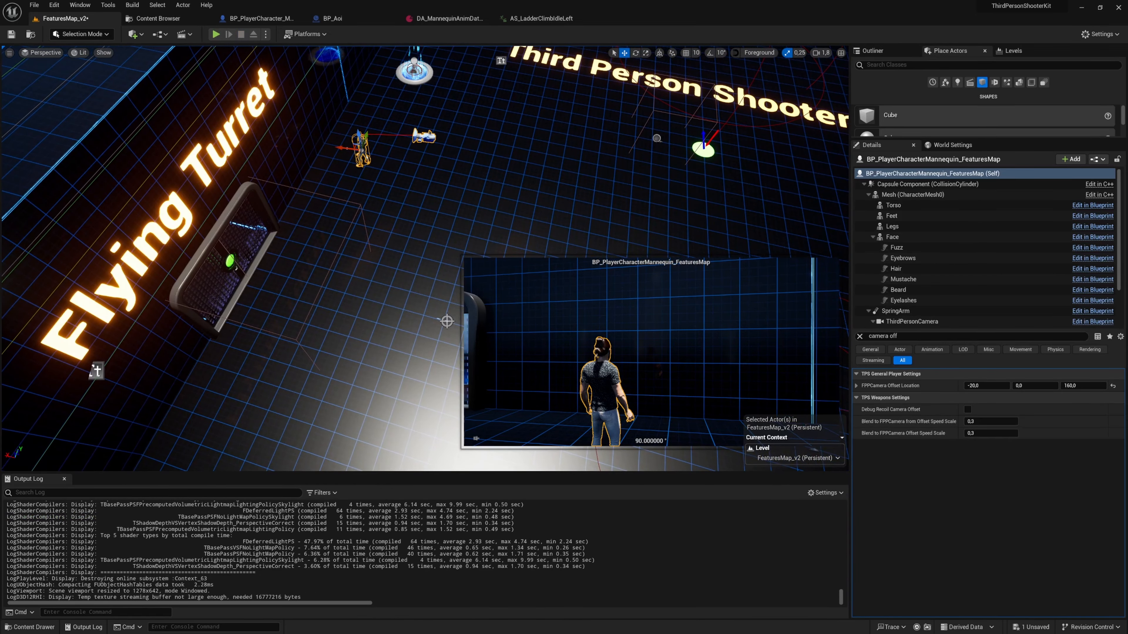
{"action": "left_click", "coordinate": [937, 196]}
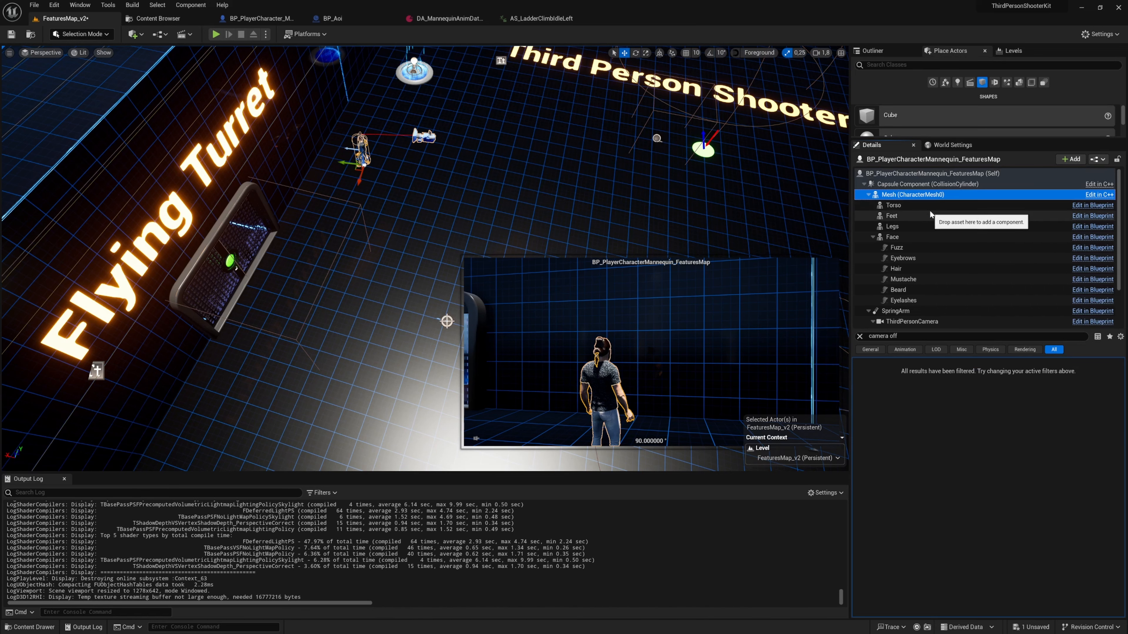
{"action": "left_click", "coordinate": [931, 207]}
{"action": "key", "text": "f"}
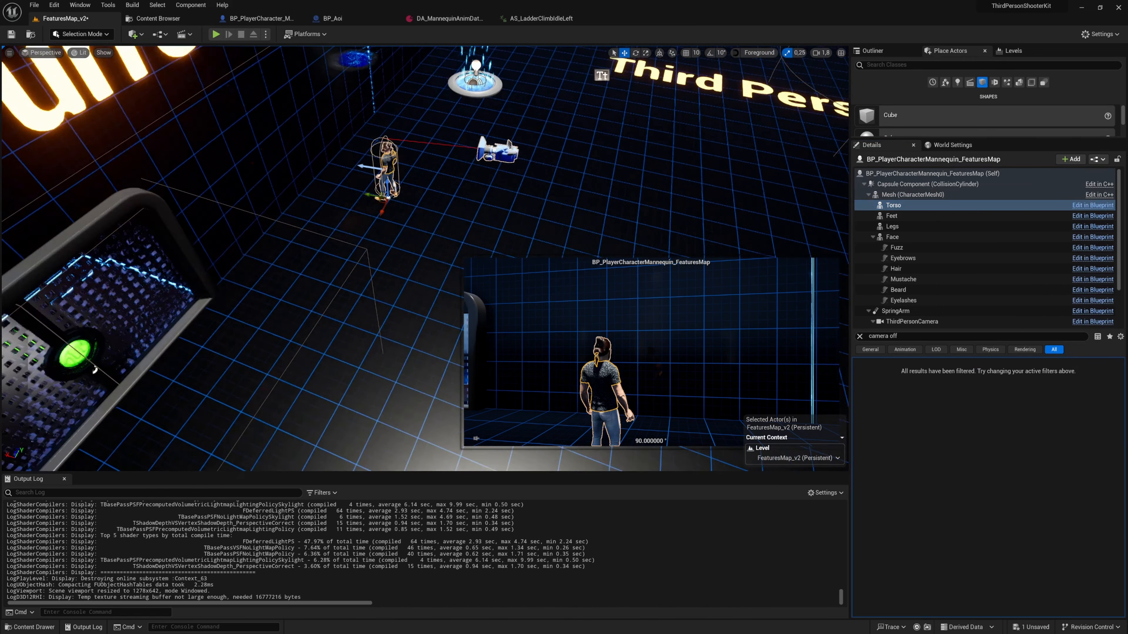
{"action": "left_click", "coordinate": [934, 195]}
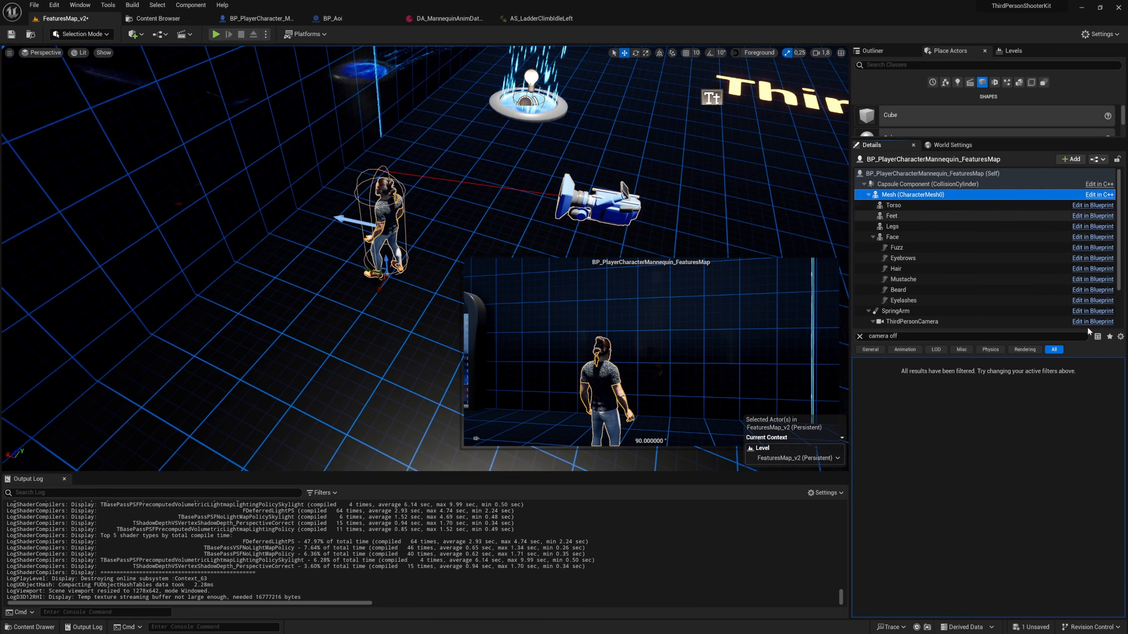
{"action": "left_click", "coordinate": [861, 336]}
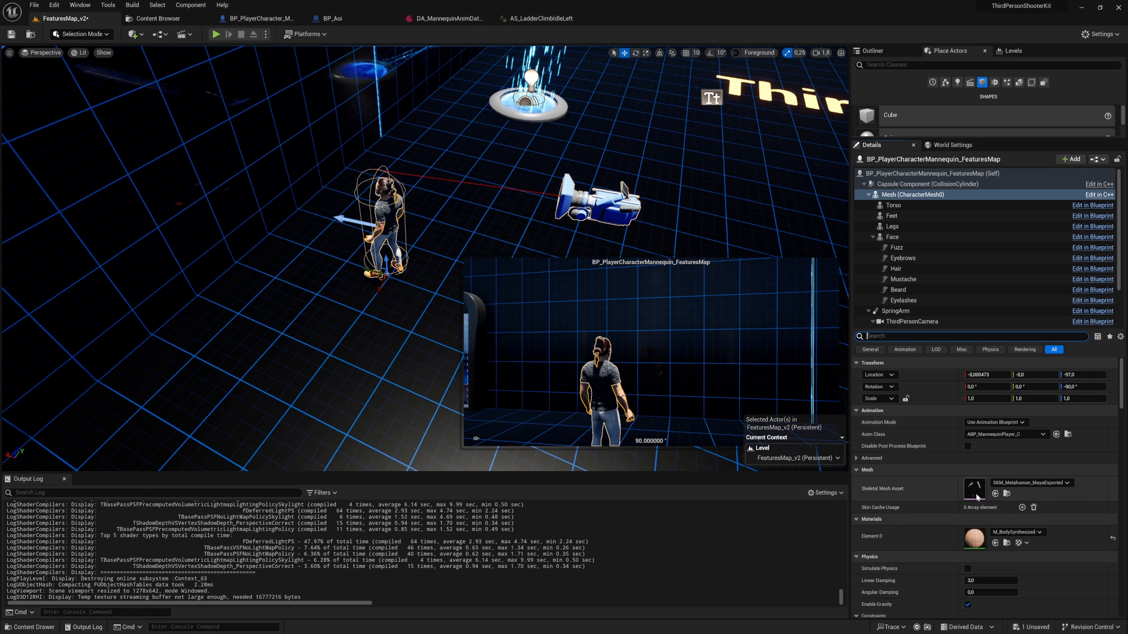
Open the mesh's M_BodySynthesized material and follow its parent materials up to the base material M_BodySkin.
{"action": "double_click", "coordinate": [974, 538]}
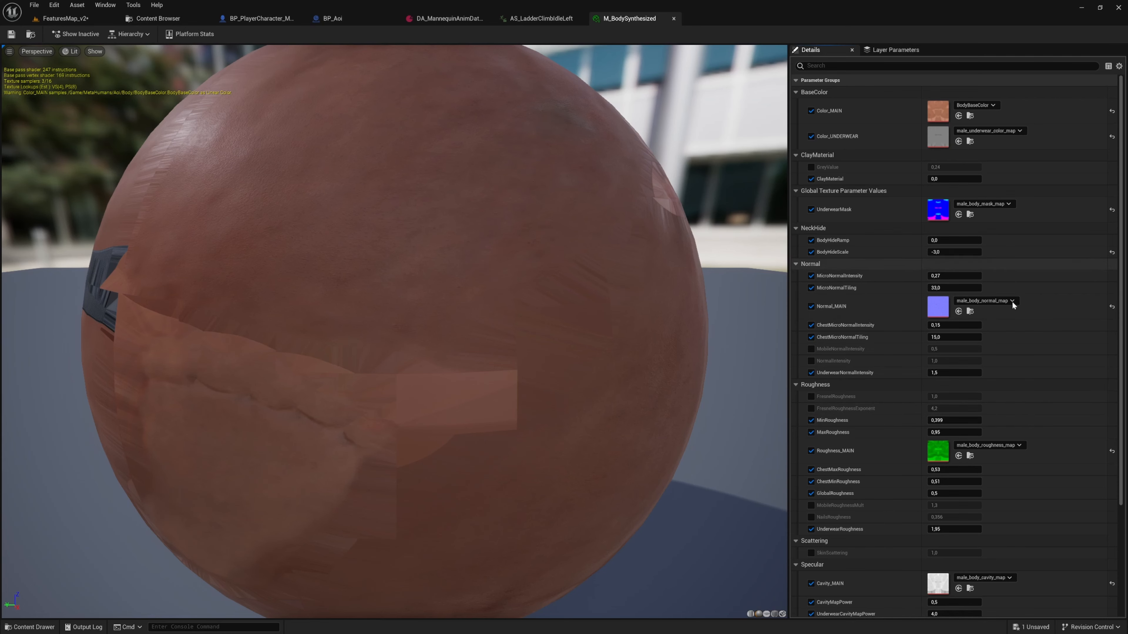
{"action": "scroll", "coordinate": [884, 418], "scroll_direction": "down", "scroll_amount": 4}
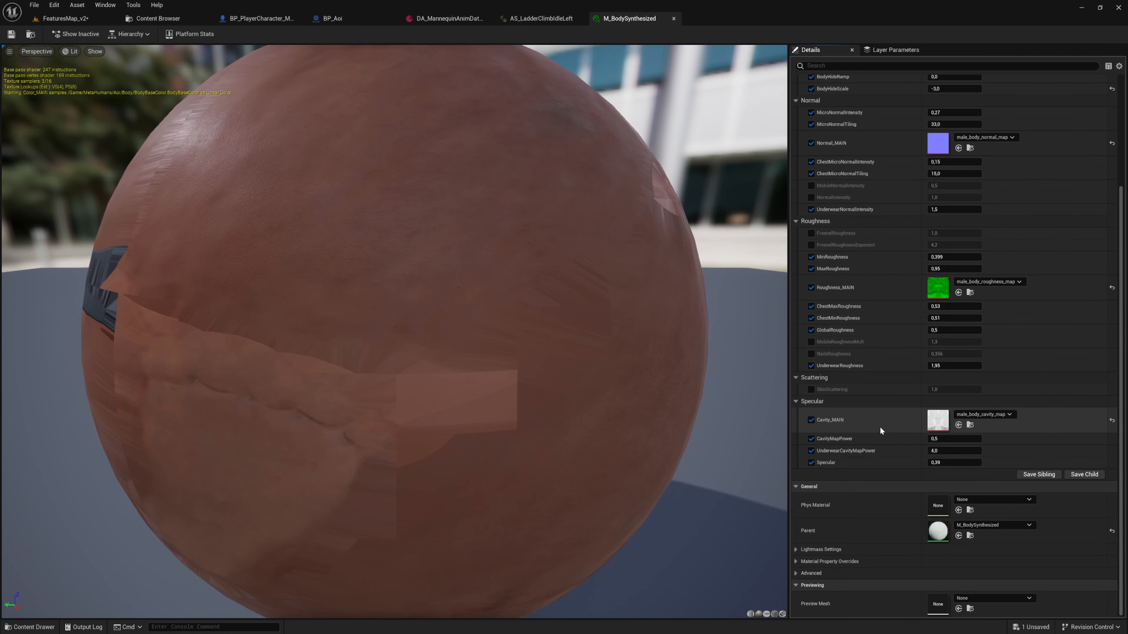
{"action": "double_click", "coordinate": [938, 530]}
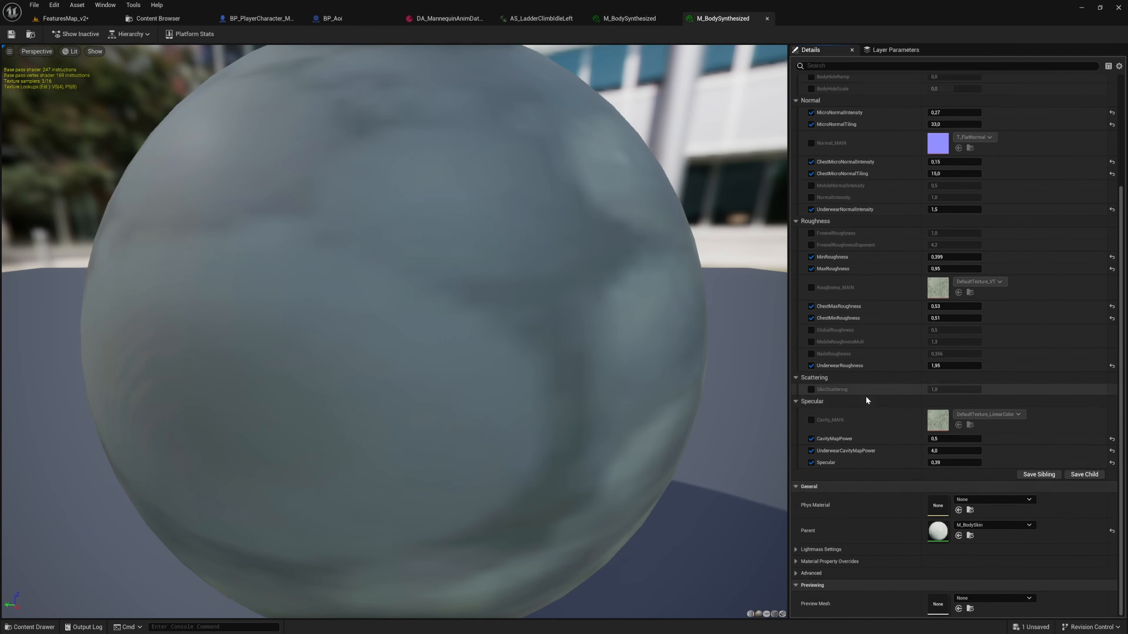
{"action": "double_click", "coordinate": [938, 531]}
Add a MakeMaterialAttributes node to the M_BodySkin graph and place it next to the material result node.
{"action": "right_click_drag", "start_coordinate": [820, 231], "coordinate": [726, 214]}
{"action": "scroll", "coordinate": [710, 265], "scroll_direction": "down", "scroll_amount": 3}
{"action": "scroll", "coordinate": [736, 260], "scroll_direction": "up", "scroll_amount": 2}
{"action": "left_click", "coordinate": [737, 260]}
{"action": "right_click", "coordinate": [726, 214]}
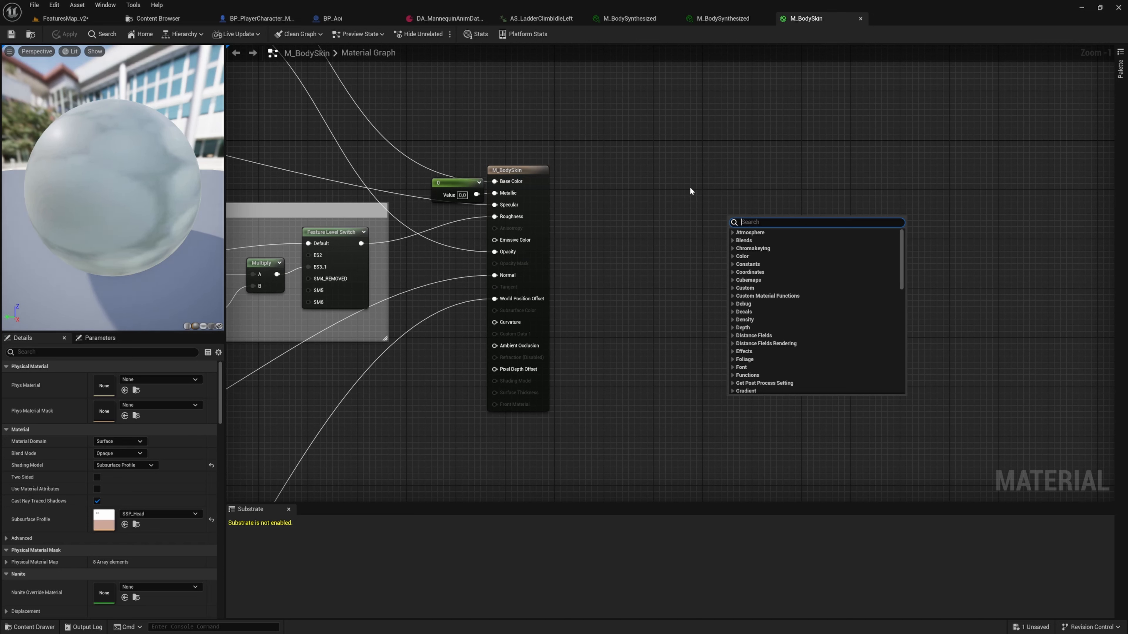
{"action": "type", "text": "make"}
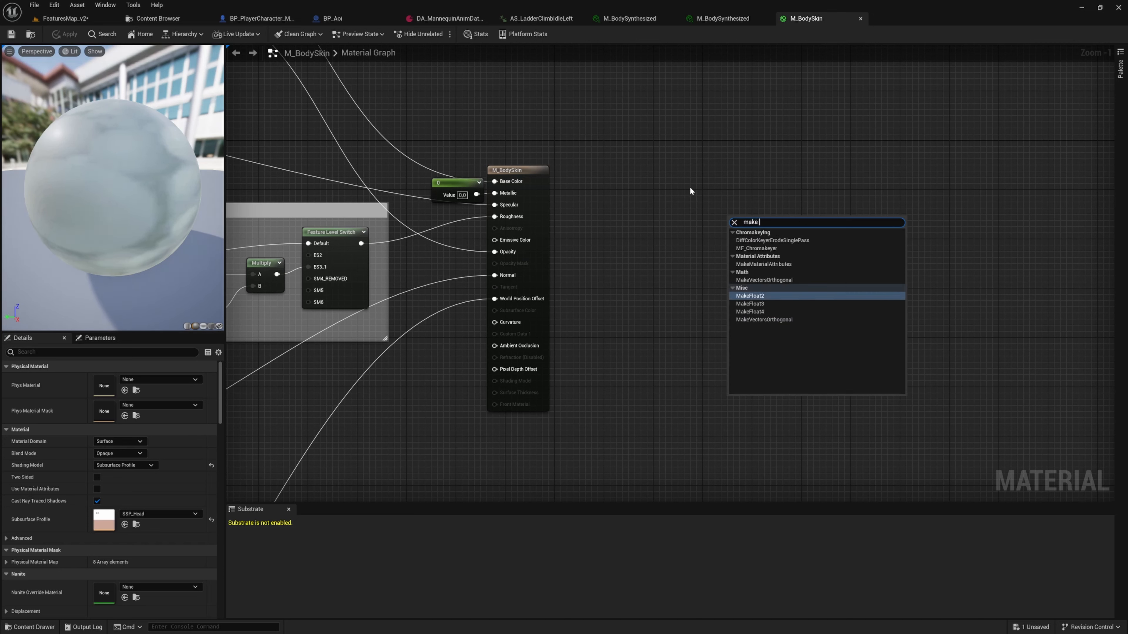
{"action": "type", "text": " att"}
{"action": "key", "text": "Return"}
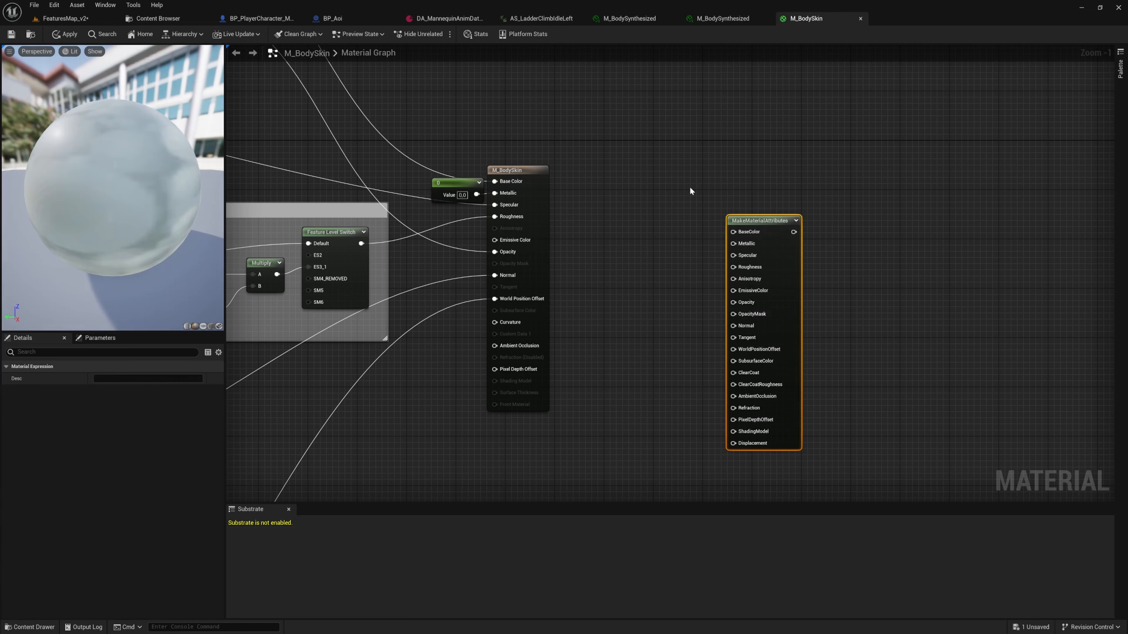
{"action": "left_click_drag", "start_coordinate": [769, 237], "coordinate": [570, 210]}
{"action": "left_click", "coordinate": [531, 213]}
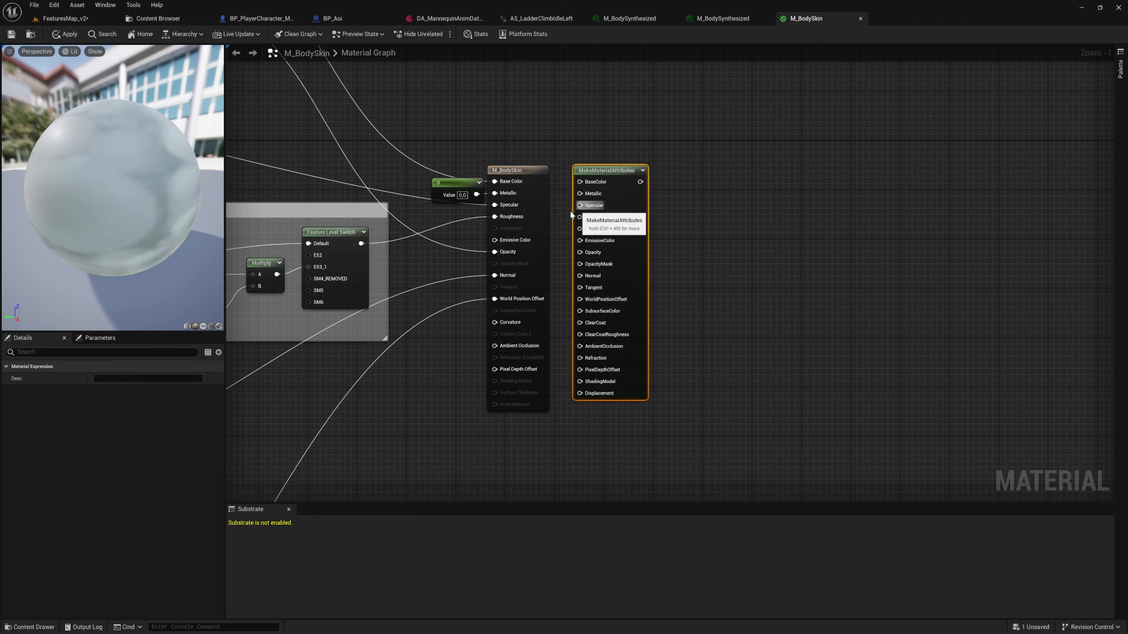
Transfer the result node's Base Color, Metallic, Specular, Roughness, Opacity, Normal and World Position Offset connections to the matching MakeMaterialAttributes inputs.
{"action": "right_click_drag", "start_coordinate": [554, 213], "coordinate": [631, 142]}
{"action": "scroll", "coordinate": [649, 171], "scroll_direction": "up", "scroll_amount": 5, "text": "ctrl"}
{"action": "scroll", "coordinate": [662, 164], "scroll_direction": "down", "scroll_amount": 2}
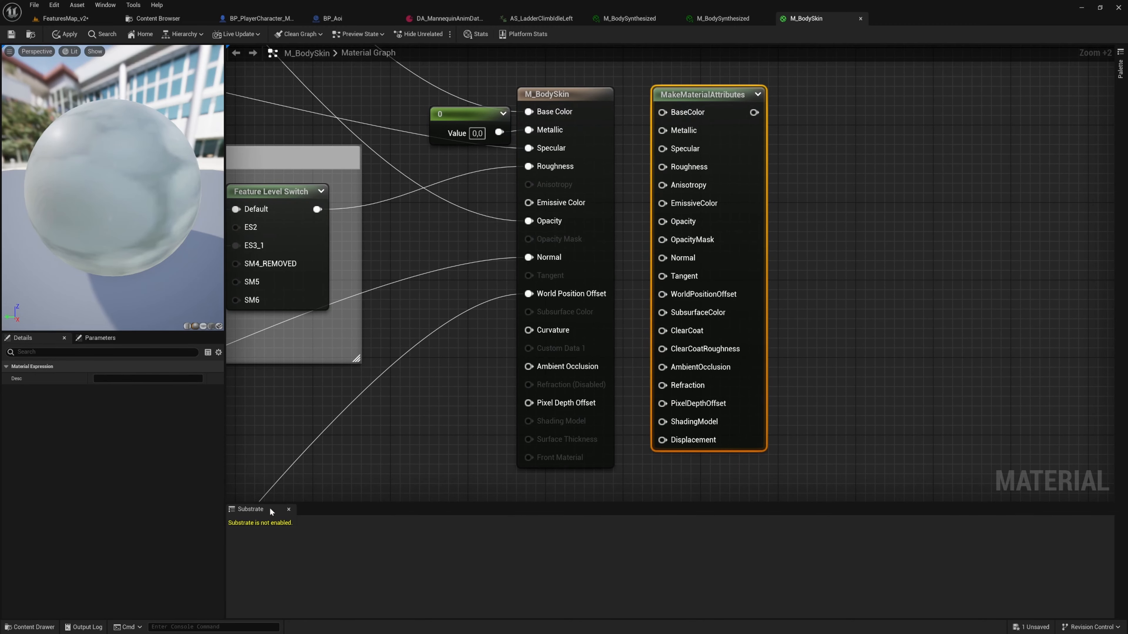
{"action": "middle_click", "coordinate": [260, 511]}
{"action": "right_click_drag", "start_coordinate": [430, 325], "coordinate": [414, 364]}
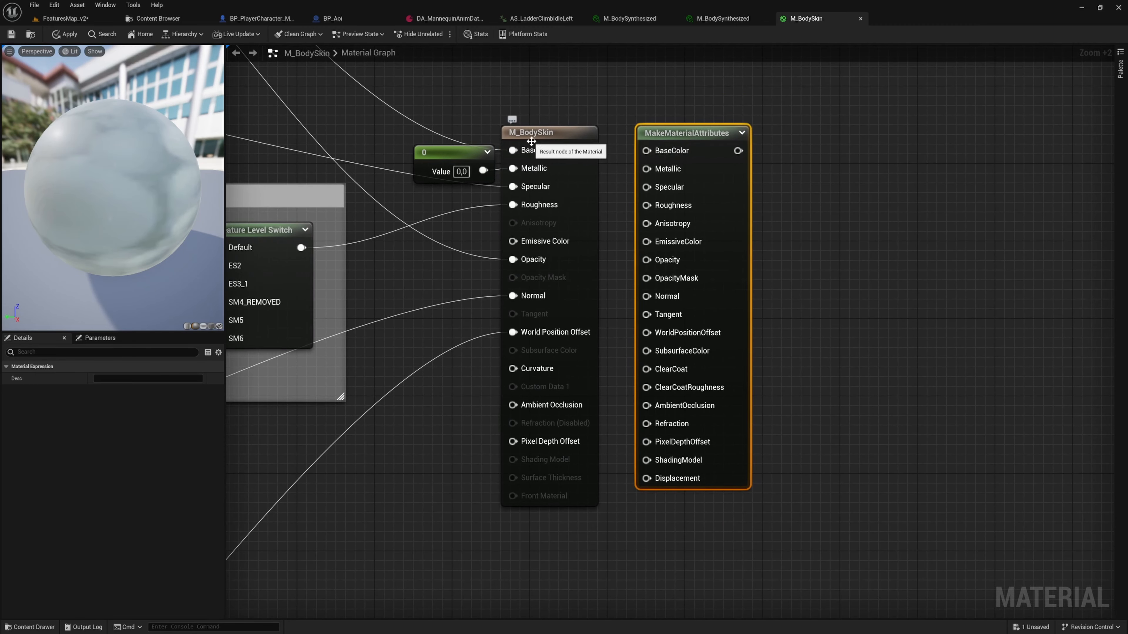
{"action": "left_click_drag", "start_coordinate": [513, 150], "coordinate": [668, 169], "text": "ctrl"}
{"action": "left_click_drag", "start_coordinate": [532, 187], "coordinate": [653, 187], "text": "ctrl"}
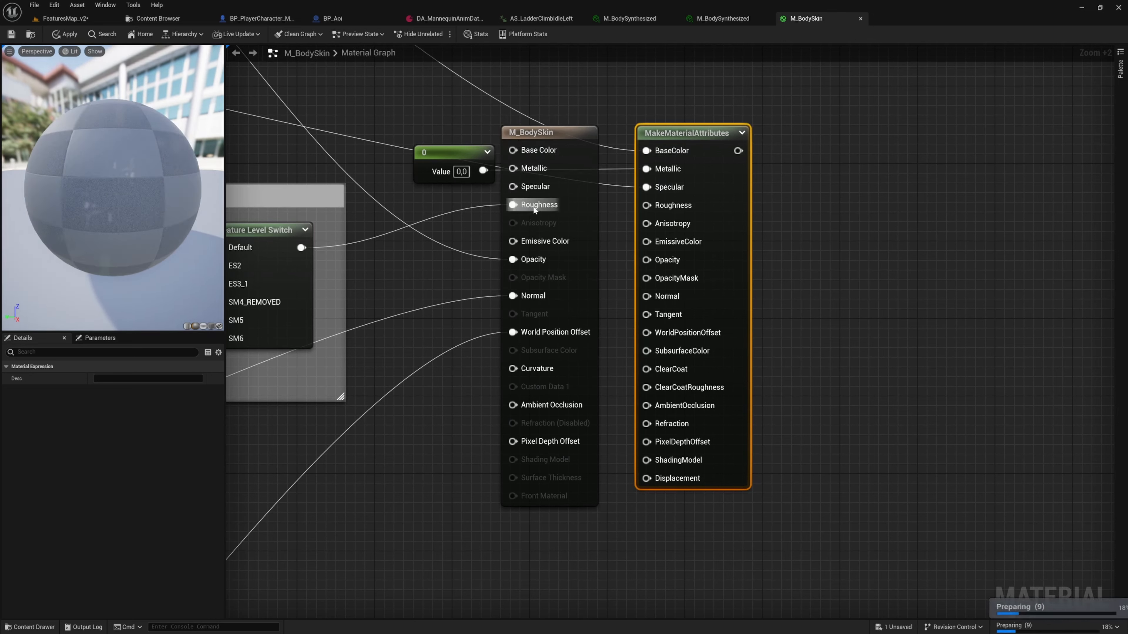
{"action": "left_click_drag", "start_coordinate": [535, 210], "coordinate": [653, 205], "text": "ctrl"}
{"action": "left_click_drag", "start_coordinate": [532, 261], "coordinate": [660, 260], "text": "ctrl"}
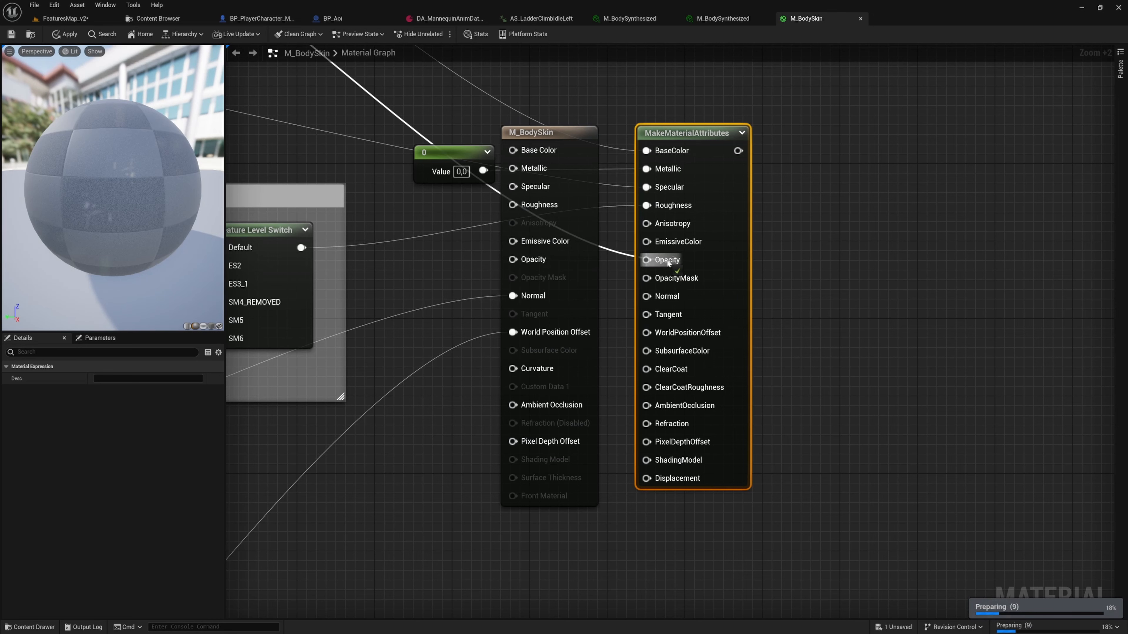
{"action": "left_click_drag", "start_coordinate": [521, 296], "coordinate": [662, 296], "text": "ctrl"}
{"action": "left_click_drag", "start_coordinate": [546, 333], "coordinate": [648, 333], "text": "ctrl"}
Move the result node clear of MakeMaterialAttributes, then set the material's Blend Mode to Masked and enable Use Material Attributes.
{"action": "scroll", "coordinate": [656, 294], "scroll_direction": "down", "scroll_amount": 2}
{"action": "left_click_drag", "start_coordinate": [612, 265], "coordinate": [886, 258]}
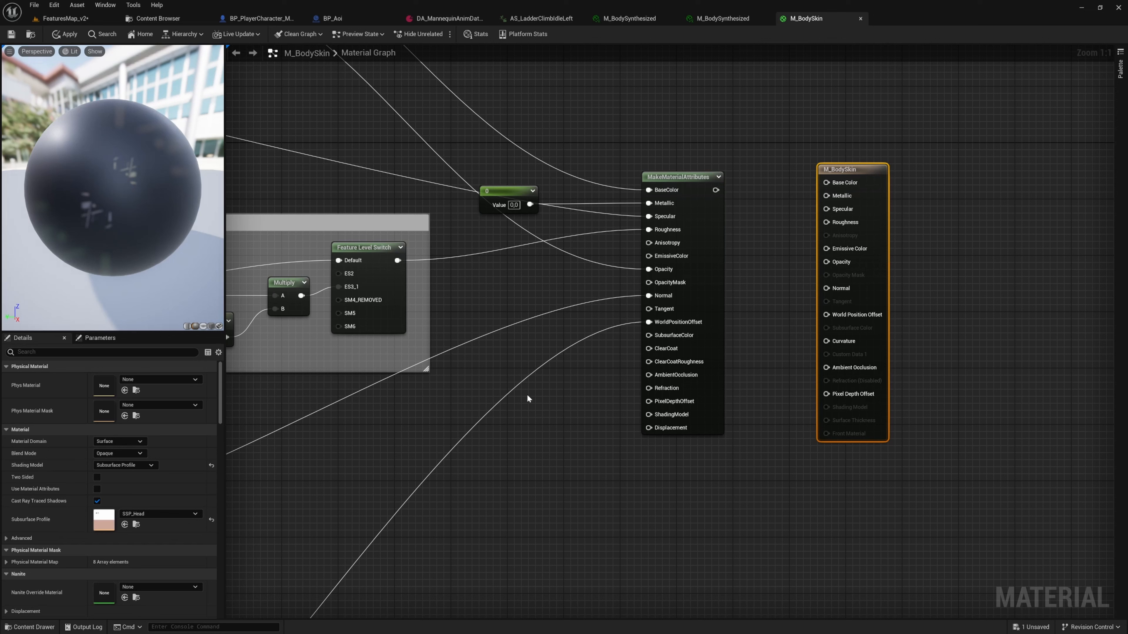
{"action": "left_click", "coordinate": [135, 453]}
{"action": "left_click", "coordinate": [130, 472]}
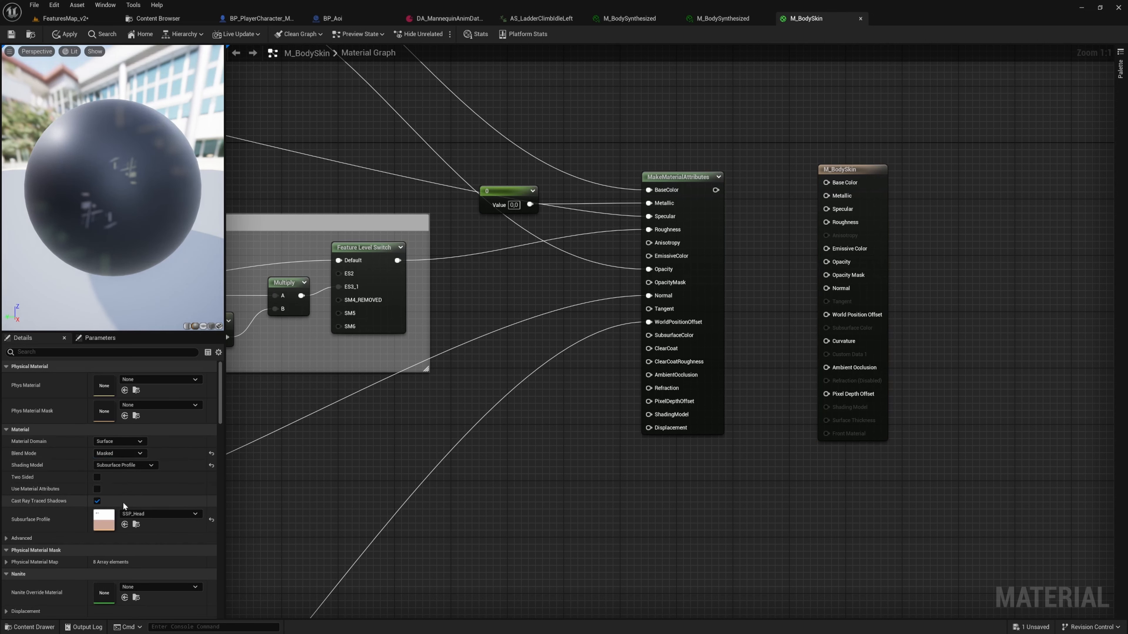
{"action": "left_click", "coordinate": [97, 489]}
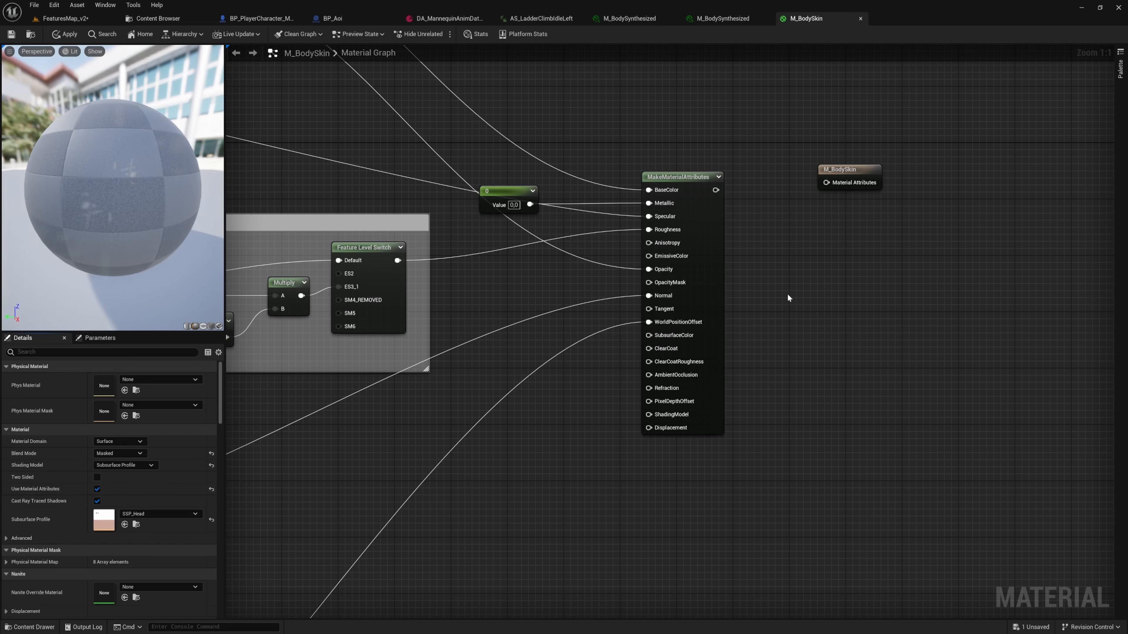
Insert an MF_Hide_with_dissolve function between the MakeMaterialAttributes output and the M_BodySkin Material Attributes input.
{"action": "left_click_drag", "start_coordinate": [832, 175], "coordinate": [910, 176]}
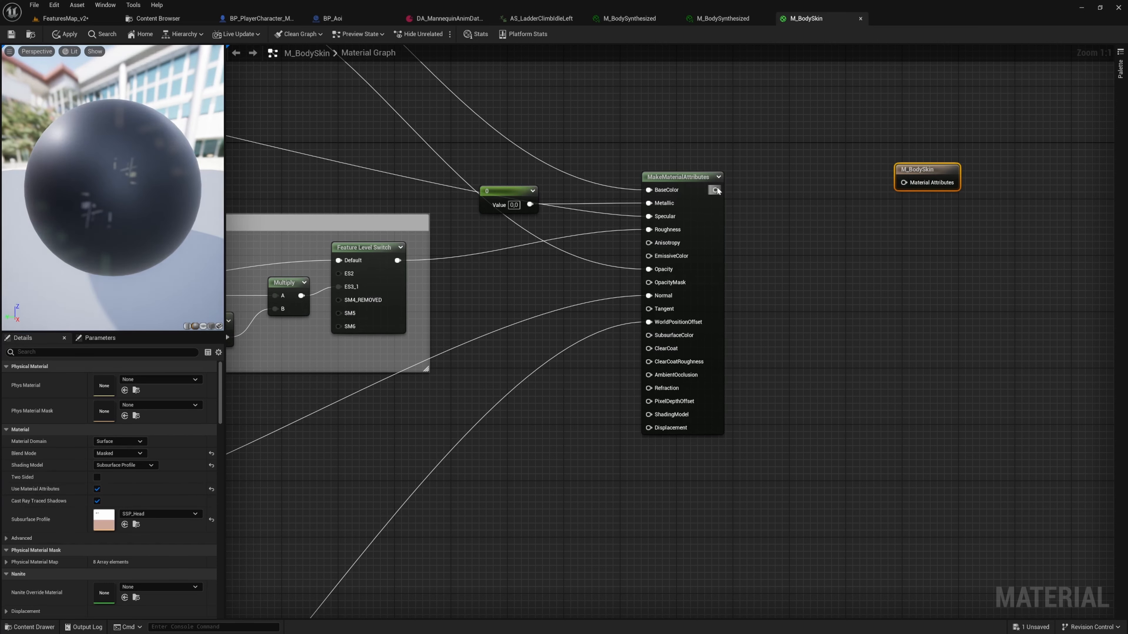
{"action": "left_click_drag", "start_coordinate": [716, 190], "coordinate": [762, 187]}
{"action": "type", "text": "mf"}
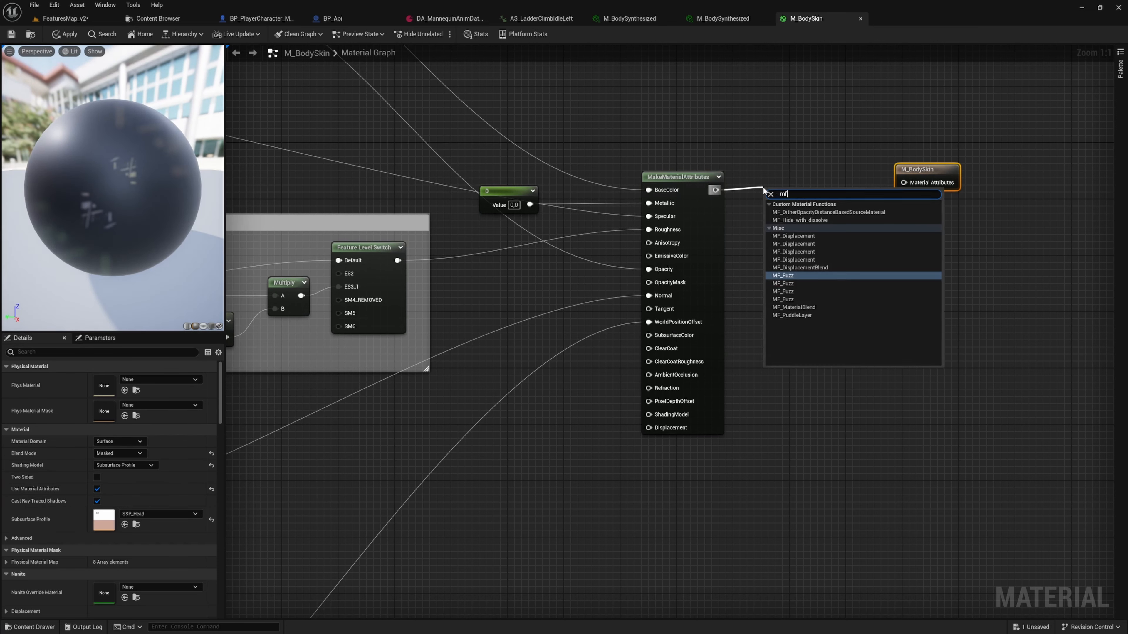
{"action": "type", "text": " dis"}
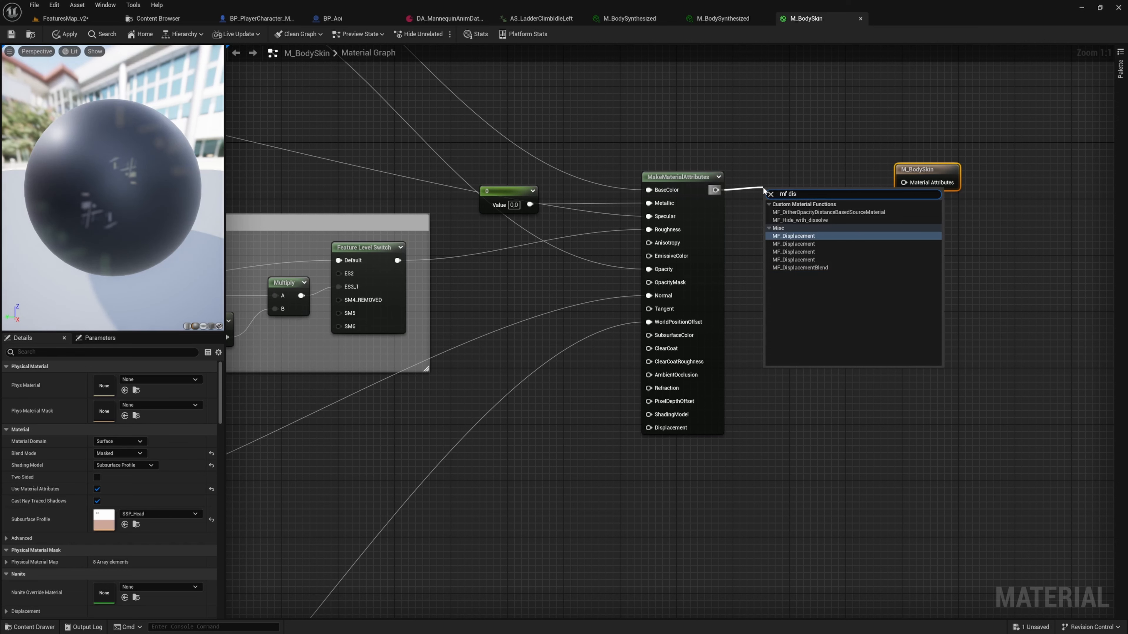
{"action": "left_click", "coordinate": [800, 220]}
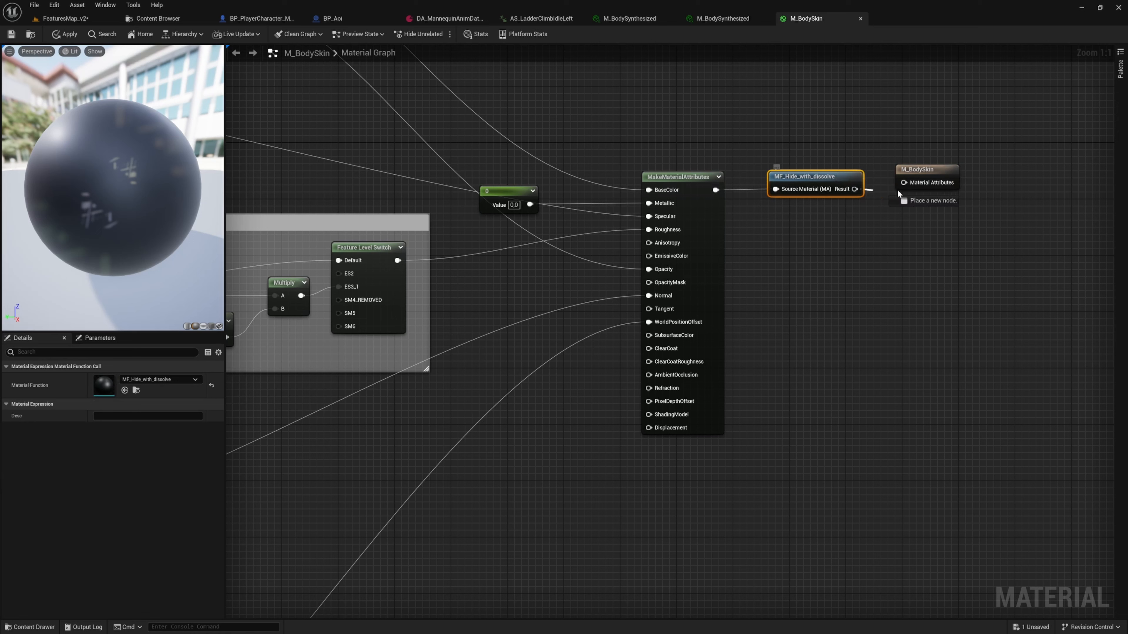
{"action": "left_click_drag", "start_coordinate": [855, 189], "coordinate": [911, 190]}
{"action": "left_click", "coordinate": [928, 176]}
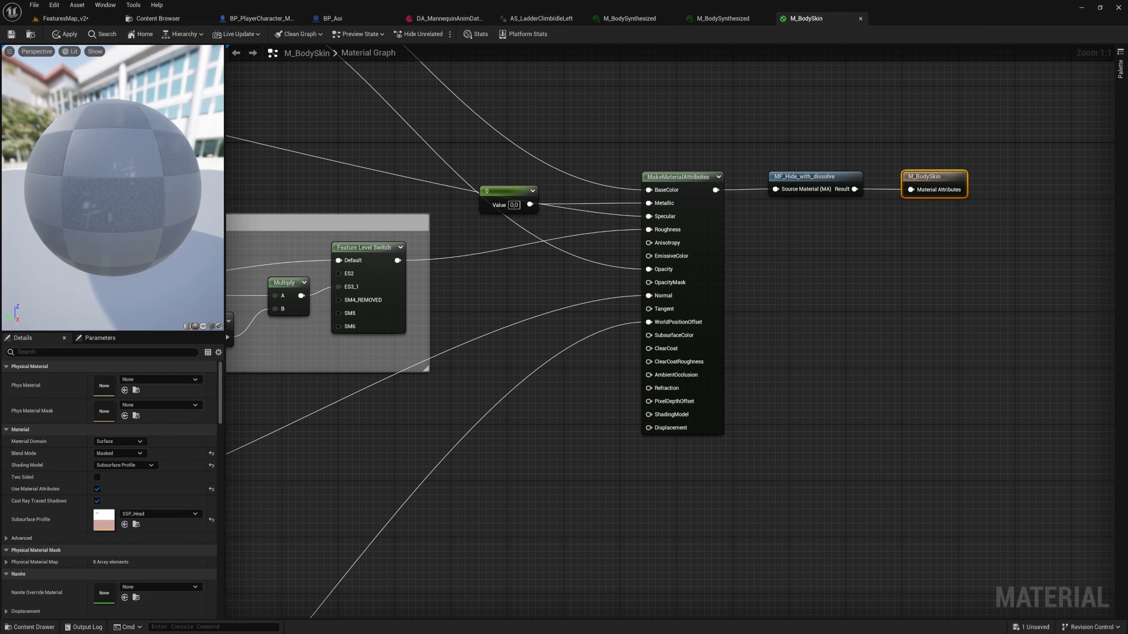
Save the M_BodySkin material and start a play test of the FeaturesMap_v2 level.
{"action": "key", "text": "ctrl+s"}
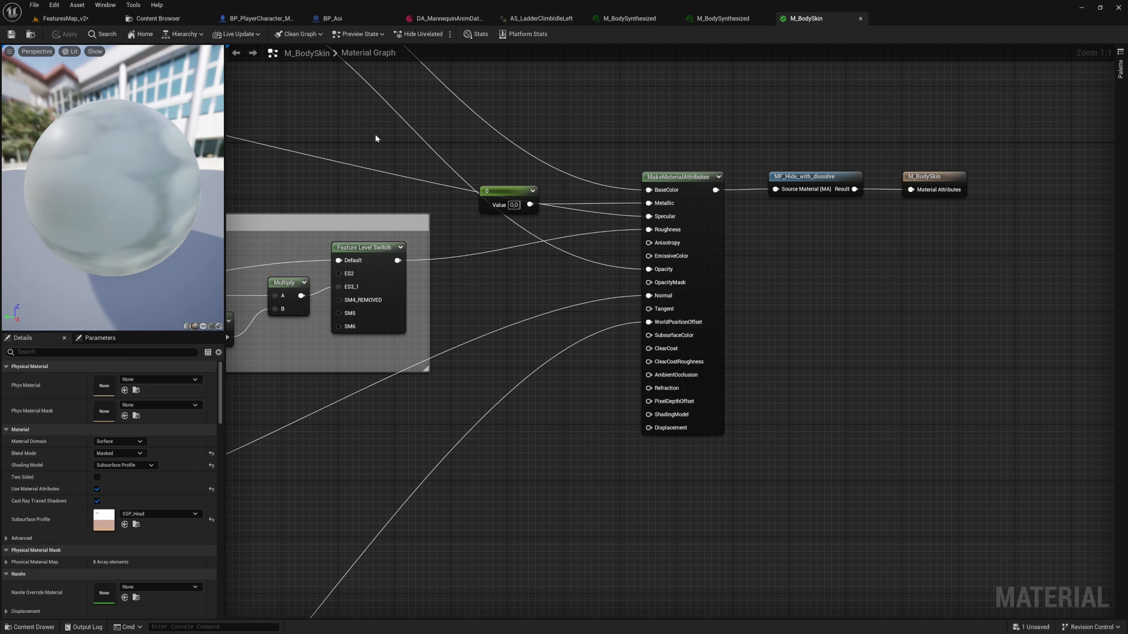
{"action": "left_click", "coordinate": [66, 18]}
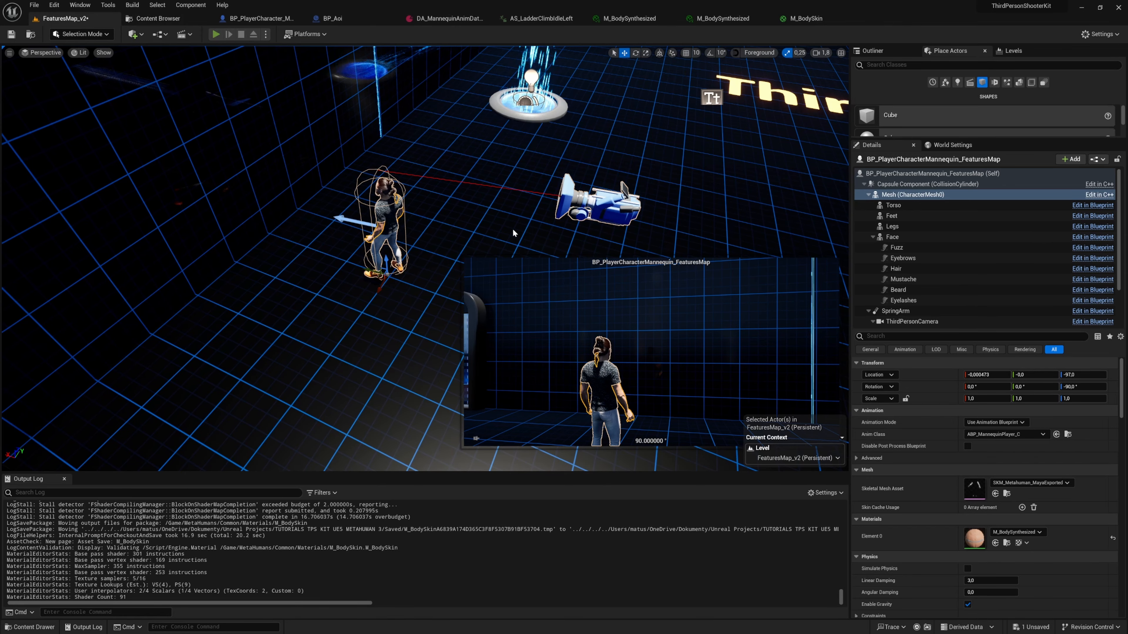
{"action": "key", "text": "alt+p"}
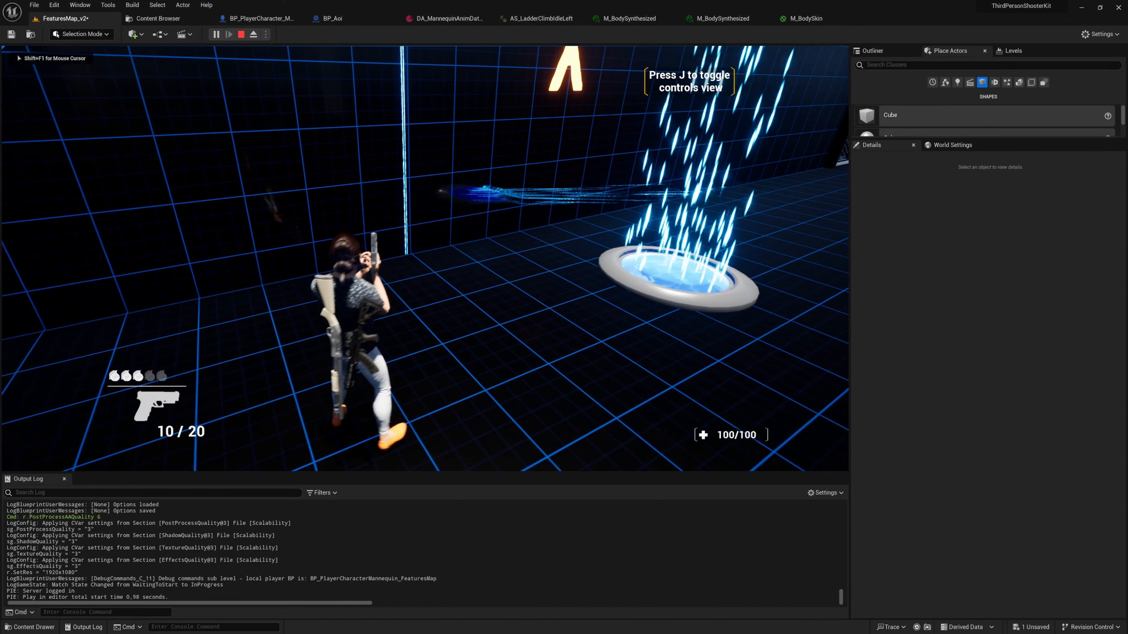
Walk the character around the level, kill the player to check the body dissolve and respawn, and end the play test.
{"action": "key", "text": "w"}
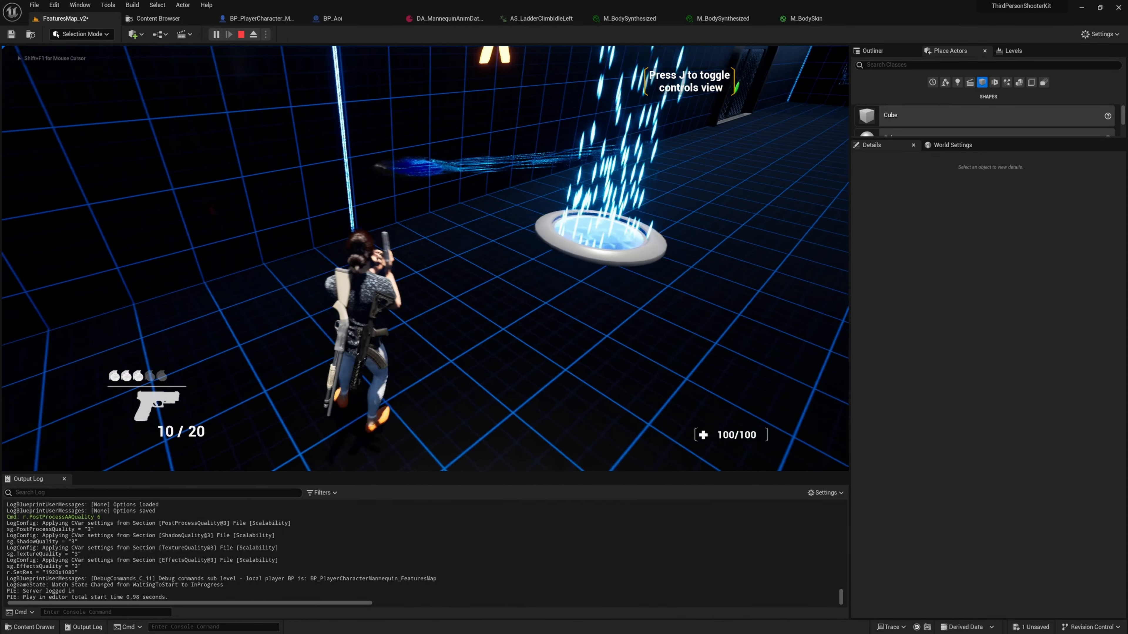
{"action": "key", "text": "w"}
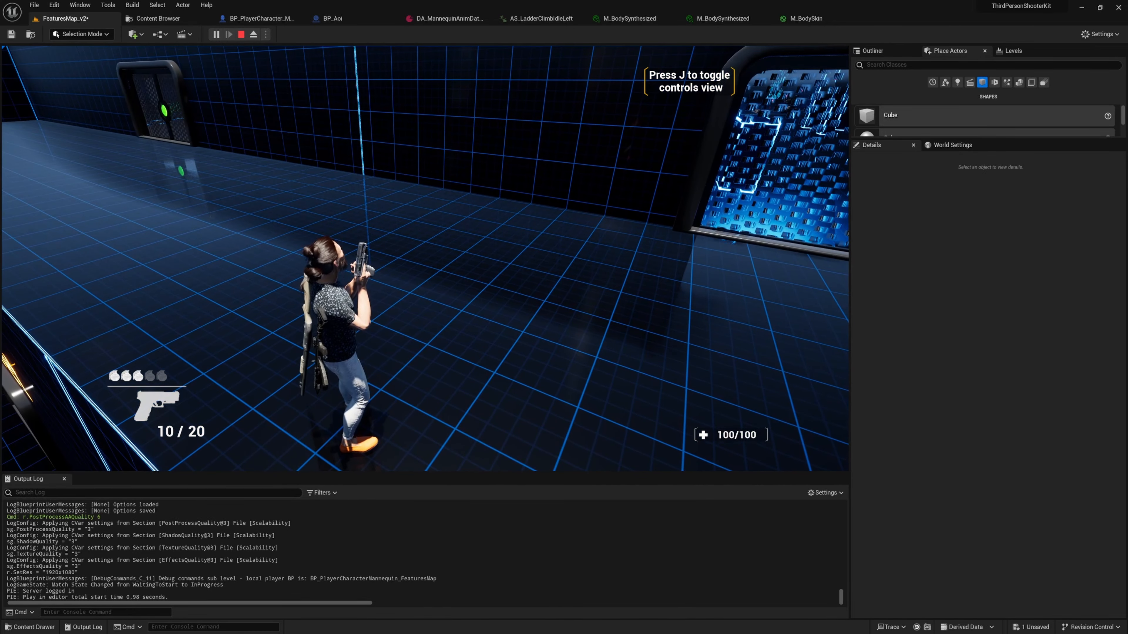
{"action": "key", "text": "w"}
{"action": "key", "text": "d"}
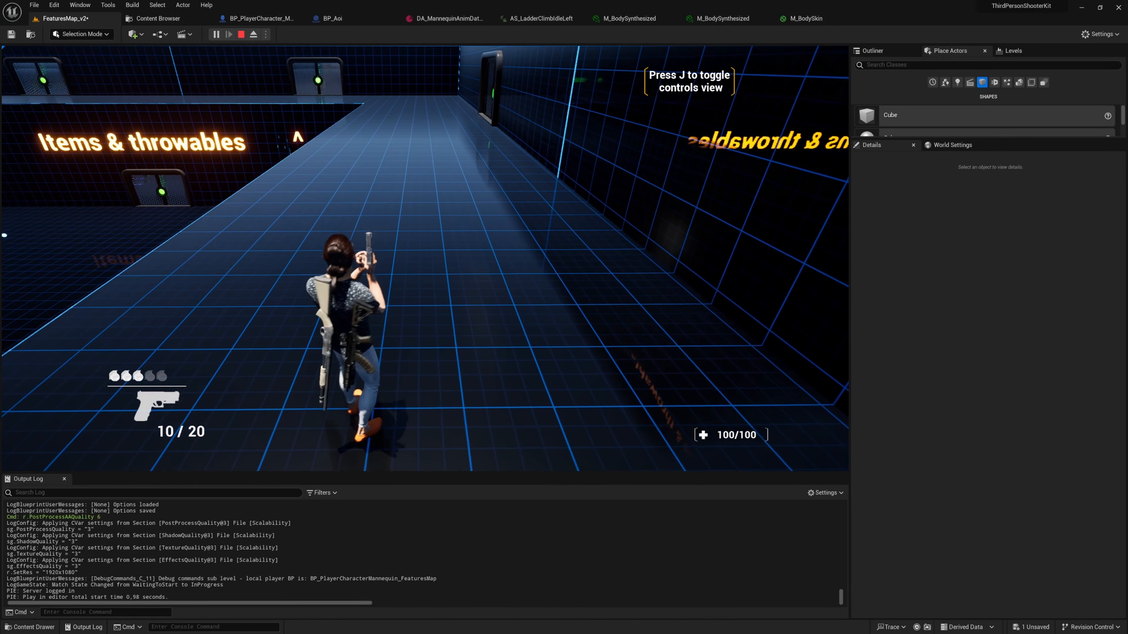
{"action": "key", "text": "k"}
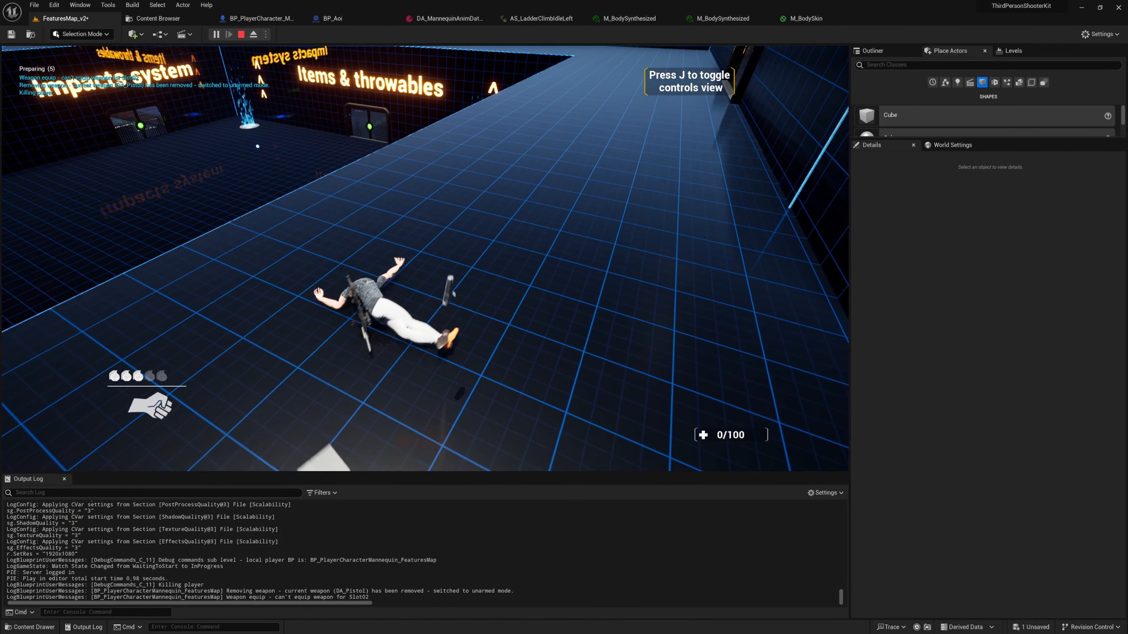
{"action": "key", "text": "shift+F1"}
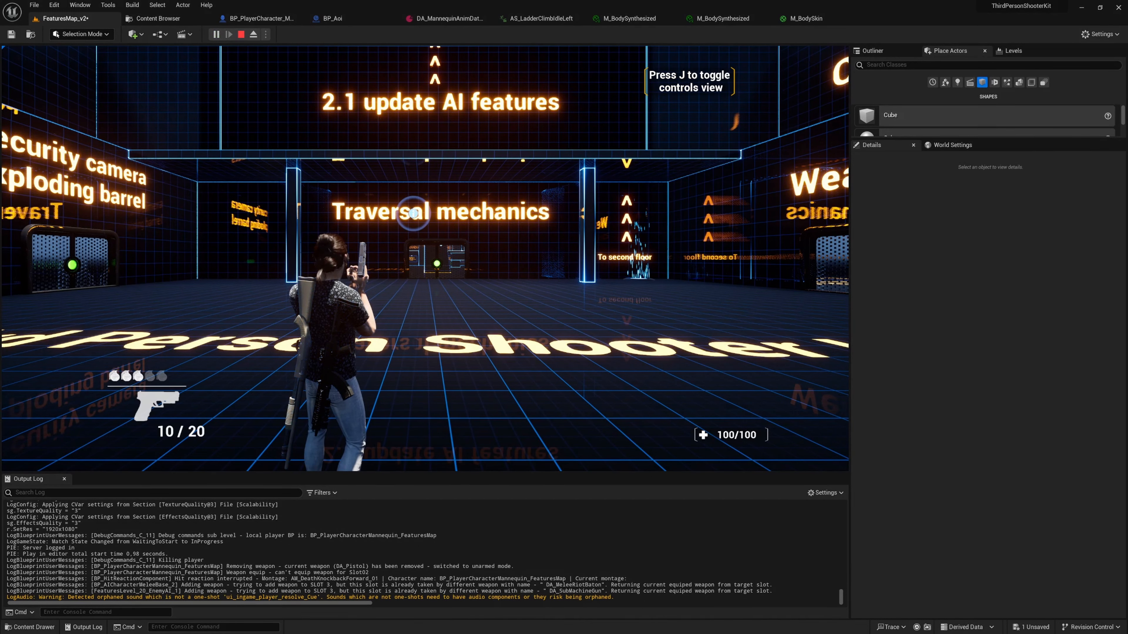
{"action": "key", "text": "a"}
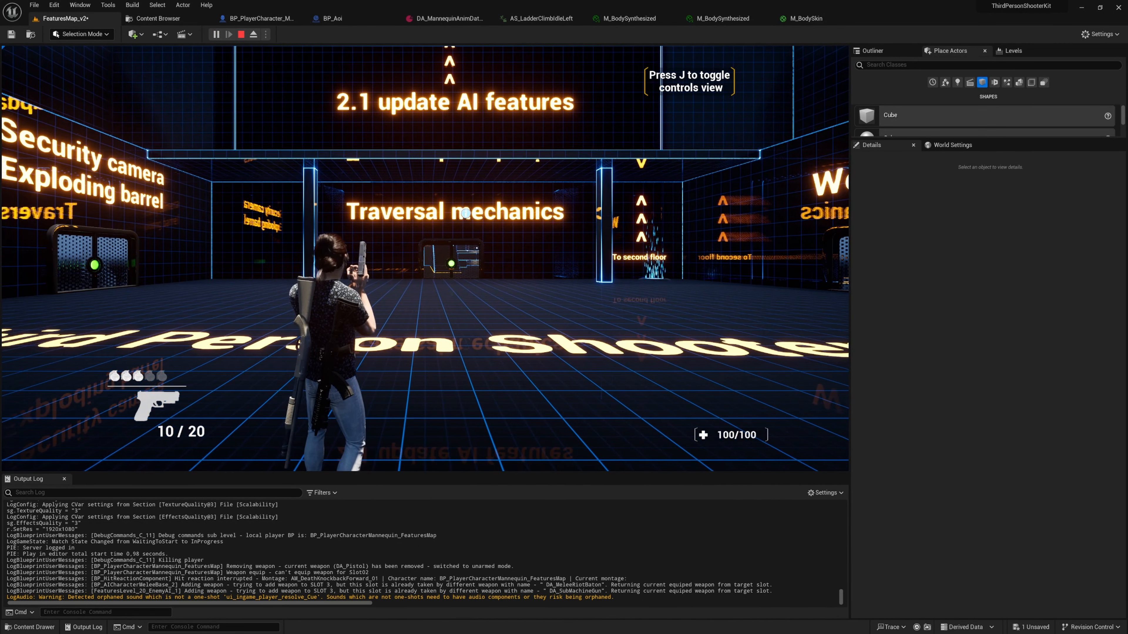
{"action": "key", "text": "Escape"}
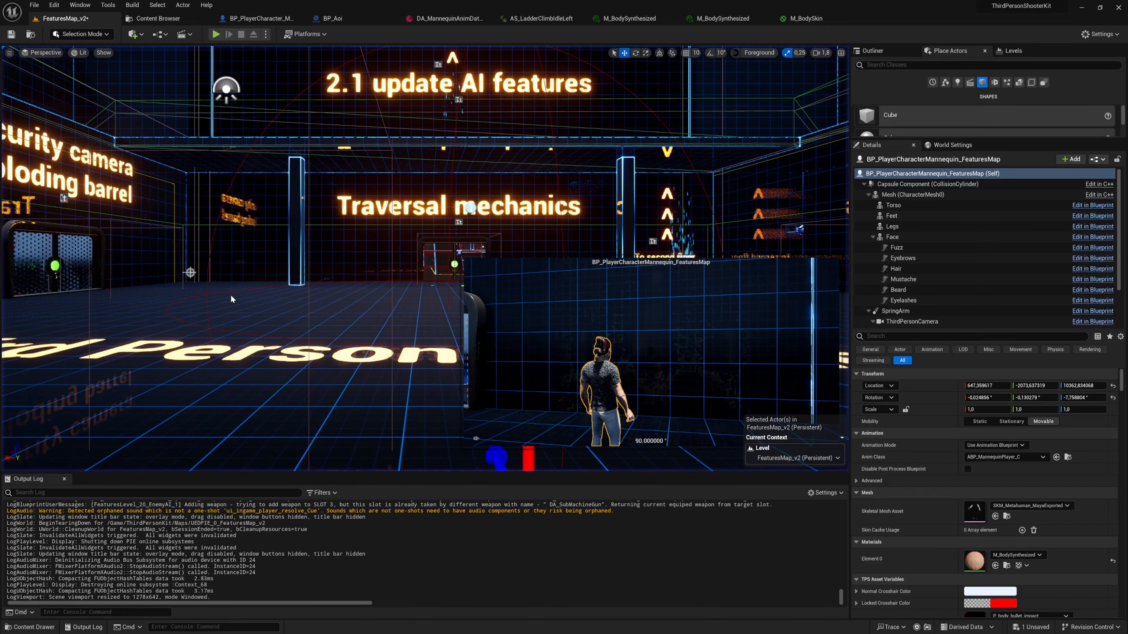
Open the M_m_top_crewneckt_nrm material instance assigned to the player character's Torso component.
{"action": "left_click", "coordinate": [901, 205]}
{"action": "double_click", "coordinate": [974, 488]}
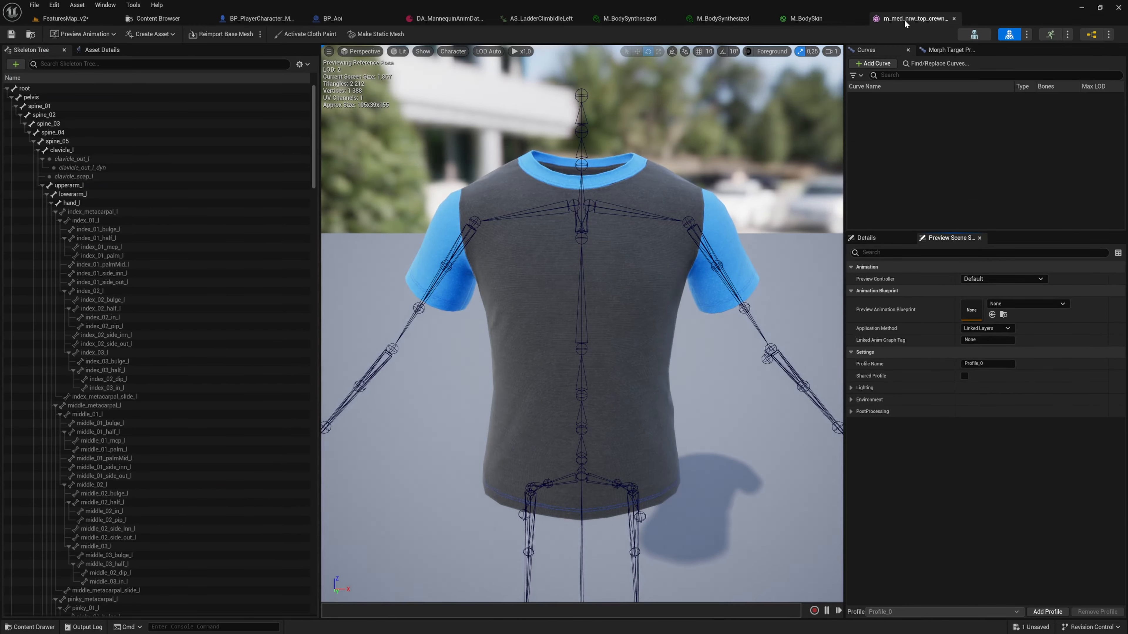
{"action": "middle_click", "coordinate": [906, 24]}
{"action": "left_click", "coordinate": [66, 18]}
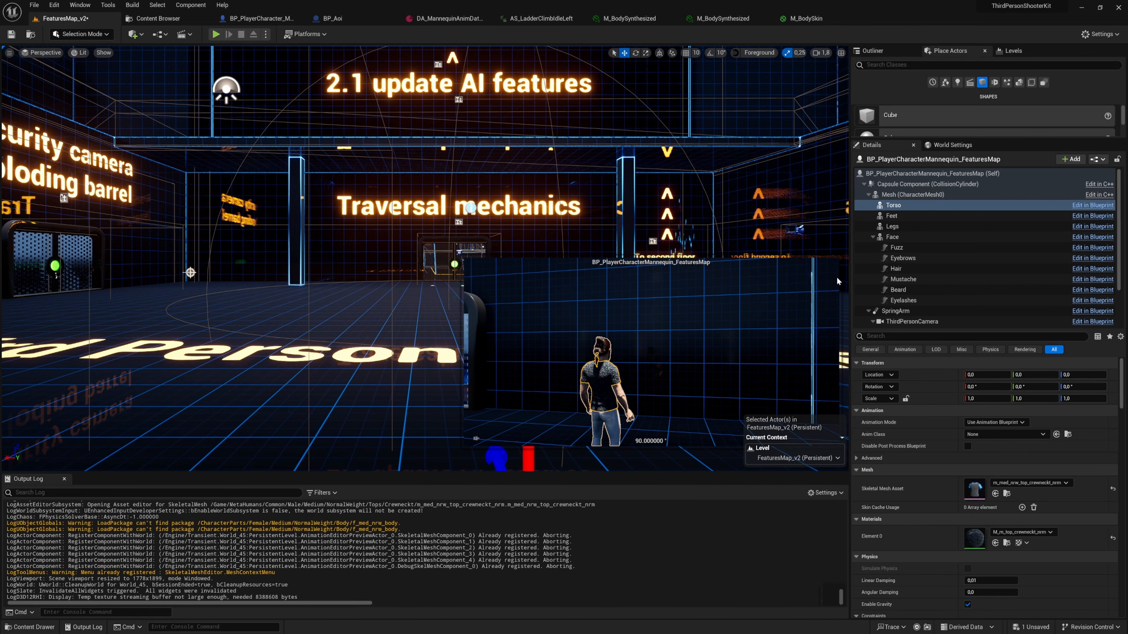
{"action": "double_click", "coordinate": [973, 533]}
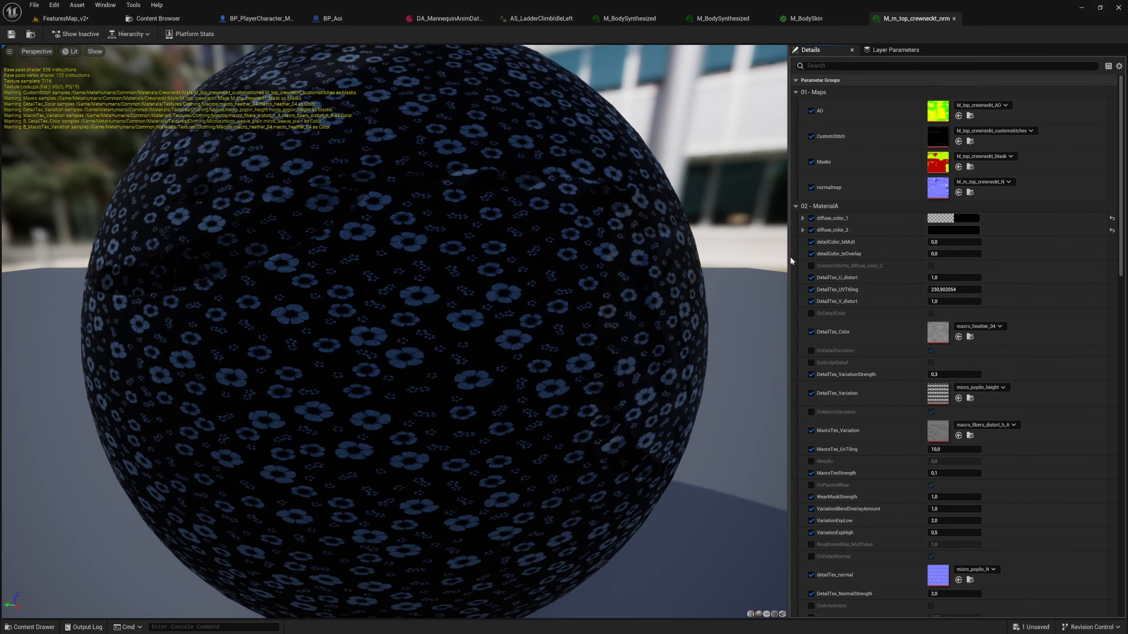
Follow the shirt material's parent chain through M_top_crewneckt and open its base material M_fabric_simpler.
{"action": "scroll", "coordinate": [906, 417], "scroll_direction": "down", "scroll_amount": 10}
{"action": "scroll", "coordinate": [926, 448], "scroll_direction": "down", "scroll_amount": 10}
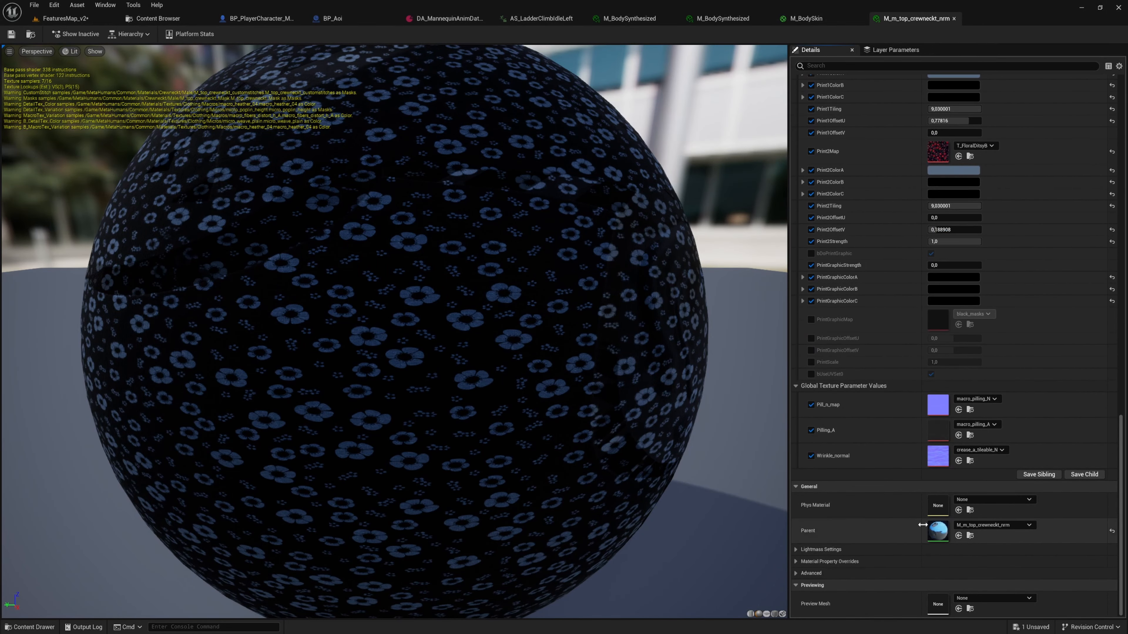
{"action": "double_click", "coordinate": [938, 531]}
{"action": "scroll", "coordinate": [883, 426], "scroll_direction": "down", "scroll_amount": 20}
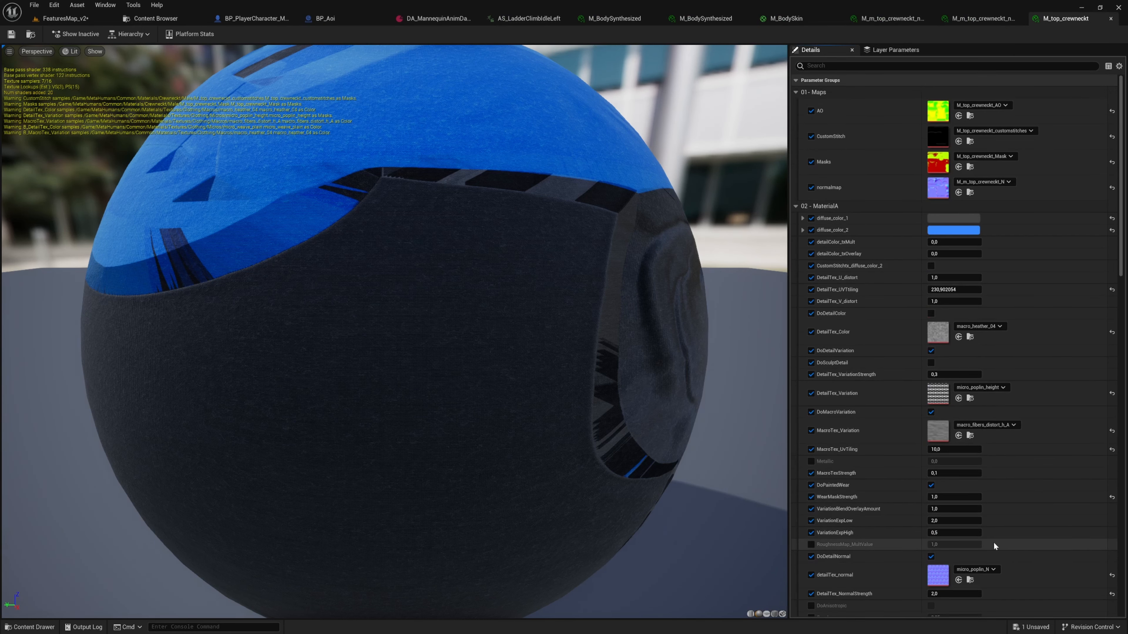
{"action": "scroll", "coordinate": [889, 346], "scroll_direction": "down", "scroll_amount": 15}
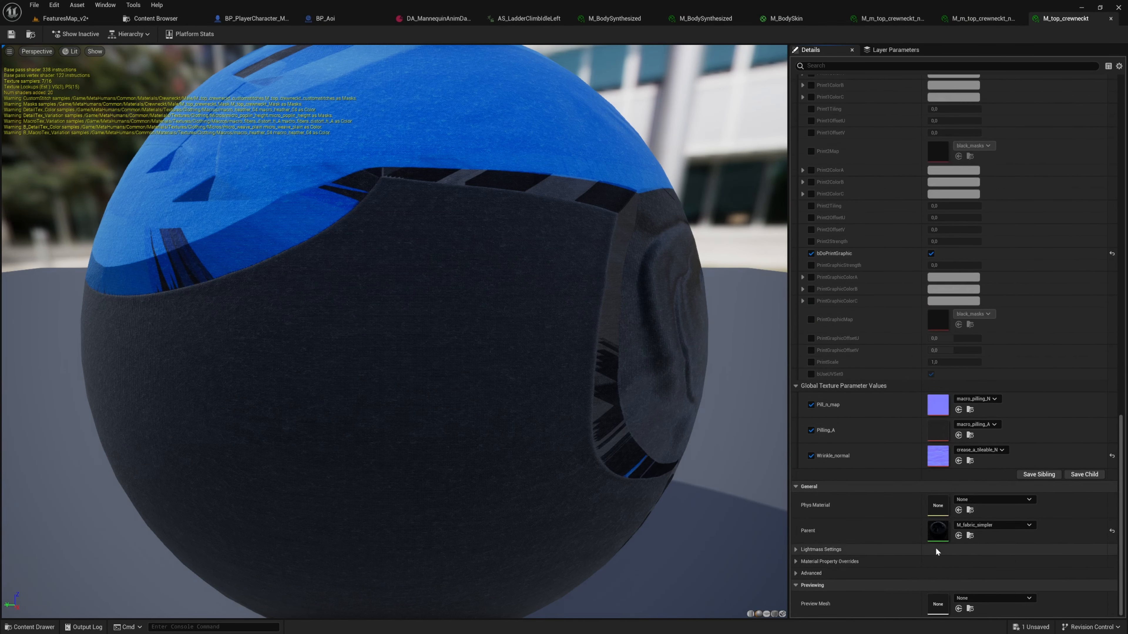
{"action": "double_click", "coordinate": [935, 533]}
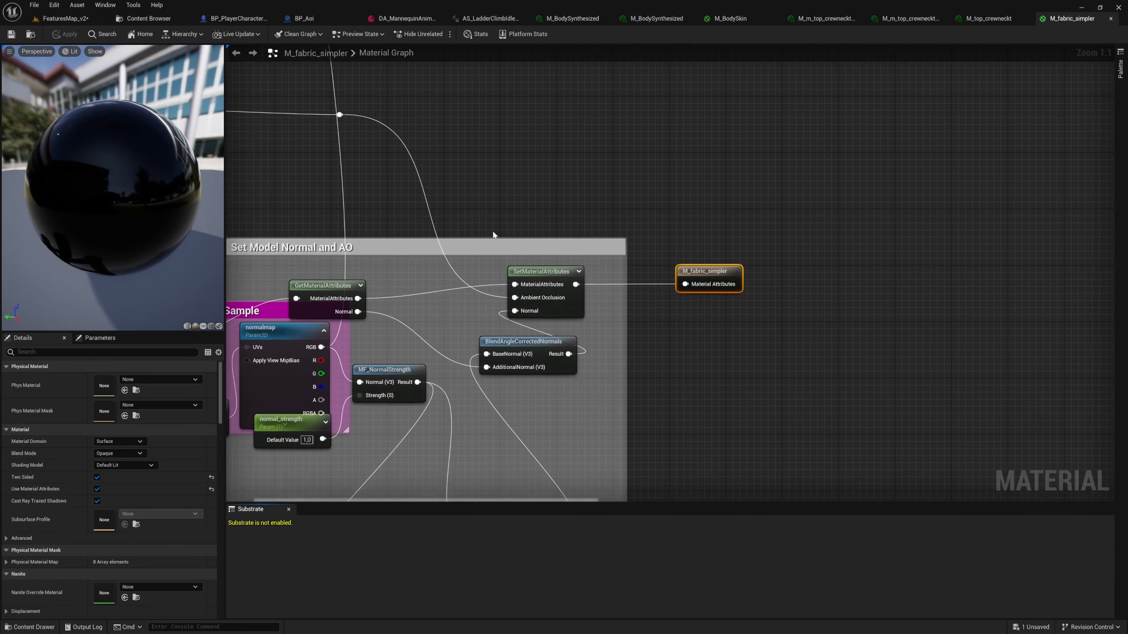
Insert an MF_Hide_with_dissolve function between the final SetMaterialAttributes node and the M_fabric_simpler result node.
{"action": "left_click_drag", "start_coordinate": [728, 279], "coordinate": [820, 279]}
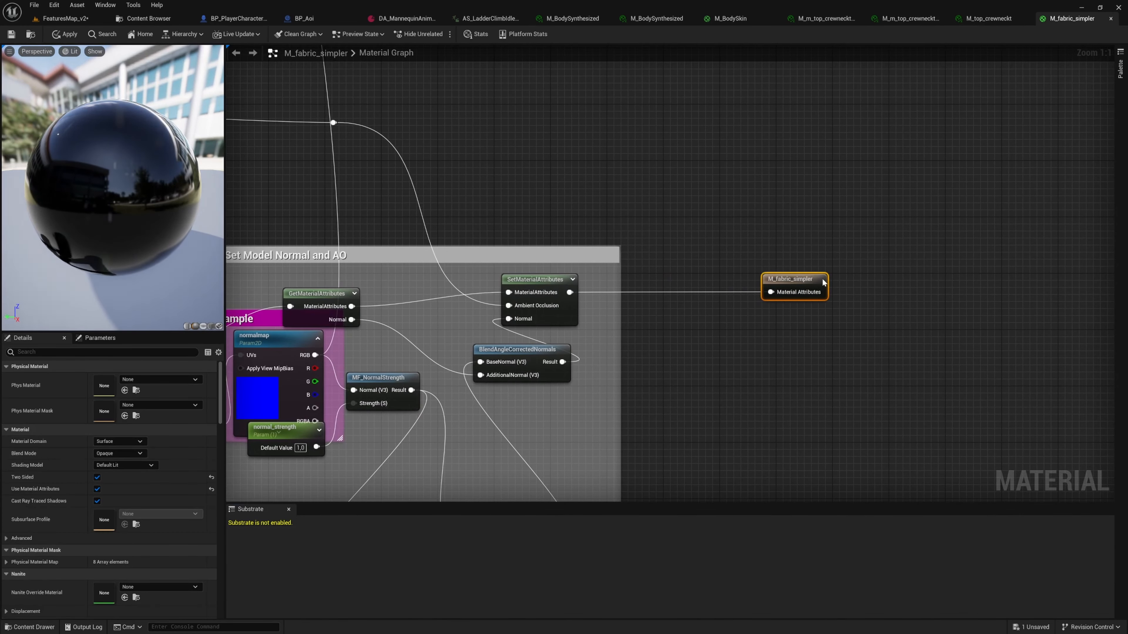
{"action": "left_click_drag", "start_coordinate": [569, 292], "coordinate": [690, 296]}
{"action": "type", "text": "hide"}
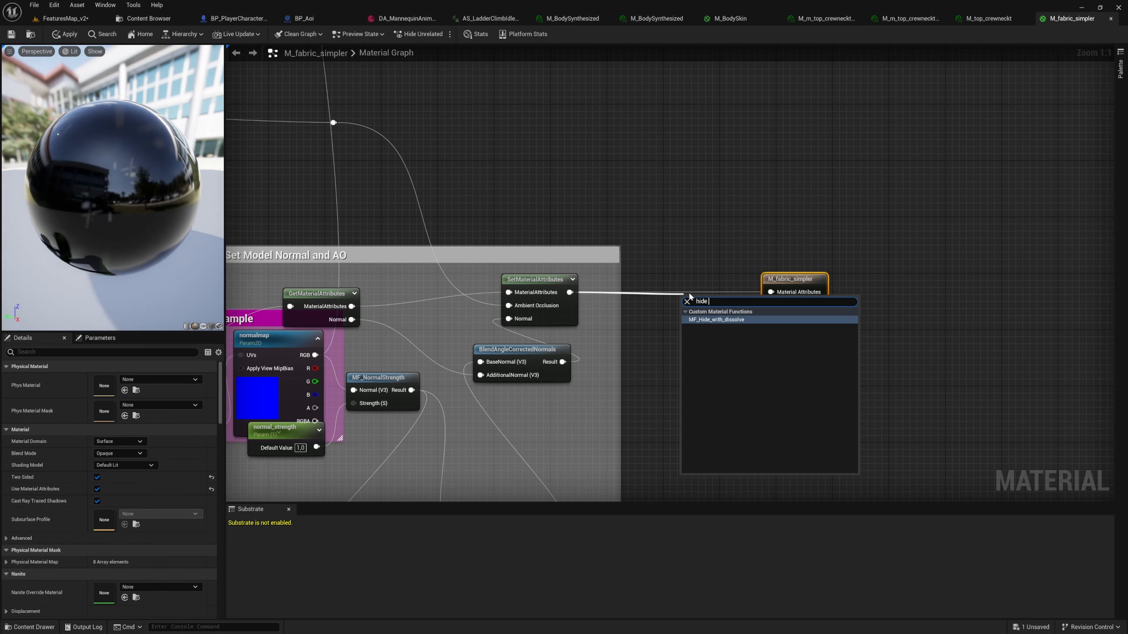
{"action": "key", "text": "Escape"}
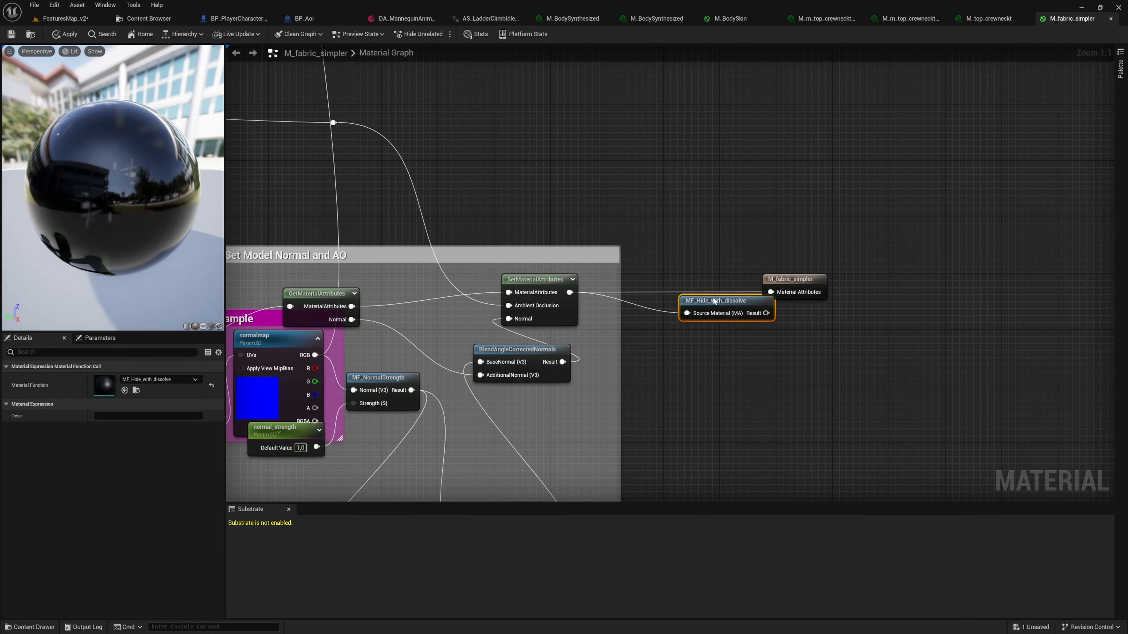
{"action": "left_click_drag", "start_coordinate": [709, 298], "coordinate": [781, 299]}
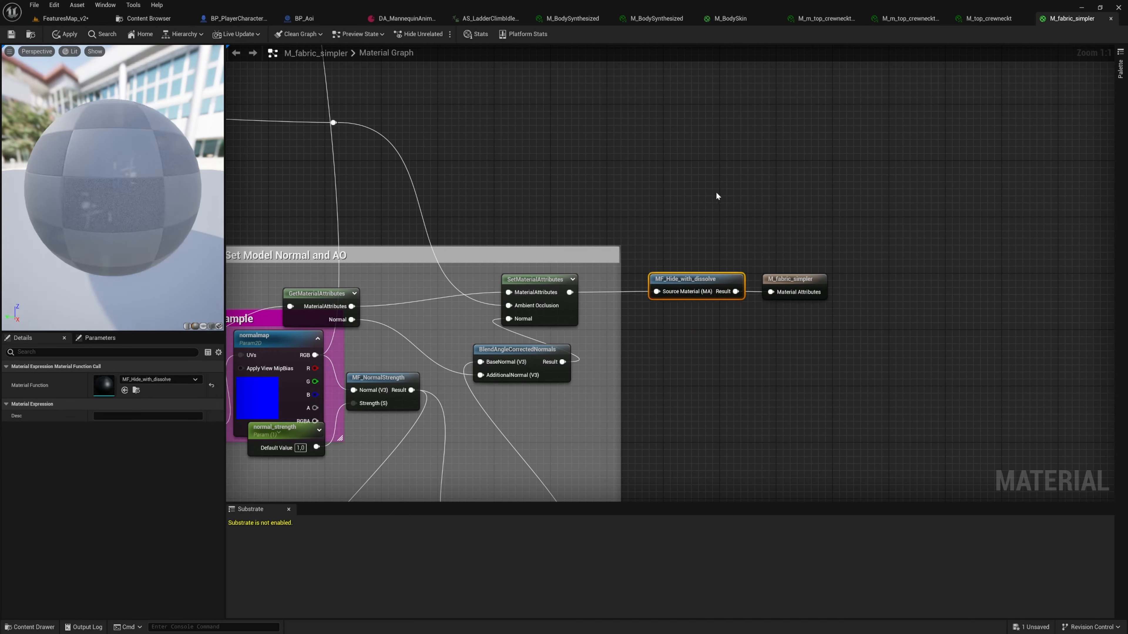
{"action": "left_click", "coordinate": [692, 237]}
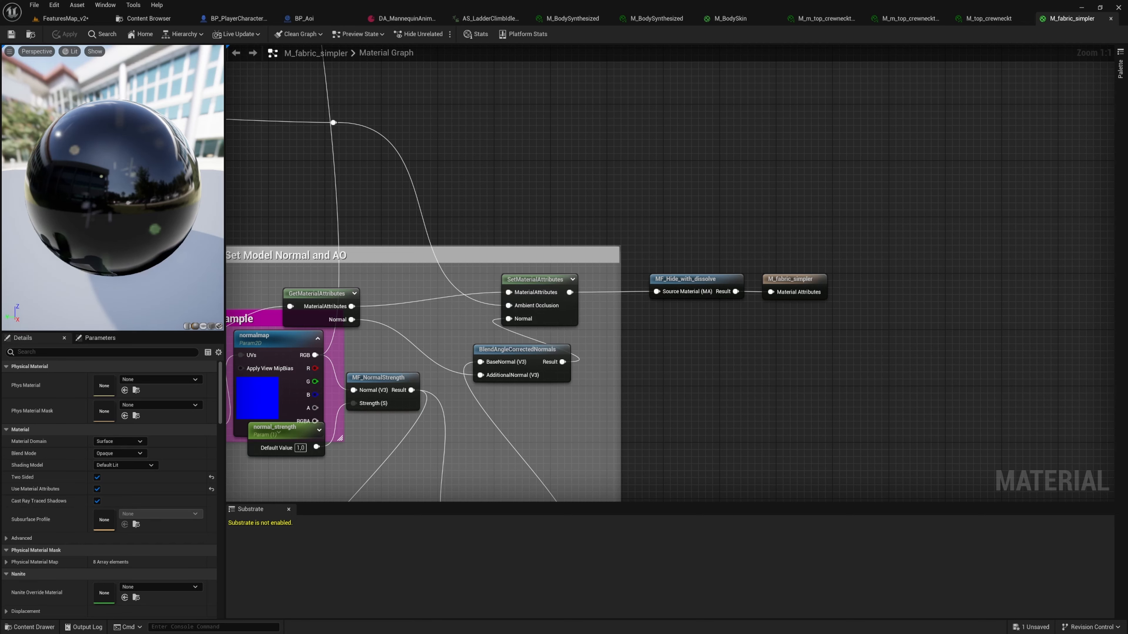
Select an AI character in FeaturesMap_v2 and locate its BP_AICharacterMannequin blueprint in the Content Browser.
{"action": "right_click_drag", "start_coordinate": [473, 129], "coordinate": [523, 142]}
{"action": "left_click", "coordinate": [66, 18]}
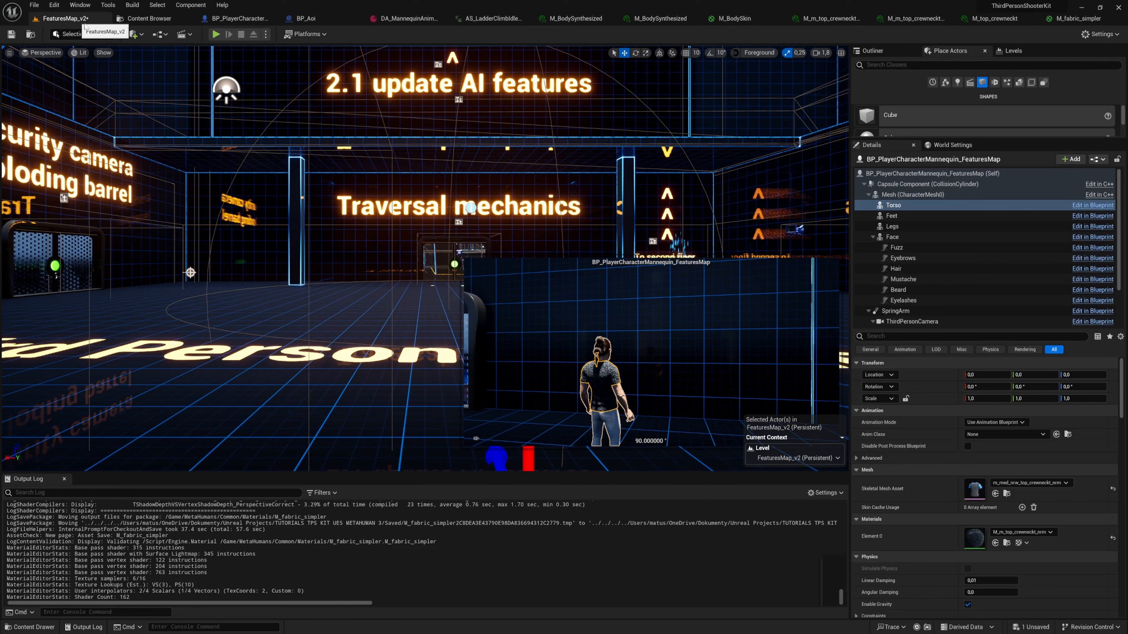
{"action": "right_click_drag", "start_coordinate": [470, 208], "coordinate": [596, 186]}
{"action": "right_click_drag", "start_coordinate": [522, 200], "coordinate": [448, 207]}
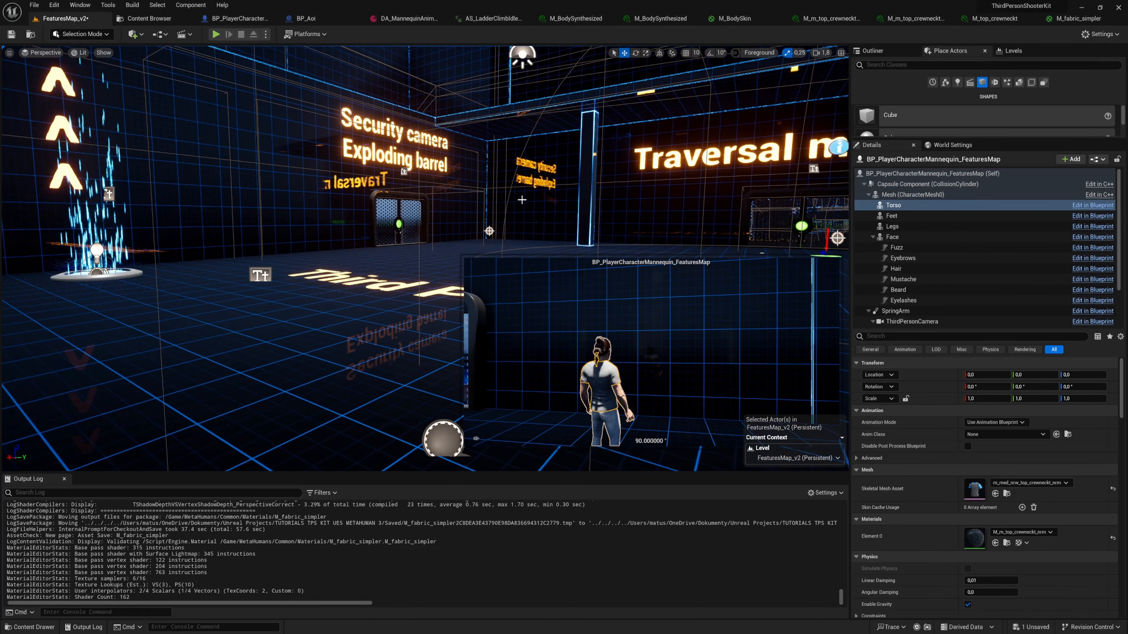
{"action": "key", "text": "Escape"}
{"action": "right_click_drag", "start_coordinate": [521, 200], "coordinate": [728, 178]}
{"action": "key", "text": "w"}
{"action": "key", "text": "w"}
{"action": "mouse_move", "coordinate": [426, 257]}
{"action": "right_mouse_down"}
{"action": "mouse_move", "coordinate": [710, 267]}
{"action": "mouse_move", "coordinate": [684, 333]}
{"action": "mouse_move", "coordinate": [711, 328]}
{"action": "right_mouse_up"}
{"action": "left_click", "coordinate": [525, 217]}
{"action": "key", "text": "ctrl+b"}
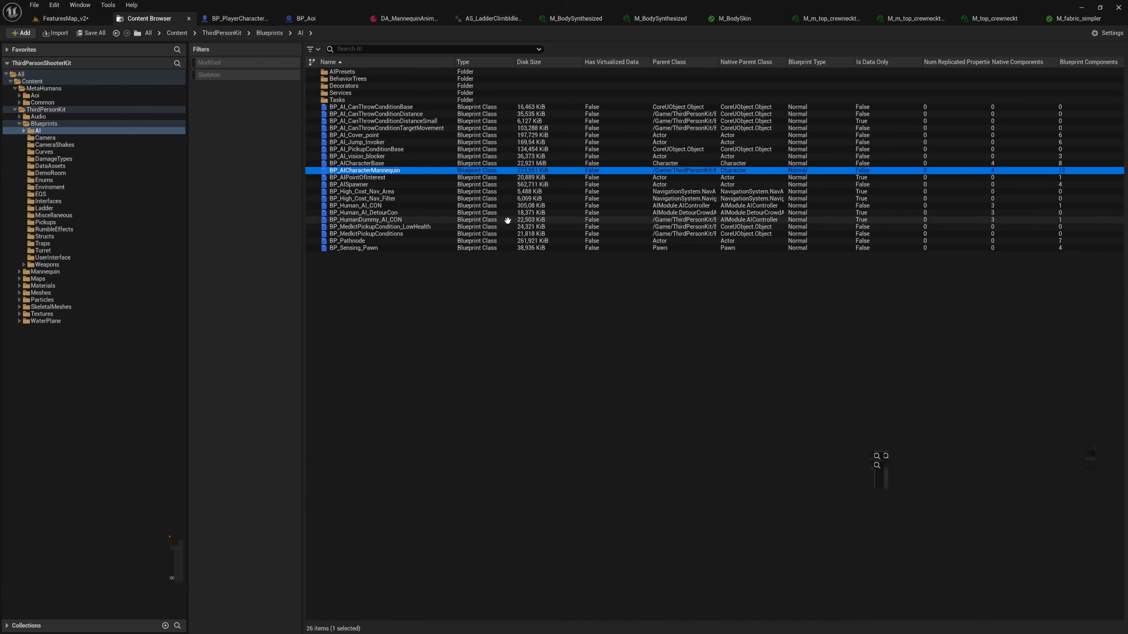
Create a child blueprint of BP_AICharacterBase named BP_AICharacterBase_Metahuma and open it.
{"action": "right_click", "coordinate": [401, 166]}
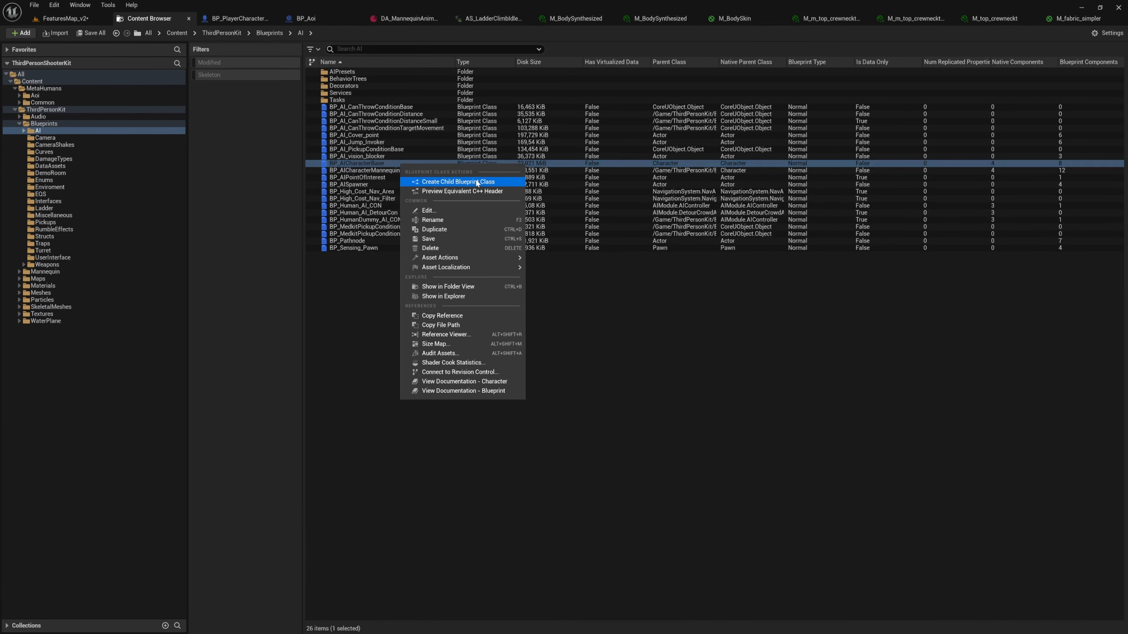
{"action": "left_click", "coordinate": [458, 182]}
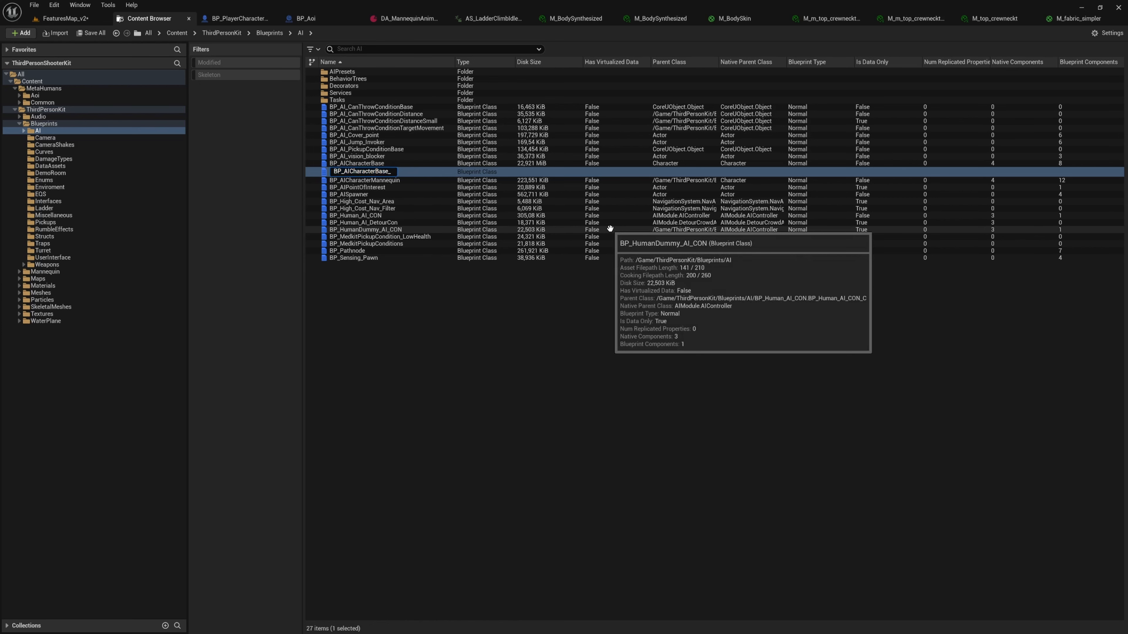
{"action": "key", "text": "Return"}
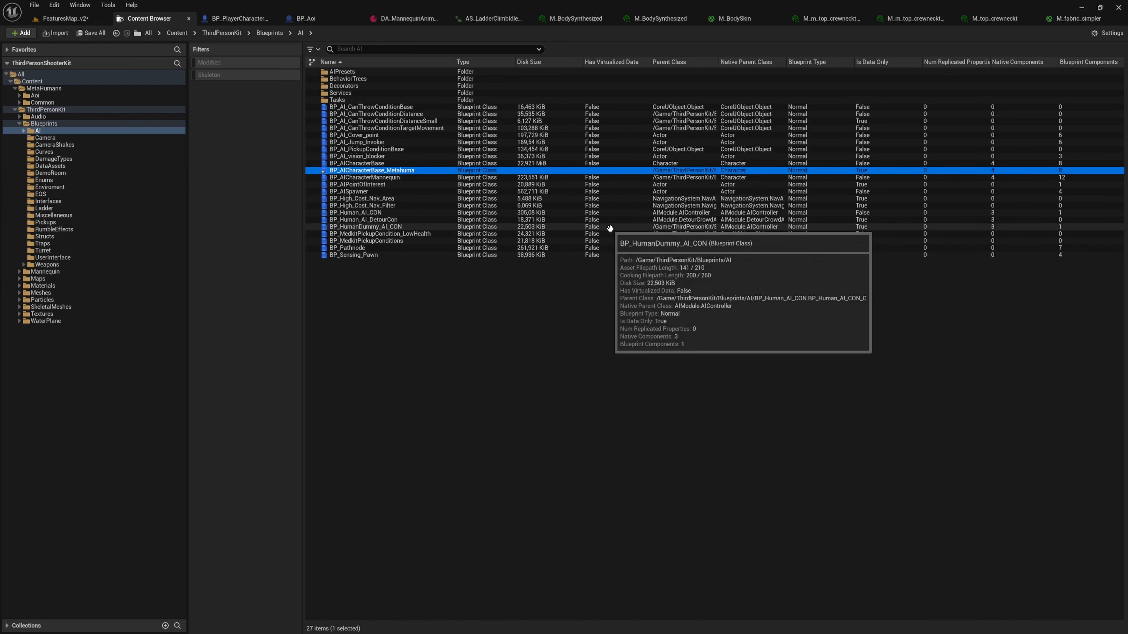
{"action": "double_click", "coordinate": [445, 170]}
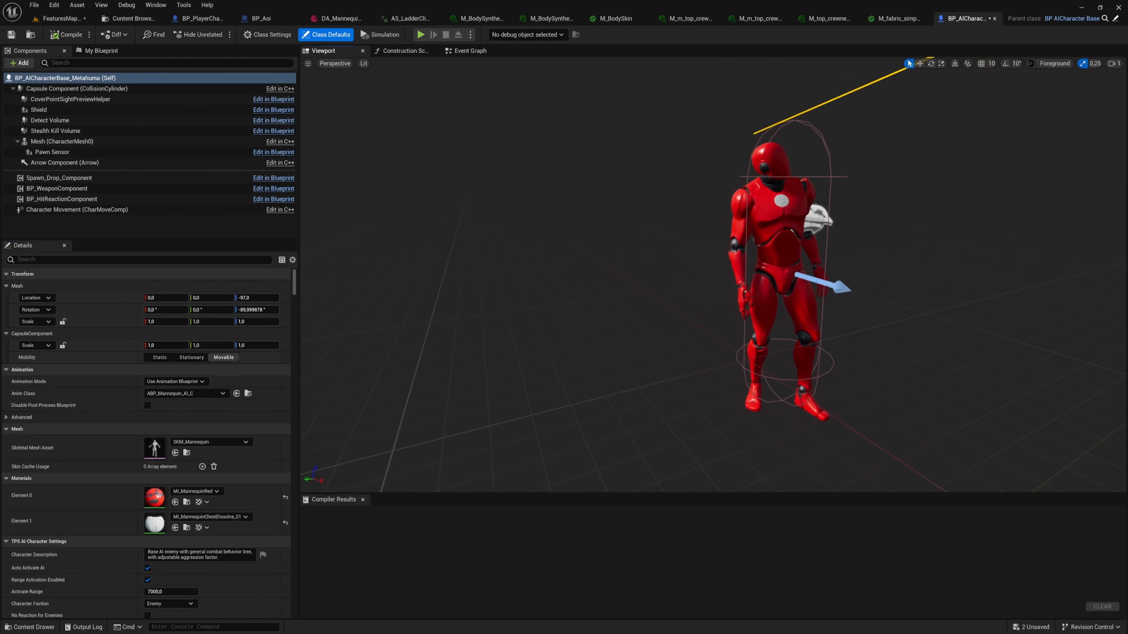
Copy the Face, Legs, Feet and Torso components from BP_PlayerCharacter_Metahuman into the Capsule Component of BP_AICharacterBase_Metahuma.
{"action": "left_click", "coordinate": [62, 142]}
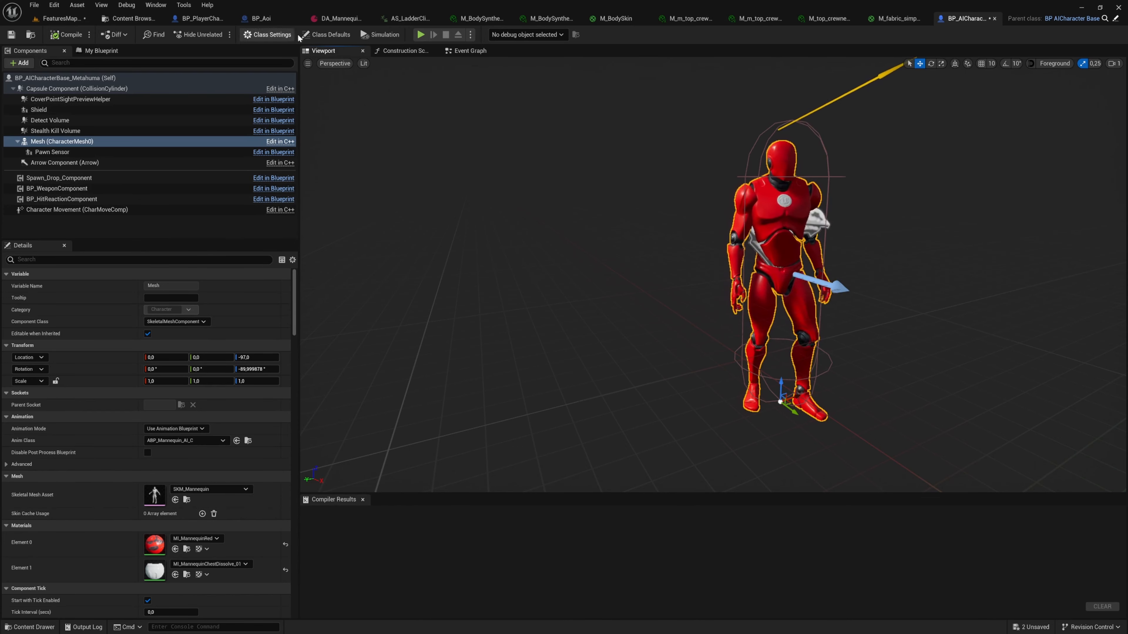
{"action": "left_click", "coordinate": [191, 19]}
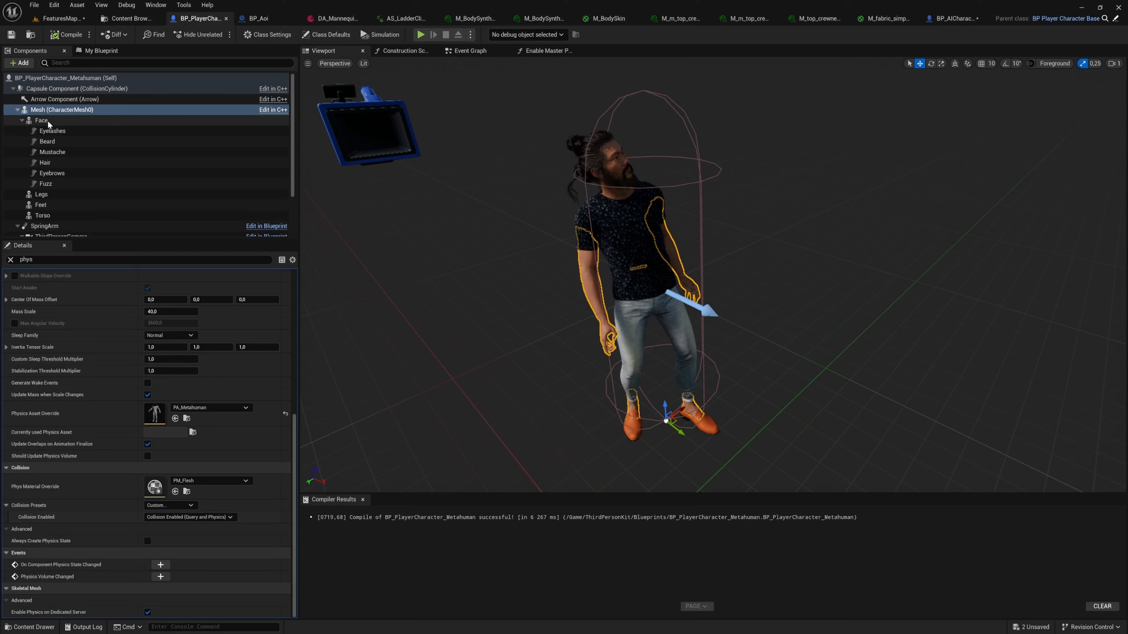
{"action": "left_click", "coordinate": [21, 120]}
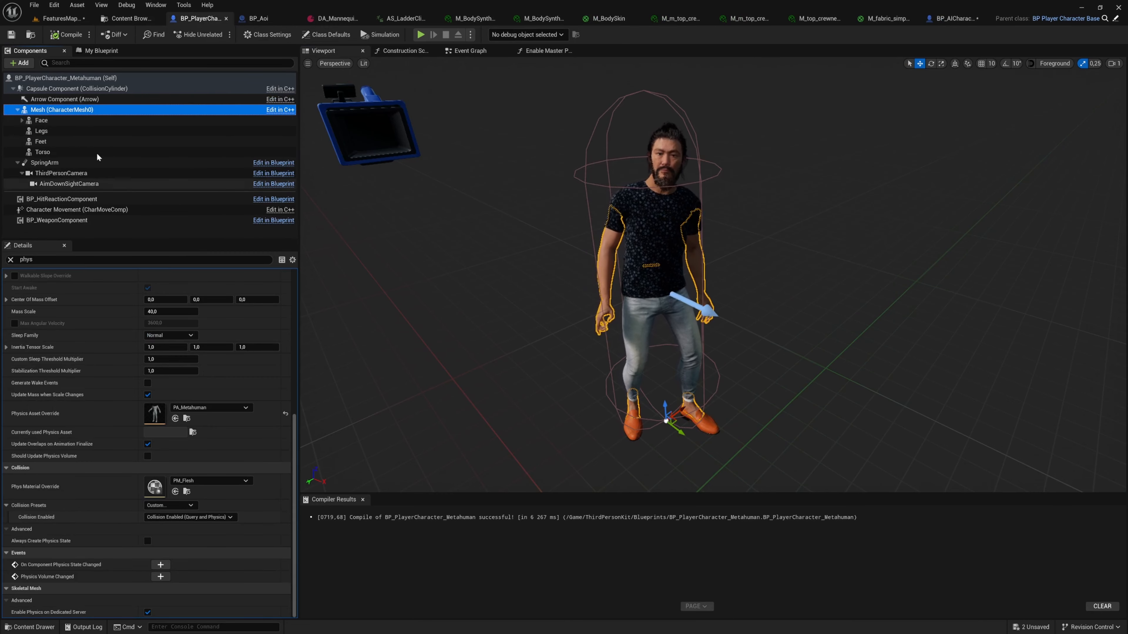
{"action": "left_click", "coordinate": [69, 153], "text": "shift"}
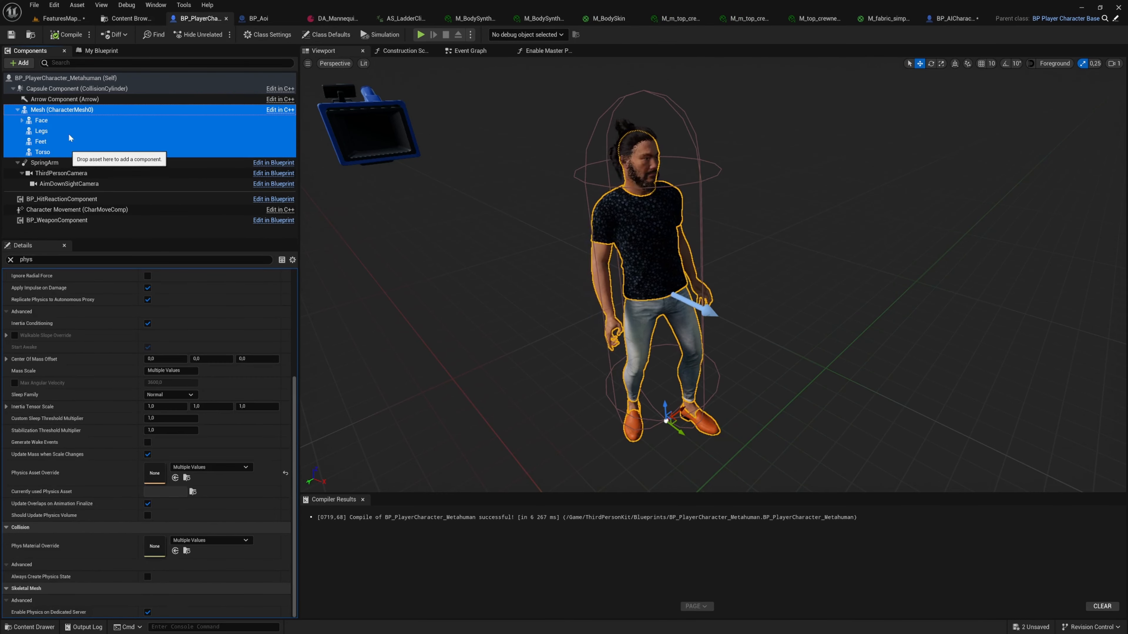
{"action": "left_click", "coordinate": [61, 122]}
{"action": "left_click", "coordinate": [61, 153], "text": "shift"}
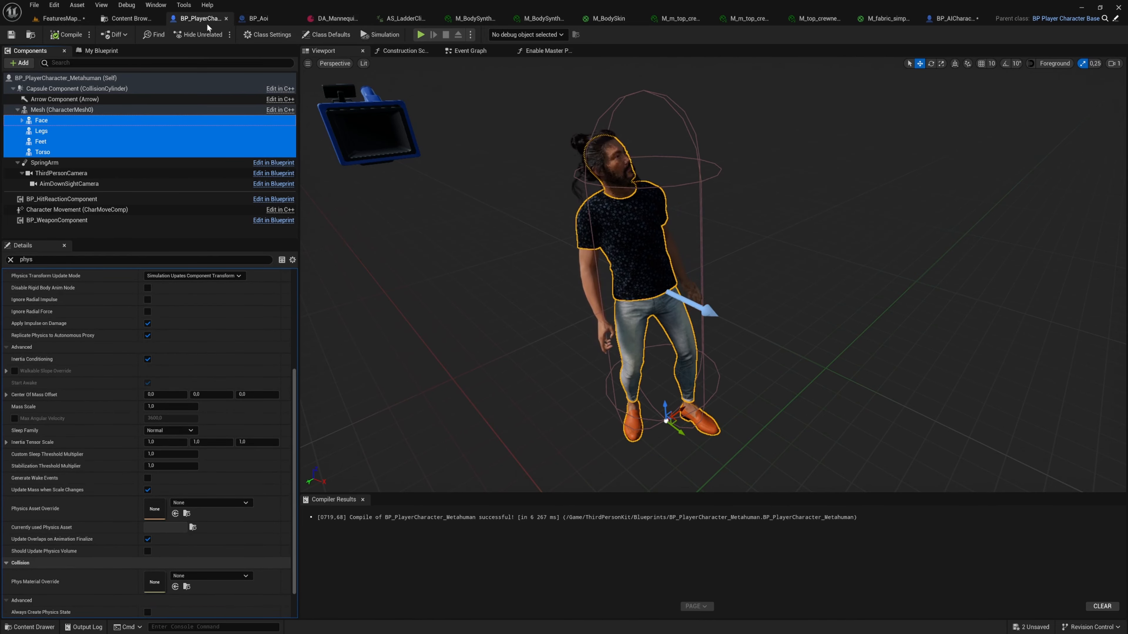
{"action": "left_click", "coordinate": [952, 19]}
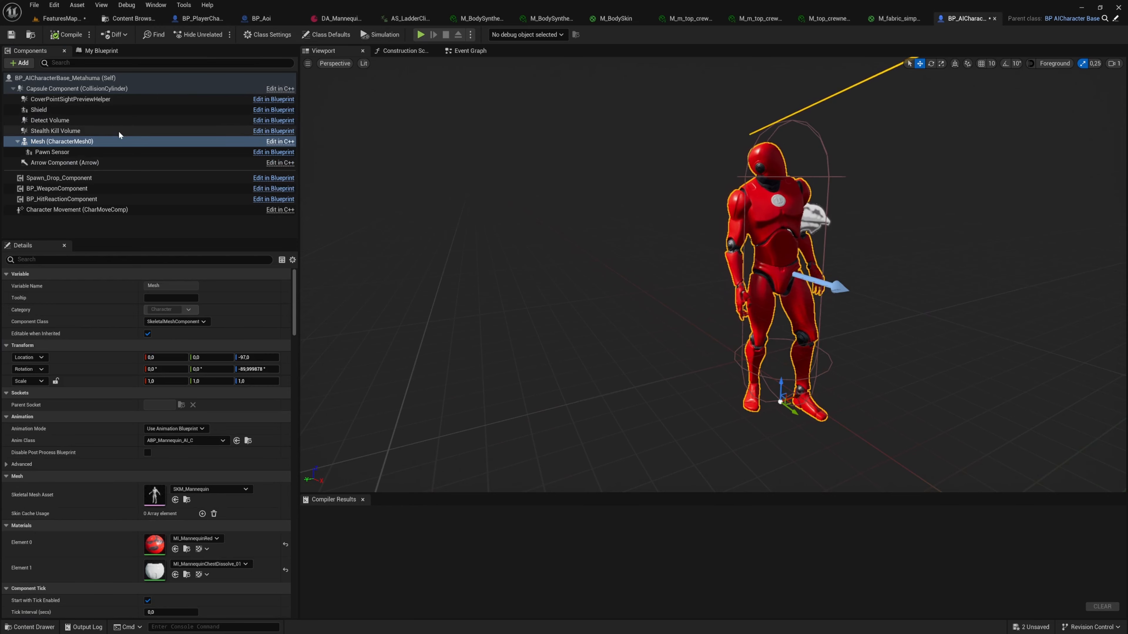
{"action": "left_click", "coordinate": [111, 89]}
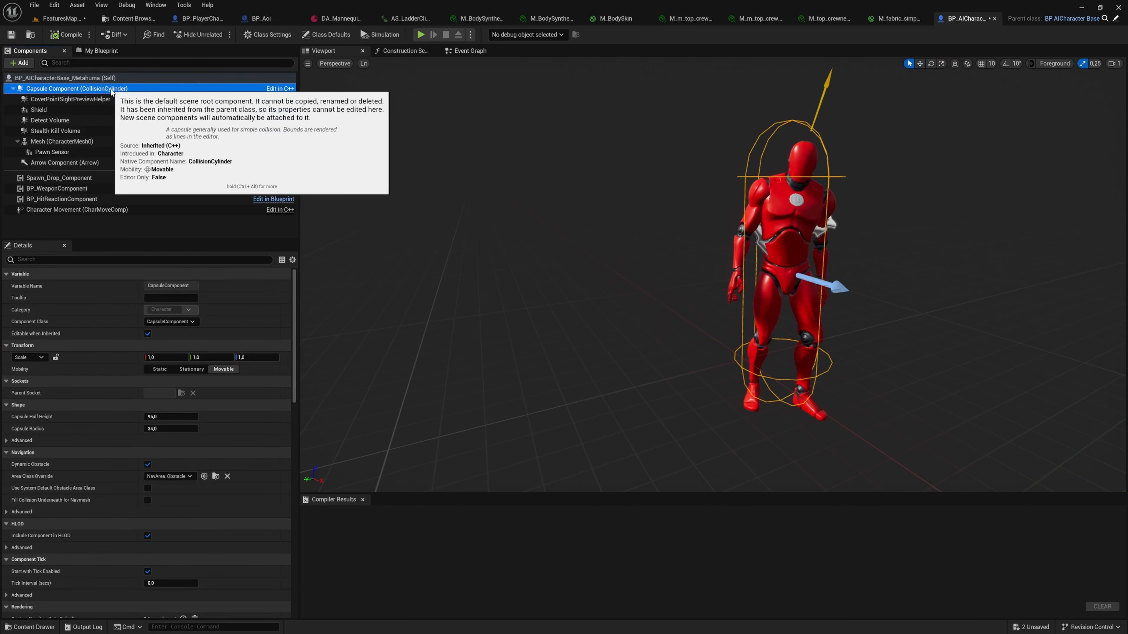
{"action": "key", "text": "ctrl+v"}
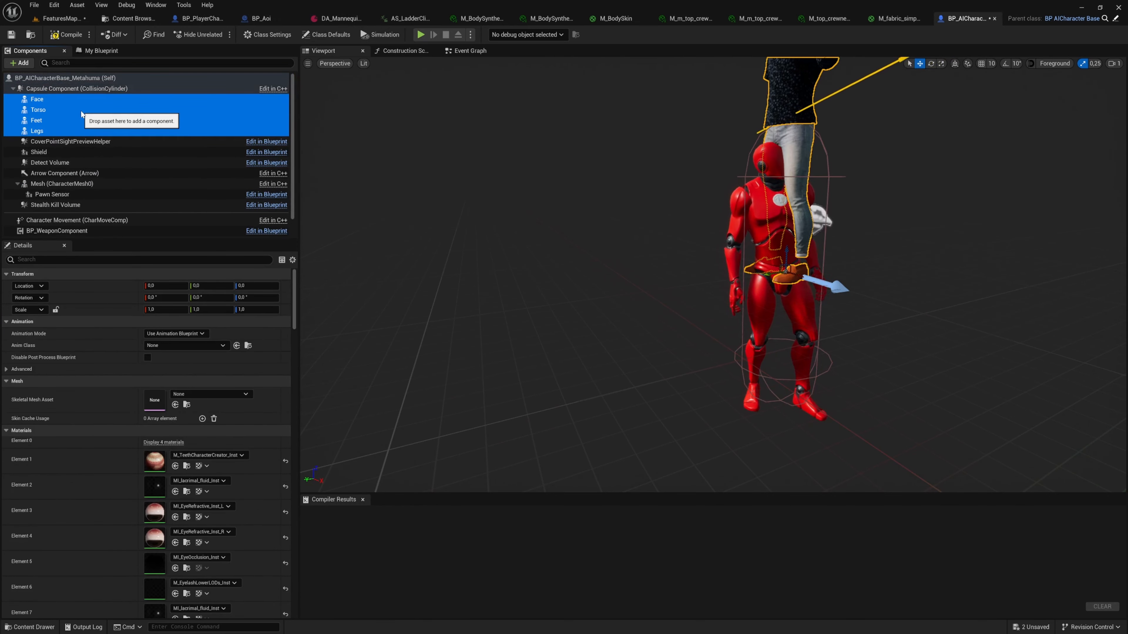
Delete the pasted Face component and attach Torso, Feet and Legs to the Mesh component.
{"action": "left_click", "coordinate": [74, 102]}
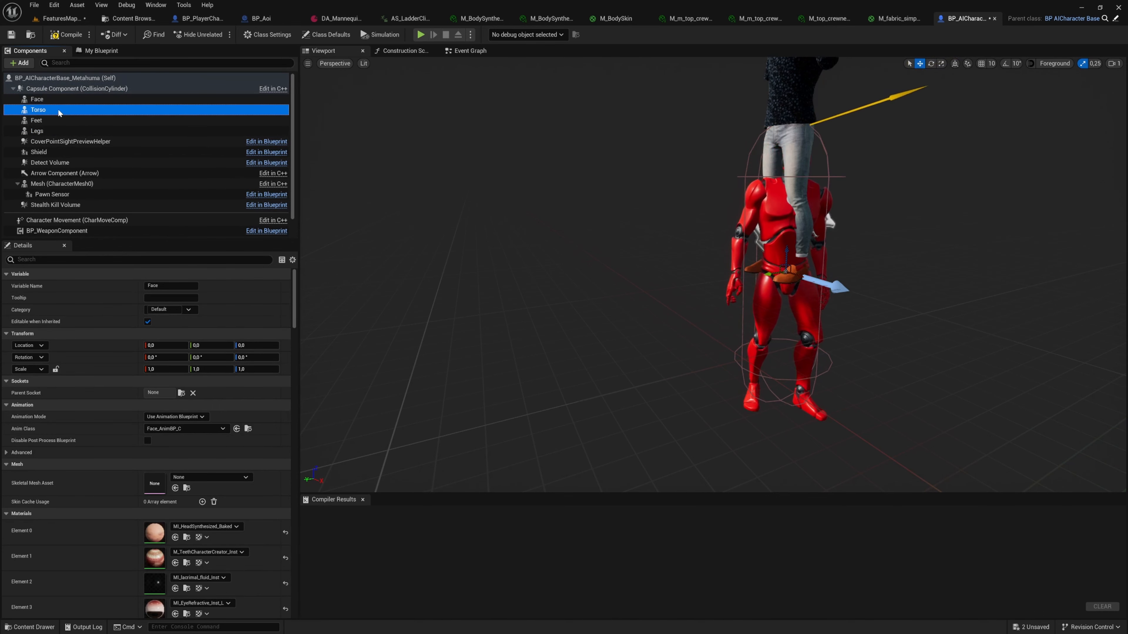
{"action": "key", "text": "Delete"}
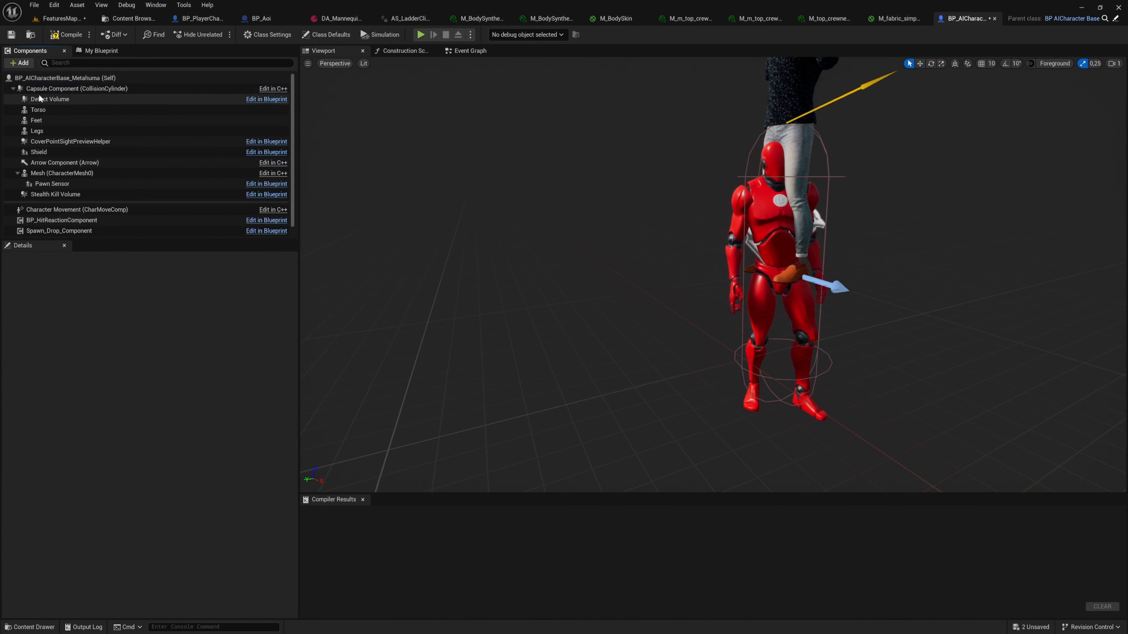
{"action": "left_click", "coordinate": [56, 109]}
{"action": "left_click", "coordinate": [66, 131], "text": "shift"}
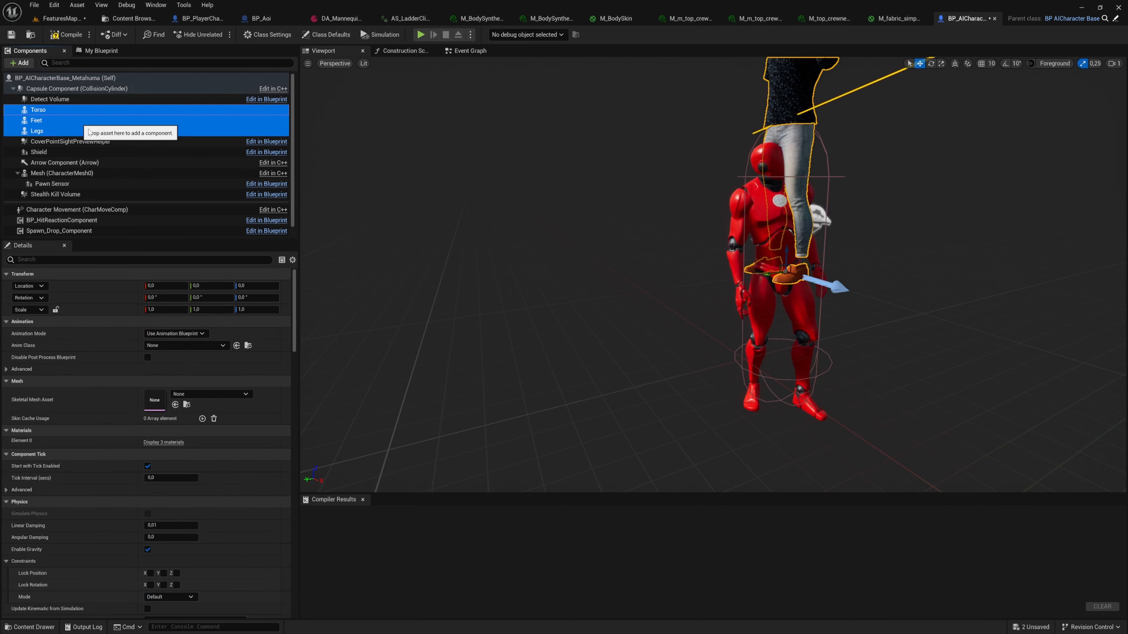
{"action": "left_click_drag", "start_coordinate": [82, 126], "coordinate": [105, 172]}
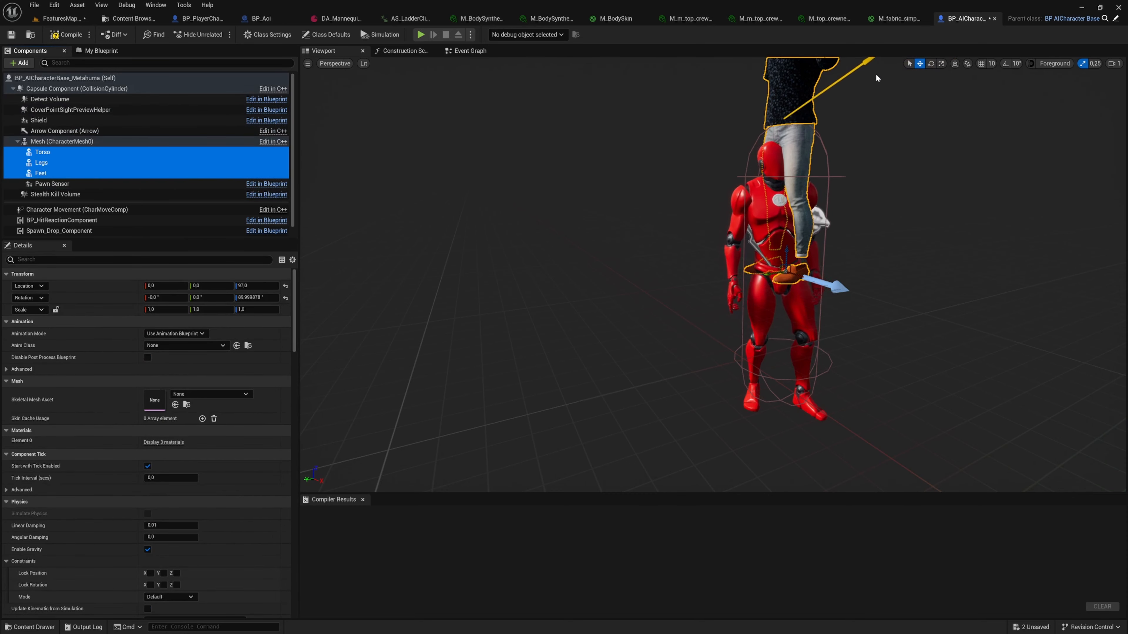
Copy the Face component with its Eyelashes, Beard, Mustache, Hair, Eyebrows and Fuzz children from BP_PlayerCharacter_Metahuman.
{"action": "left_click", "coordinate": [199, 18]}
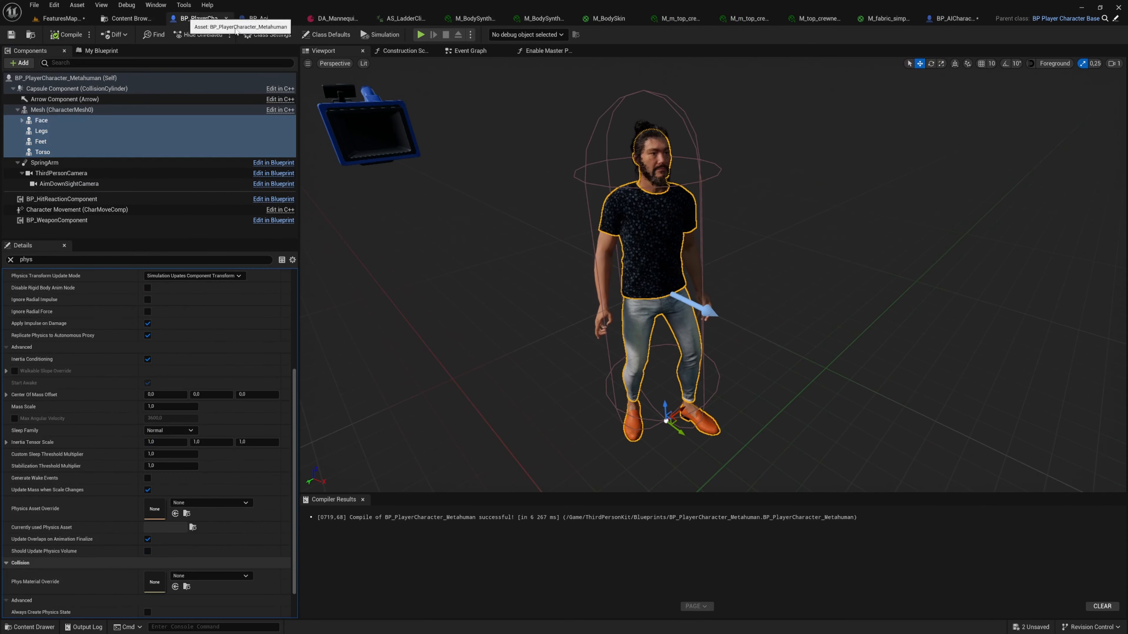
{"action": "left_click", "coordinate": [281, 23]}
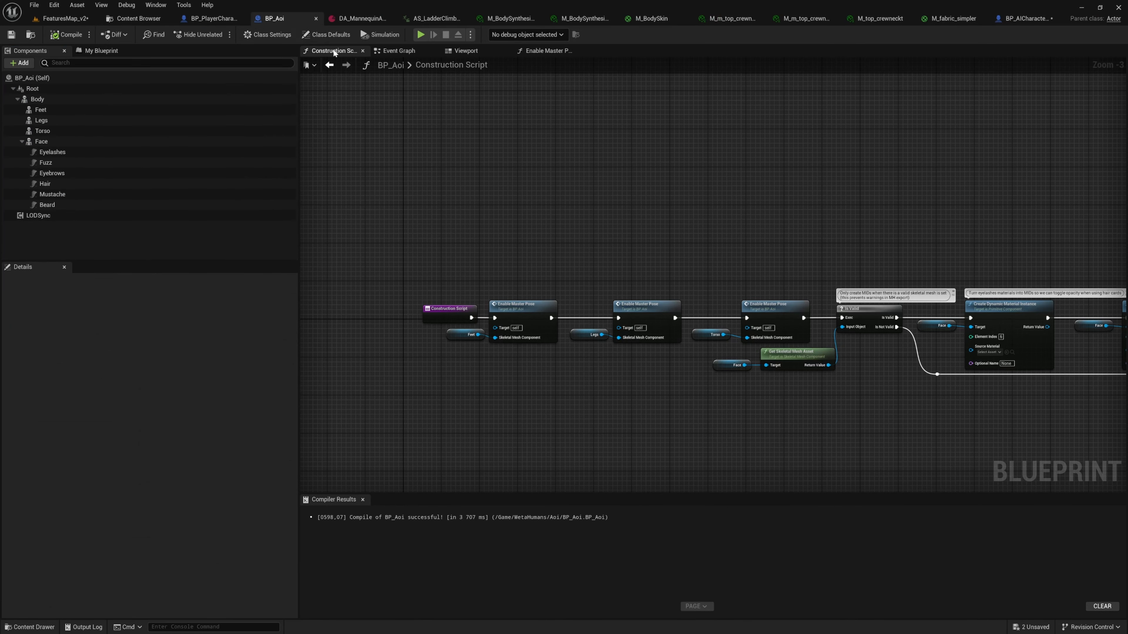
{"action": "left_click", "coordinate": [401, 51]}
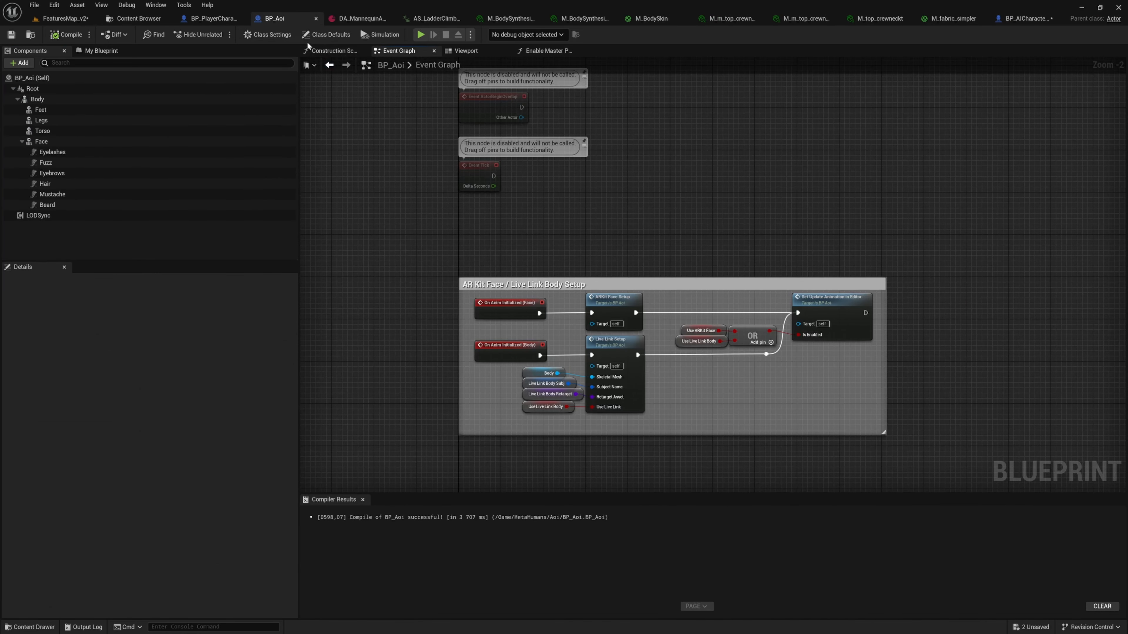
{"action": "left_click", "coordinate": [209, 19]}
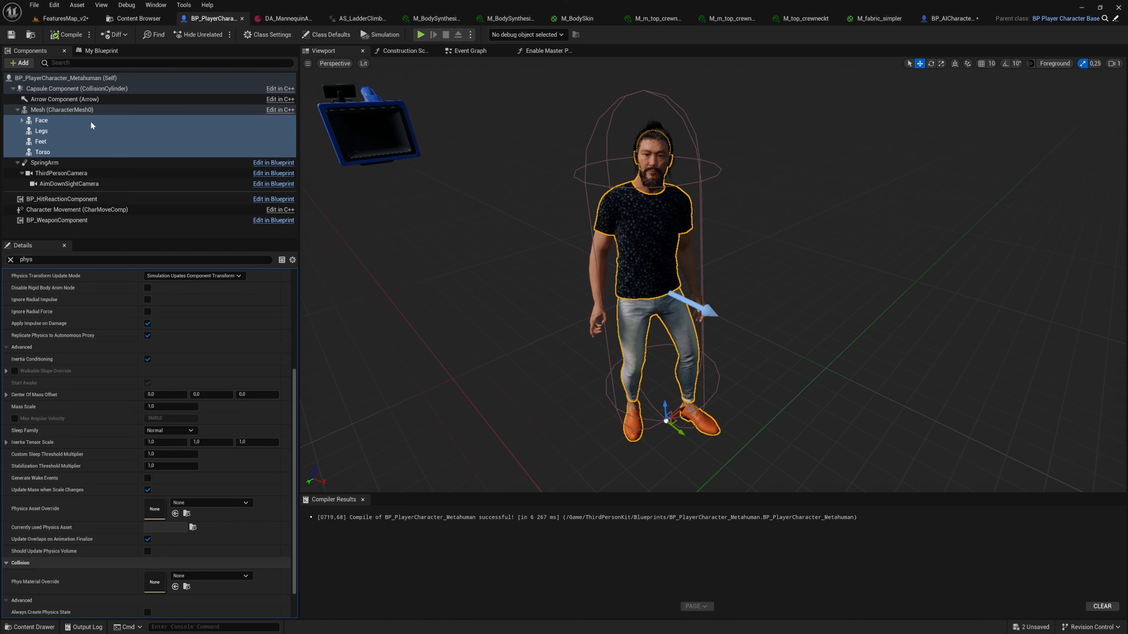
{"action": "left_click", "coordinate": [17, 129]}
{"action": "left_click", "coordinate": [21, 121]}
{"action": "left_click", "coordinate": [44, 120]}
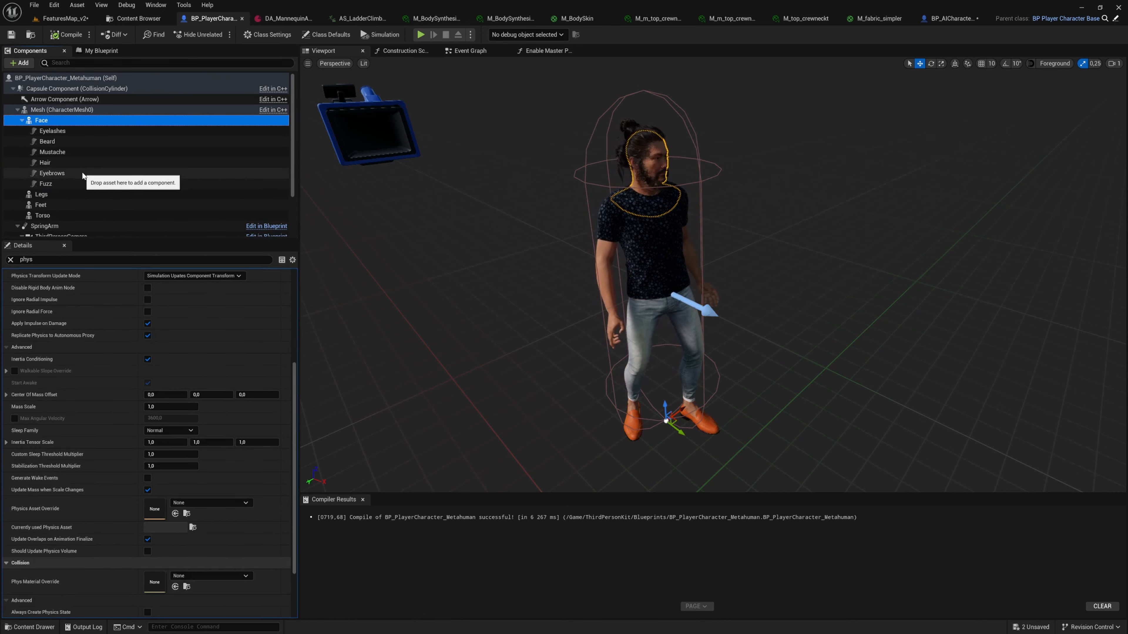
{"action": "left_click", "coordinate": [80, 184], "text": "shift"}
Paste the Face hierarchy into BP_AICharacterBase_Metahuma and attach it to the Mesh component.
{"action": "left_click", "coordinate": [950, 18]}
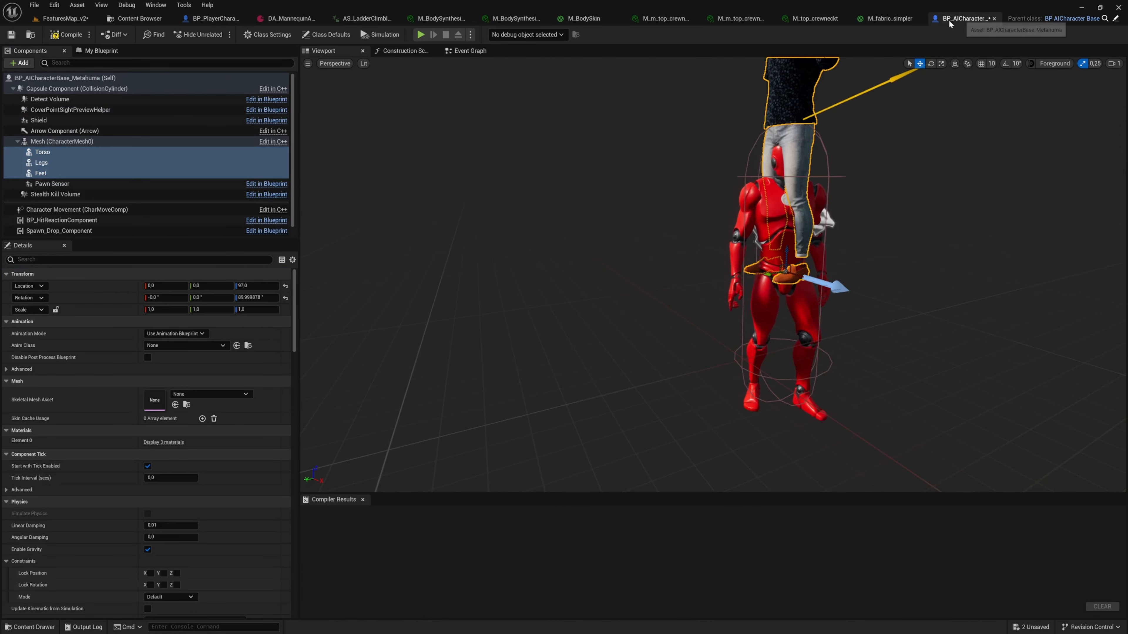
{"action": "left_click", "coordinate": [113, 88]}
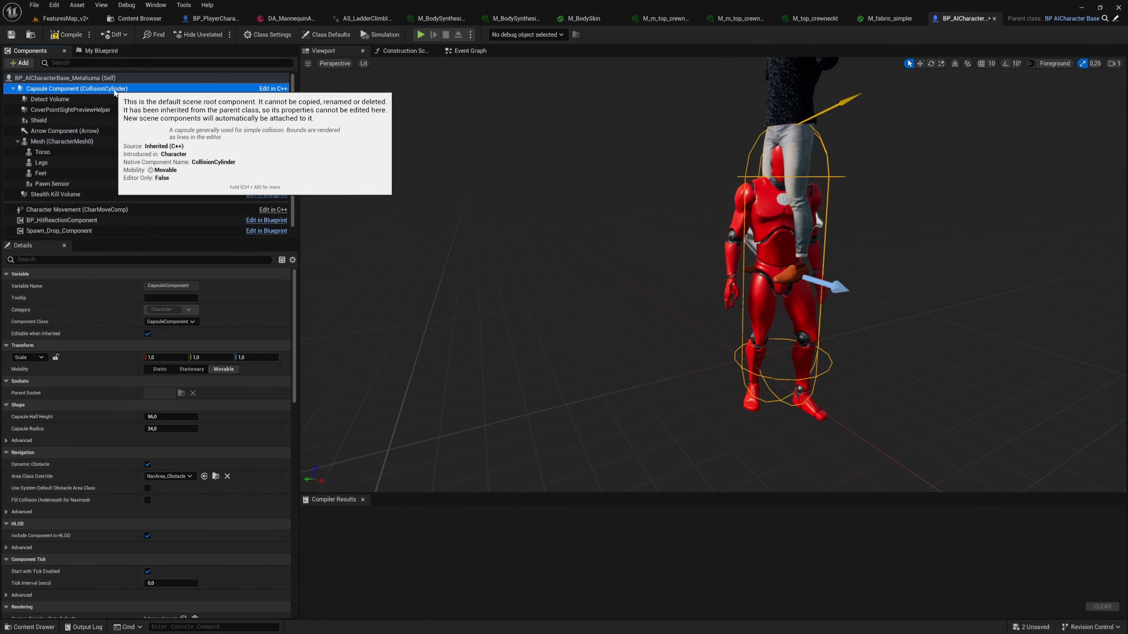
{"action": "key", "text": "ctrl+v"}
{"action": "left_click", "coordinate": [76, 101]}
{"action": "left_click_drag", "start_coordinate": [76, 101], "coordinate": [78, 197]}
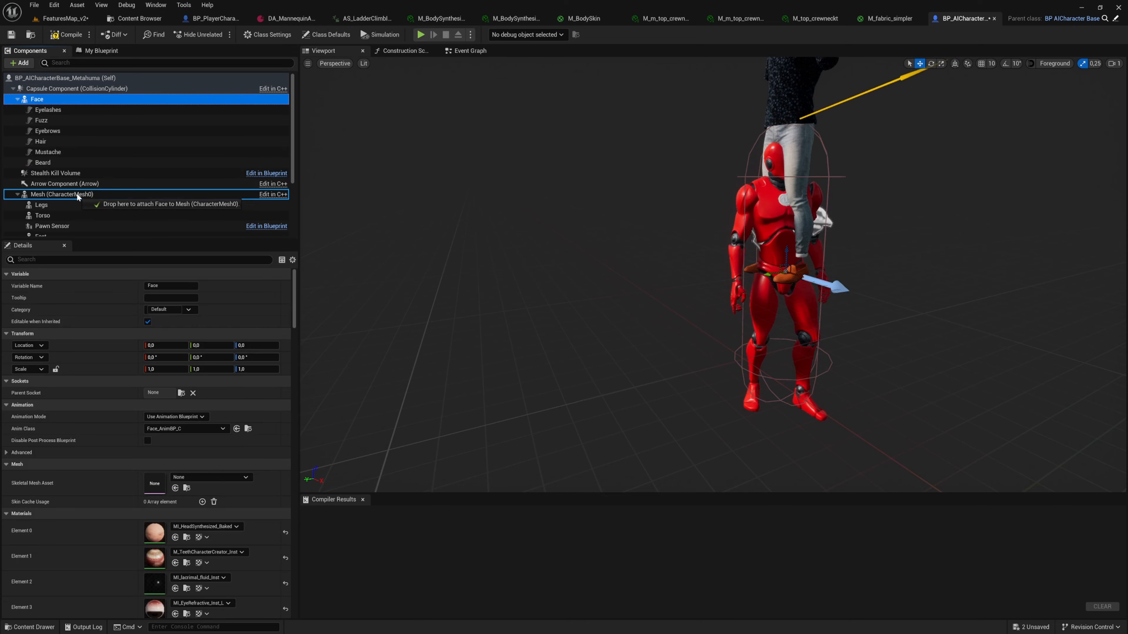
{"action": "left_click_drag", "start_coordinate": [77, 193], "coordinate": [77, 193]}
Copy the SKM_Metahuman_MayaExported skeletal mesh from the player blueprint's Mesh to the AI character's Mesh and reset its Element 0 material.
{"action": "left_click", "coordinate": [215, 19]}
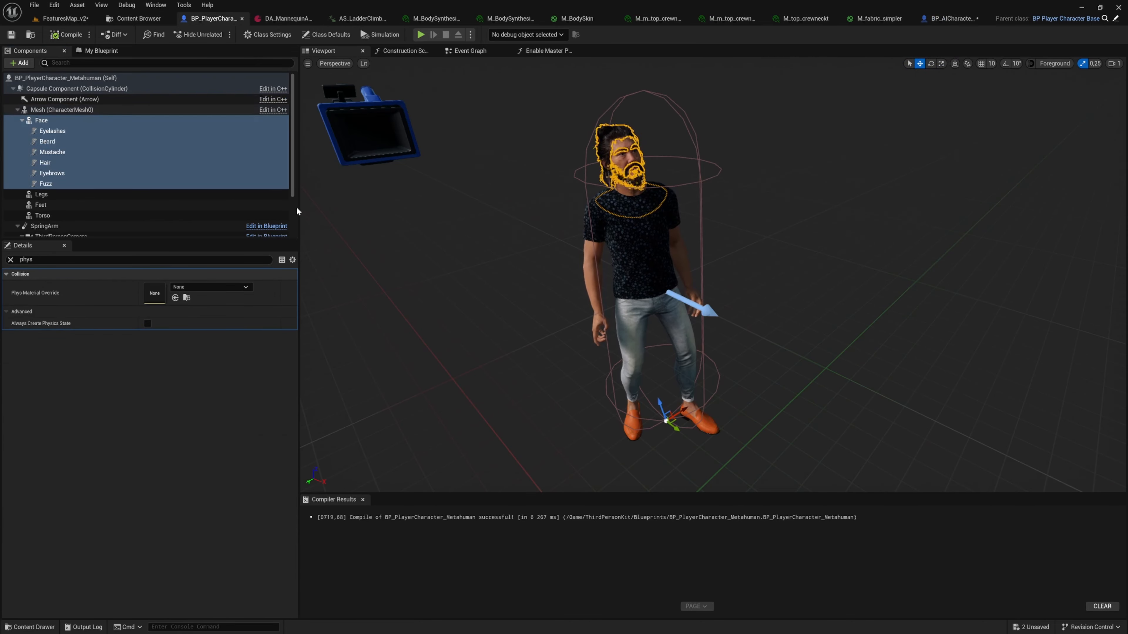
{"action": "left_click", "coordinate": [85, 111]}
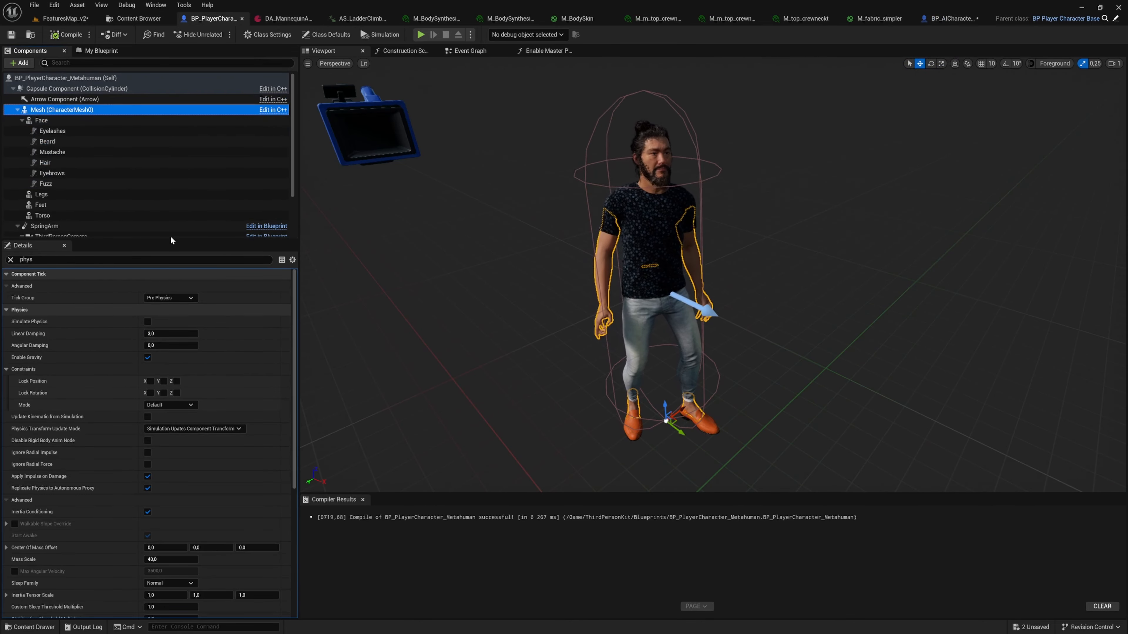
{"action": "left_click", "coordinate": [10, 259]}
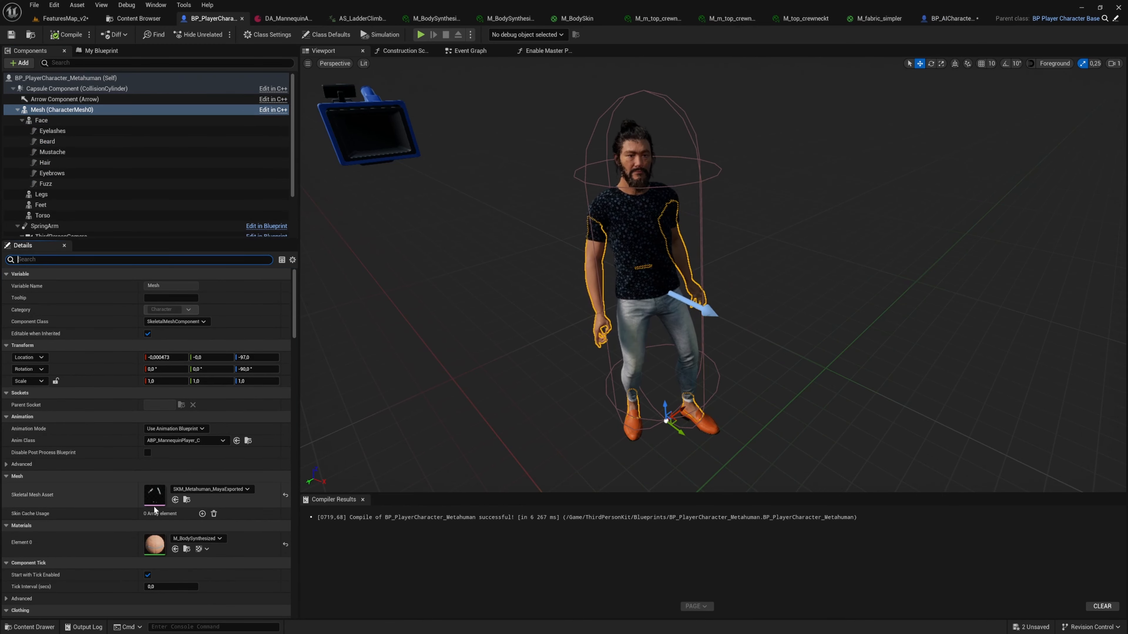
{"action": "right_click", "coordinate": [155, 492]}
{"action": "left_click", "coordinate": [193, 503]}
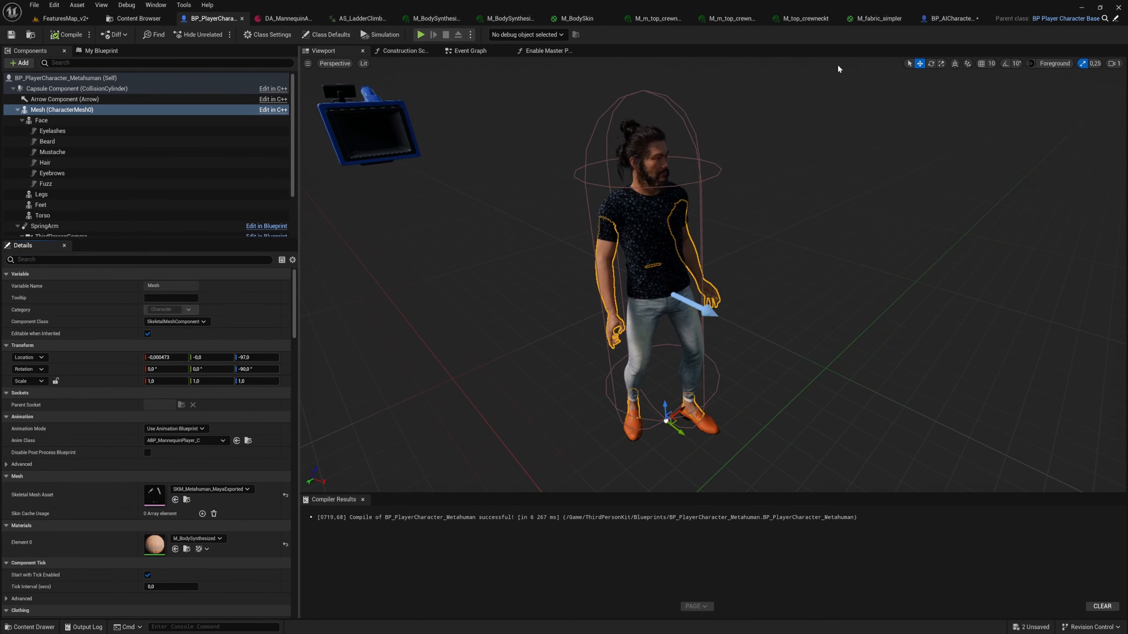
{"action": "left_click", "coordinate": [954, 20]}
{"action": "left_click", "coordinate": [68, 120]}
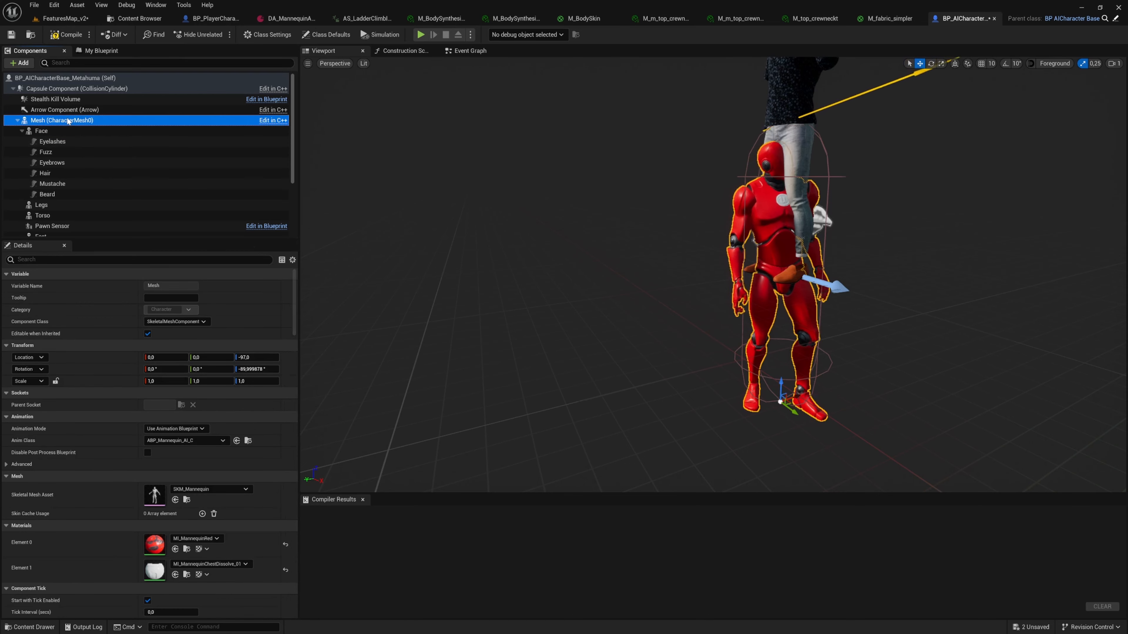
{"action": "right_click", "coordinate": [157, 496]}
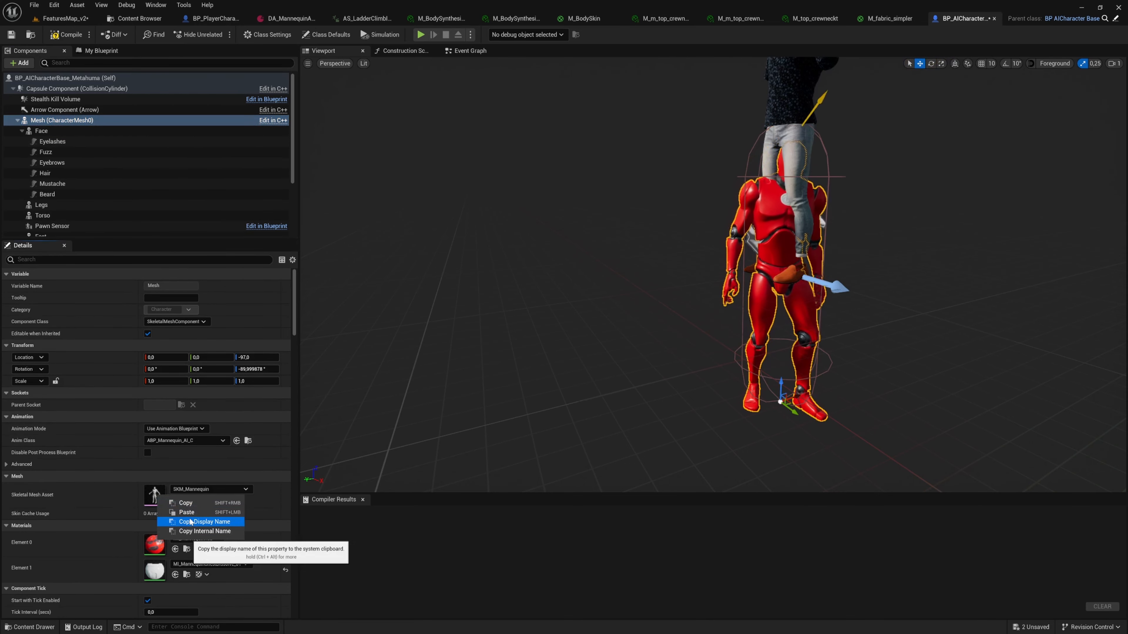
{"action": "left_click", "coordinate": [190, 514]}
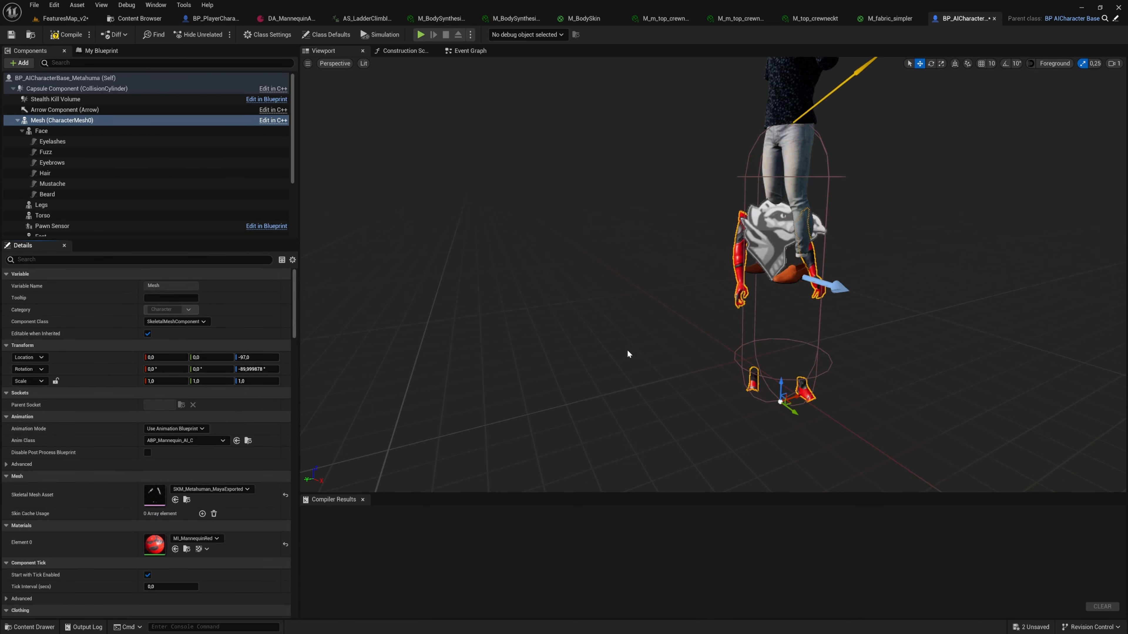
{"action": "left_click", "coordinate": [288, 544]}
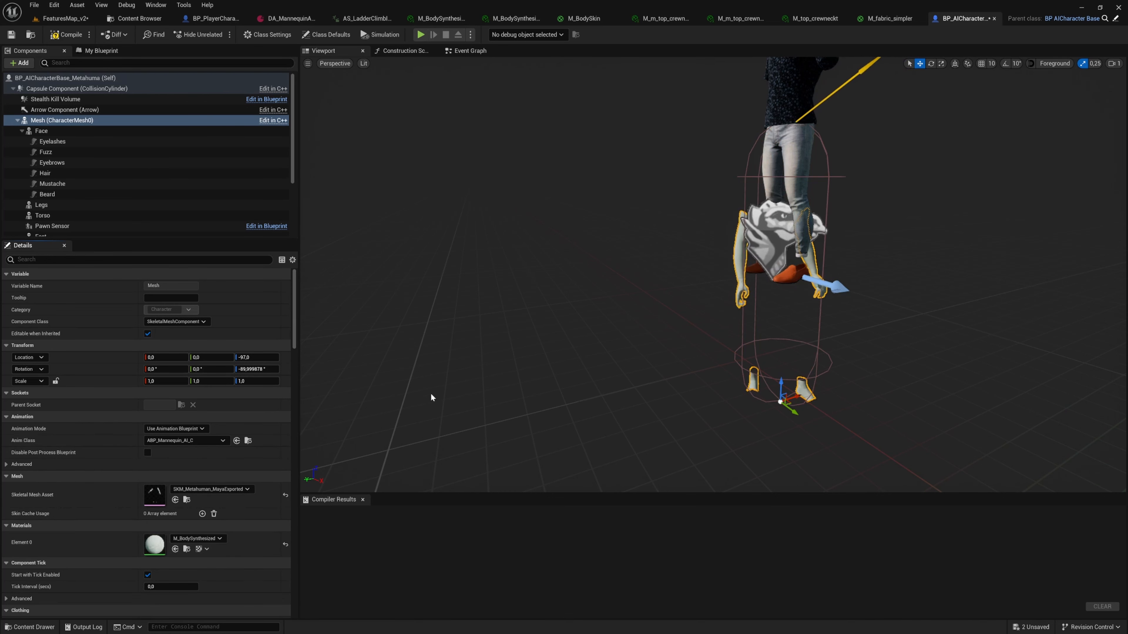
Reset the location and rotation of the Face, Legs and Torso components to their defaults.
{"action": "left_click", "coordinate": [62, 132]}
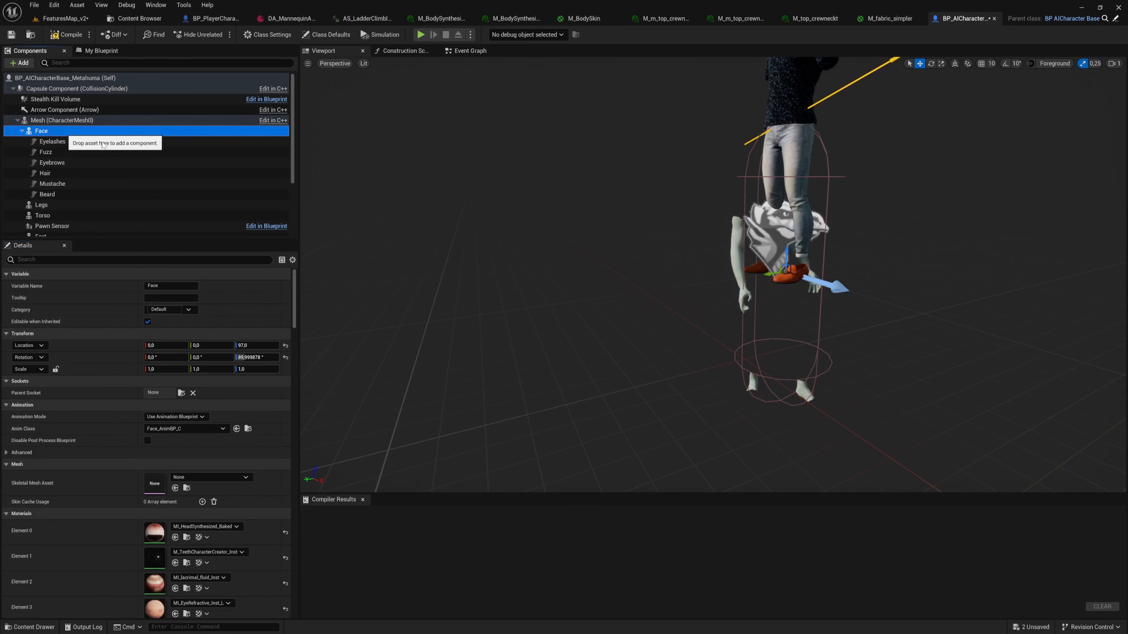
{"action": "left_click", "coordinate": [22, 131]}
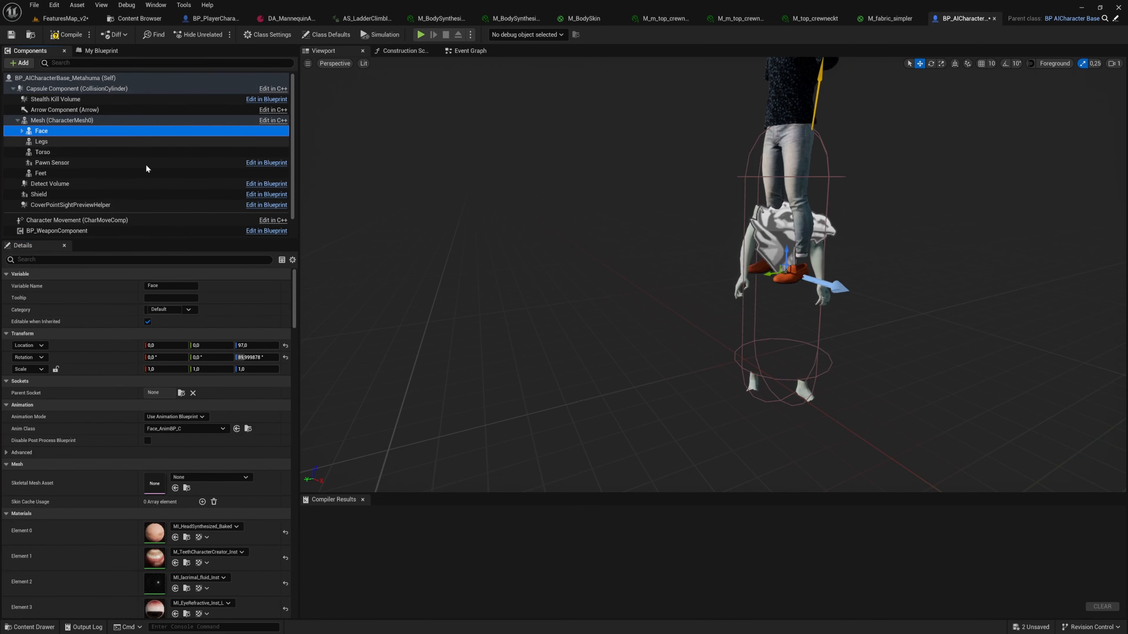
{"action": "left_click", "coordinate": [285, 346]}
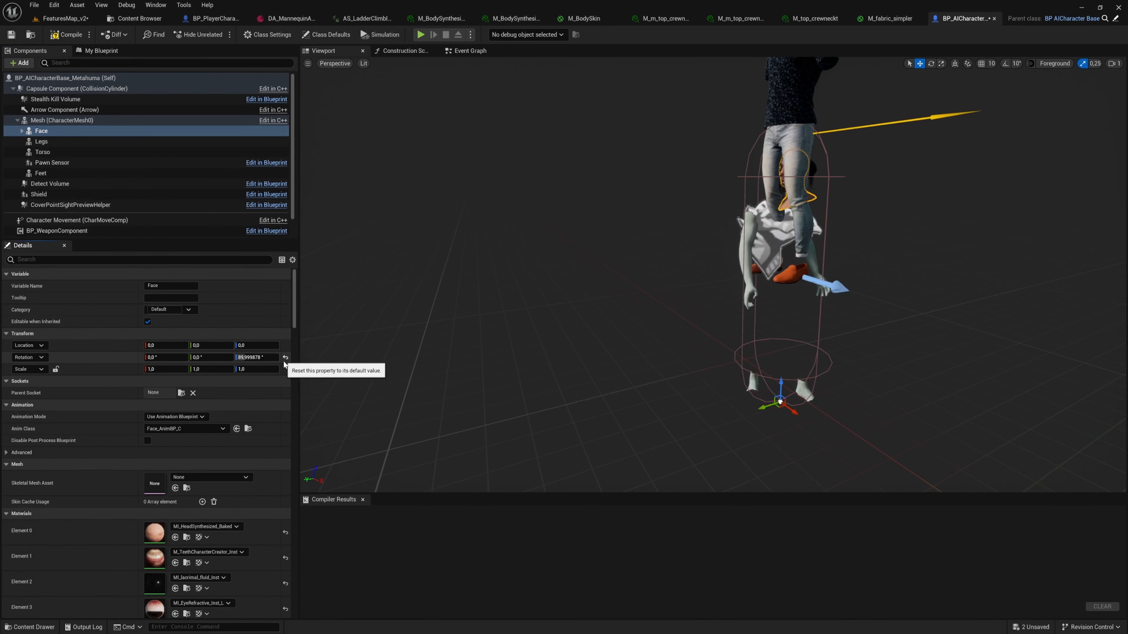
{"action": "left_click", "coordinate": [115, 141]}
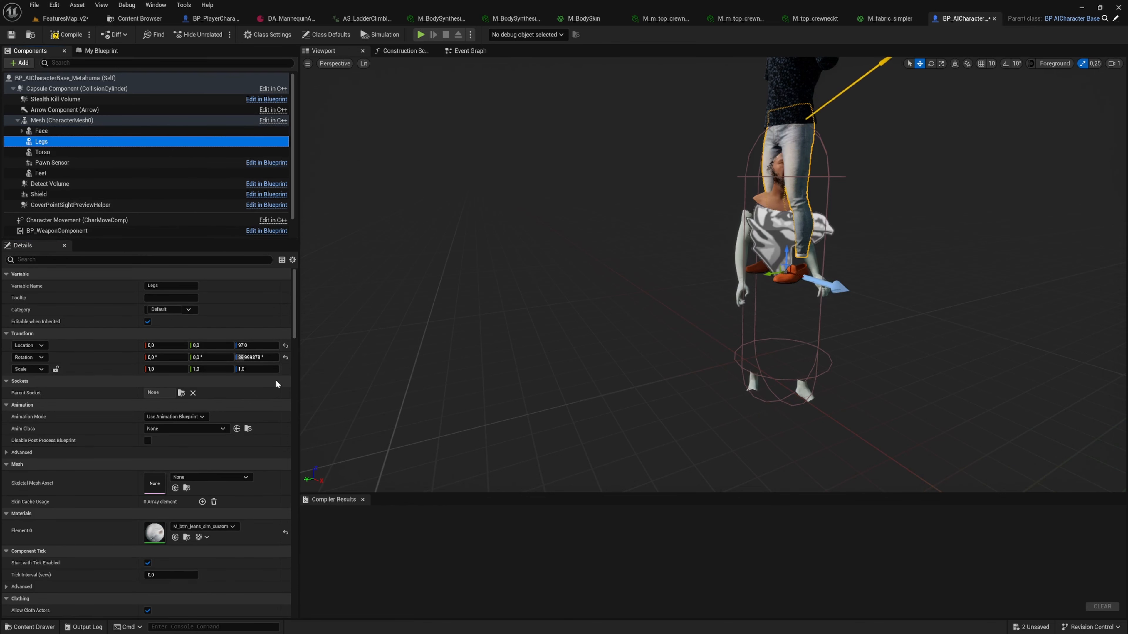
{"action": "left_click", "coordinate": [285, 345]}
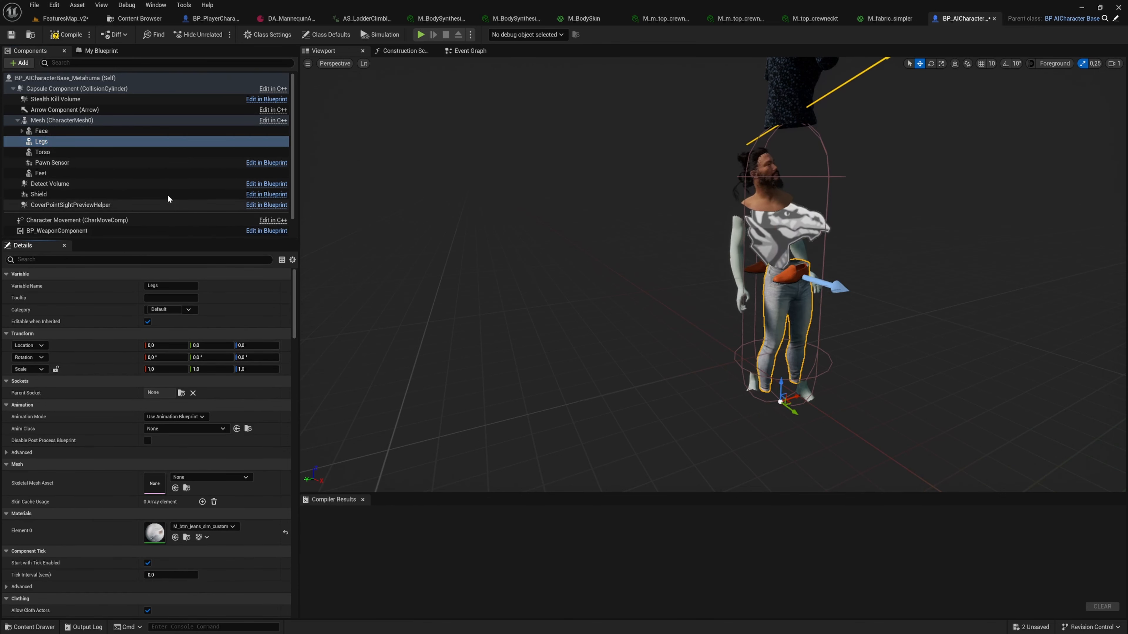
{"action": "left_click", "coordinate": [135, 151]}
{"action": "left_click", "coordinate": [285, 357]}
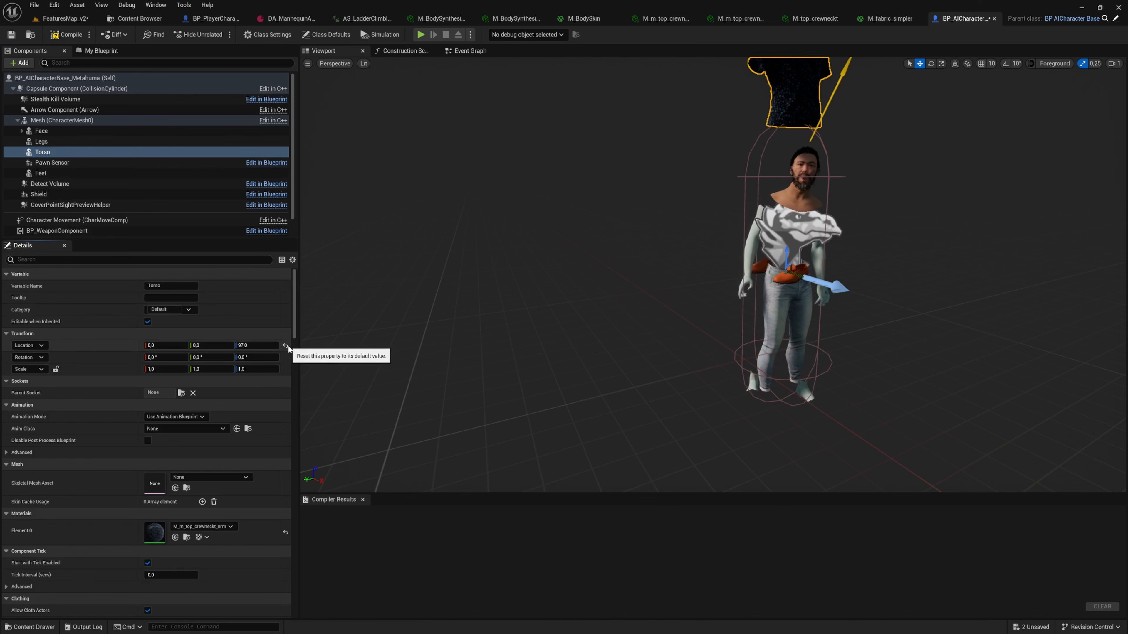
{"action": "left_click", "coordinate": [285, 346]}
{"action": "left_click", "coordinate": [177, 163]}
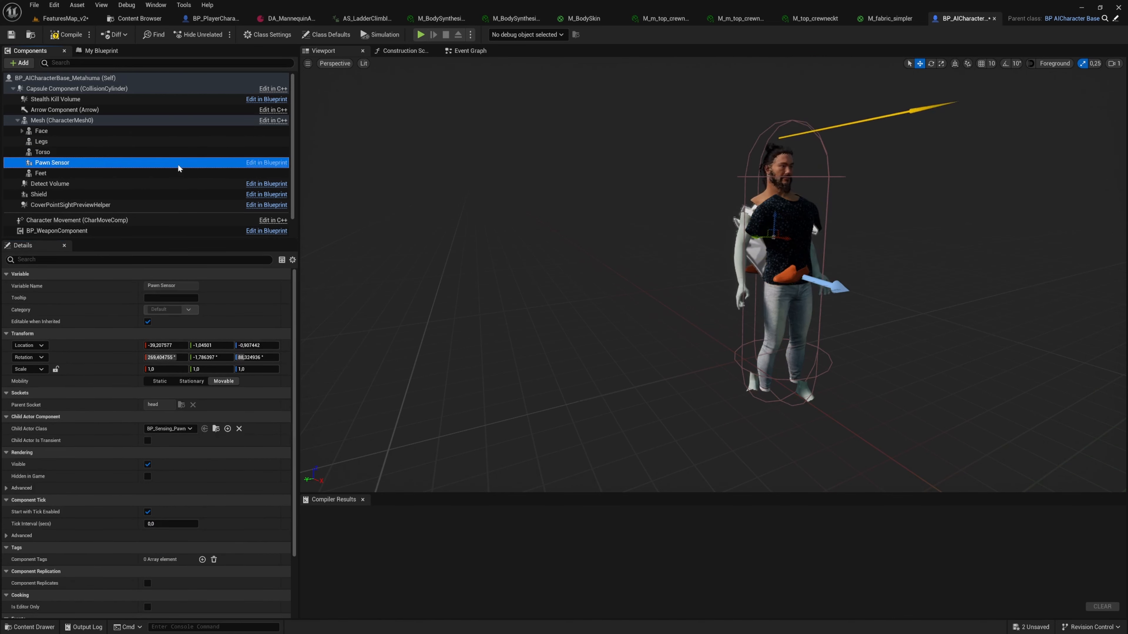
{"action": "right_click_drag", "start_coordinate": [627, 296], "coordinate": [645, 297]}
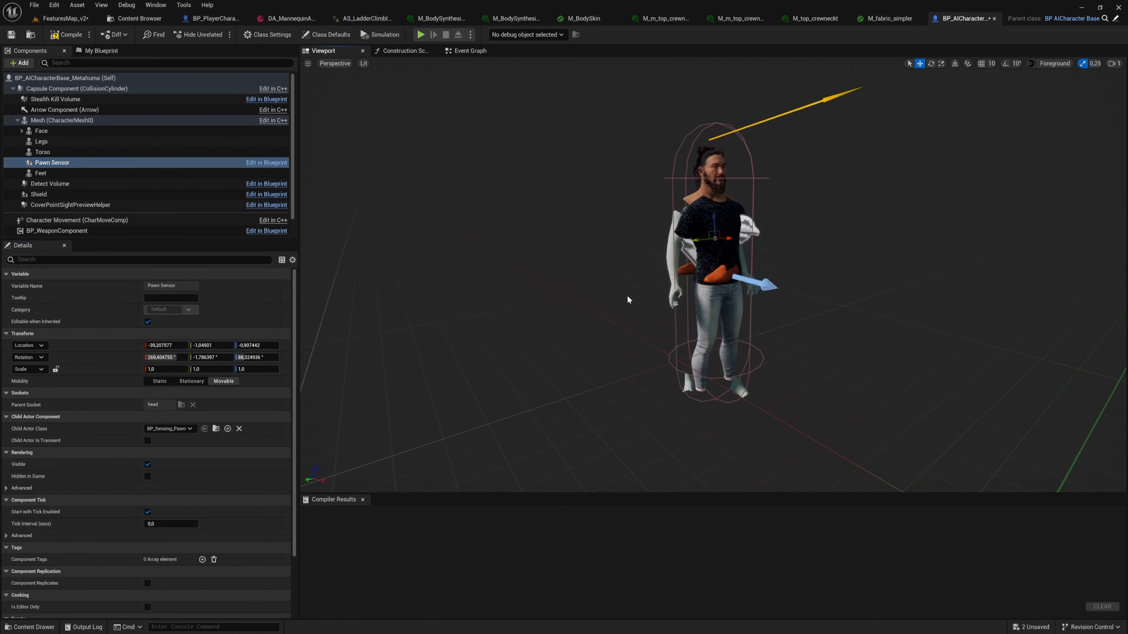
Return to the FeaturesMap_v2 level and navigate from the selected AI character to the floor area by the Third Person lettering.
{"action": "left_click", "coordinate": [61, 18]}
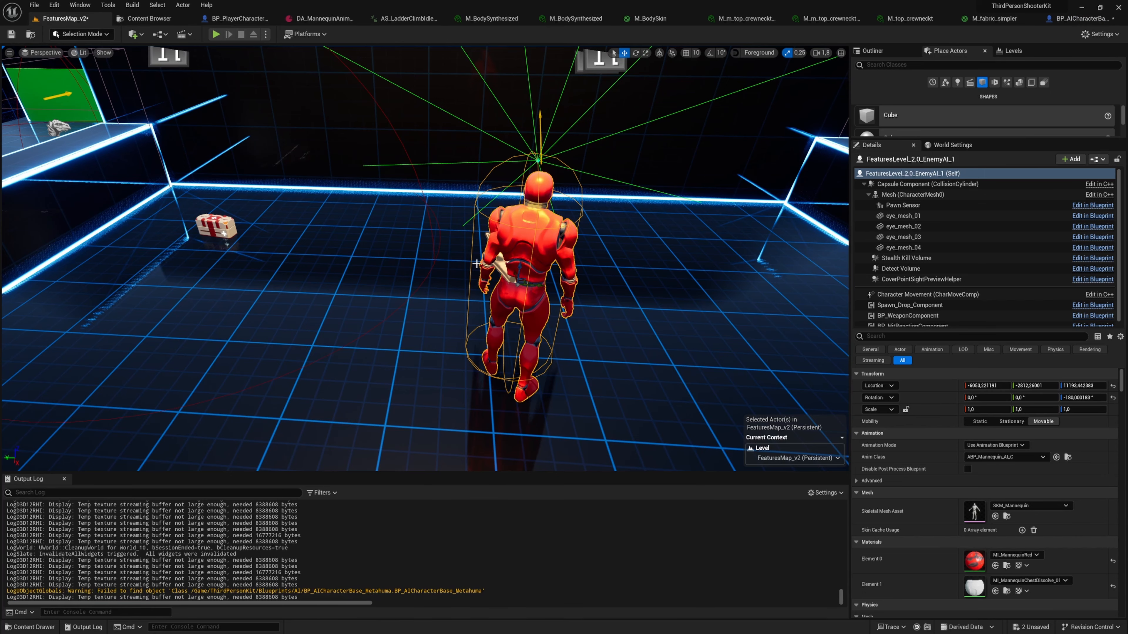
{"action": "mouse_move", "coordinate": [520, 277]}
{"action": "right_mouse_down"}
{"action": "mouse_move", "coordinate": [483, 278]}
{"action": "mouse_move", "coordinate": [529, 294]}
{"action": "mouse_move", "coordinate": [436, 277]}
{"action": "mouse_move", "coordinate": [622, 271]}
{"action": "mouse_move", "coordinate": [506, 281]}
{"action": "right_mouse_up"}
{"action": "key", "text": "w"}
{"action": "key", "text": "w"}
{"action": "key", "text": "s"}
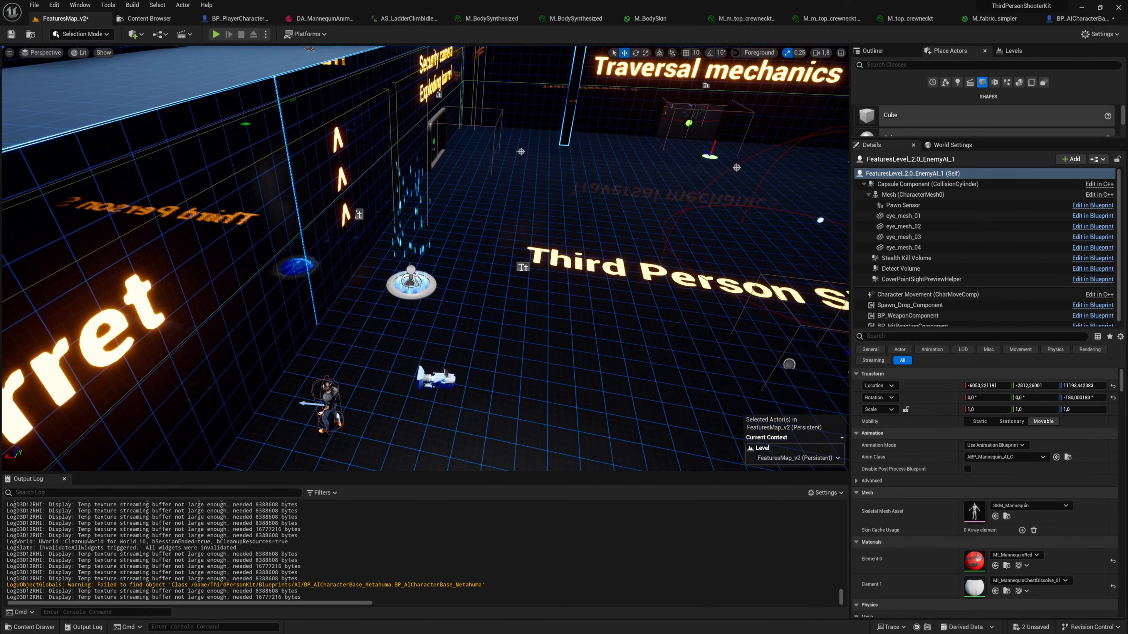